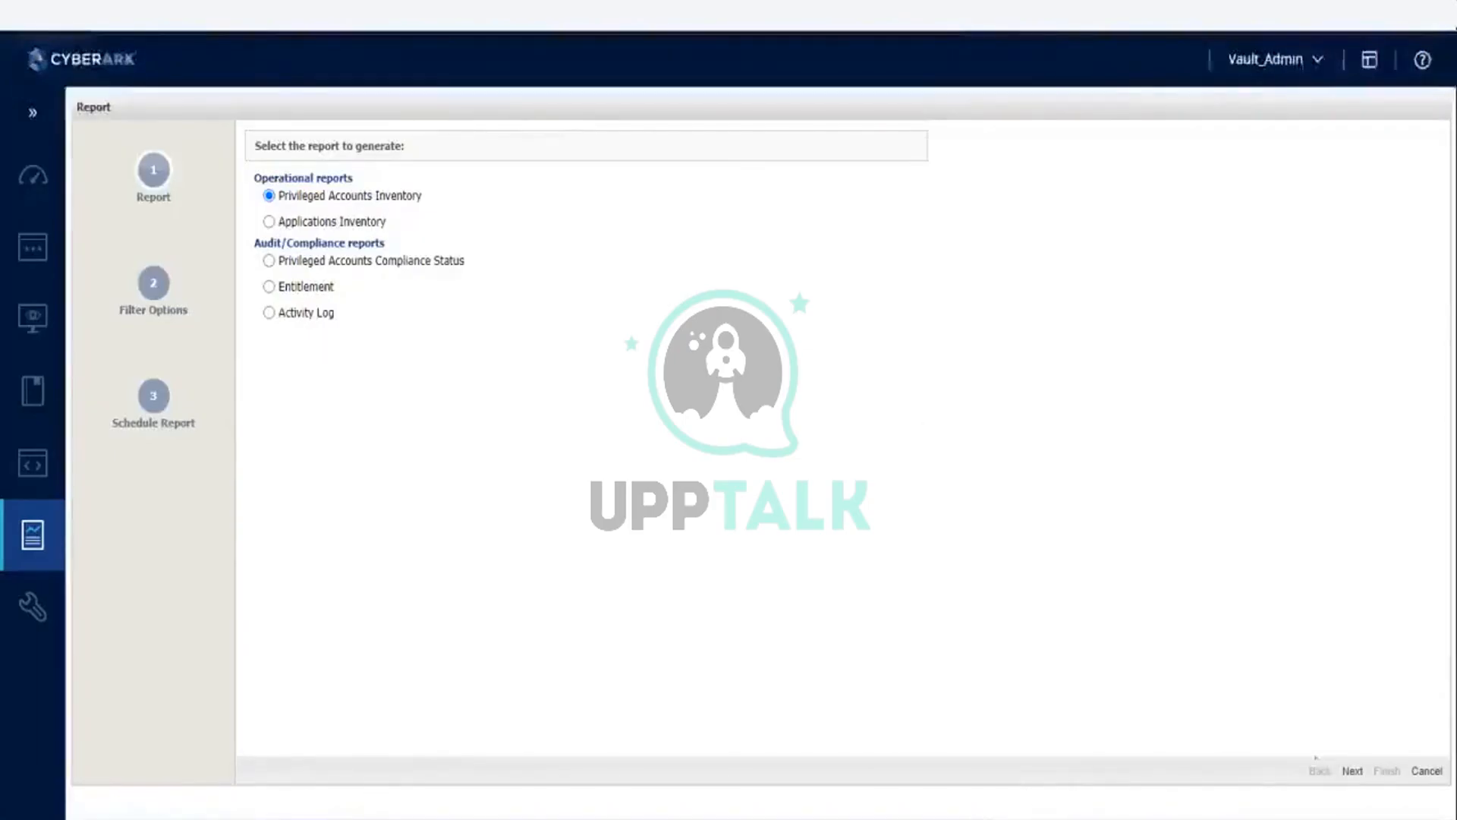
Step: Continue with the Privileged Accounts Inventory report and expand its Automatic Management Status and Activities filter sections
click(1352, 771)
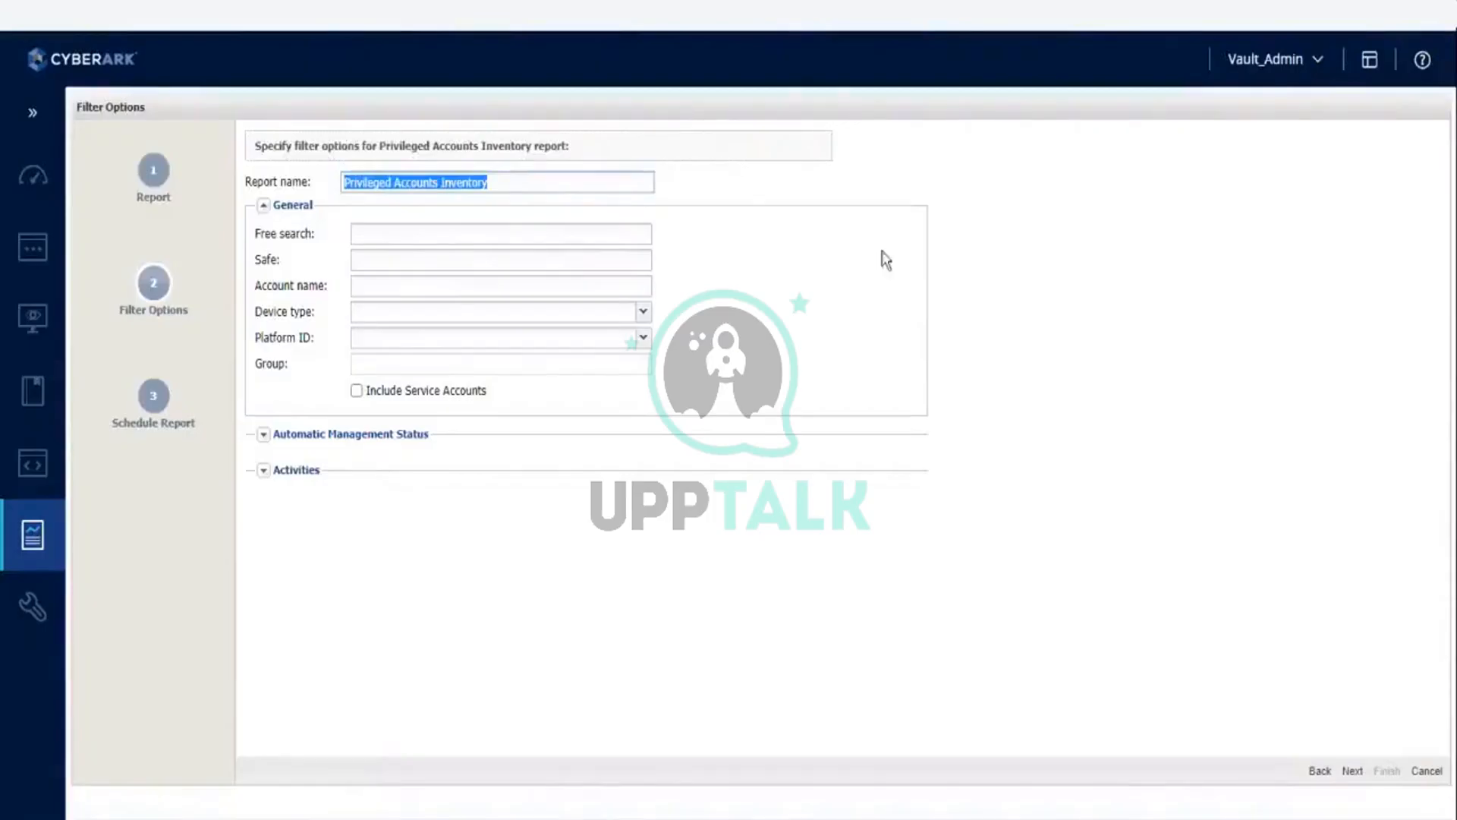
click(533, 242)
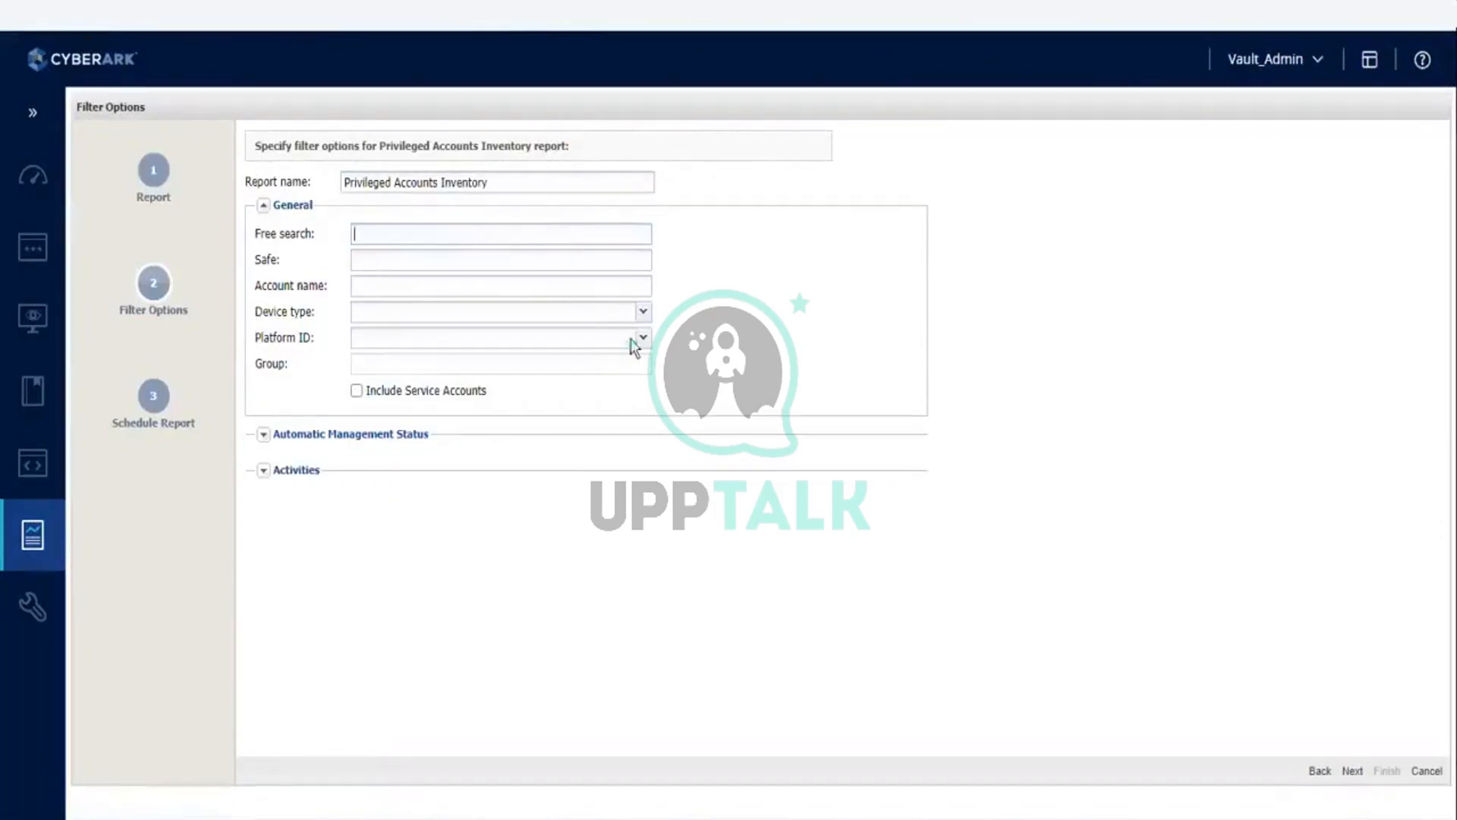
click(262, 434)
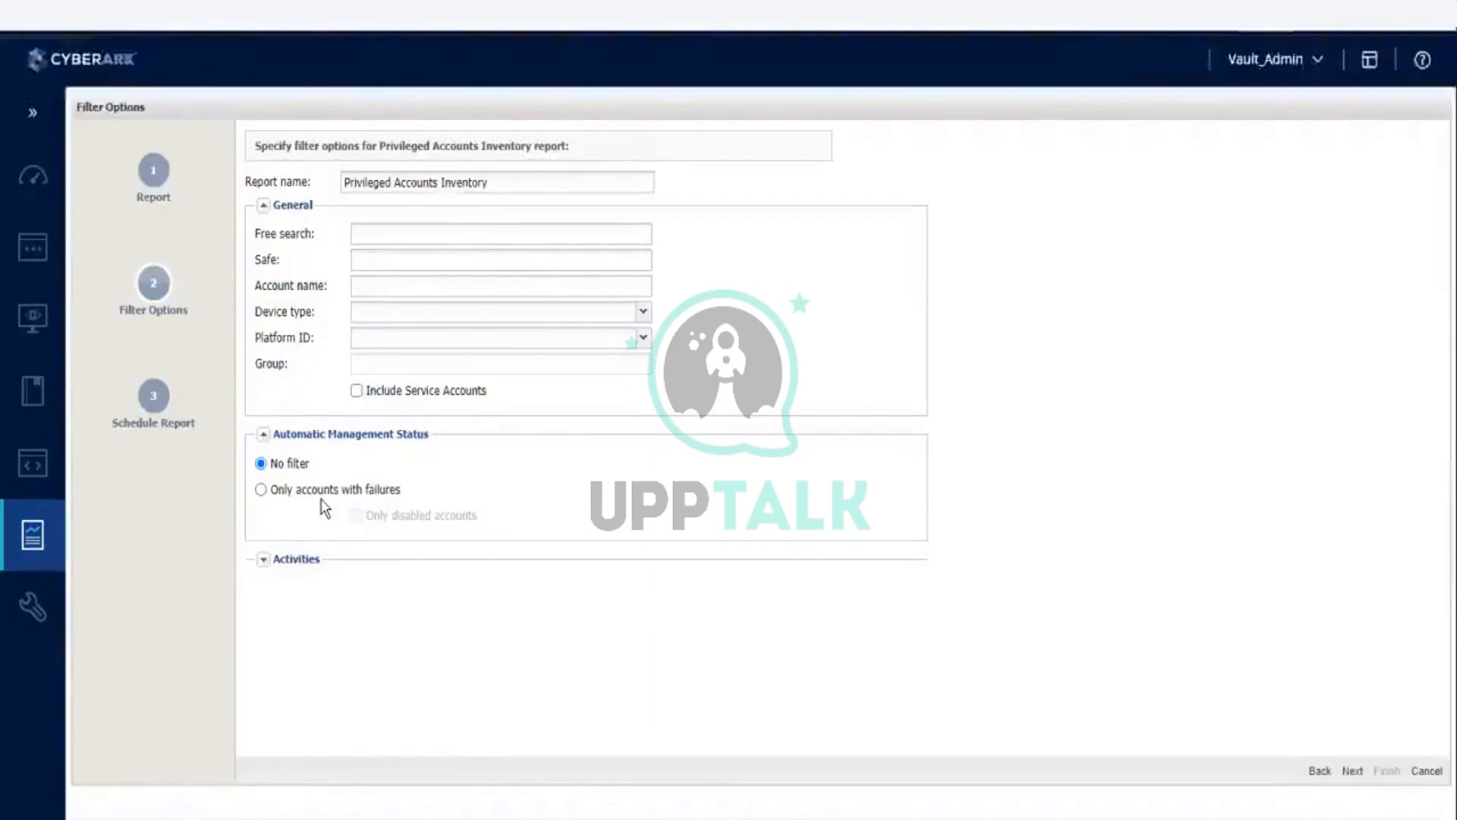
click(263, 562)
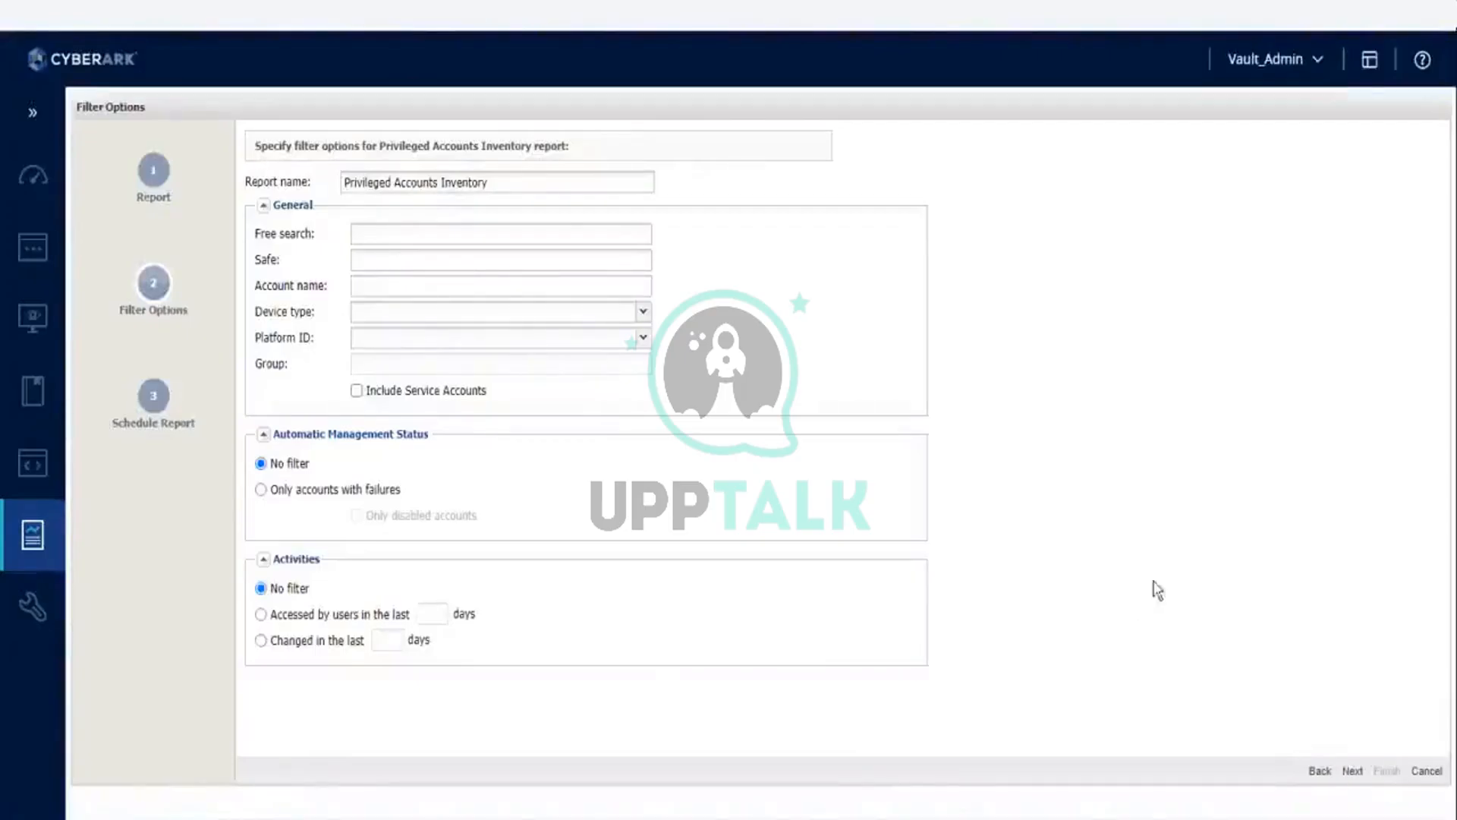
click(1352, 771)
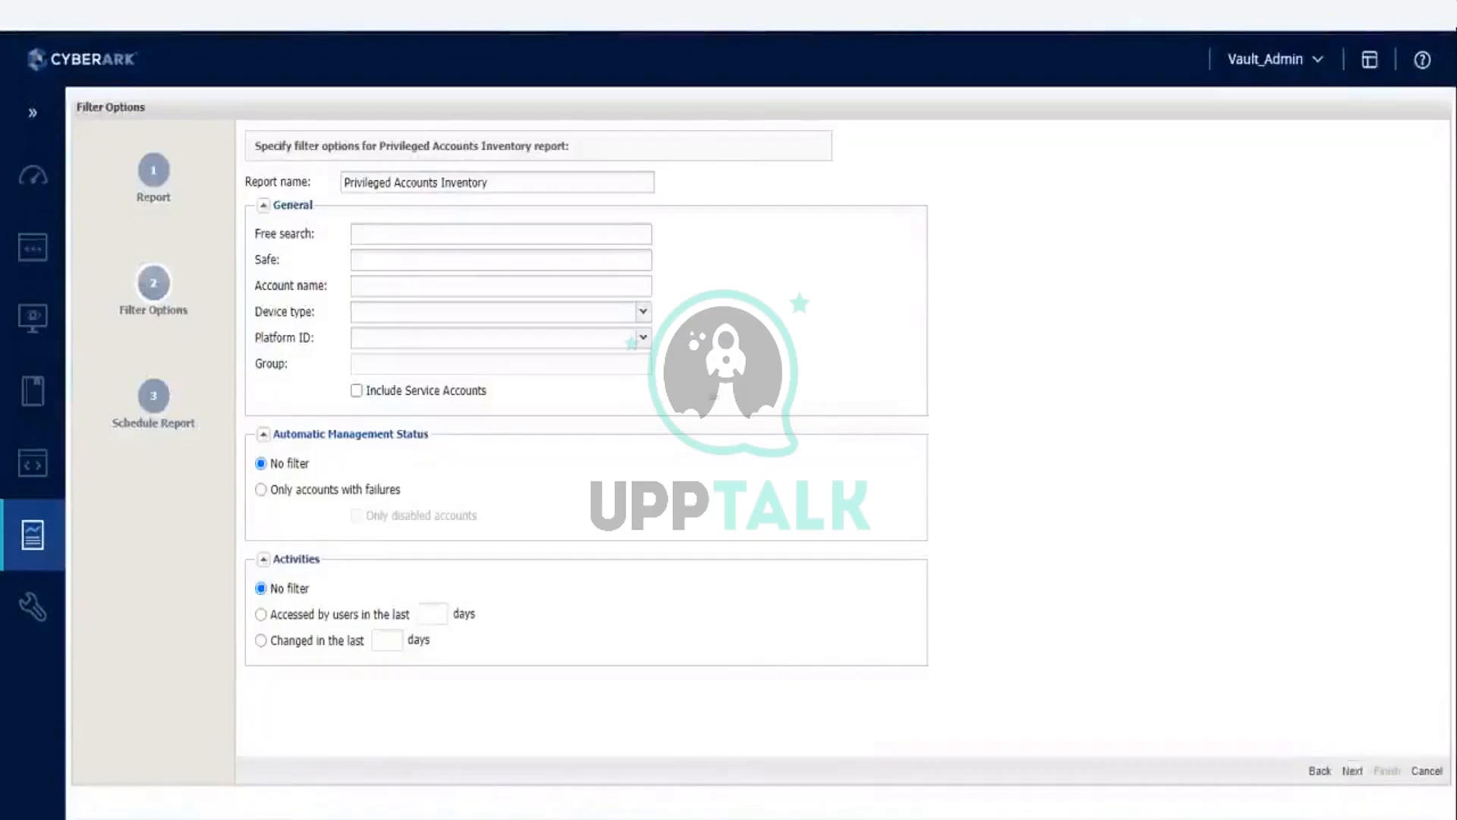
Step: Examine the available choices for the Device type and Platform ID filters without selecting any
click(643, 313)
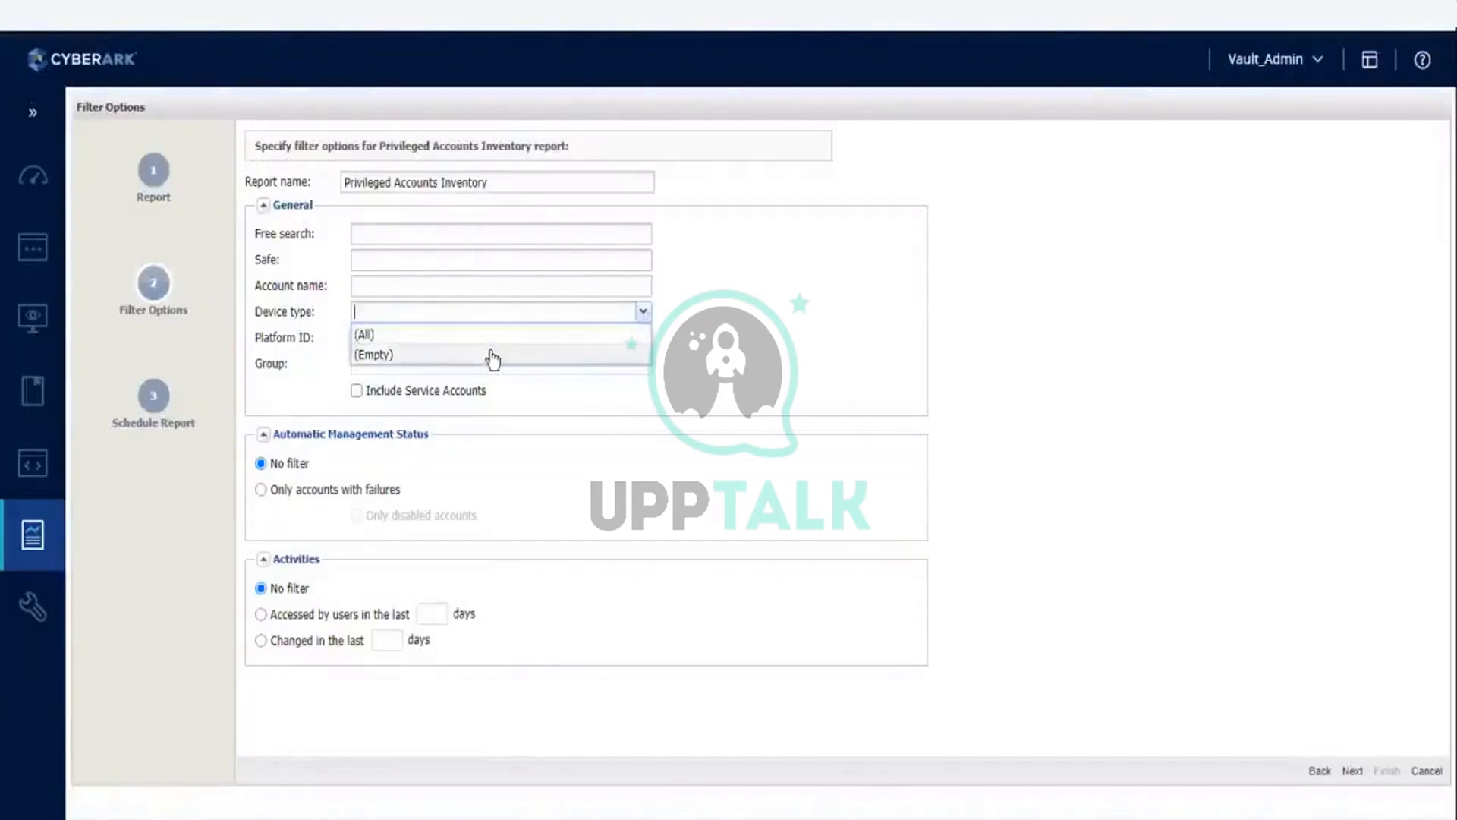
click(1081, 407)
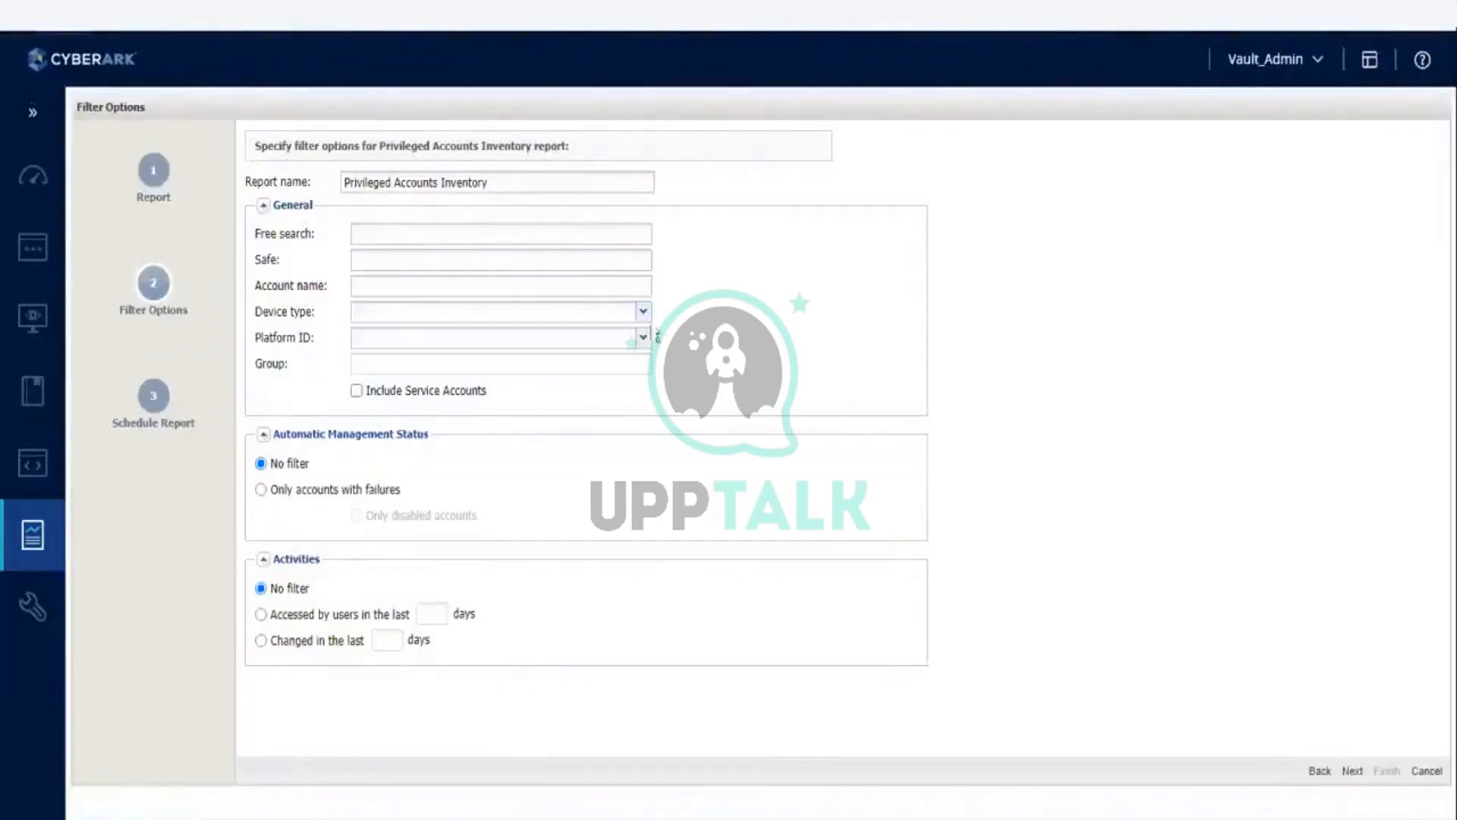
click(643, 312)
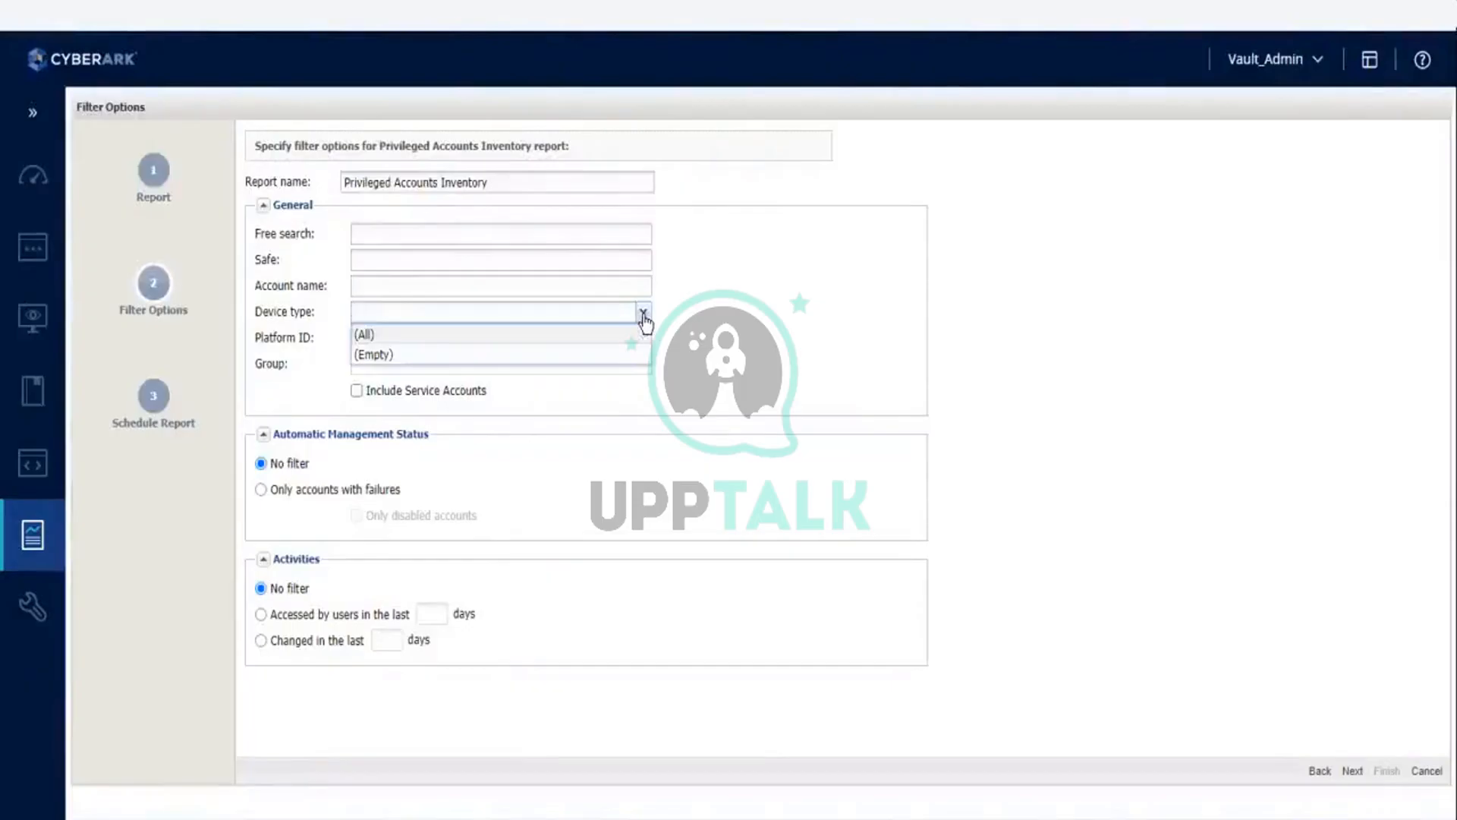
click(1038, 402)
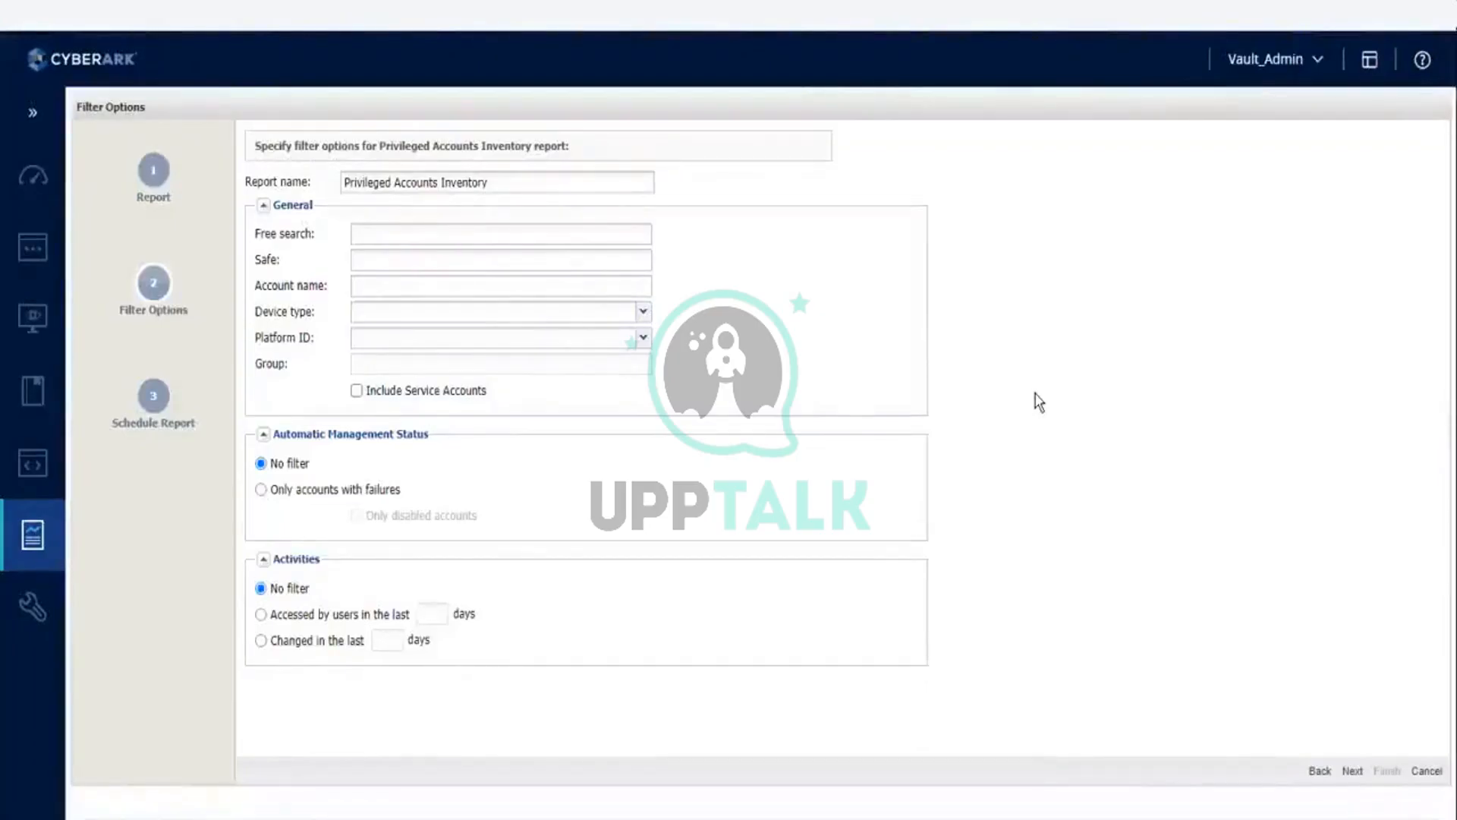
click(644, 312)
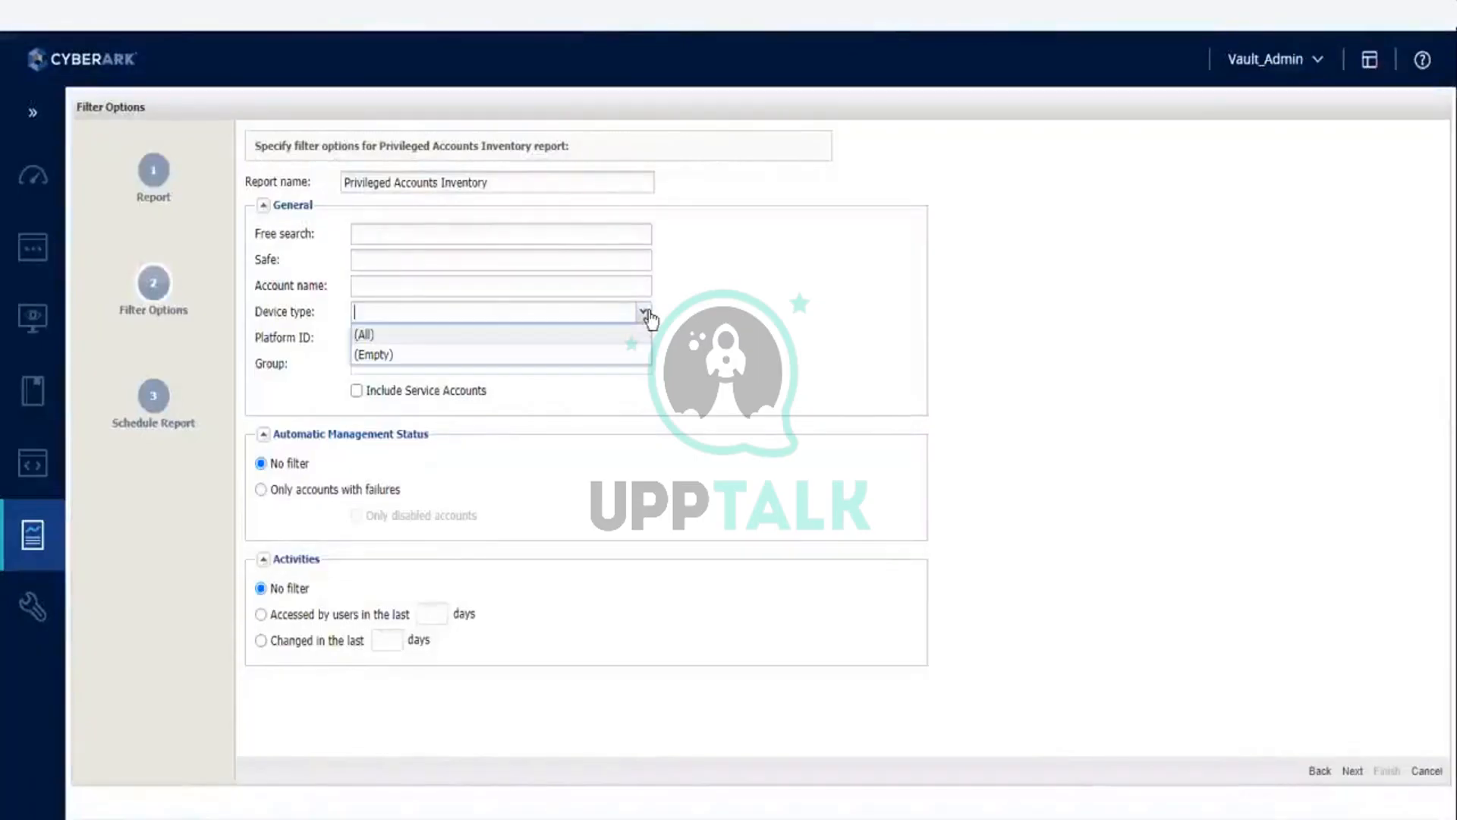
click(990, 356)
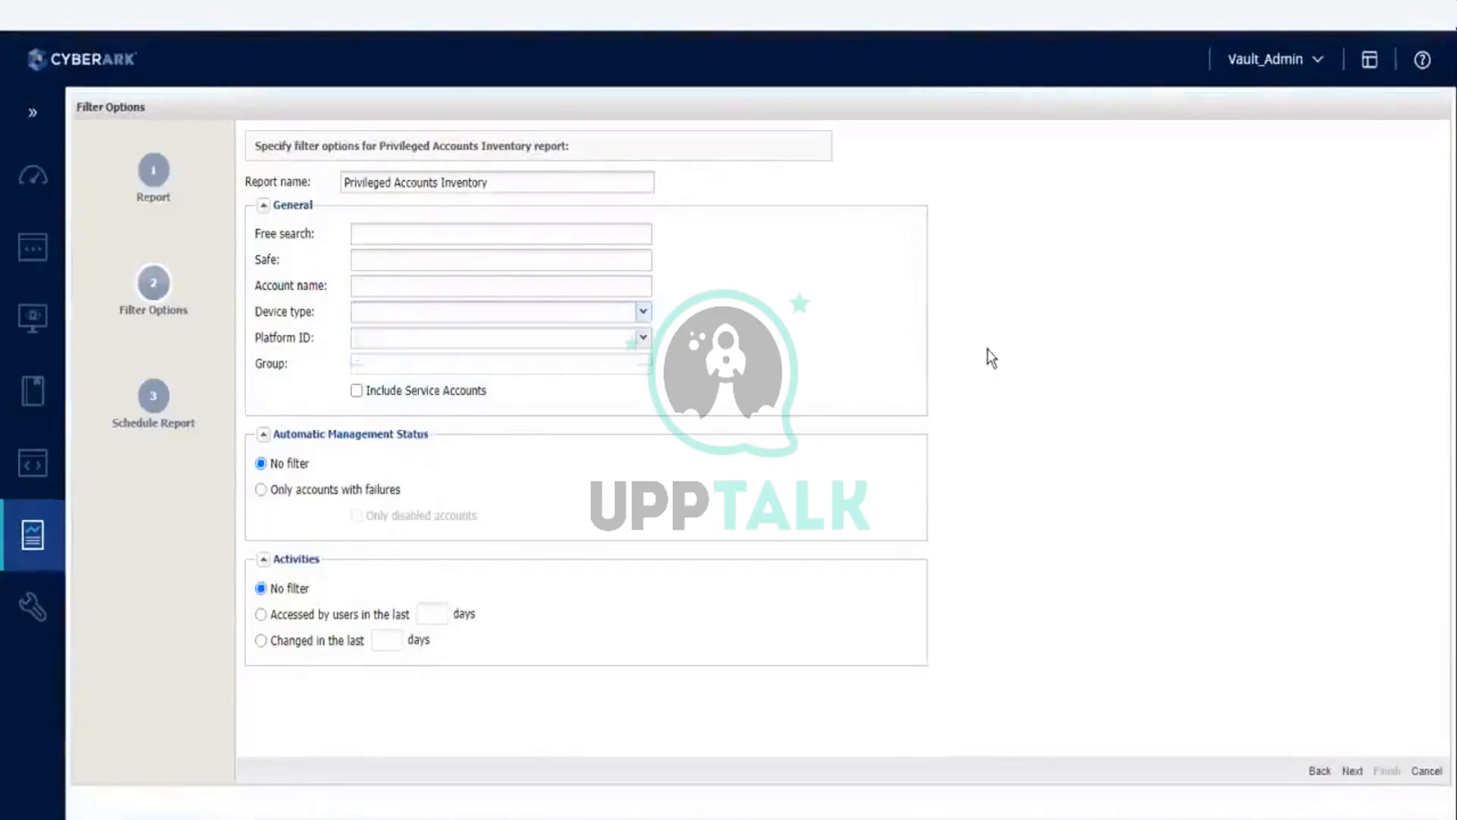
click(645, 340)
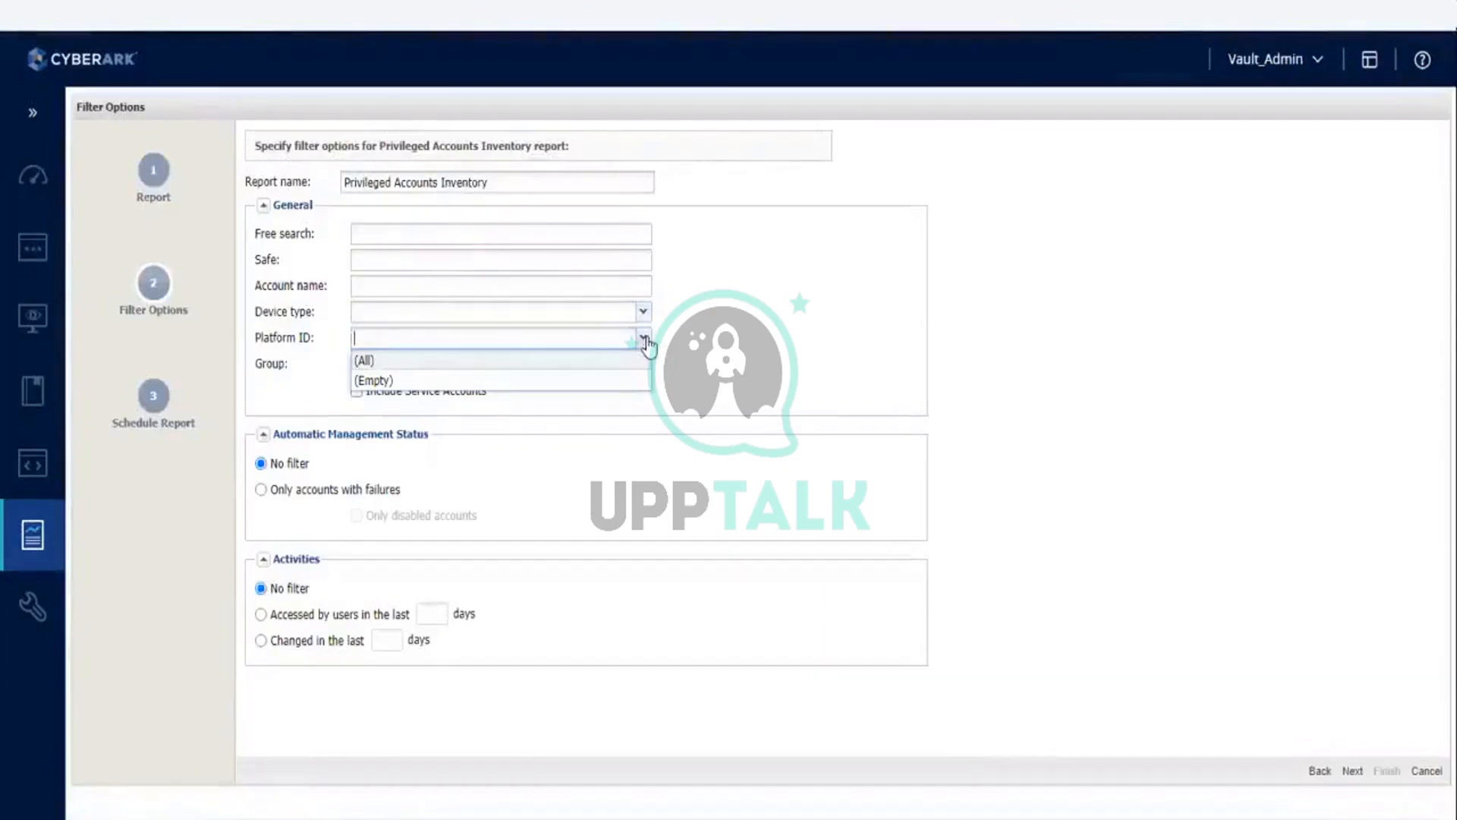
click(1031, 357)
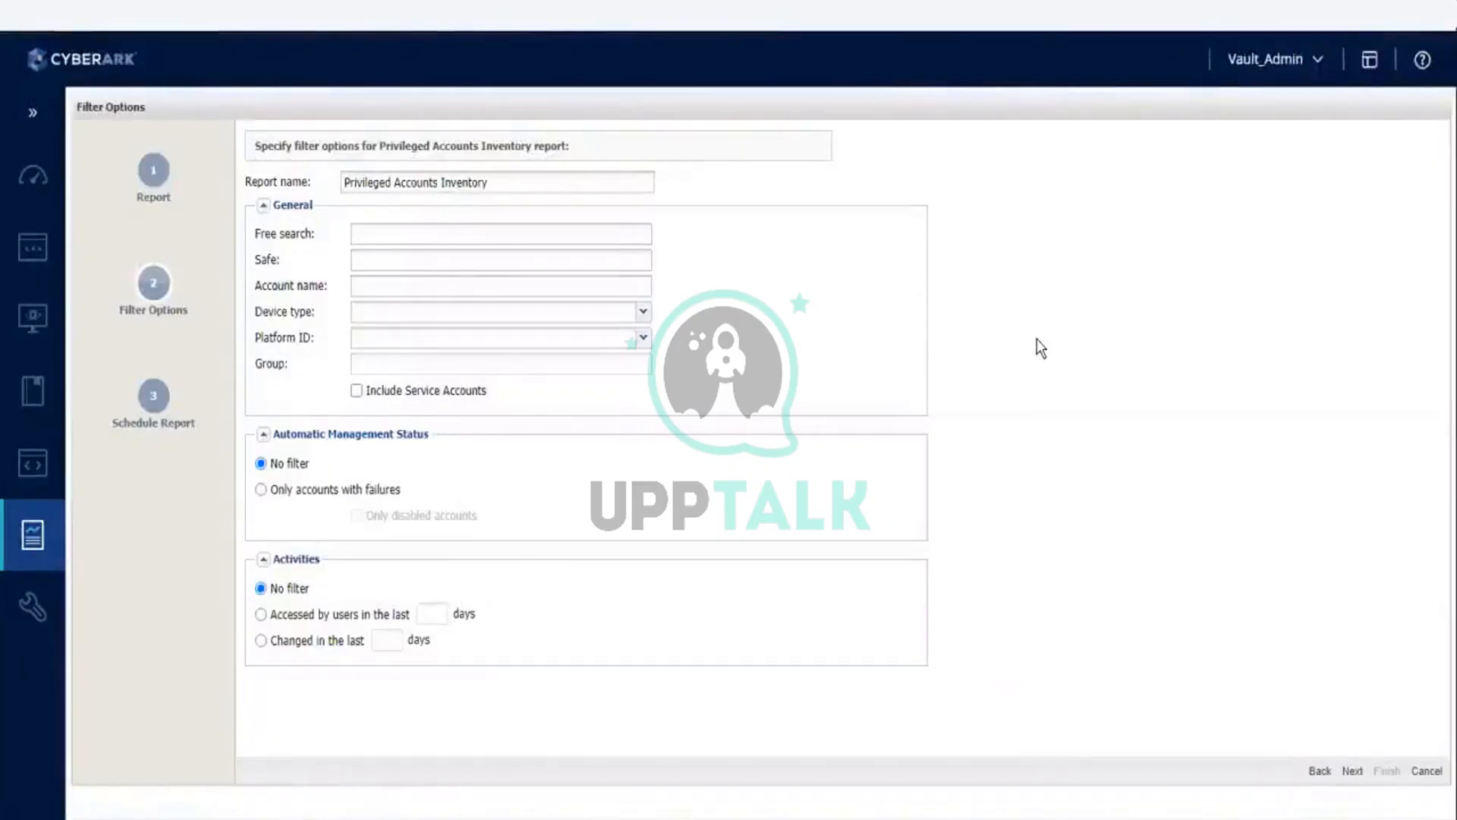
click(532, 340)
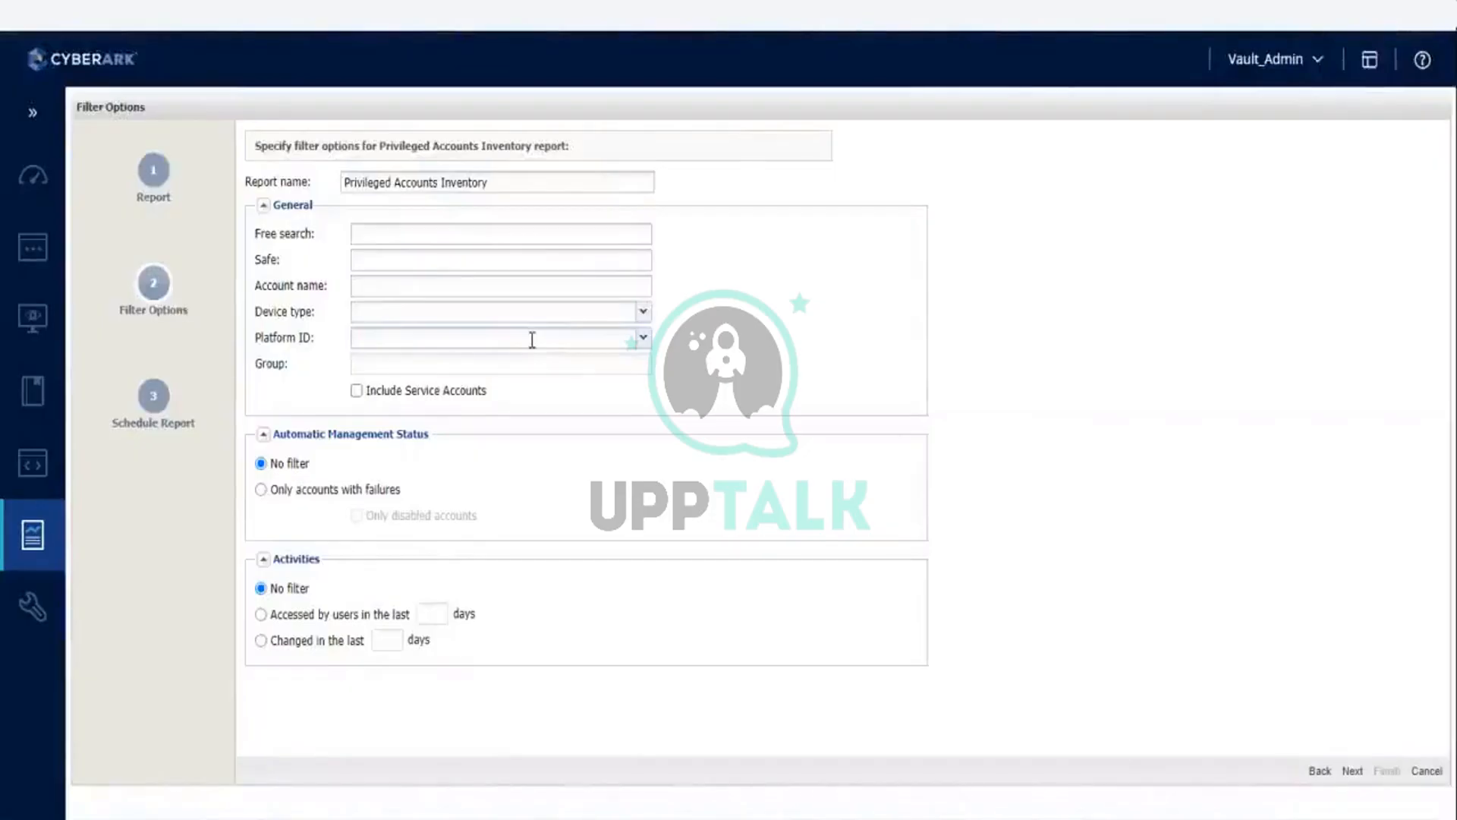
Step: Try safe1 as the report's Safe filter and clear the field again
click(404, 260)
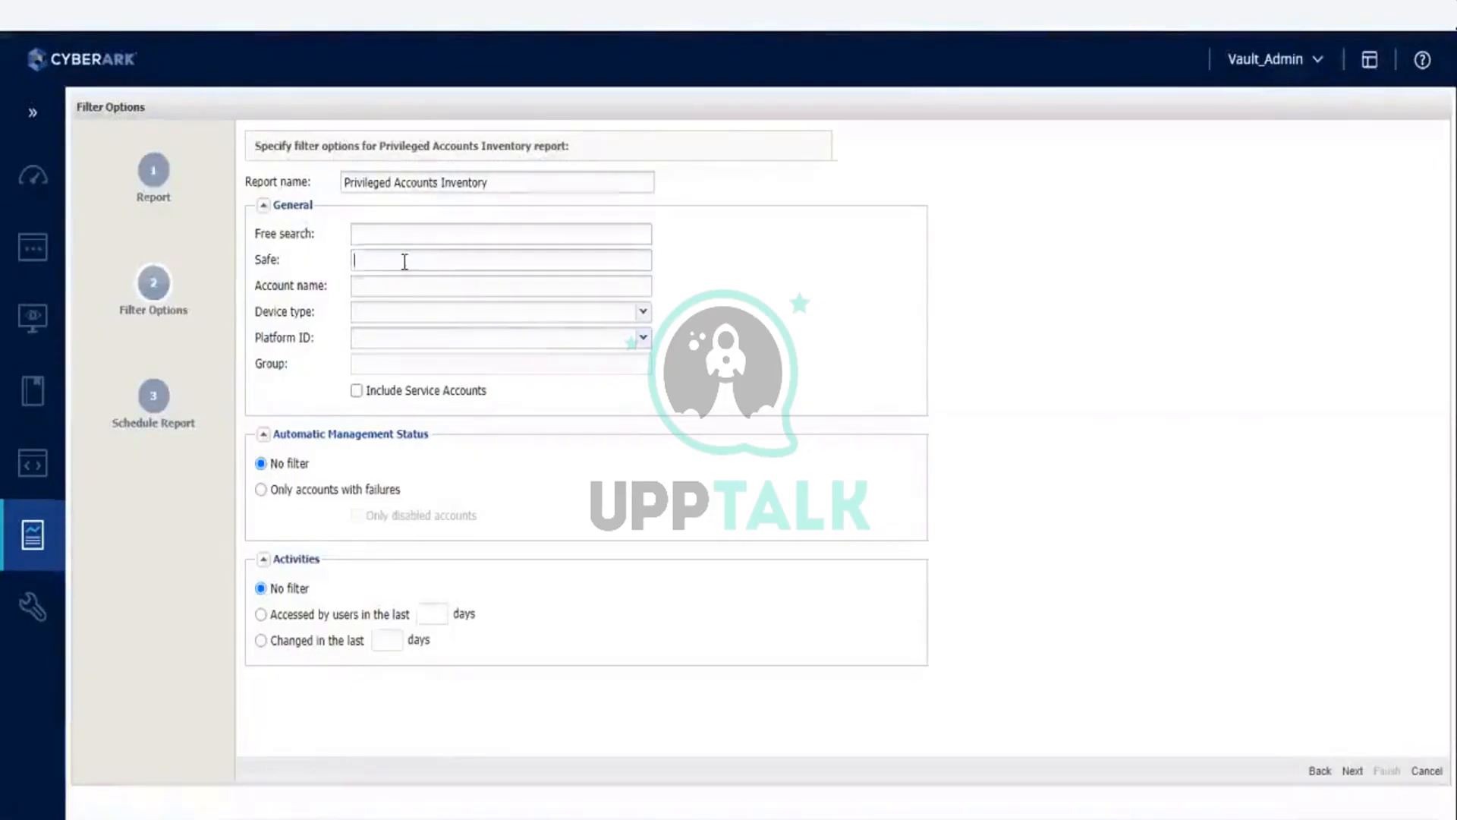
text(afe1)
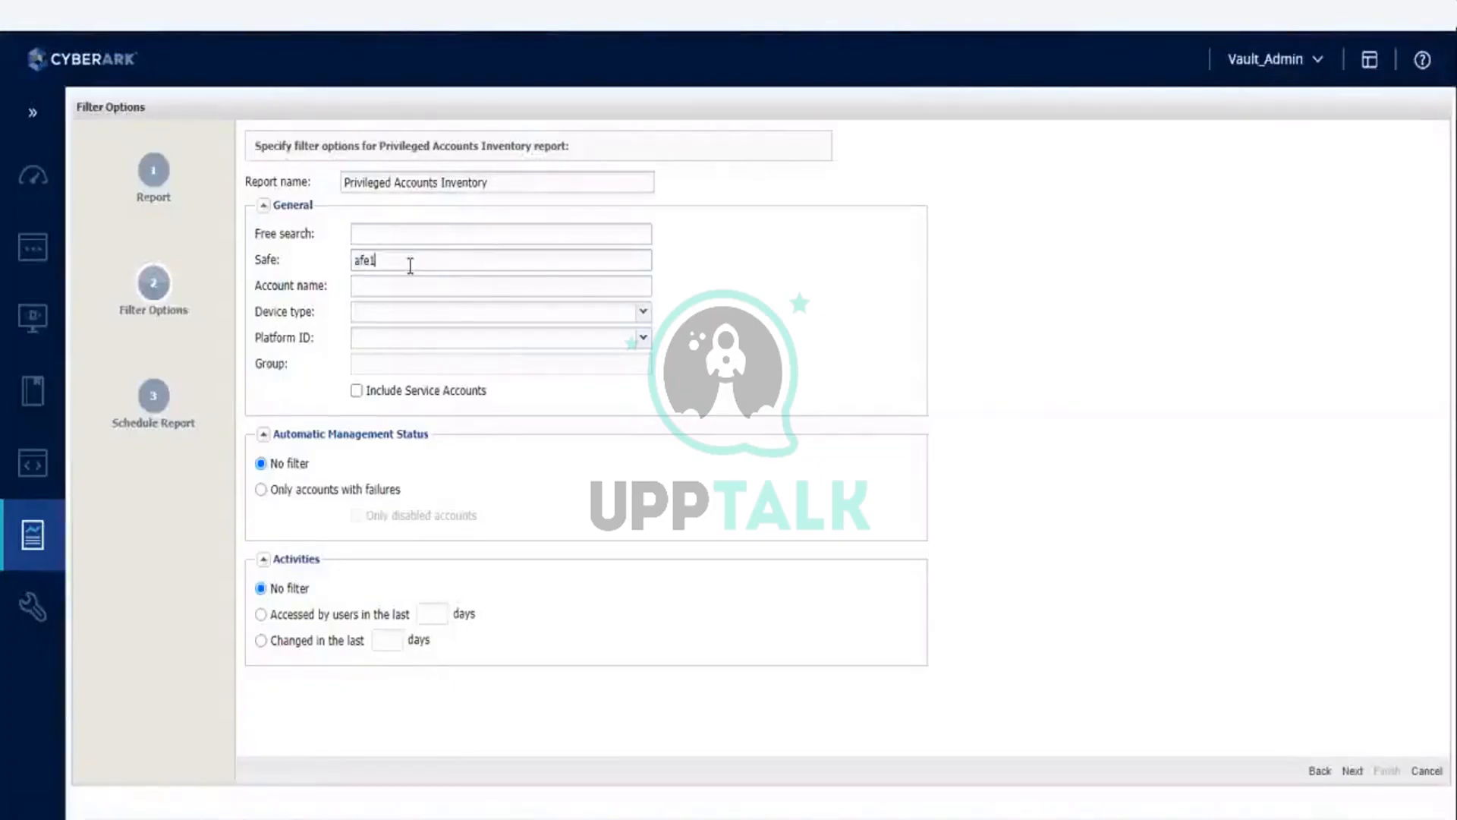
key(Home)
text(s)
drag(397, 260, 278, 264)
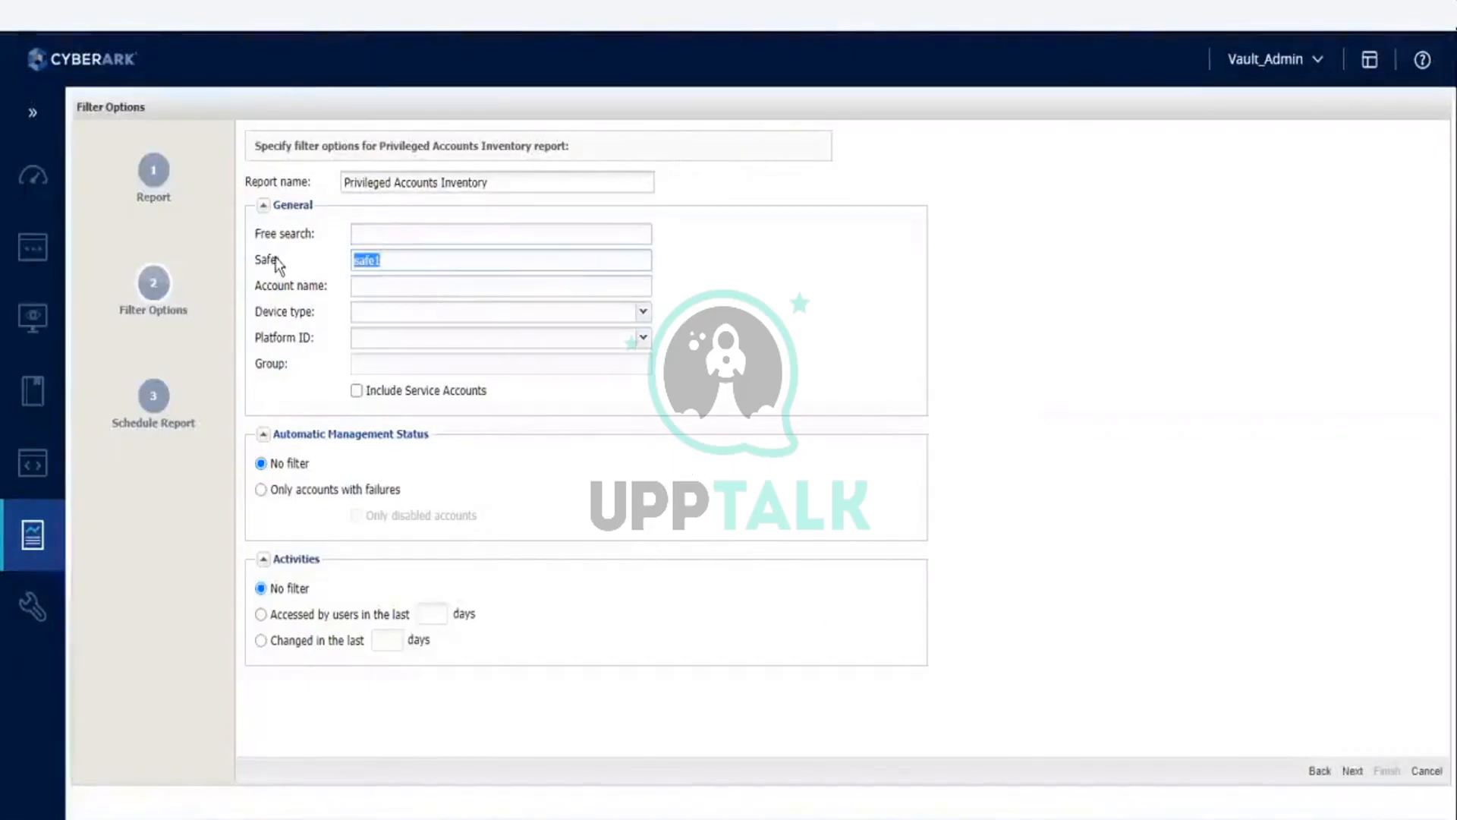
key(BackSpace)
Step: Look at the Schedule recurrence settings, generate the unfiltered report with the Generate option, and refresh the generated reports list
click(1352, 771)
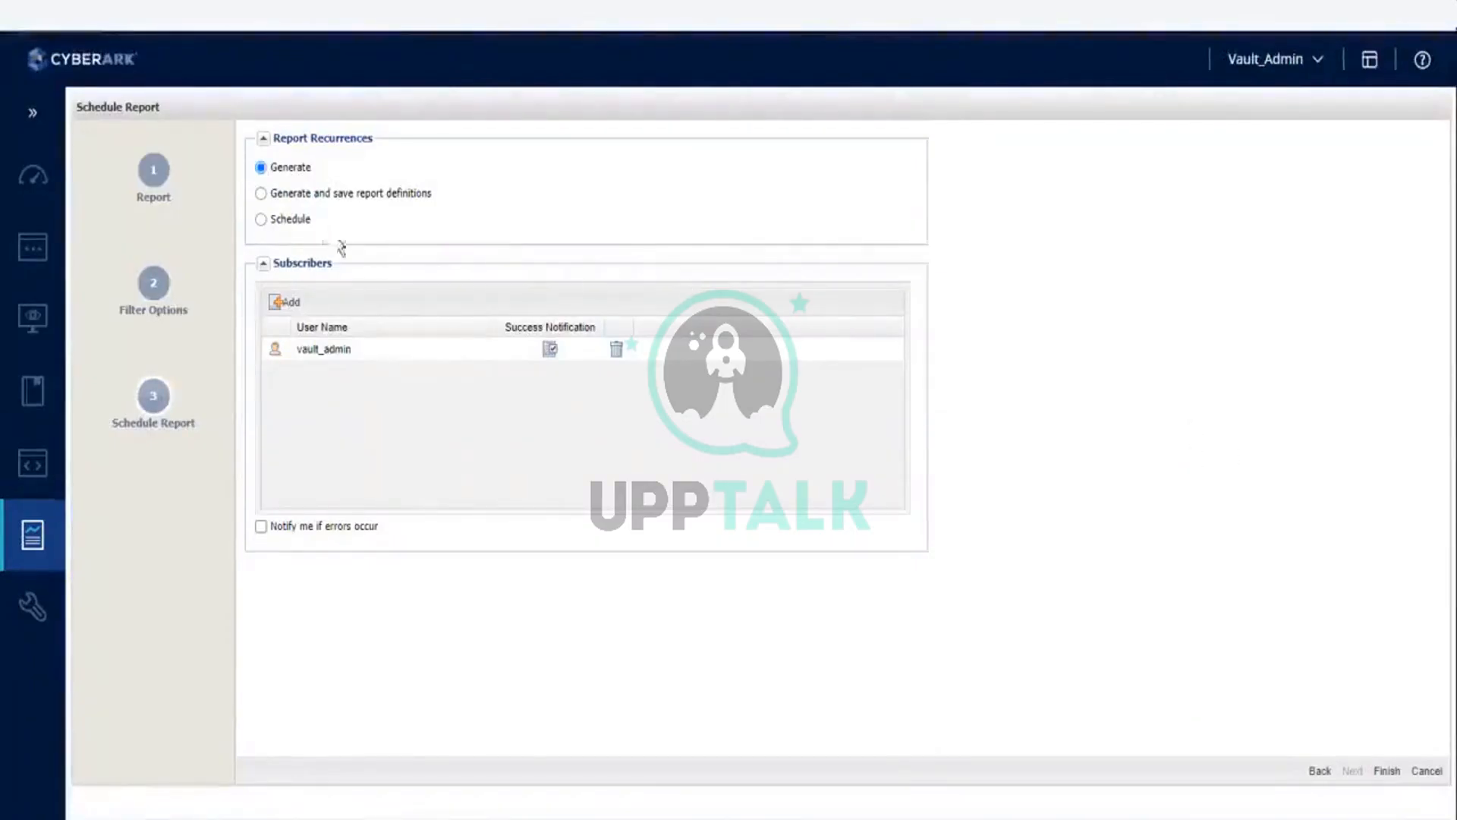
click(296, 220)
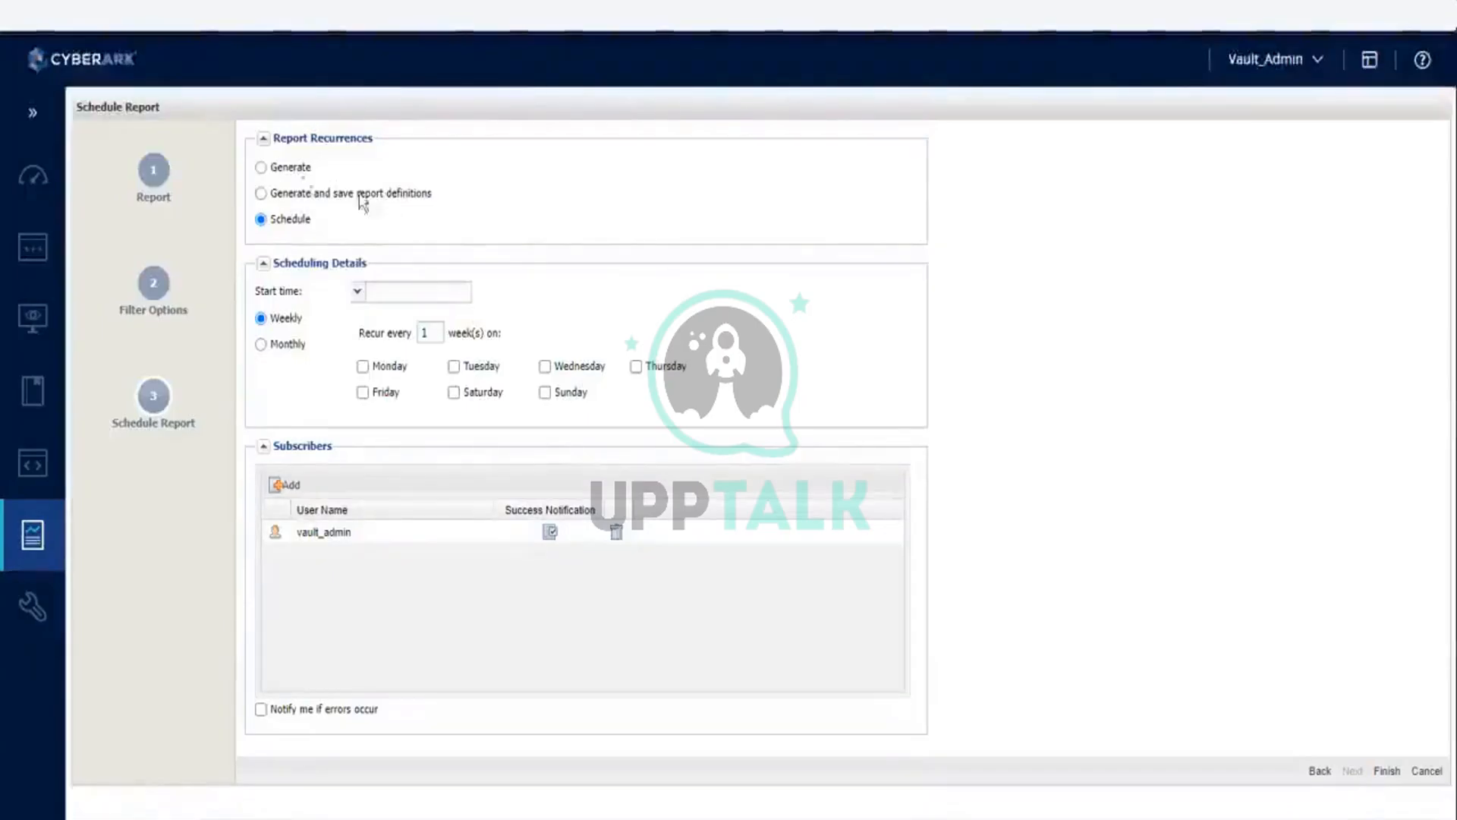
click(260, 170)
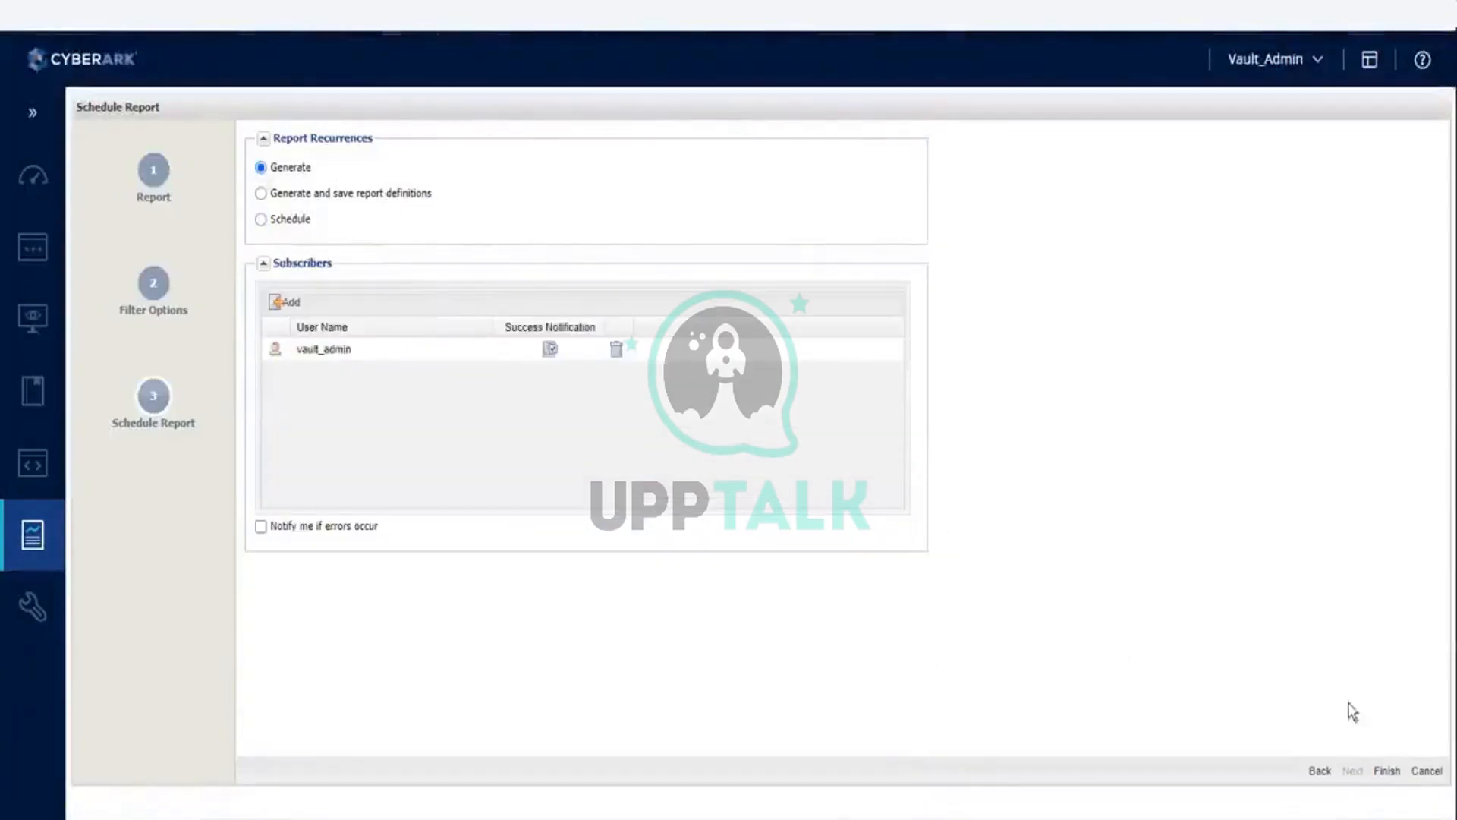
click(1387, 770)
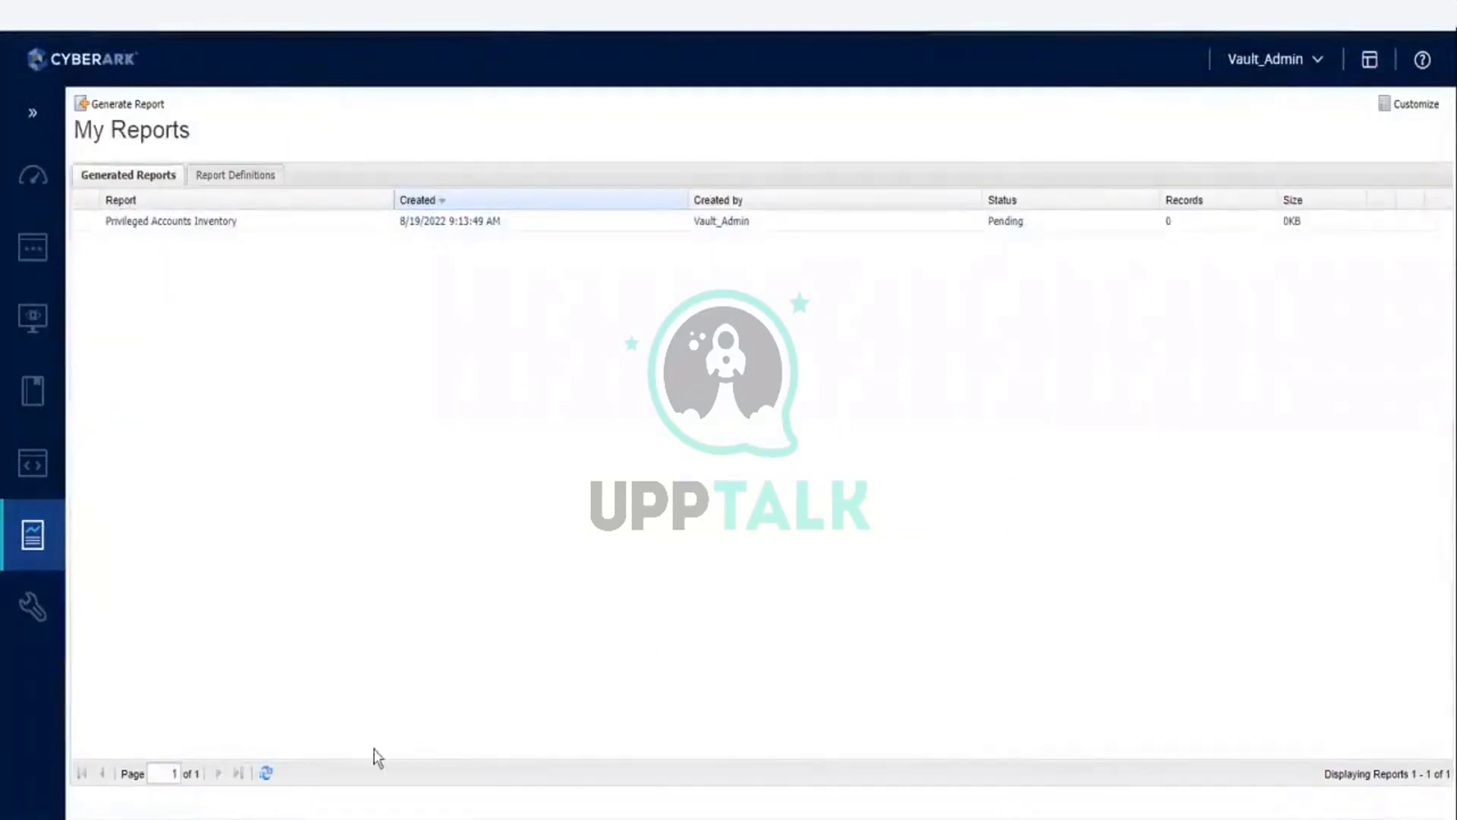
click(265, 773)
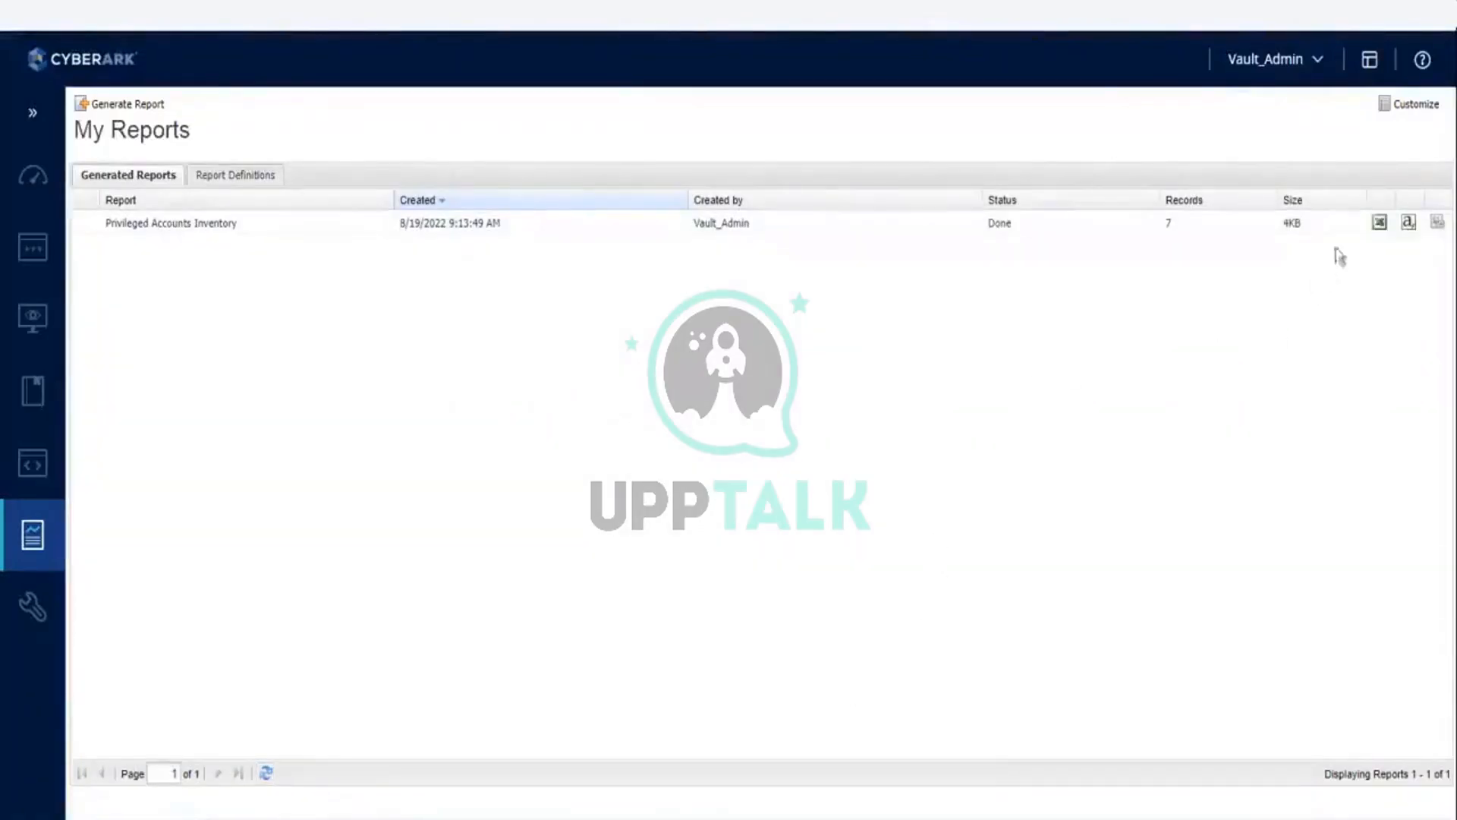
Step: Export the Privileged Accounts Inventory report to Excel and try to open the downloaded .xls file
click(1378, 225)
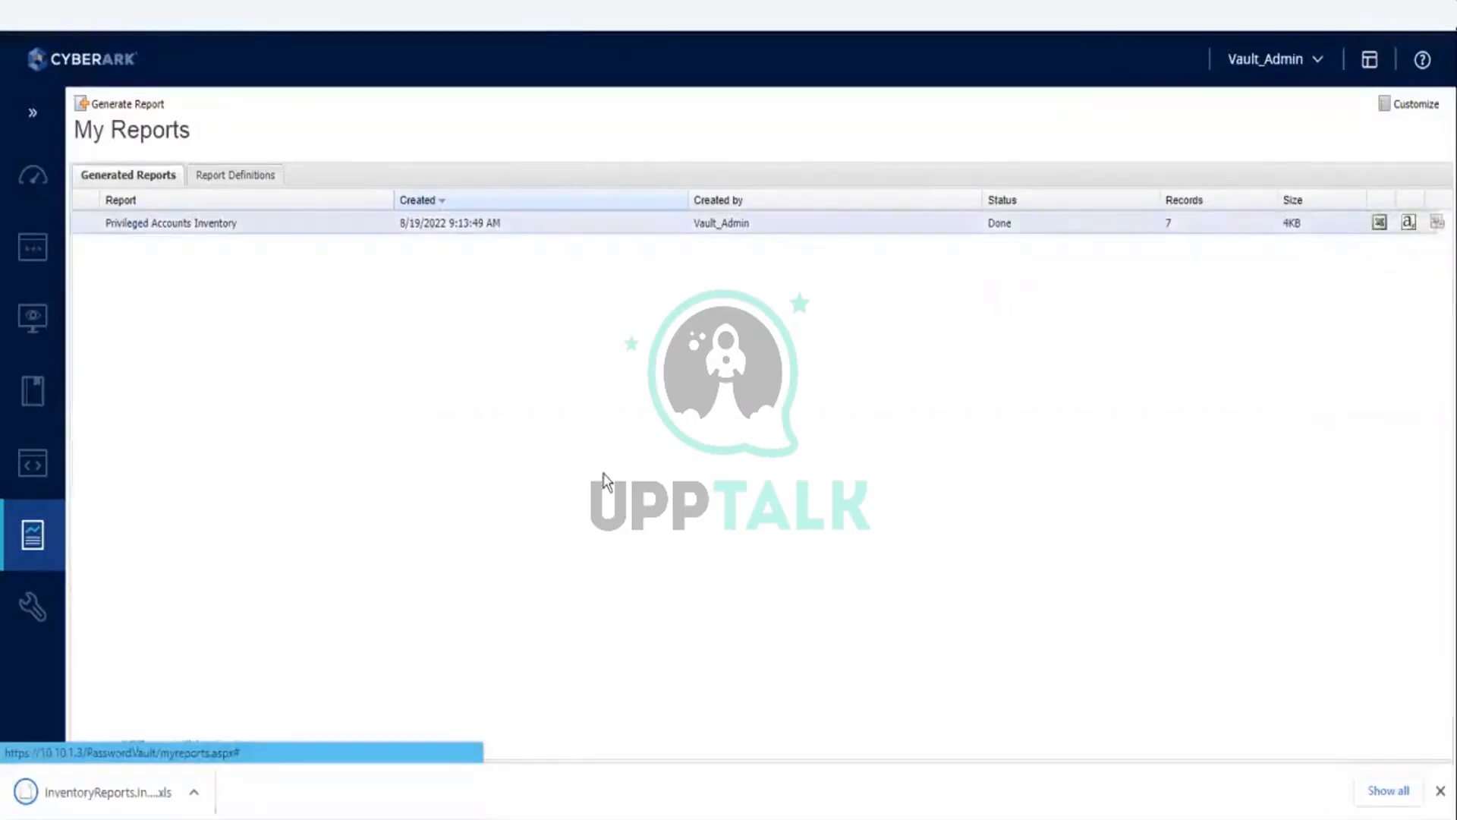
click(61, 803)
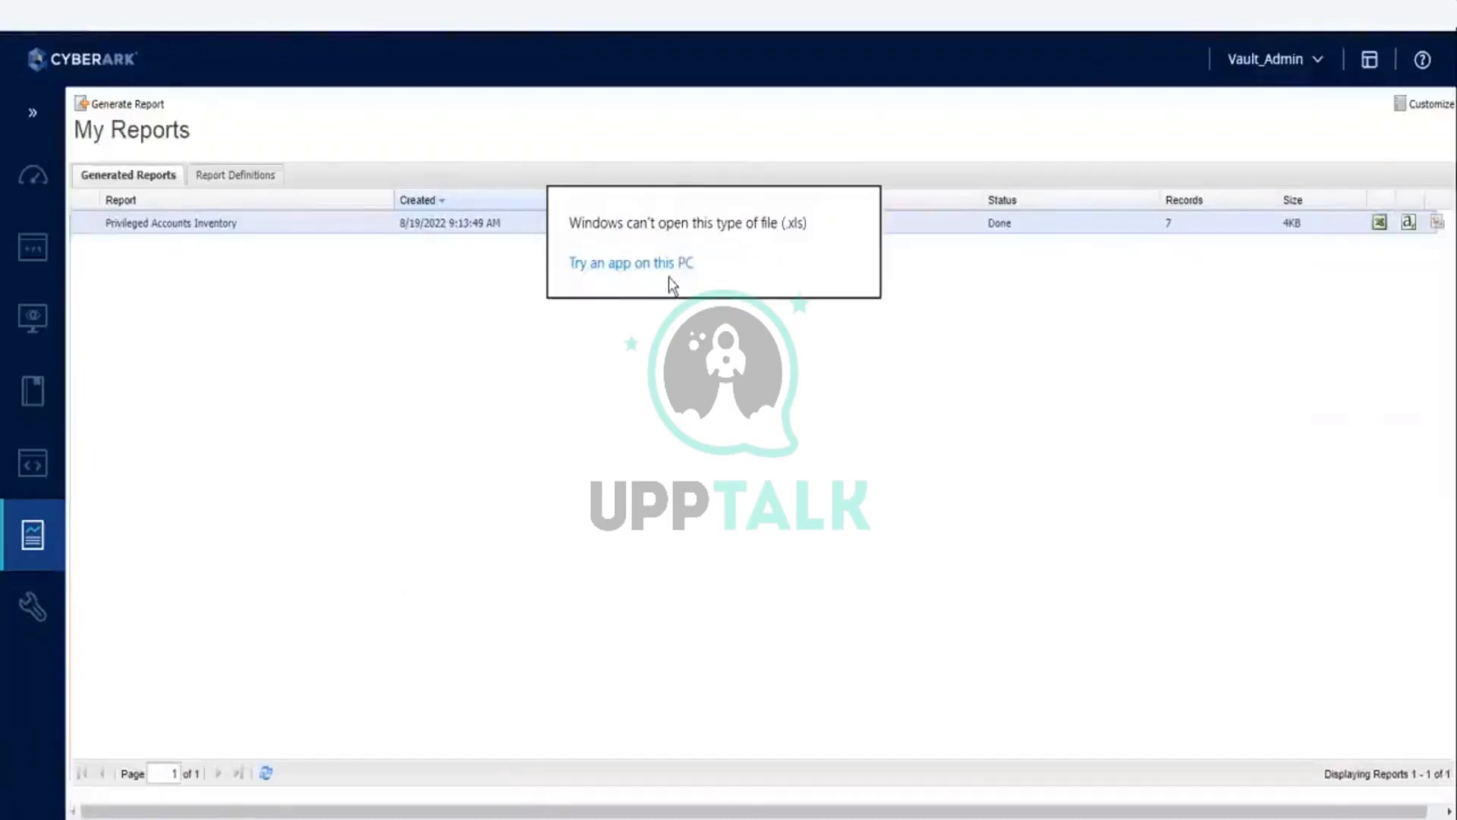
click(690, 437)
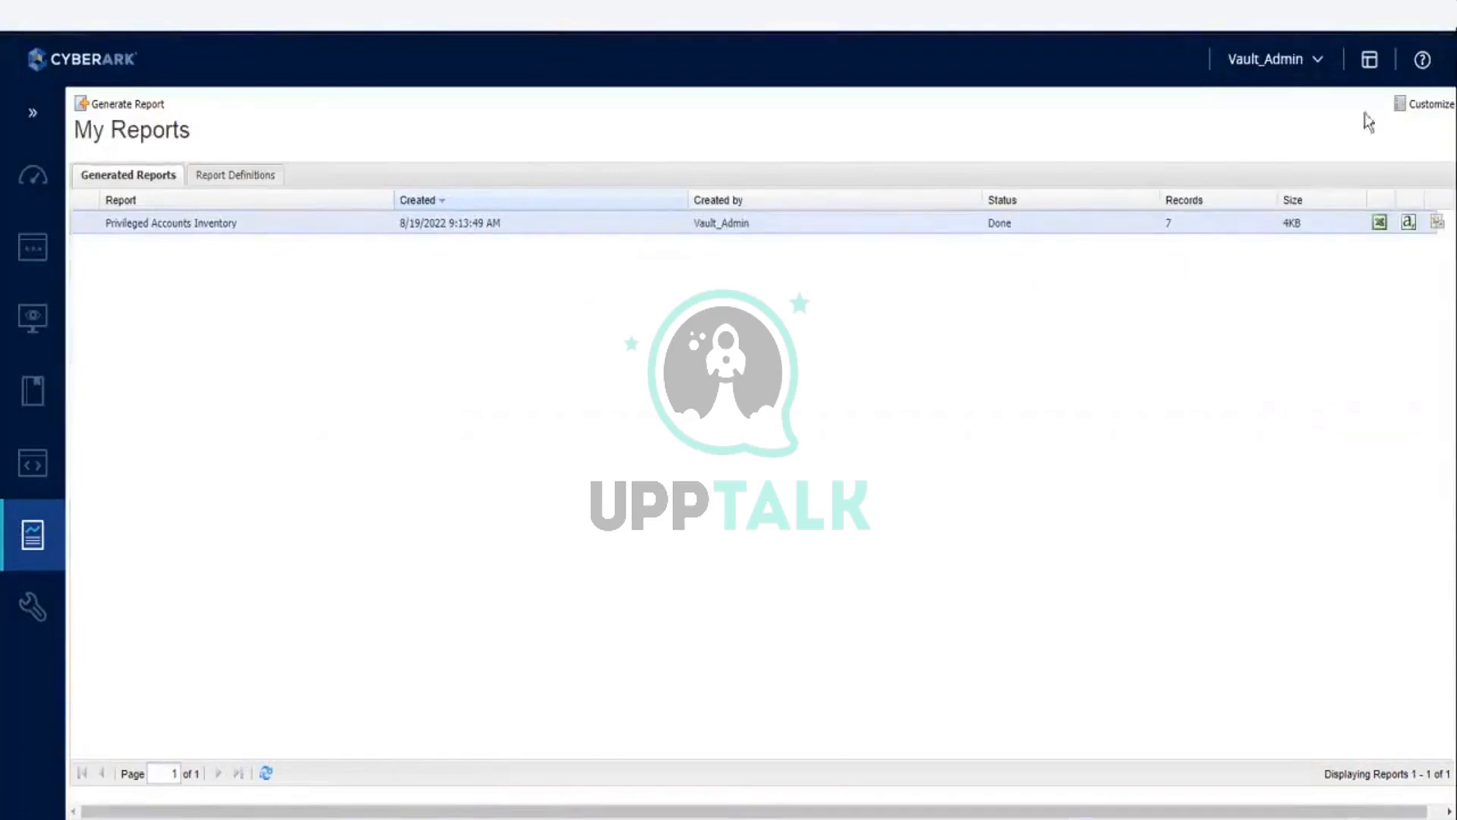
Step: Locate the downloaded InventoryReports .xls file in its folder through the browser's download history and copy it
click(1437, 18)
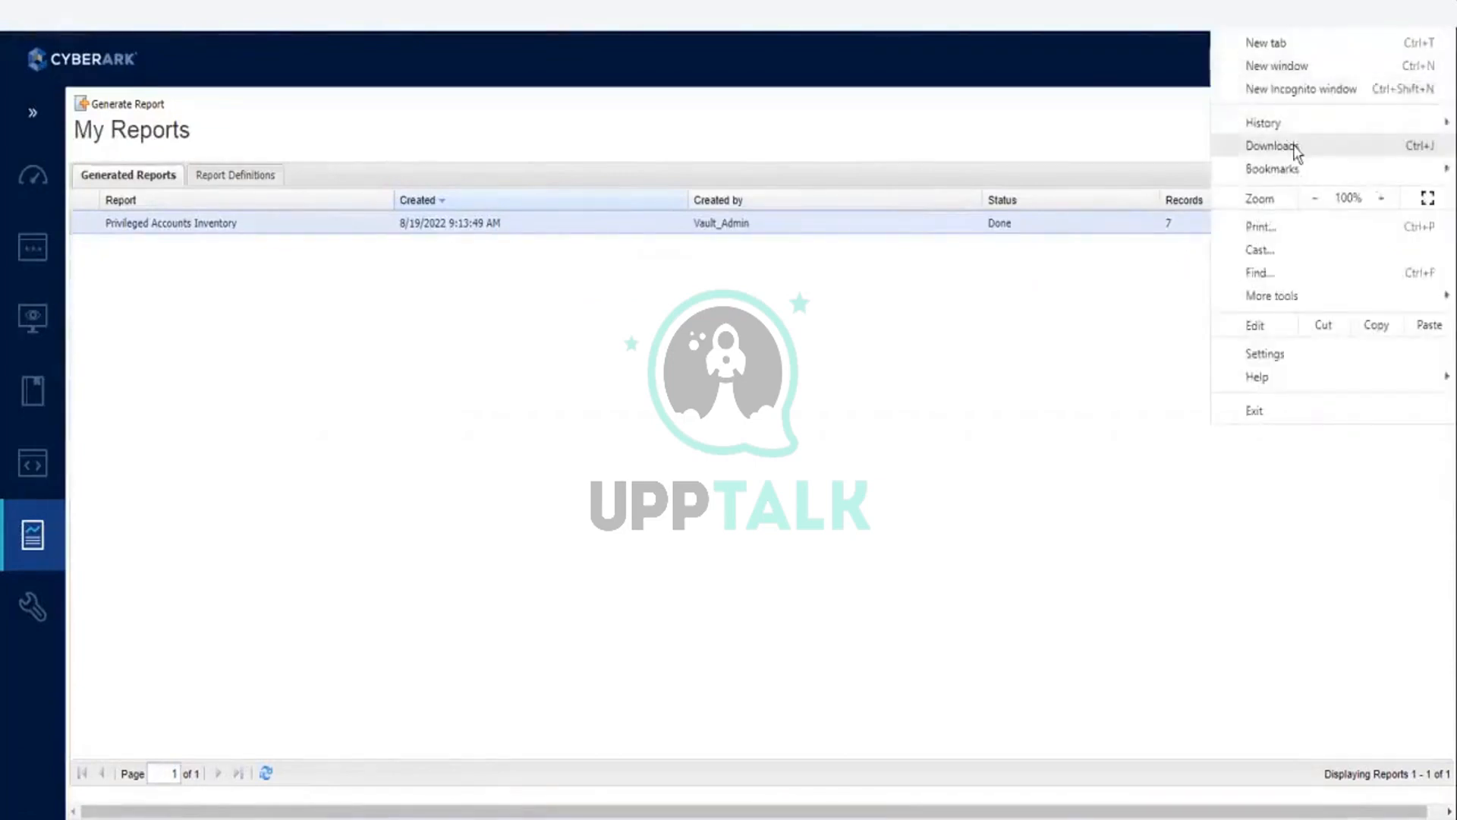
click(1295, 147)
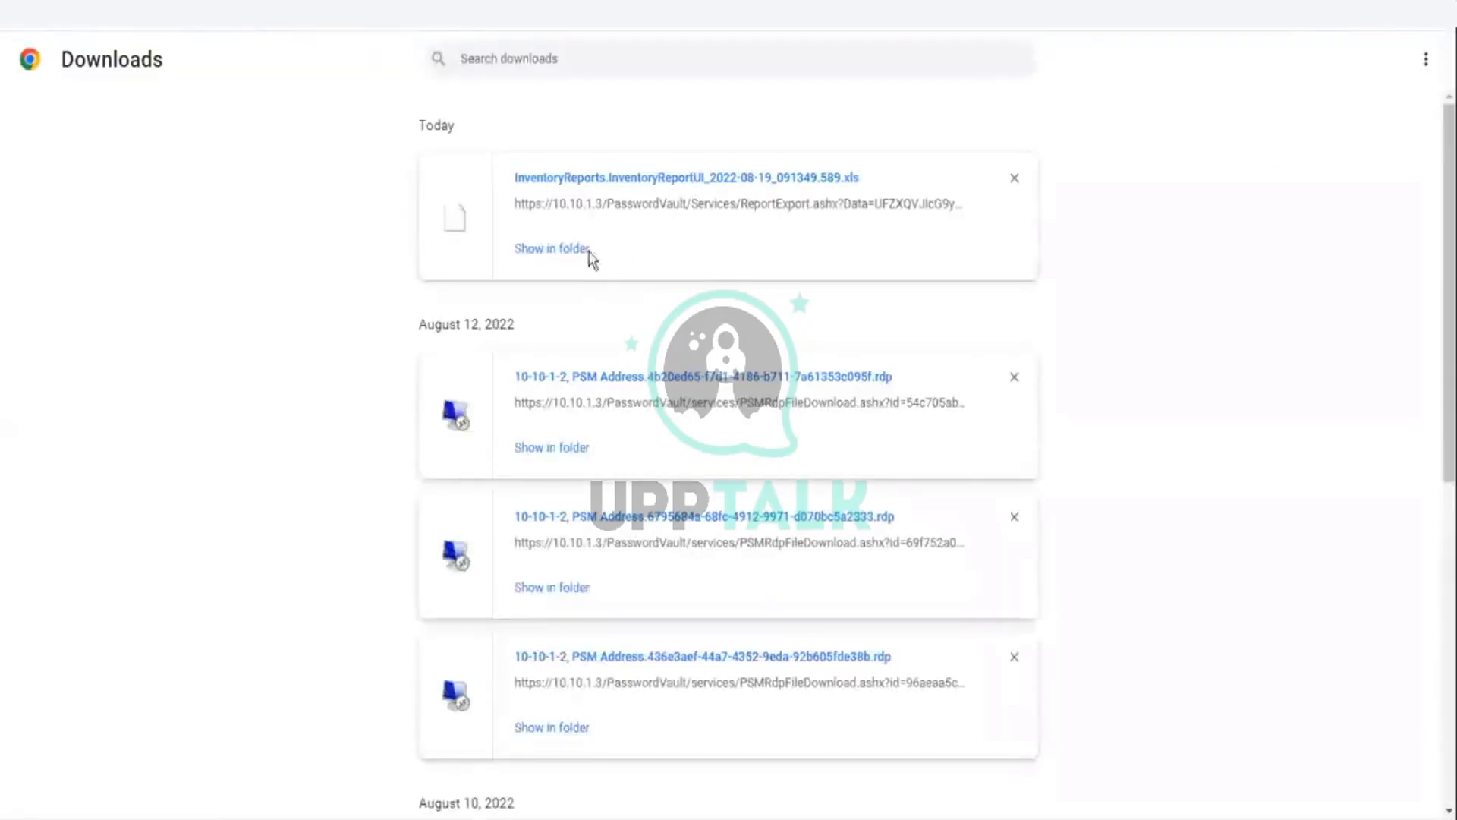
click(563, 253)
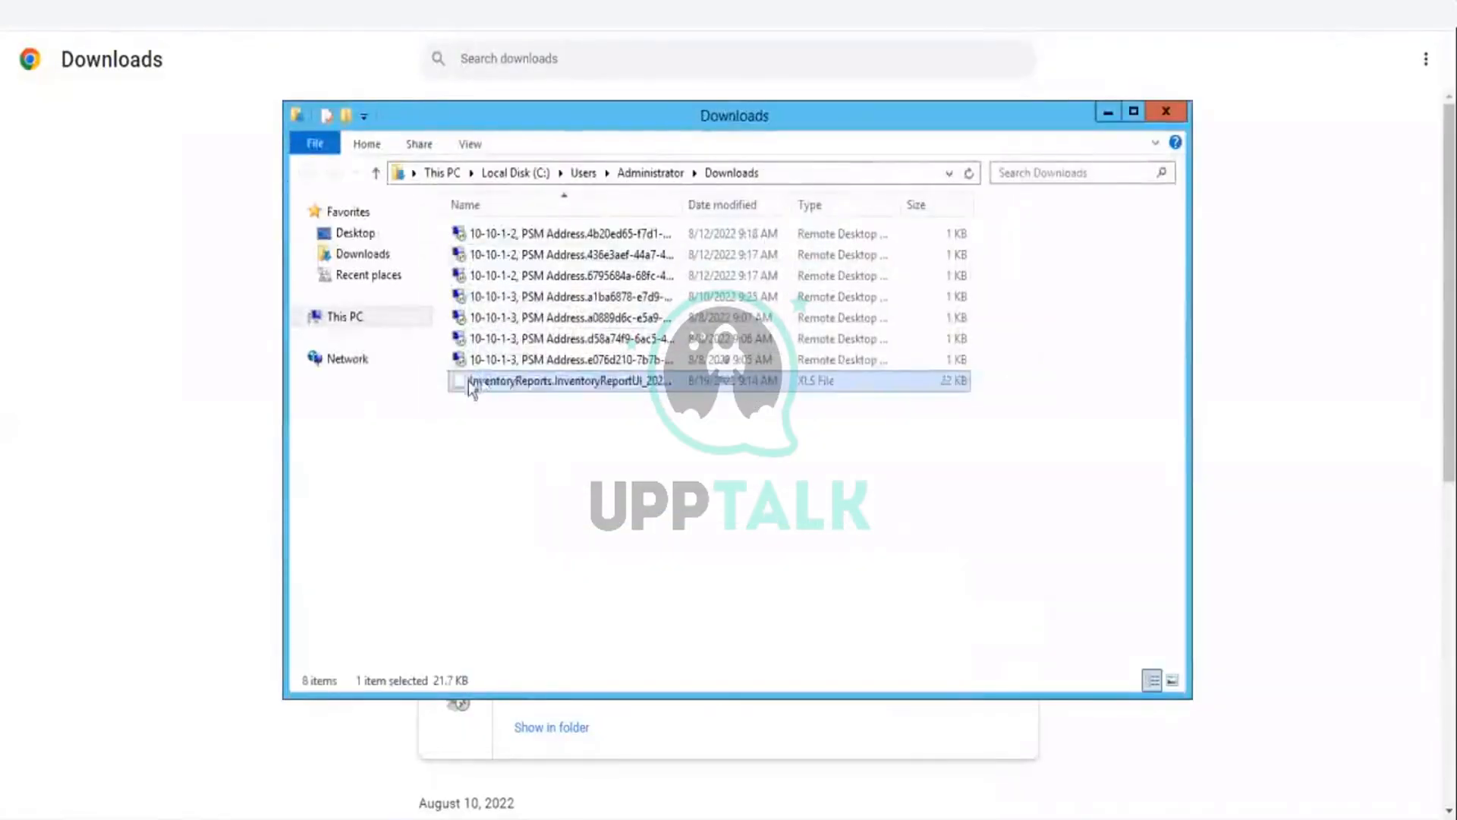
right_click(481, 382)
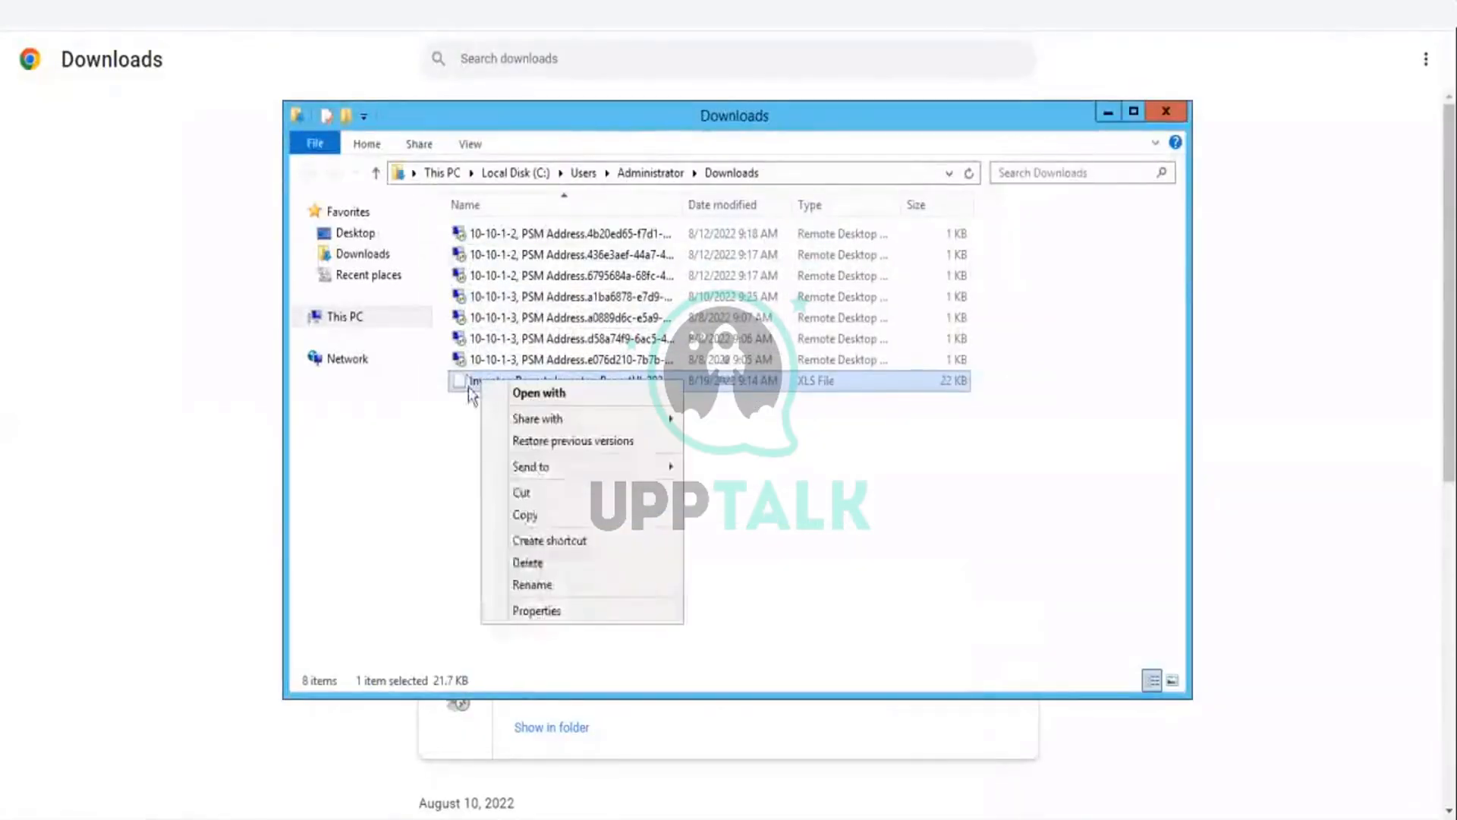
click(528, 516)
Step: Create a folder named reports inside the cyberark vm folder on the Shared Folders (Z:) drive
click(339, 318)
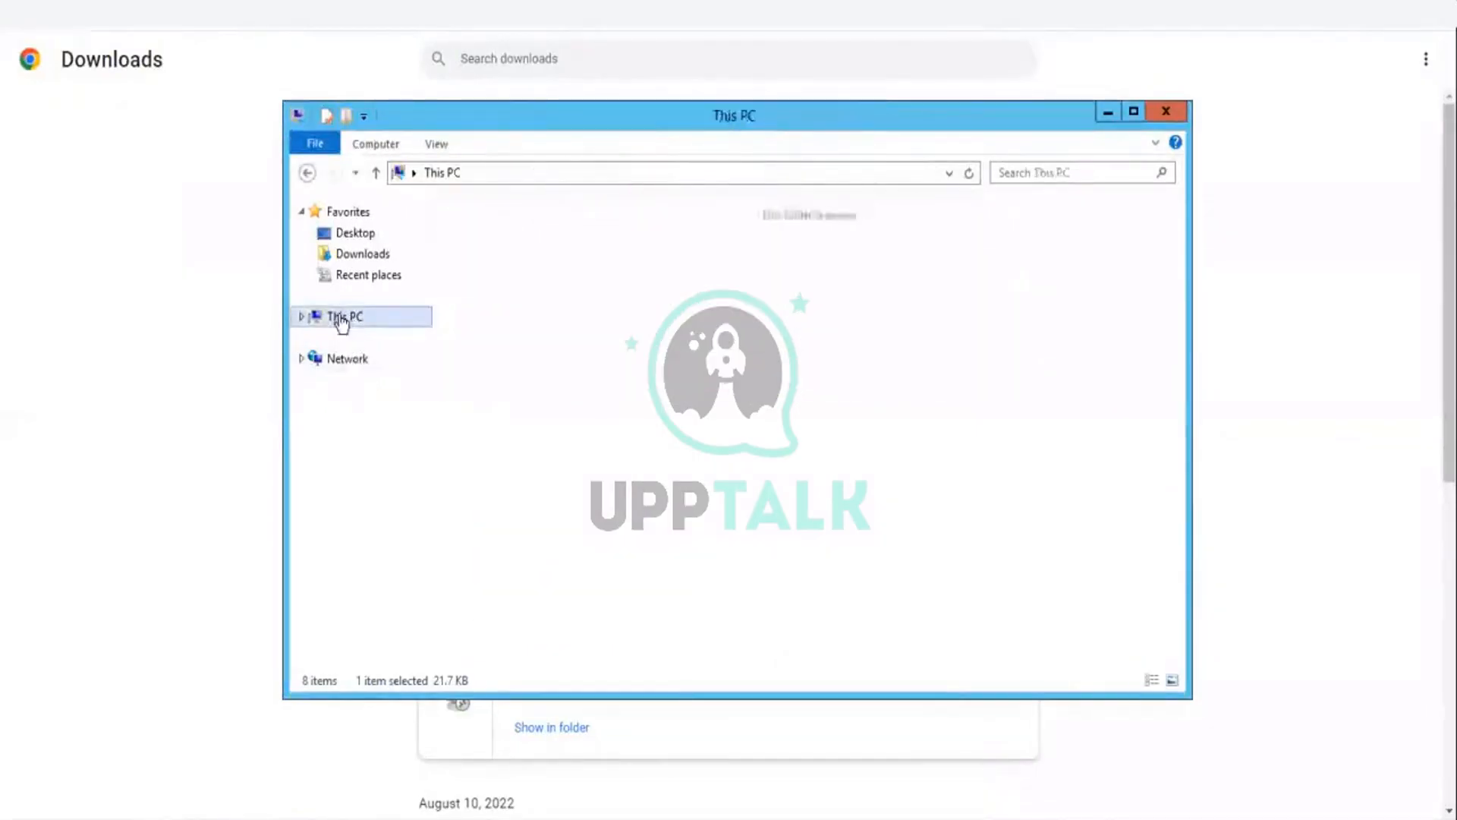
double_click(541, 485)
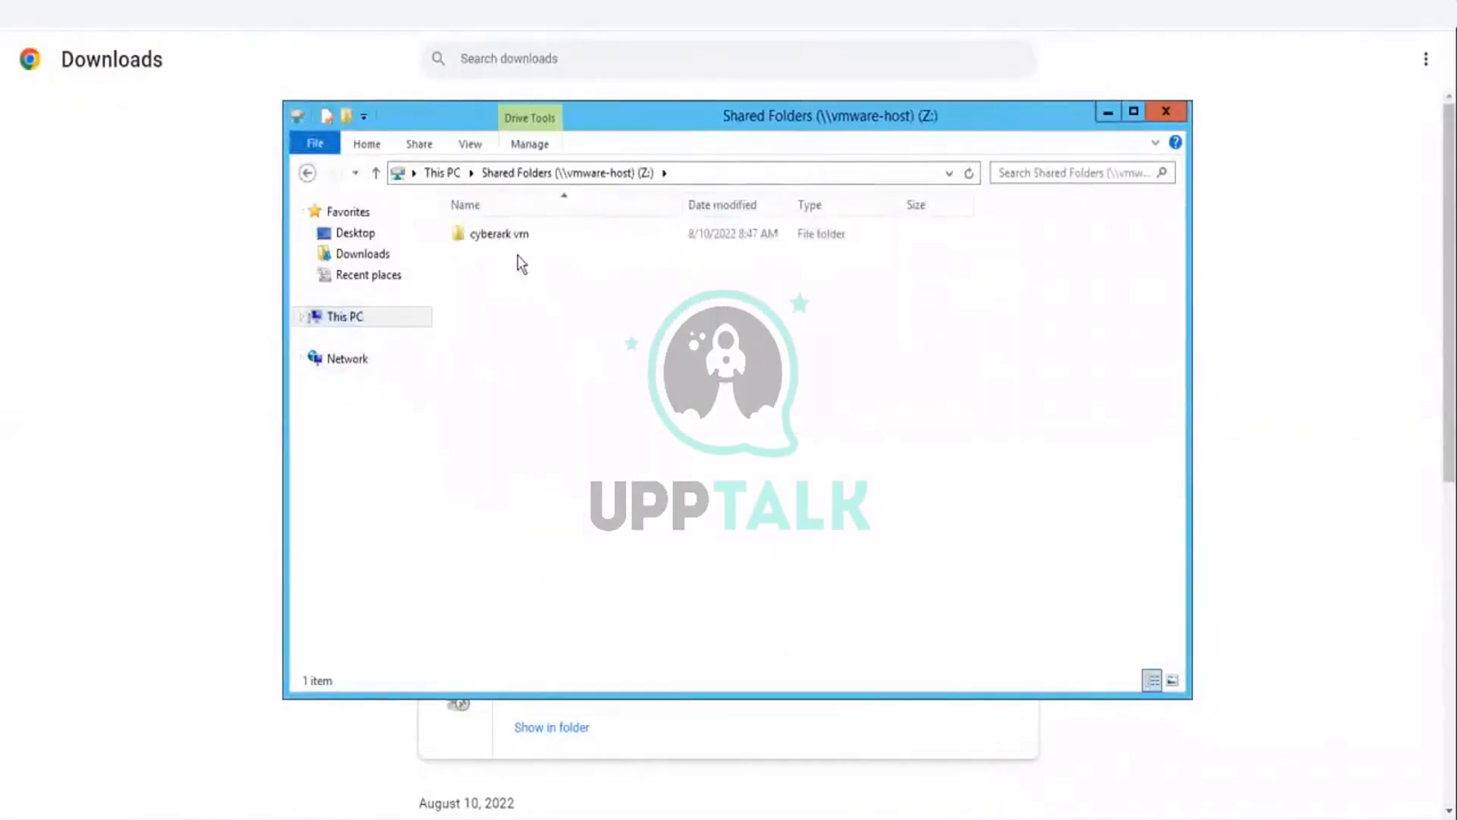
double_click(492, 239)
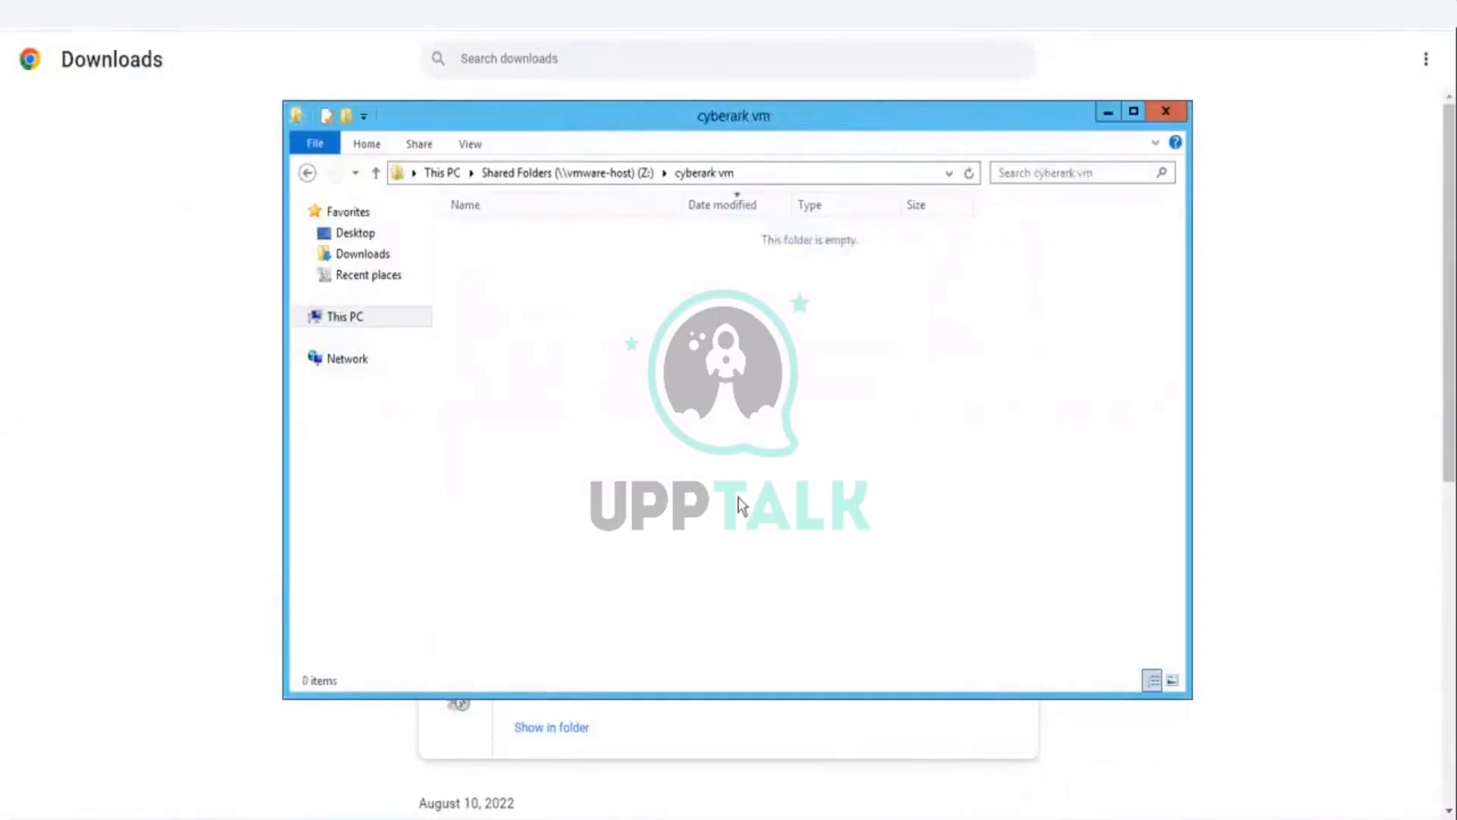
right_click(1058, 373)
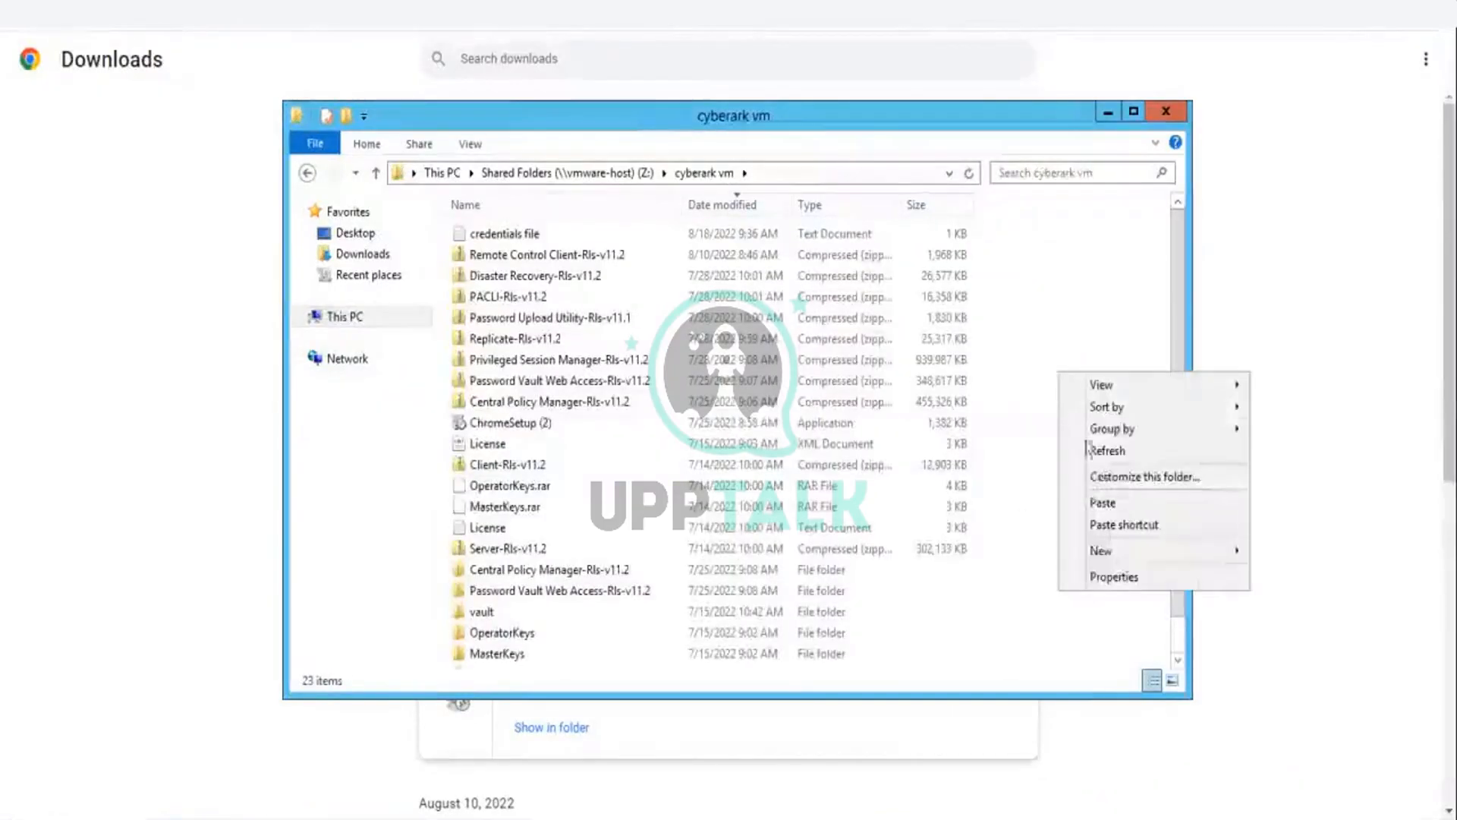
mouse_move(1237, 553)
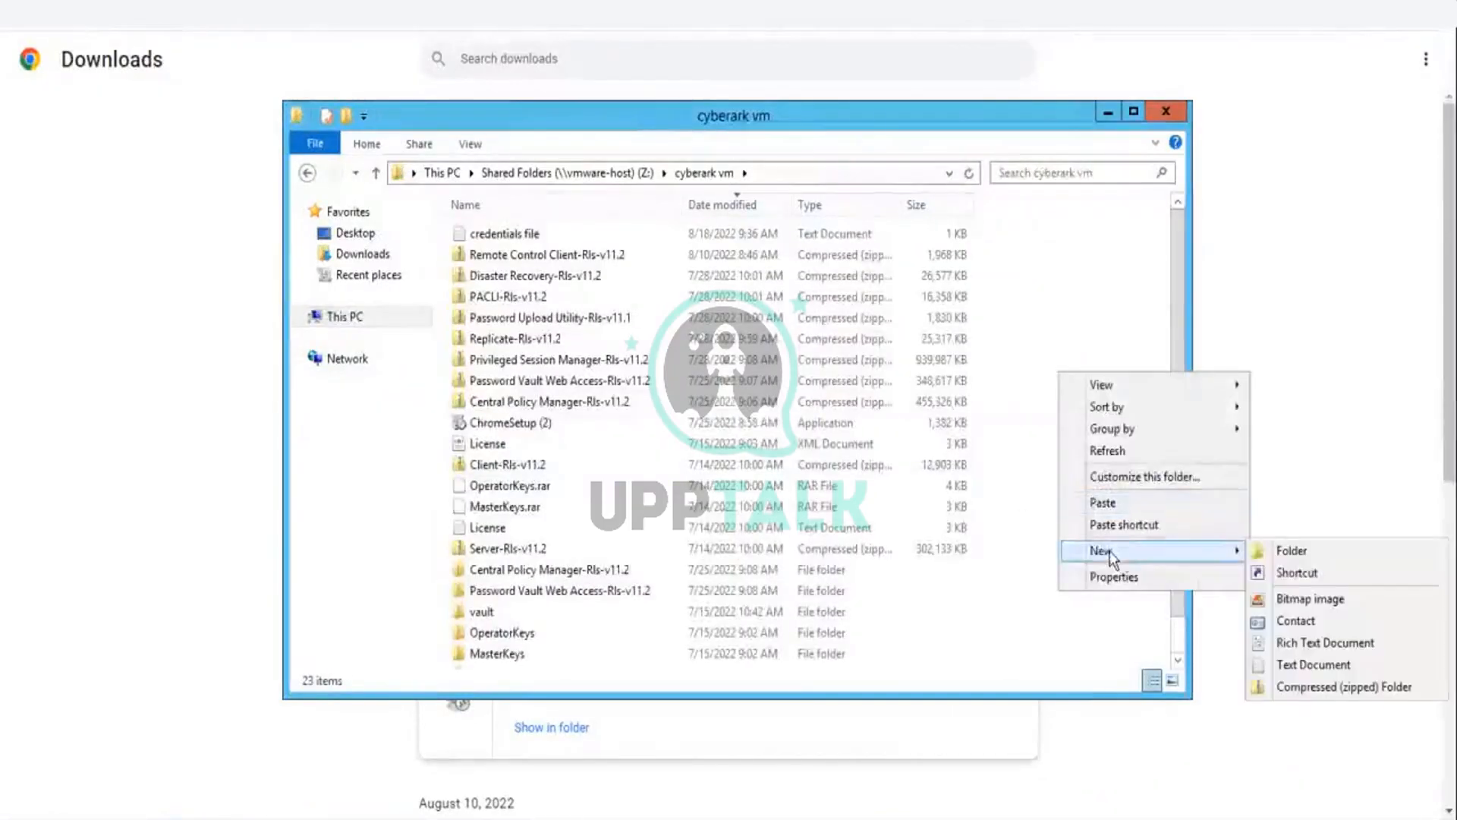
click(1290, 558)
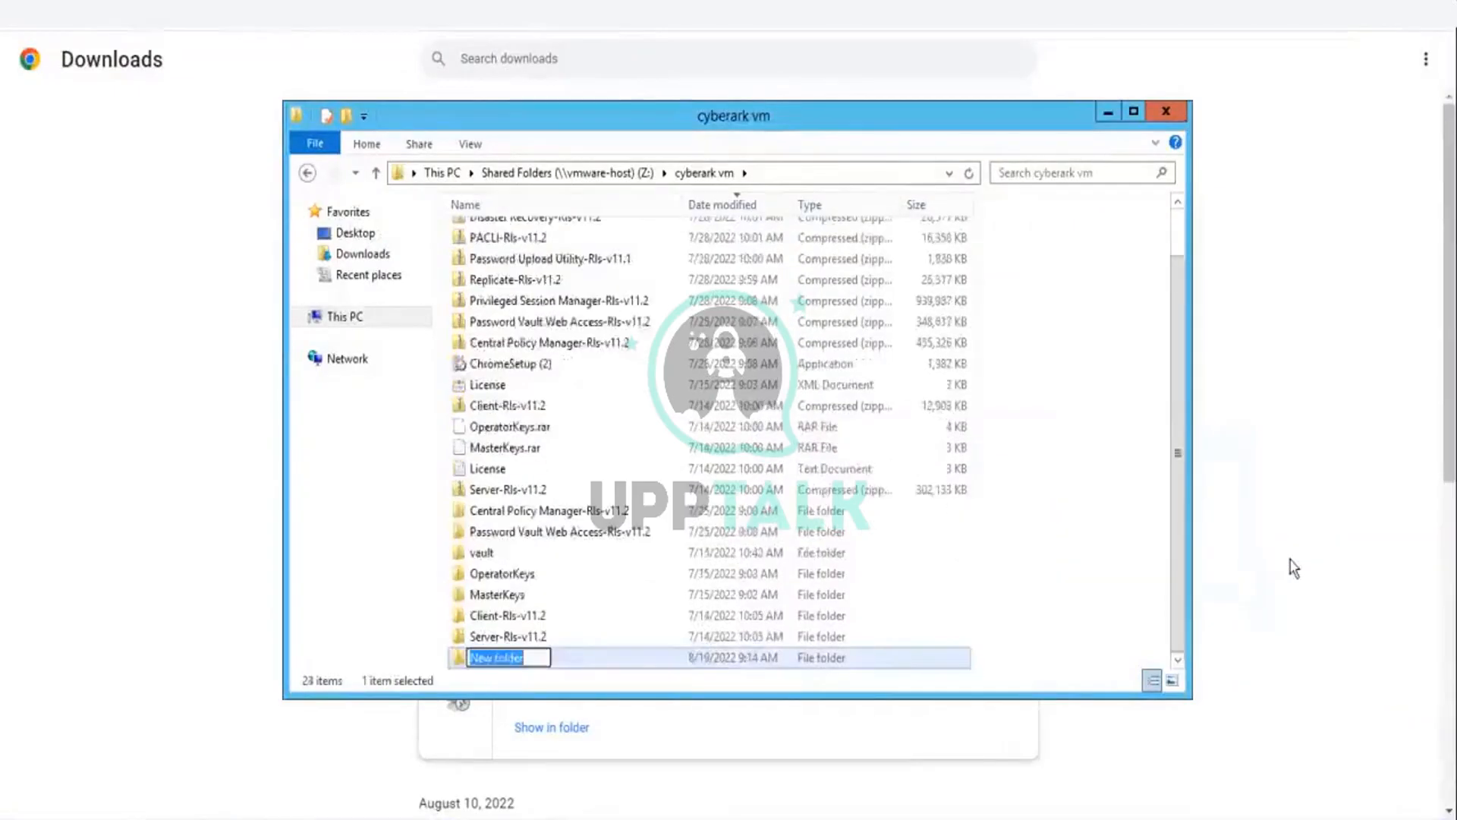
text(reports)
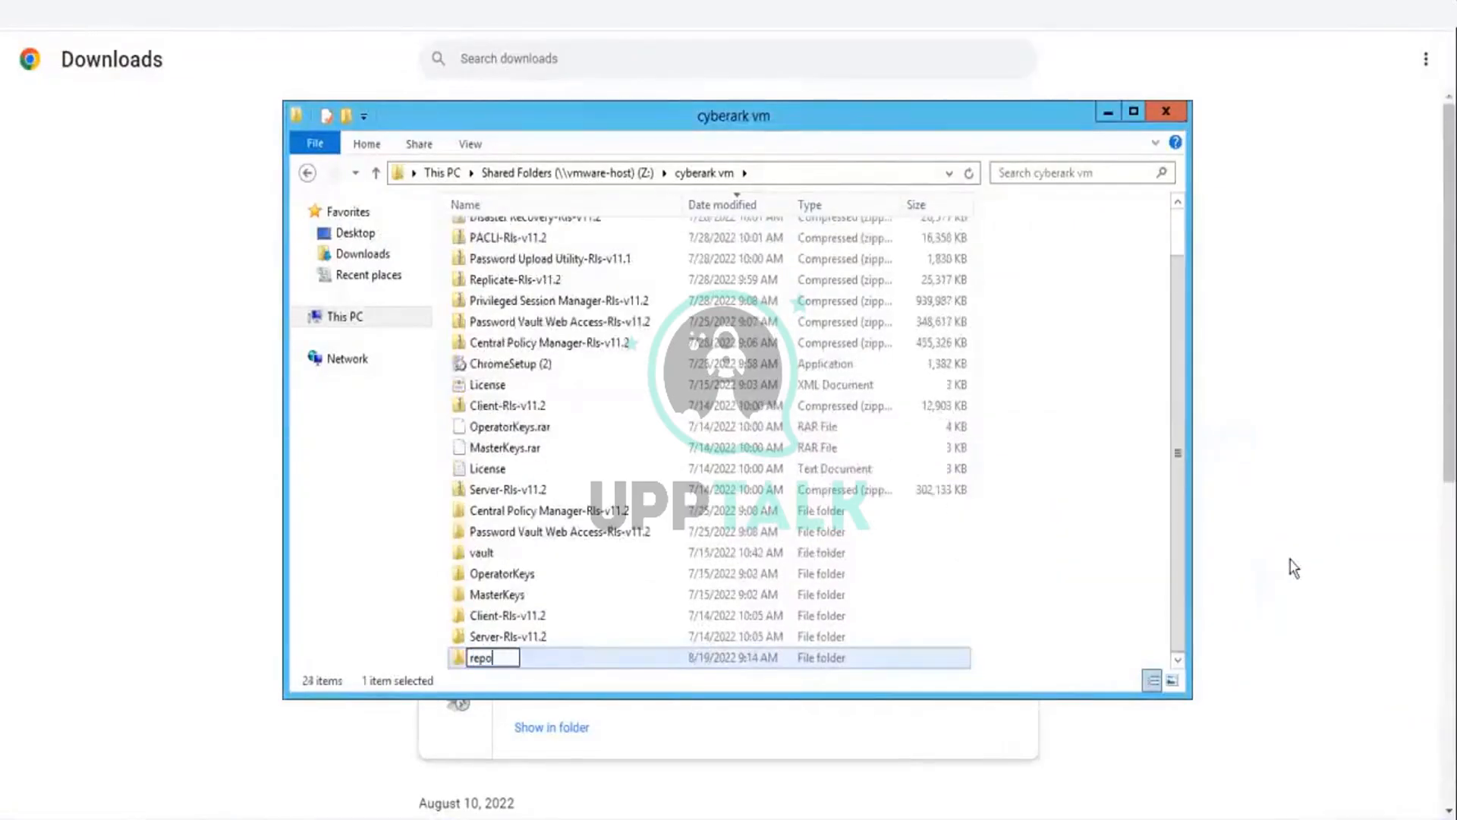
key(Return)
key(Return)
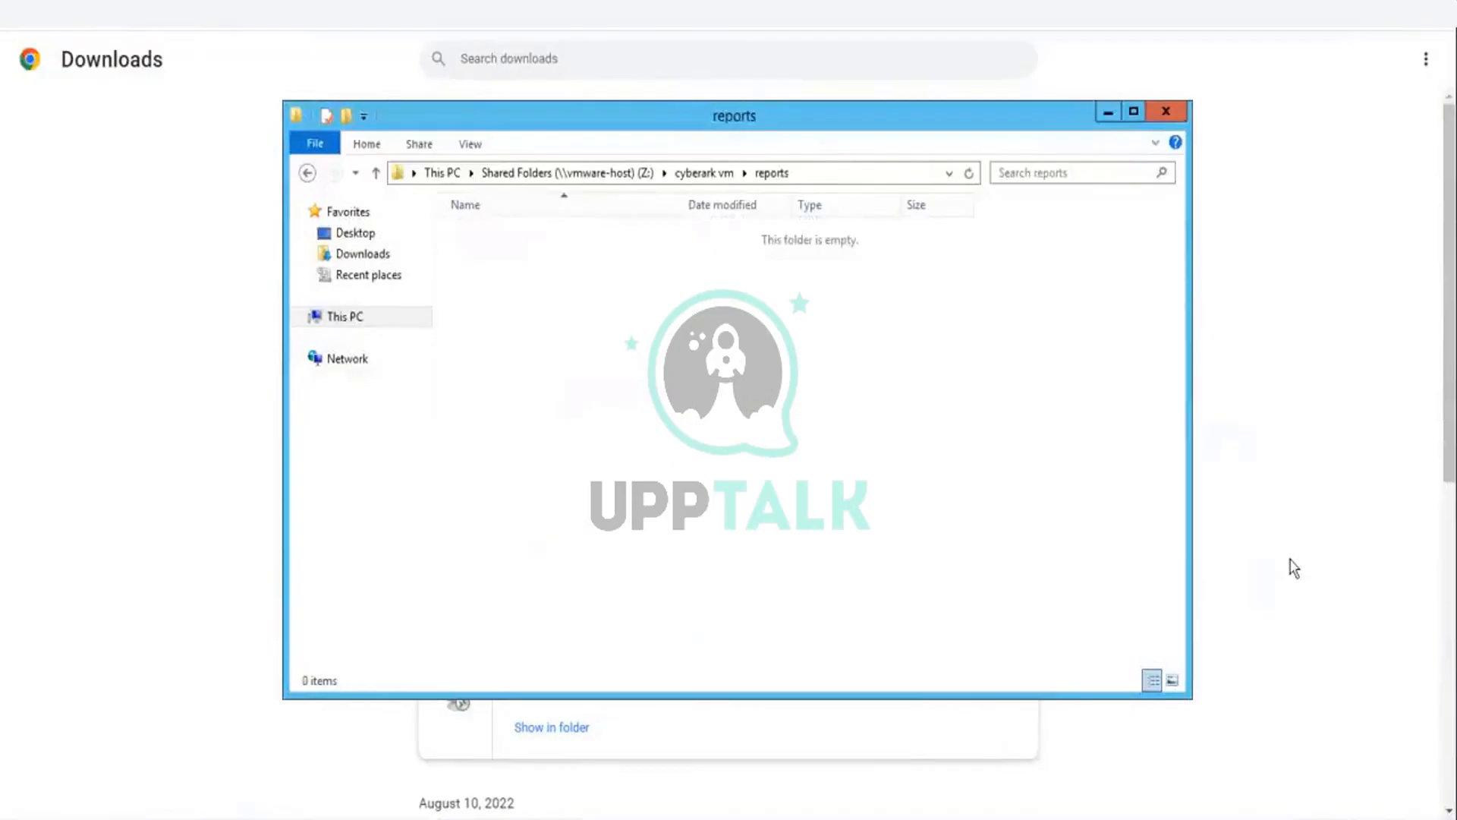
Step: Paste the copied InventoryReports .xls file into the new reports folder
right_click(932, 368)
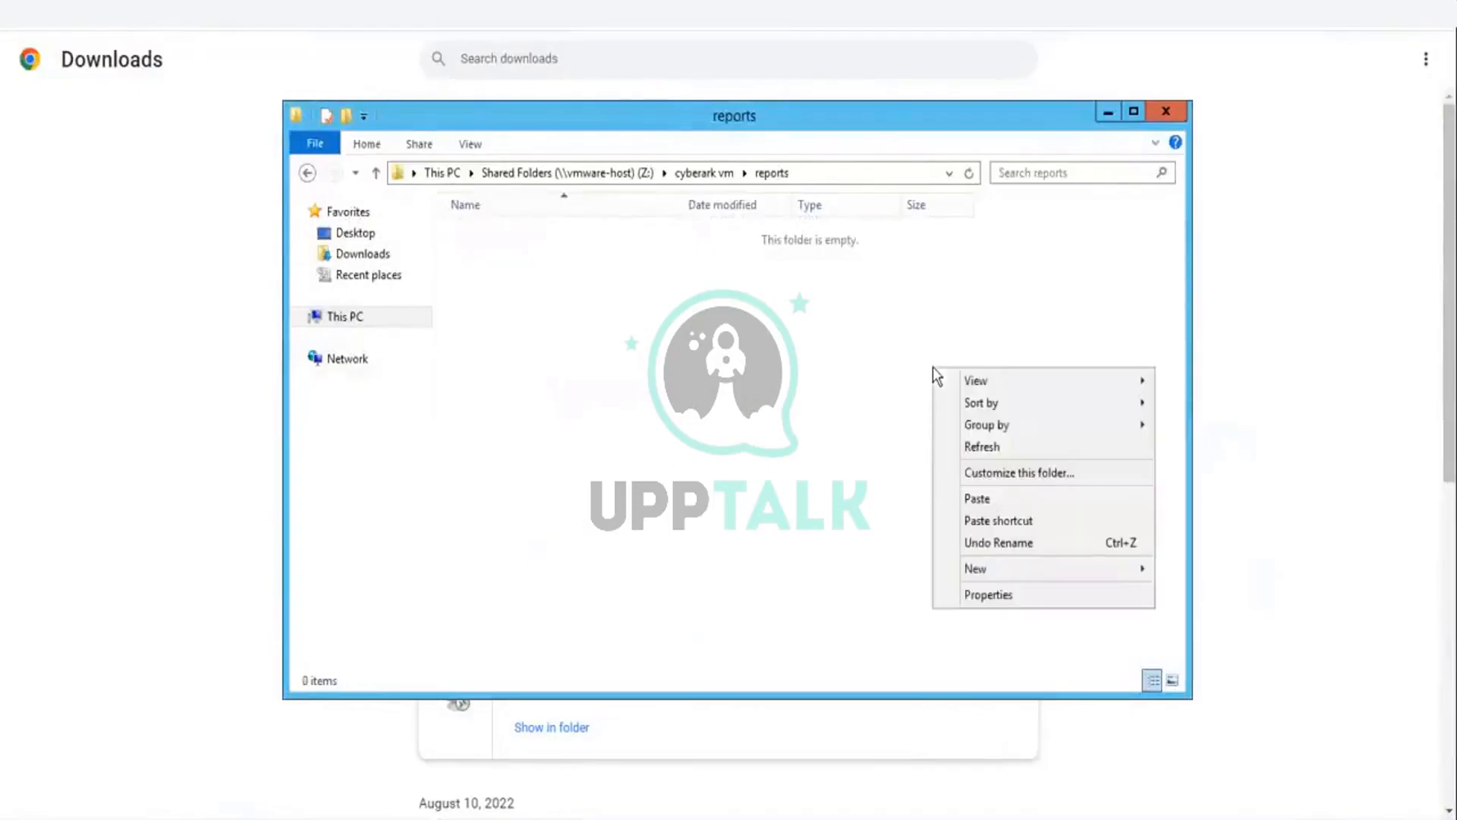
click(991, 500)
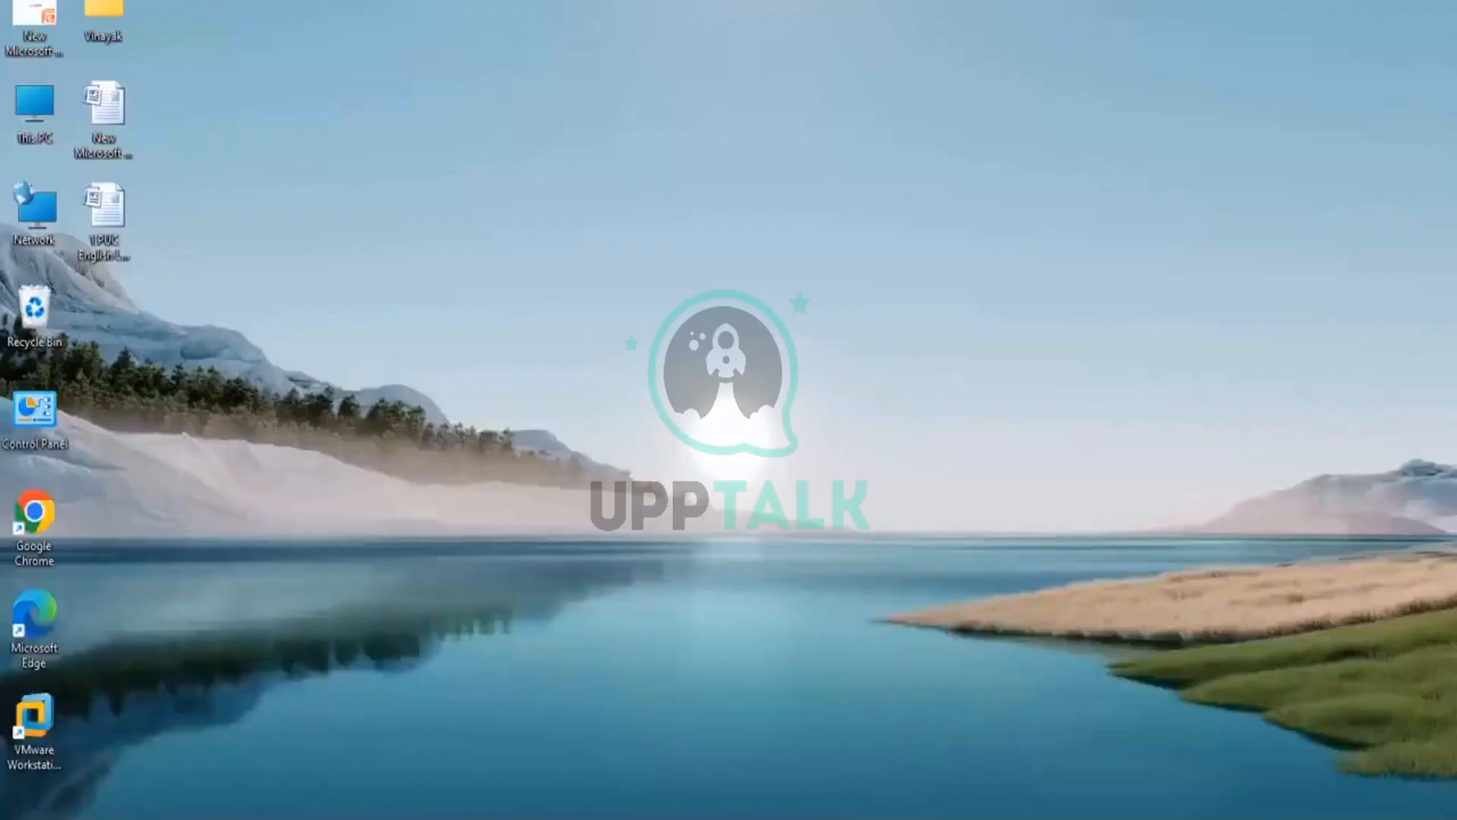
Step: On the host PC, open the InventoryReports file from cyberark vm\reports in Excel and accept the file format warning
key(super+e)
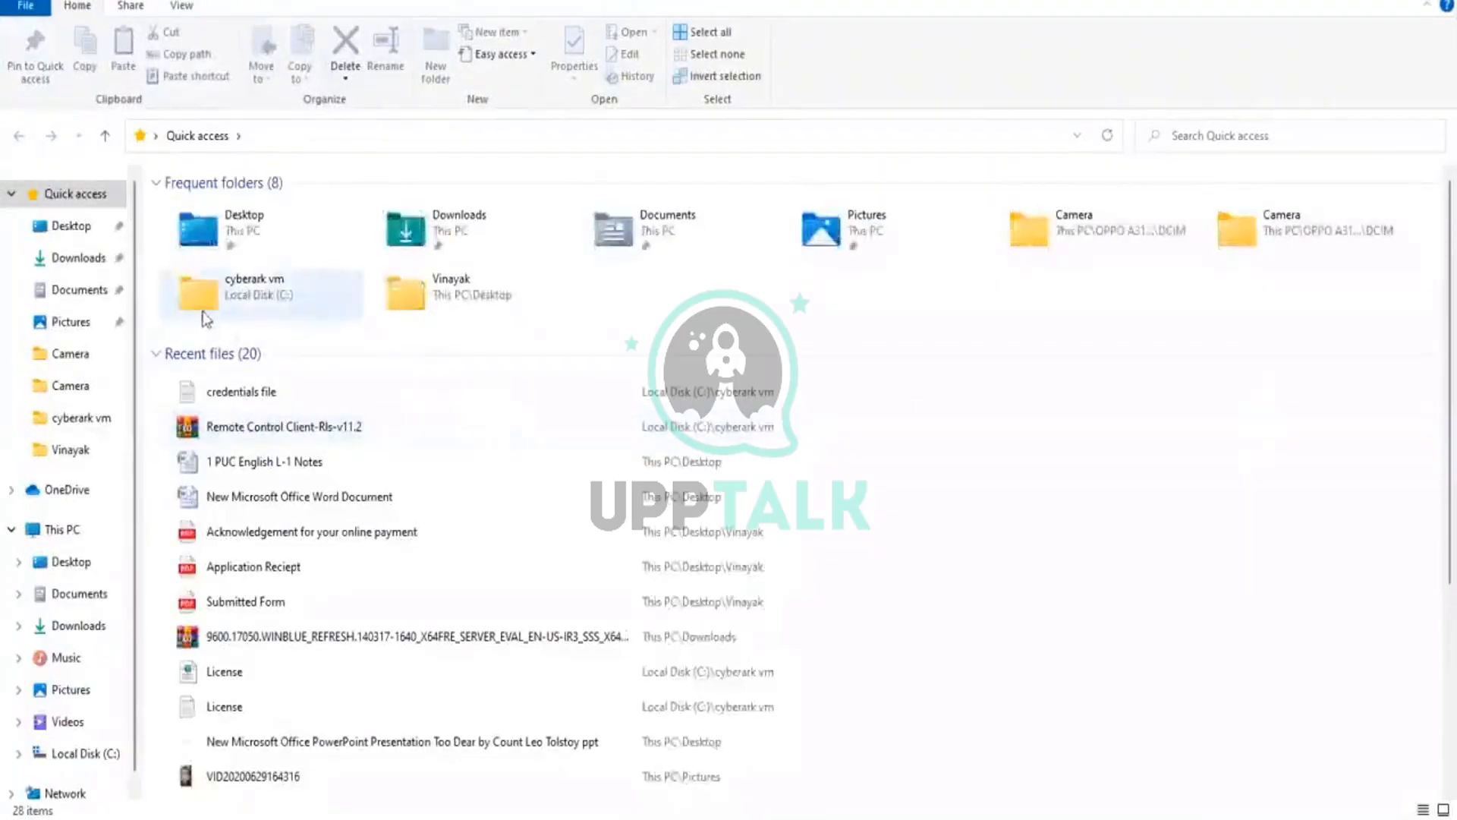
double_click(205, 317)
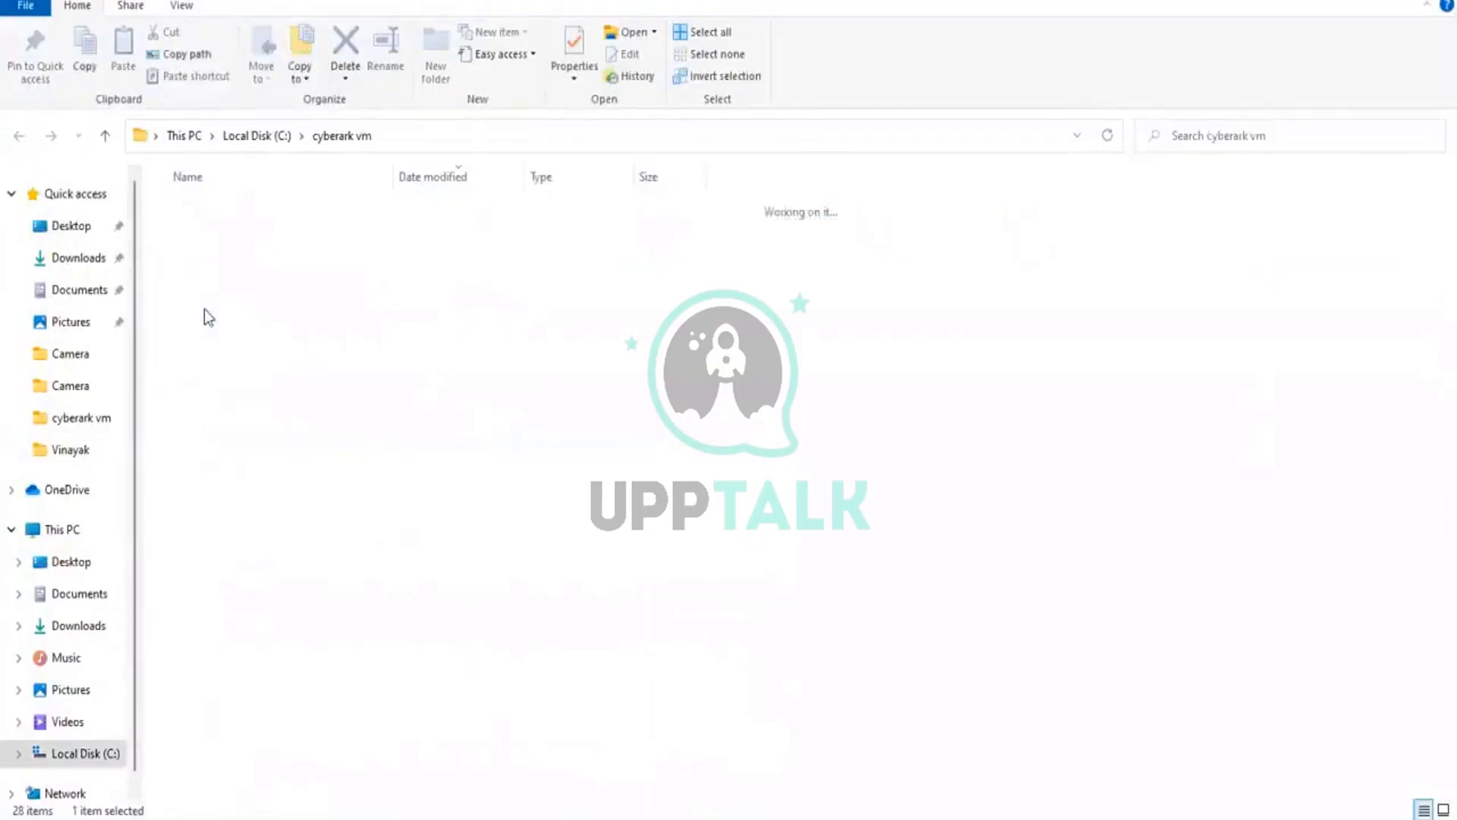
scroll(625, 414, down, 2)
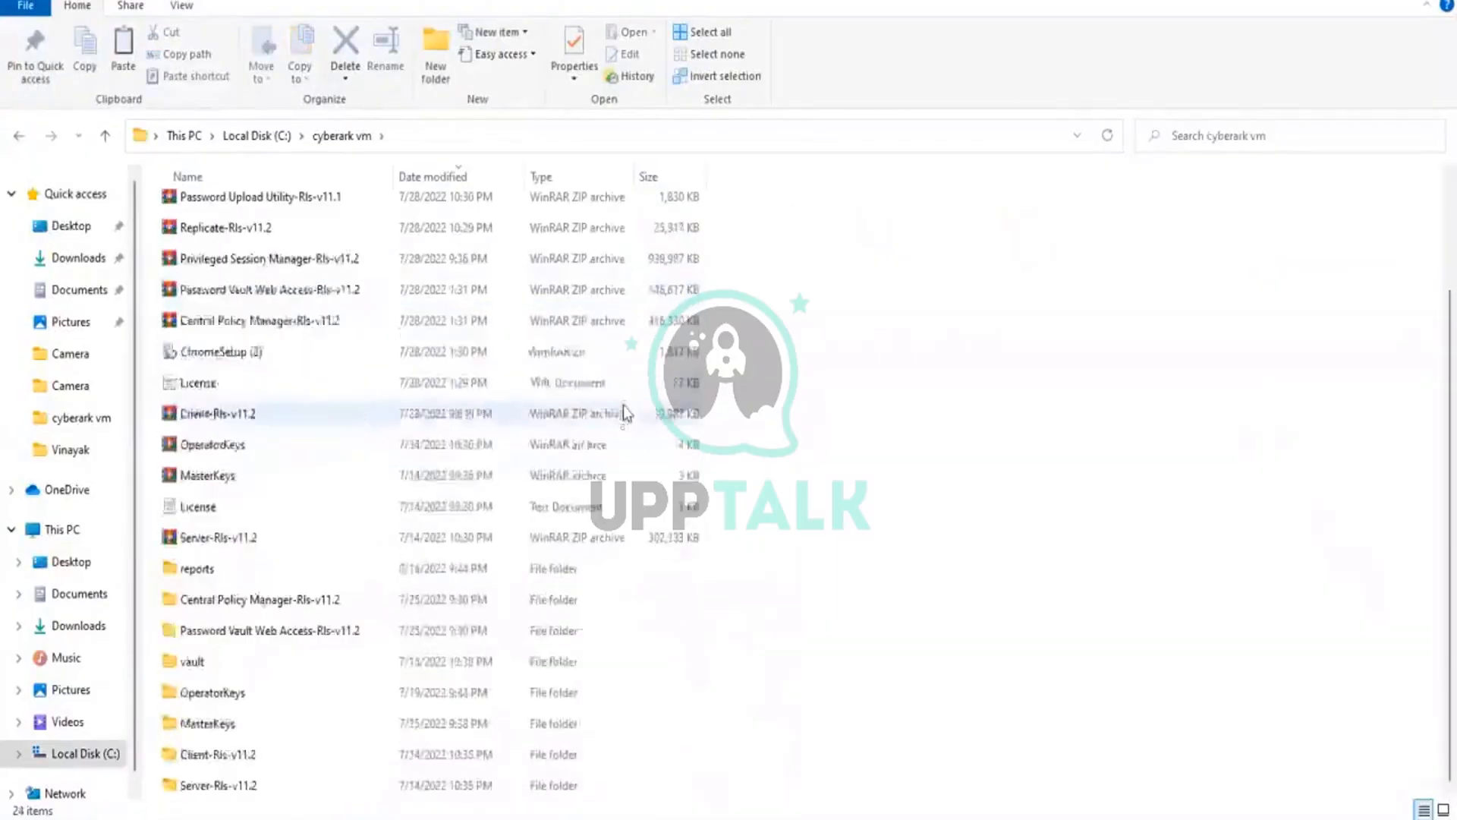
double_click(174, 569)
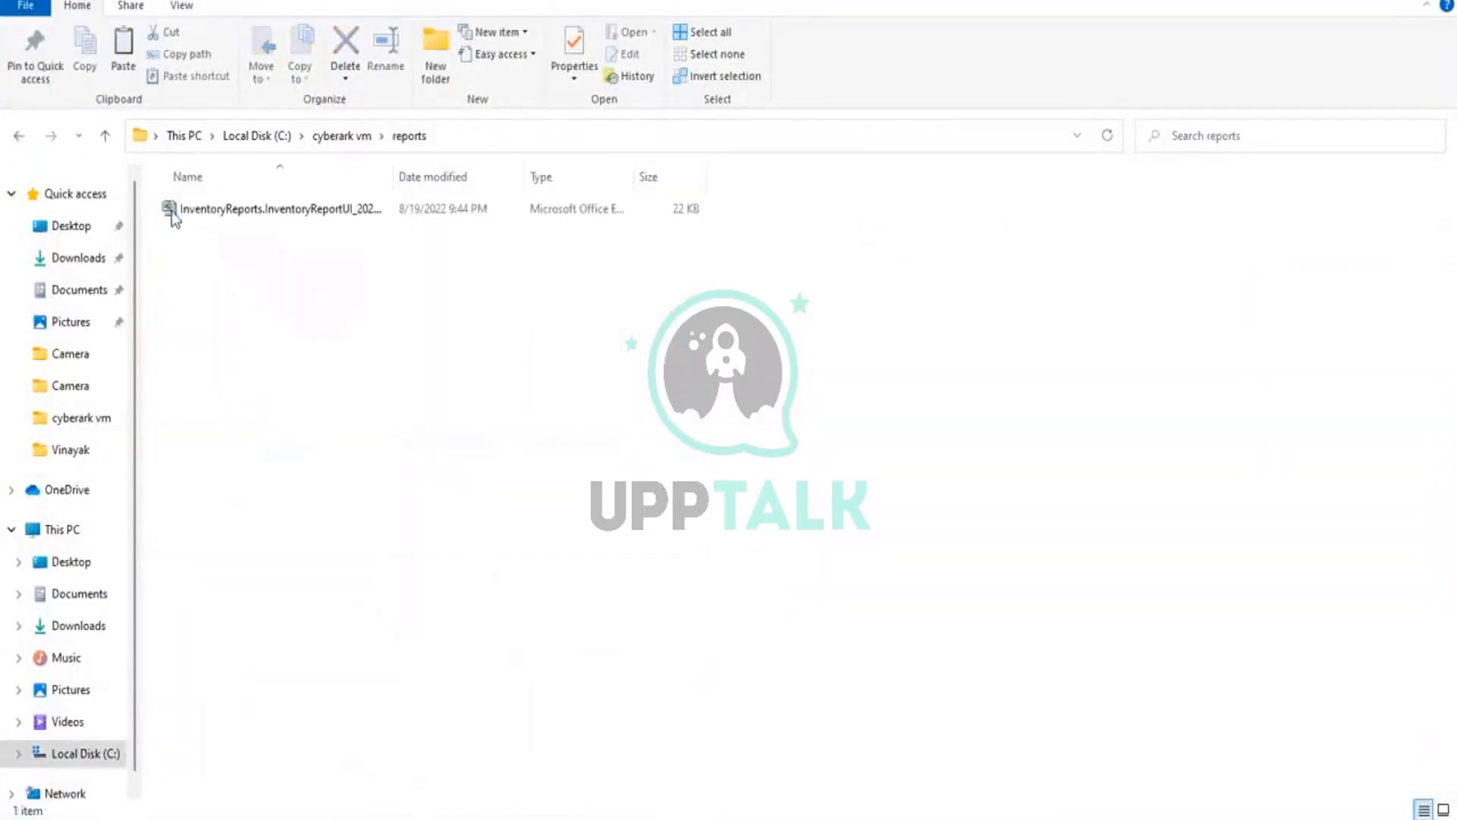
double_click(173, 212)
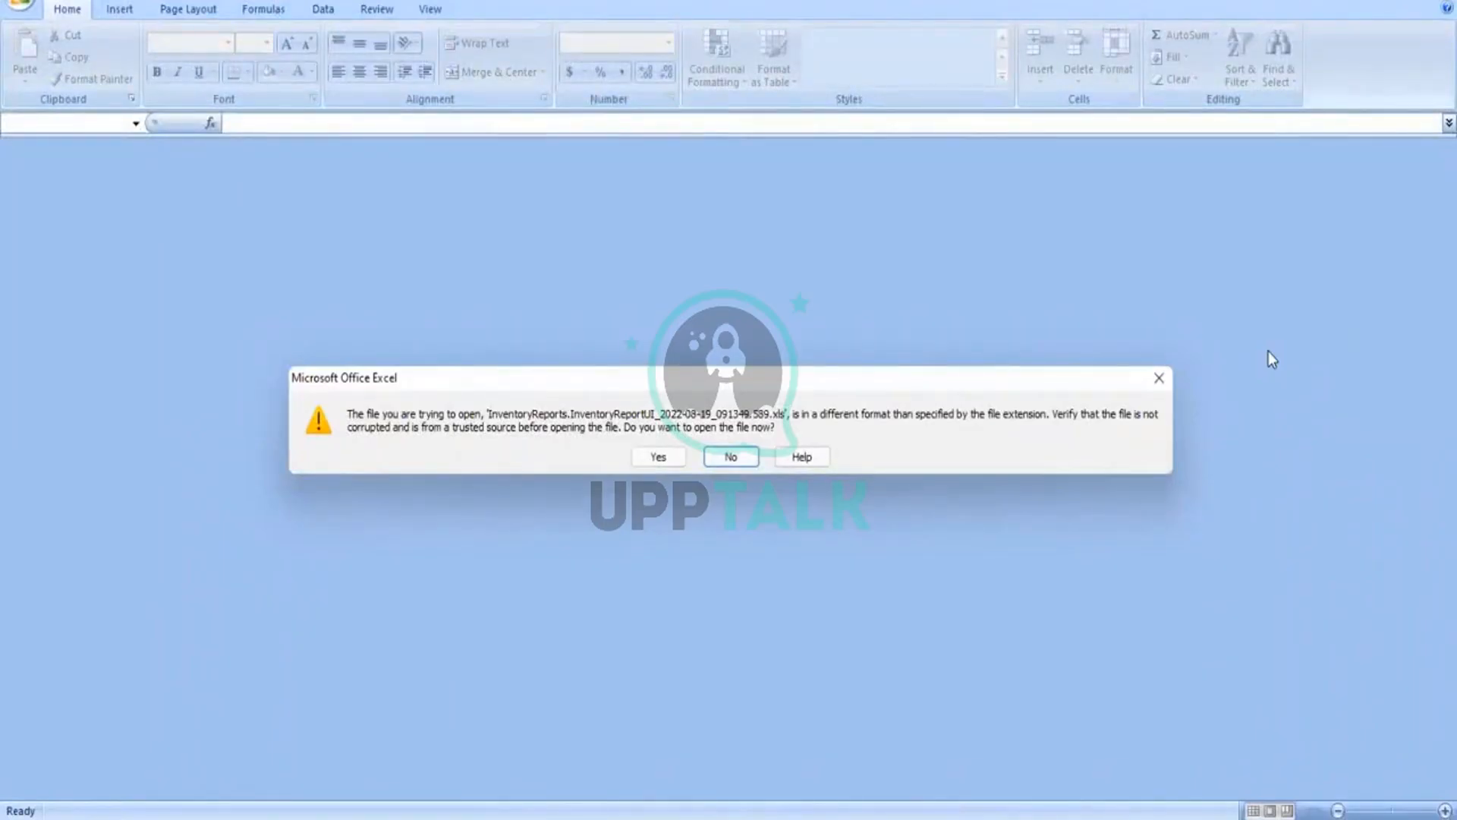
click(668, 462)
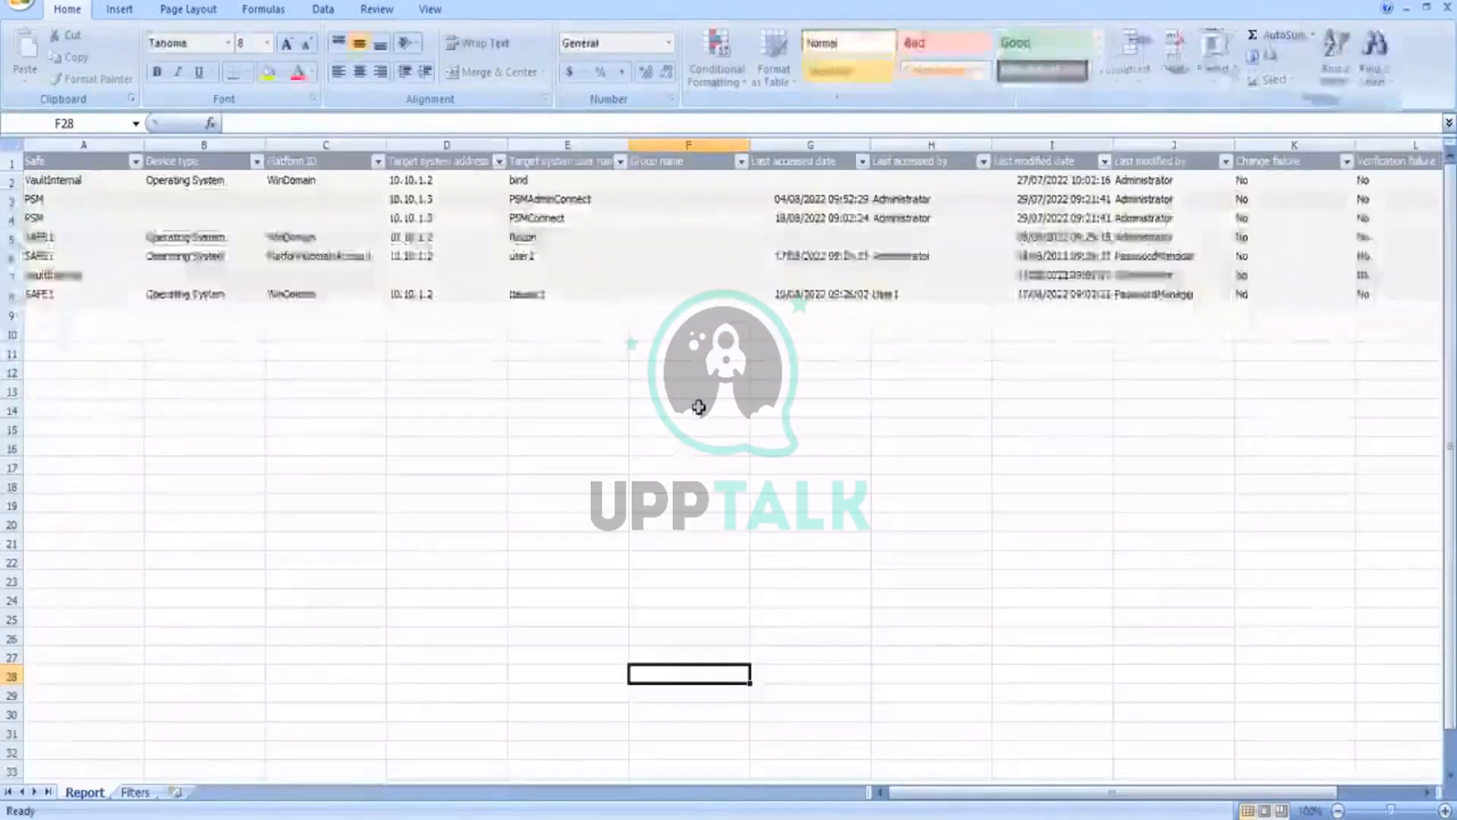
Step: Examine the safes, platforms and target system user names listed in the Report sheet
click(705, 313)
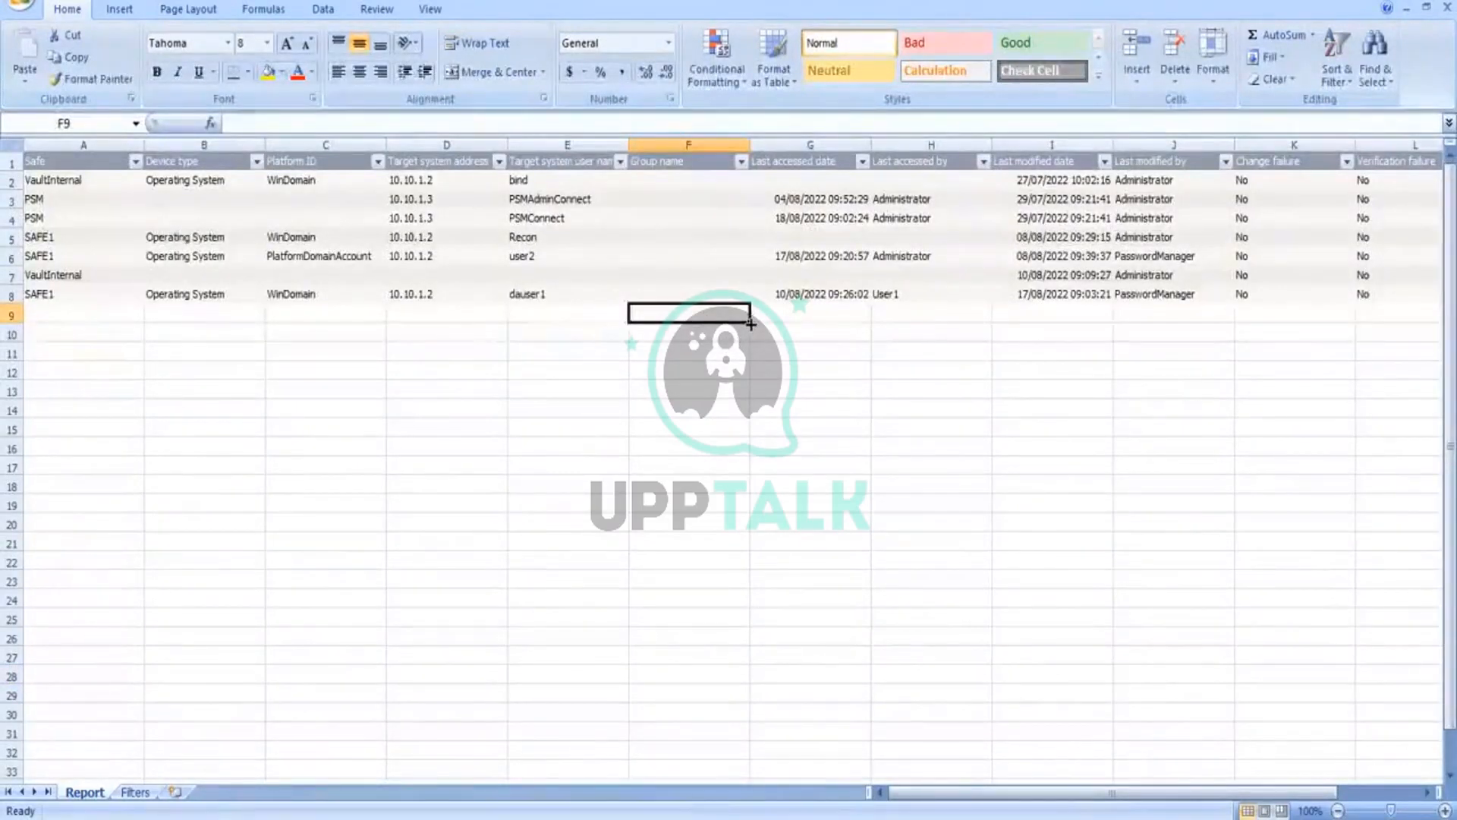
click(57, 182)
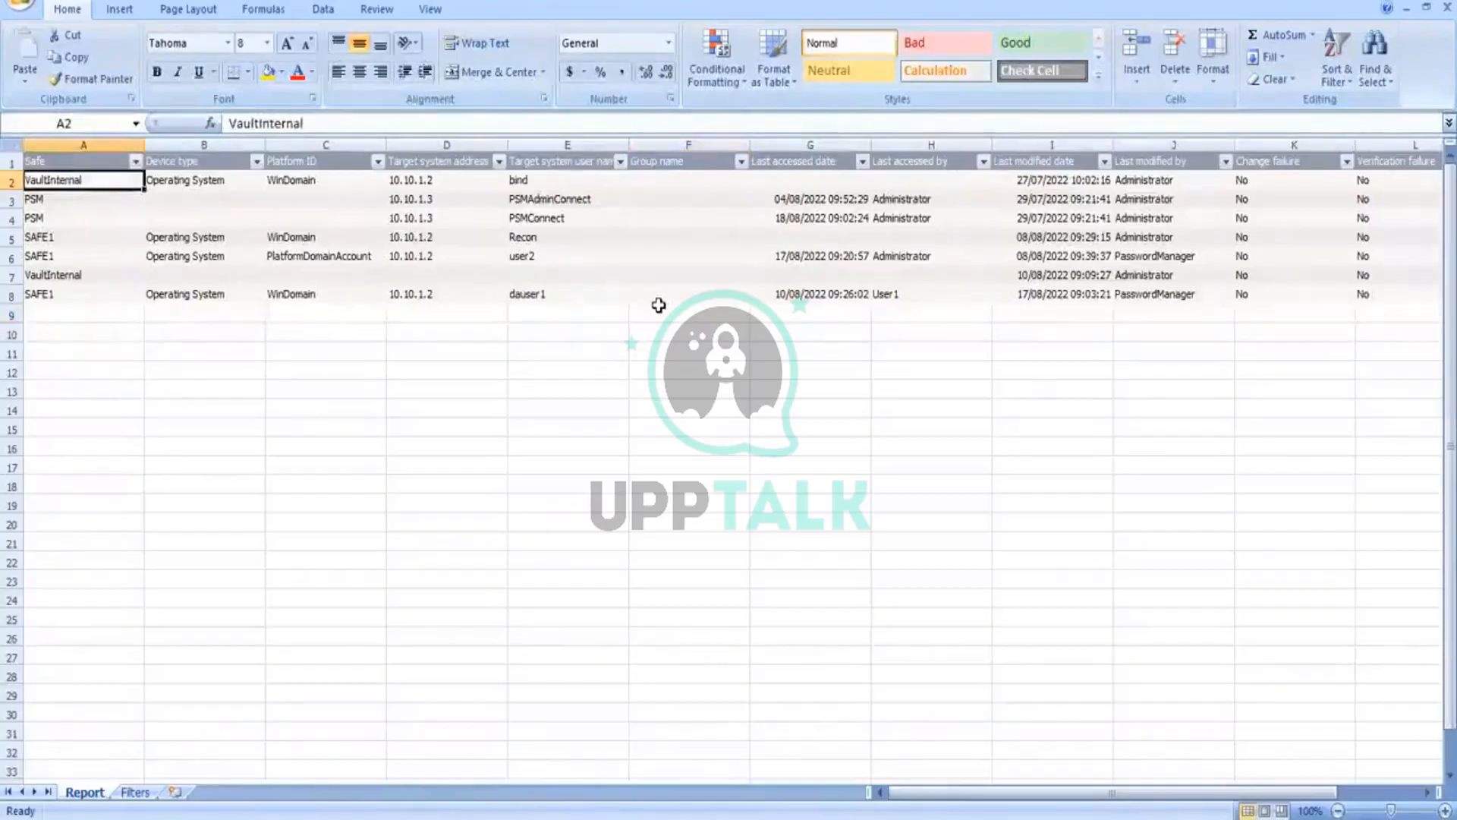
key(Down)
key(Down)
key(Down)
key(Down)
key(Down)
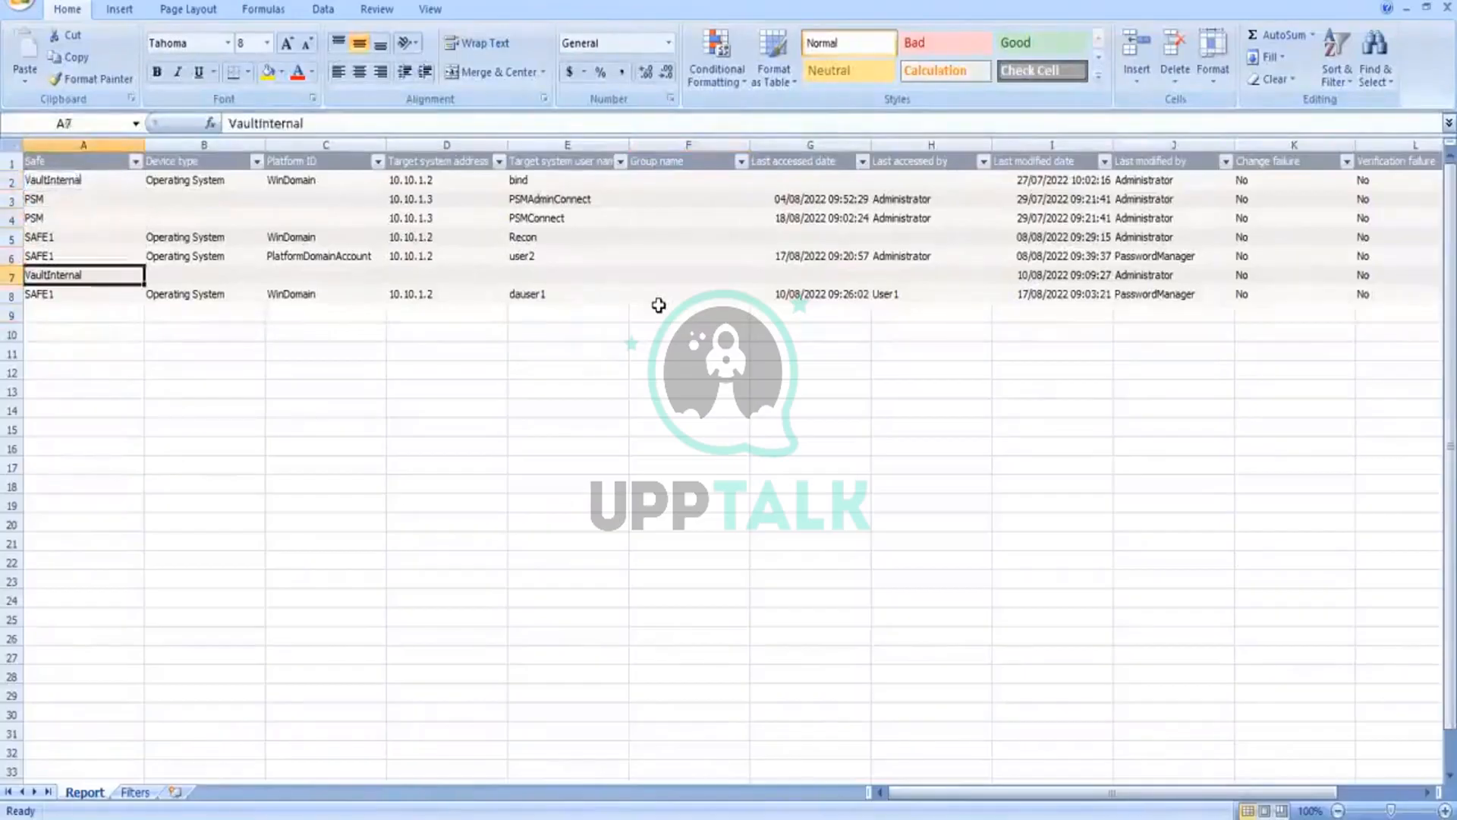
key(Down)
key(Right)
key(Right)
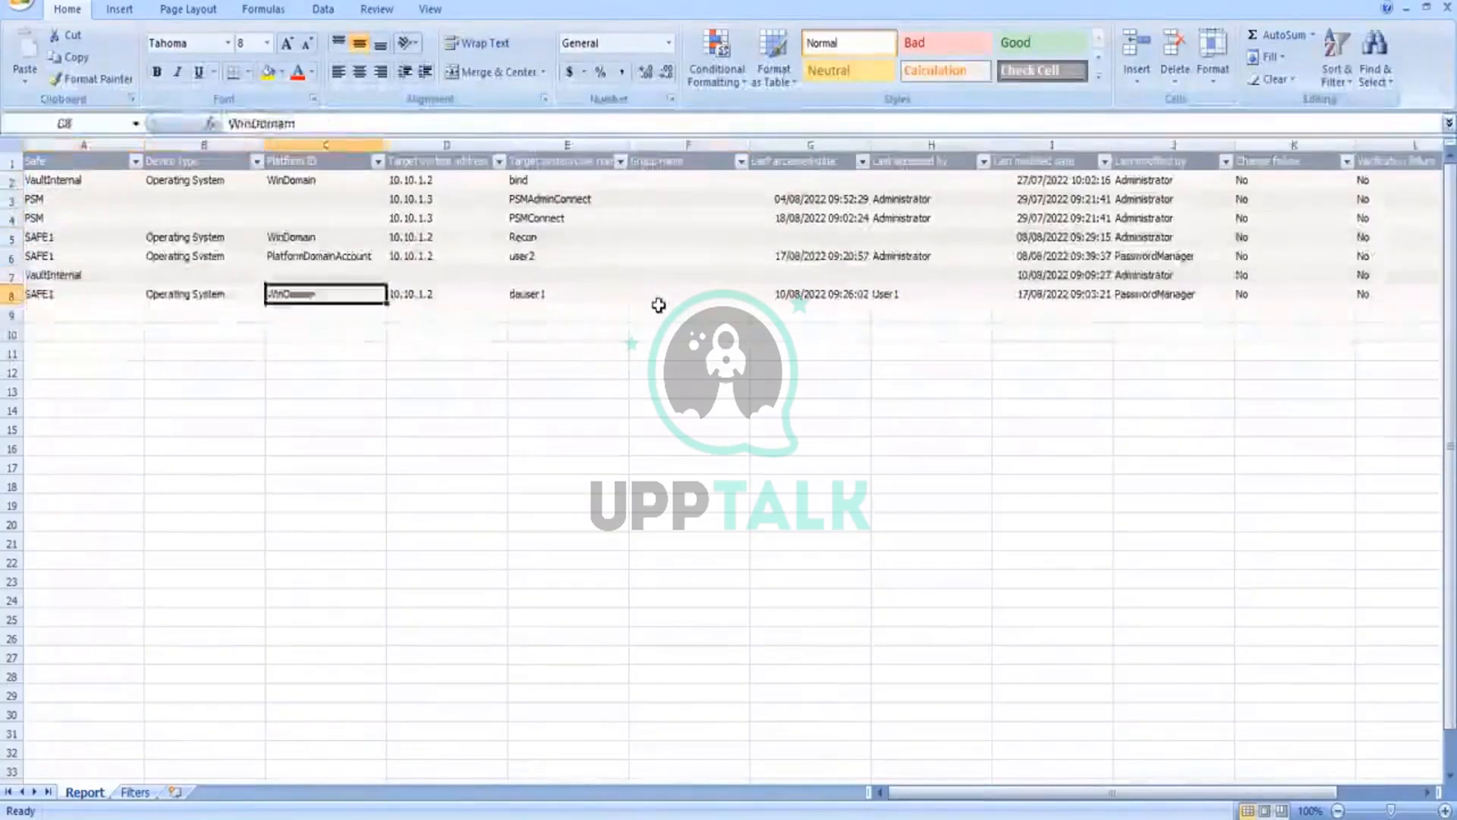
key(Right)
key(Right)
key(Up)
key(Up)
key(Up)
key(Up)
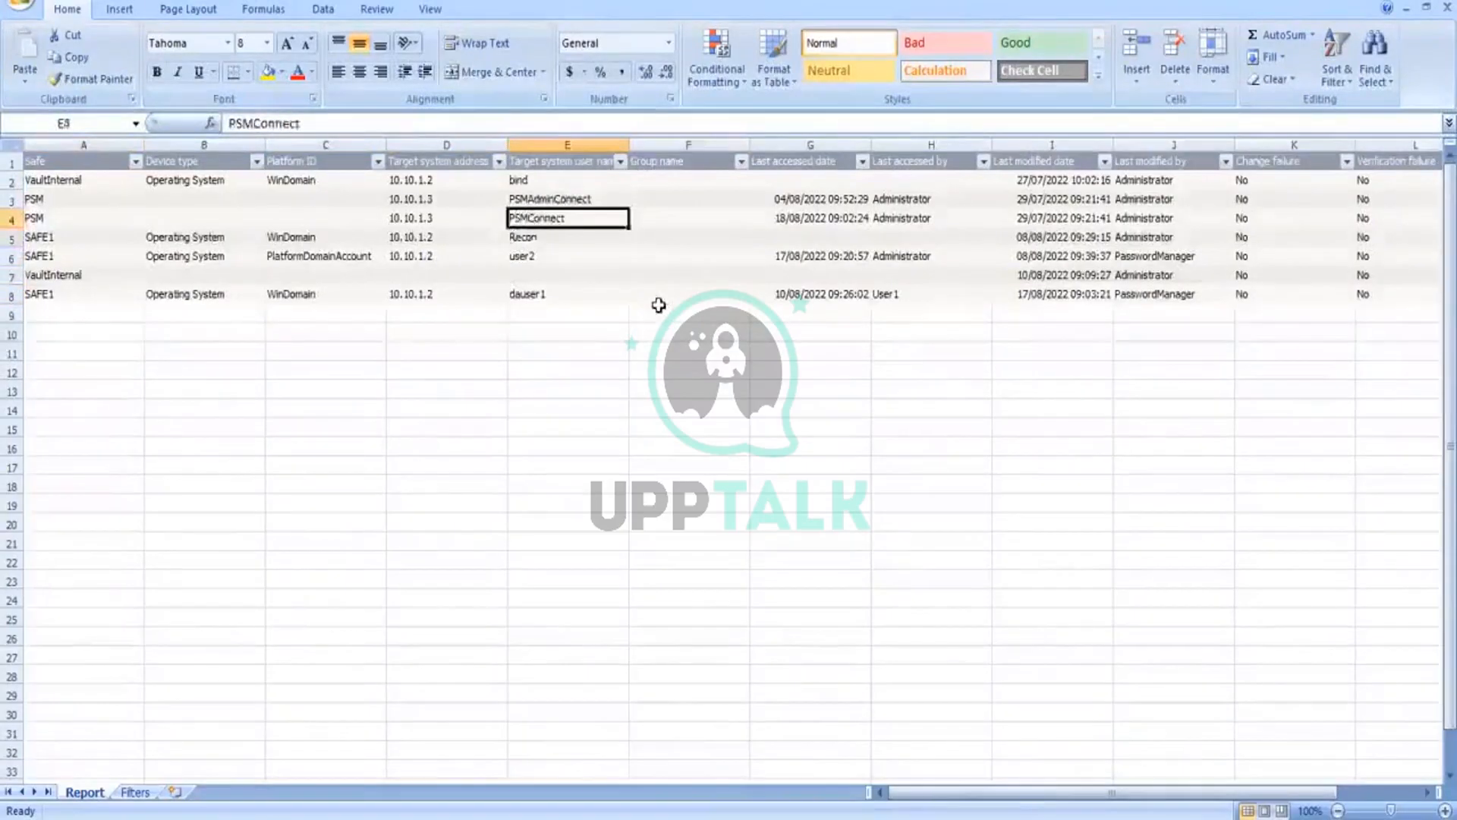
key(Up)
key(Up)
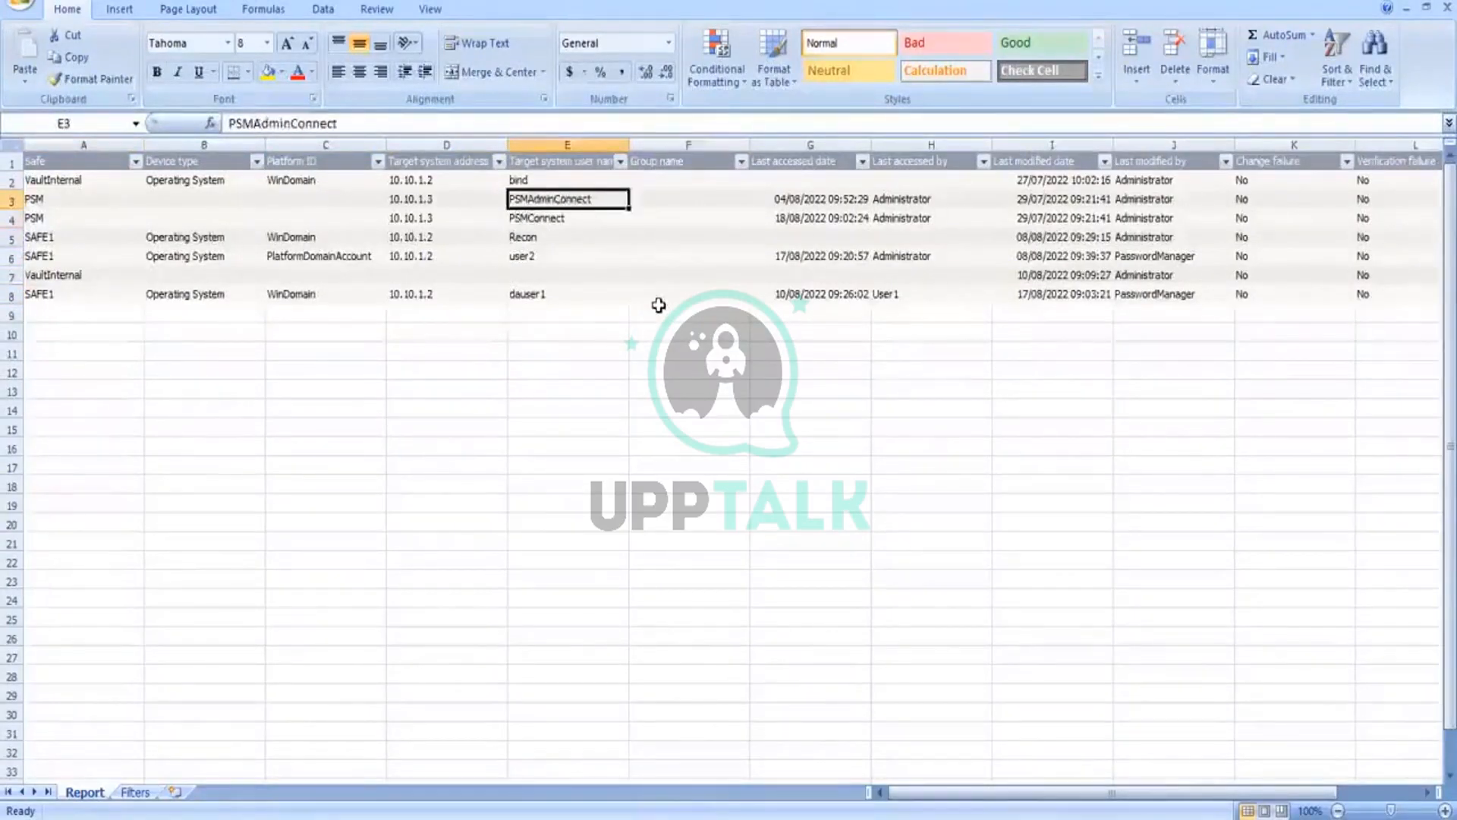
Step: Review the access, modification and failure columns through Failure reason, returning to the first Safe entry
key(Right)
key(Right)
key(Right)
key(Right)
key(Right)
key(Right)
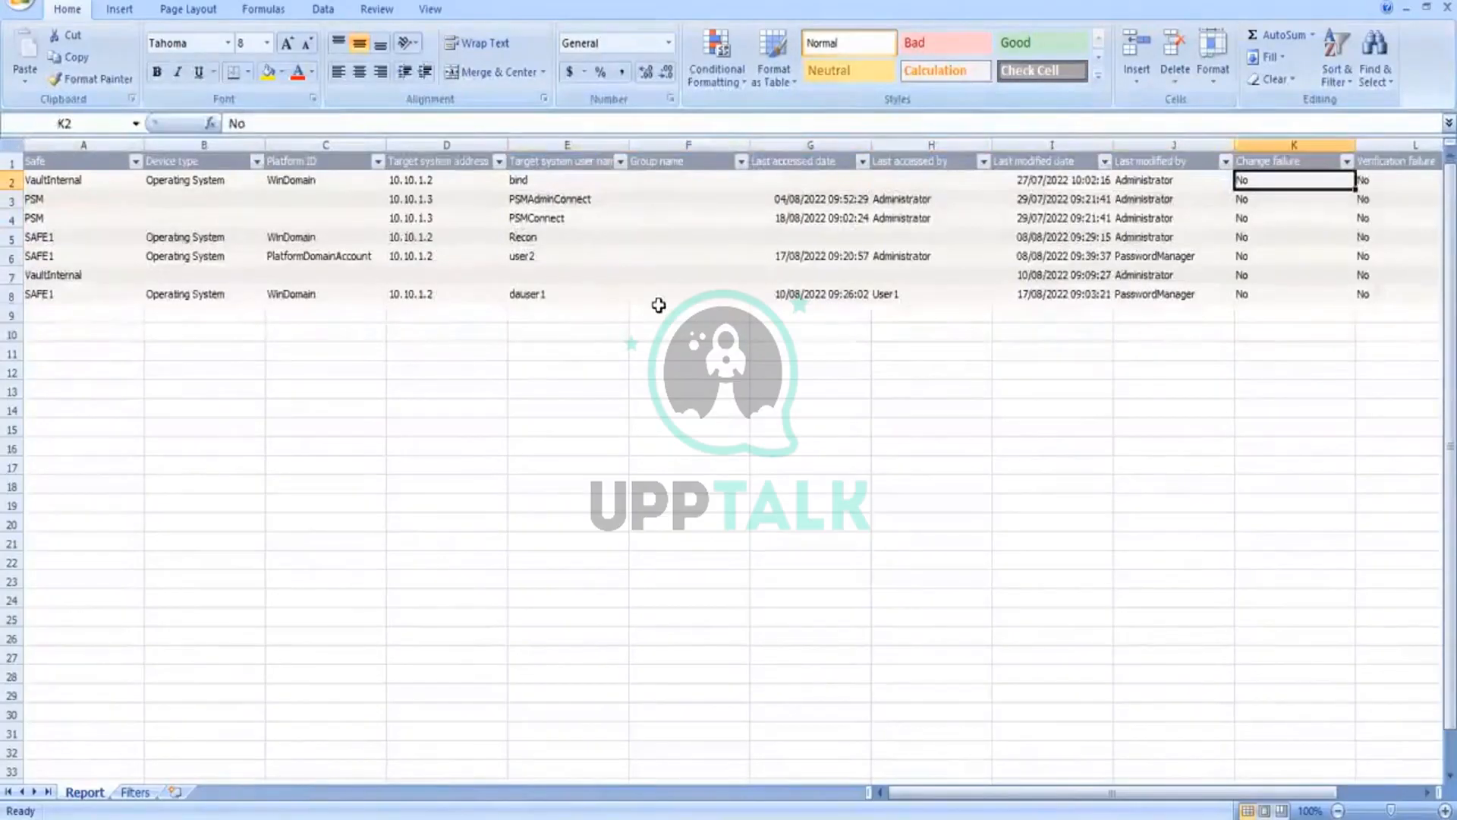
key(Right)
key(Right)
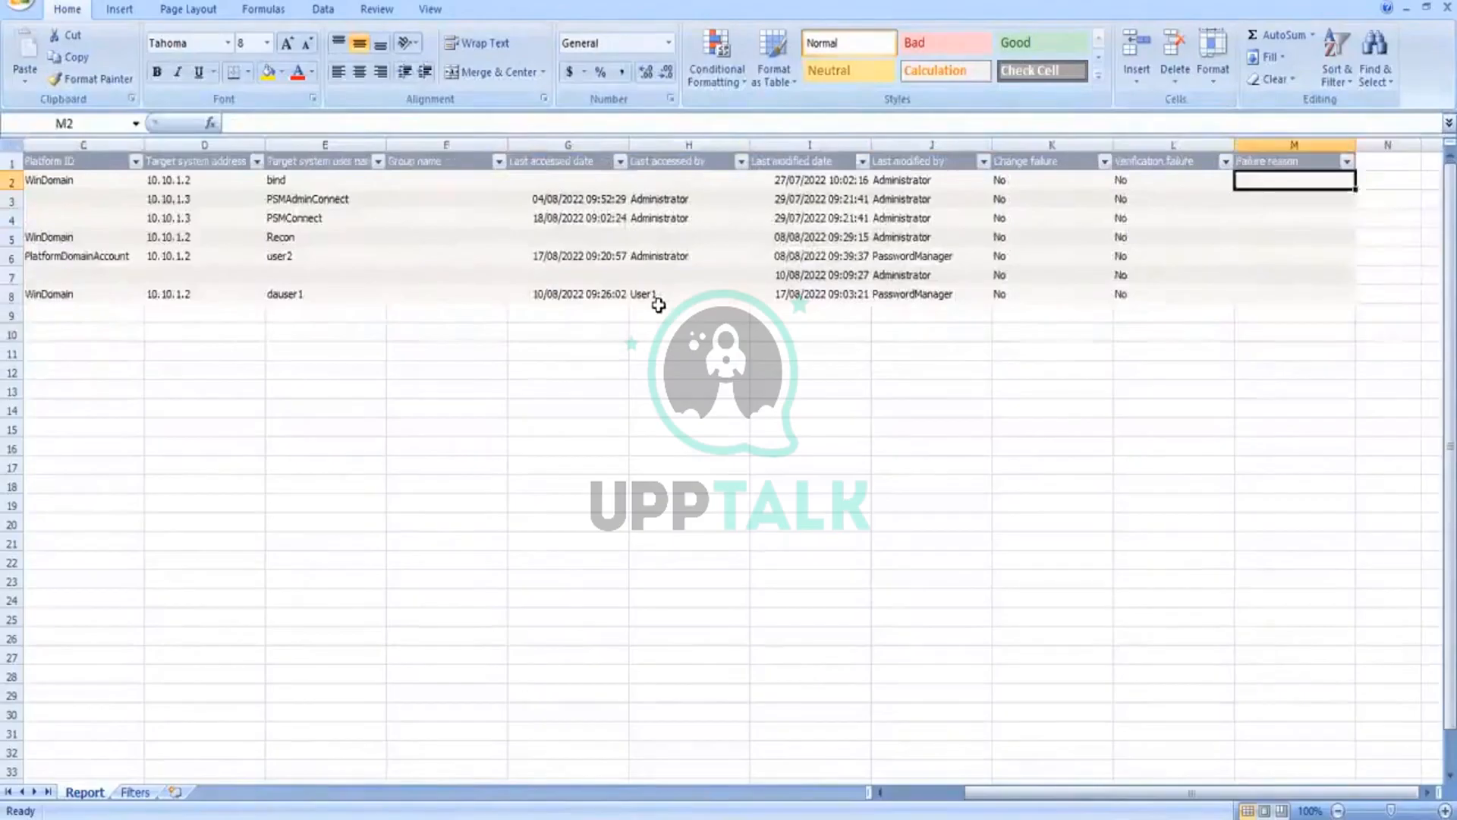
key(Left)
key(Left)
key(Left)
key(Left)
key(Left)
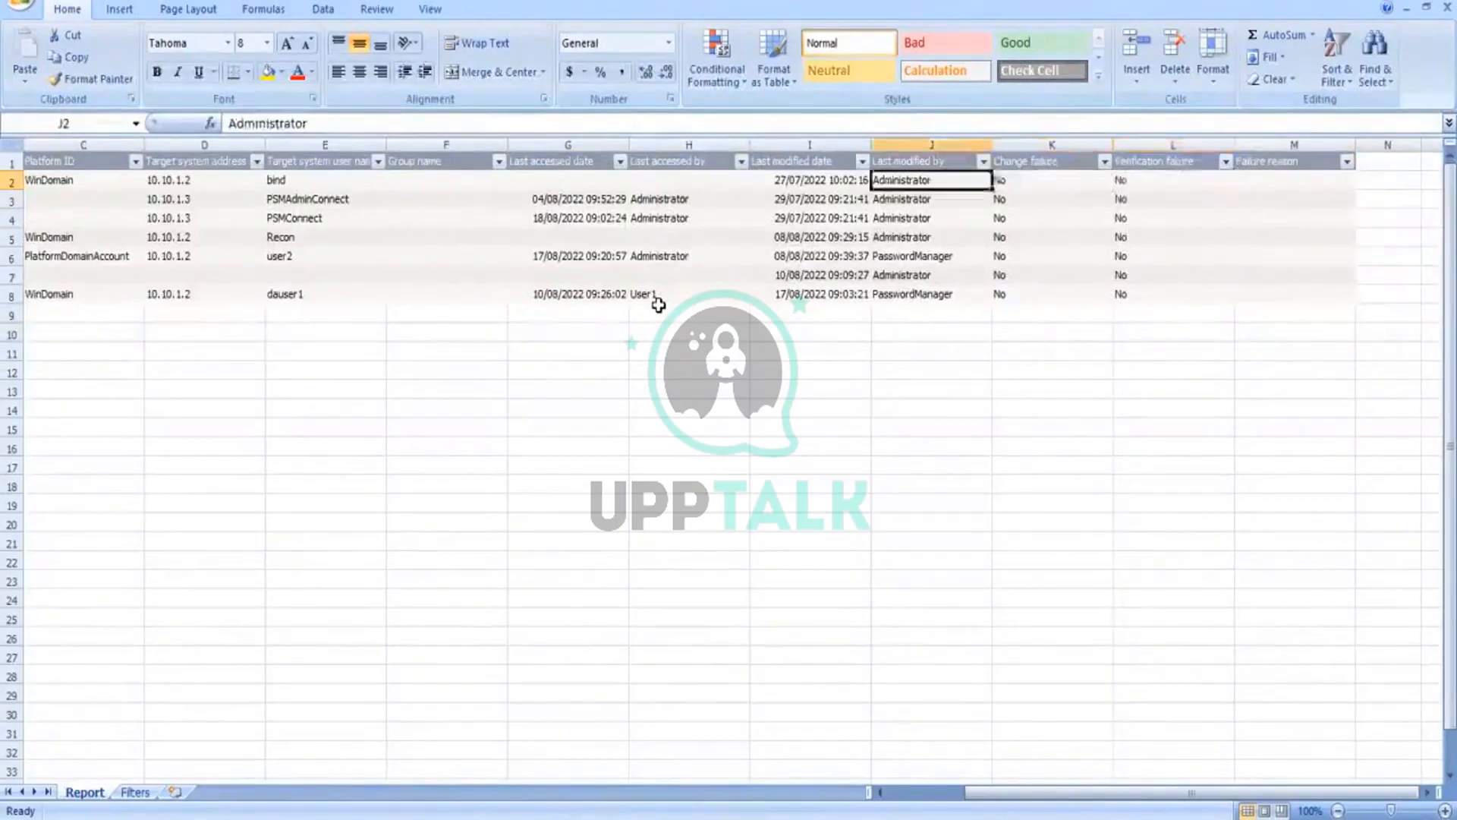
key(Left)
key(Left)
key(Left)
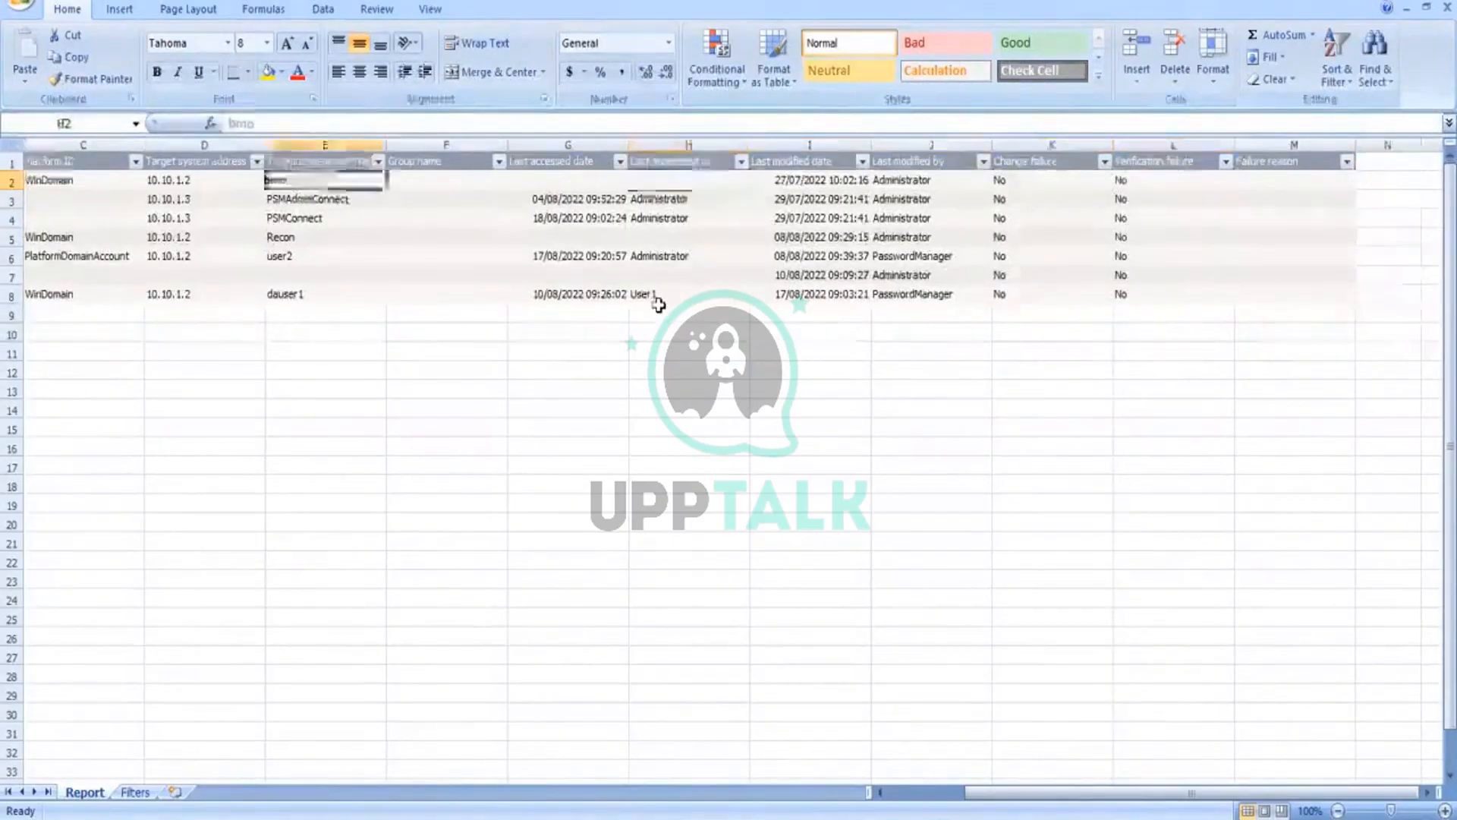
key(Left)
key(Left)
key(Left)
key(Left)
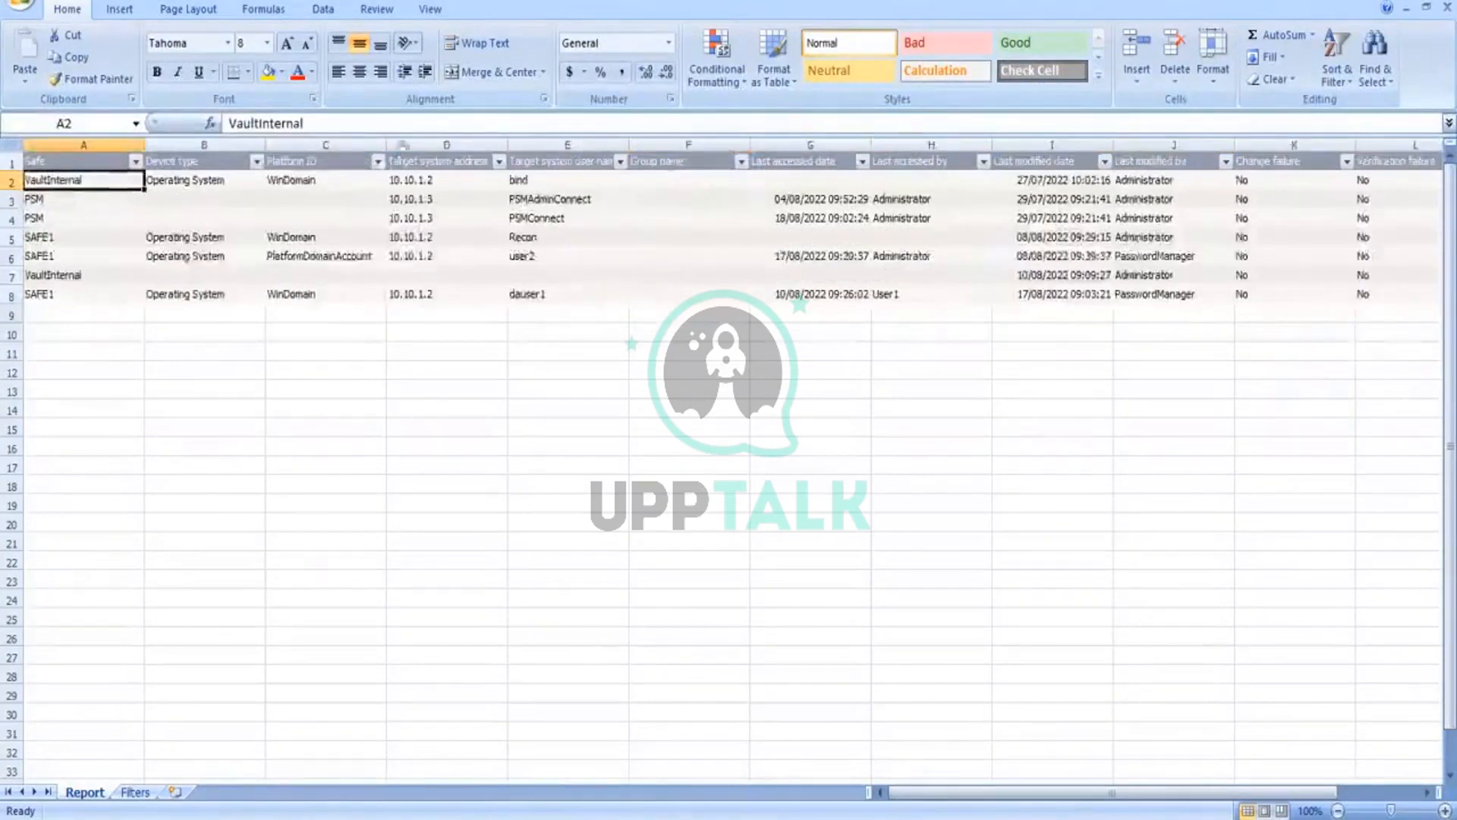
Step: Close the report workbook and switch to the browser in the AD_CYB virtual machine
click(21, 19)
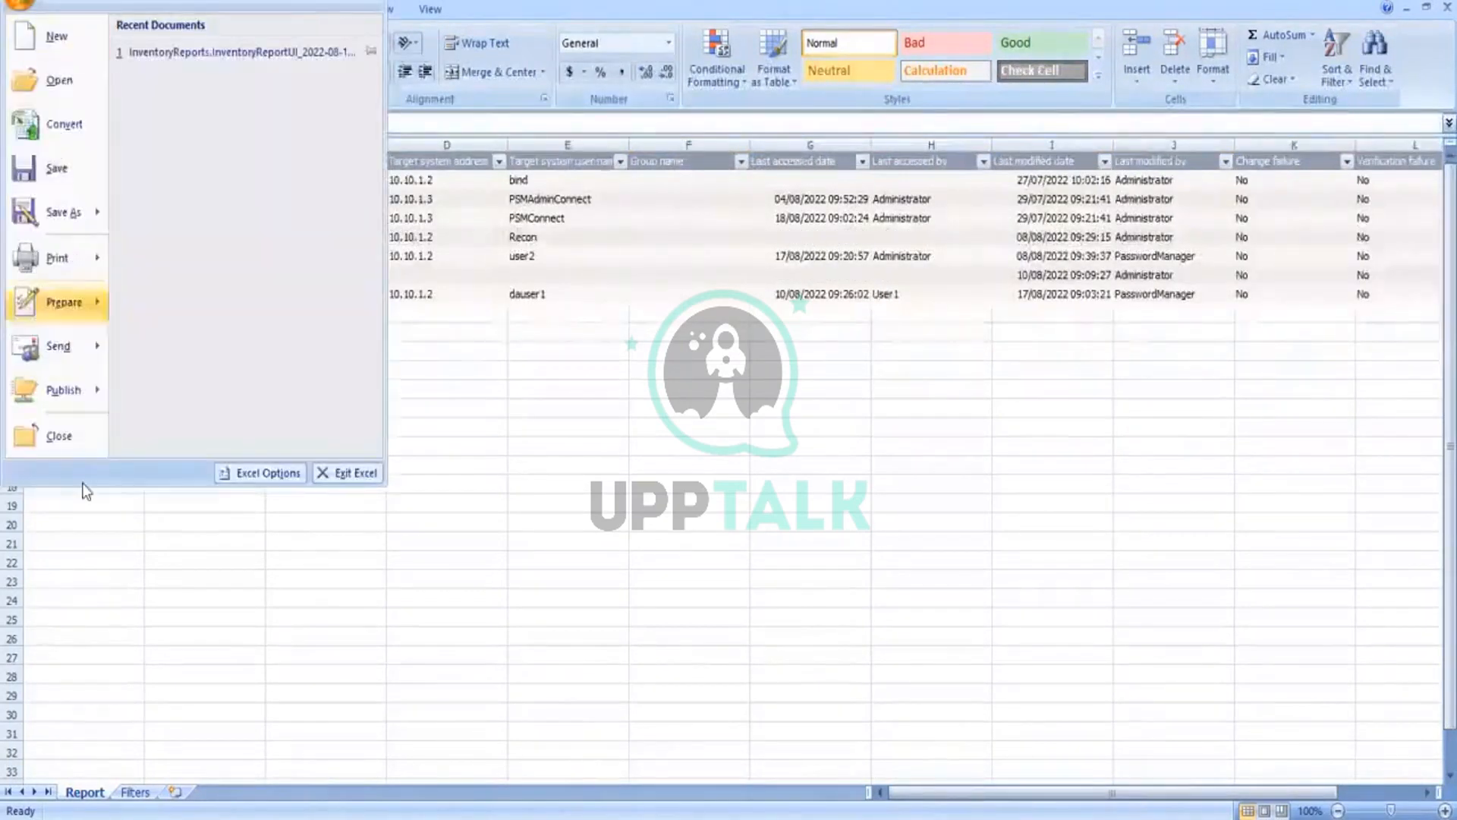
click(83, 436)
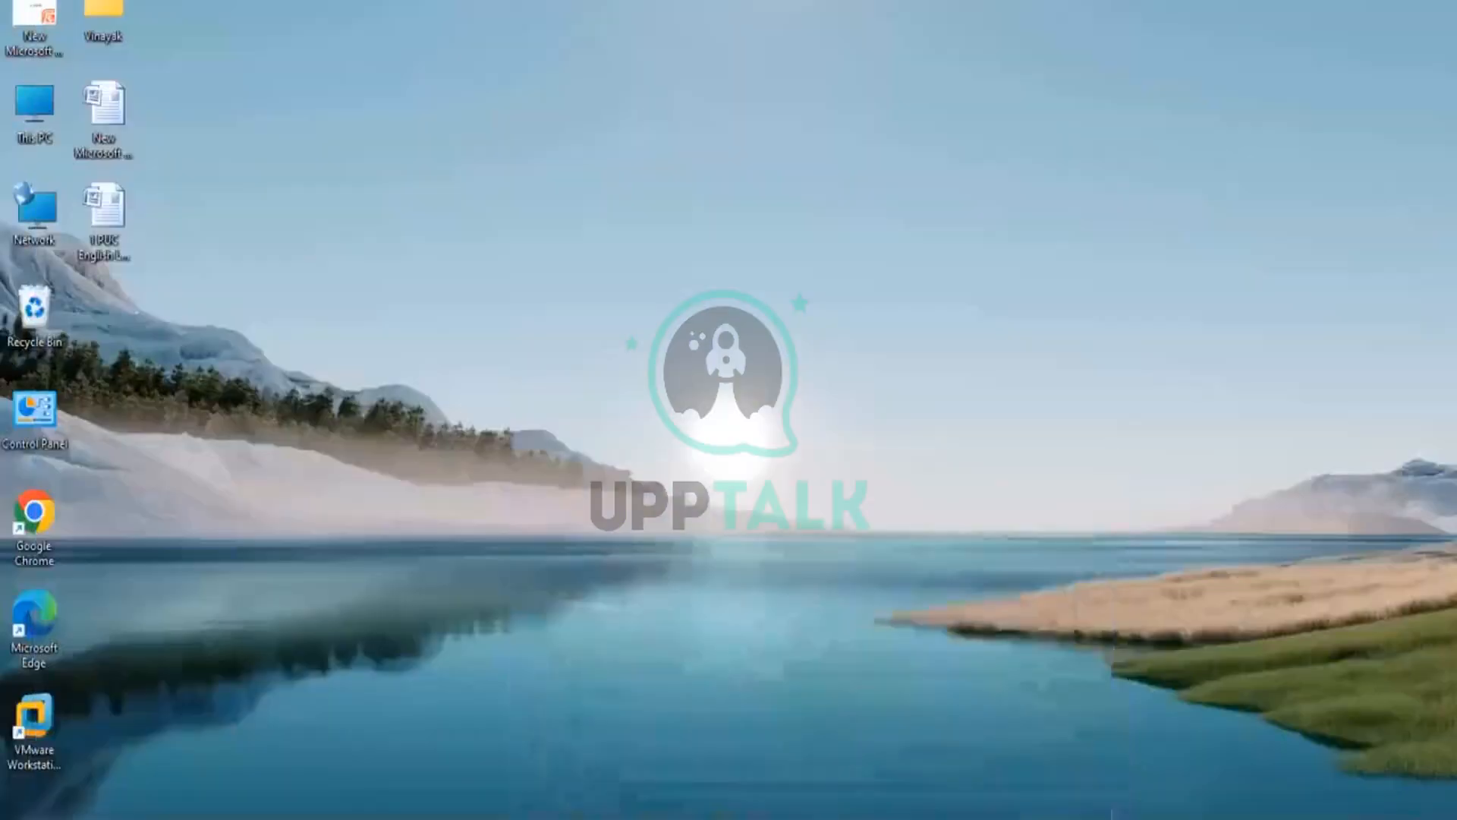
mouse_move(848, 819)
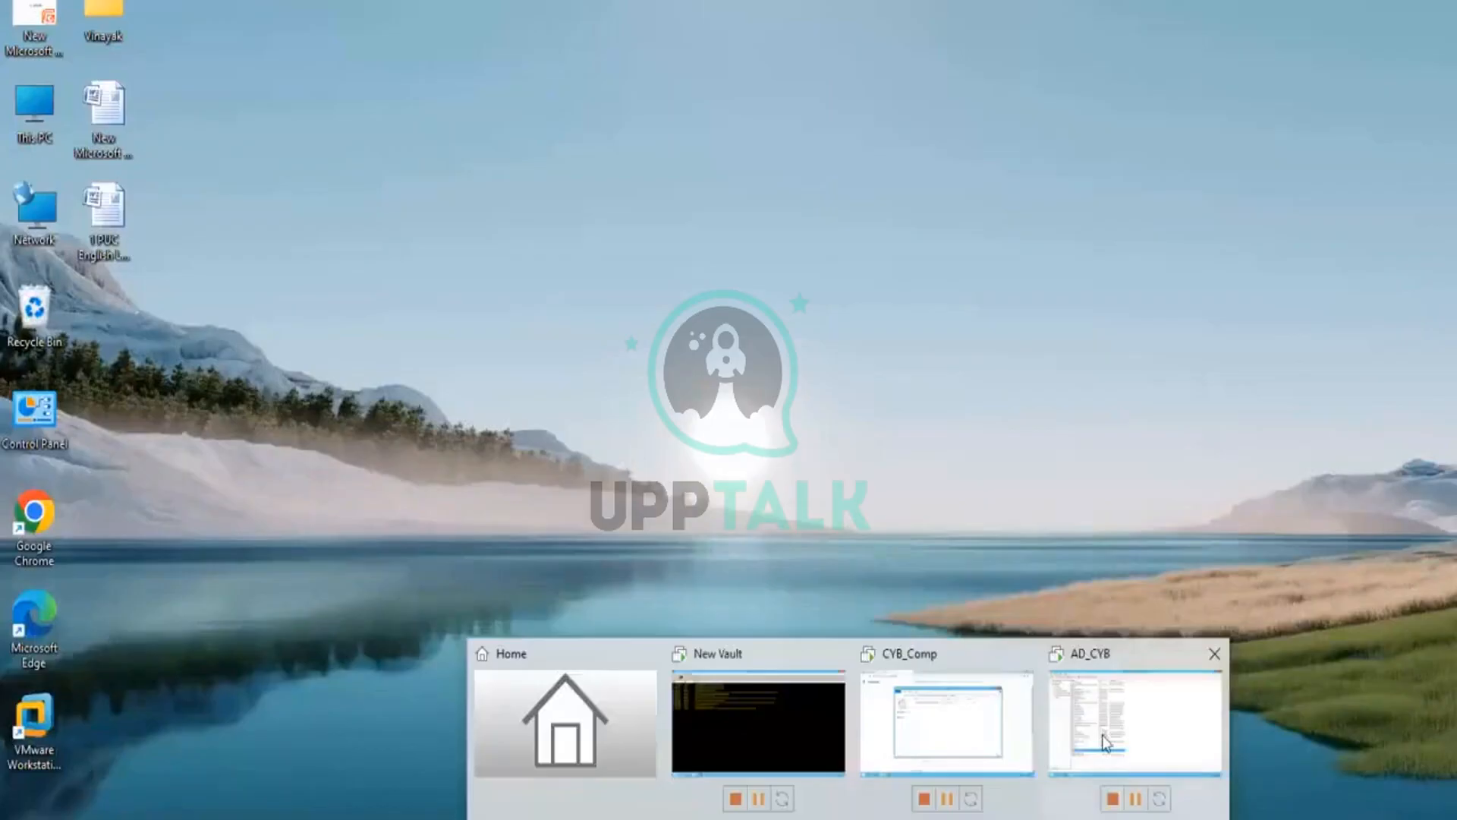
click(1106, 742)
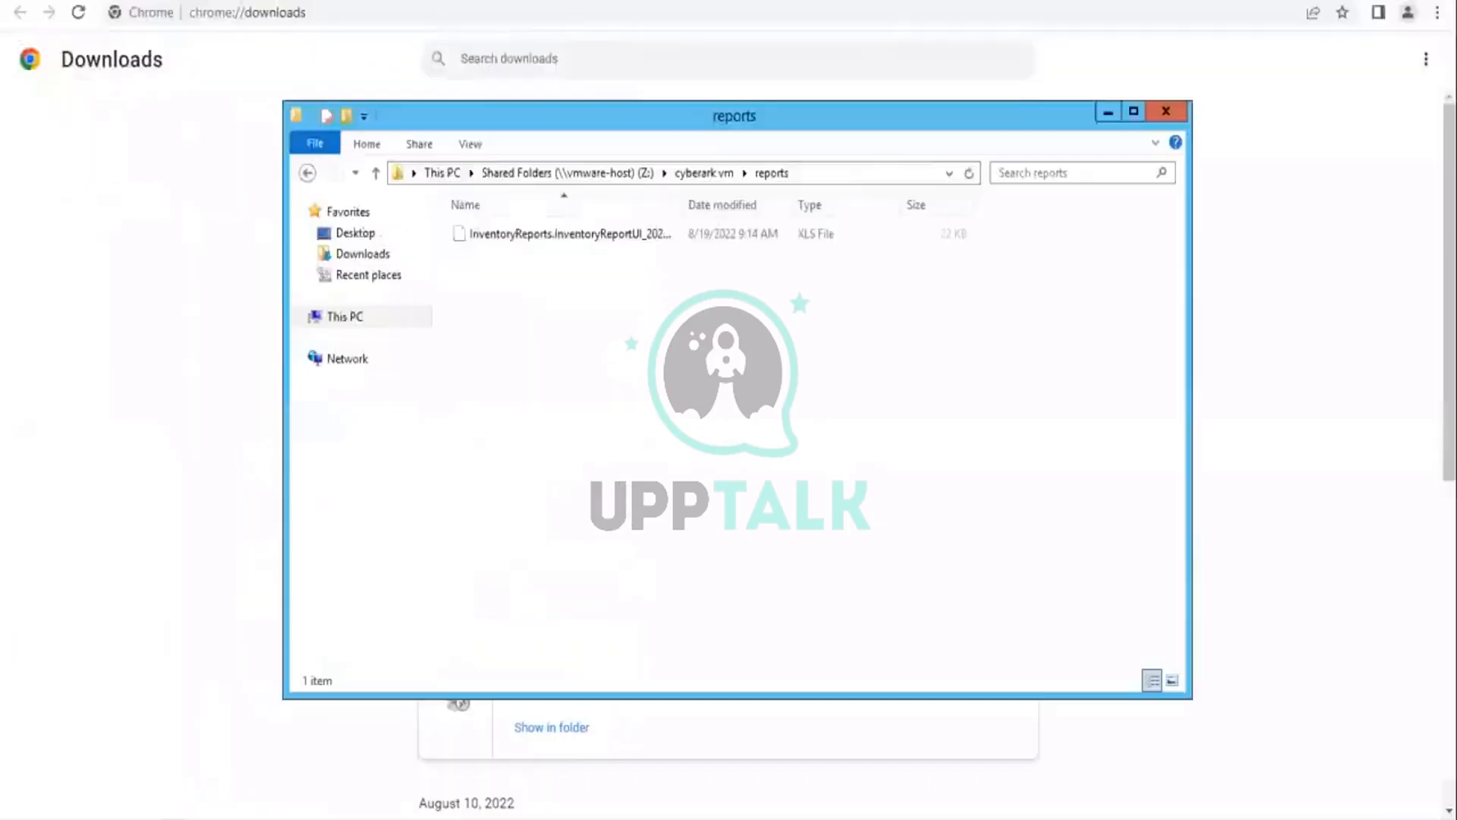
click(1336, 380)
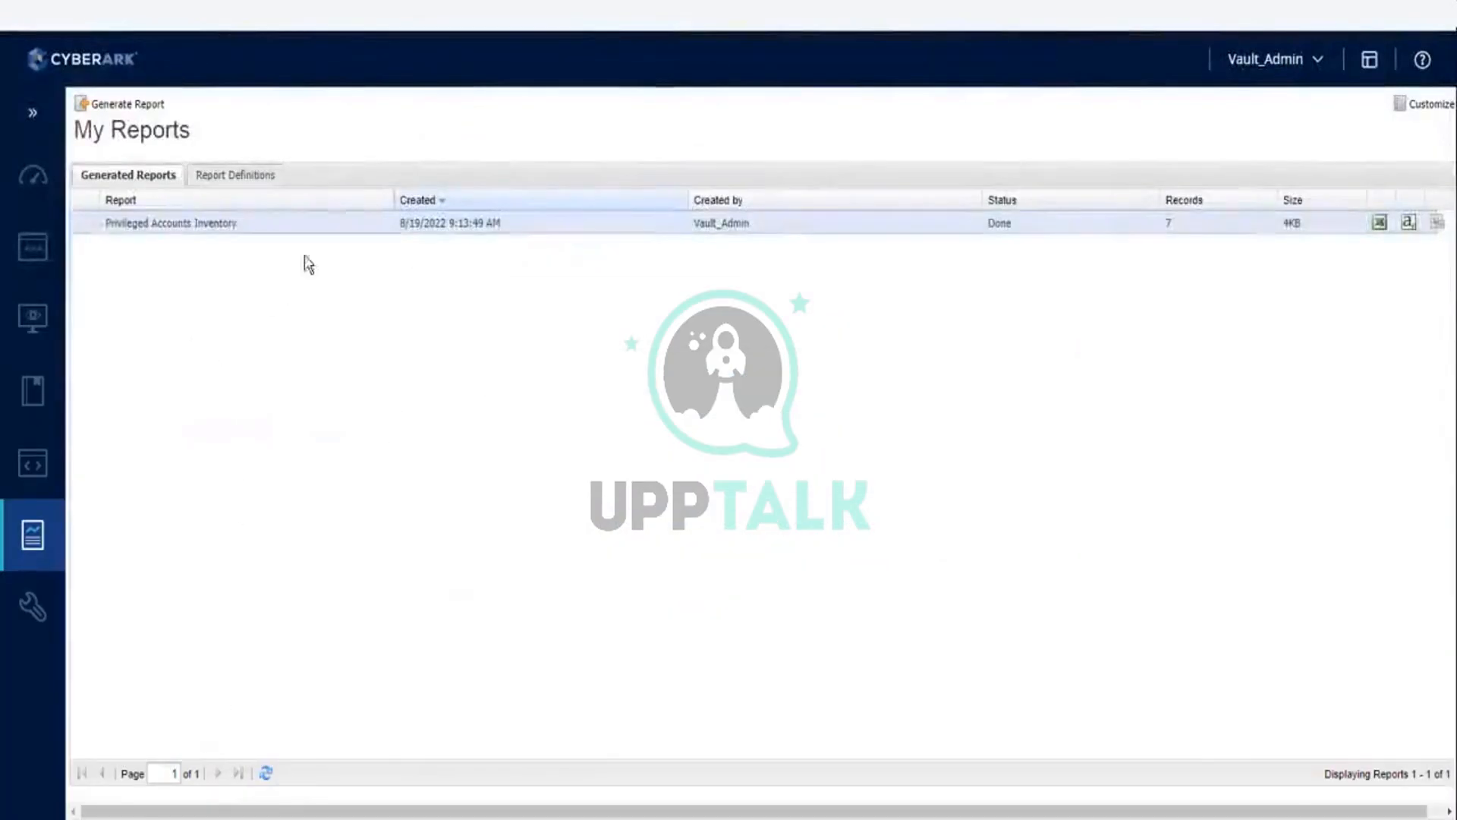
Step: Start generating a new report from My Reports and select Entitlement as the report type
click(114, 104)
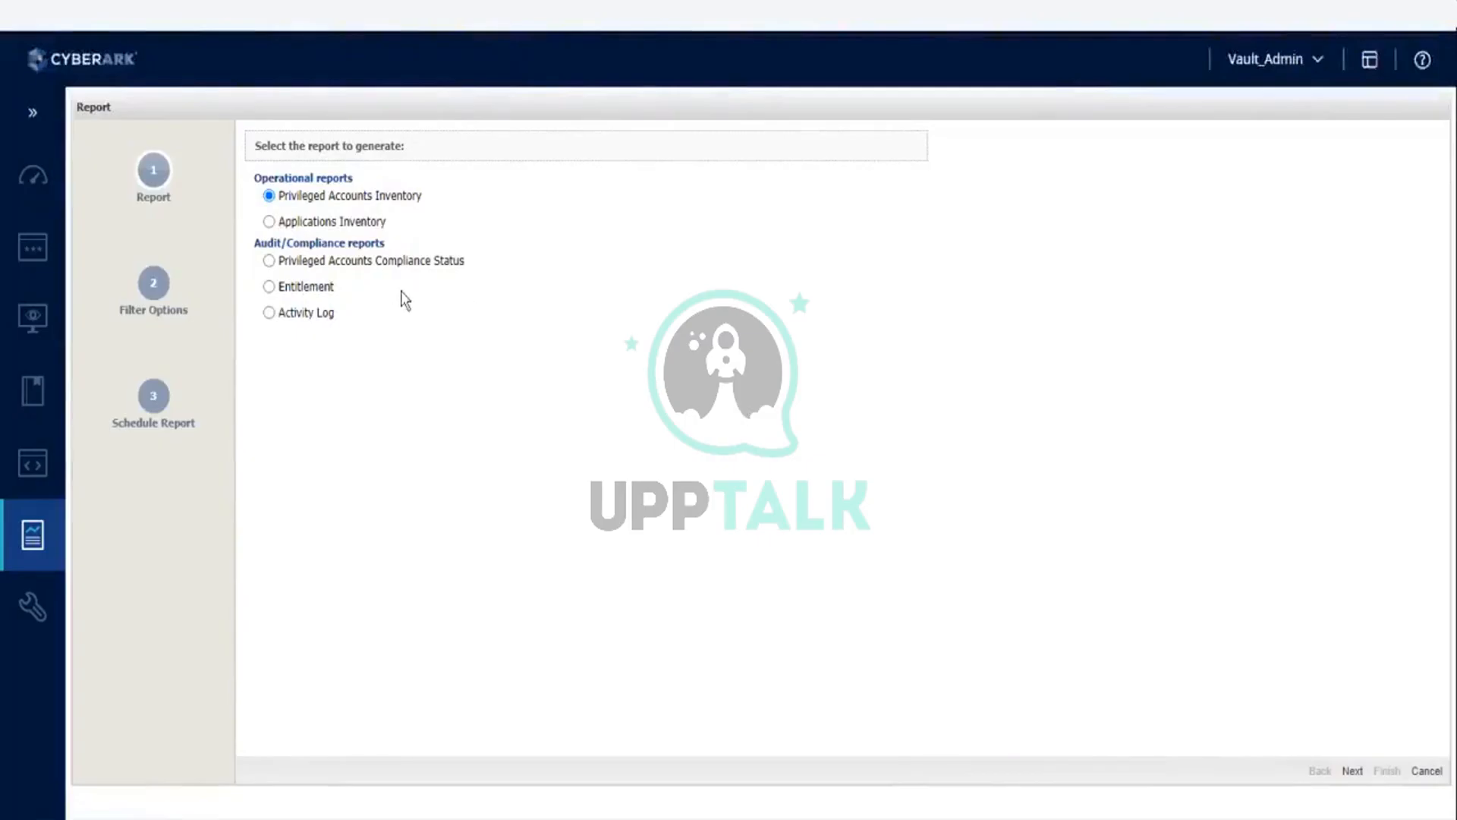
click(377, 262)
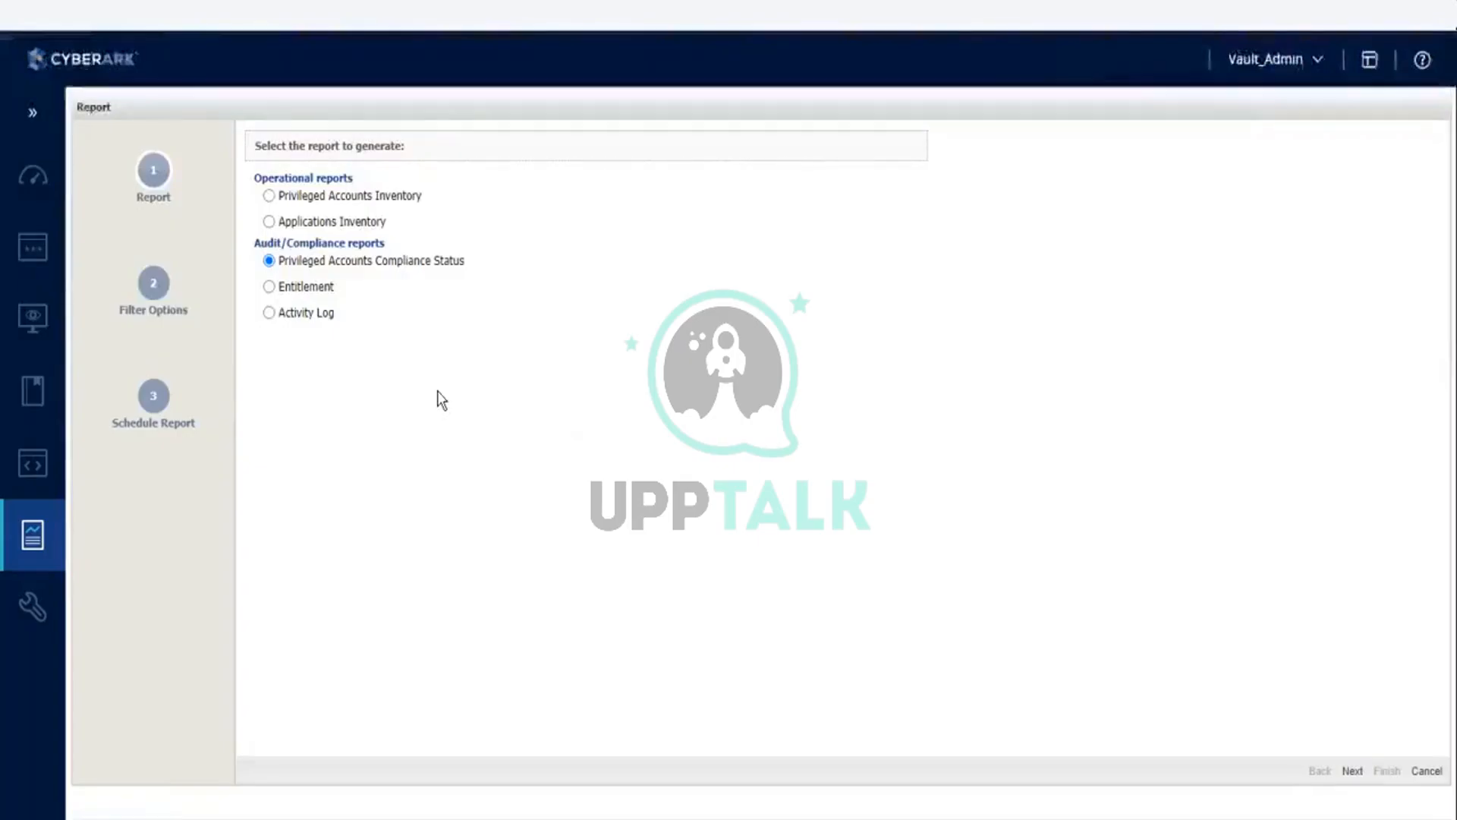
click(285, 287)
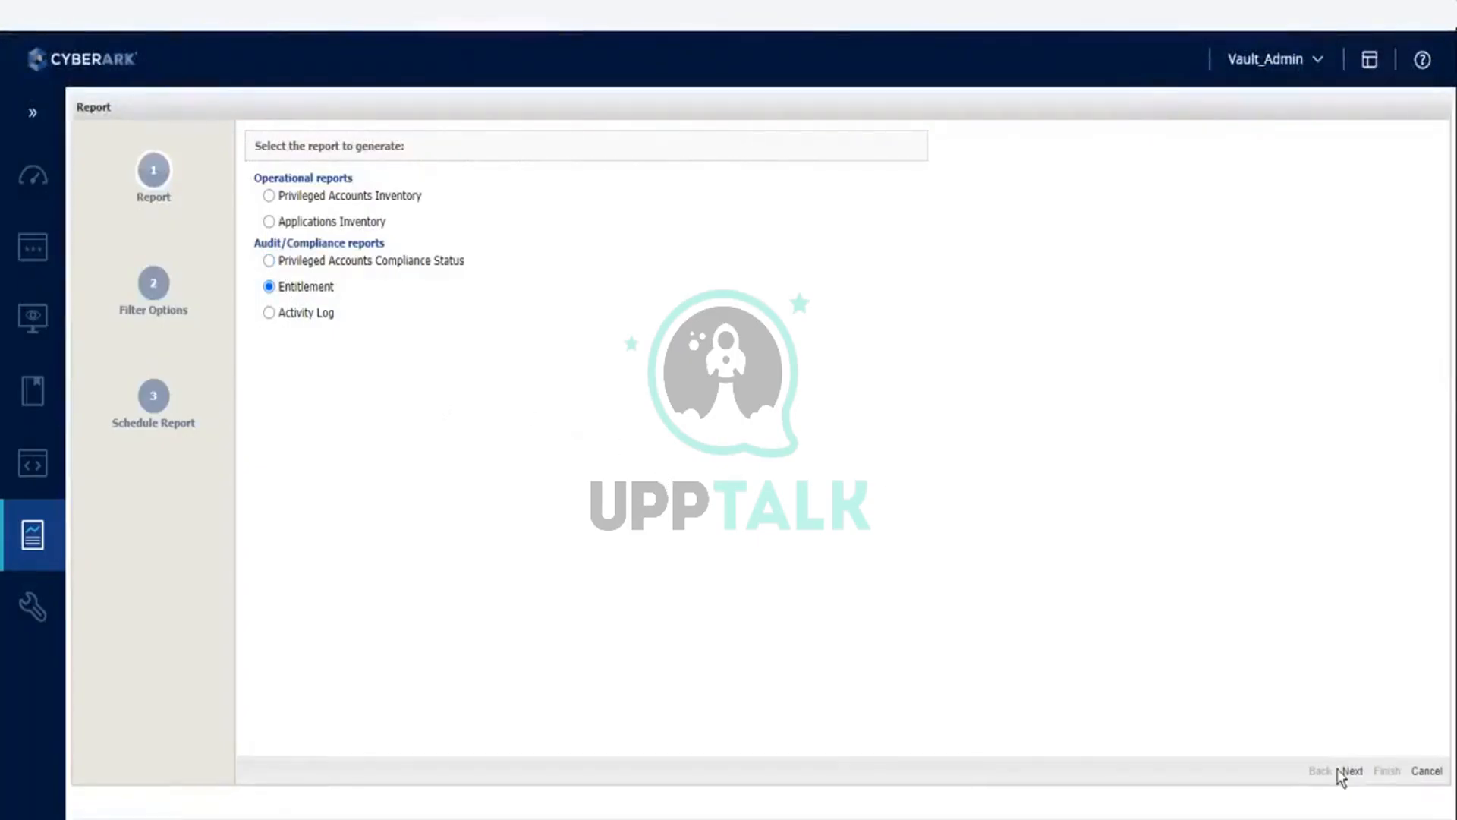
Step: Proceed to the Entitlement report's filter options and set the user or group filter to Lab_grp
click(1348, 771)
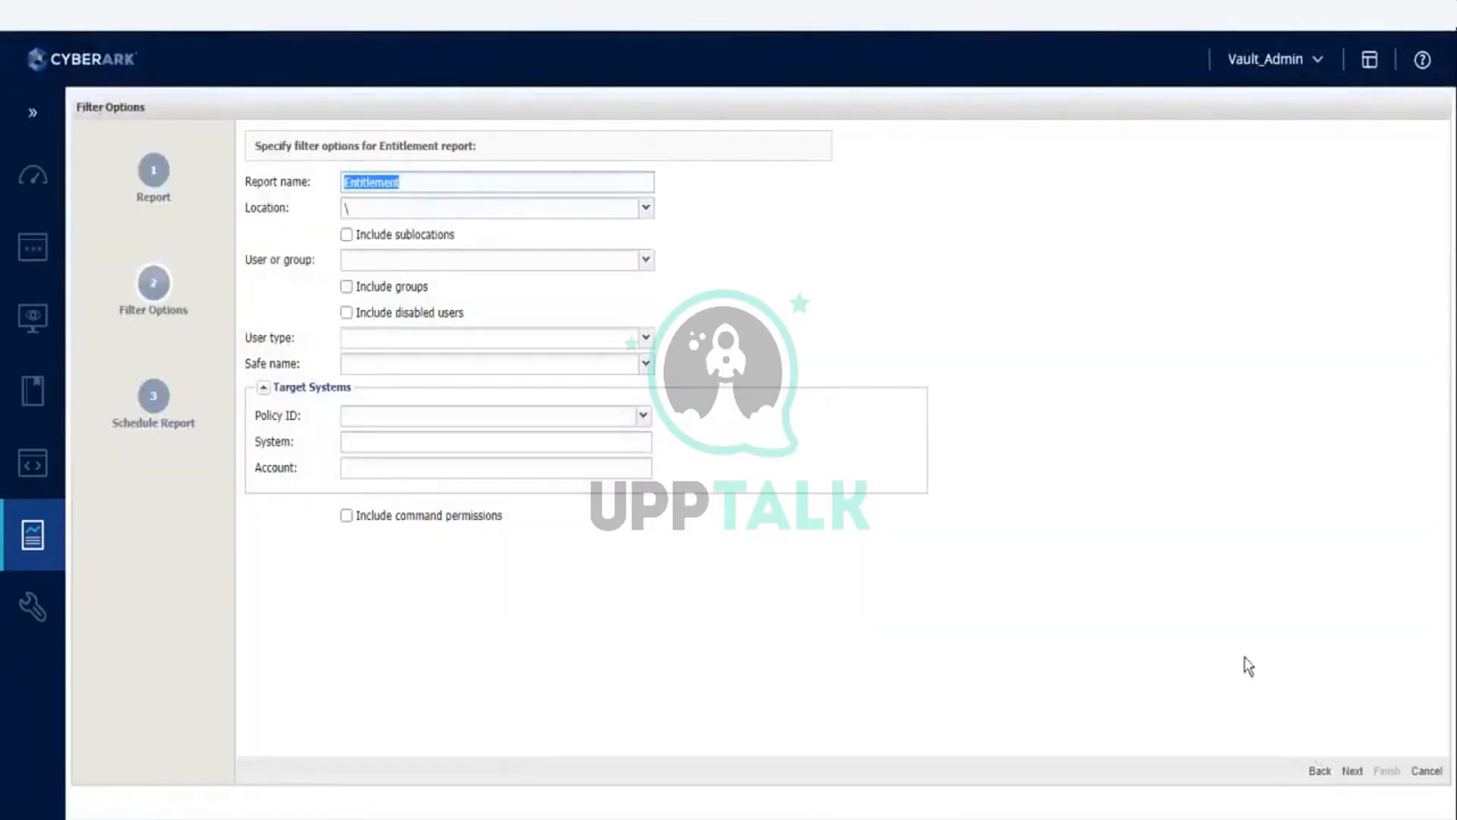
click(1313, 604)
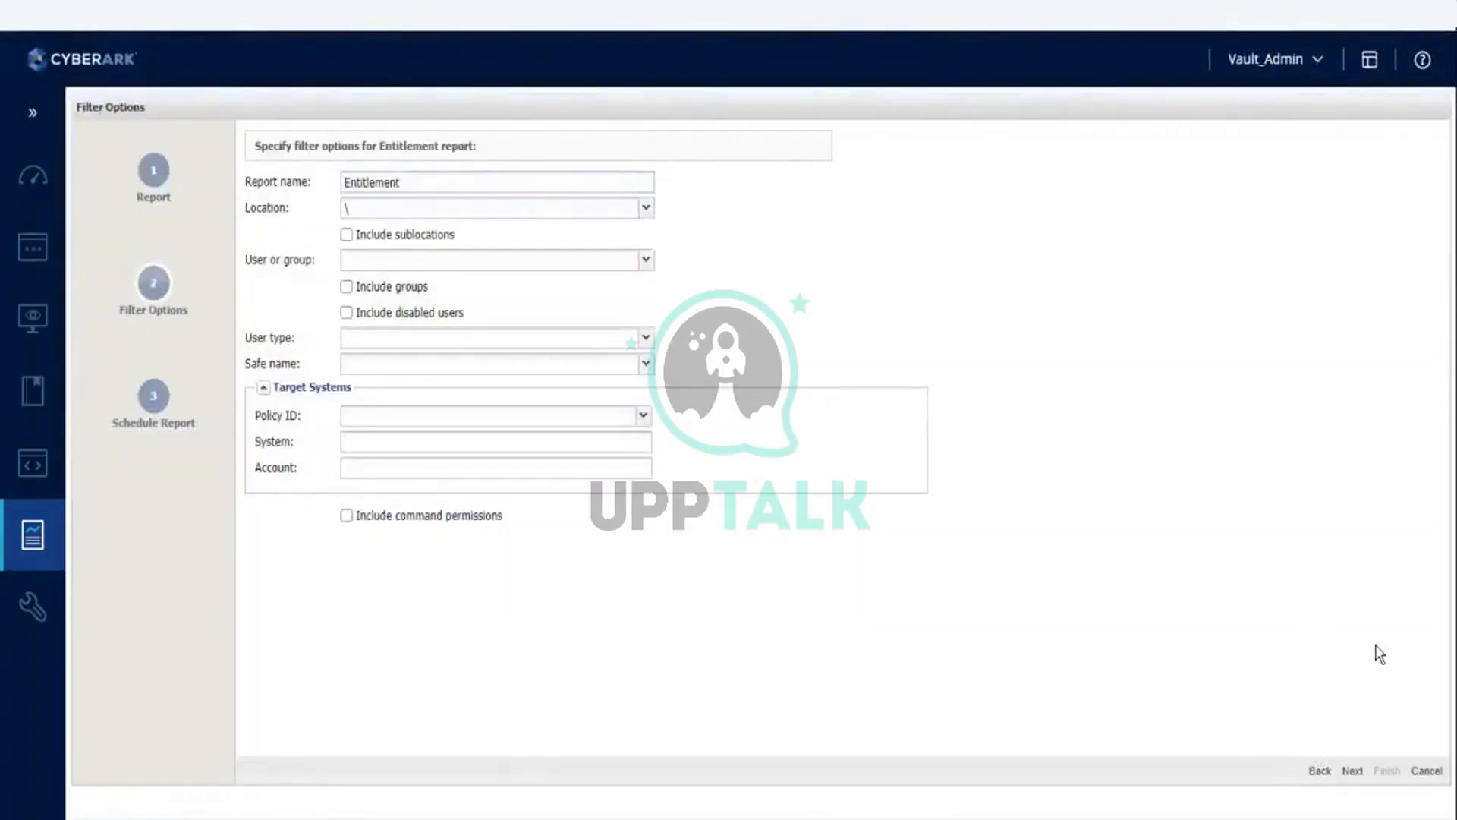
click(646, 209)
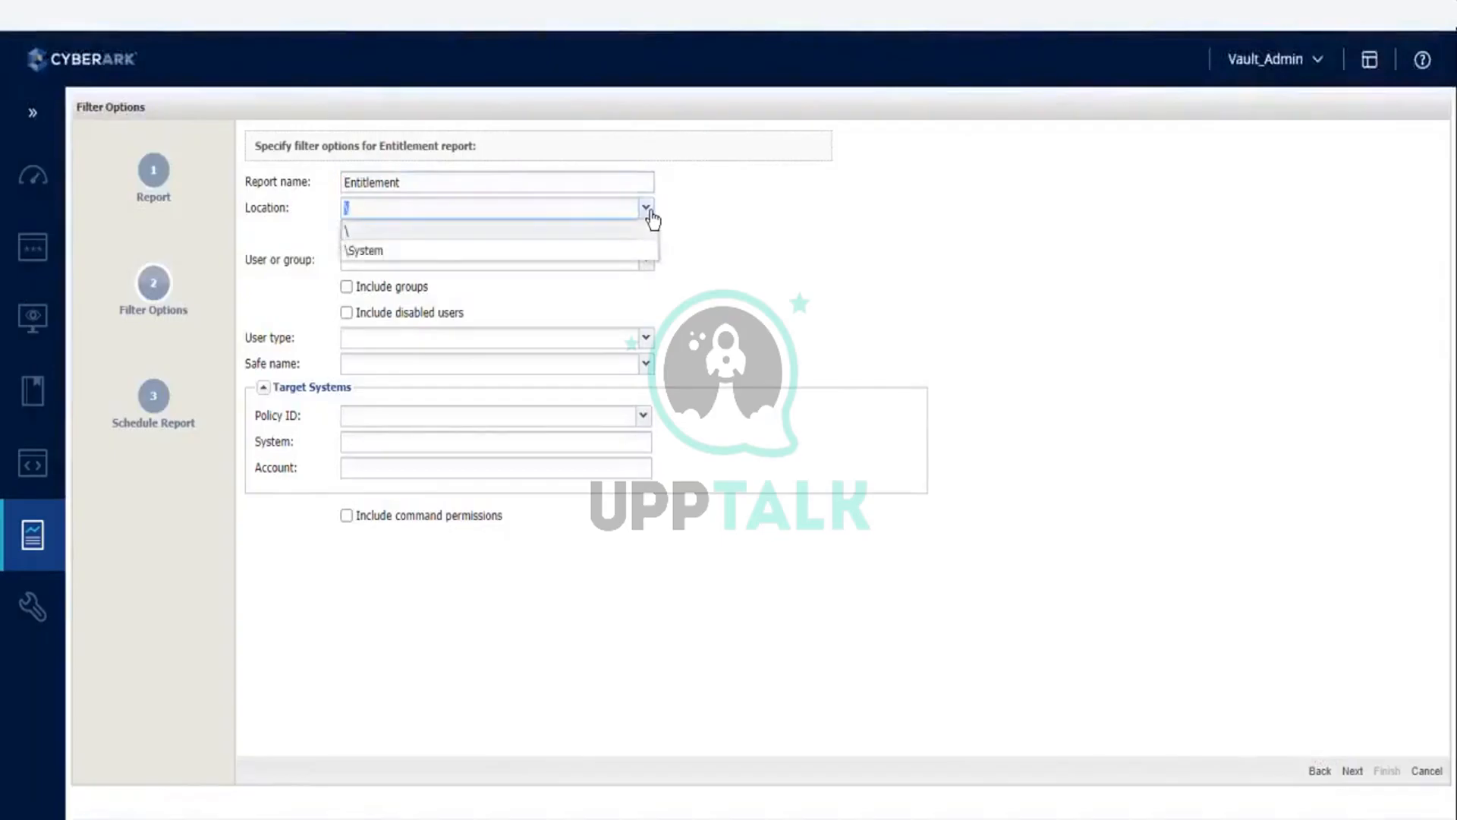
click(1096, 301)
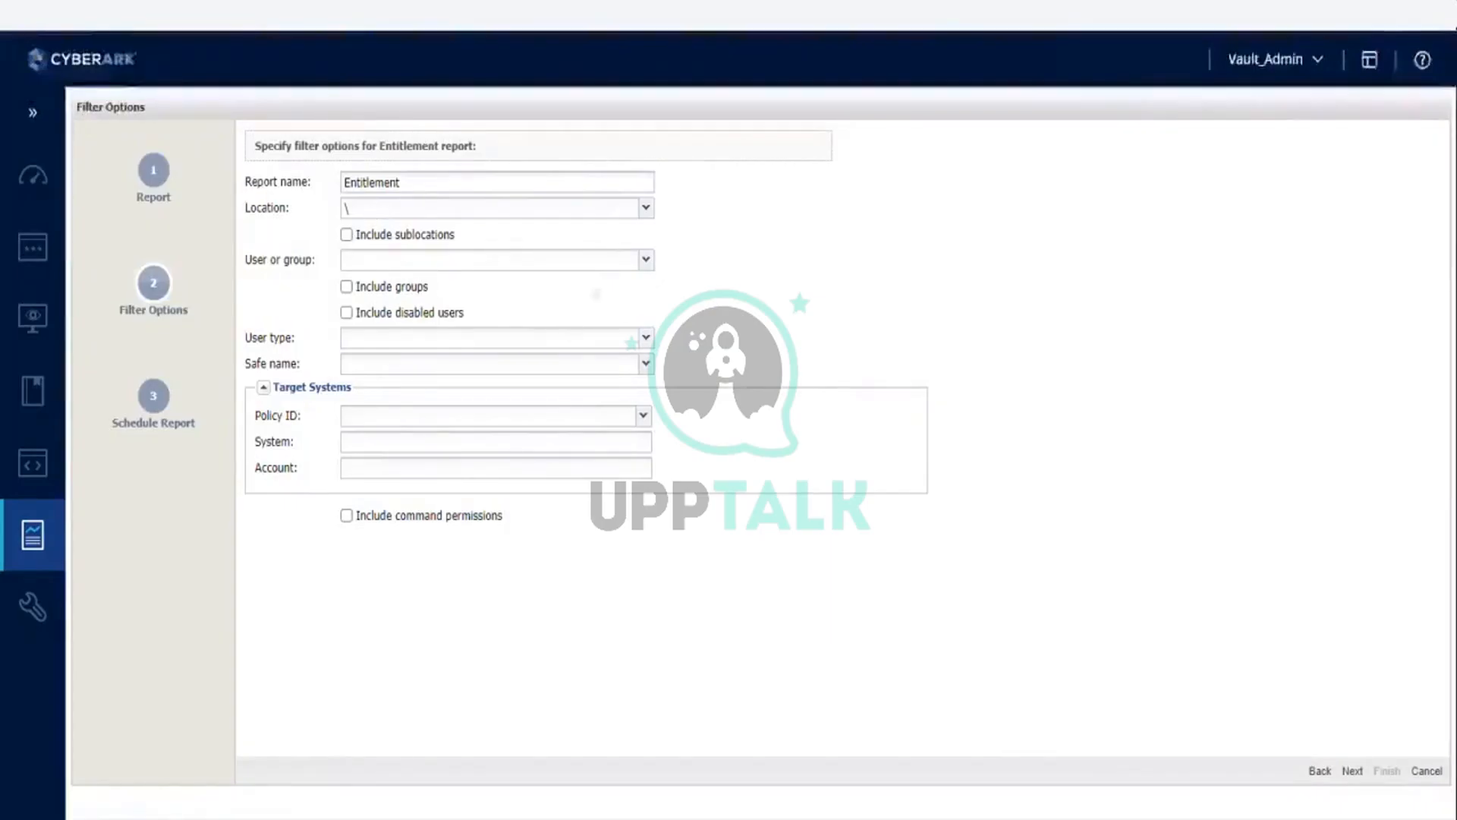
click(645, 261)
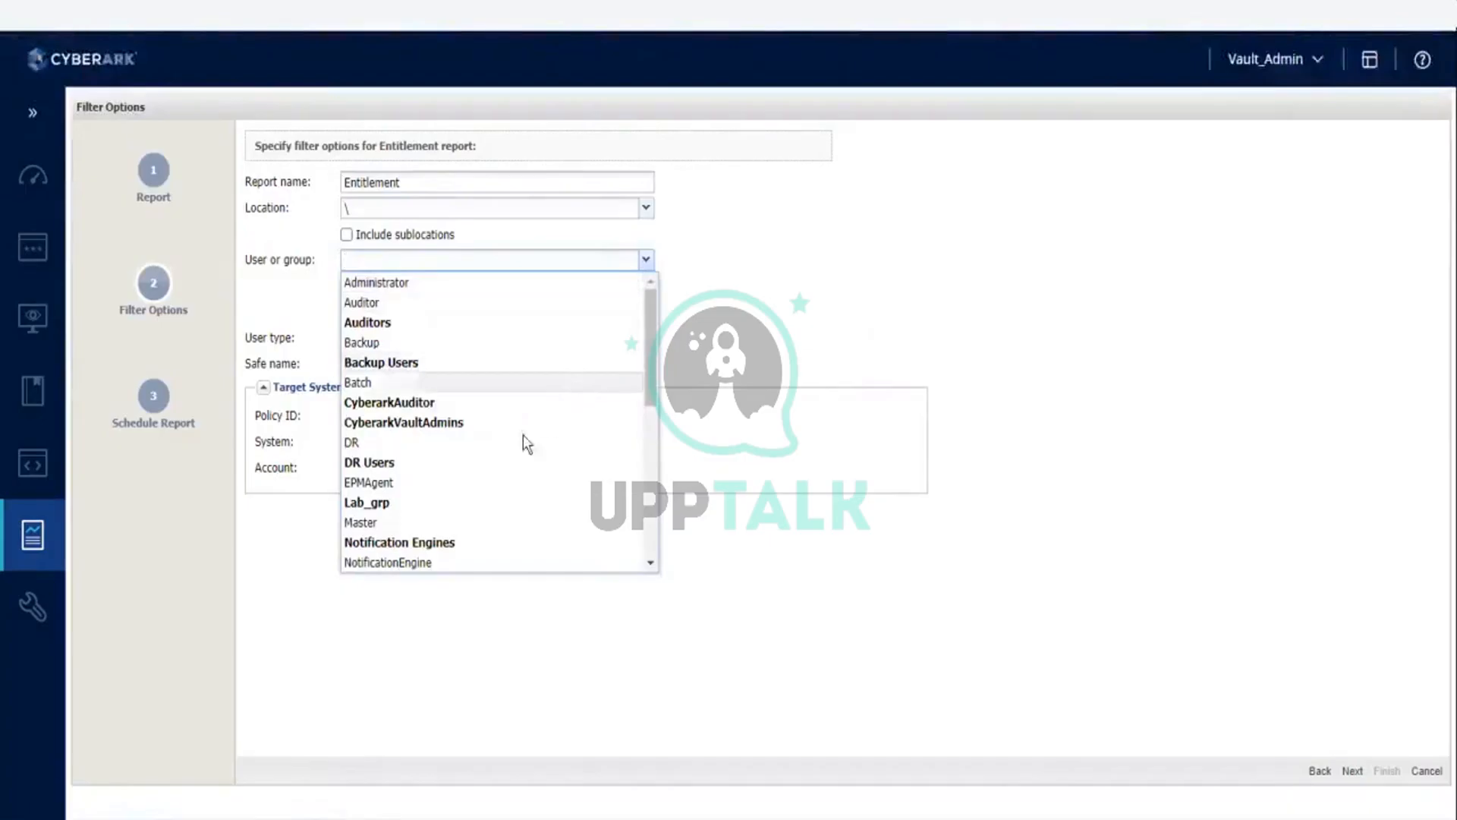
click(456, 504)
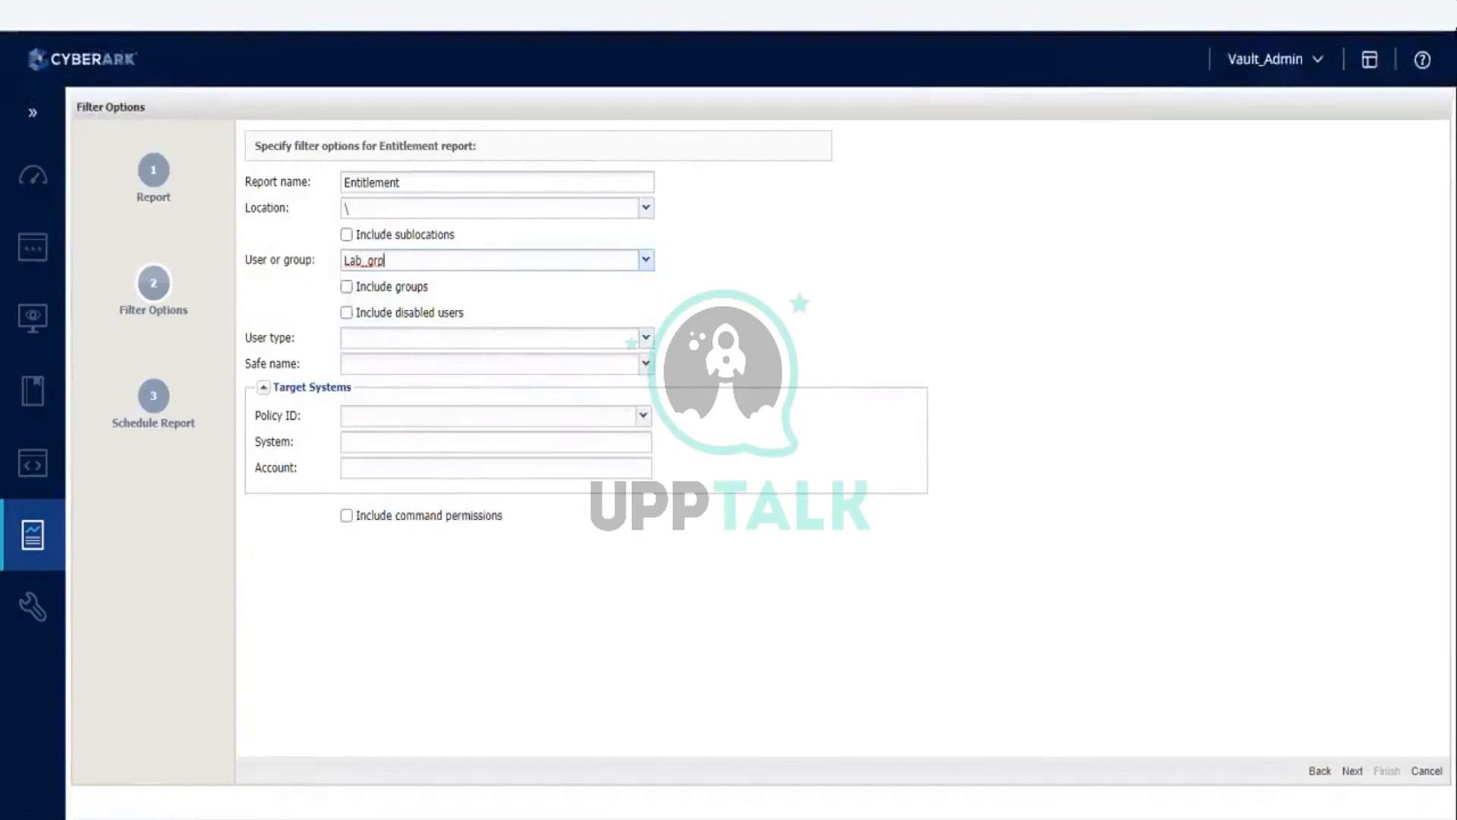
Step: Examine the available user types and the full list of users and groups in the Entitlement report filters
click(647, 338)
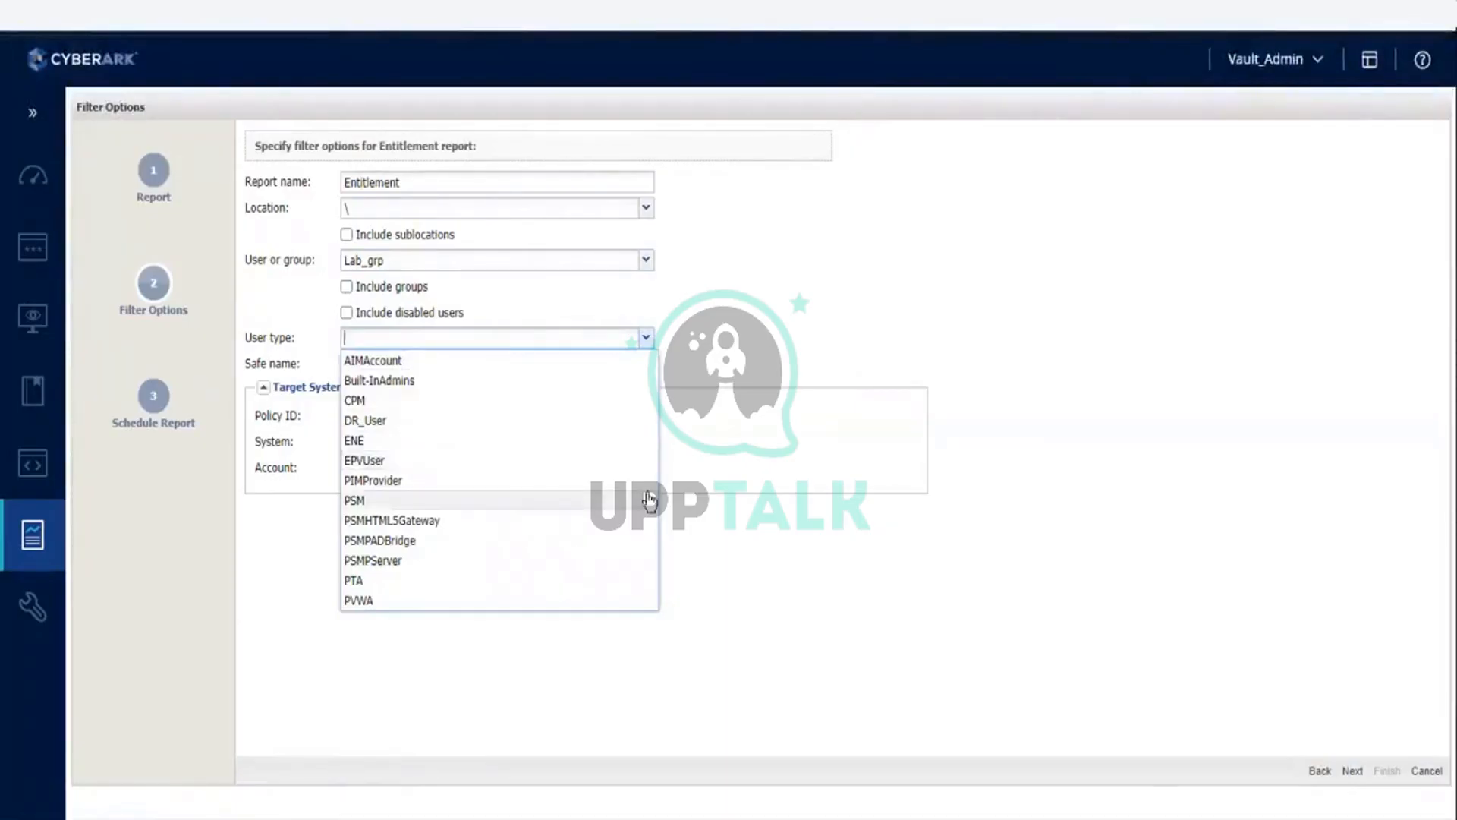
click(1088, 388)
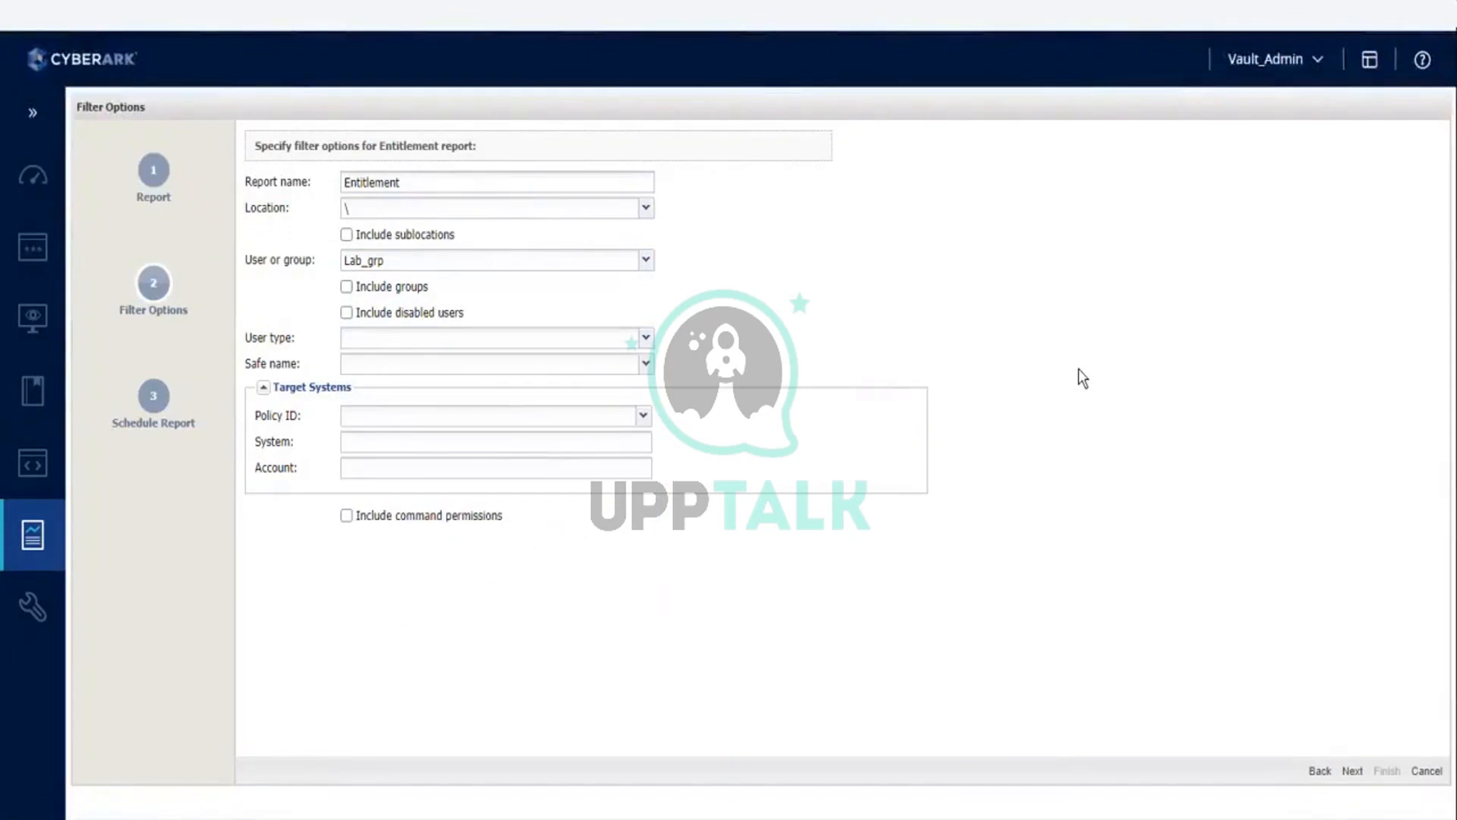
click(646, 338)
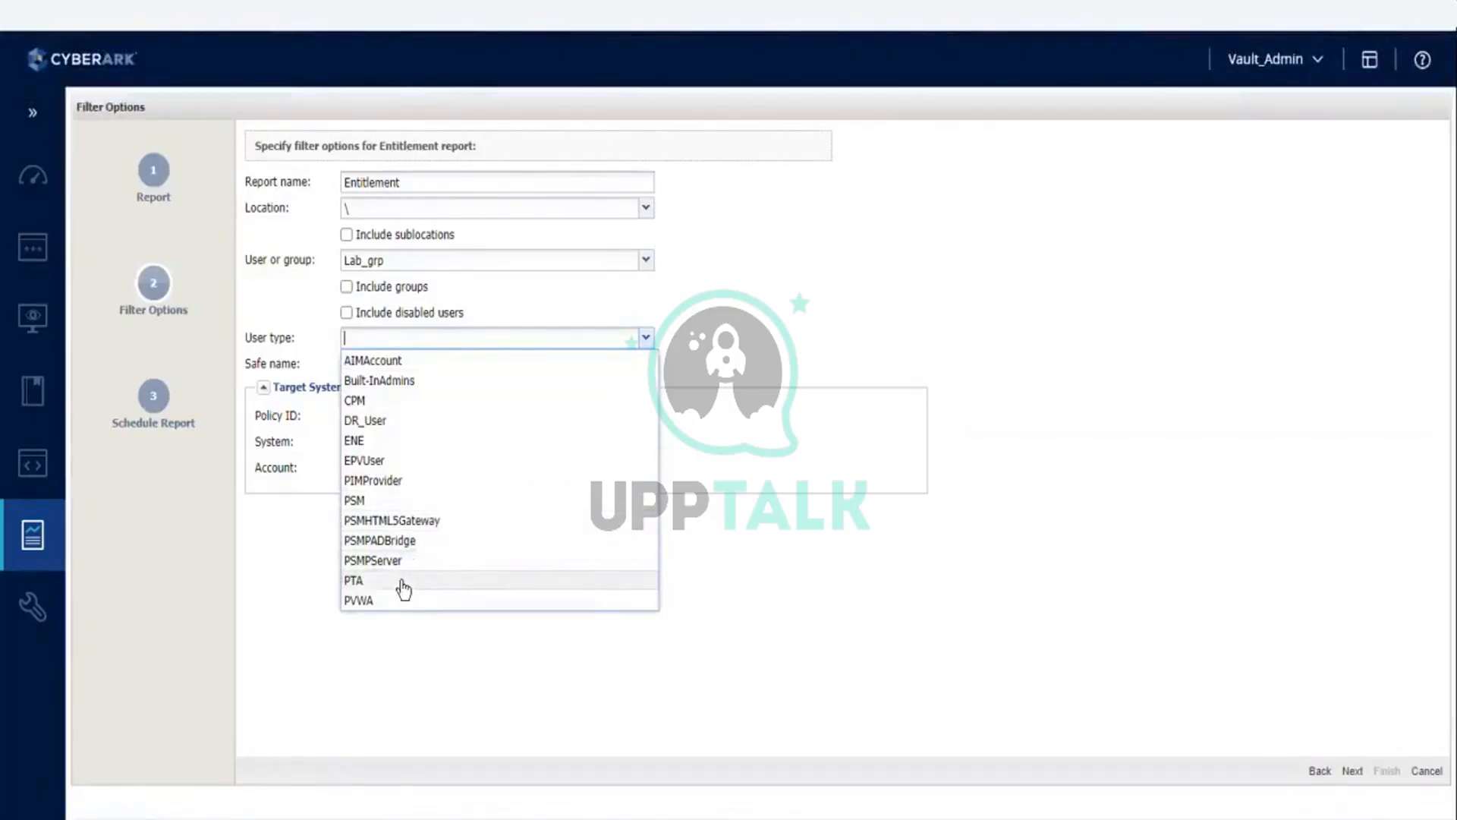
click(1085, 327)
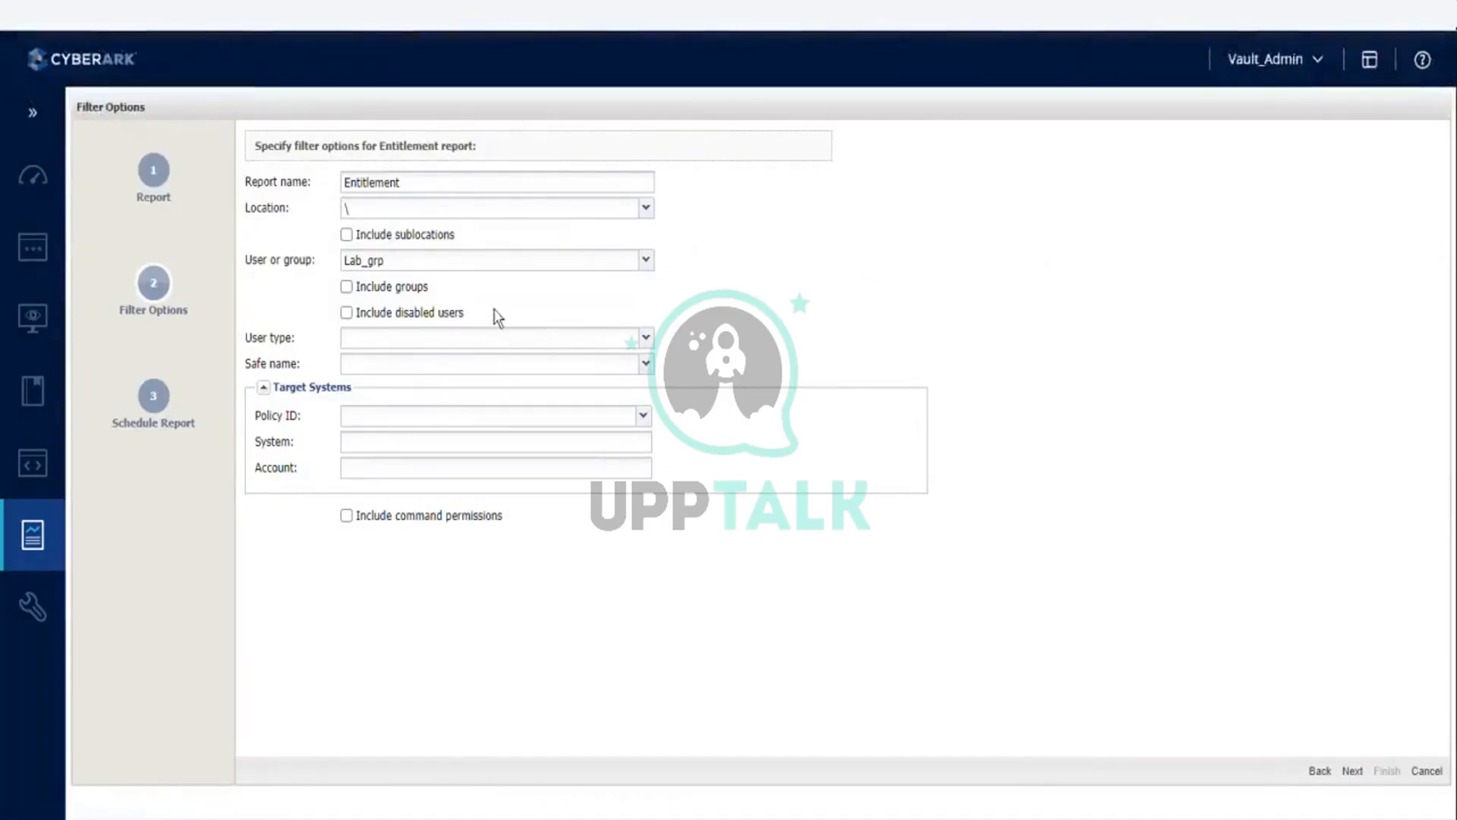
click(645, 259)
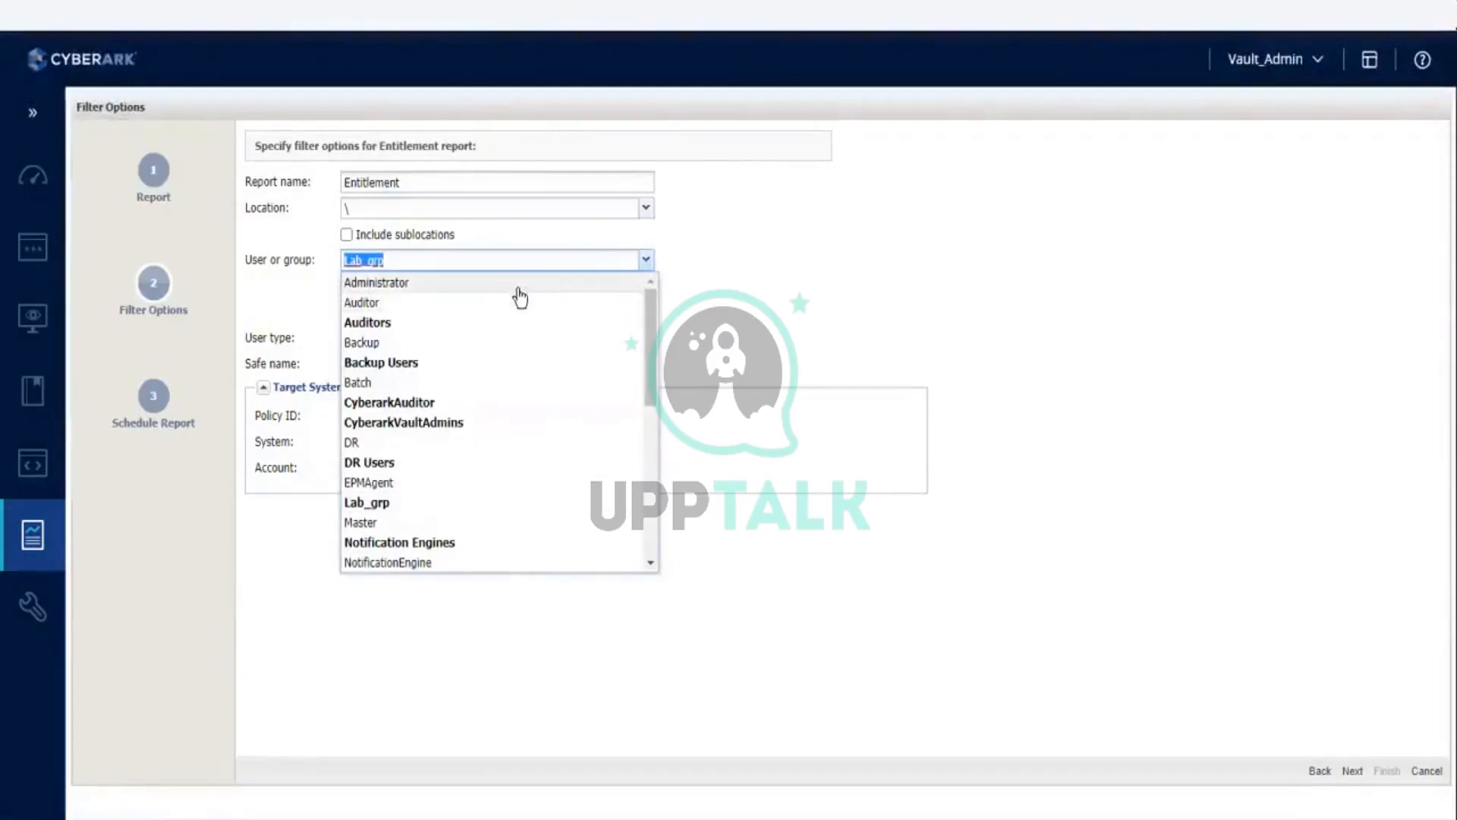
scroll(520, 297, down, 8)
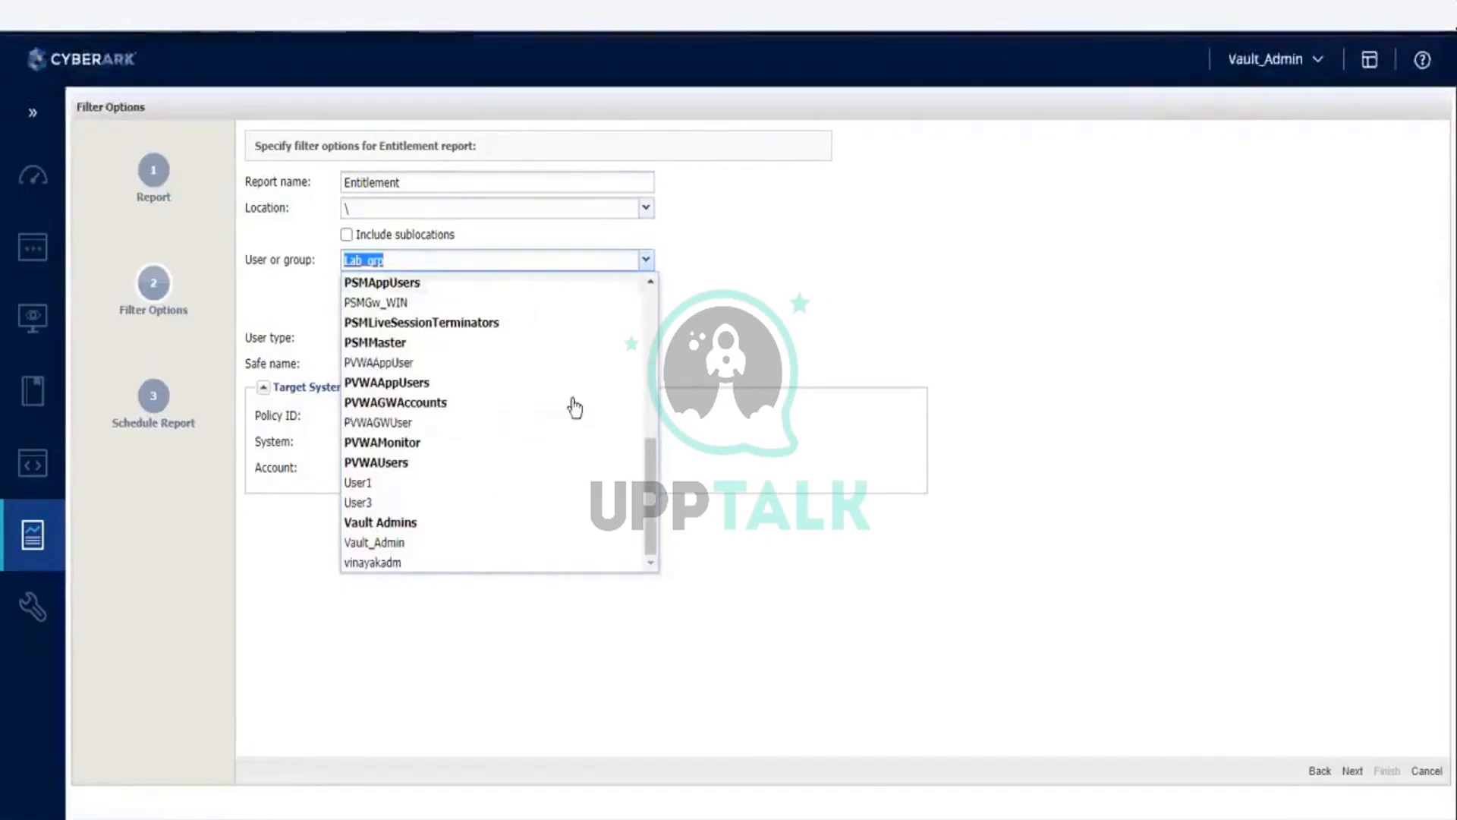
scroll(569, 335, up, 8)
click(1287, 513)
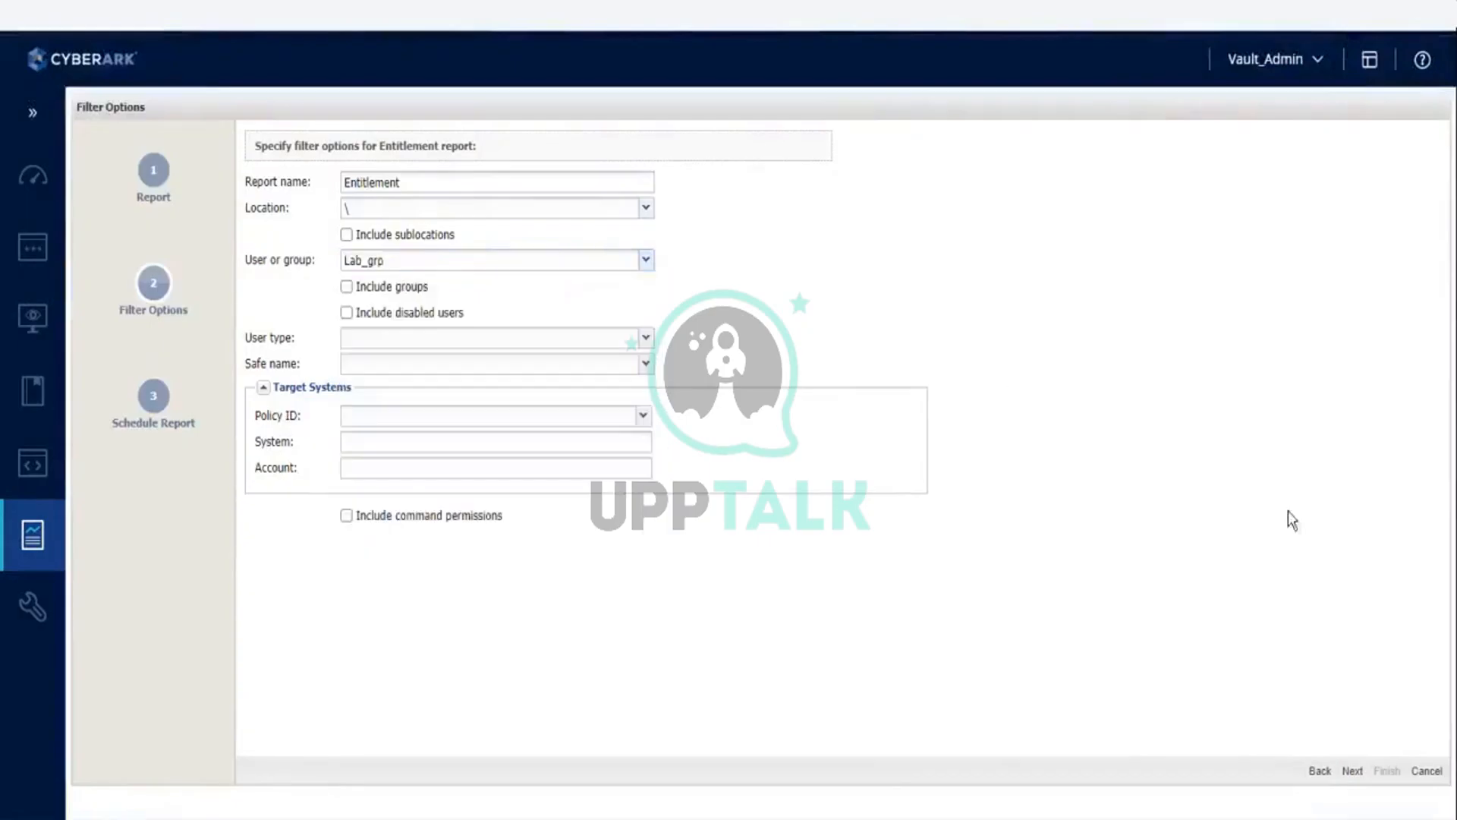
click(1321, 771)
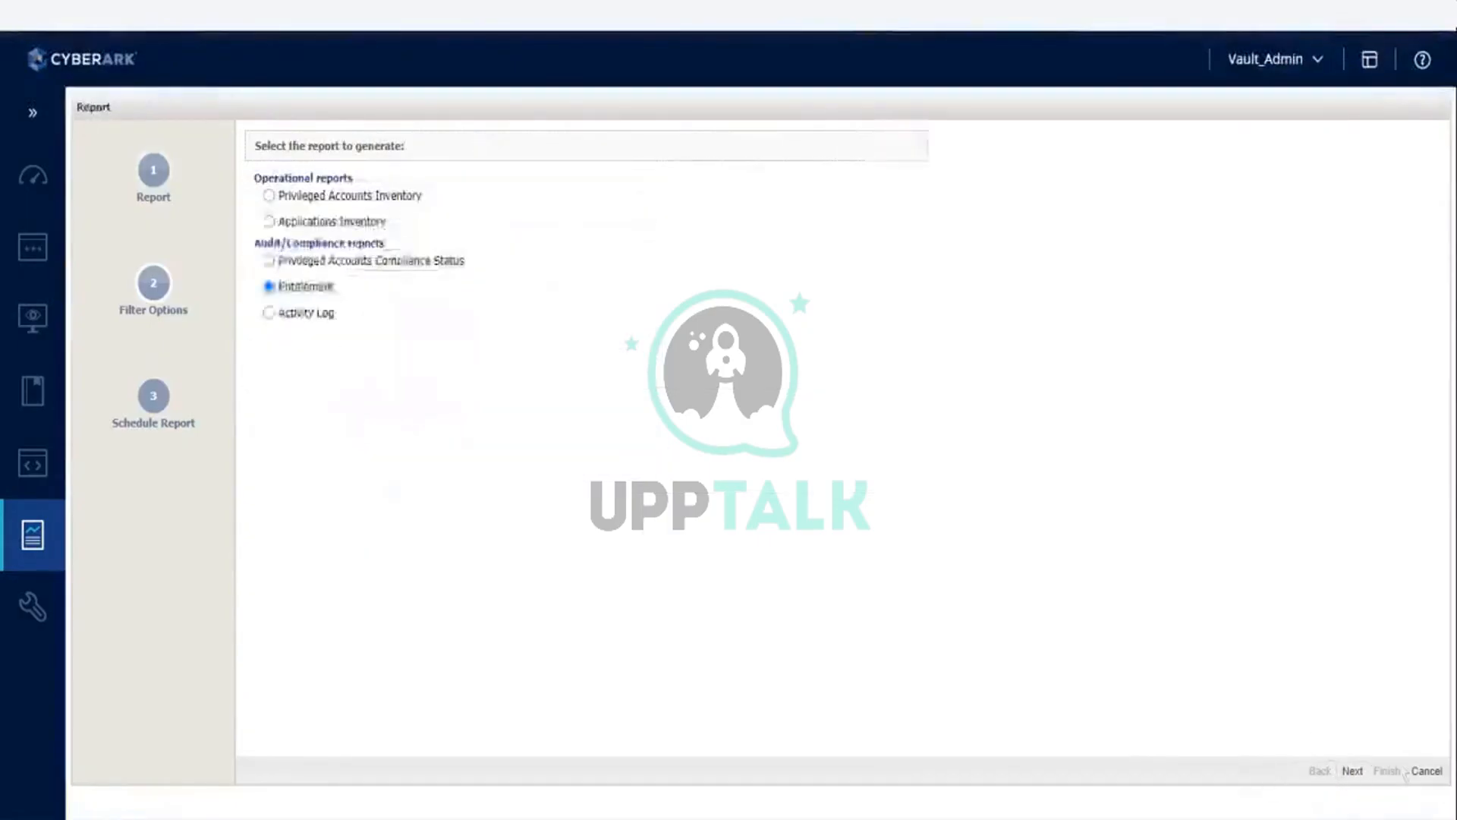
click(1354, 773)
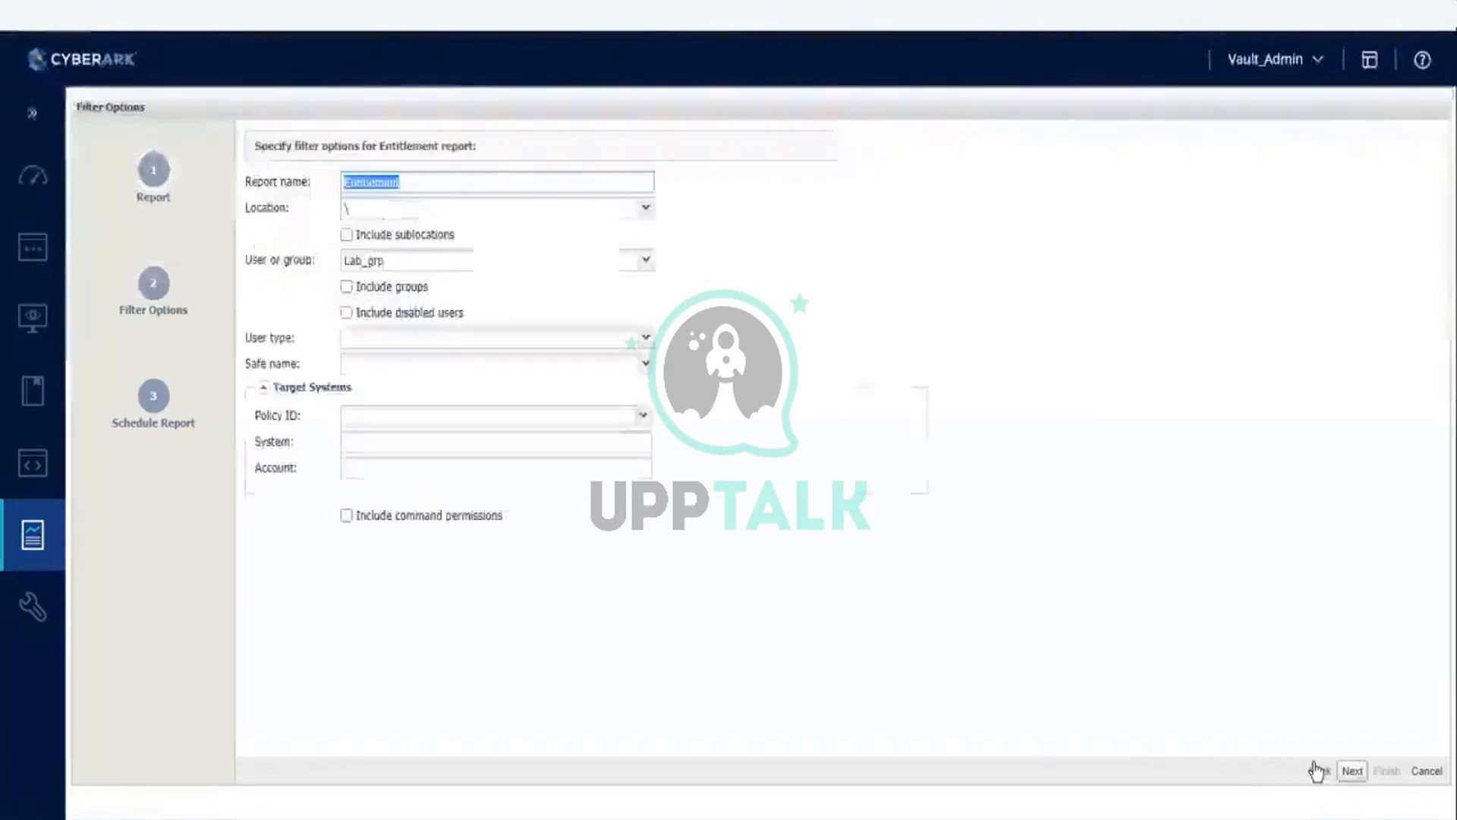
click(1270, 377)
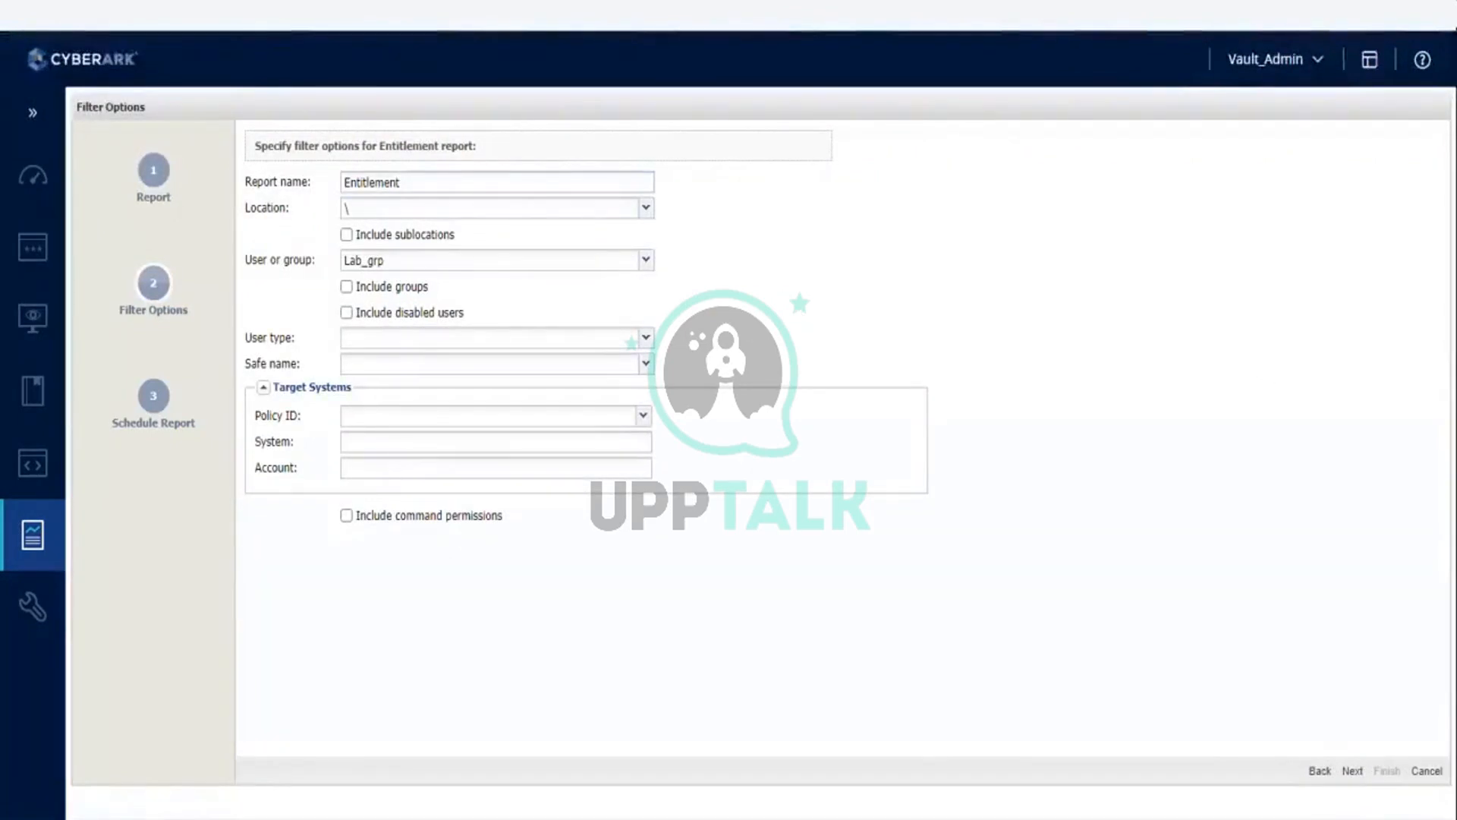
double_click(410, 142)
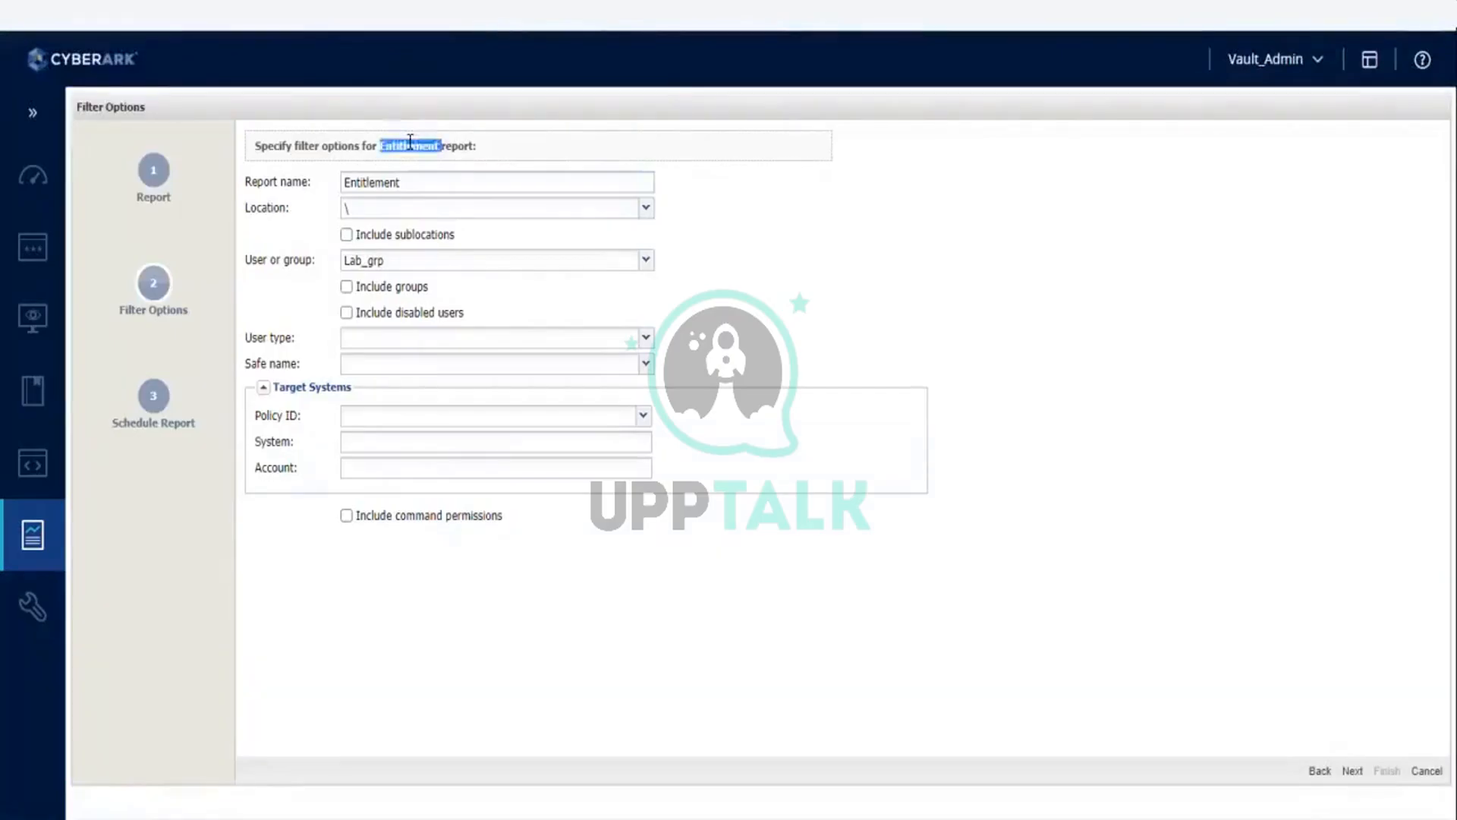
click(480, 156)
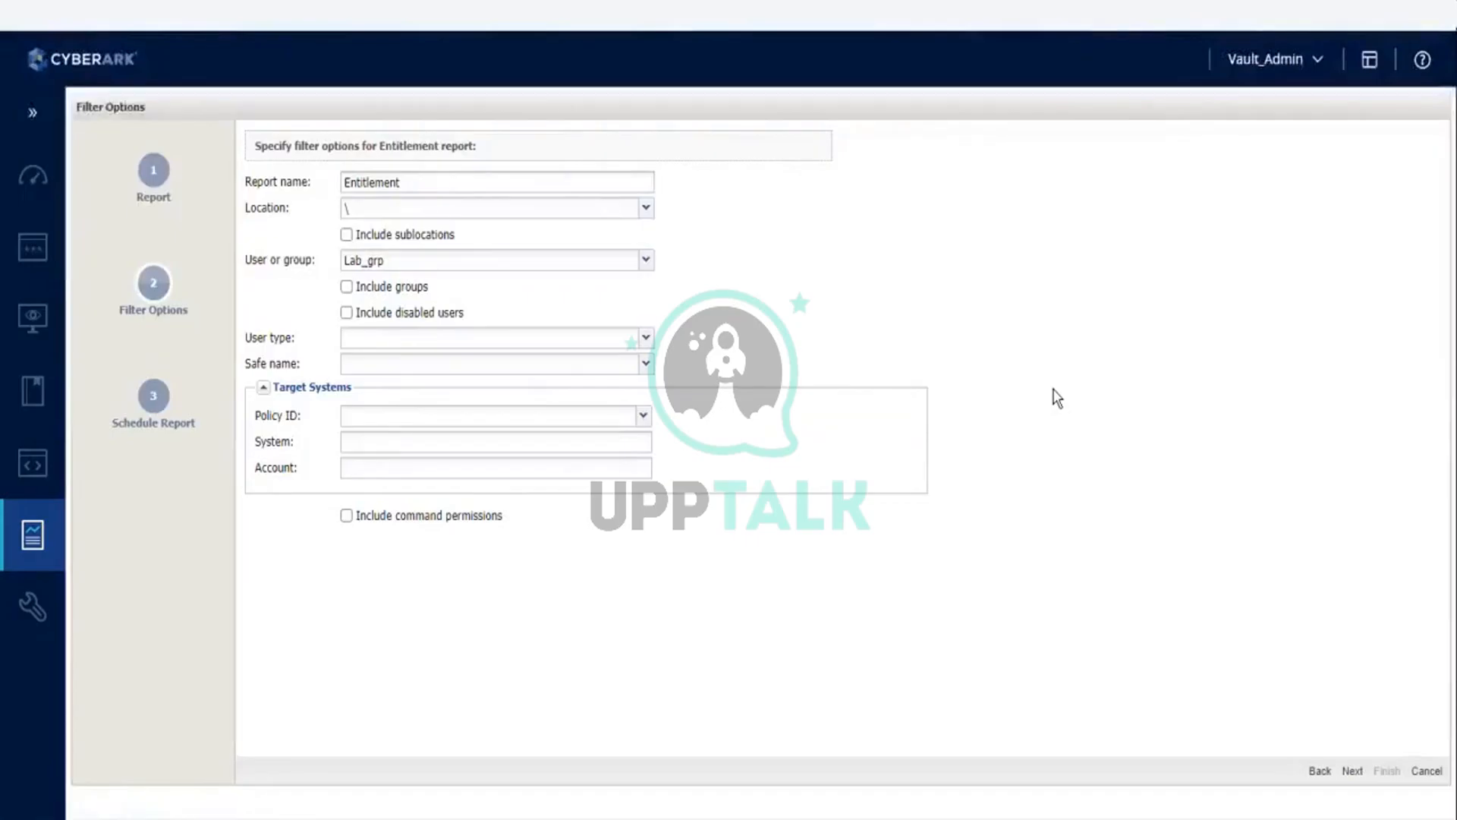
Step: Review the Activity Log report's filter options, from the general filters to activities and history
click(1313, 768)
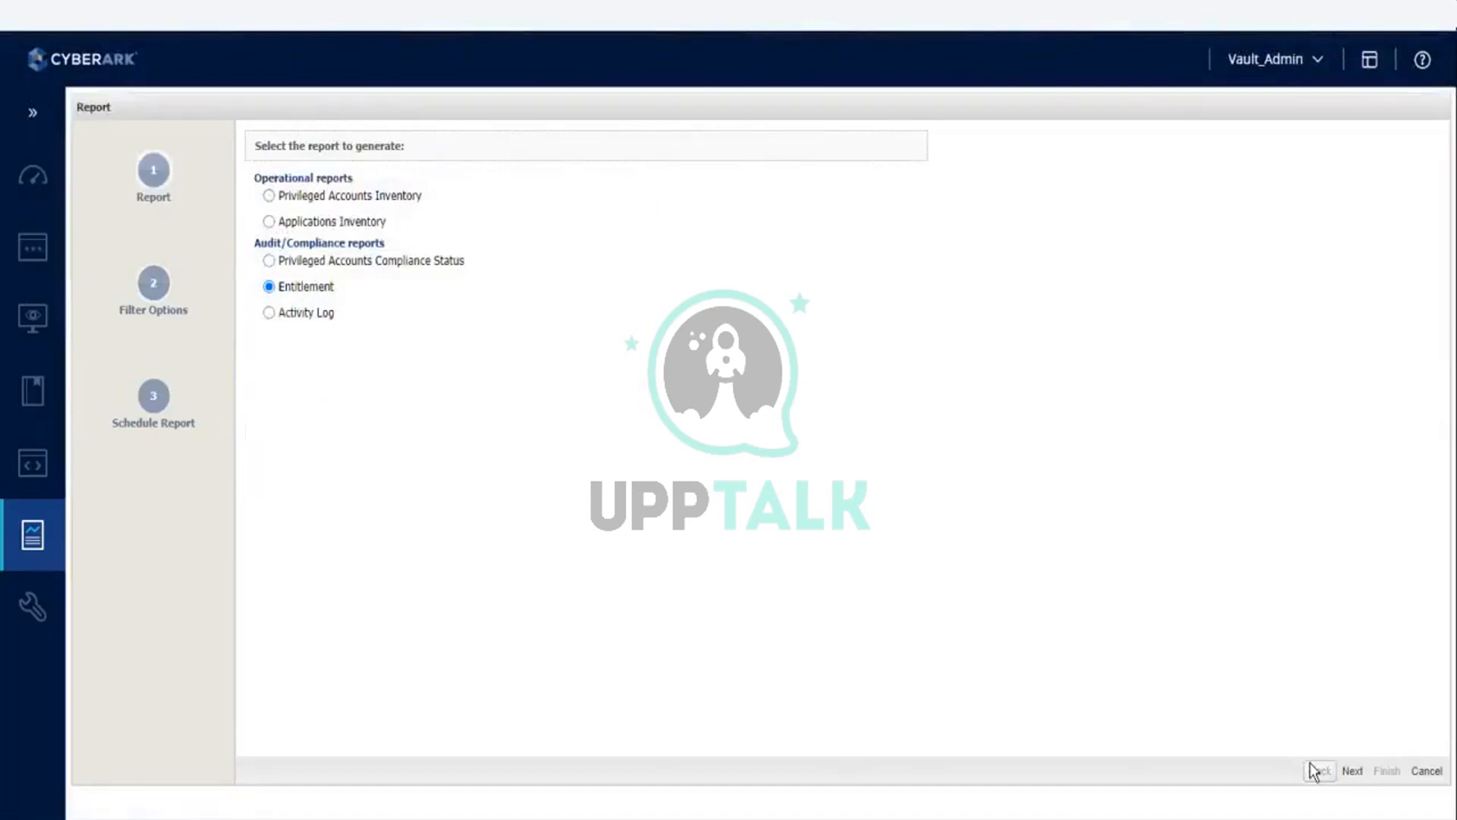
click(326, 314)
click(1351, 770)
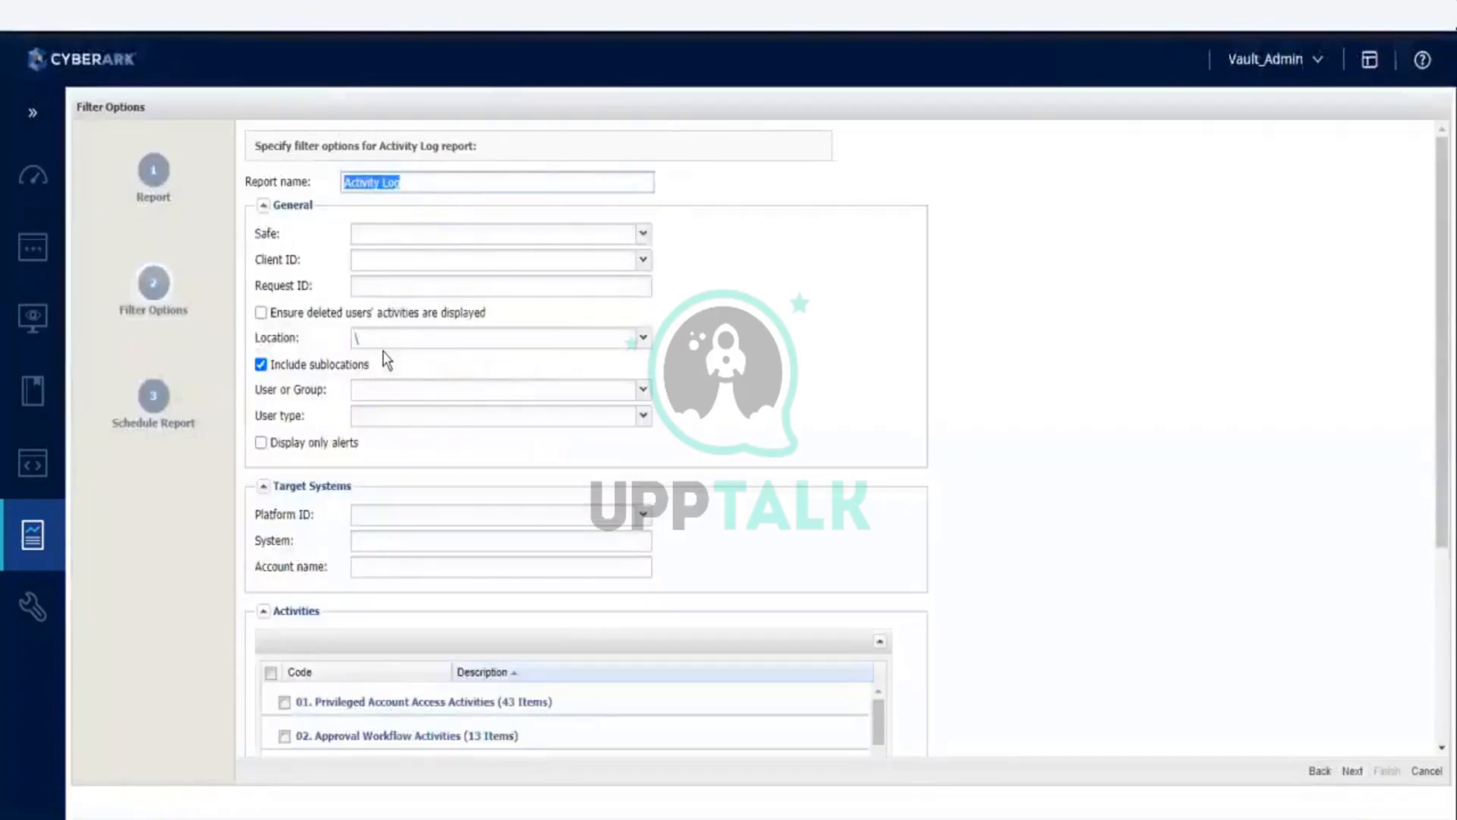
scroll(1164, 589, down, 4)
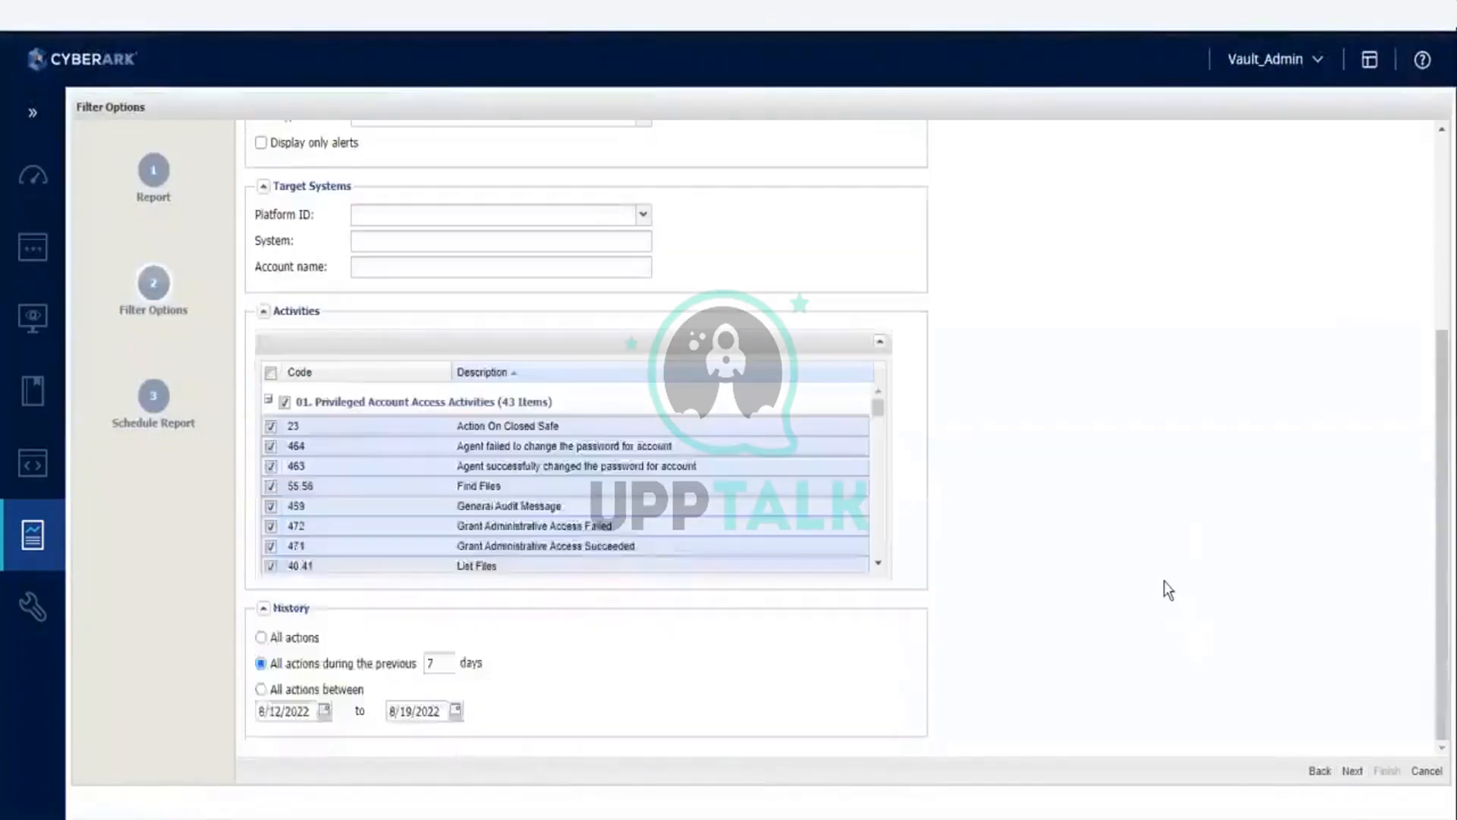
click(1319, 771)
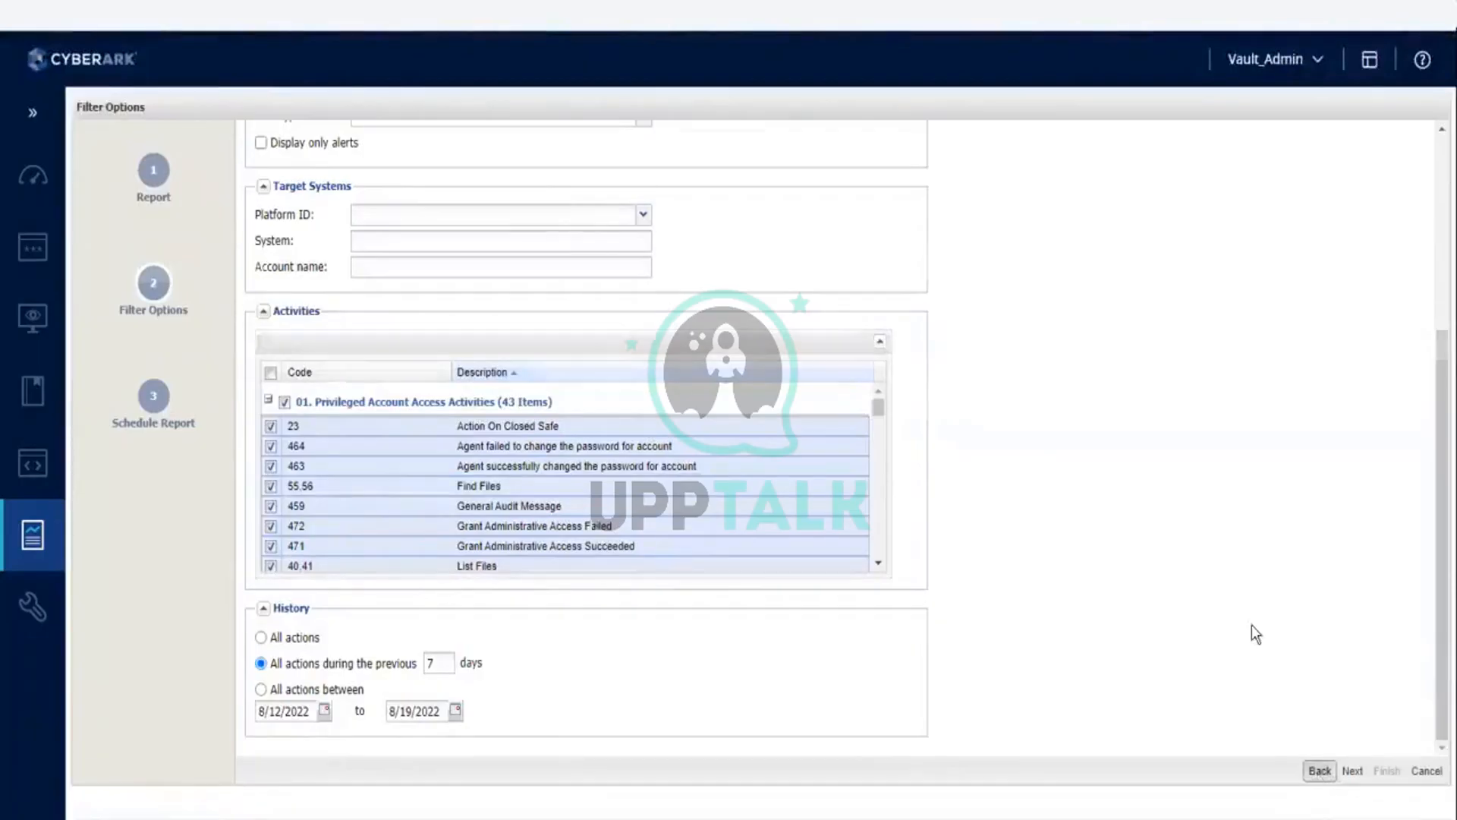
Step: Generate an Entitlement report for location \ with the user, safe and target system filters left blank
click(311, 293)
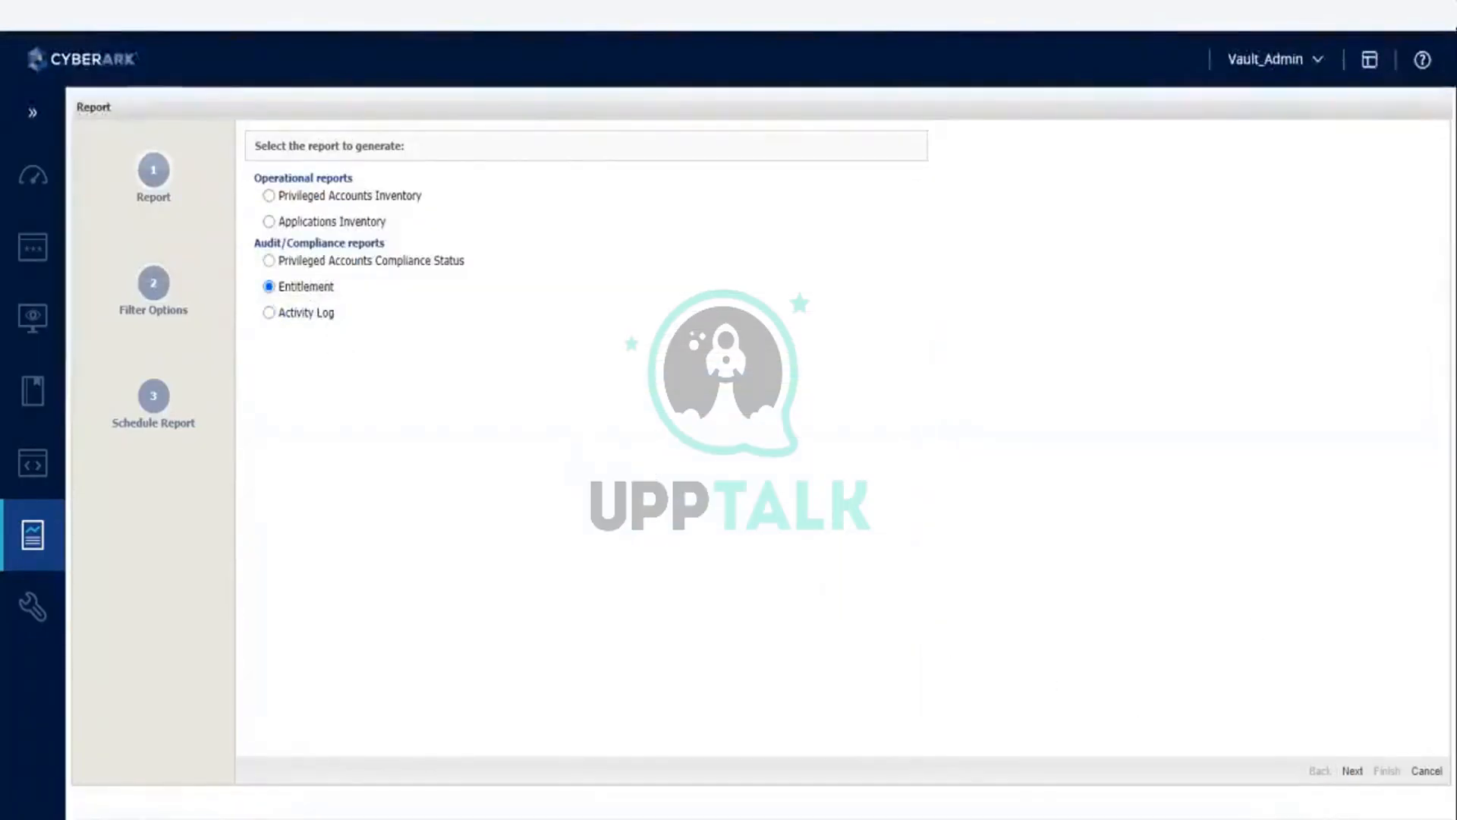
click(1352, 771)
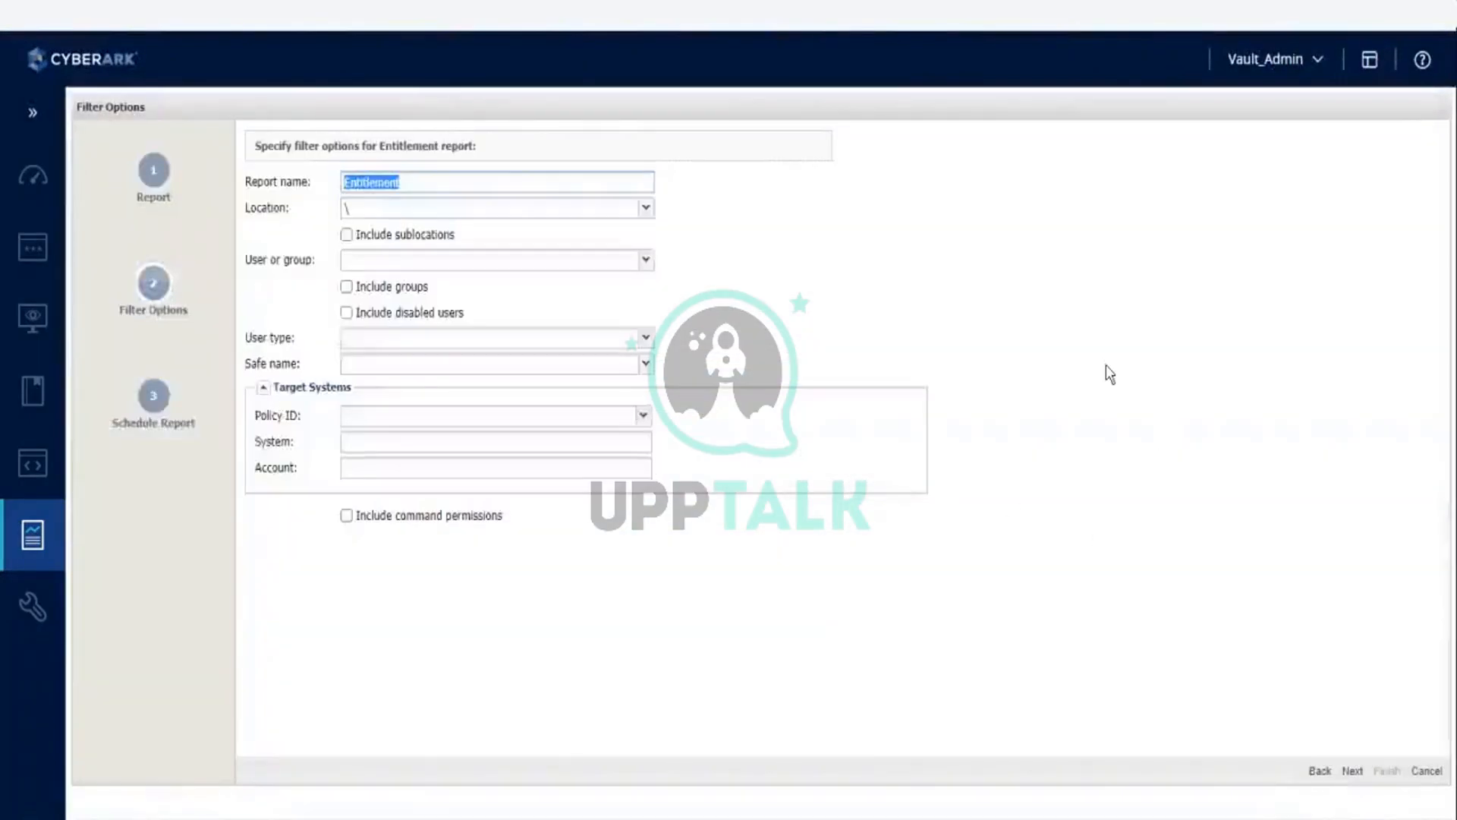
click(1166, 303)
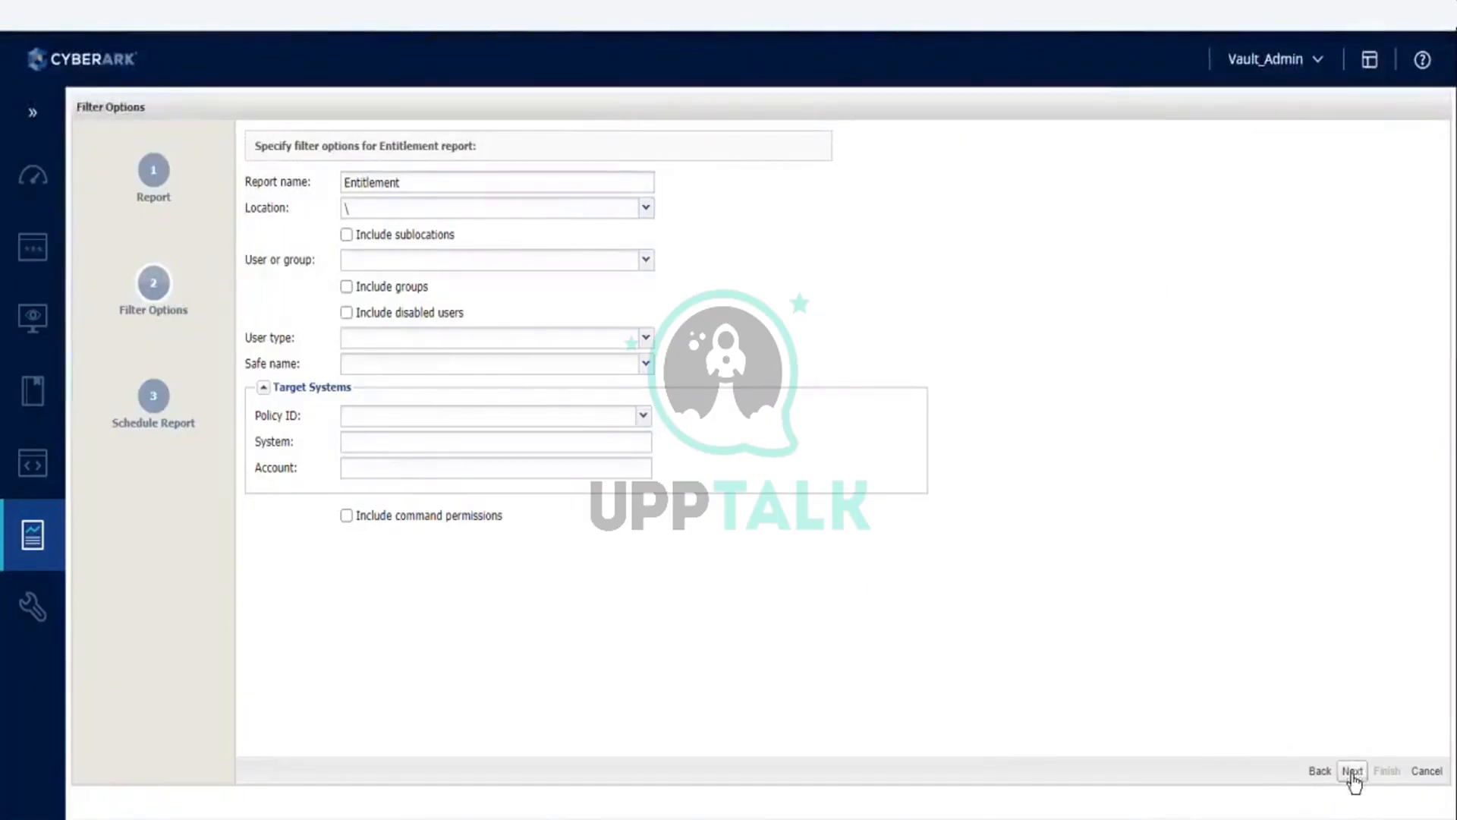
click(645, 417)
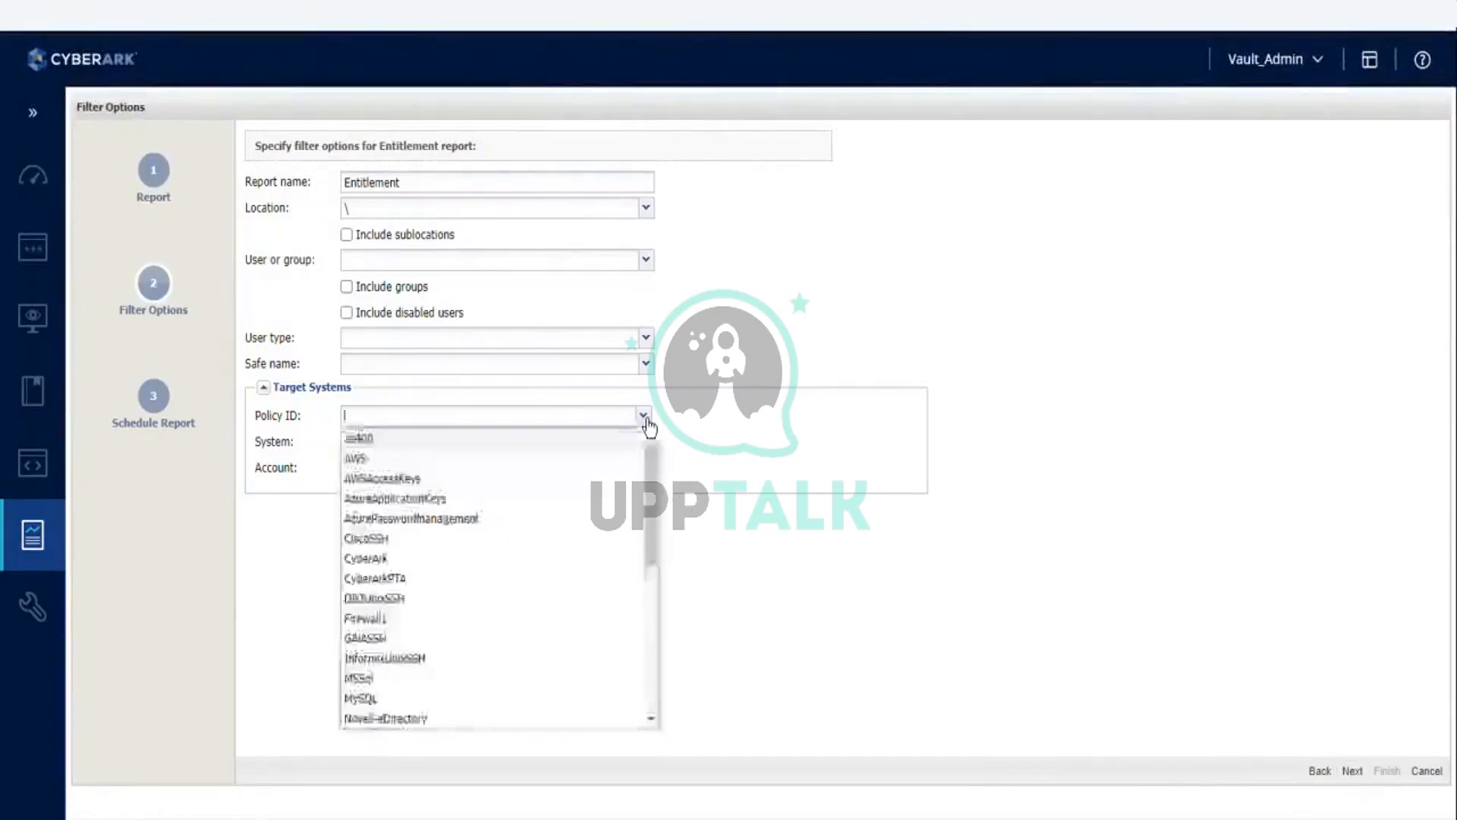
click(1186, 444)
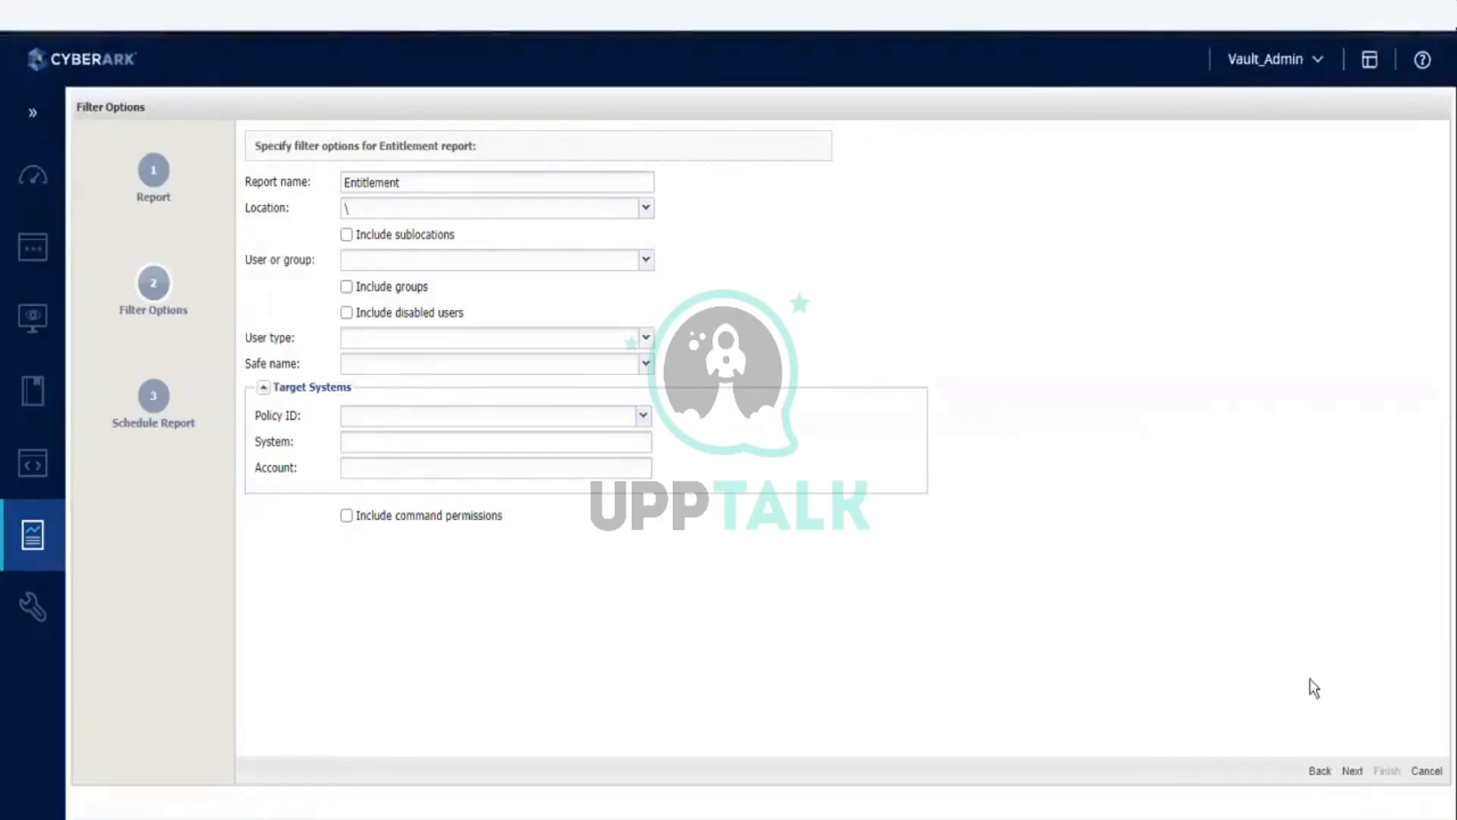
click(1352, 771)
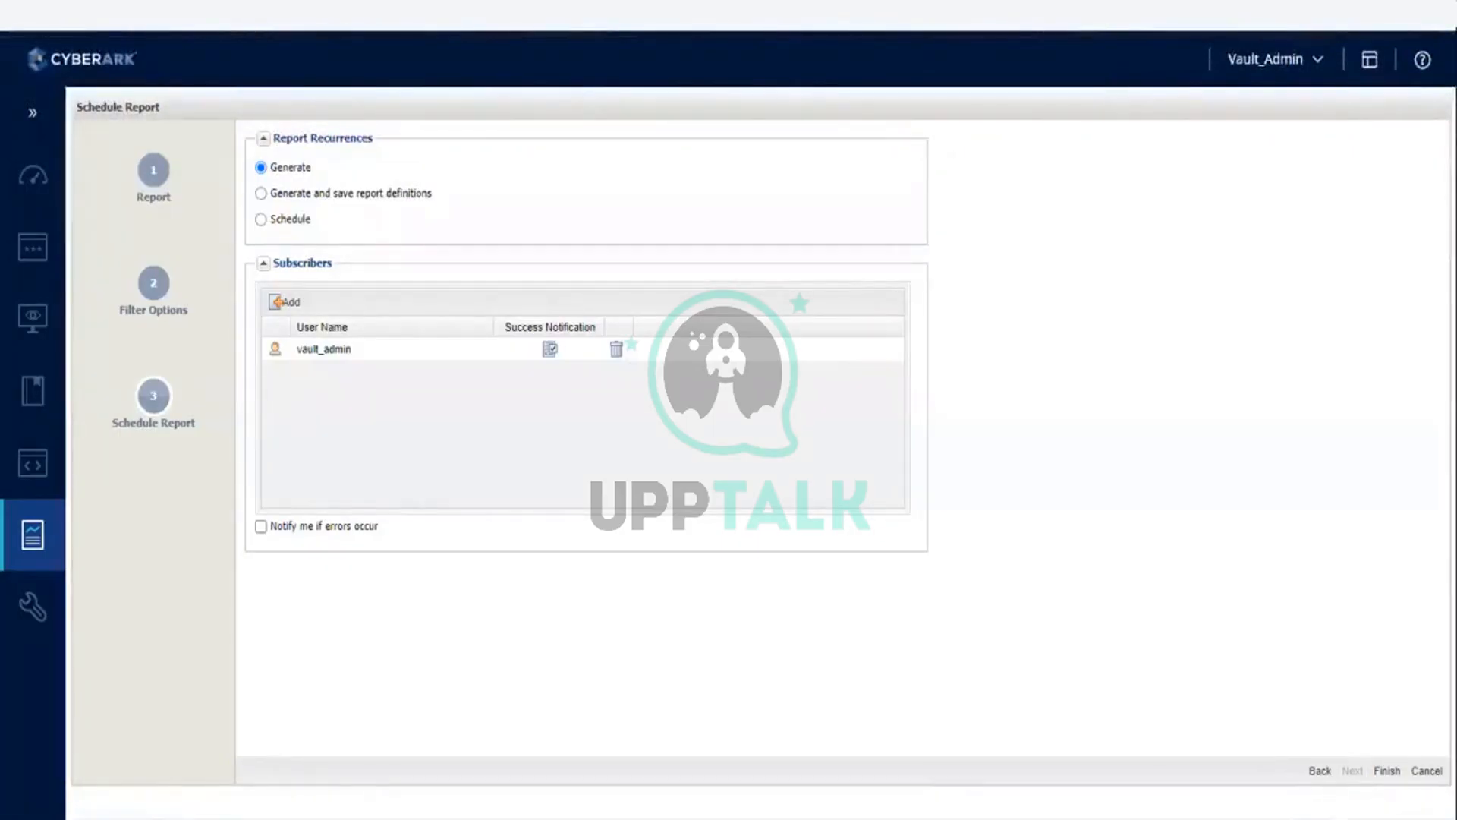
click(1388, 772)
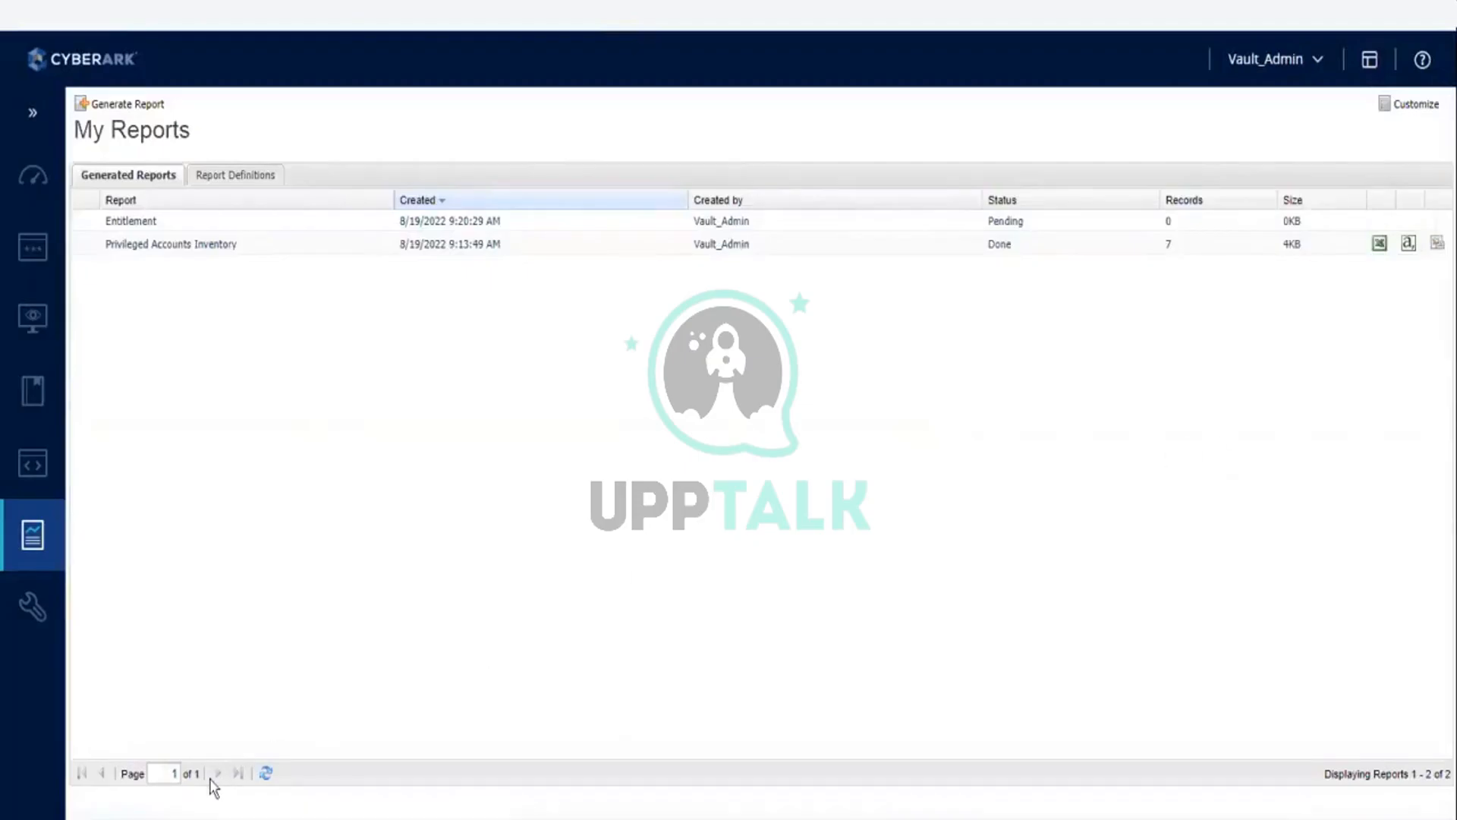
Step: Refresh the generated reports list to update the status of the Entitlement report
click(266, 773)
click(1380, 243)
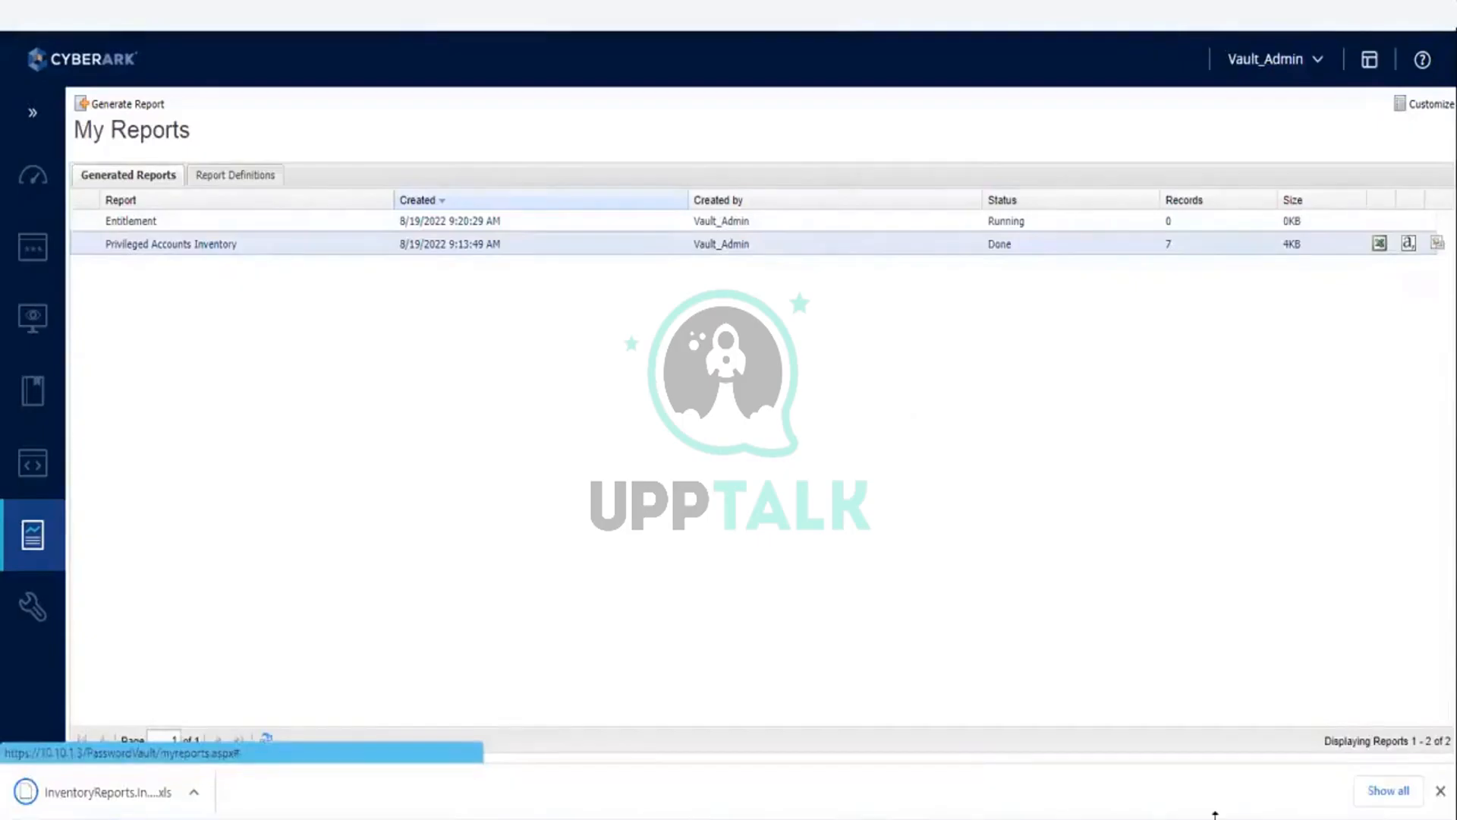
click(1440, 791)
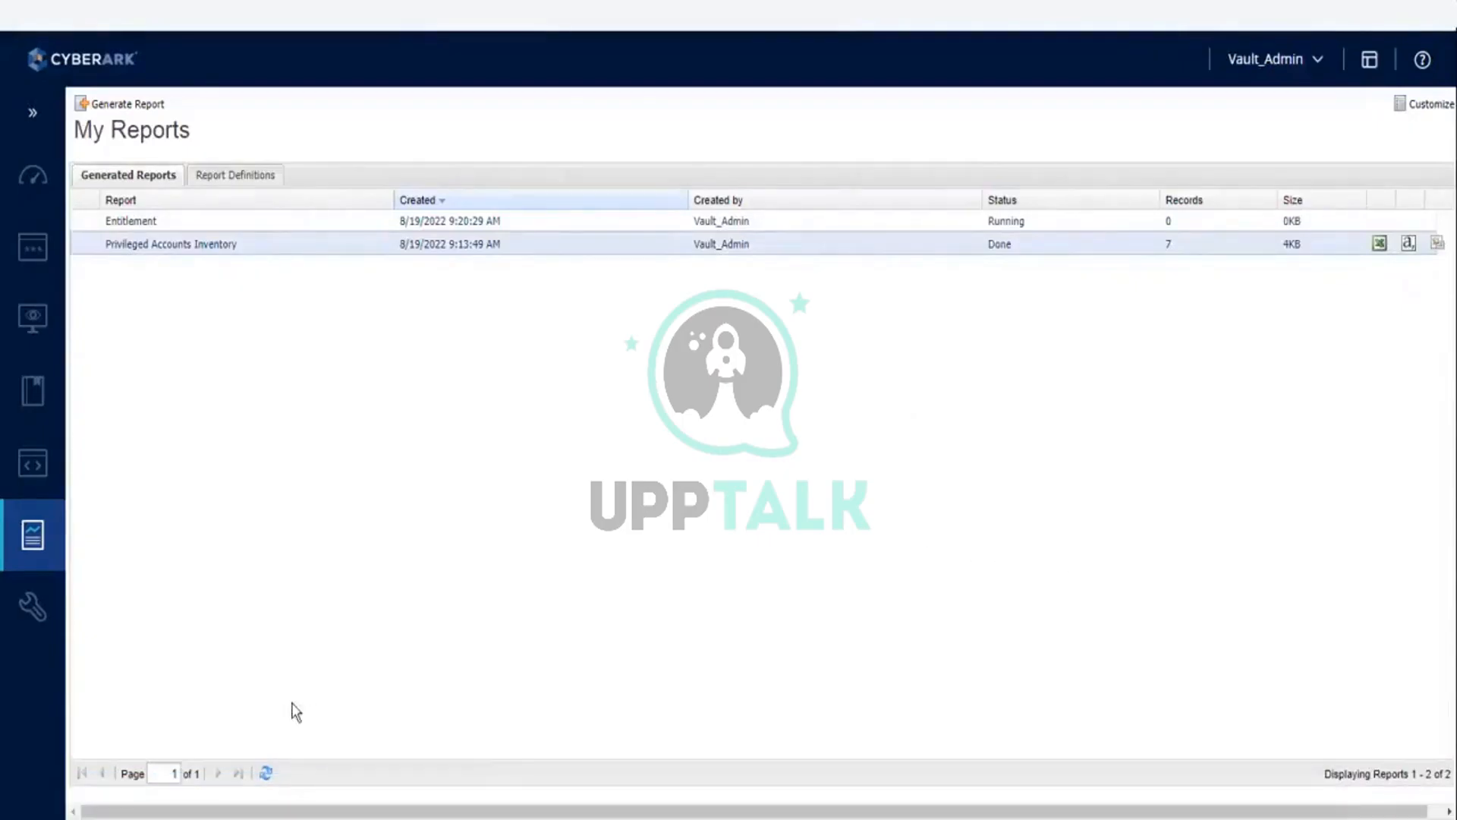
click(268, 774)
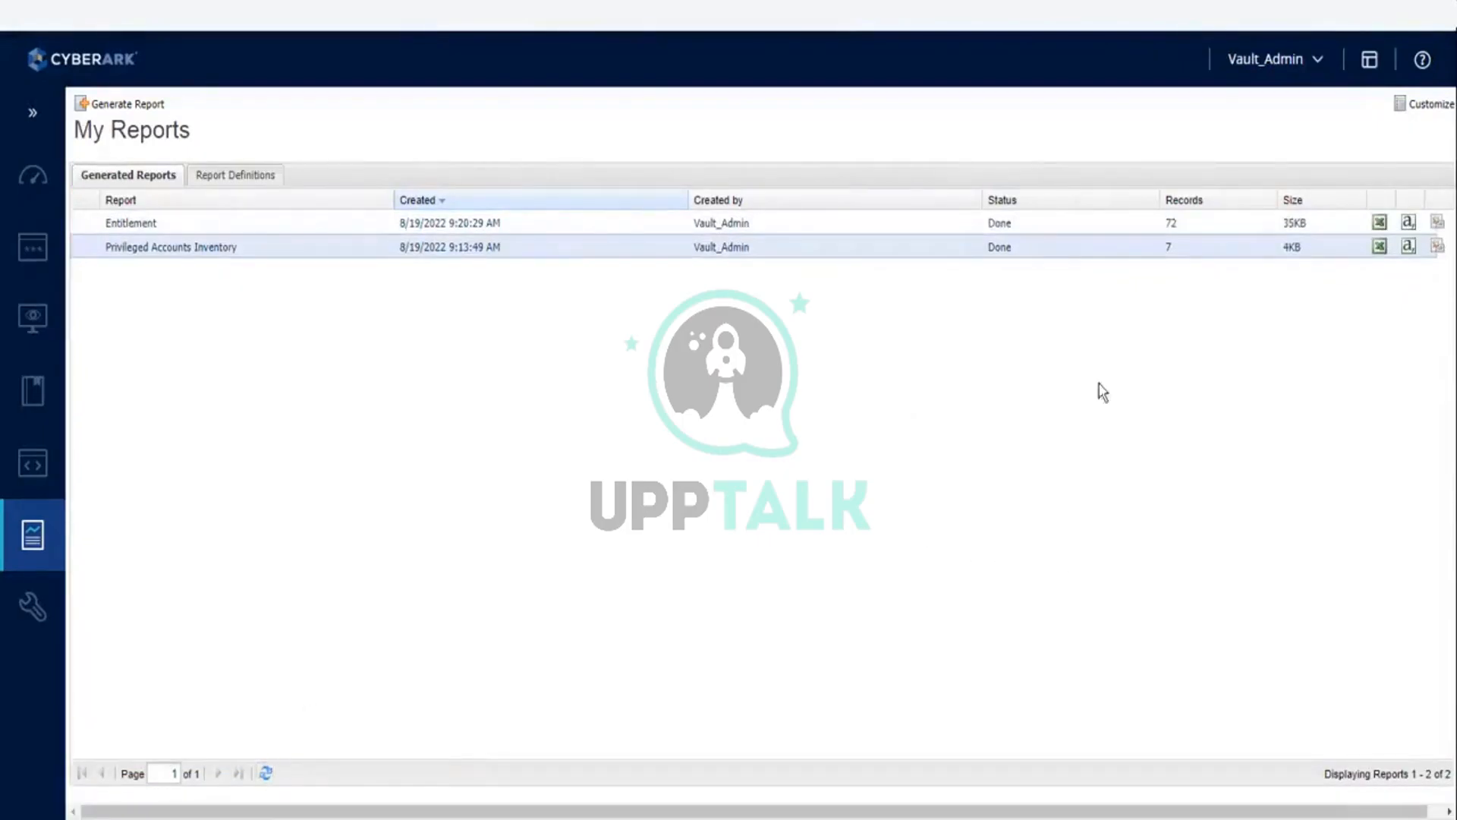
Step: Export the Entitlement report to Excel and show the downloaded file in its Downloads folder
click(1379, 223)
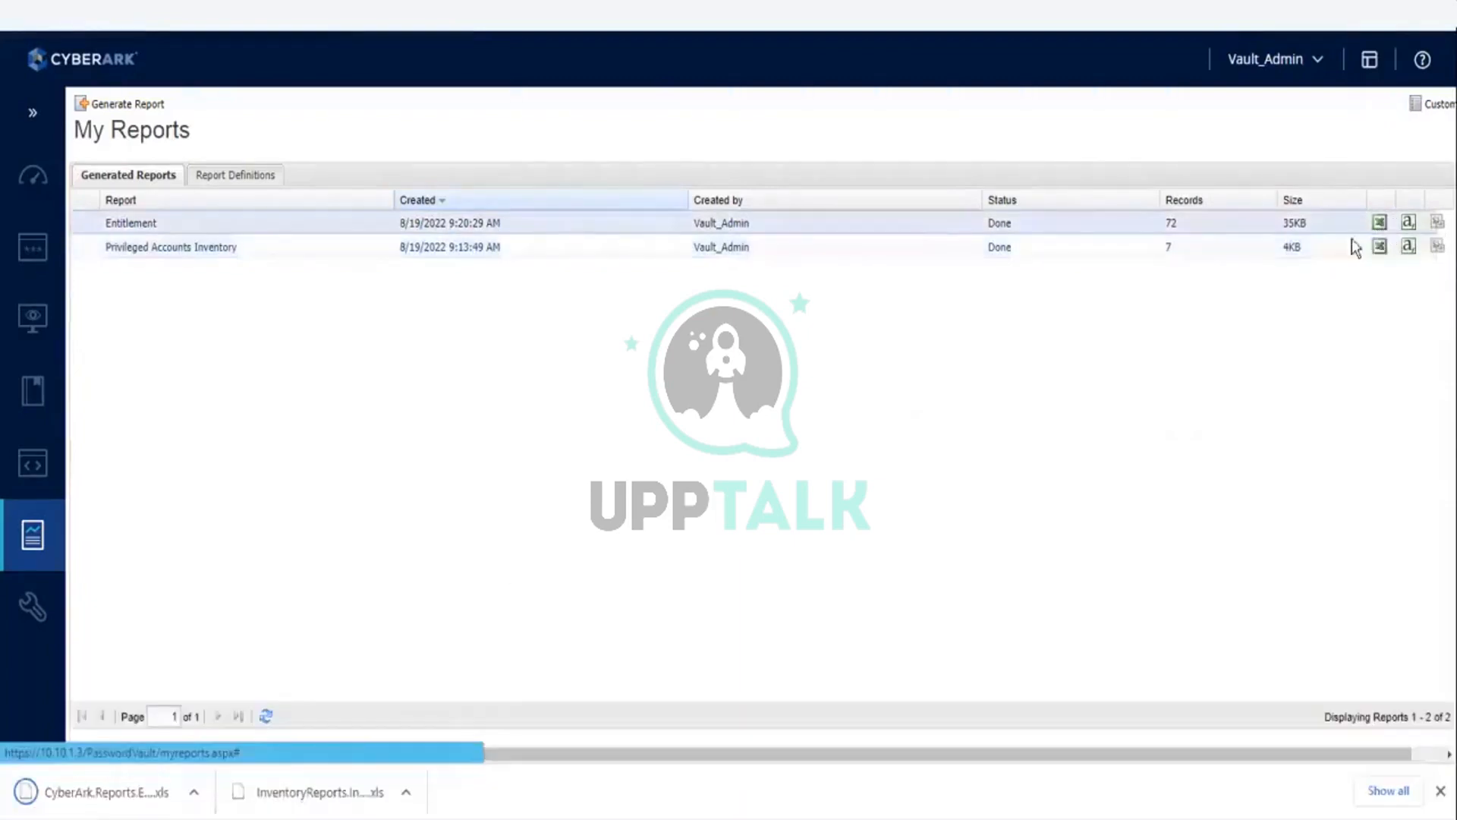
click(194, 792)
click(229, 735)
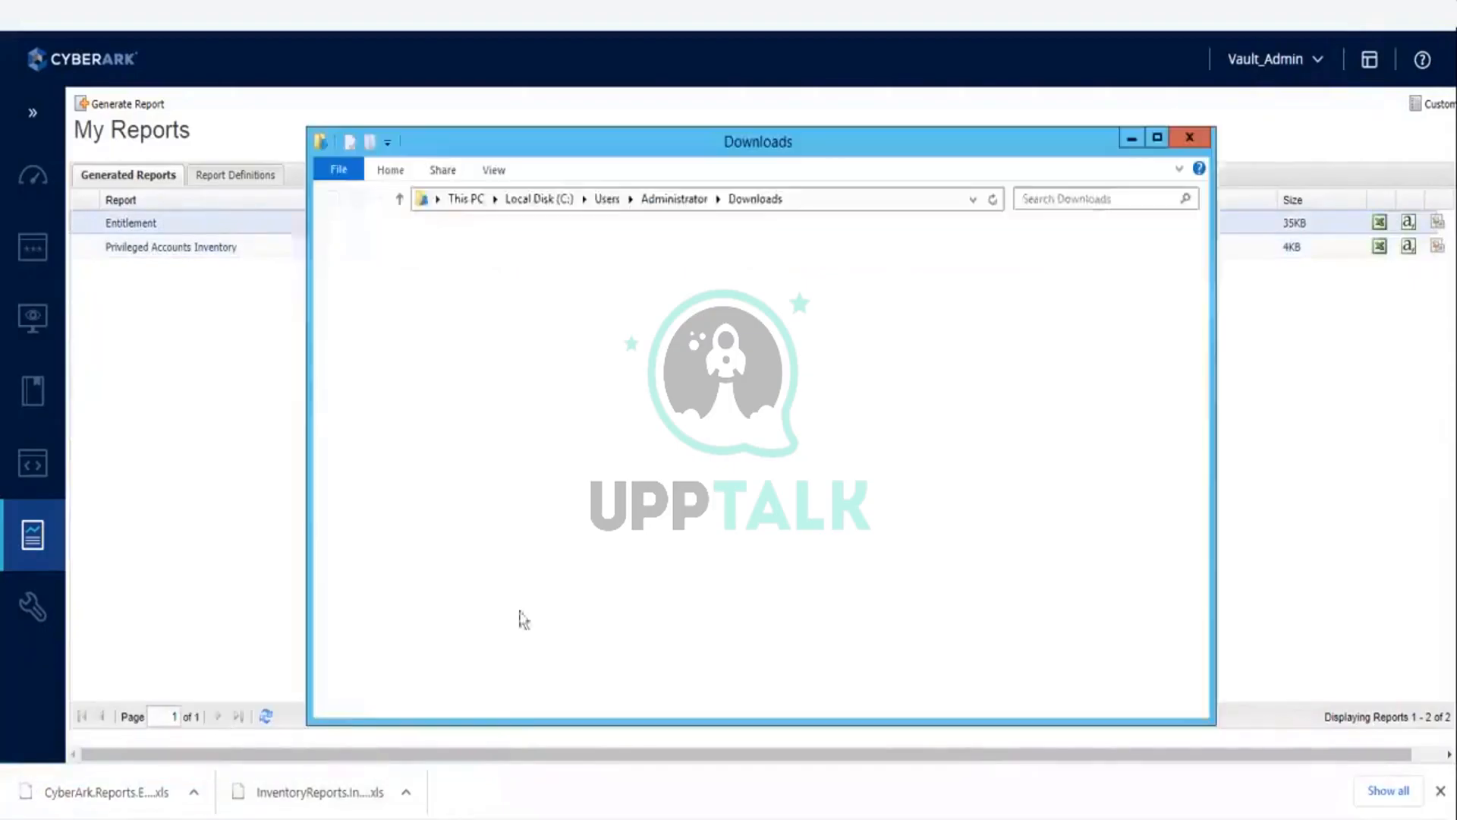
Step: Copy the downloaded Entitlement report file from Downloads into the shared reports folder
right_click(501, 416)
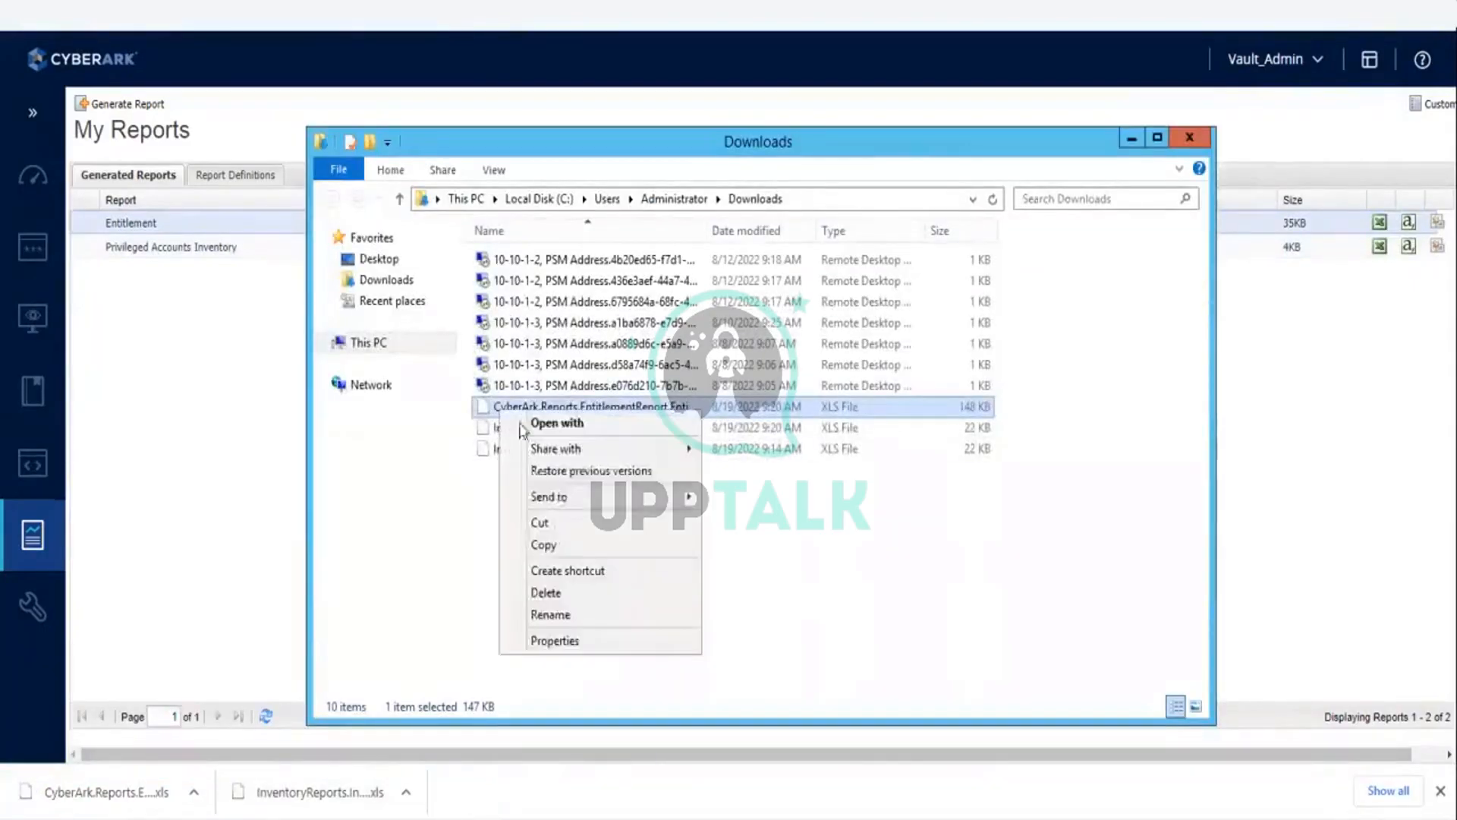
click(551, 546)
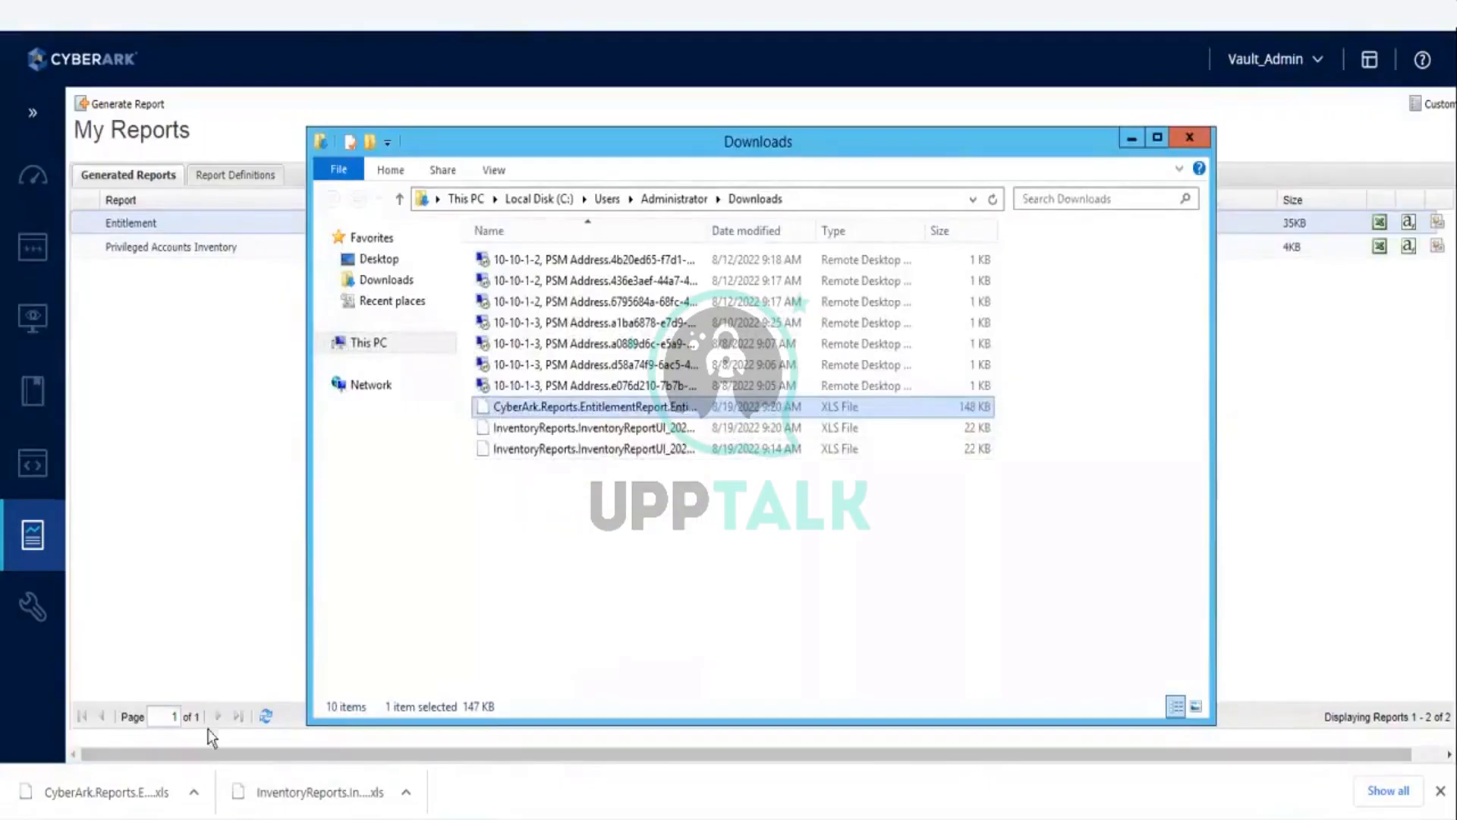
click(203, 819)
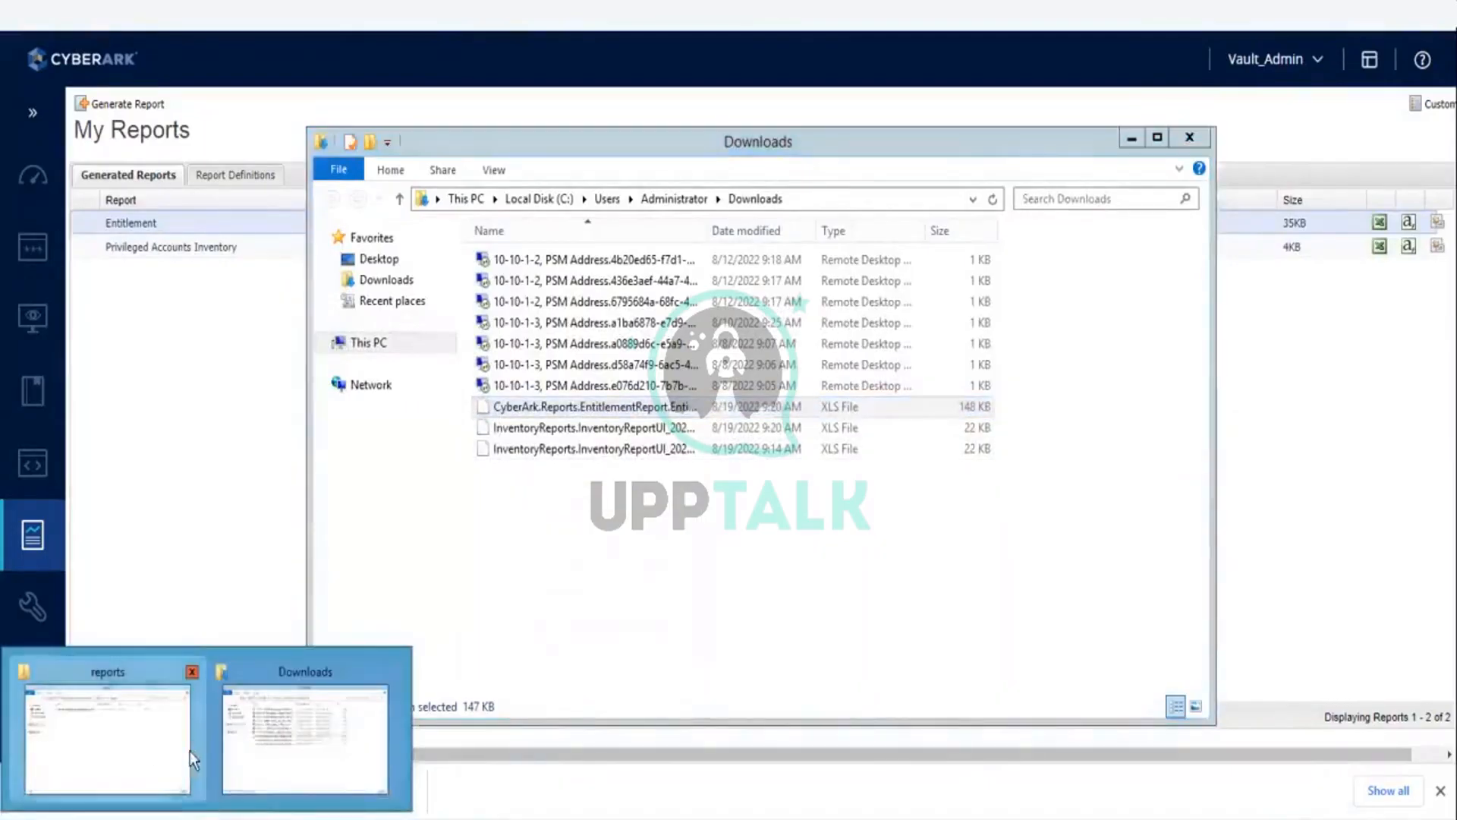
click(143, 752)
right_click(529, 399)
click(573, 531)
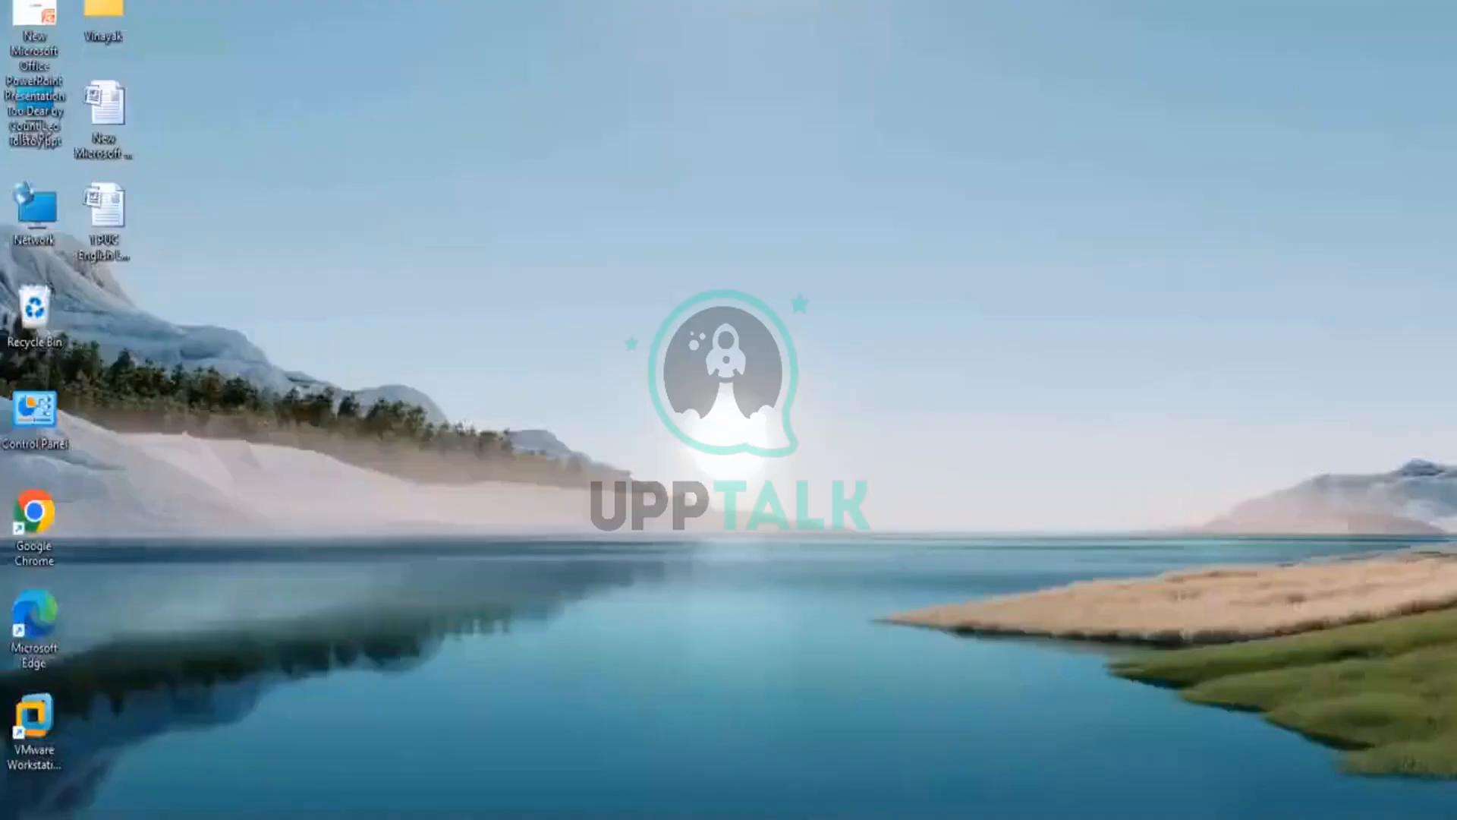
Step: Switch to the host computer's cyberark vm\reports folder and open the Entitlement report in Excel
mouse_move(888, 819)
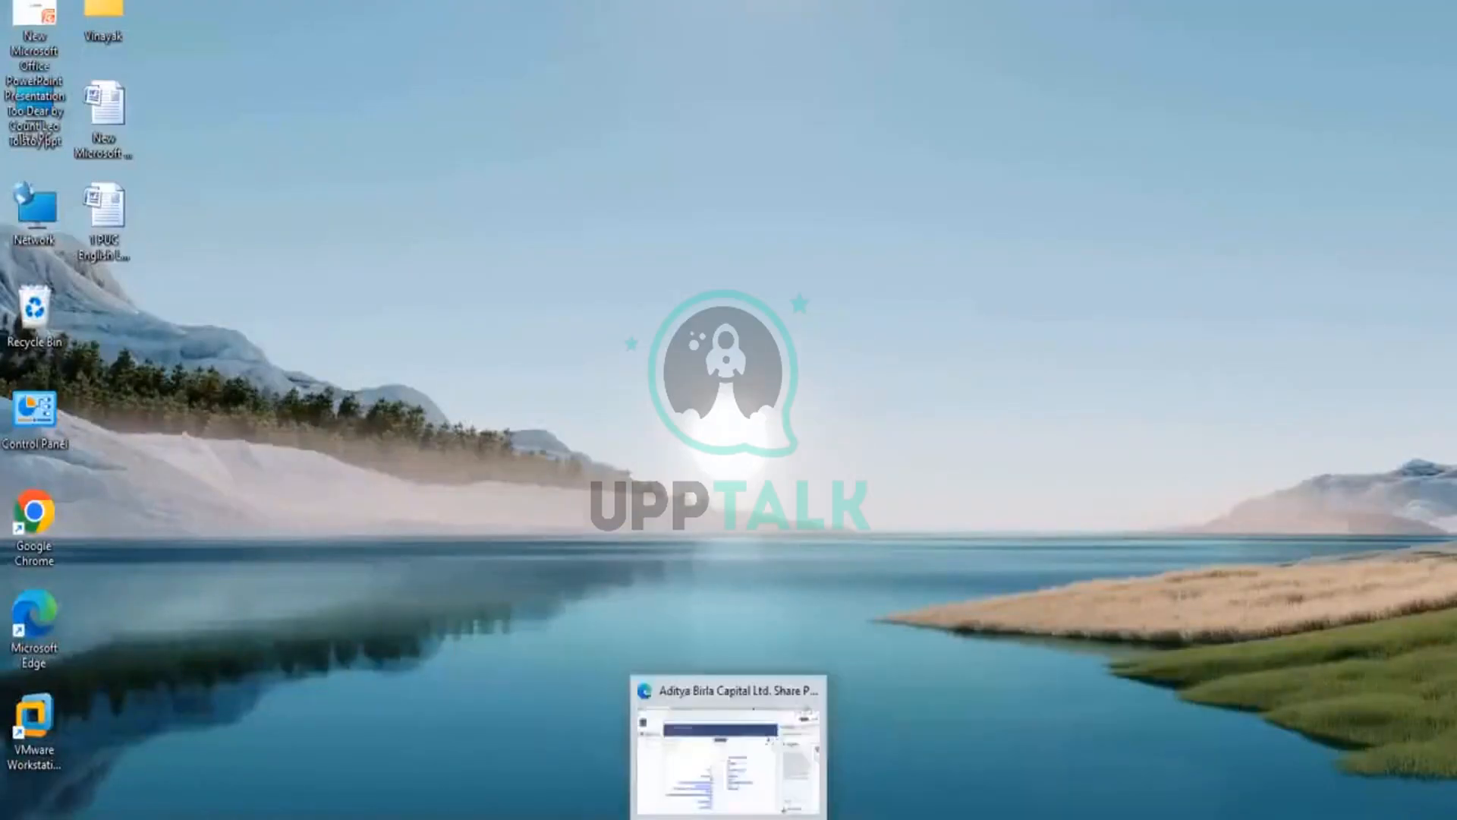
click(789, 793)
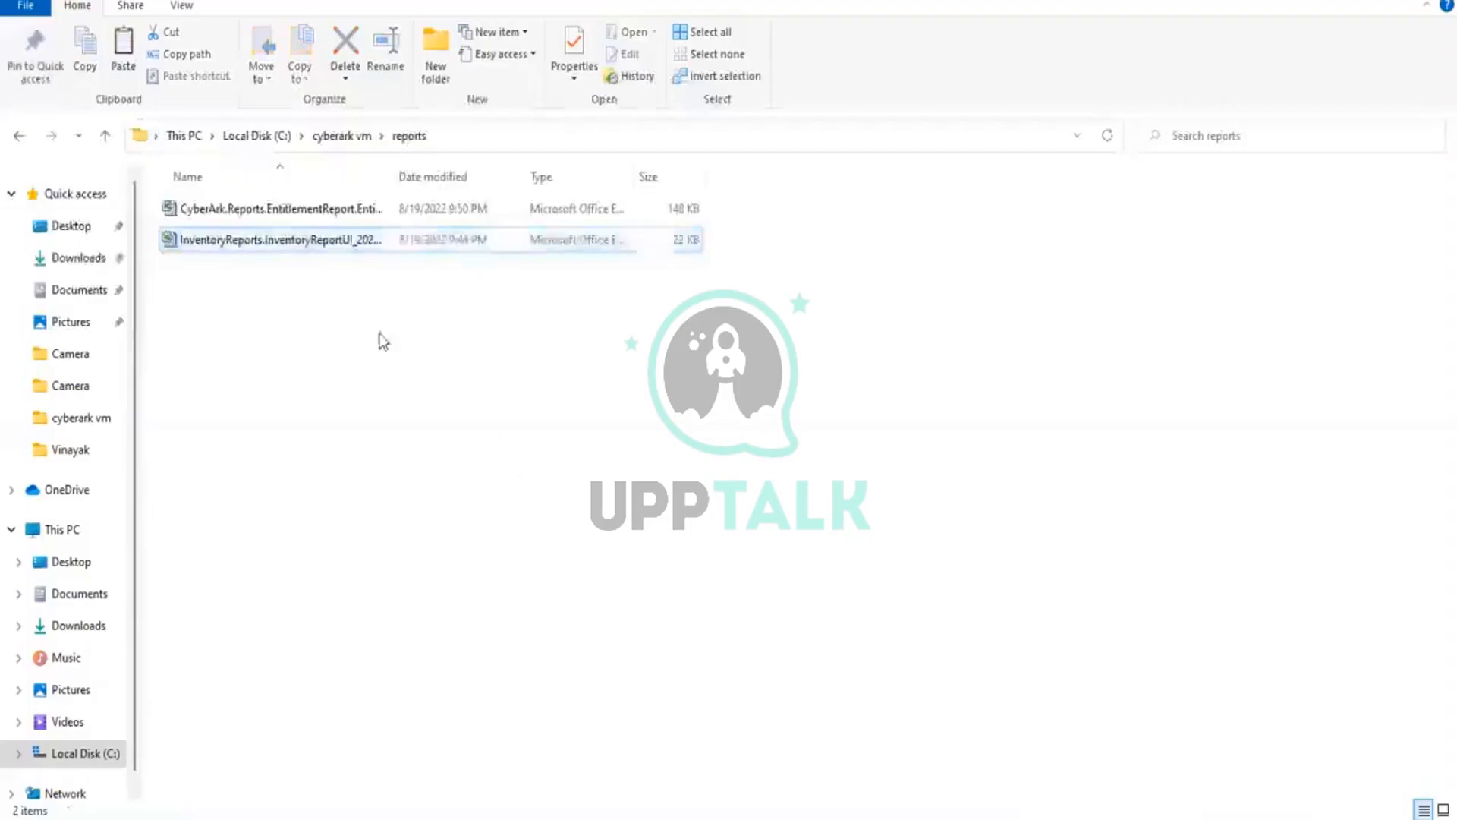
double_click(306, 211)
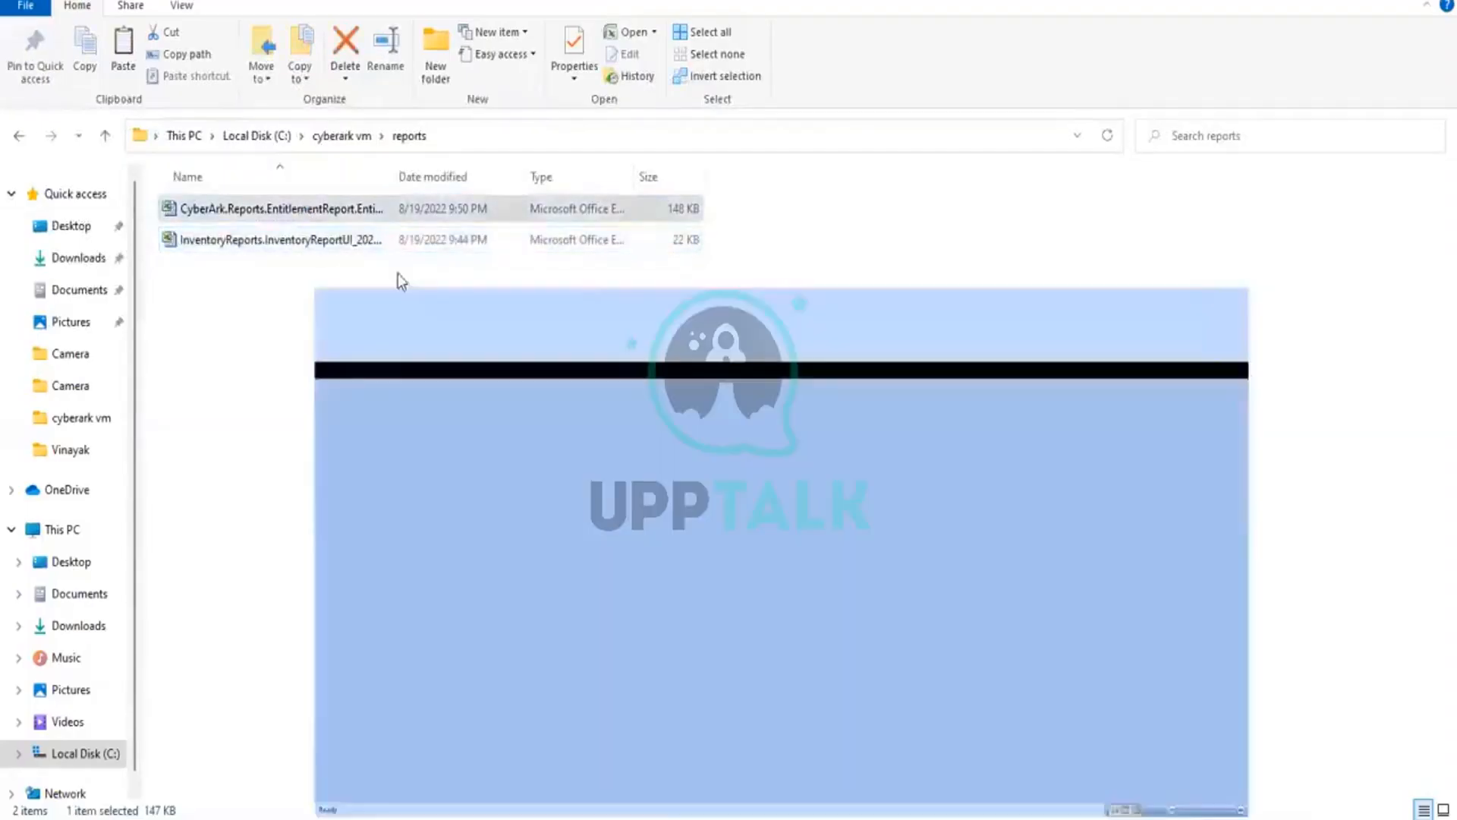
click(668, 456)
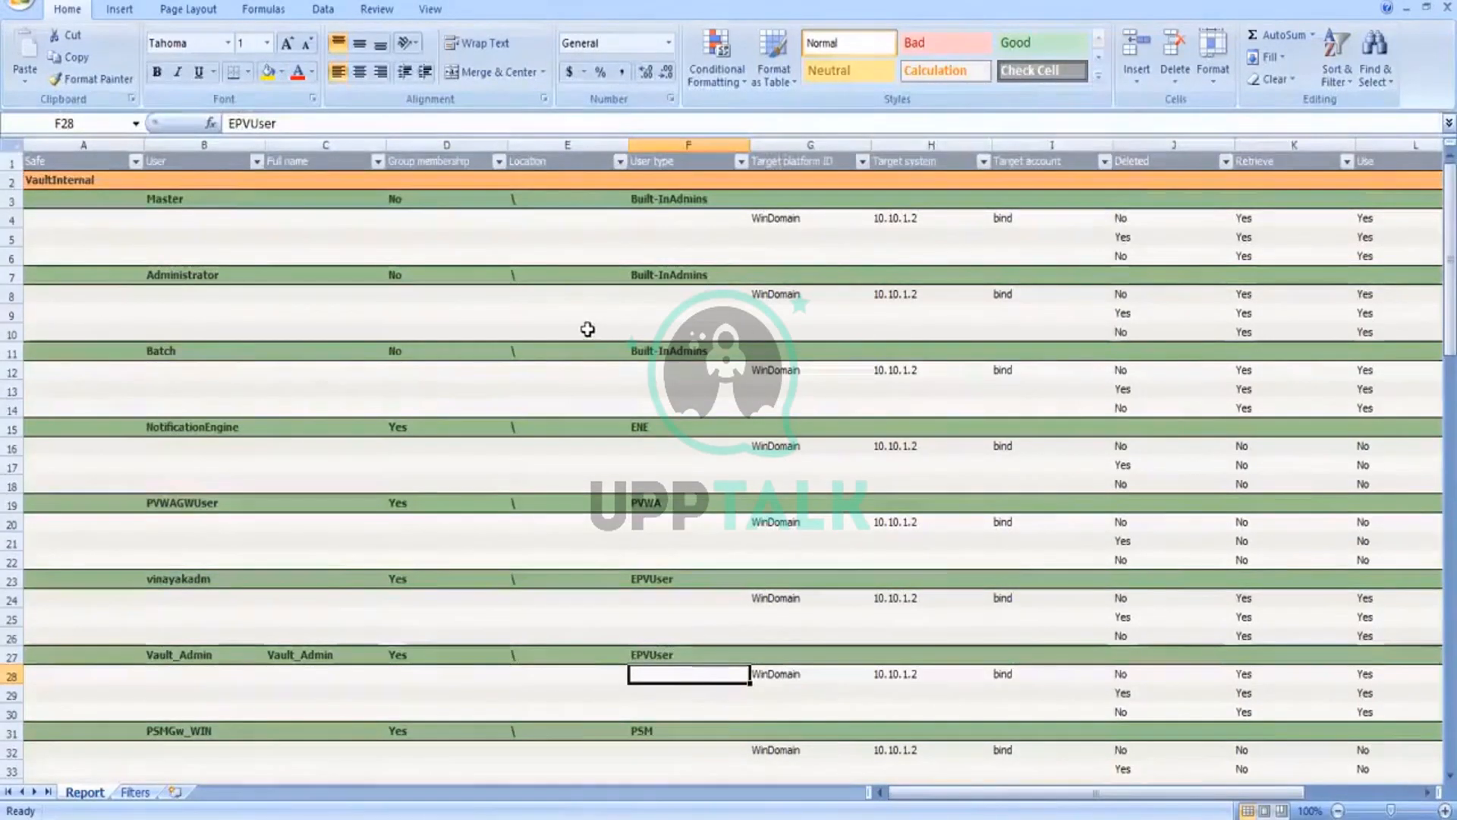
Step: Filter the Entitlement report's Safe column to show only SAFE1
scroll(588, 329, down, 2)
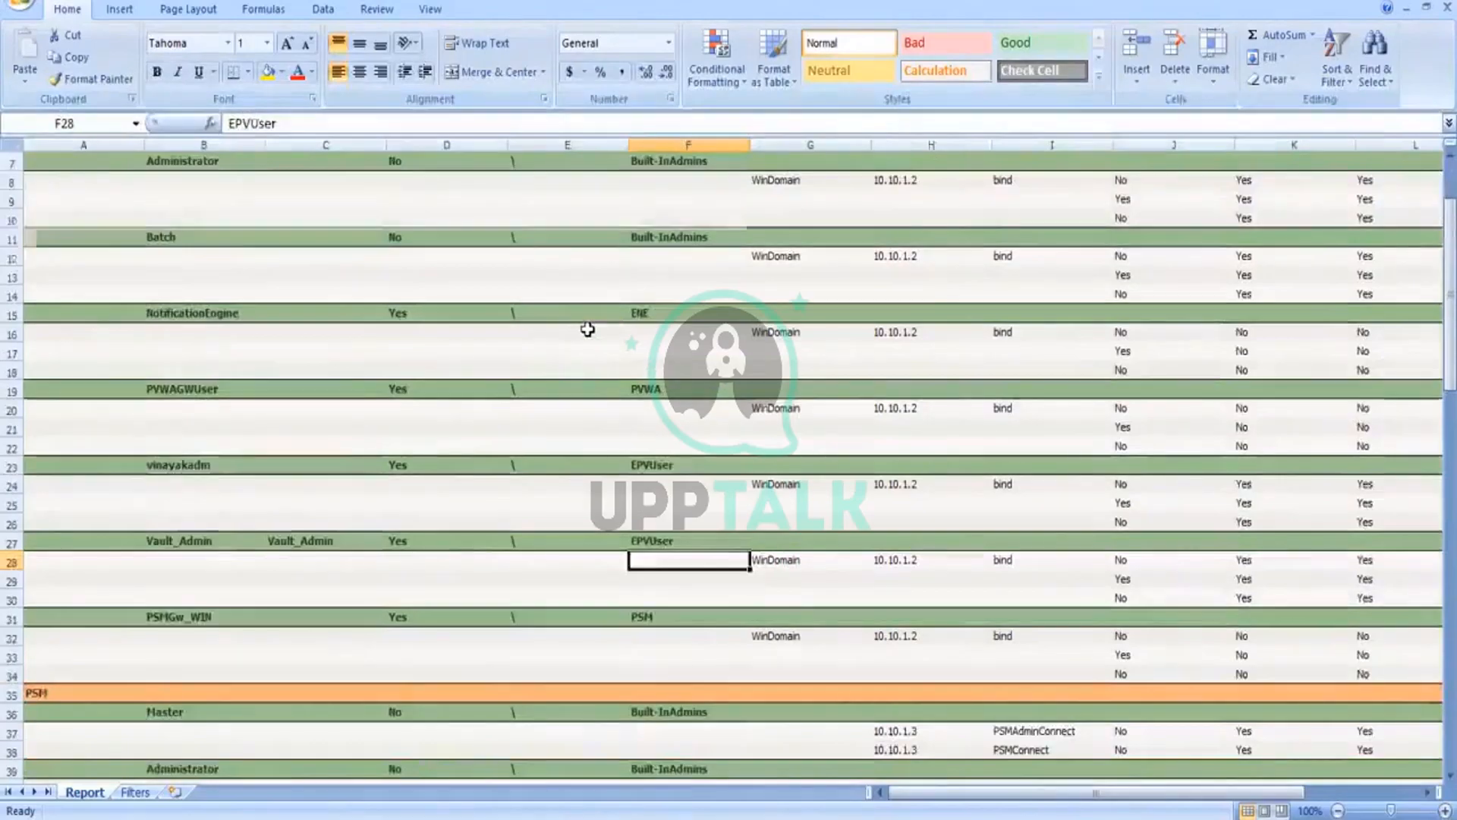
scroll(588, 328, up, 2)
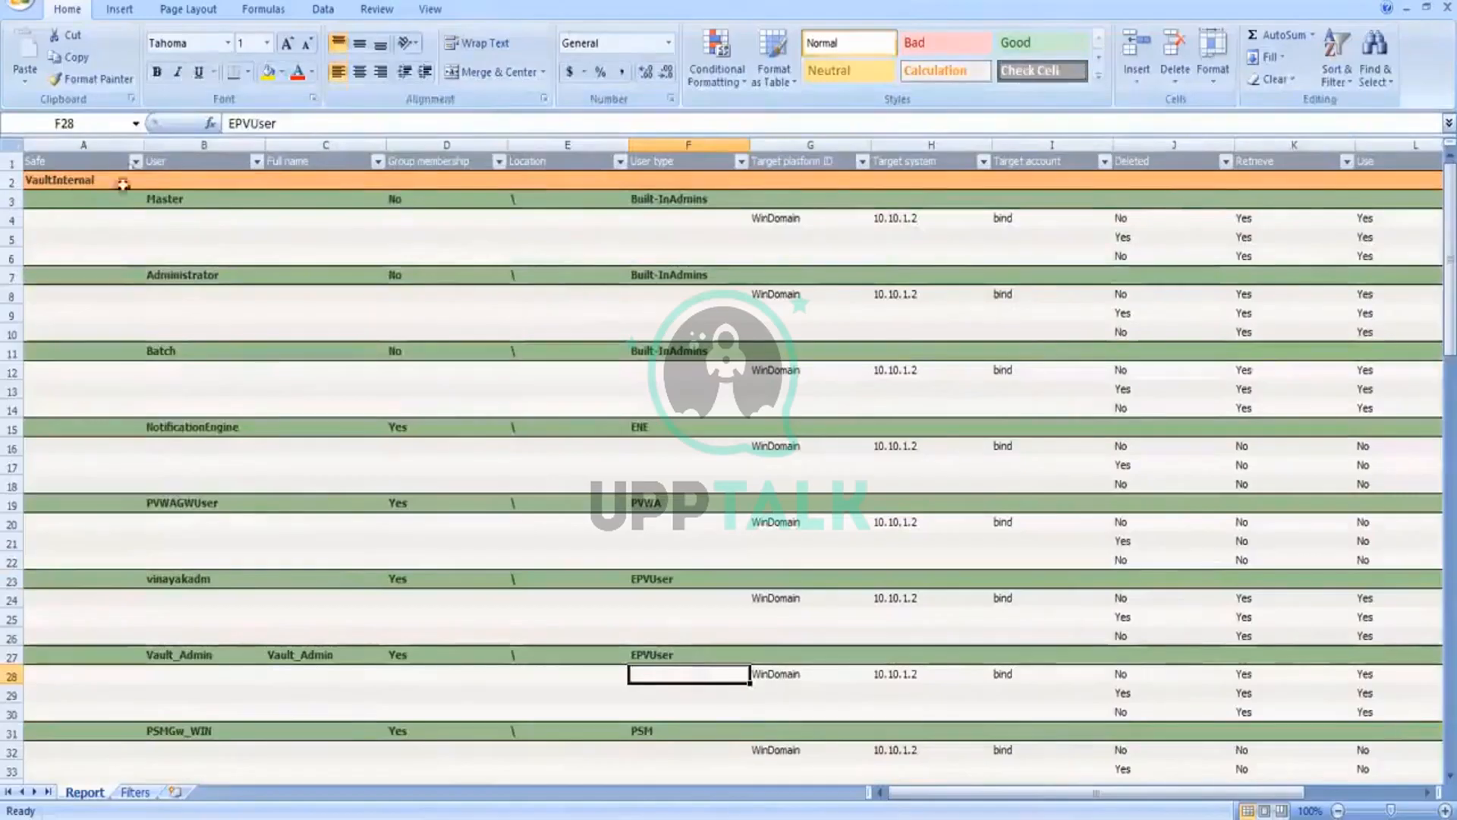
click(135, 162)
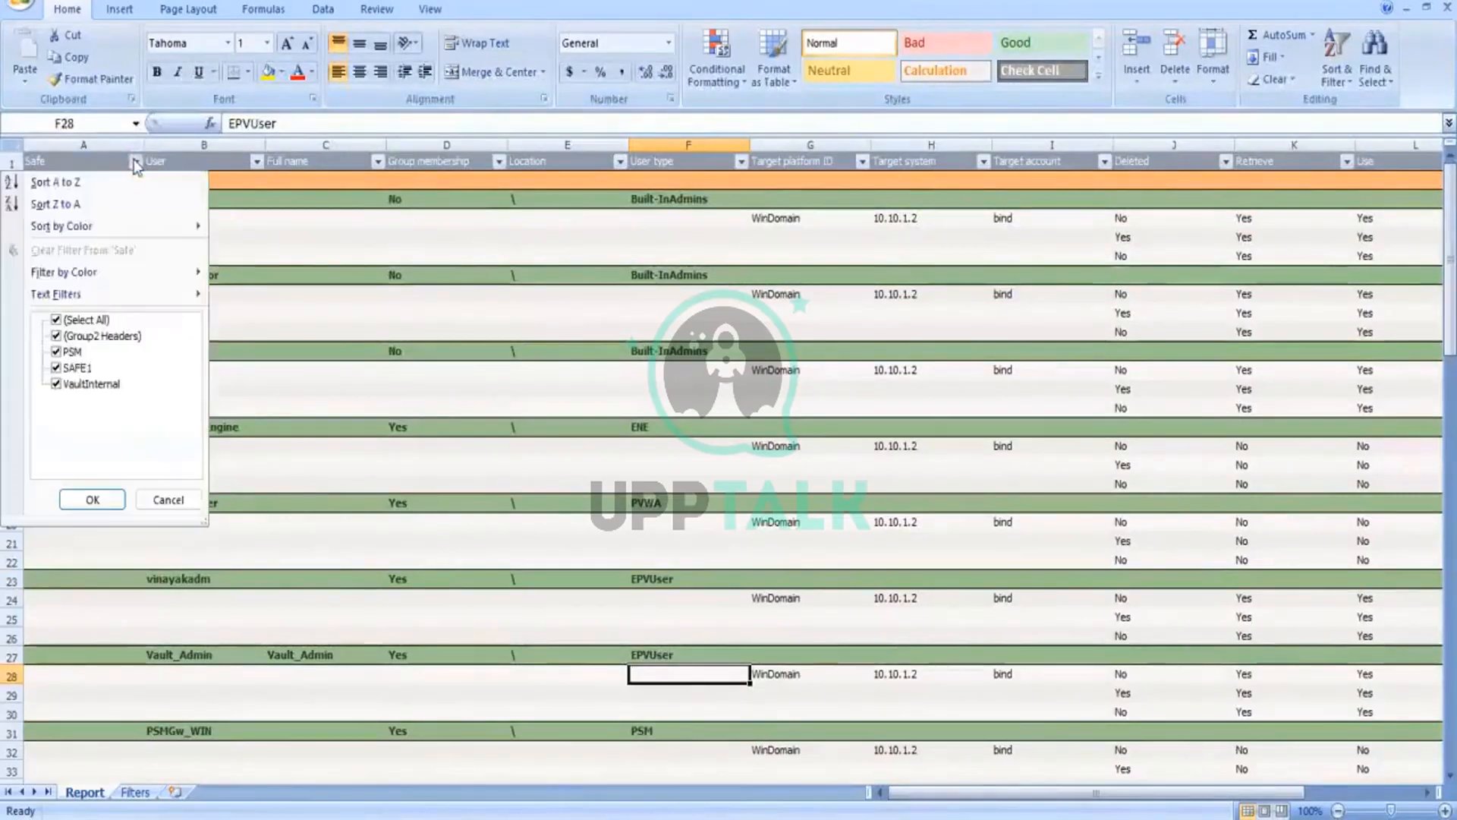
click(56, 320)
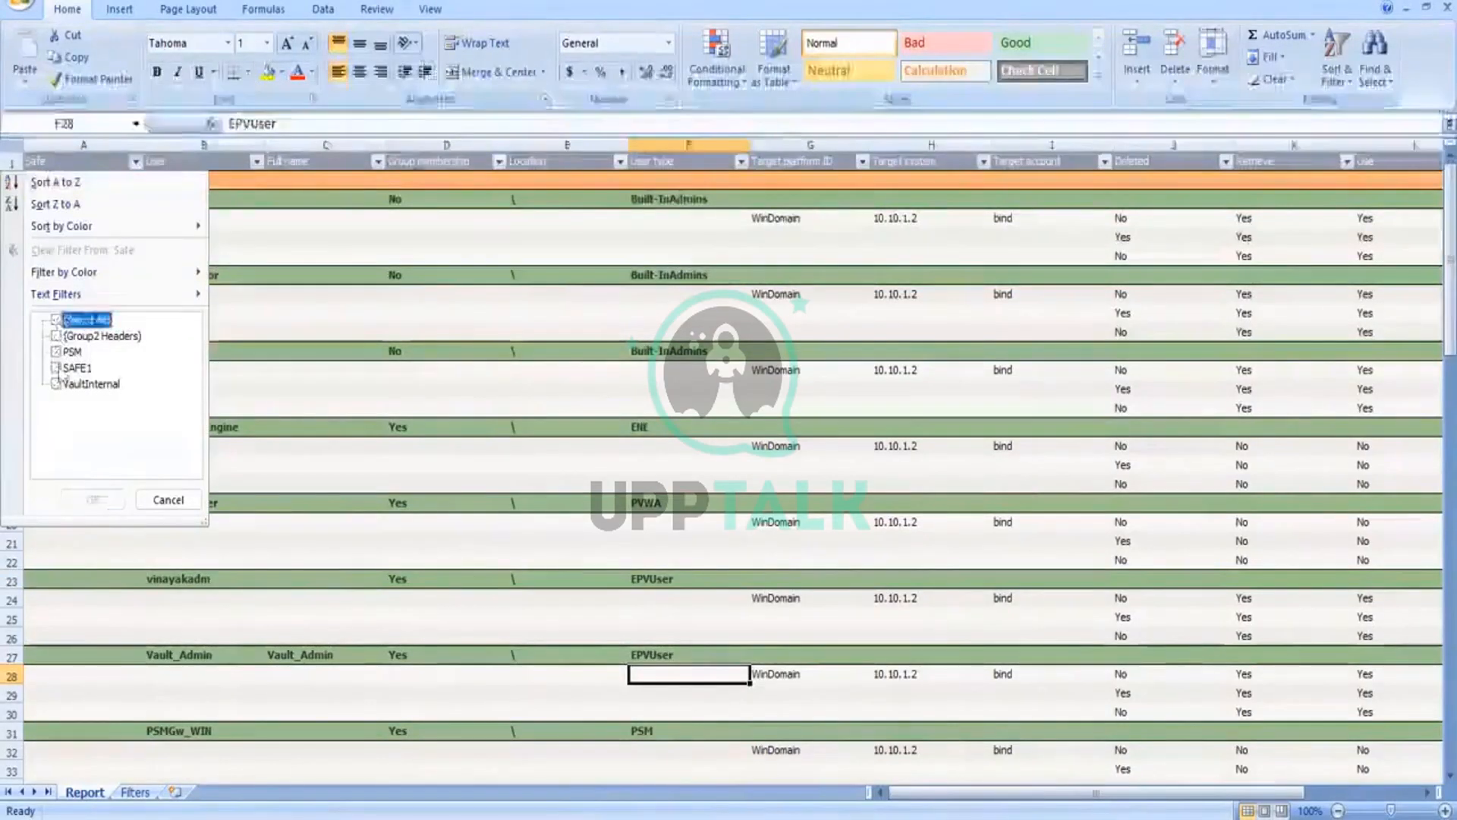
click(56, 367)
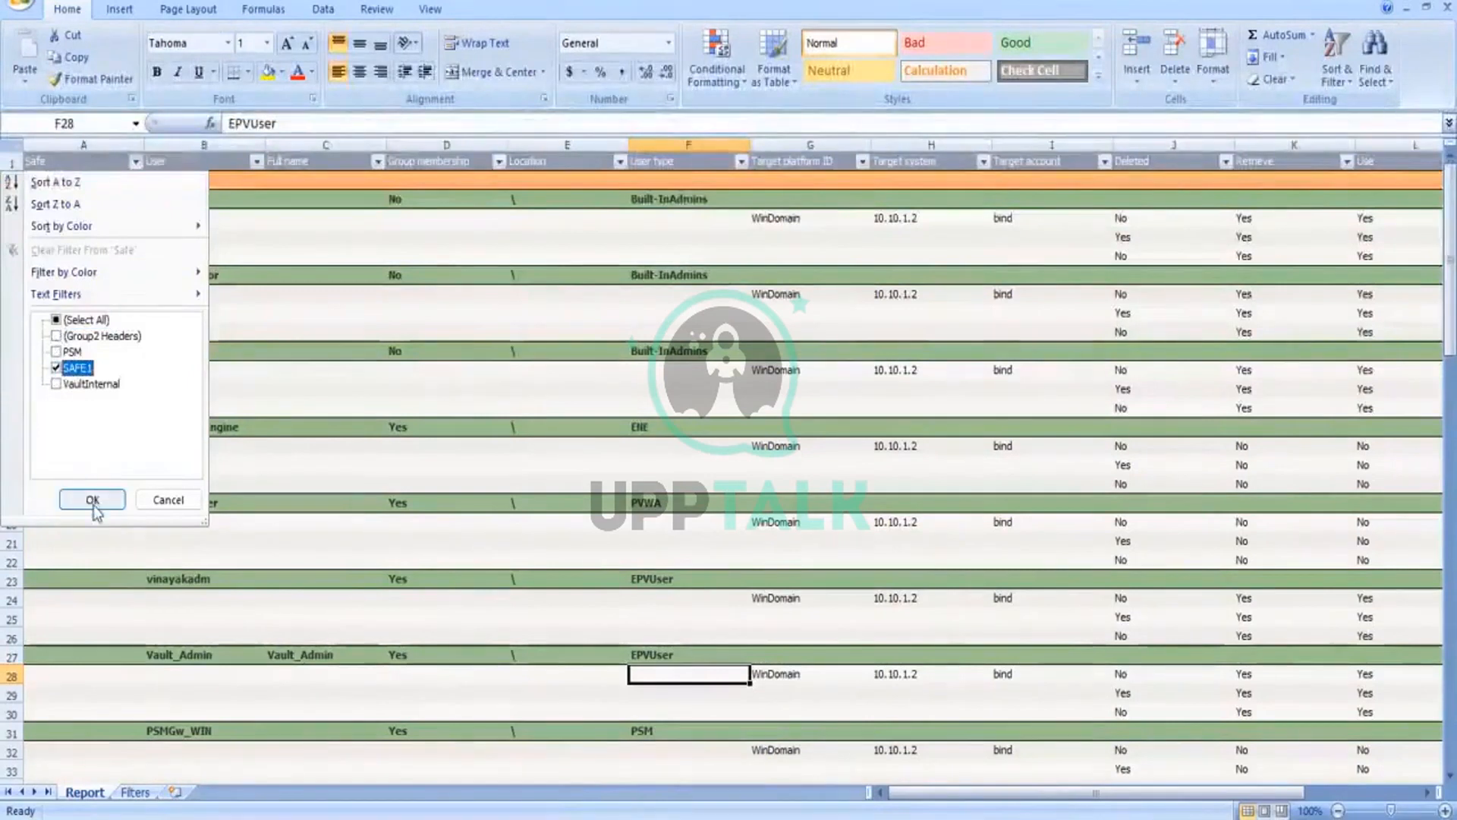
click(92, 499)
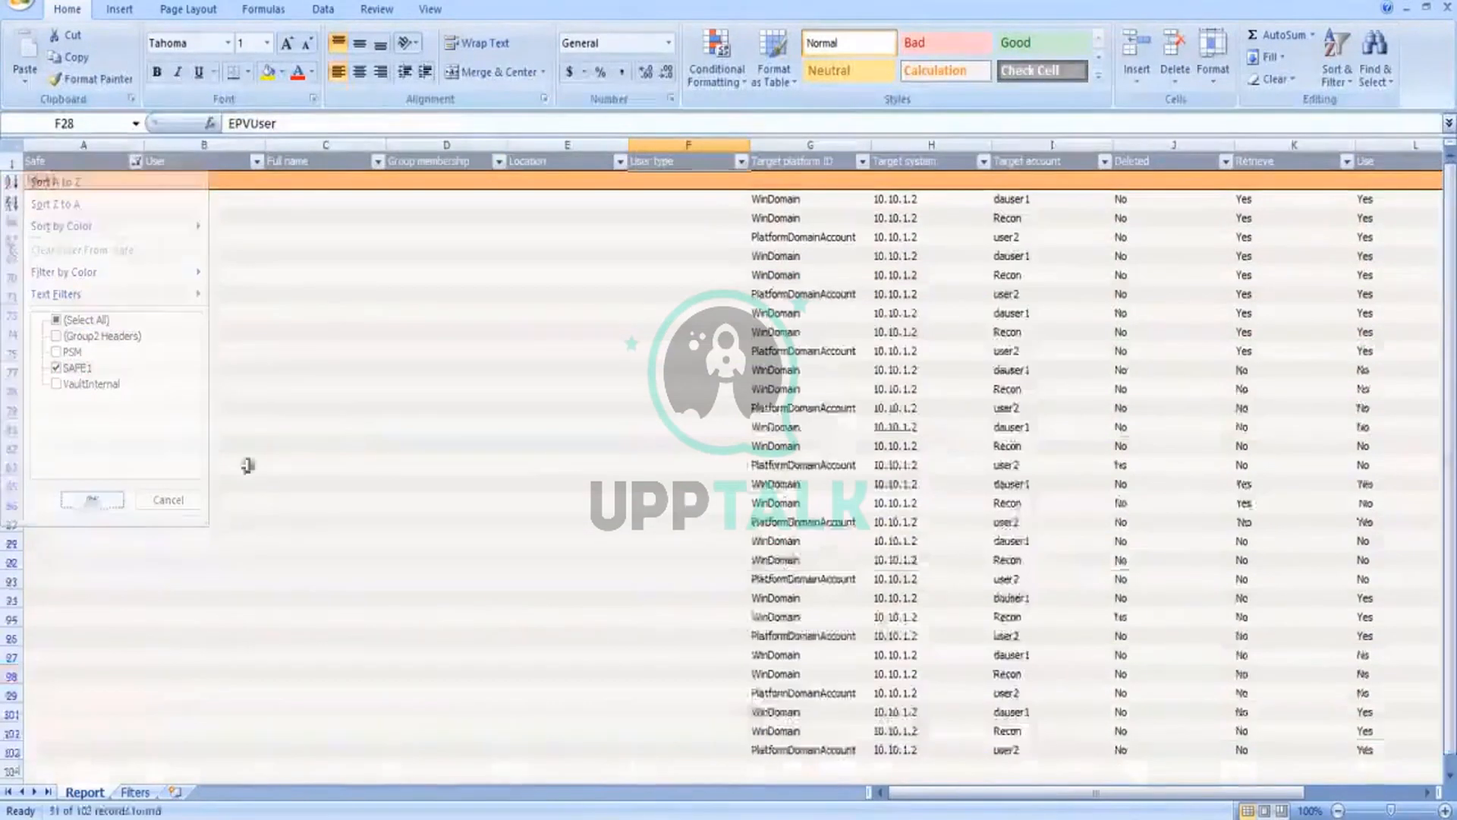
Step: Examine the cell contents across row 65, from the Safe column to Target platform ID
click(368, 351)
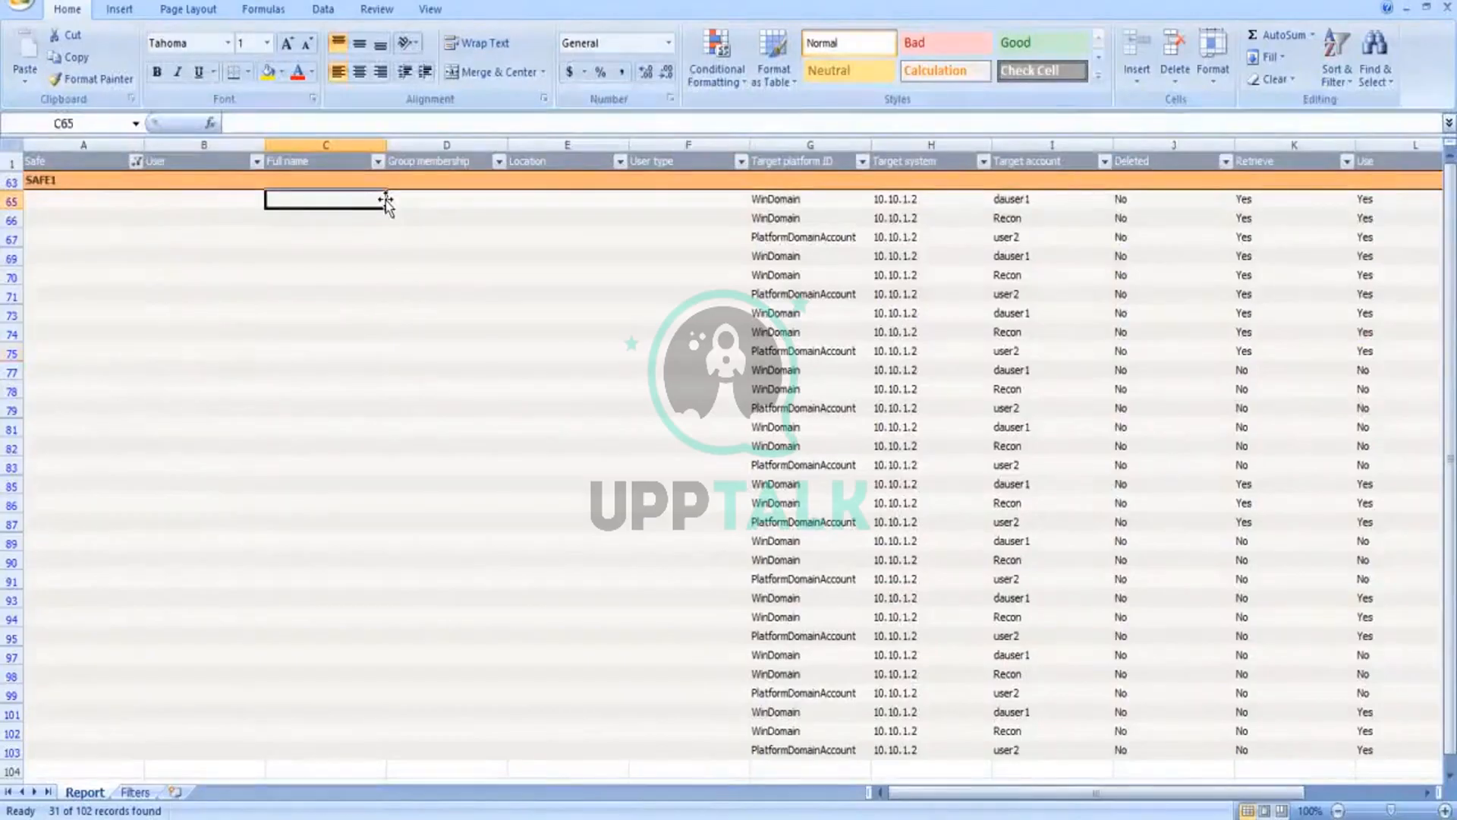
key(Right)
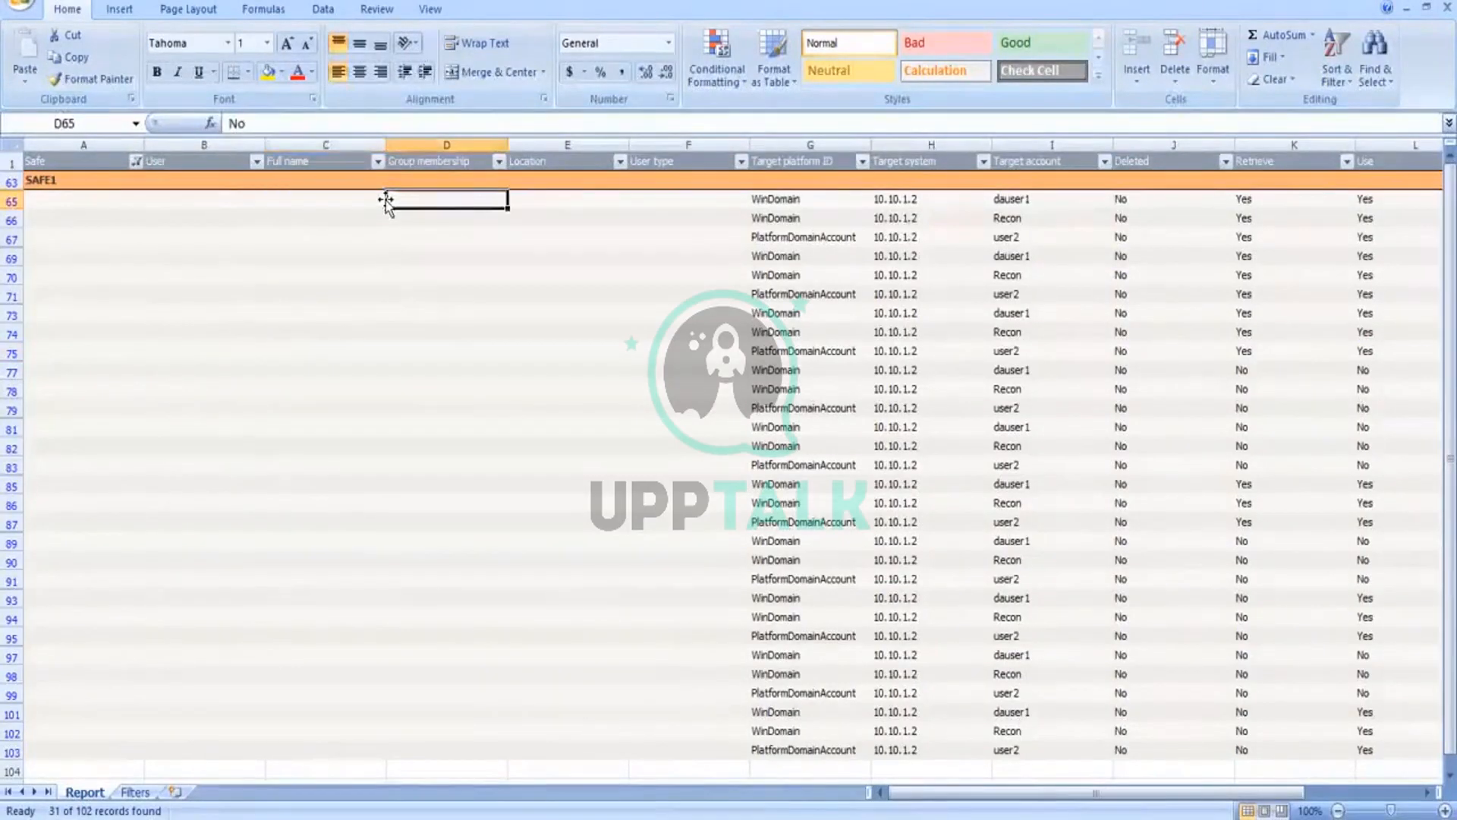
key(Left)
key(Home)
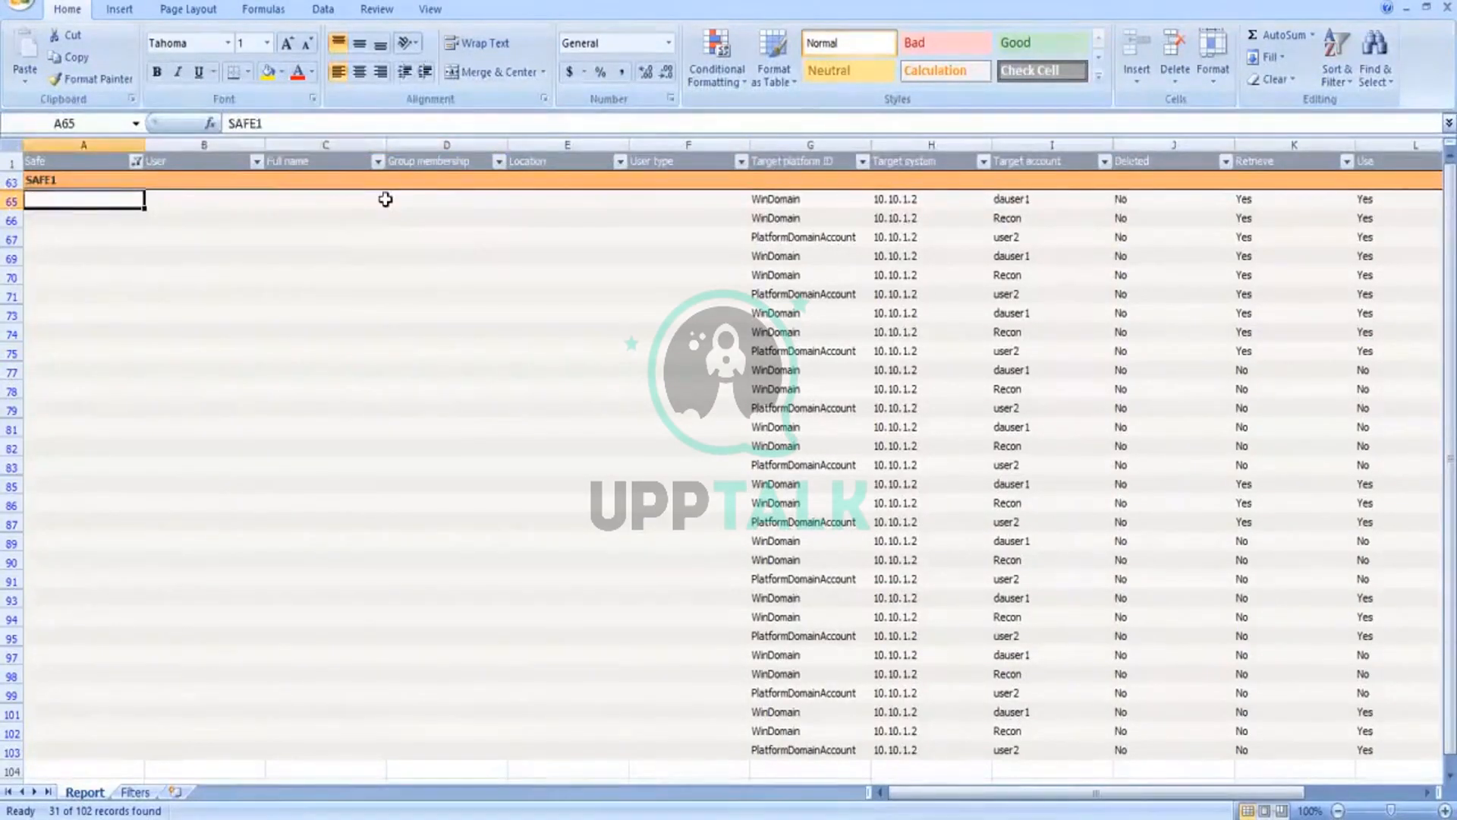
key(Right)
key(Right)
key(Right)
key(Right)
key(Right)
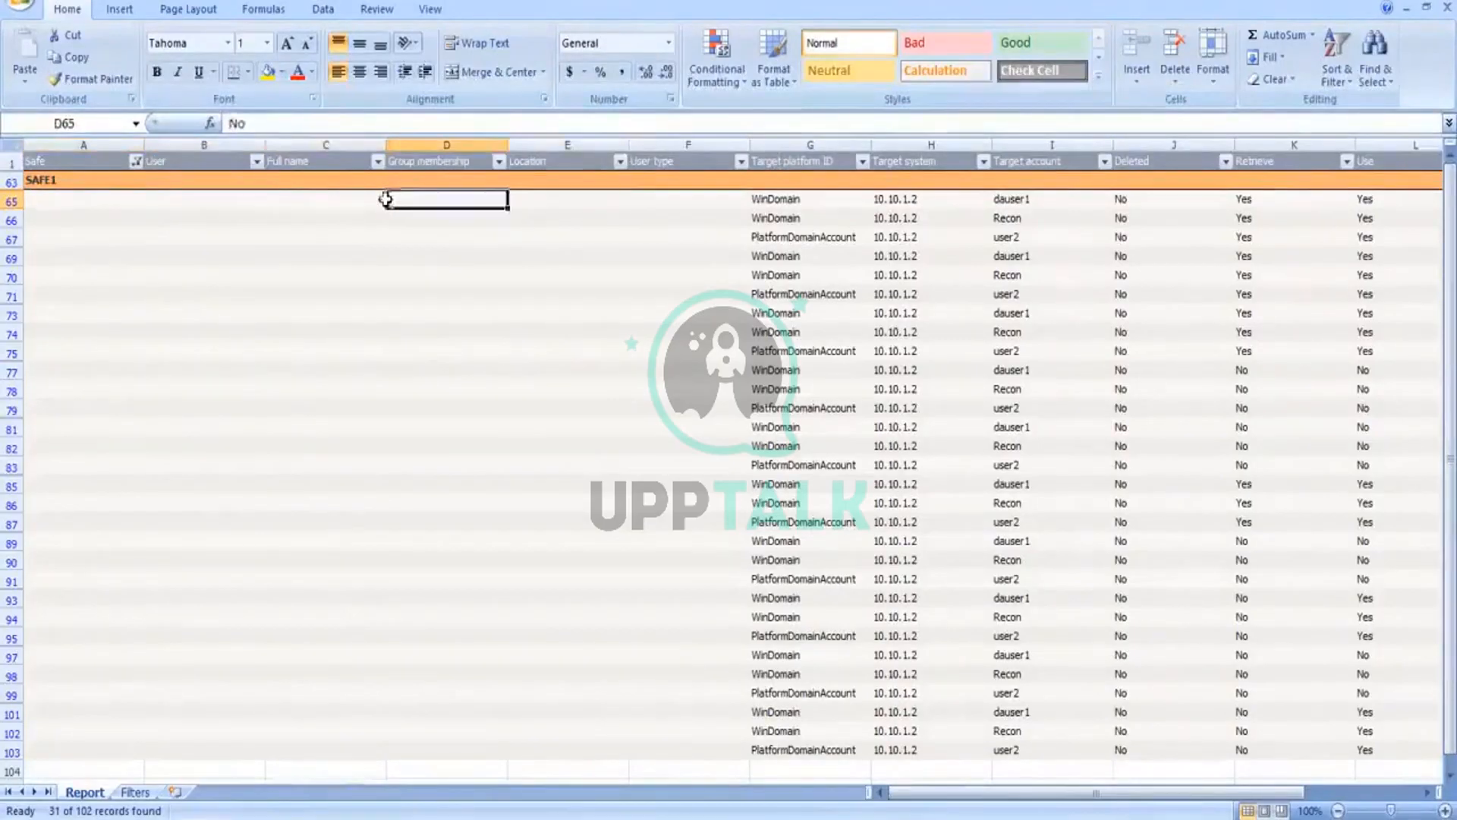
key(Right)
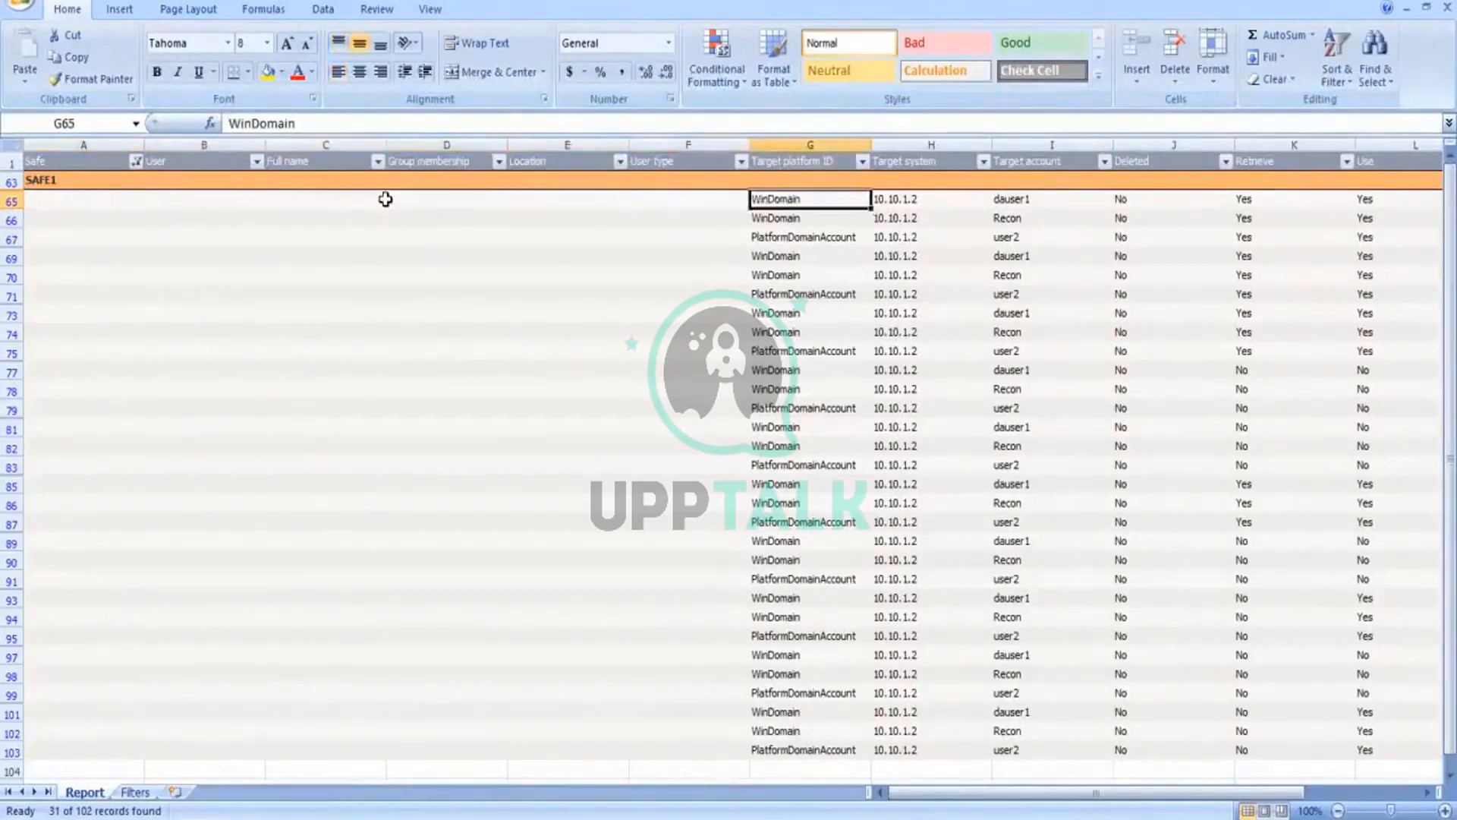
key(Left)
key(Left)
key(Left)
key(Left)
key(Left)
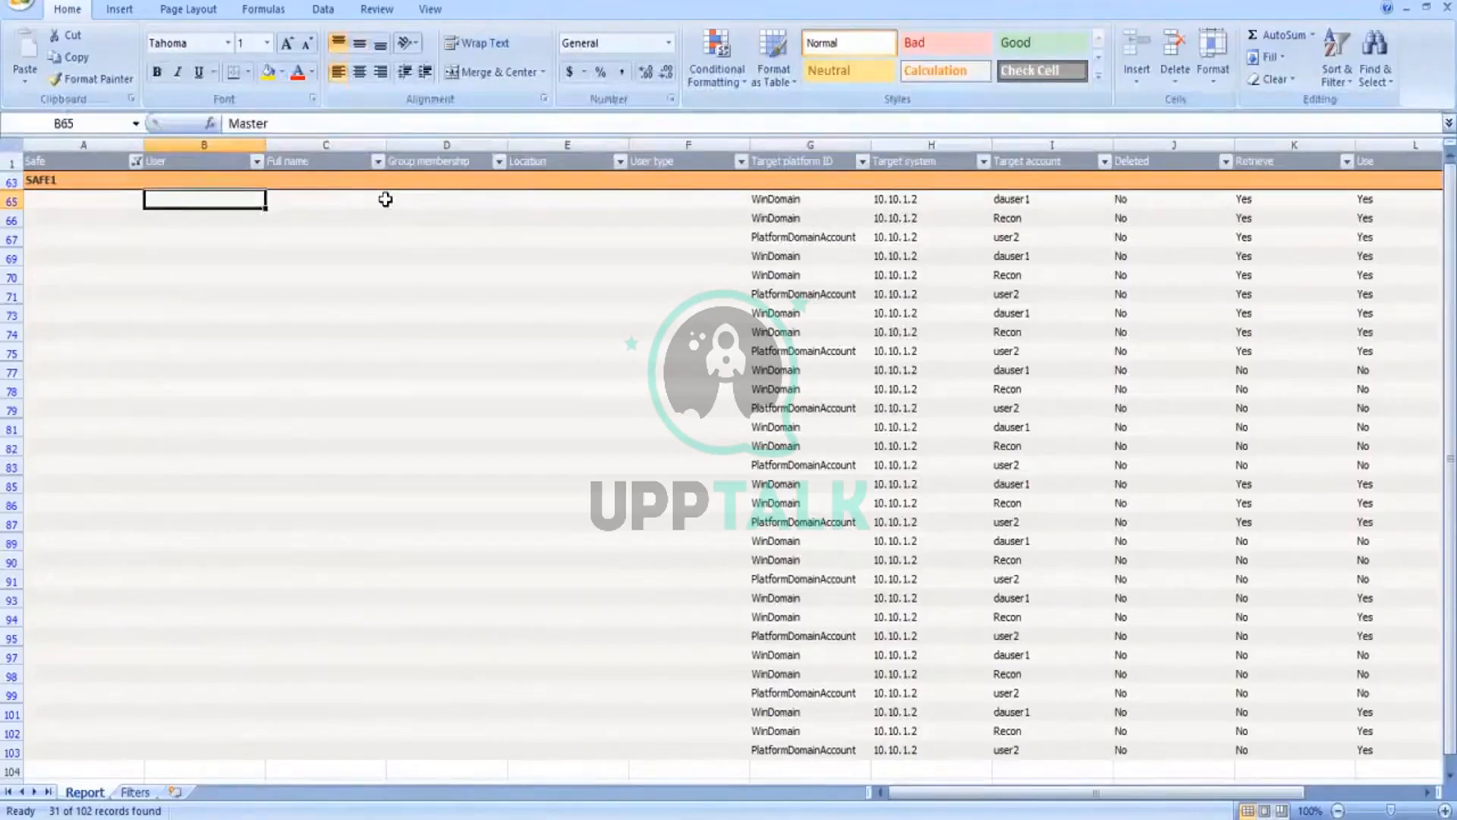
Step: Examine the hidden User column values down through the filtered SAFE1 rows and back to the header
key(Up)
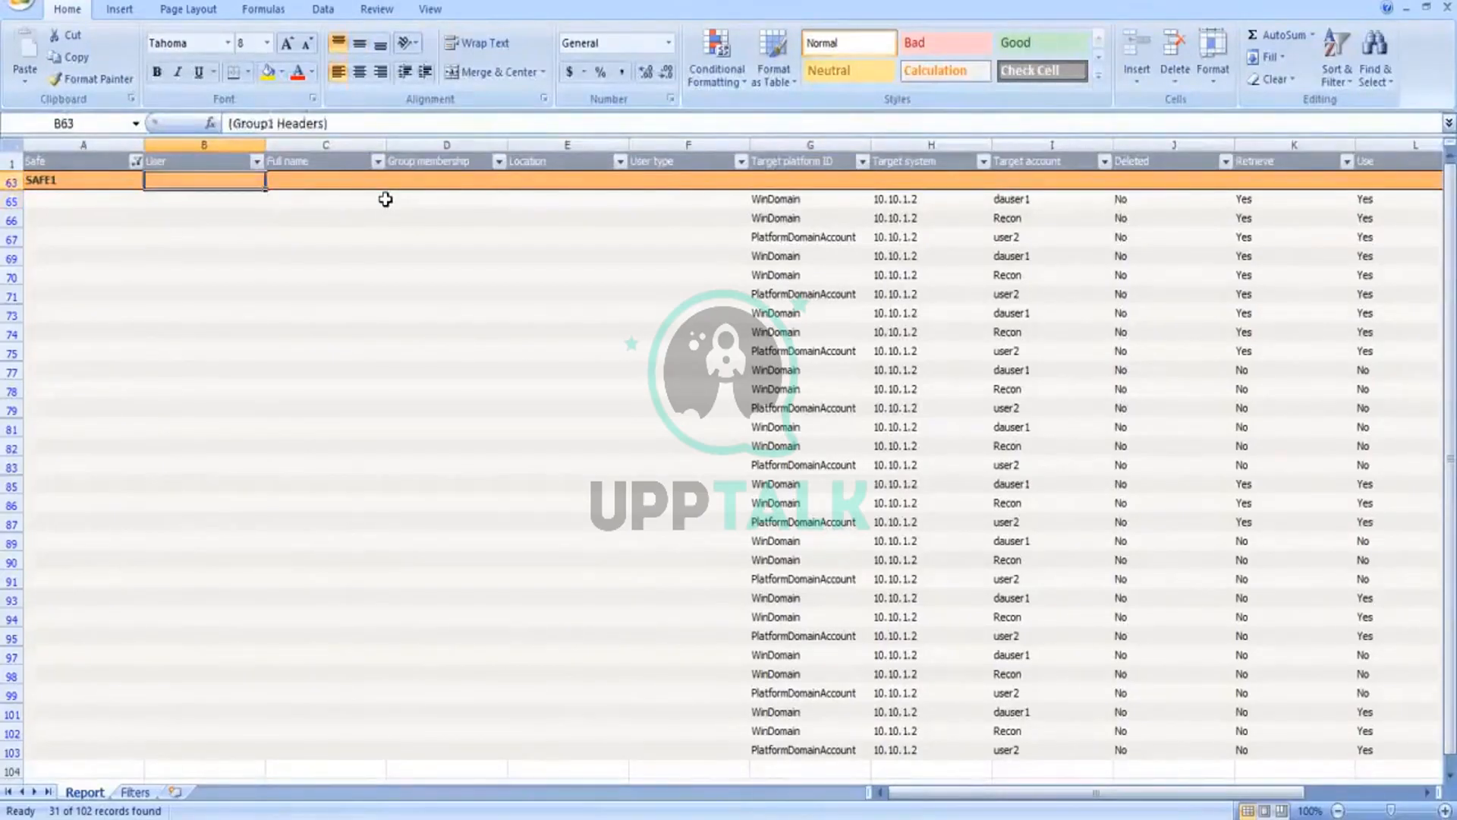
key(Down)
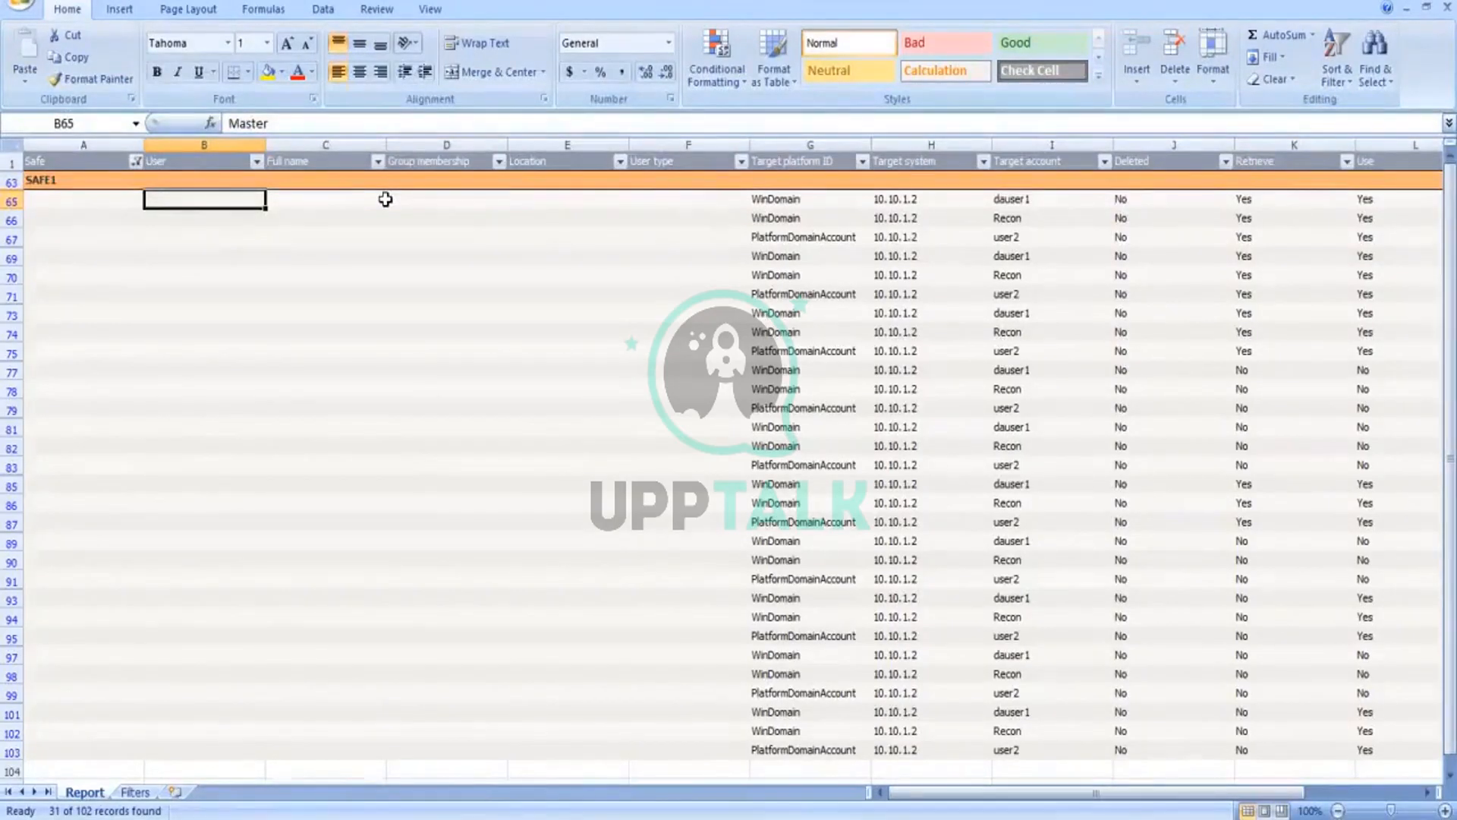
key(Down)
key(Down)
key(Down)
key(Down)
key(Down)
key(Down)
key(Down)
key(Down)
key(Down)
key(Down)
key(Down)
key(Down)
key(Down)
key(Down)
key(Down)
key(Down)
key(Down)
key(Down)
key(Down)
key(Down)
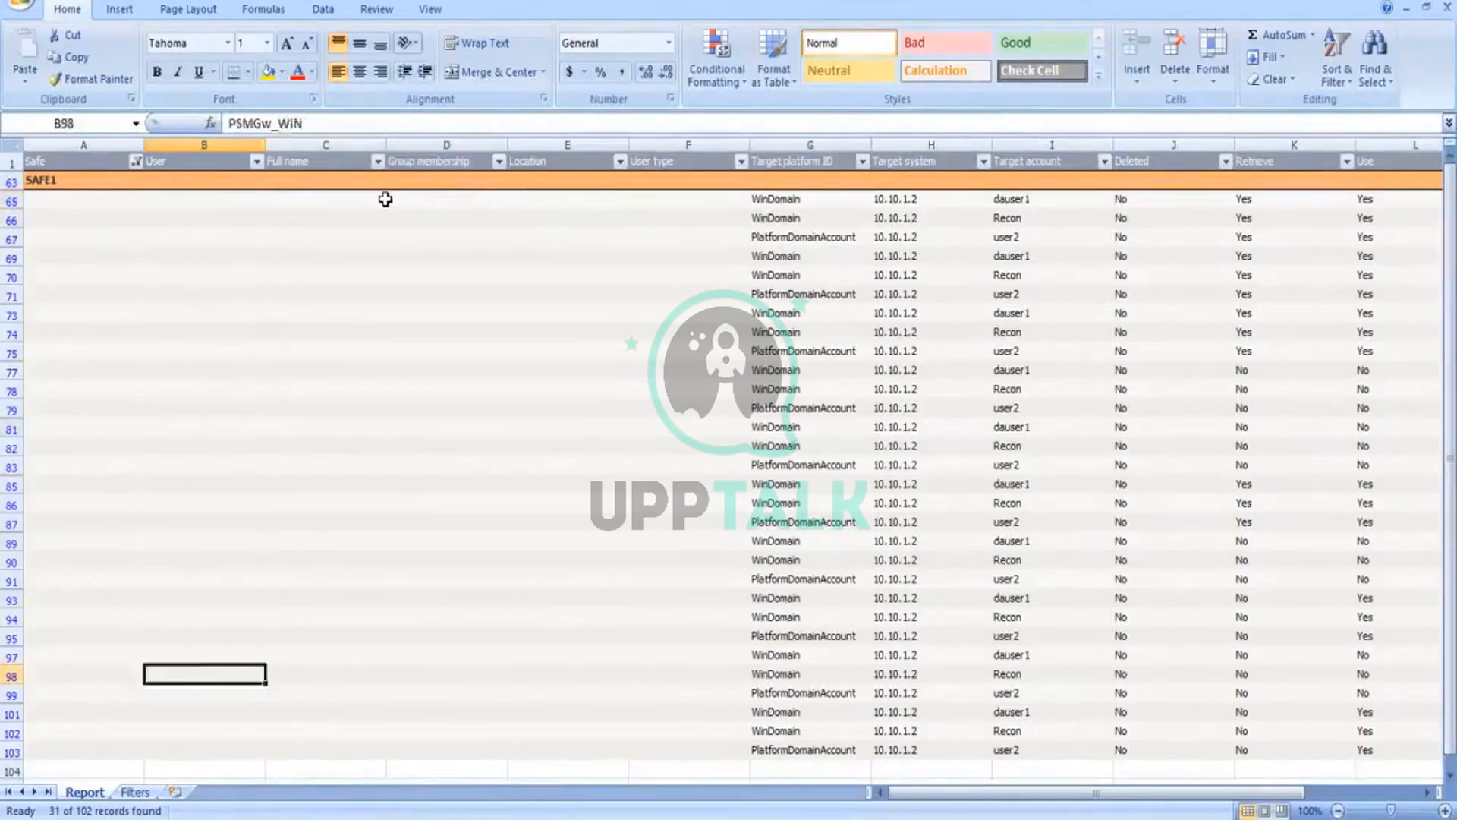
key(Down)
key(Down)
key(Down)
key(Down)
key(Down)
key(Down)
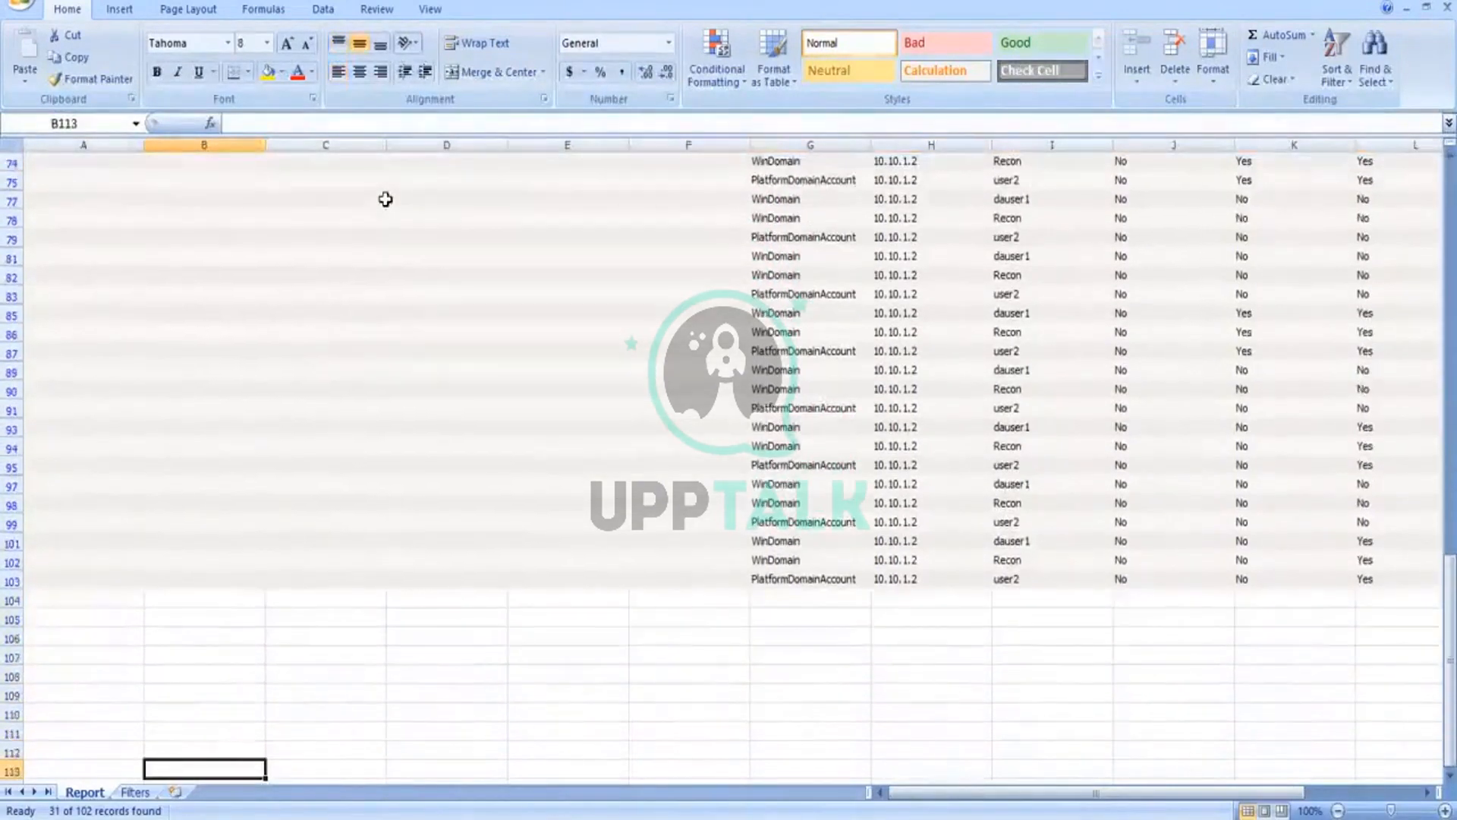
key(Down)
key(Up)
key(Up)
key(Up)
key(Up)
key(Up)
key(Up)
key(Up)
key(Up)
key(Up)
key(Up)
key(Up)
key(Up)
key(Up)
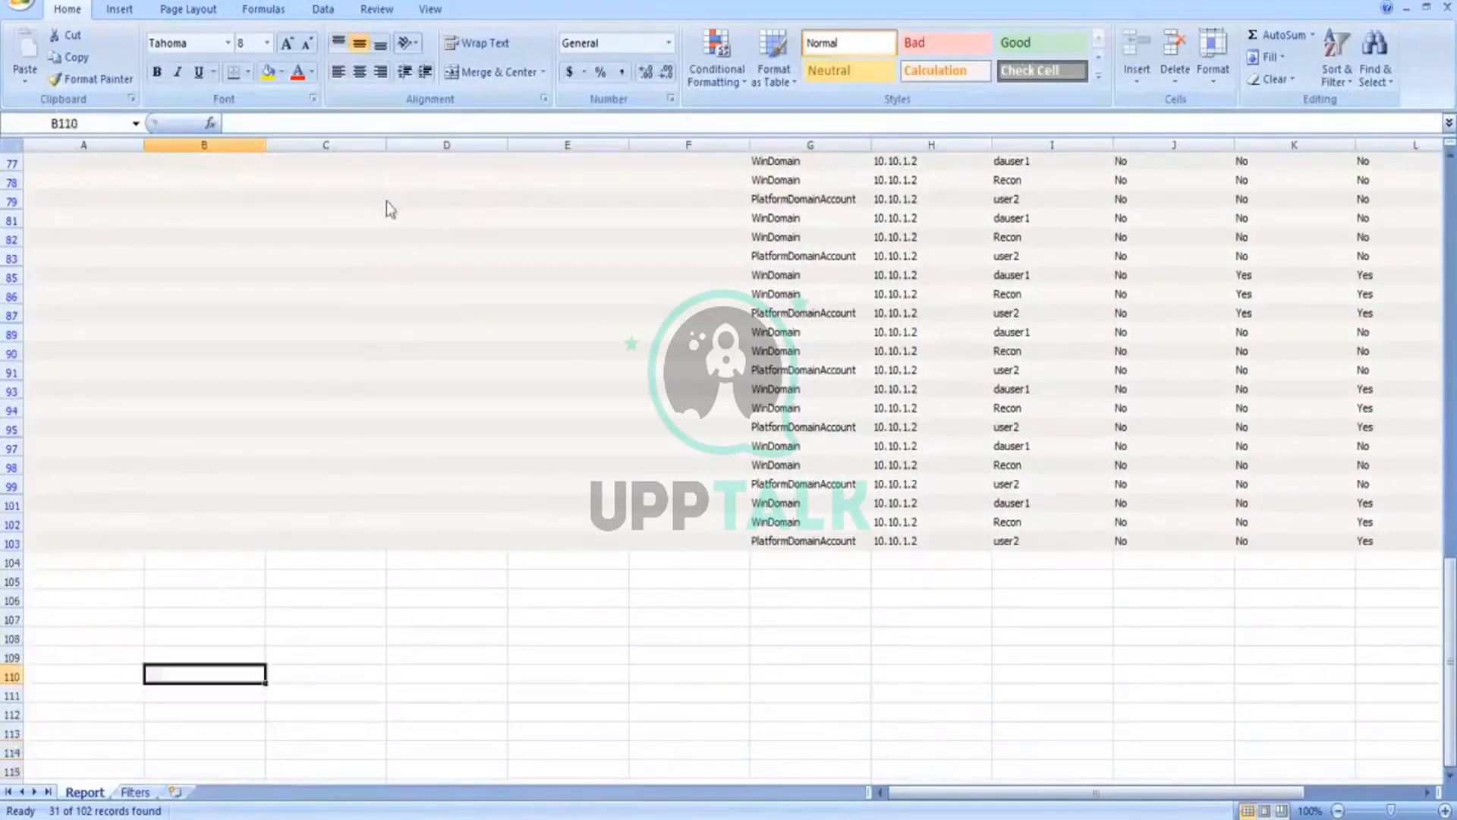
key(Up)
key(Up)
key(Up)
key(Up)
key(Up)
key(Up)
key(Up)
key(Up)
key(Up)
key(Up)
key(Up)
key(Up)
key(Up)
key(Up)
key(Up)
key(Up)
key(Up)
key(Up)
key(Up)
key(Up)
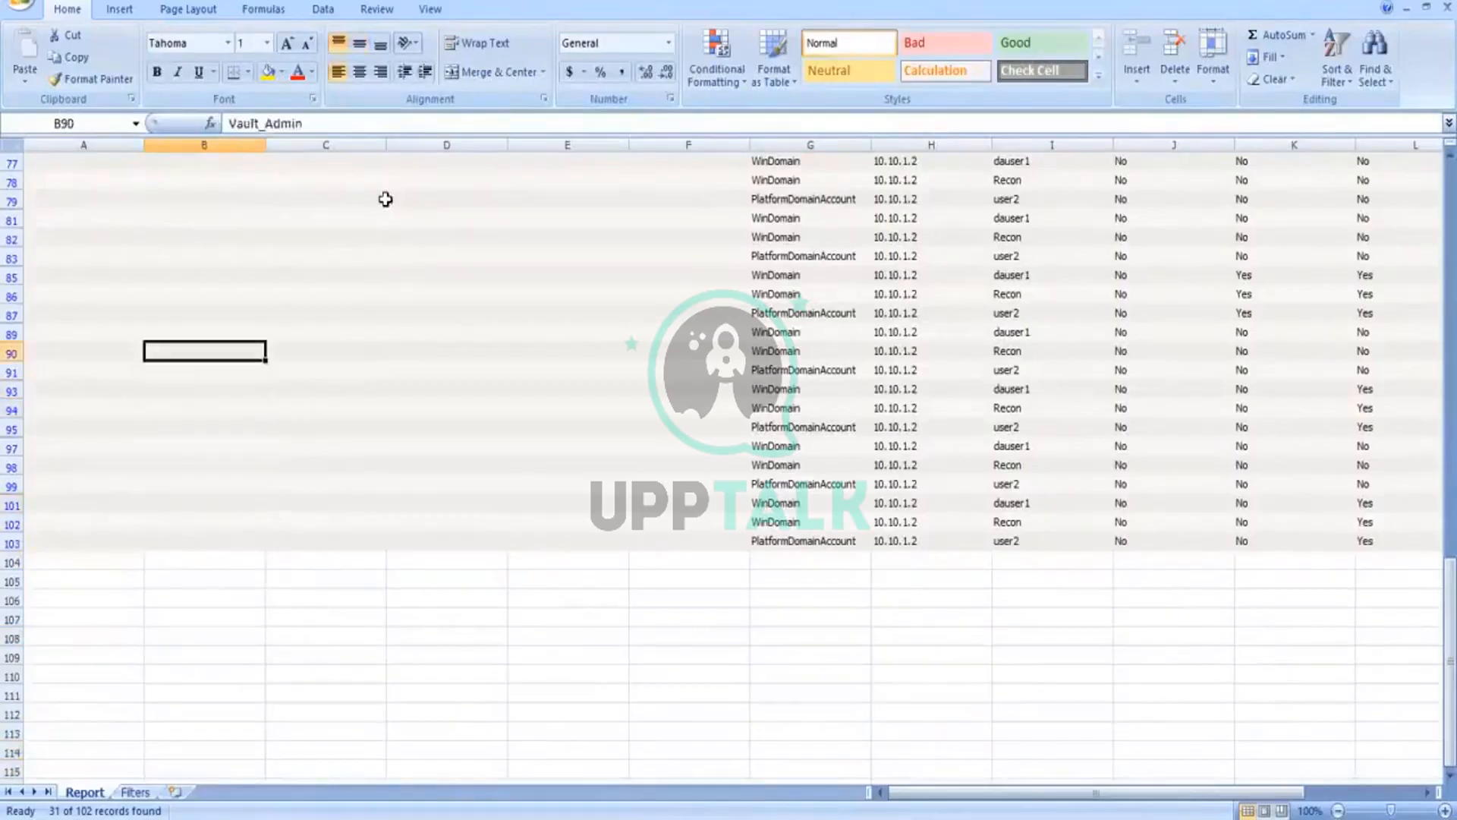
key(Up)
key(Up)
key(Up)
key(Up)
key(Up)
key(Up)
key(Up)
key(Up)
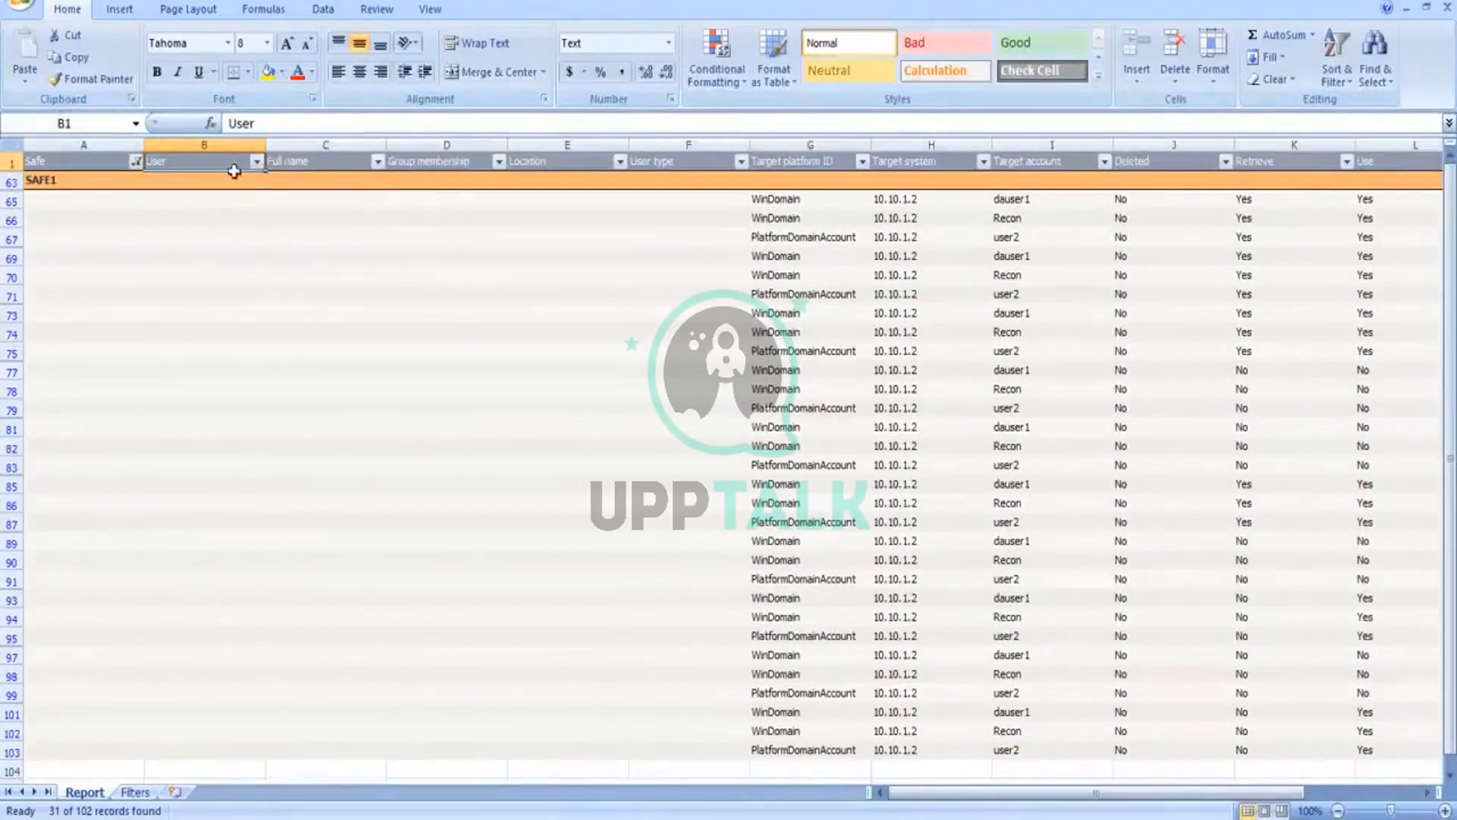
Step: Review the filter choices of the User and Safe columns without changing either filter
click(257, 160)
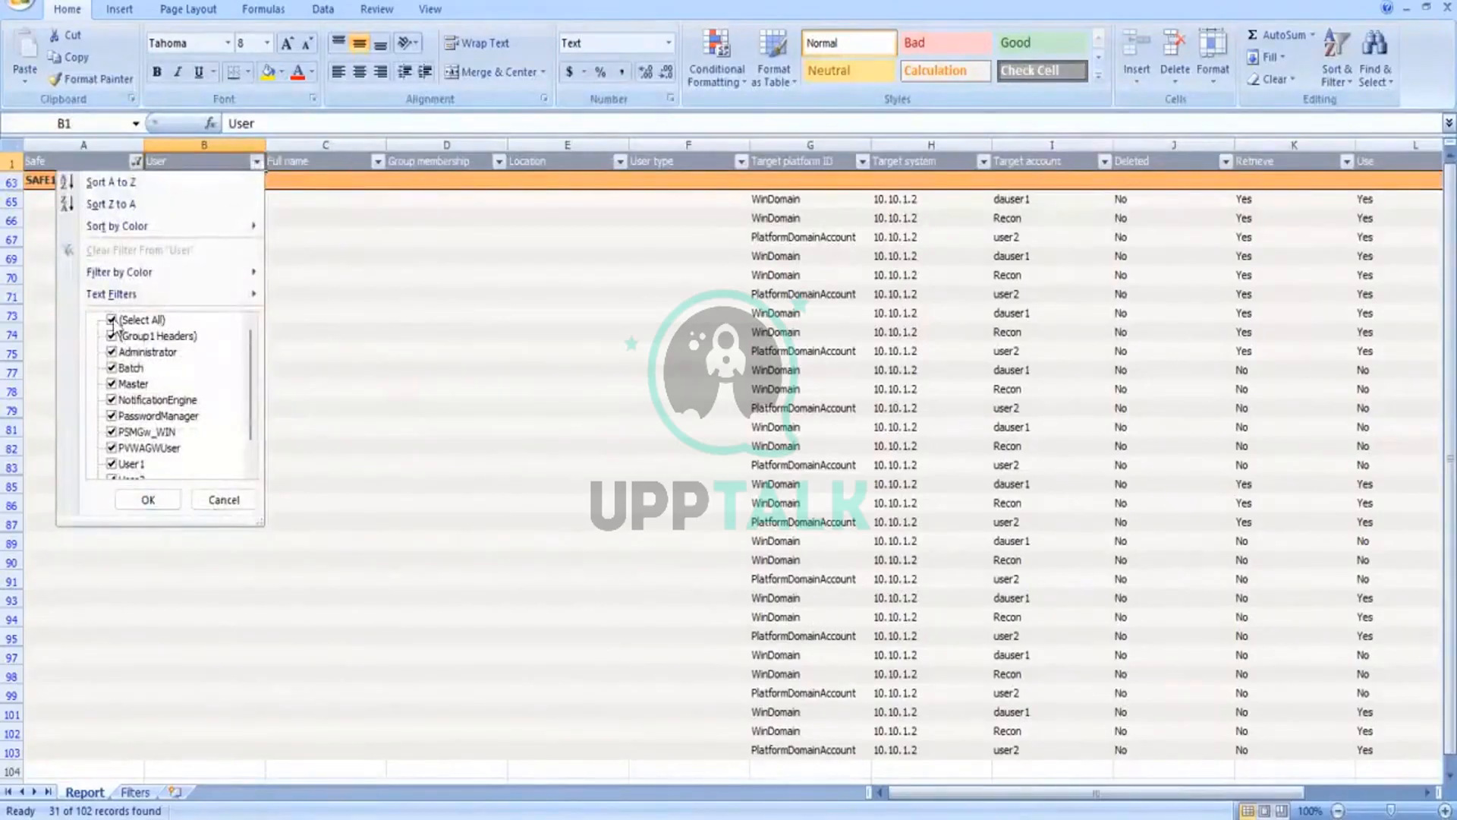
click(710, 444)
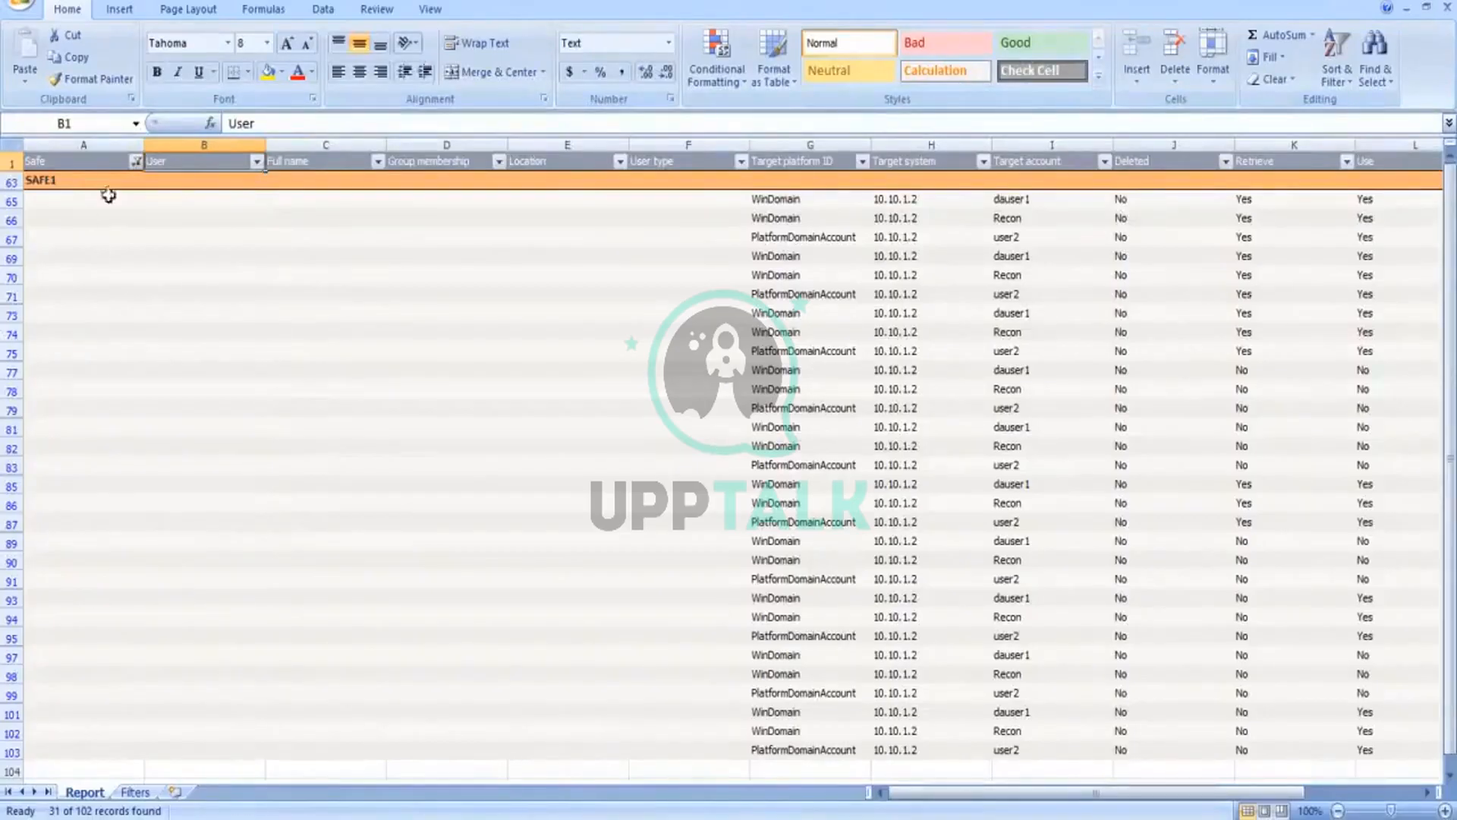
click(135, 161)
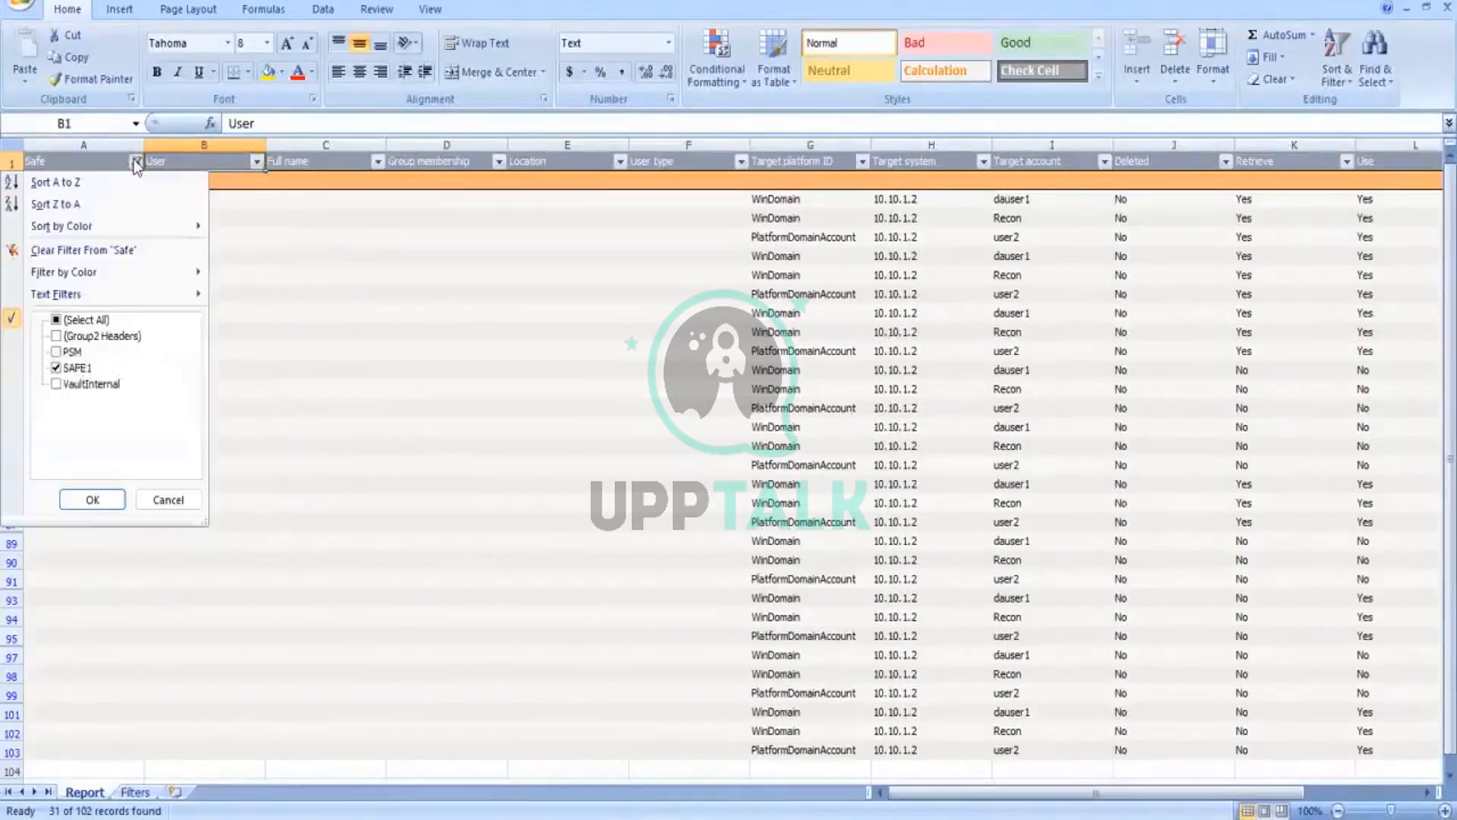
click(494, 390)
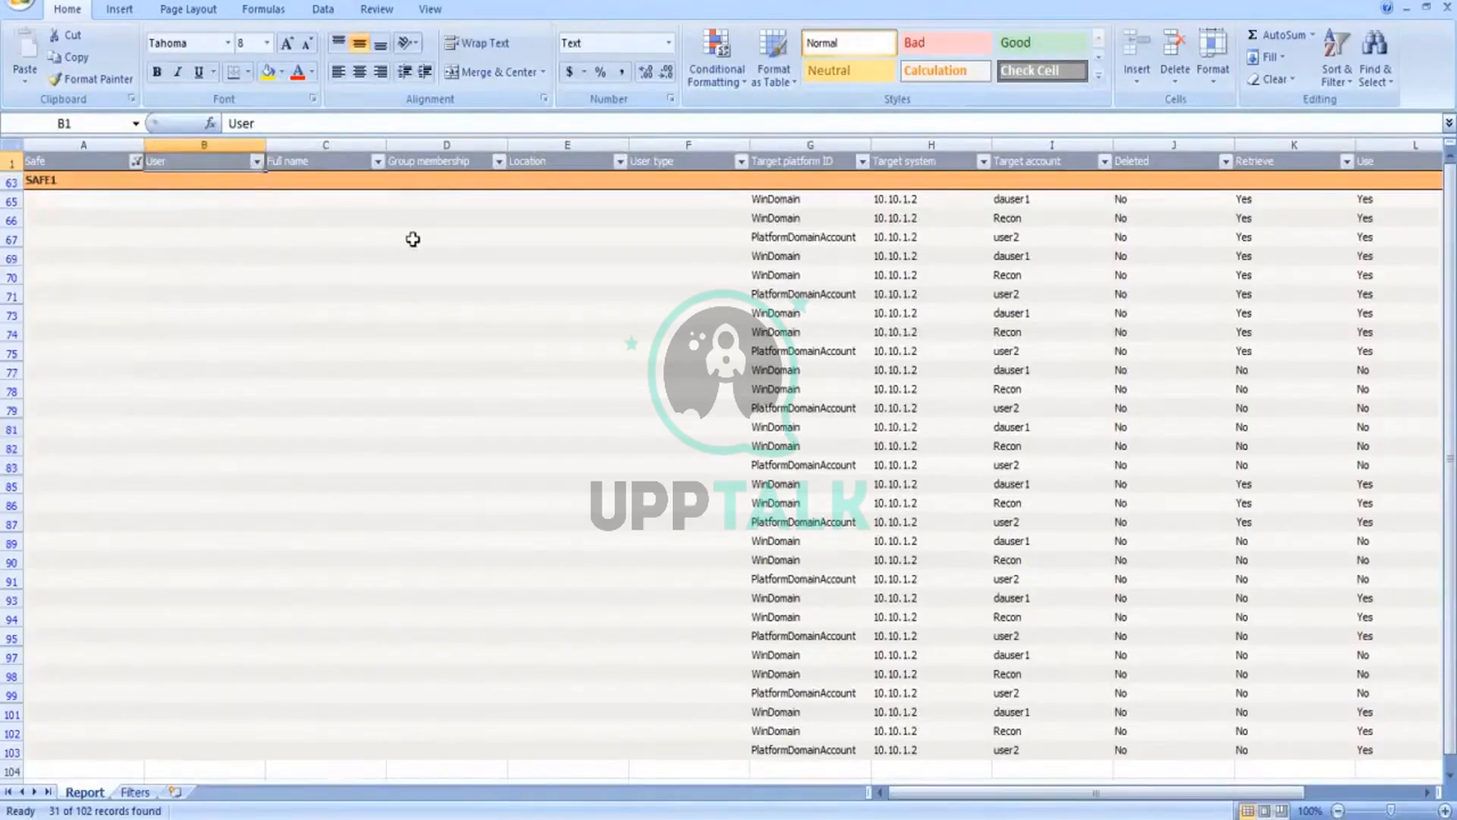
Step: Check which user the SAFE1 entries in cells B65 to B69 belong to
click(321, 125)
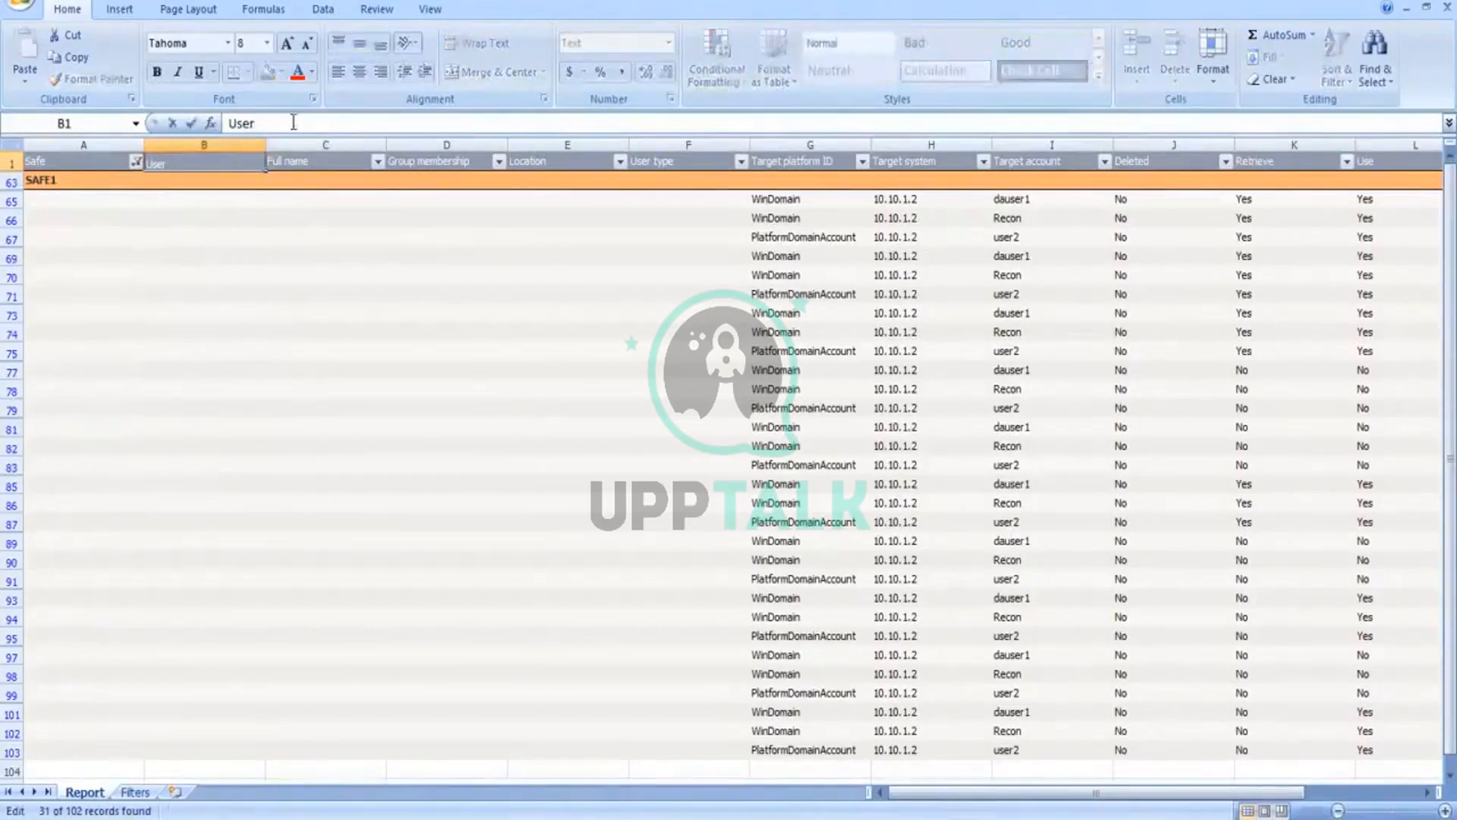
click(215, 216)
click(191, 199)
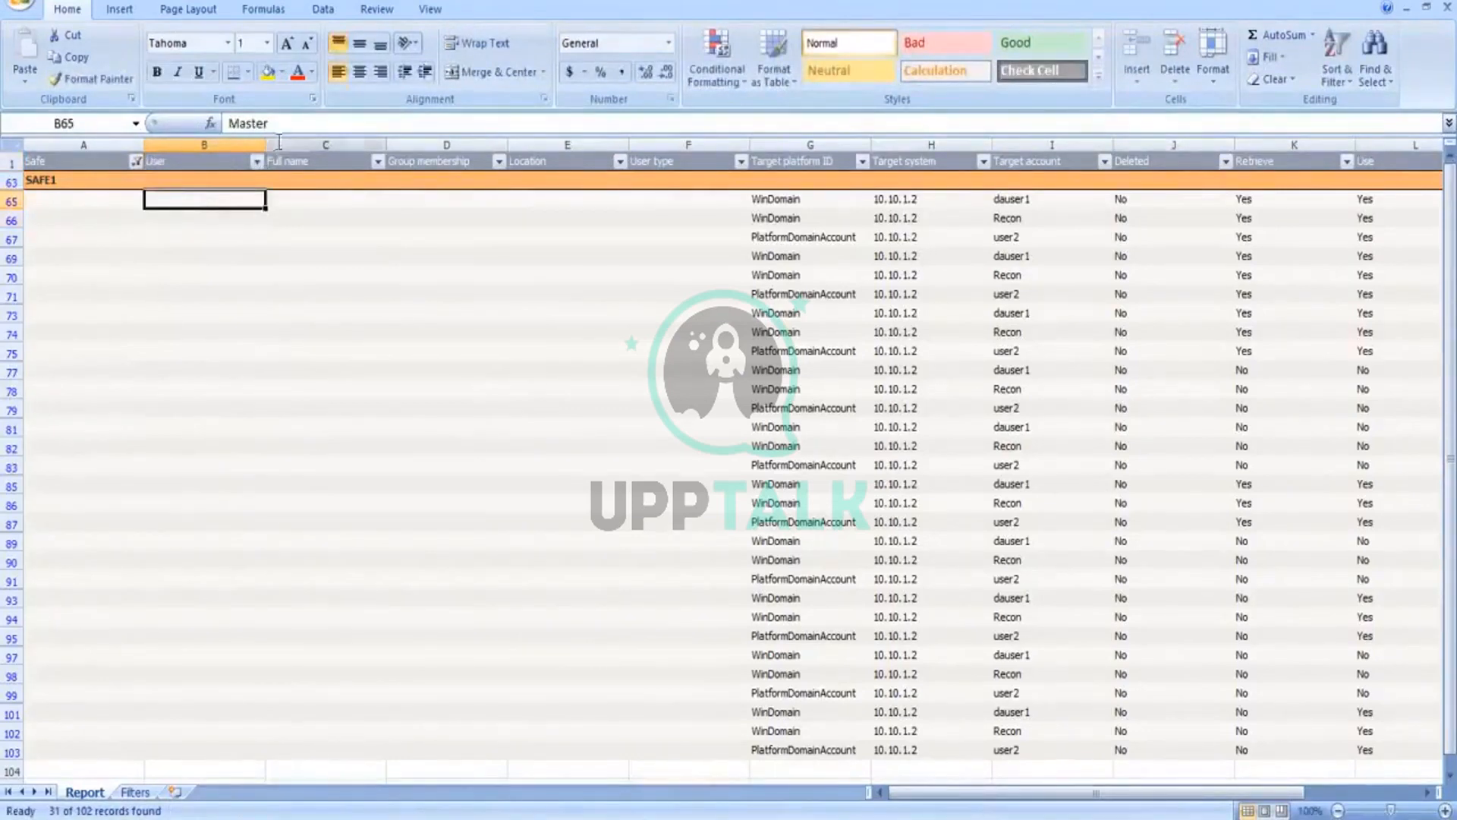
click(217, 218)
click(215, 243)
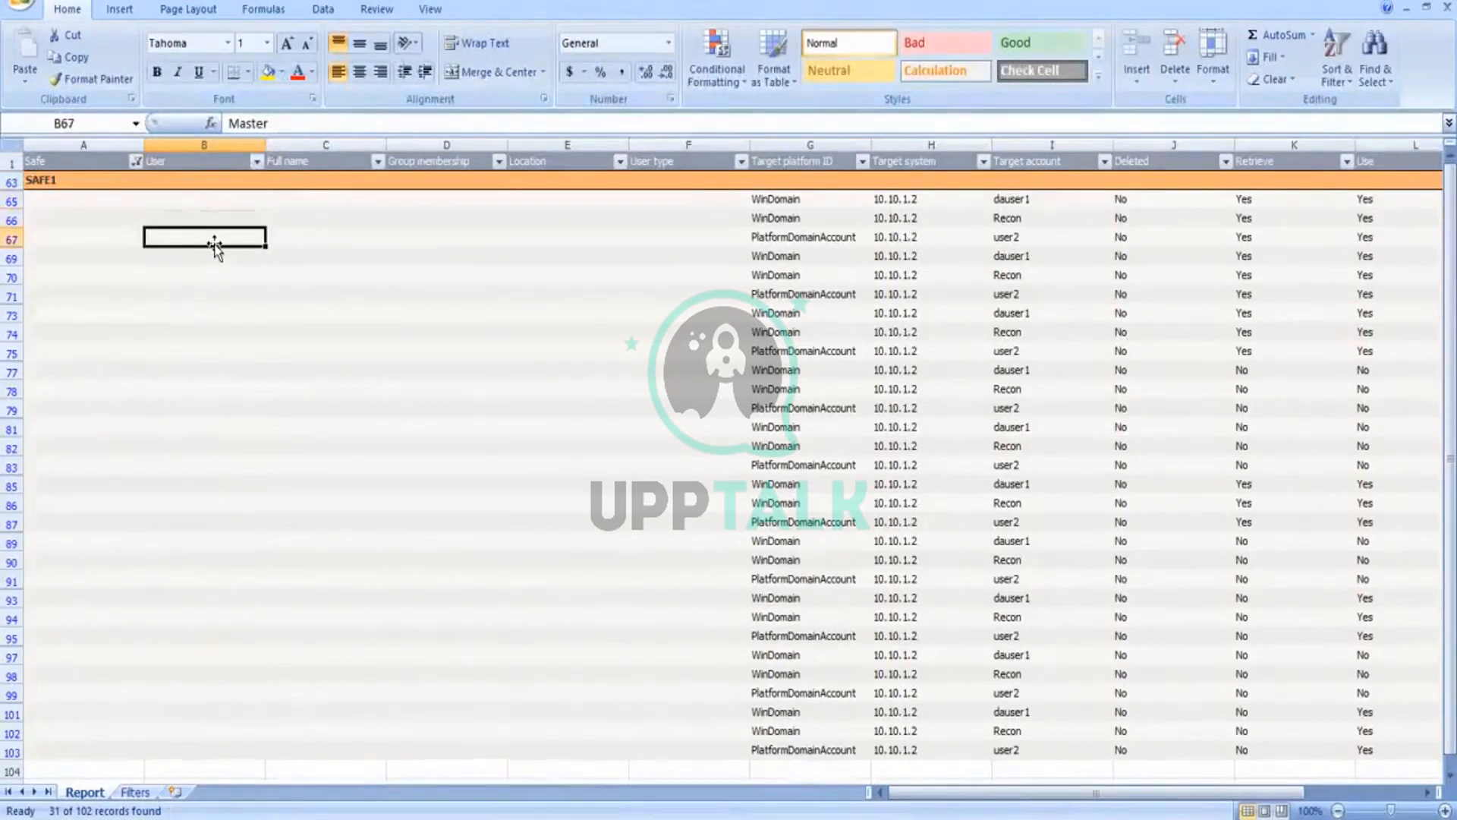
click(199, 255)
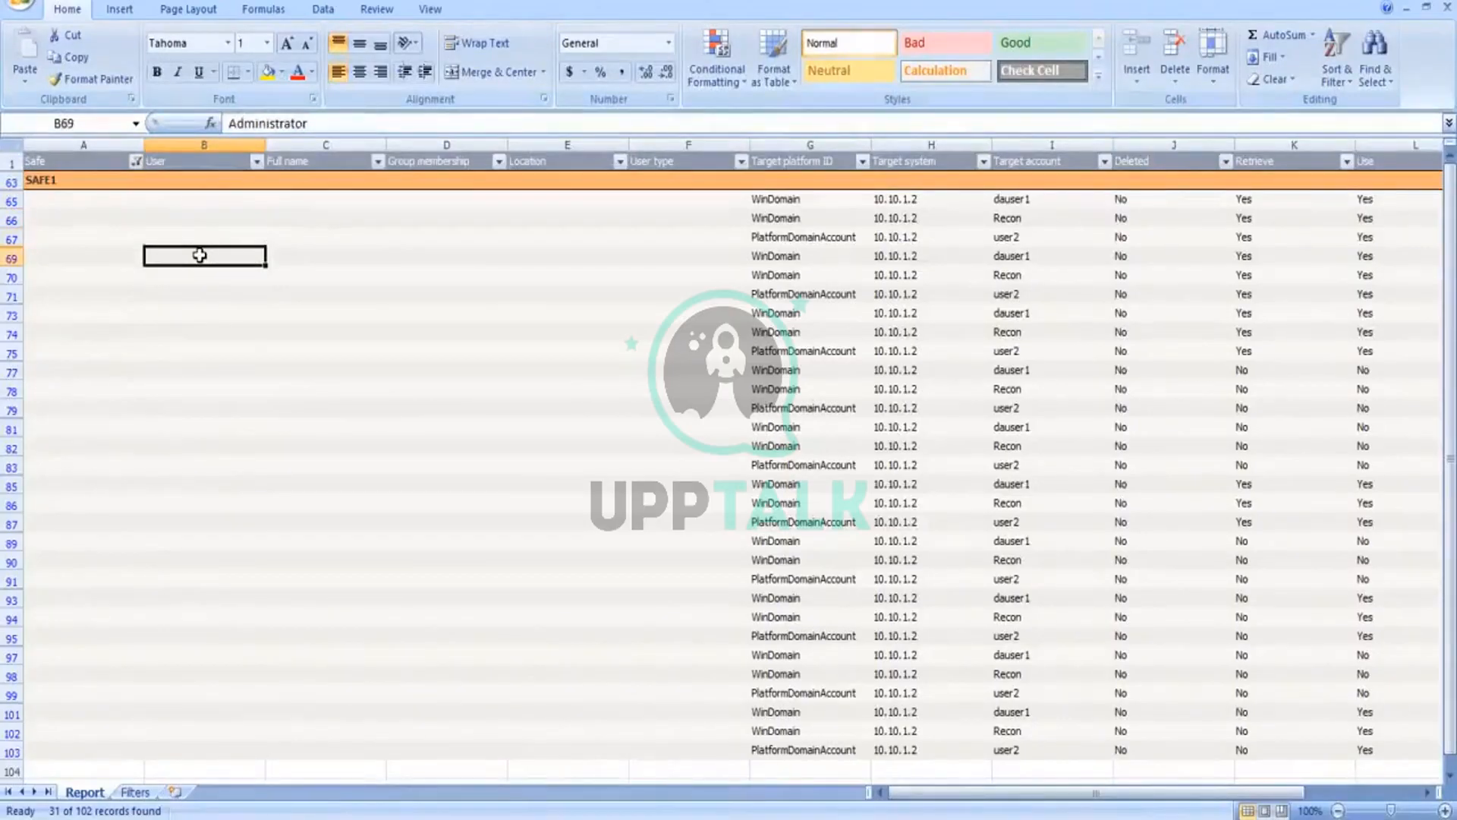
Step: Examine the hidden User values of the filtered SAFE1 rows from B70 down to B95
click(199, 275)
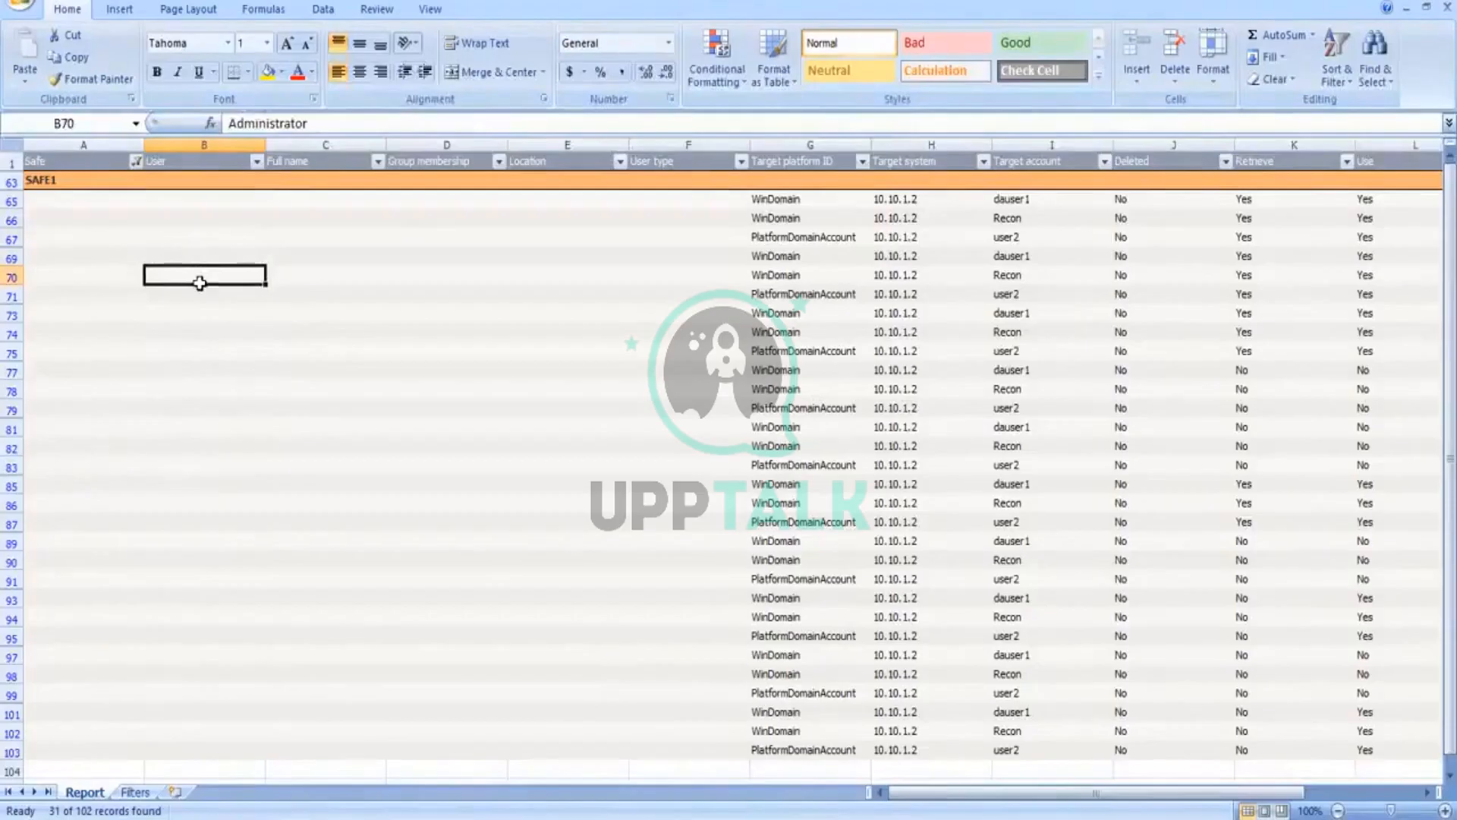
click(199, 292)
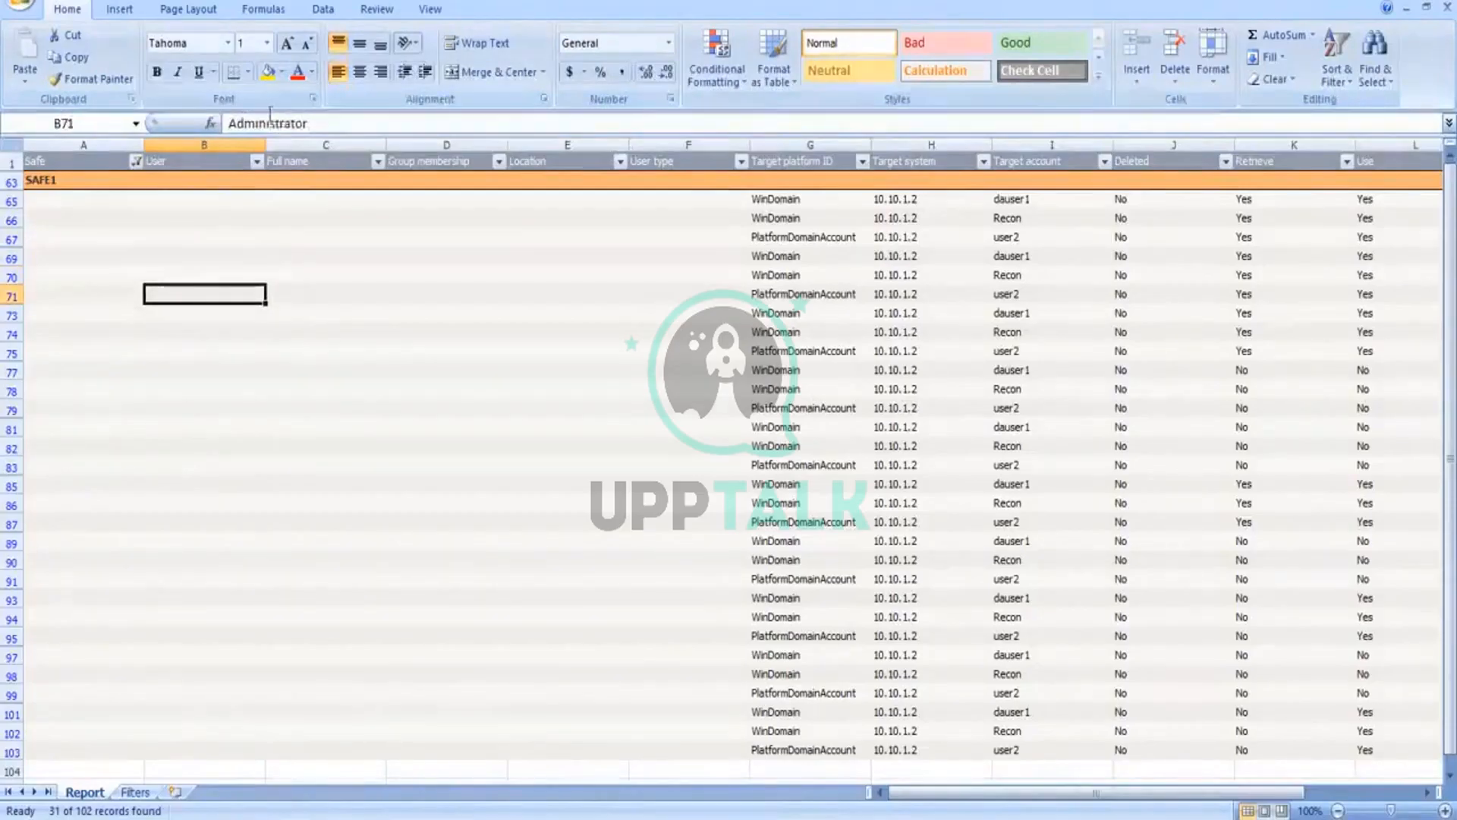
click(195, 326)
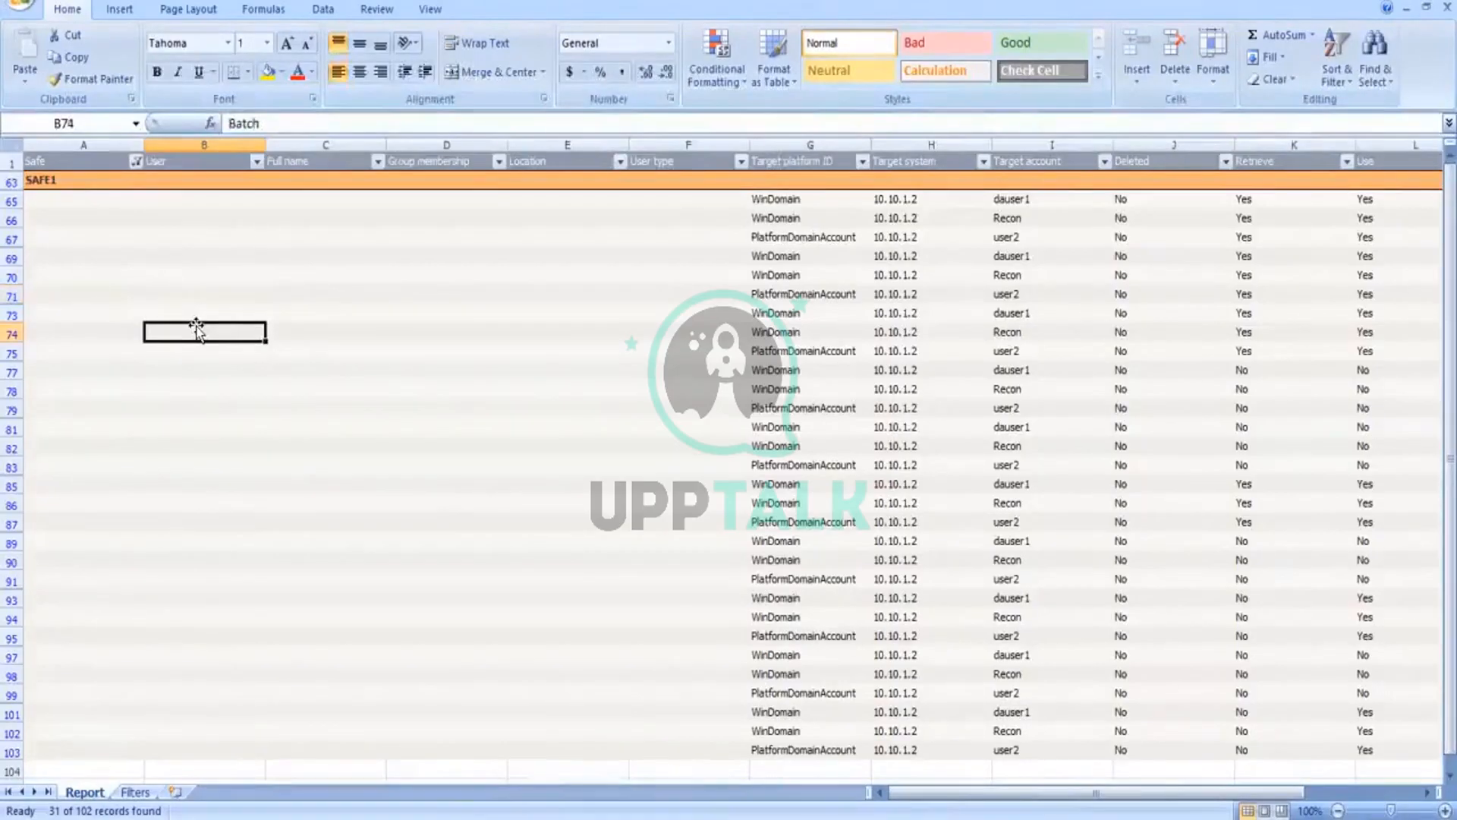
click(196, 366)
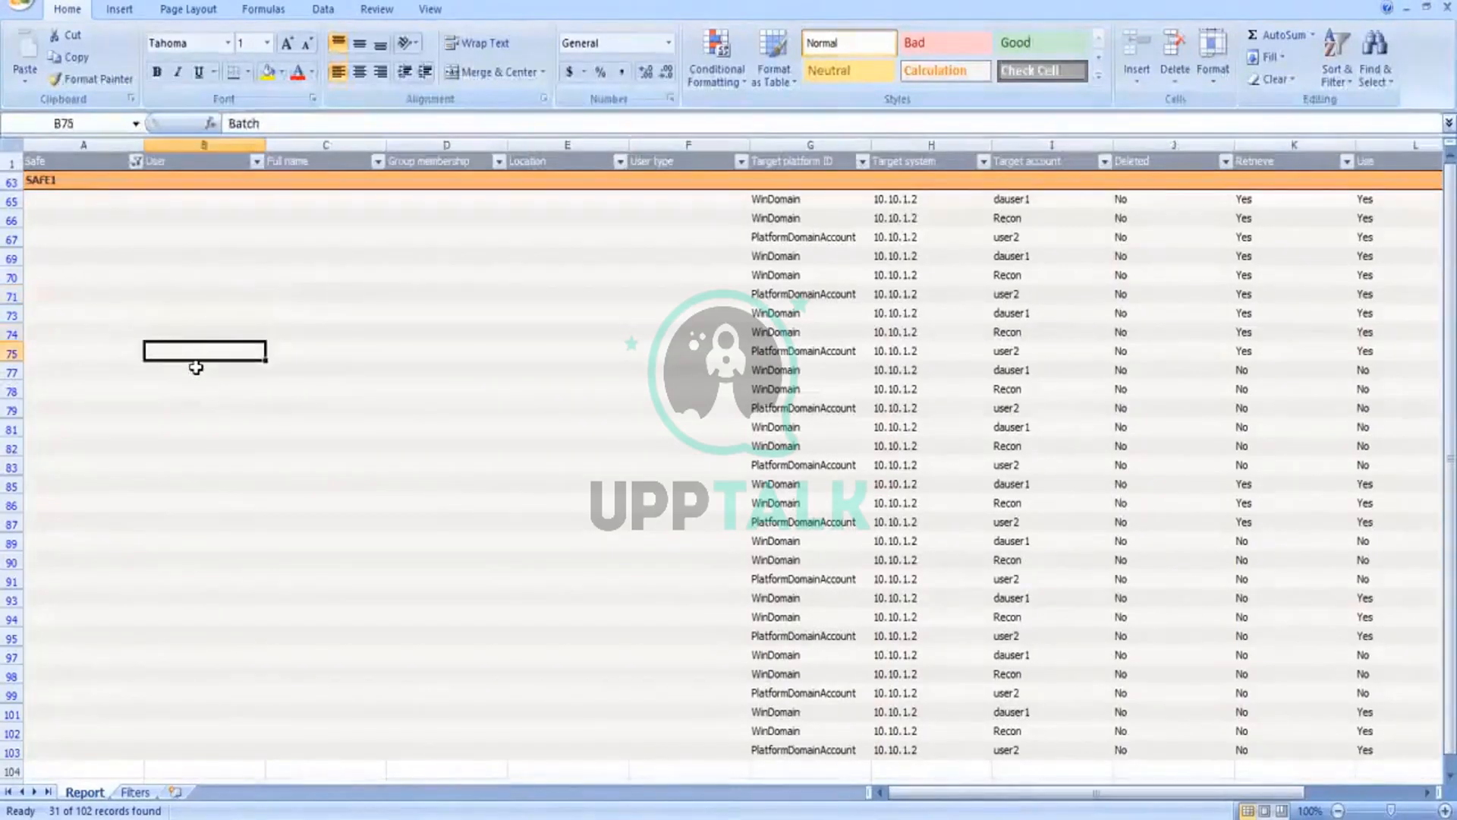
key(Down)
key(Down)
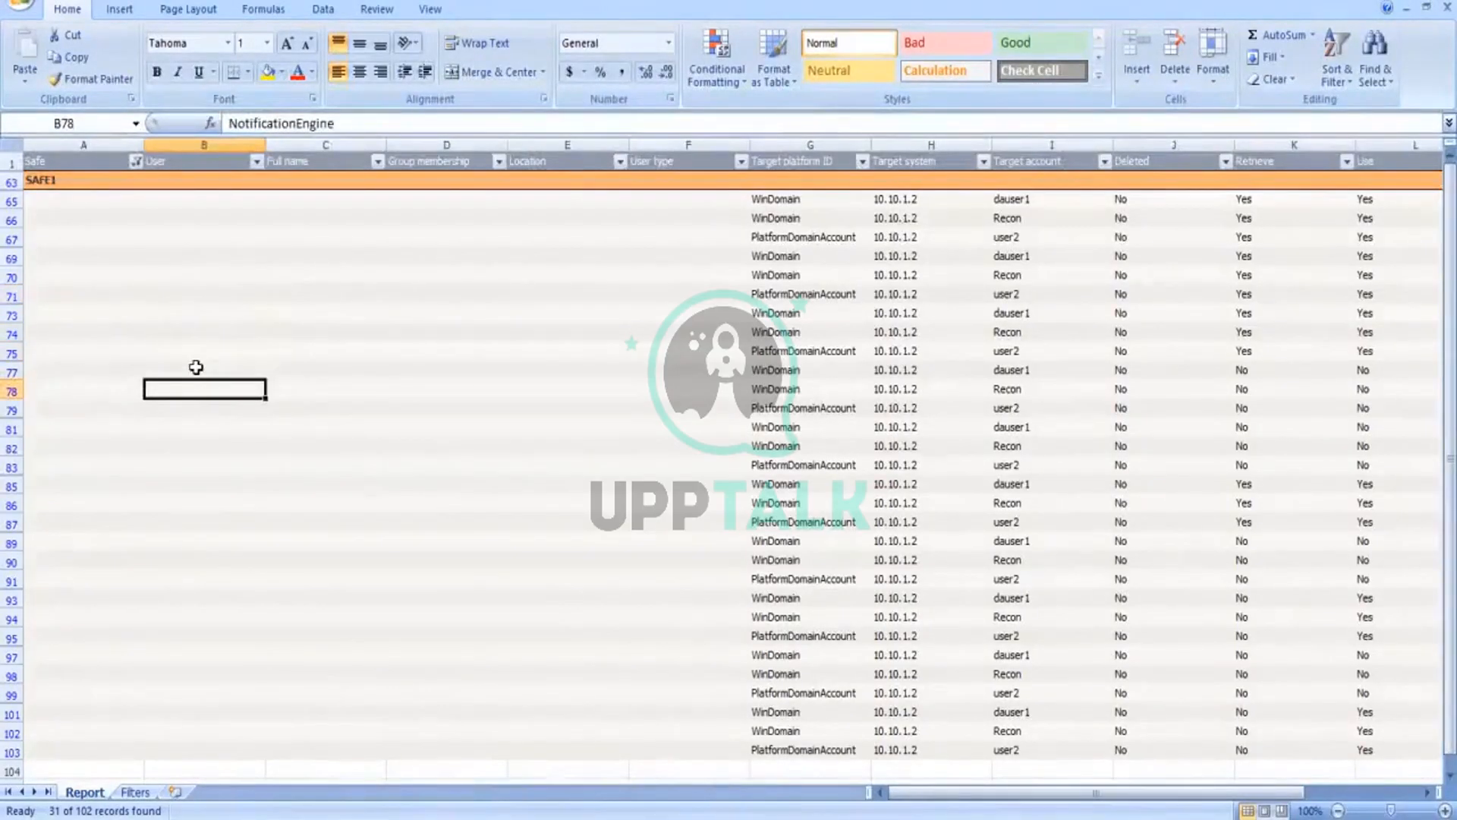
key(Down)
key(Down)
key(Down)
key(Down)
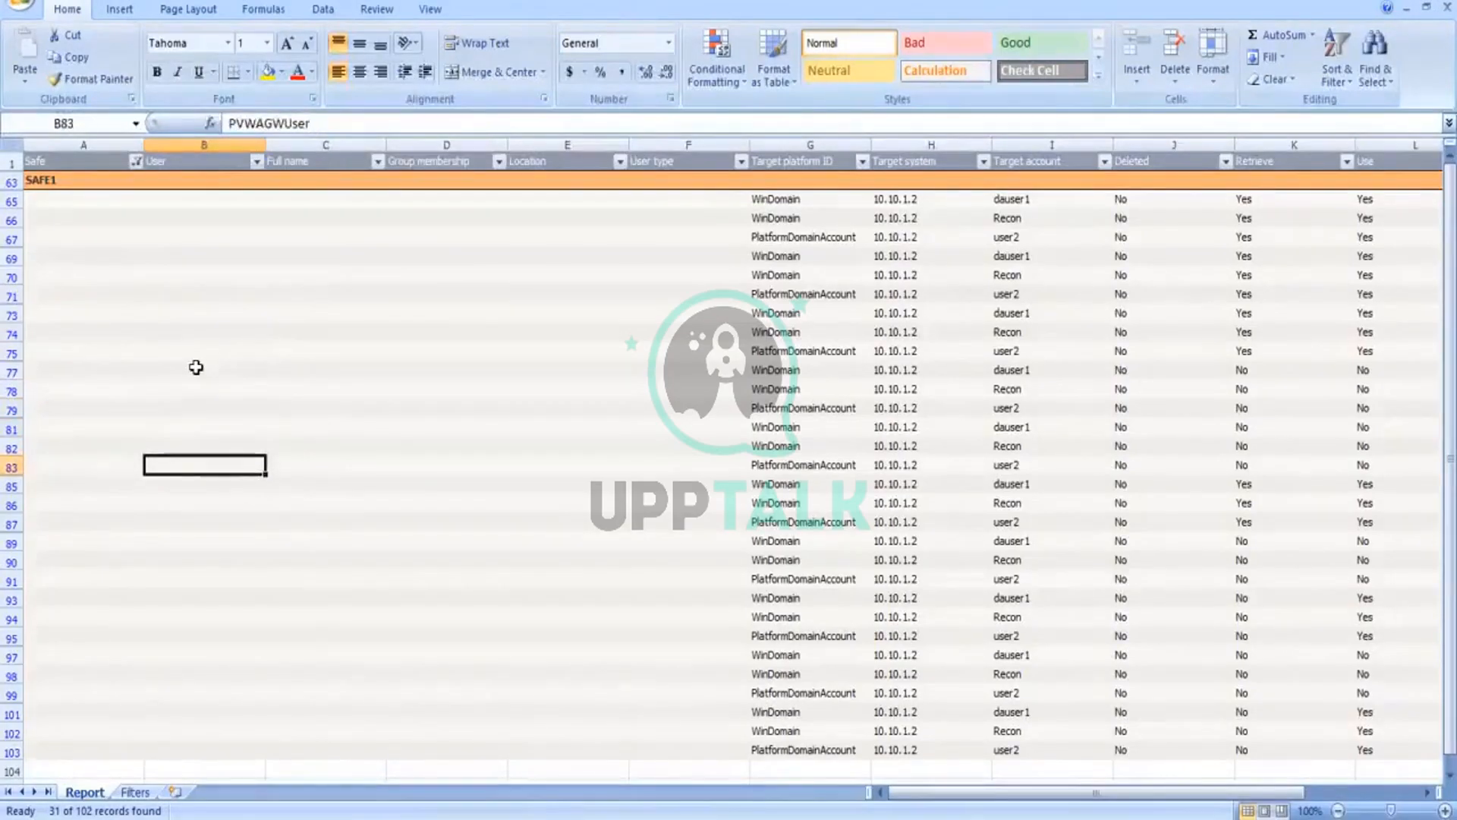
key(Down)
key(Down)
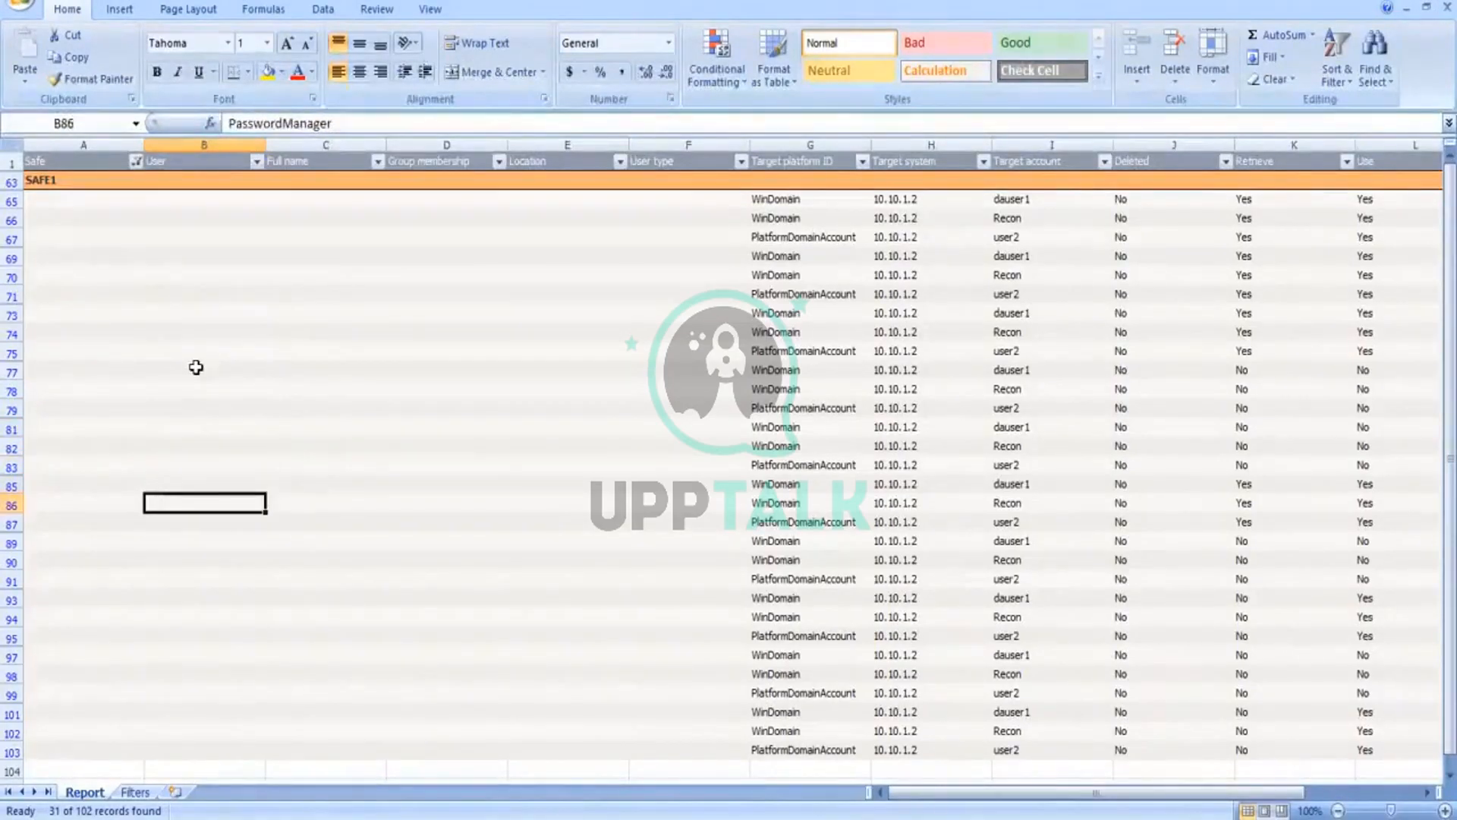
key(Down)
key(Down)
key(Down)
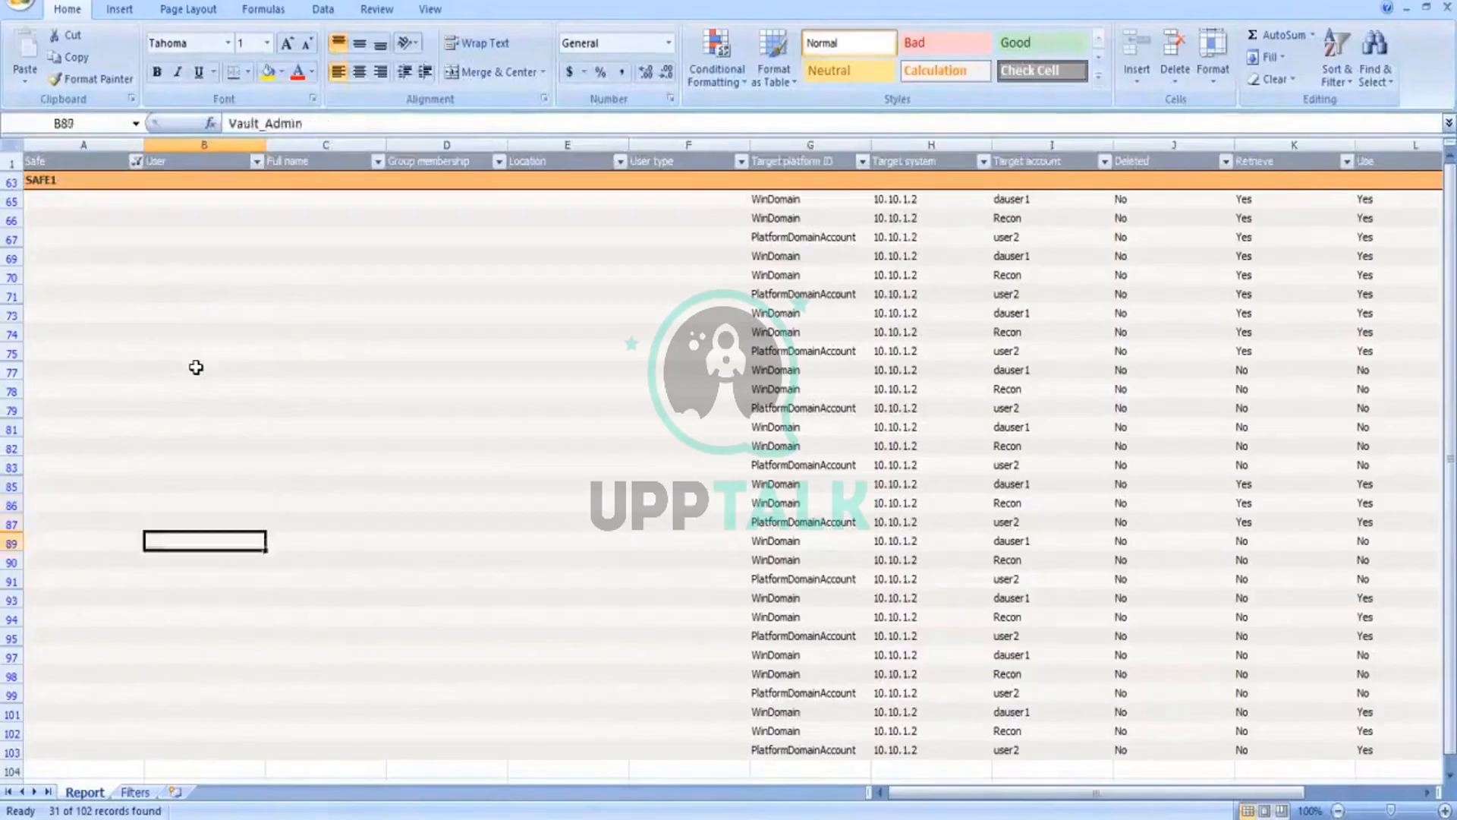
key(Down)
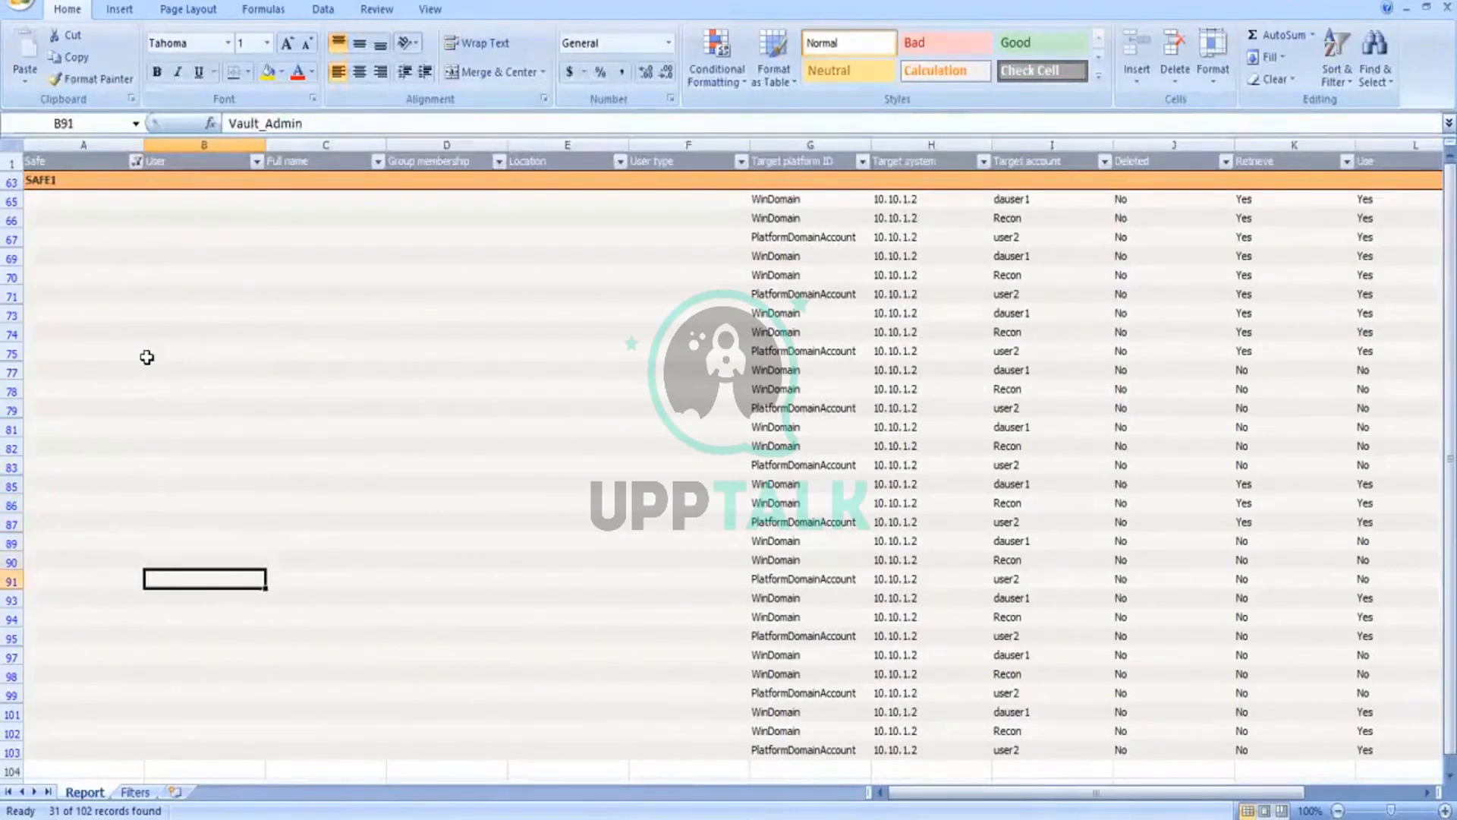
key(Down)
key(Down)
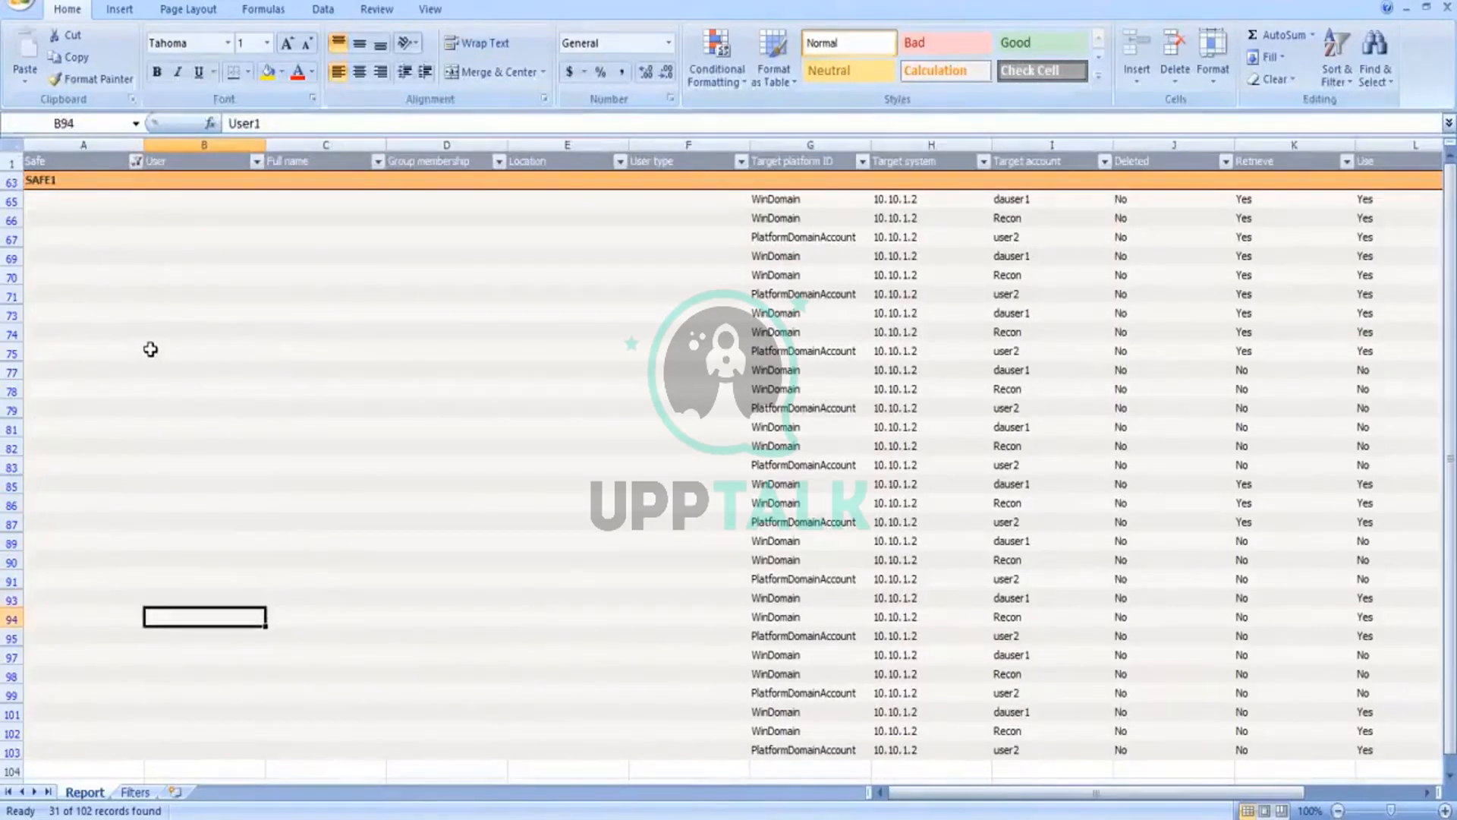
key(Down)
Step: Check the full user name stored in B87, and return to the first SAFE1 entry in B65
key(Up)
key(Up)
key(Up)
key(Up)
key(Up)
key(Up)
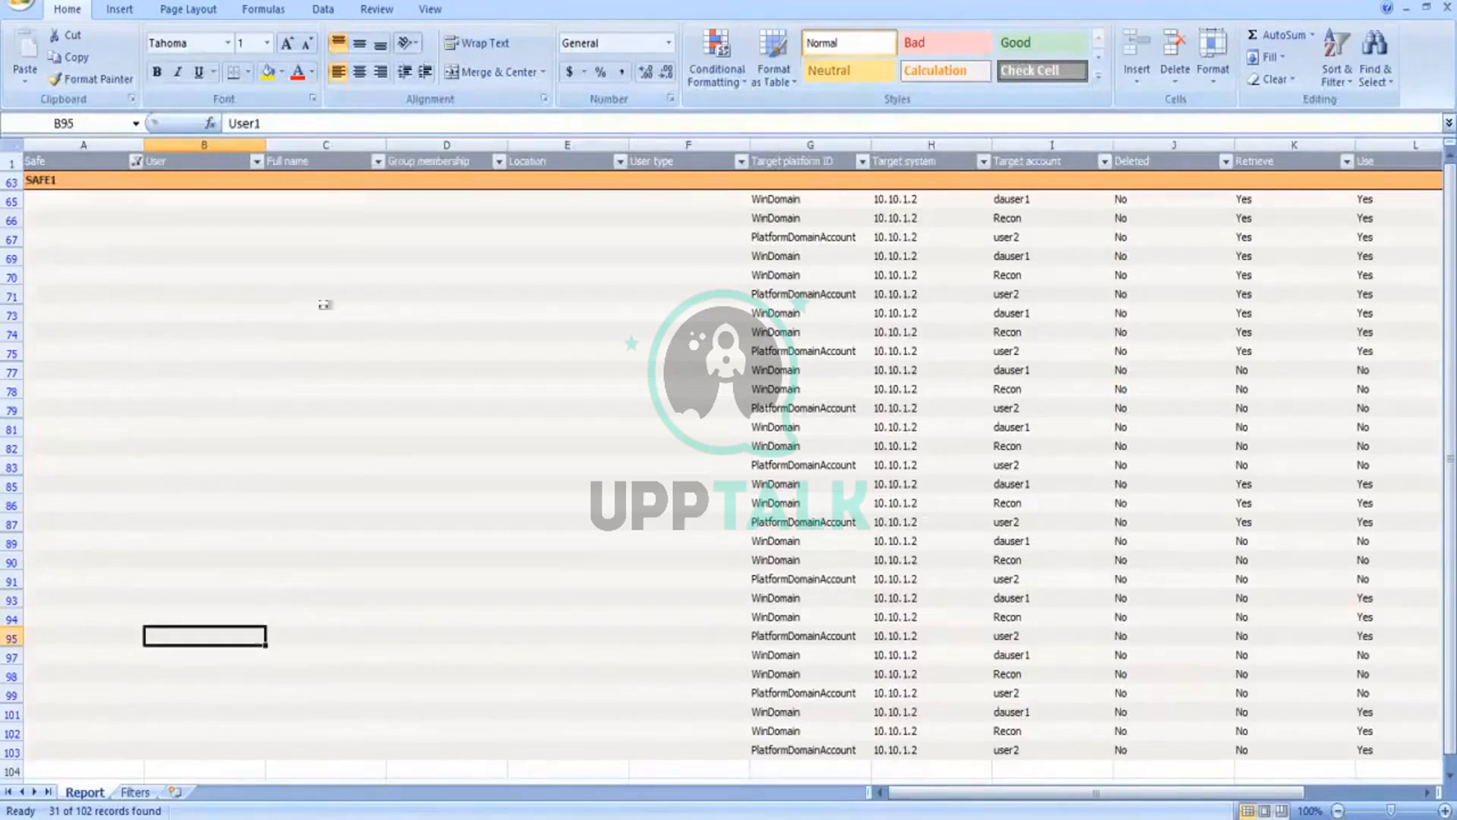
click(282, 123)
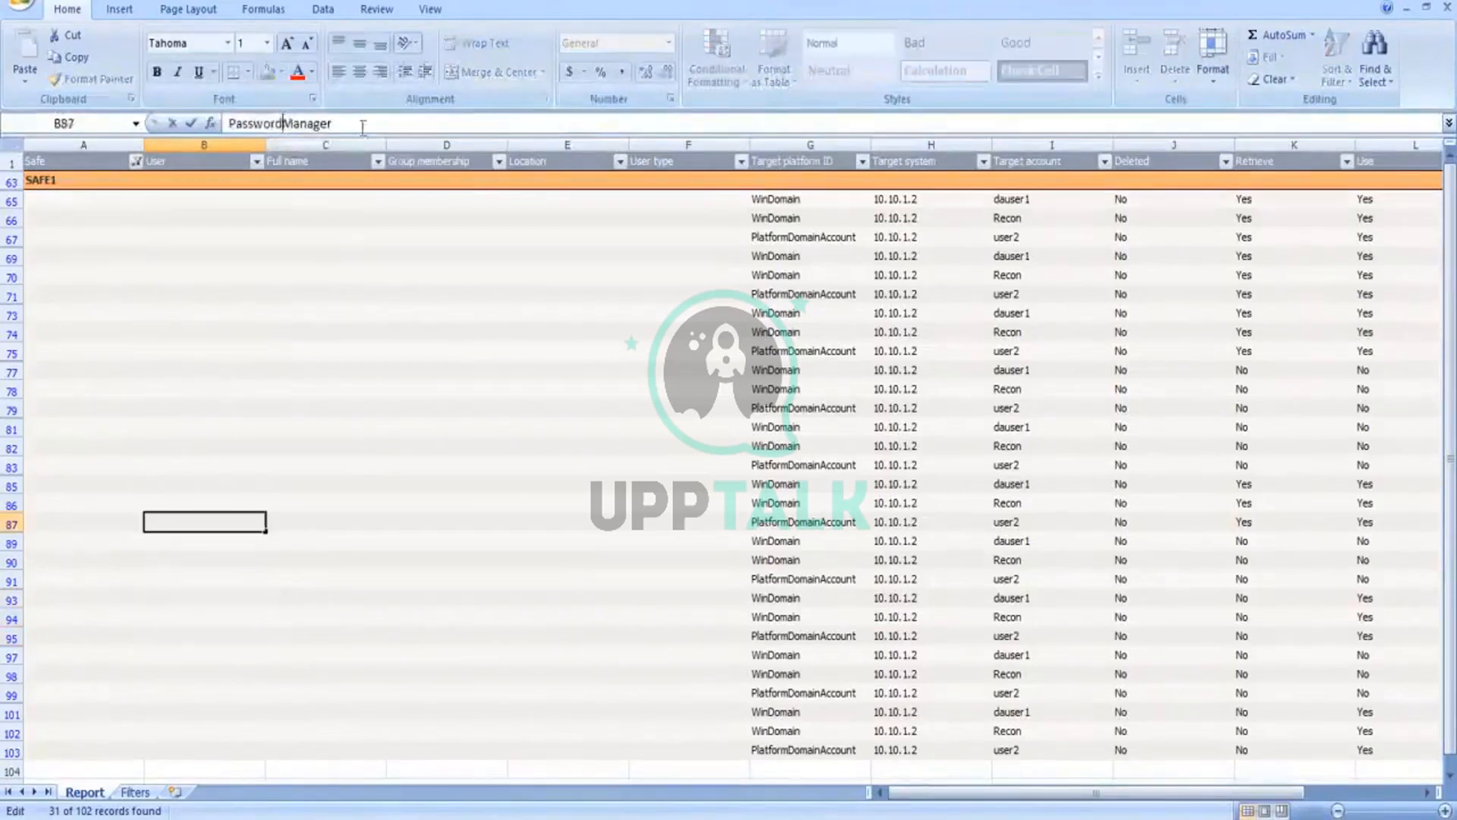
drag(363, 123, 222, 123)
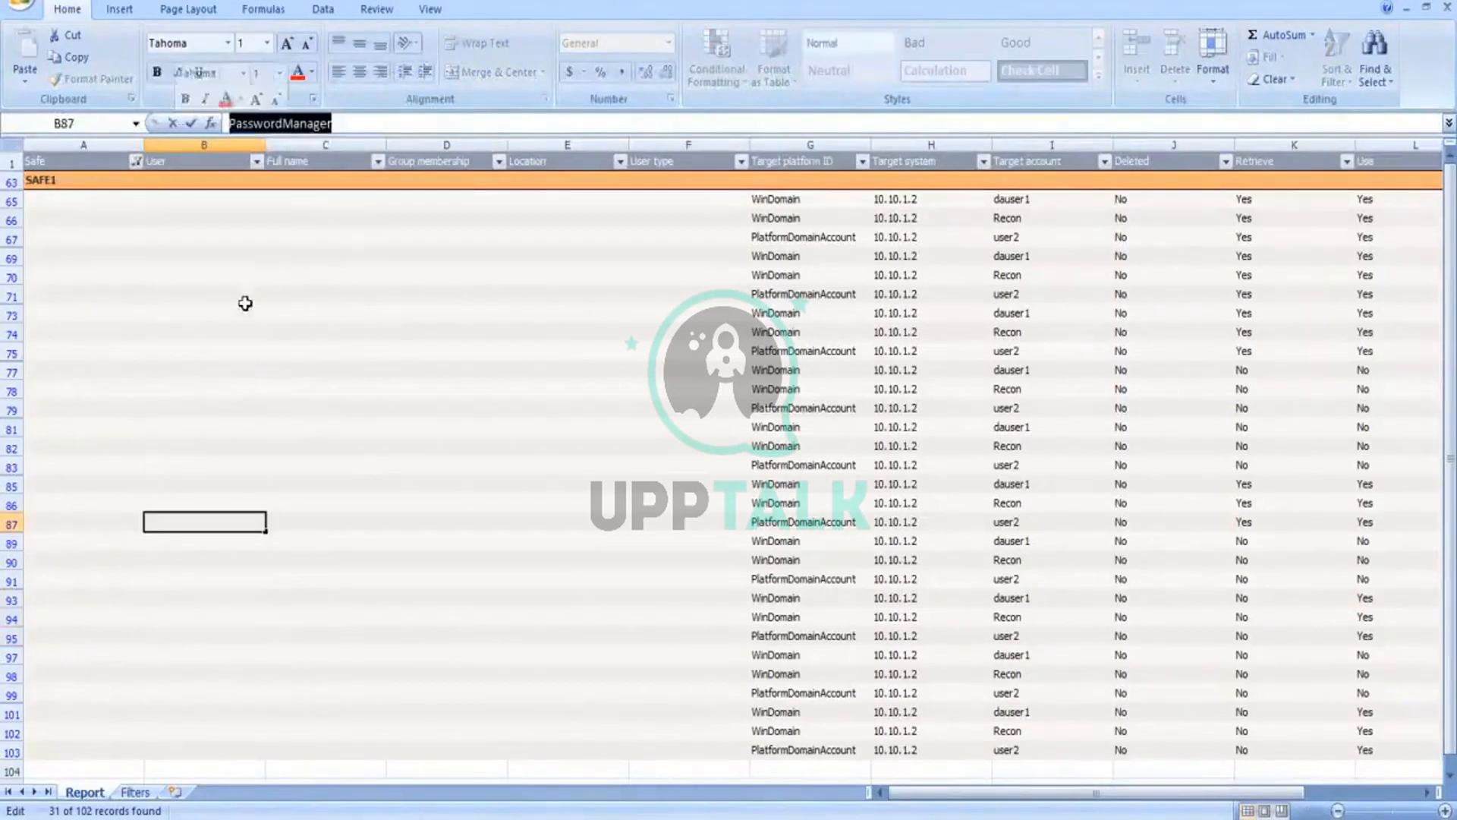
click(197, 202)
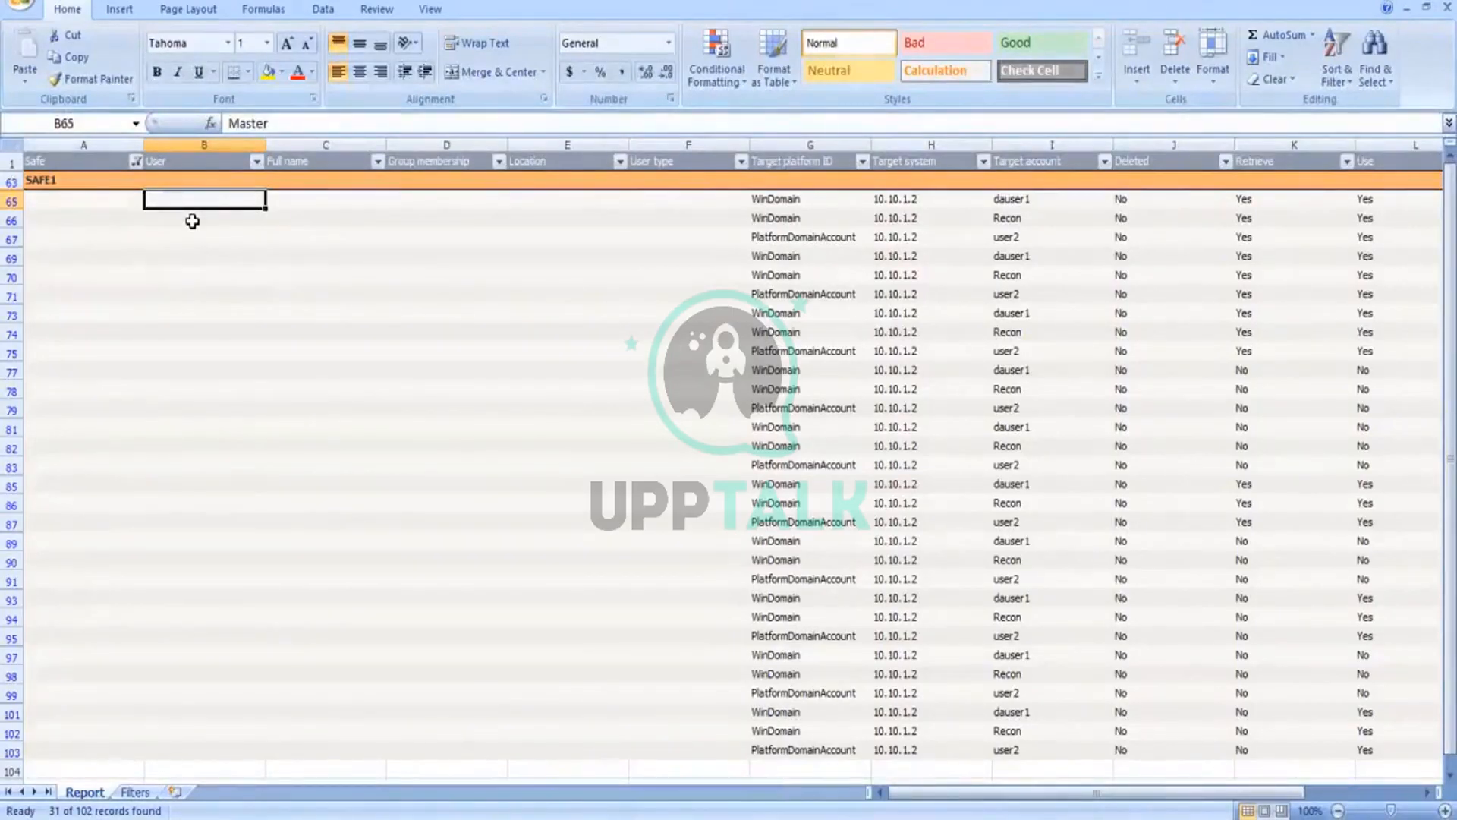
Step: Review the permissions in row 65 from the Deleted column through Other permissions
click(1141, 197)
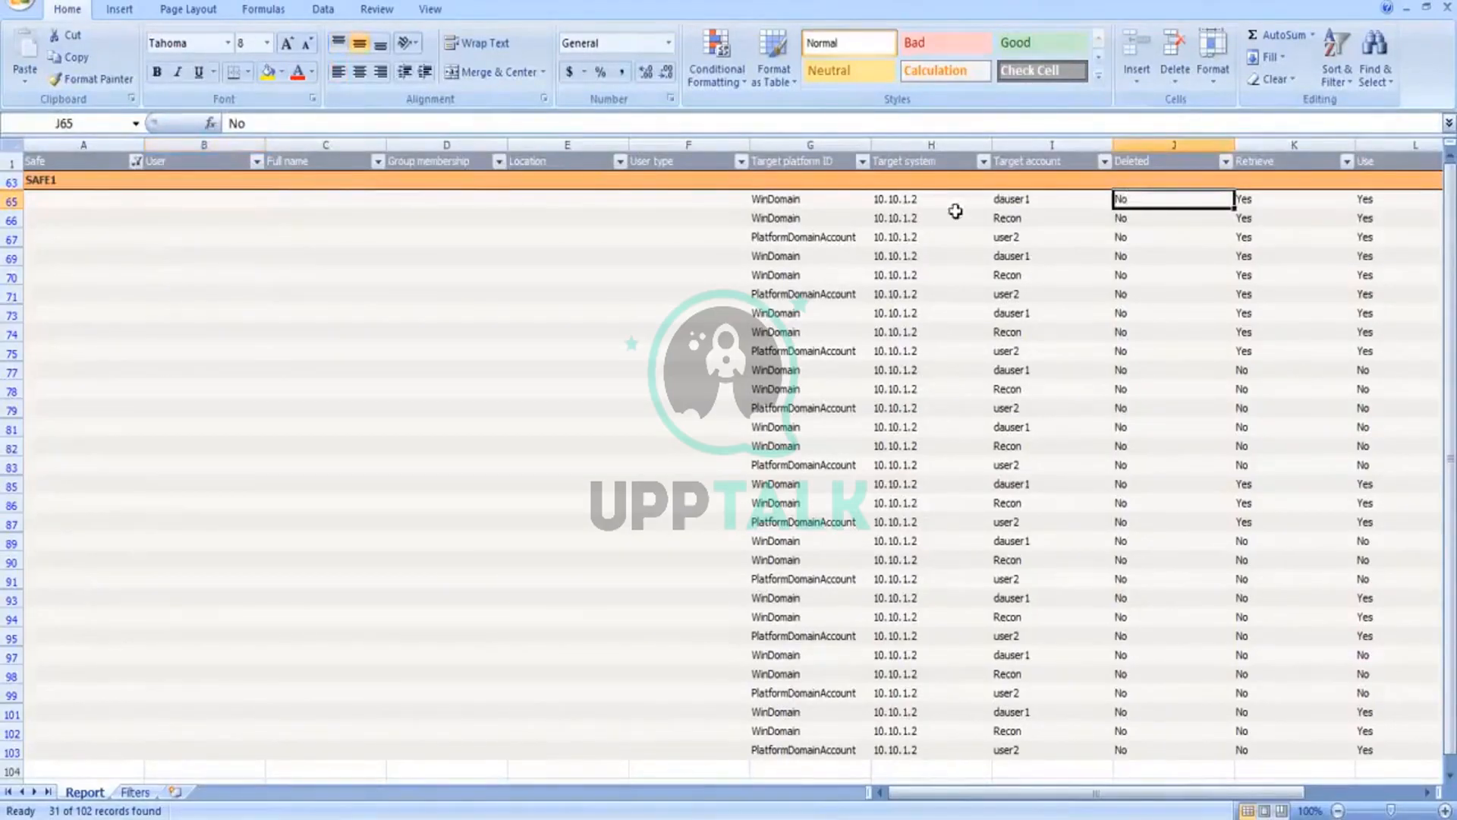
key(Right)
key(Right)
key(Right)
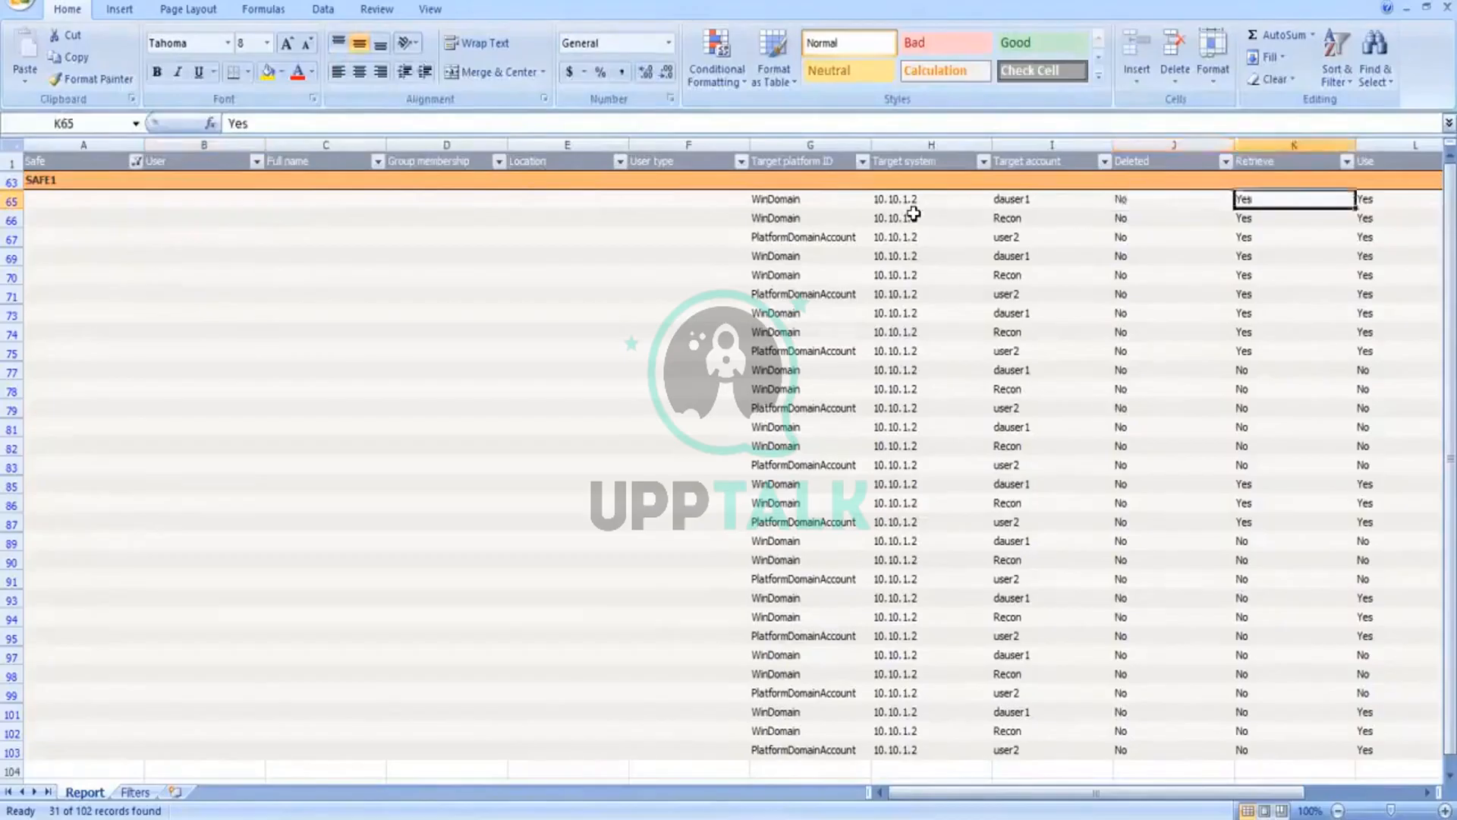
key(Right)
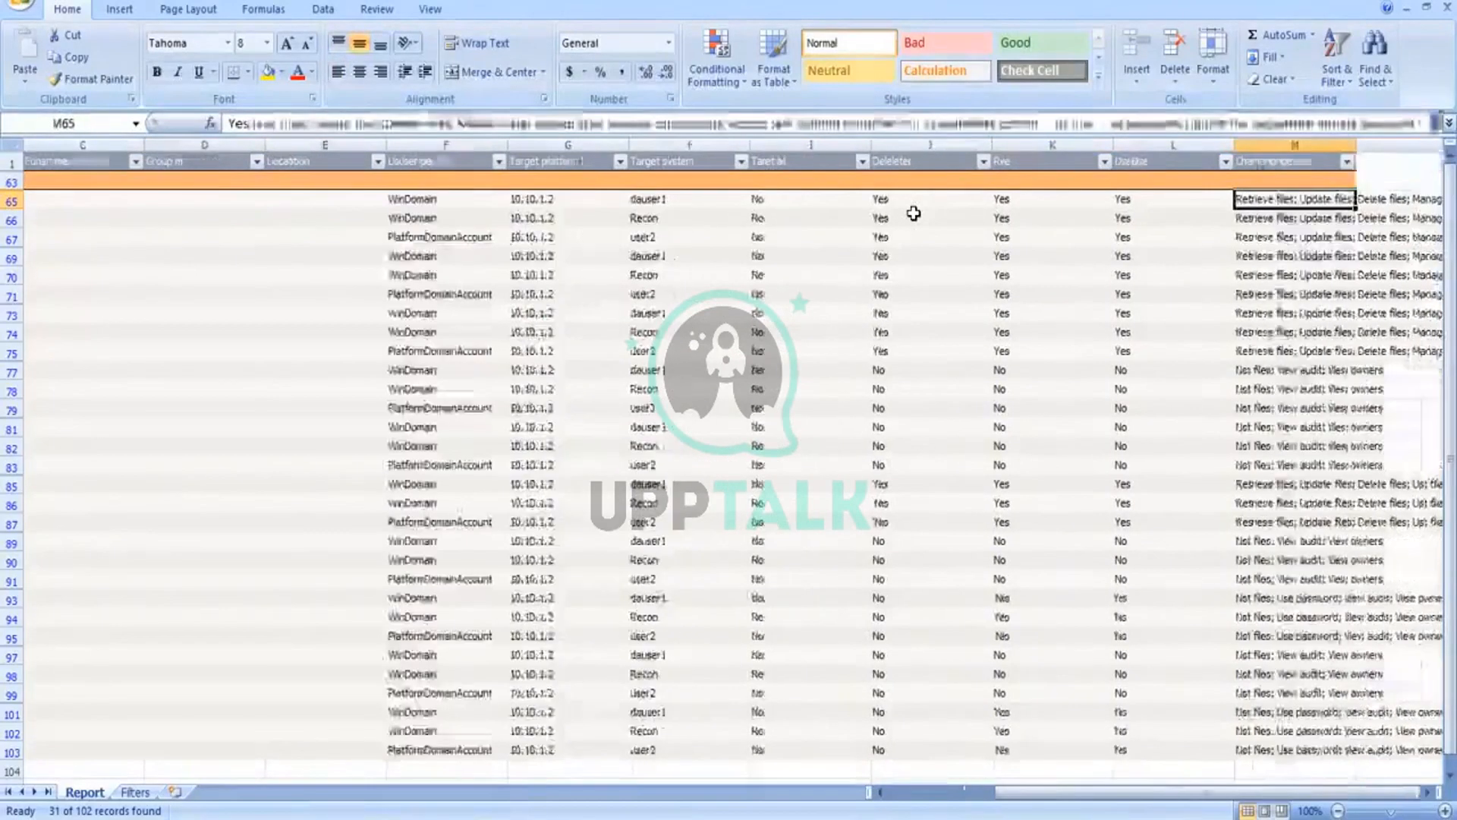
key(Right)
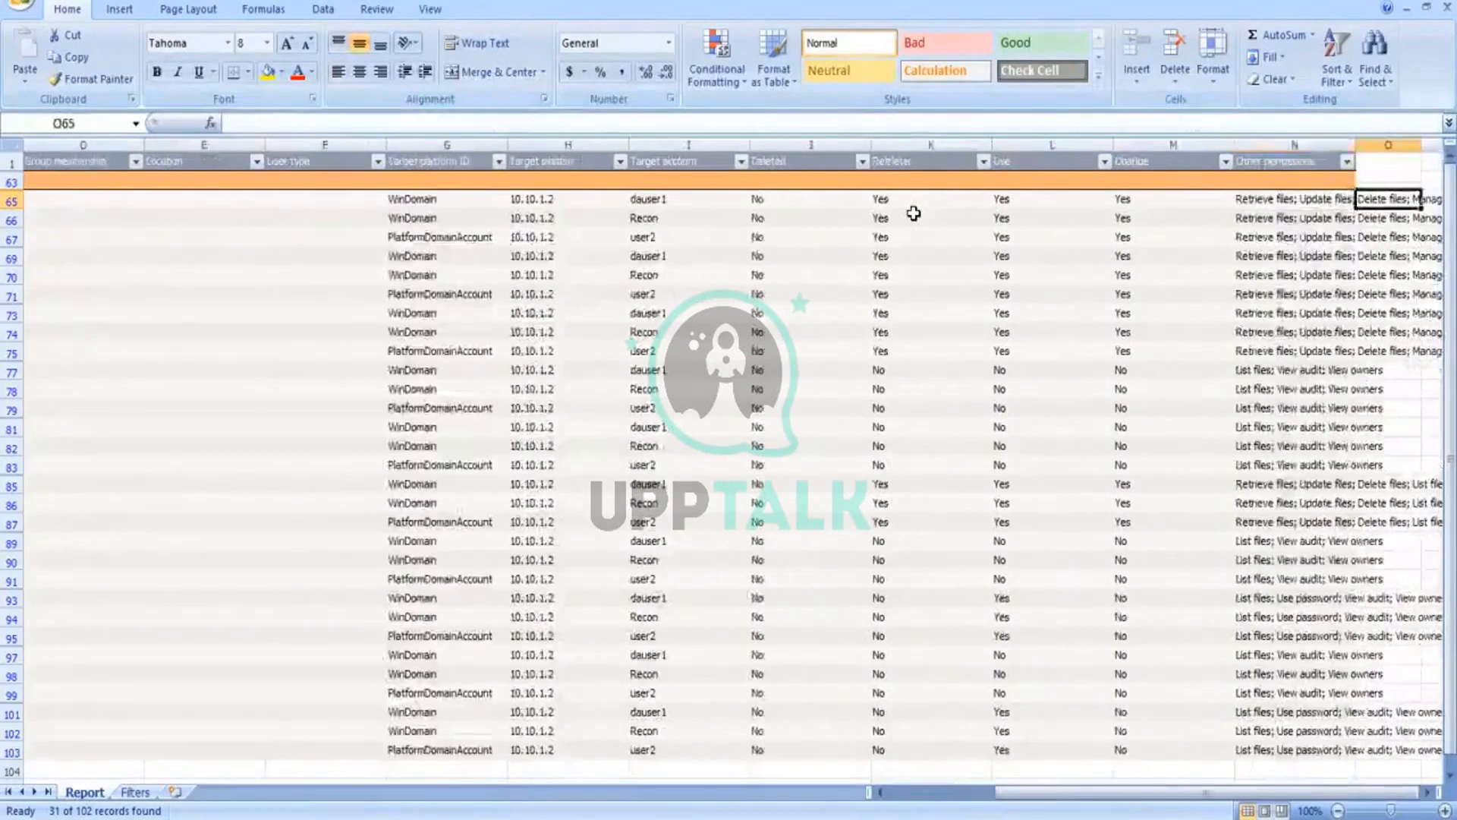
key(Left)
Step: Examine the Other permissions entries down the SAFE1 rows from N66 to N81
key(Down)
key(Down)
key(Down)
key(Down)
key(Down)
key(Down)
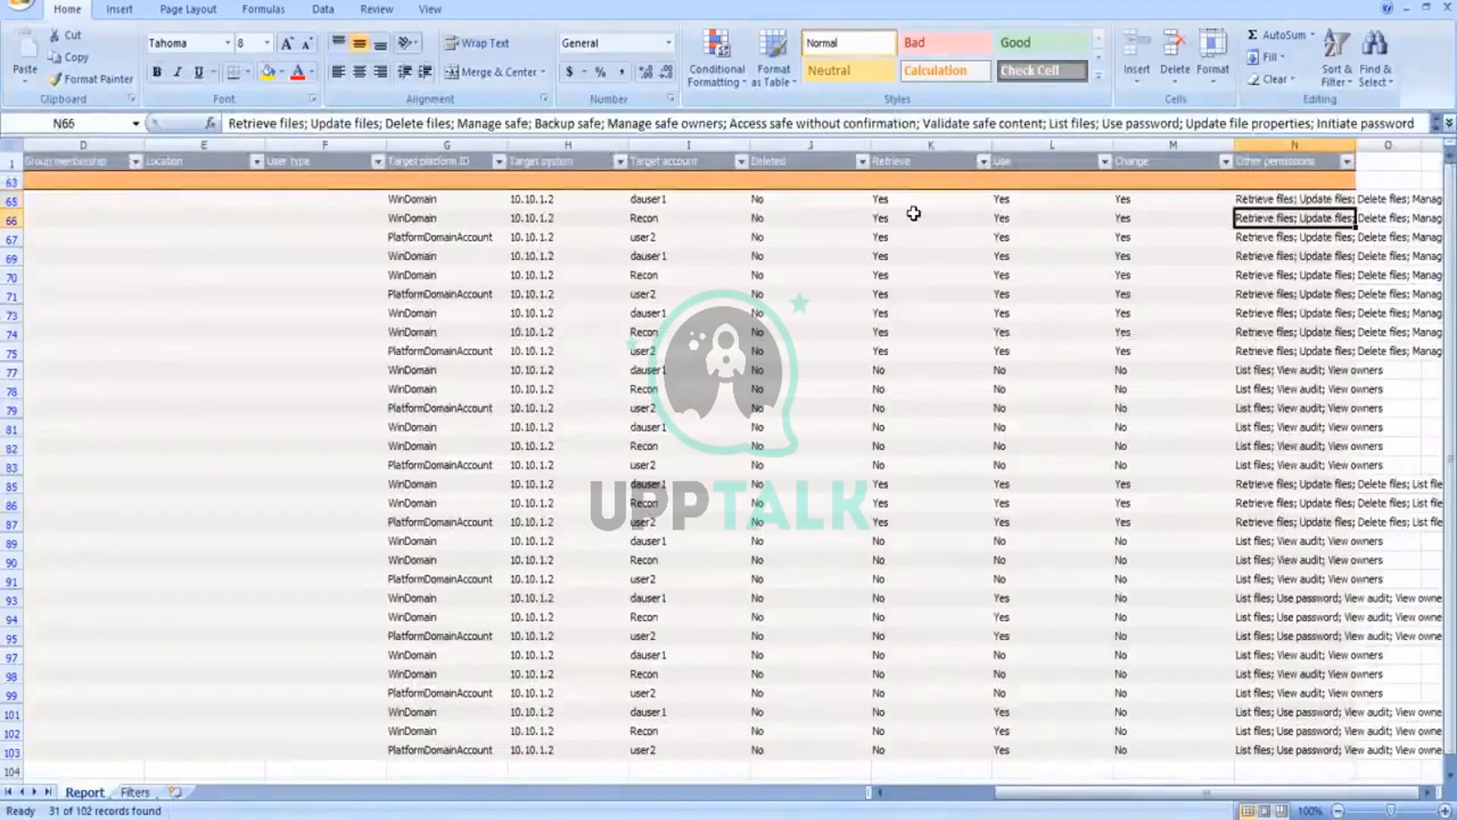
key(Down)
key(Down)
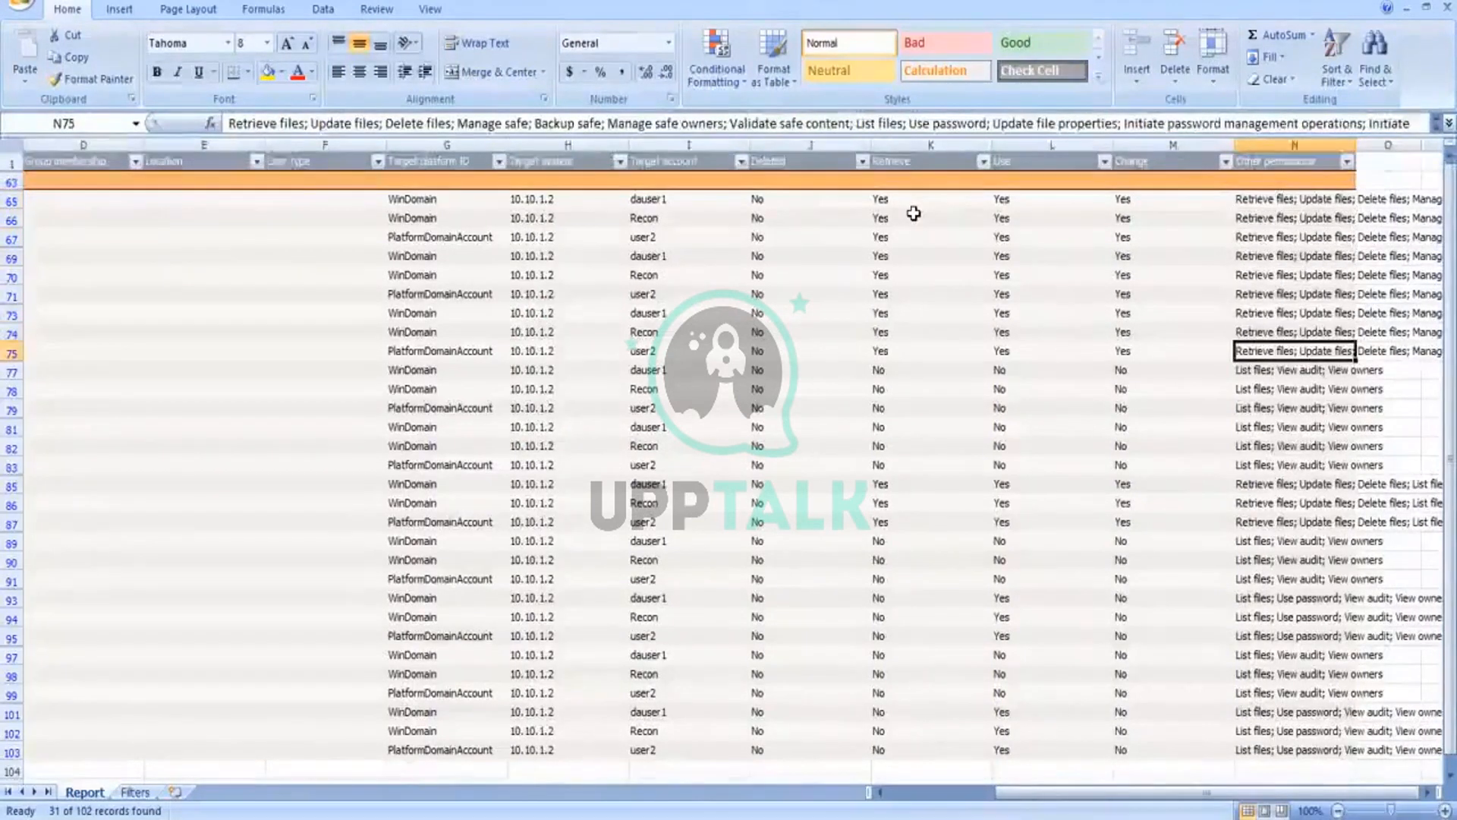
key(Down)
key(Down)
key(Down)
key(Down)
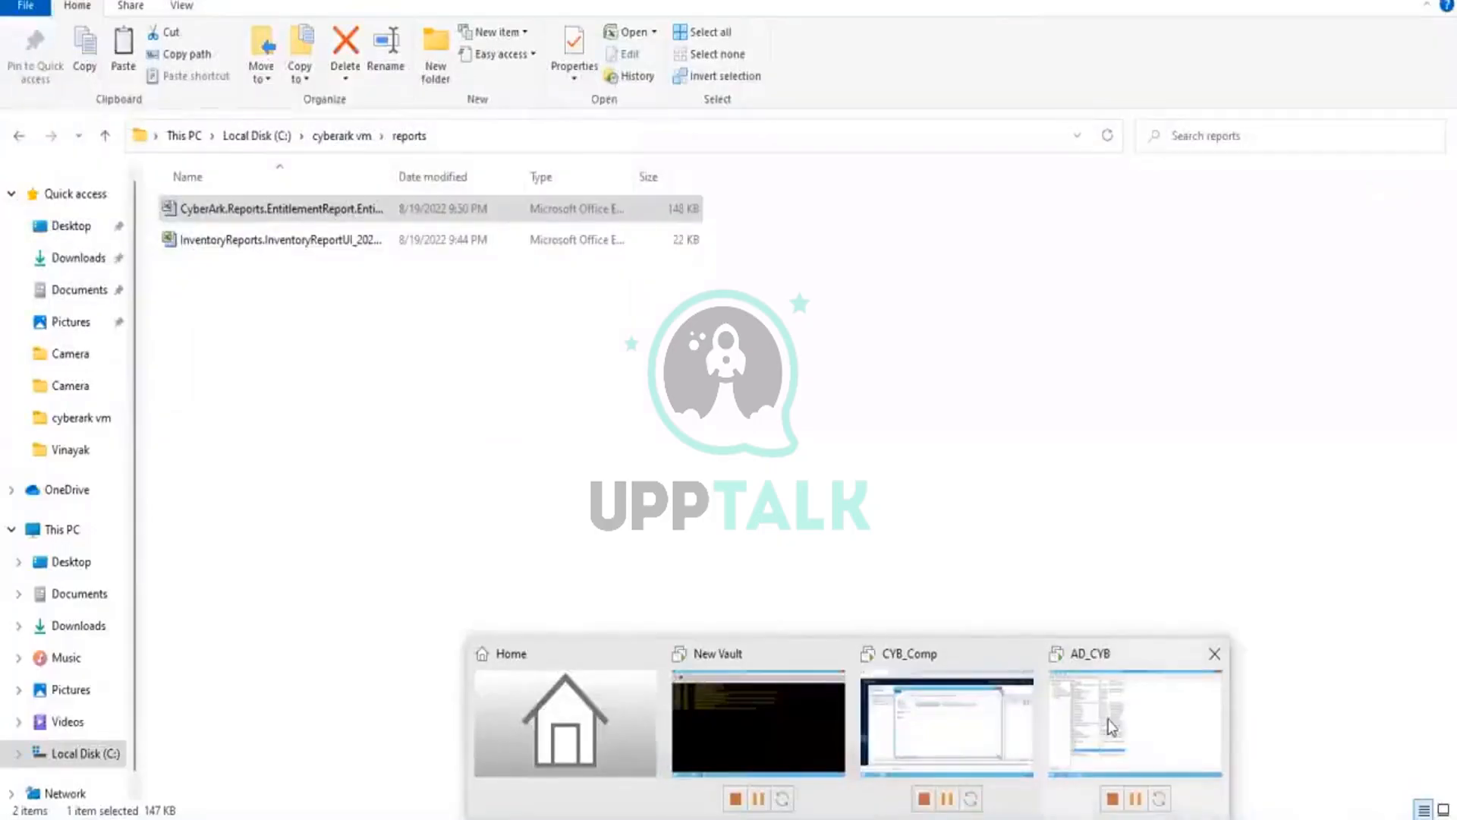
Step: Switch to CyberArk in the browser, start a new Activity Log report and continue to its filter options
click(1109, 718)
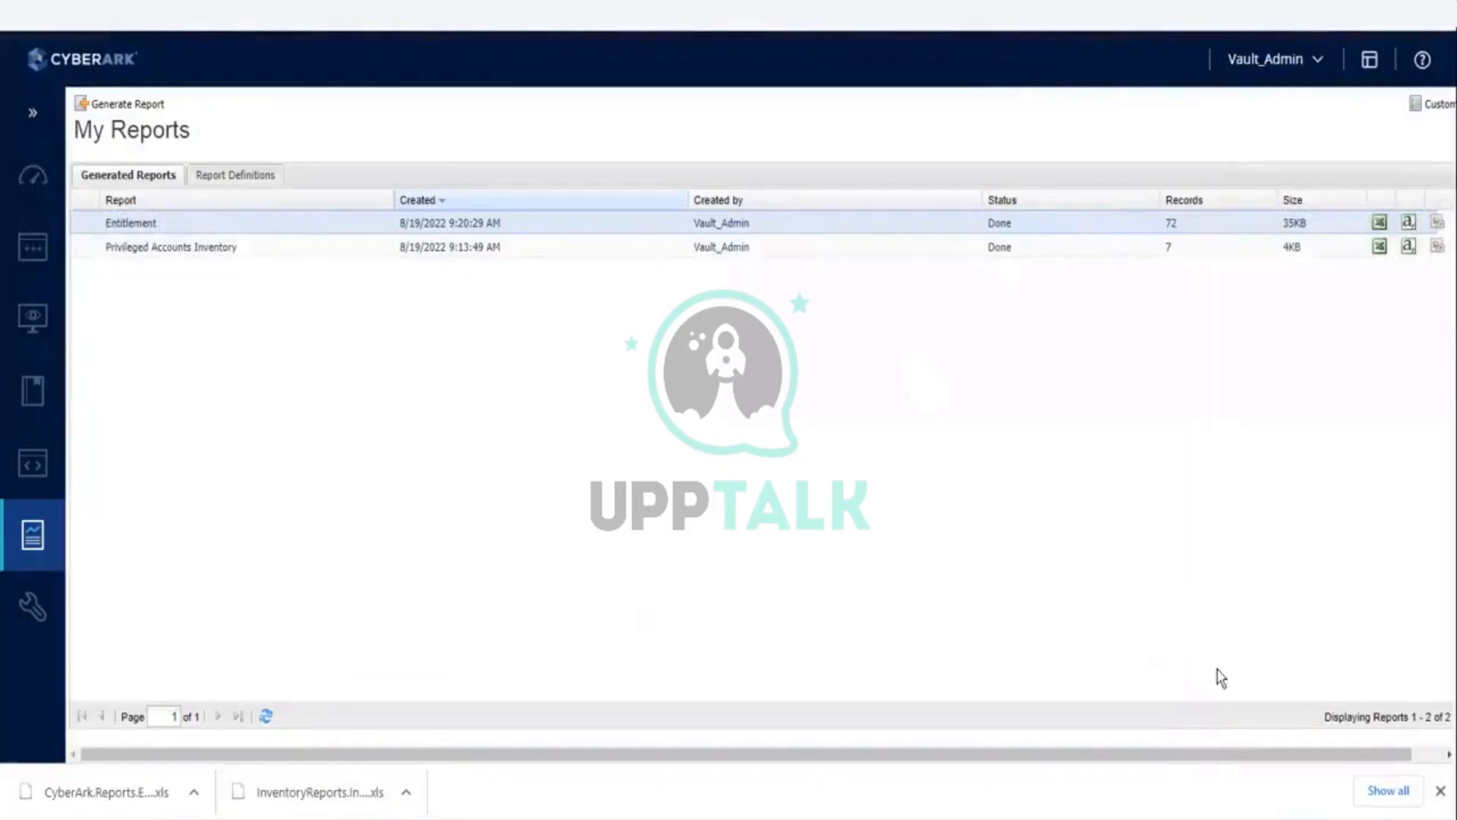
click(1441, 791)
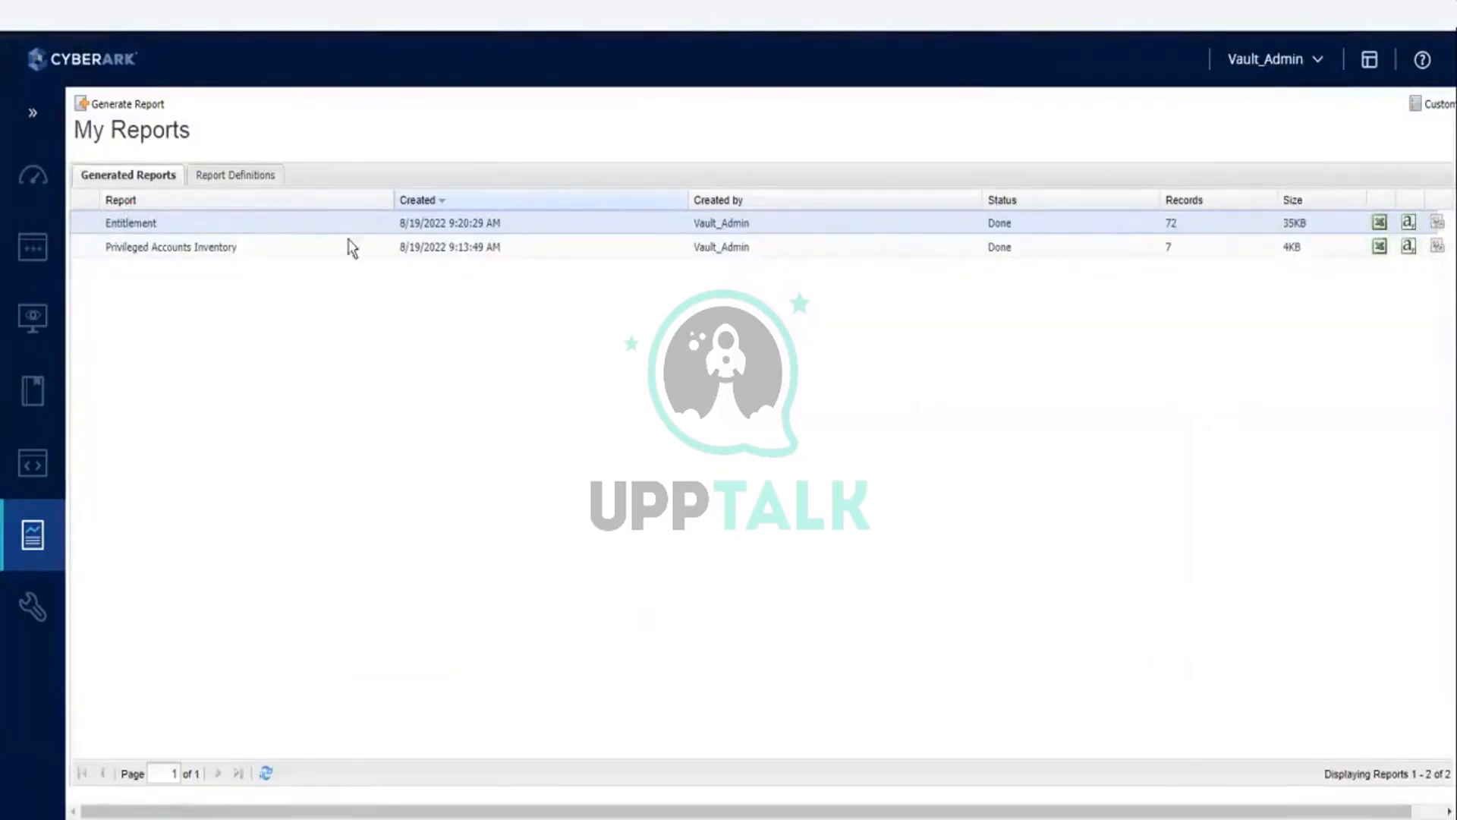
click(121, 106)
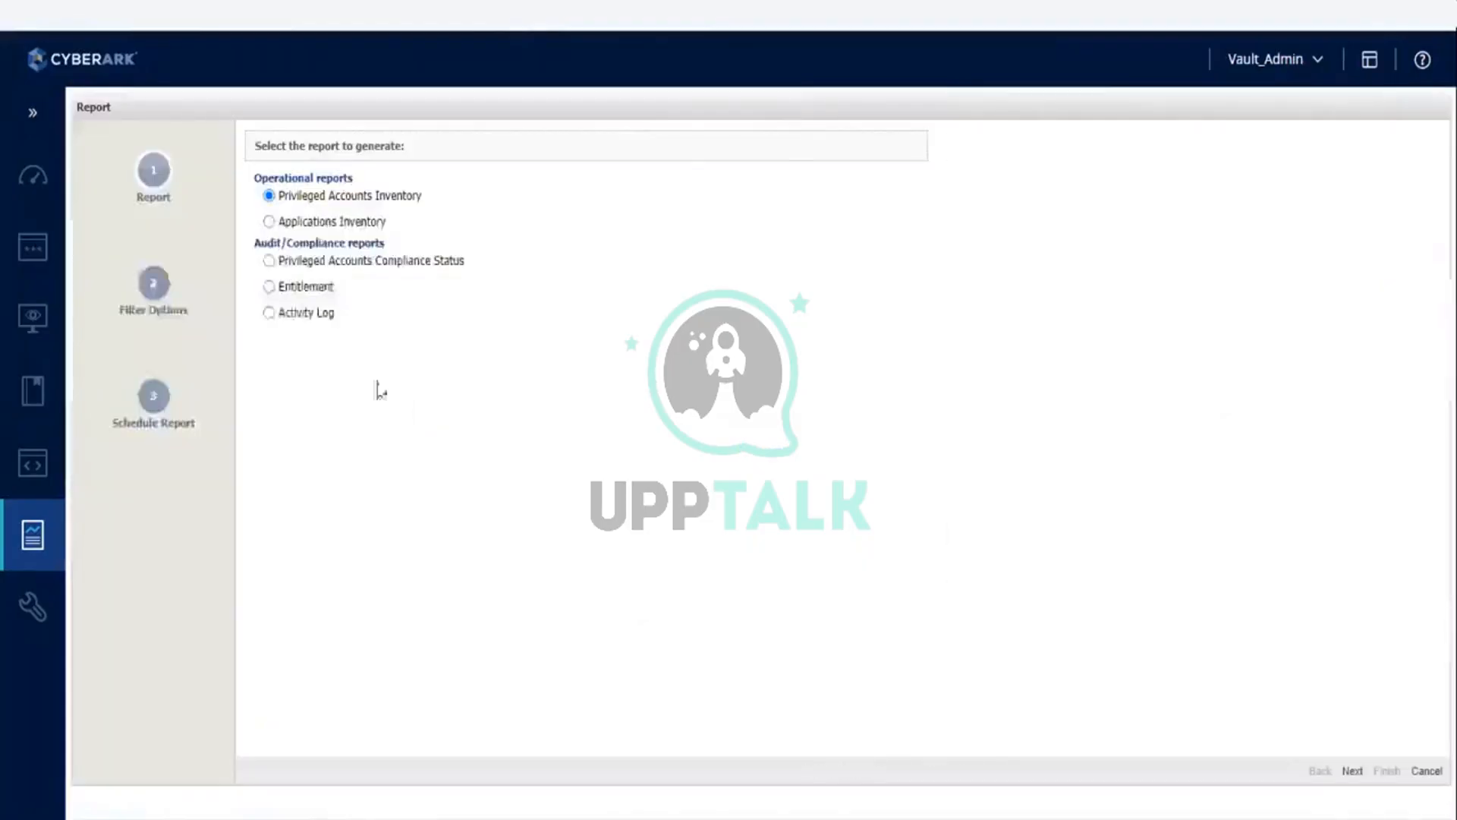
click(300, 317)
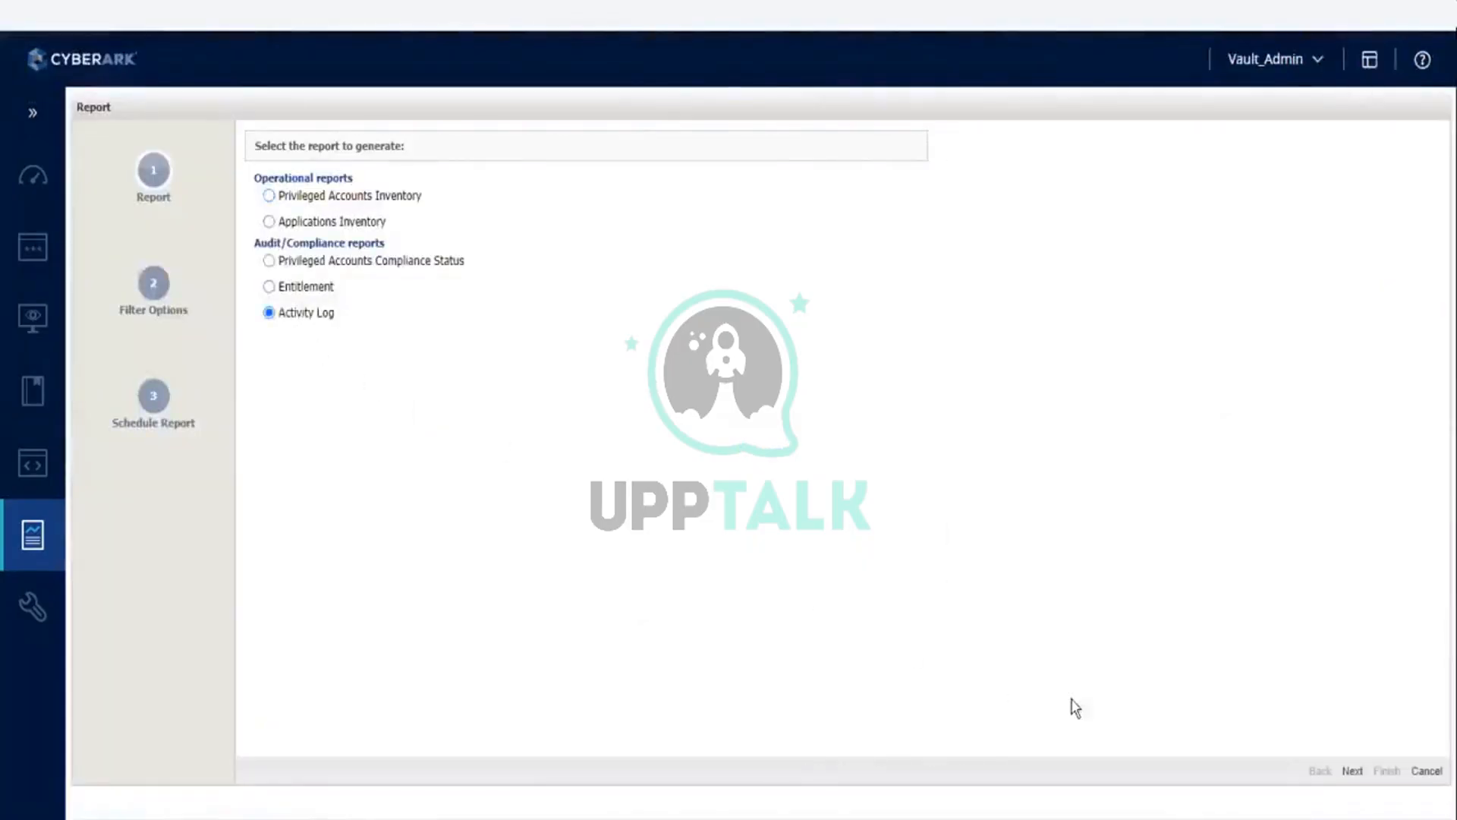
click(1333, 771)
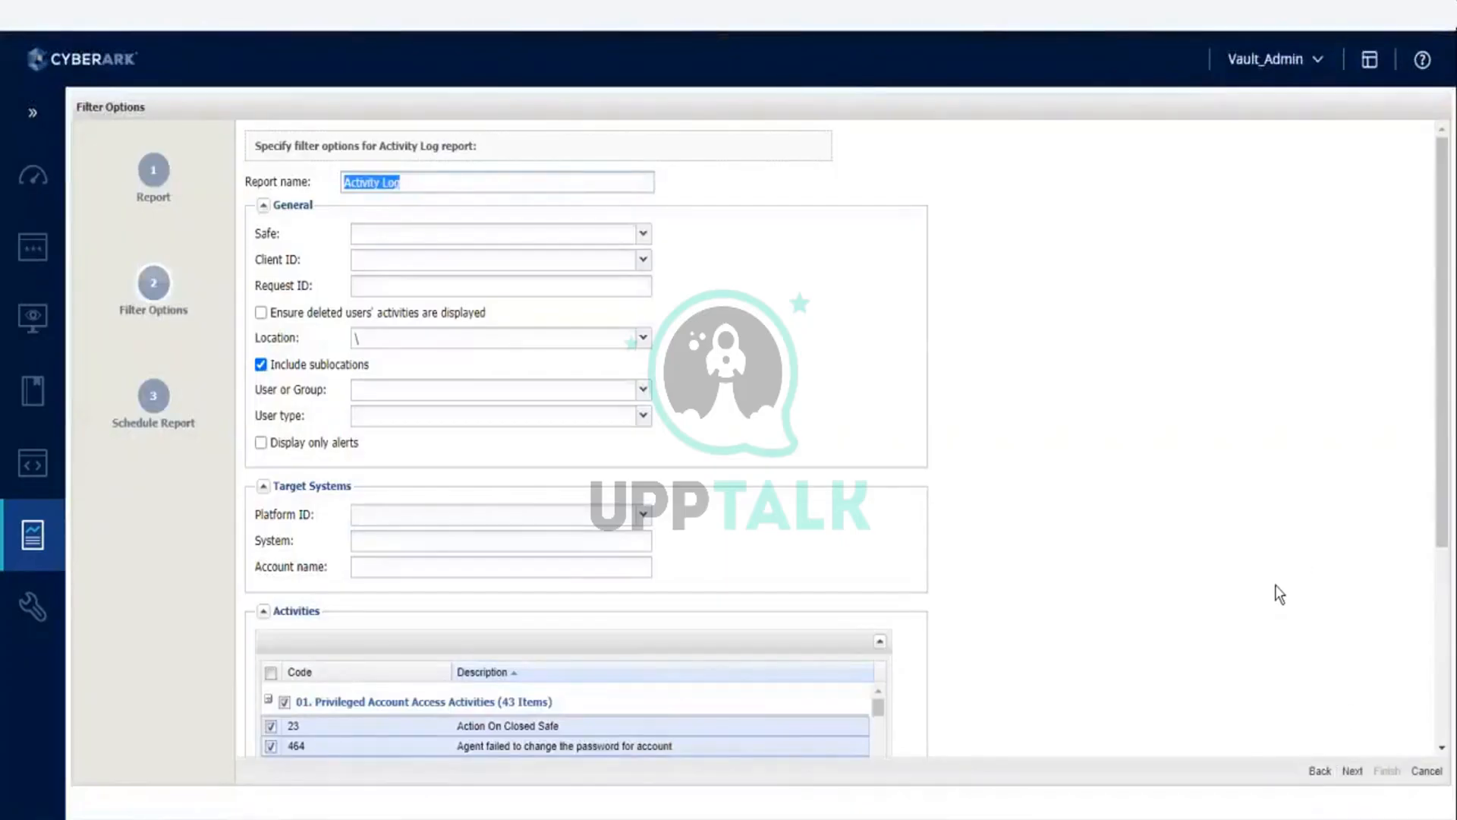
Step: Deselect all preselected activities in the Activity Log report's filter options
scroll(1217, 530, down, 3)
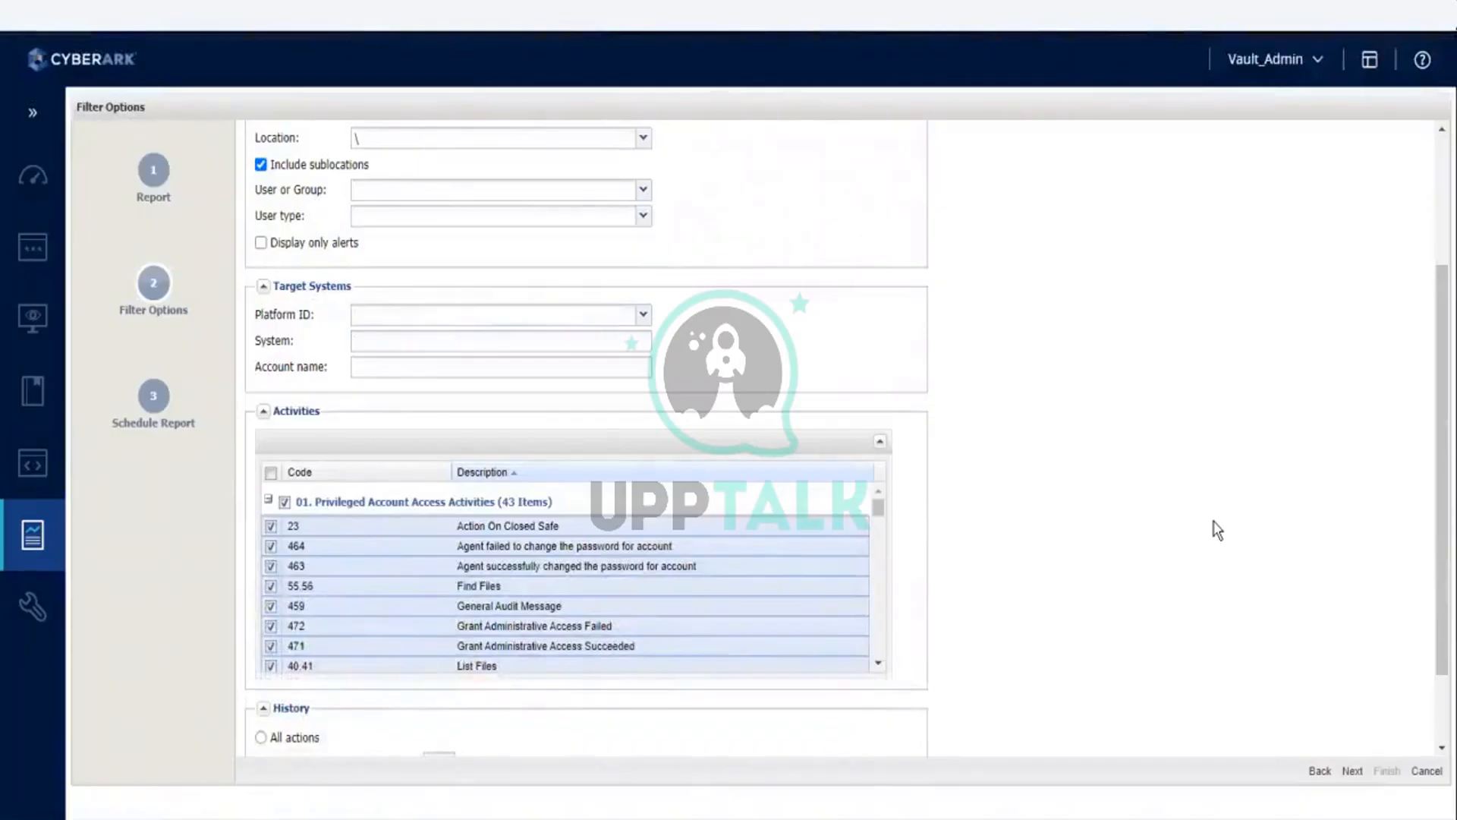
scroll(1217, 529, up, 3)
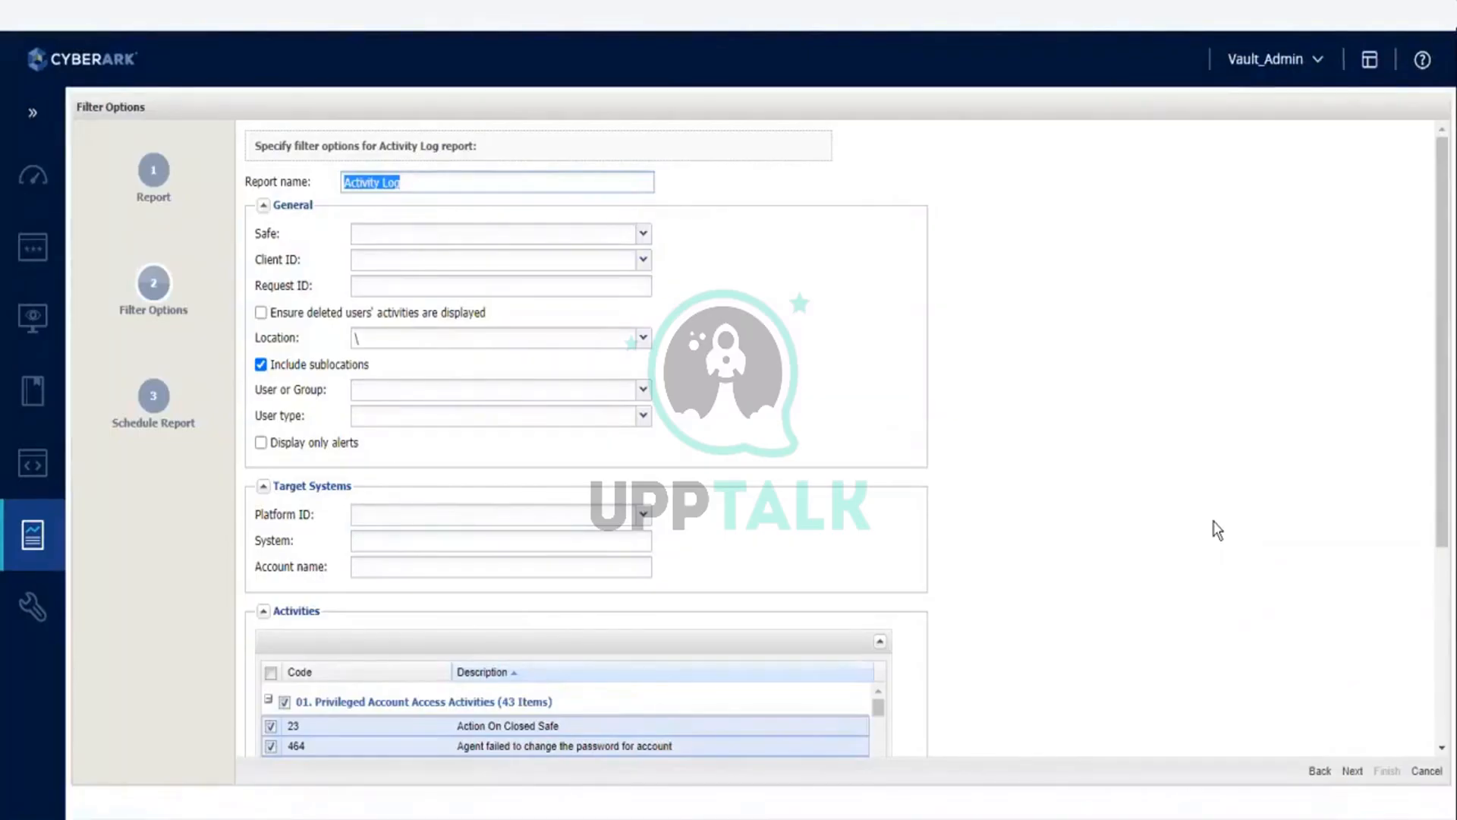
click(390, 541)
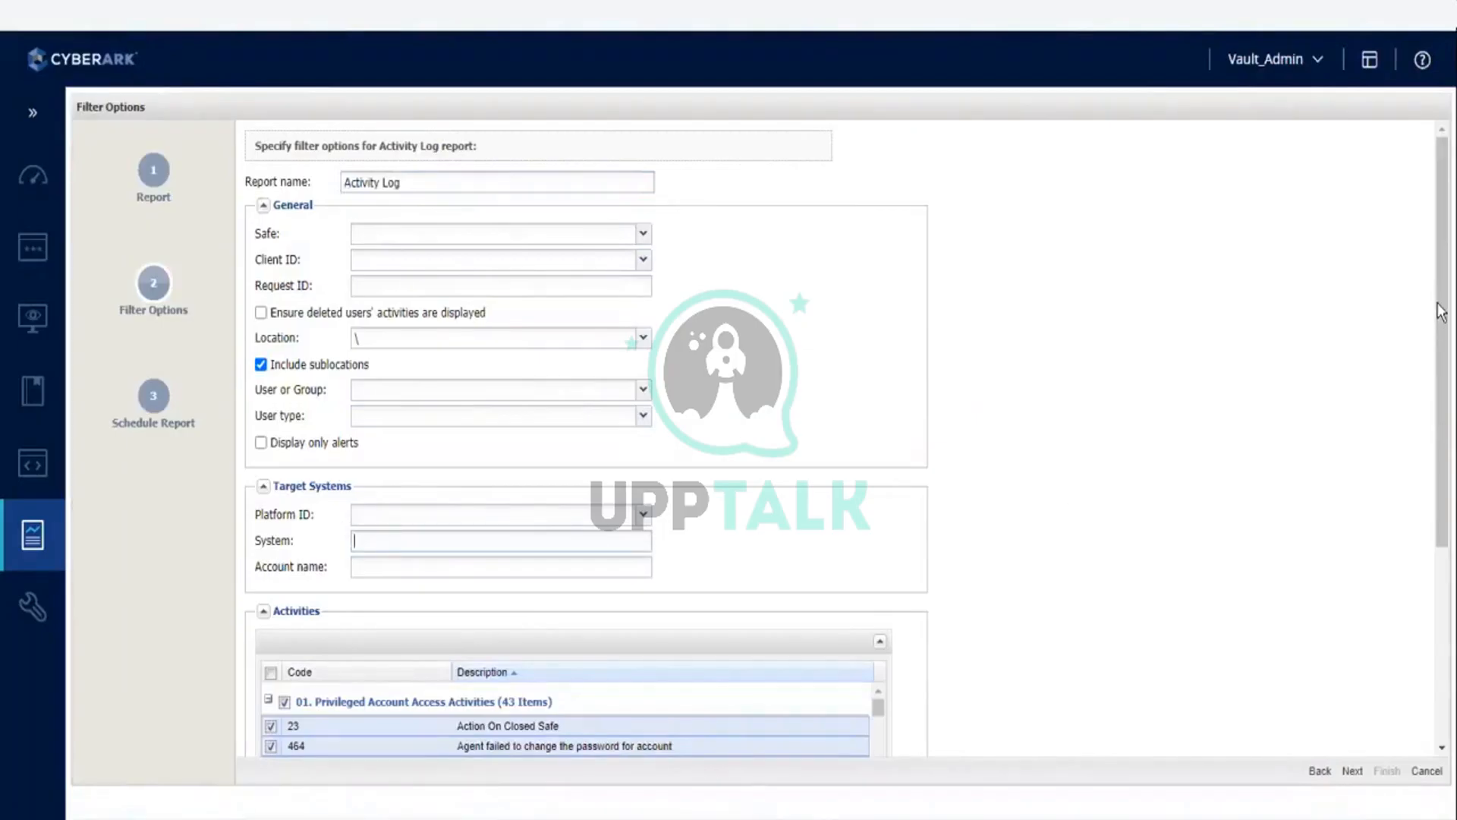
drag(1442, 334, 1441, 581)
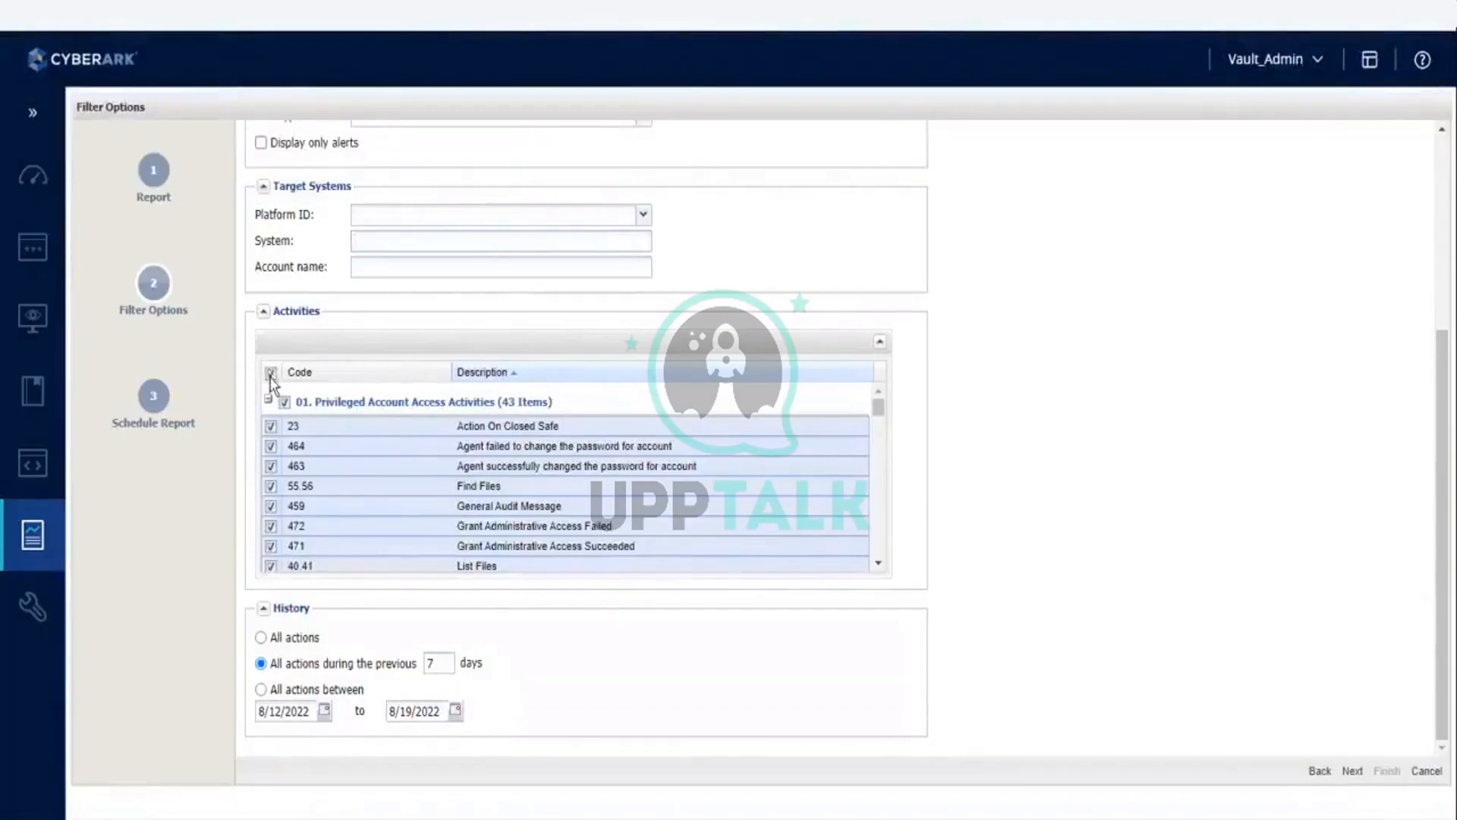
click(272, 375)
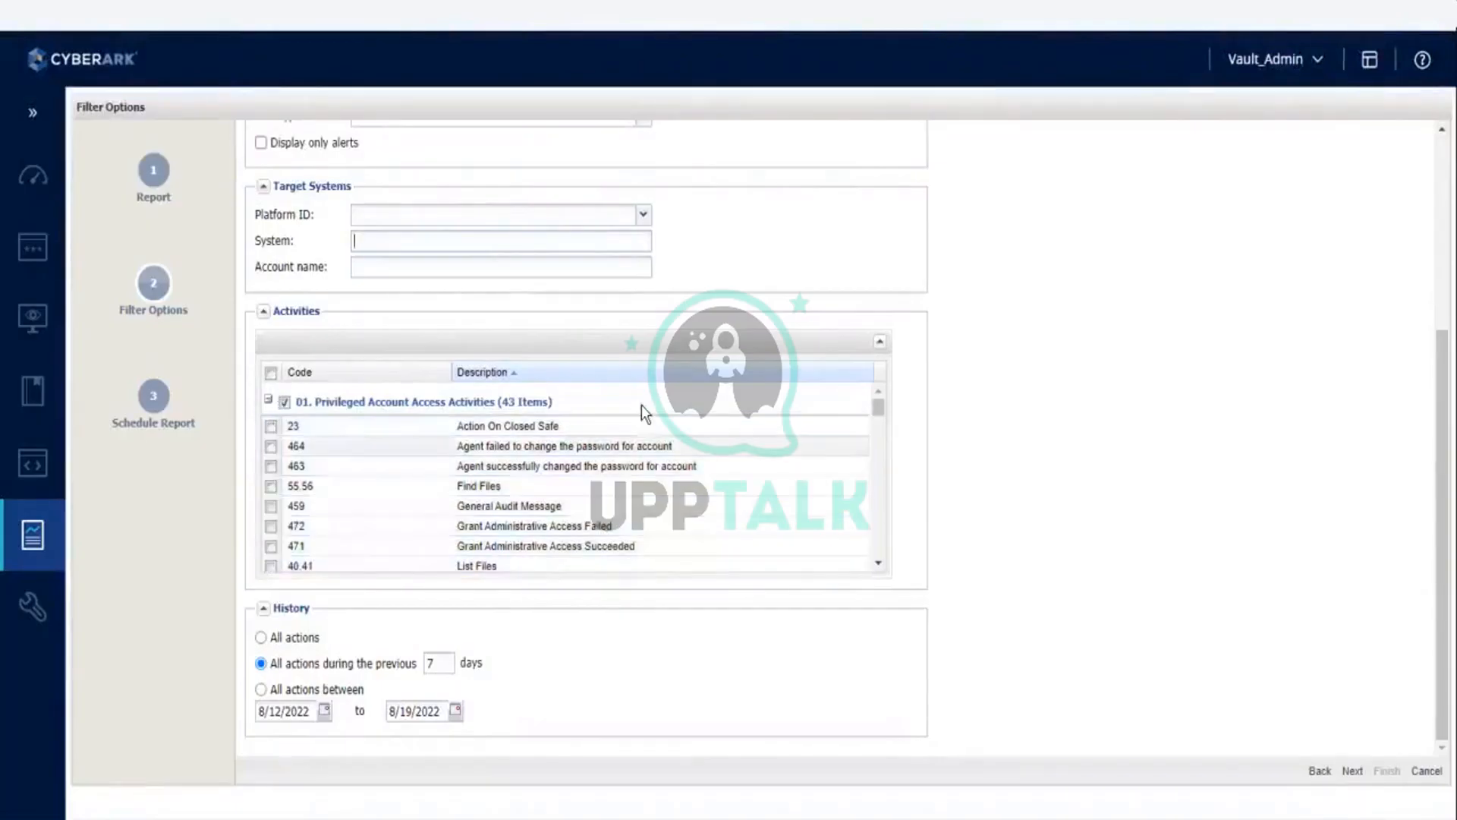
Step: Include the activities PSM Connect (code 300) and PSM Disconnect (code 302) in the Activity Log report
click(879, 563)
click(878, 566)
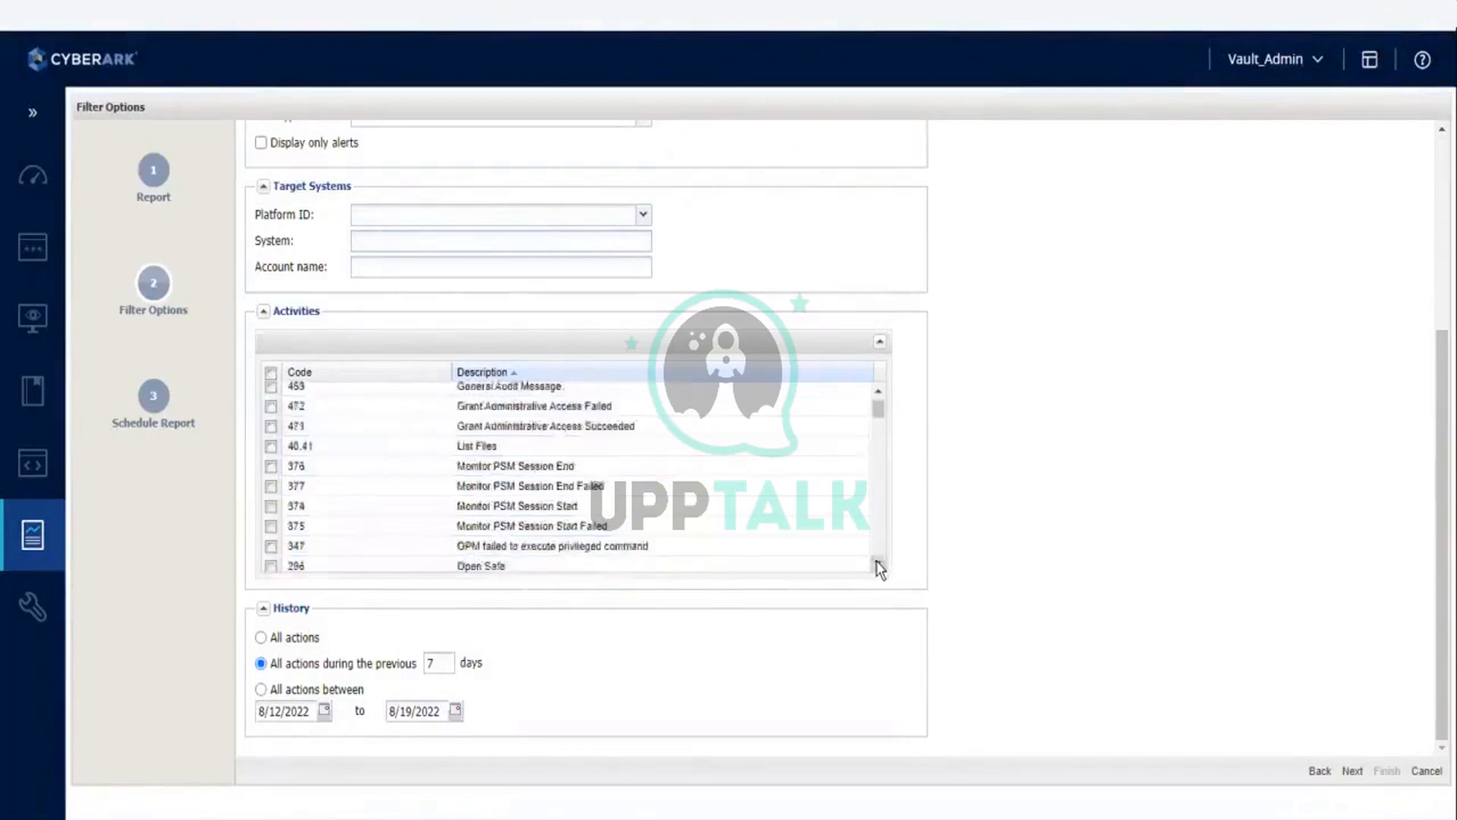
click(878, 565)
click(878, 565)
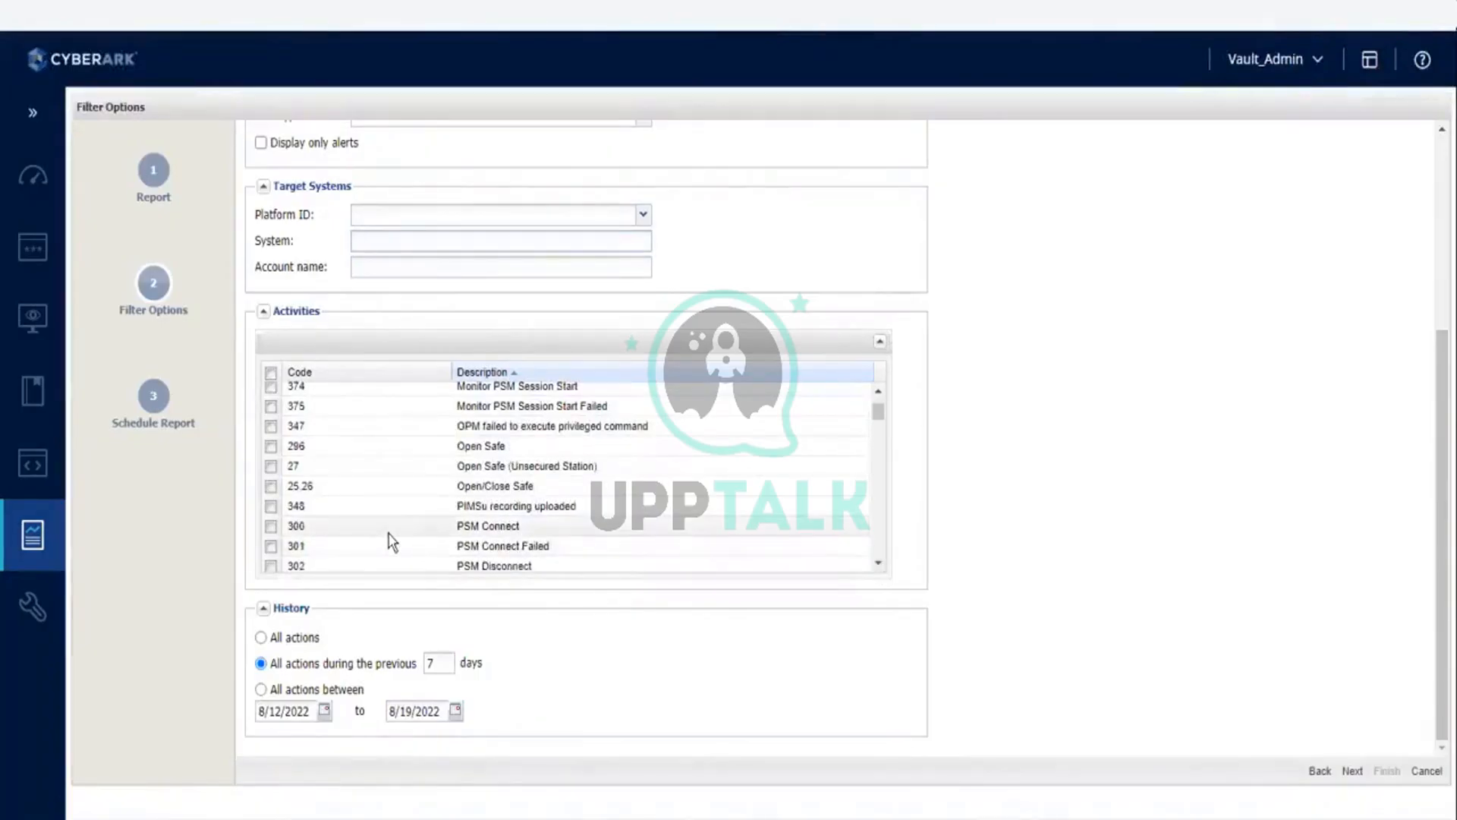
click(271, 526)
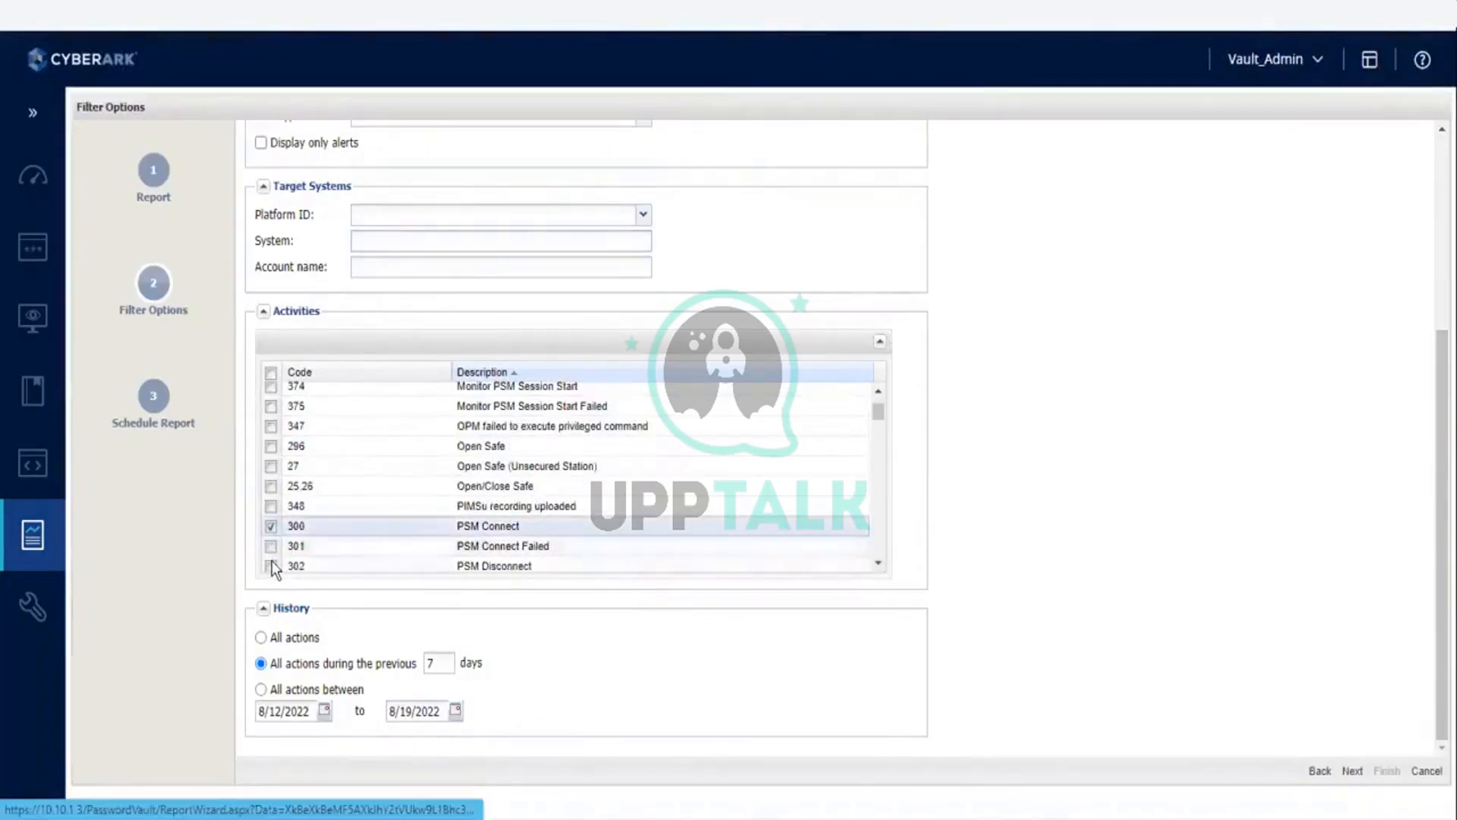
click(271, 566)
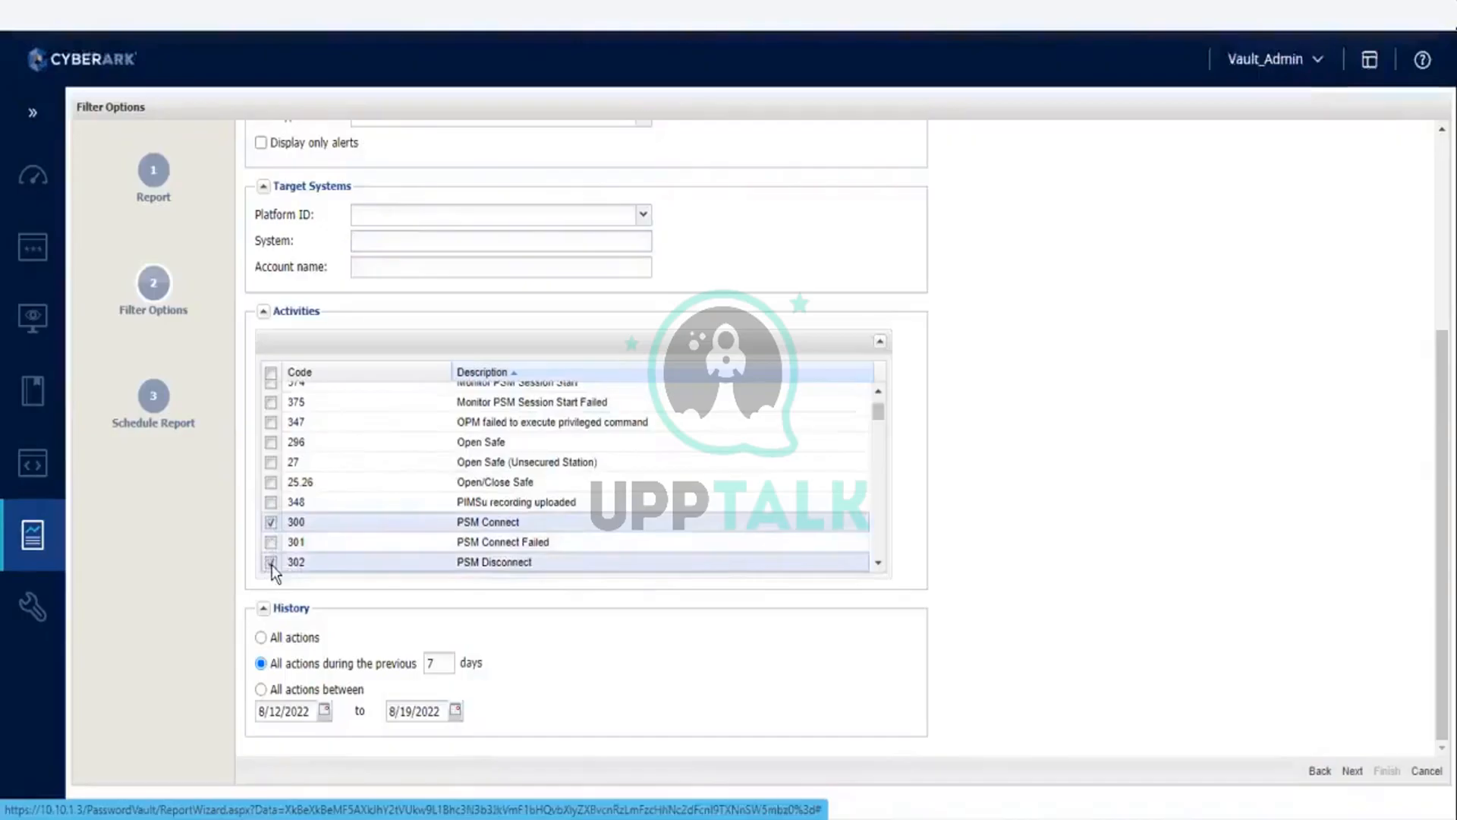
Step: Examine the remaining entries in the Activities list, from the PSM activities through Approval Workflow to the CPM activities under Privileged Account Management
click(879, 566)
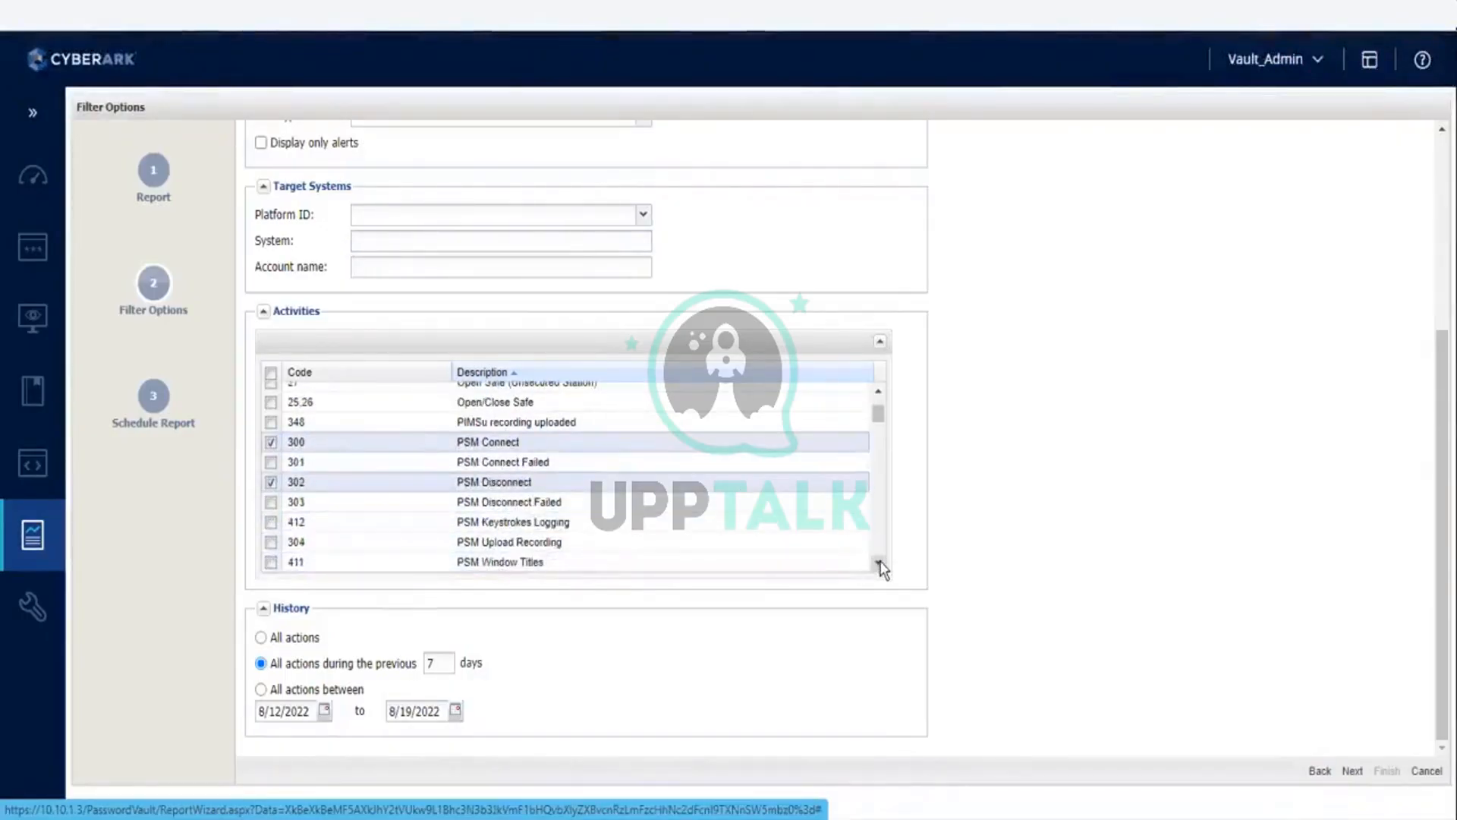
click(879, 566)
click(879, 566)
click(879, 566)
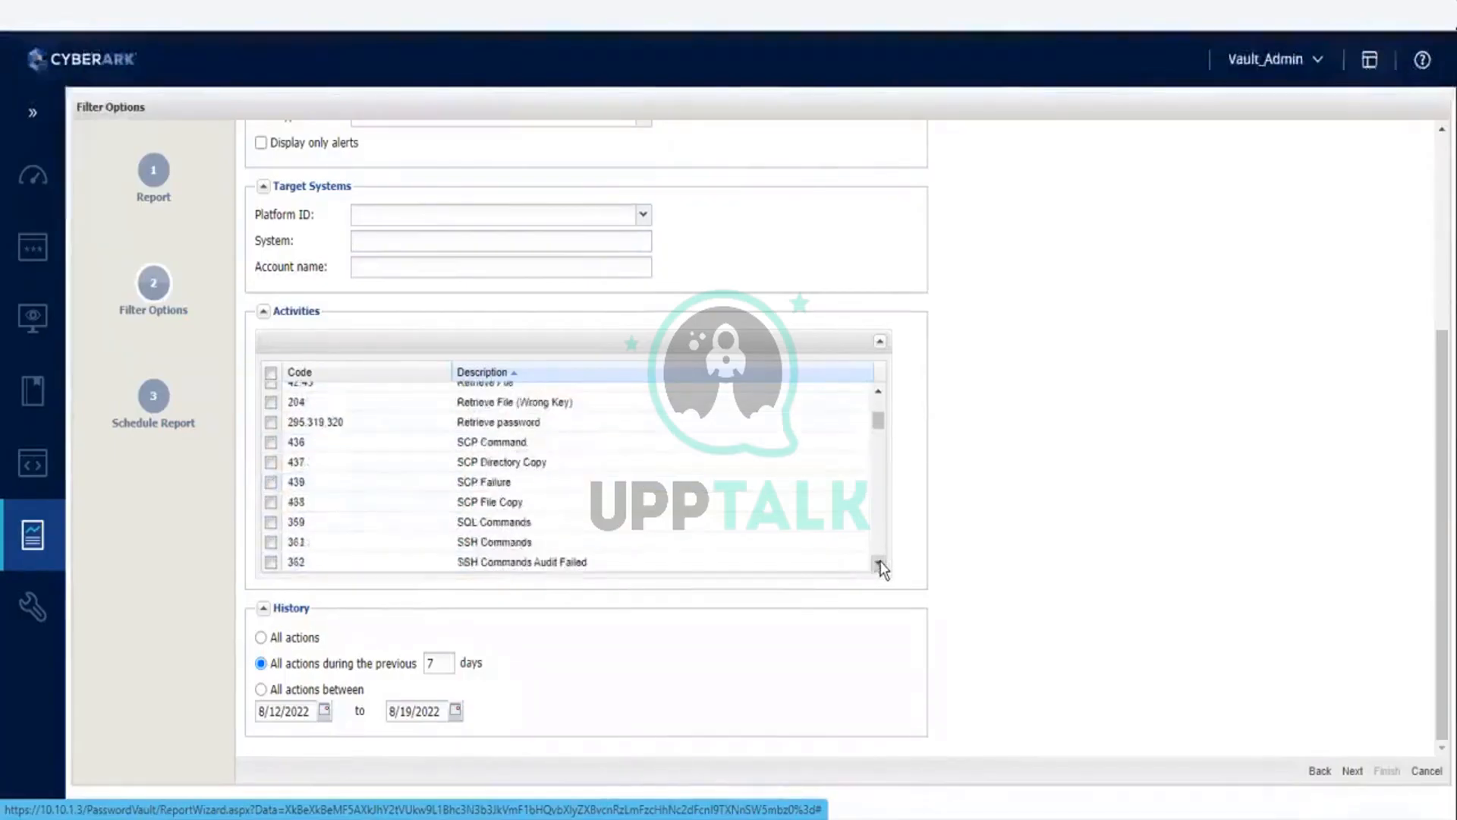
click(879, 566)
click(879, 565)
click(879, 566)
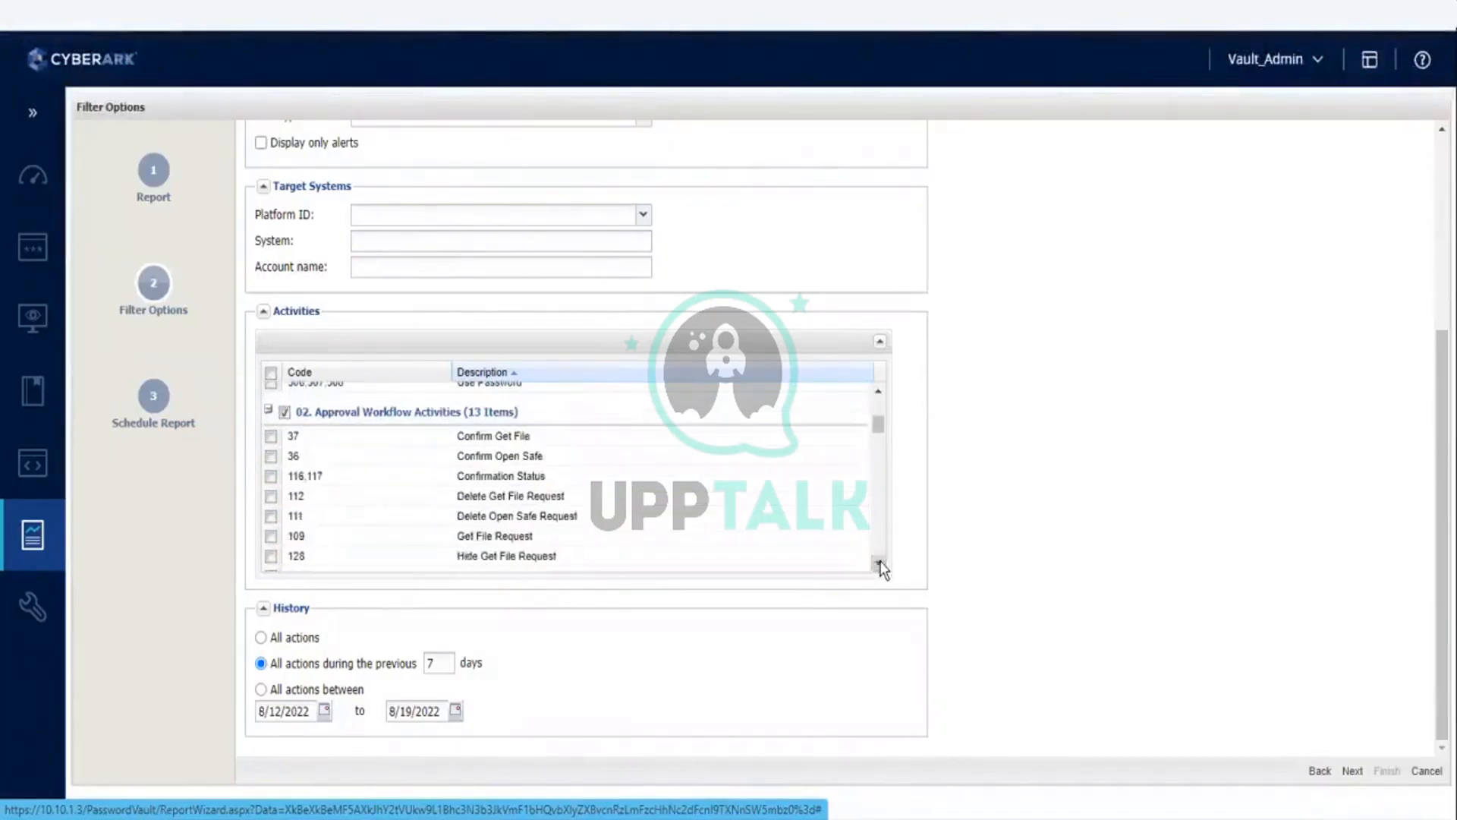
click(879, 566)
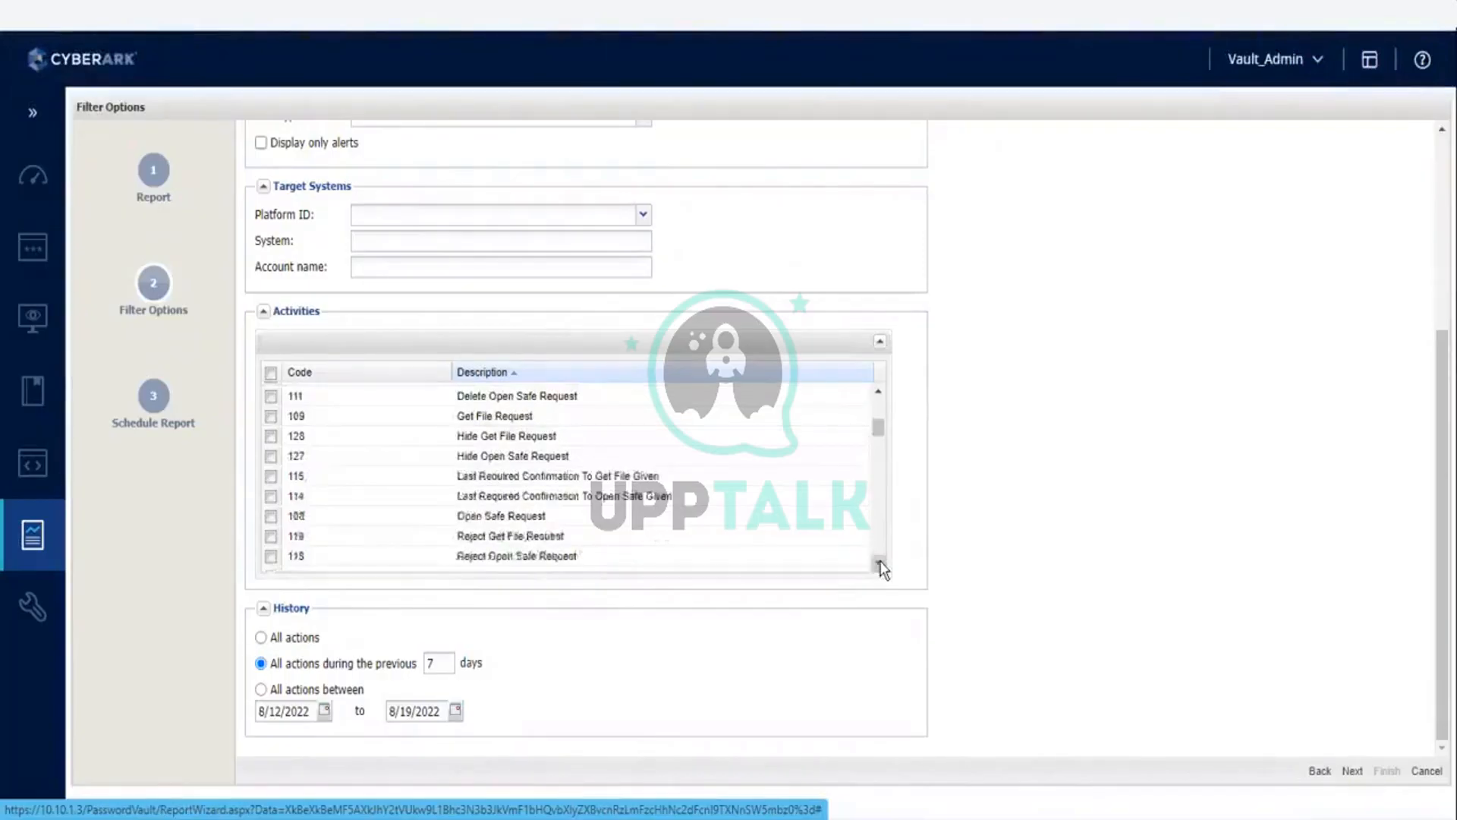
click(879, 565)
click(879, 566)
click(879, 566)
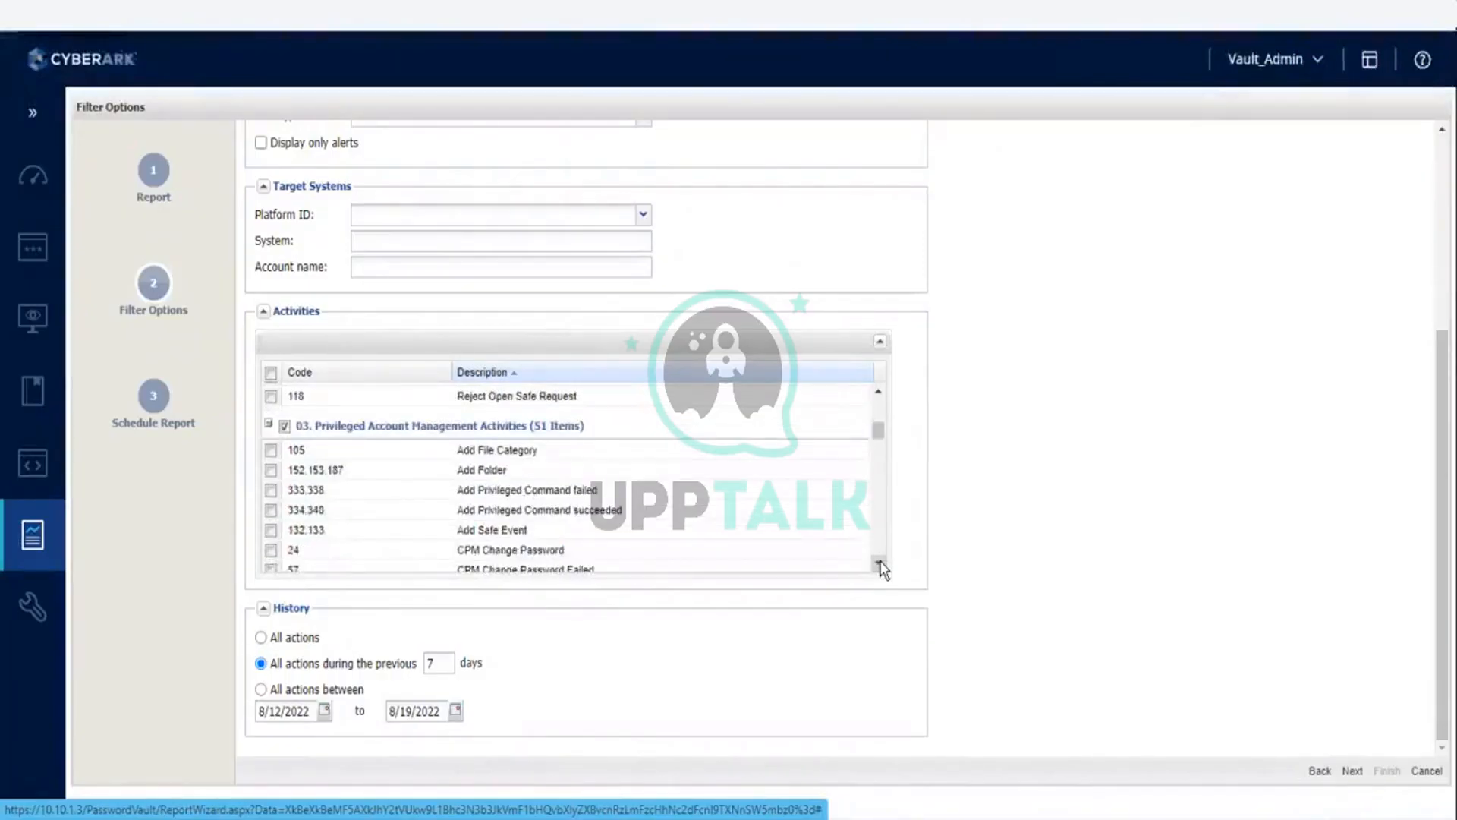
click(878, 565)
click(879, 565)
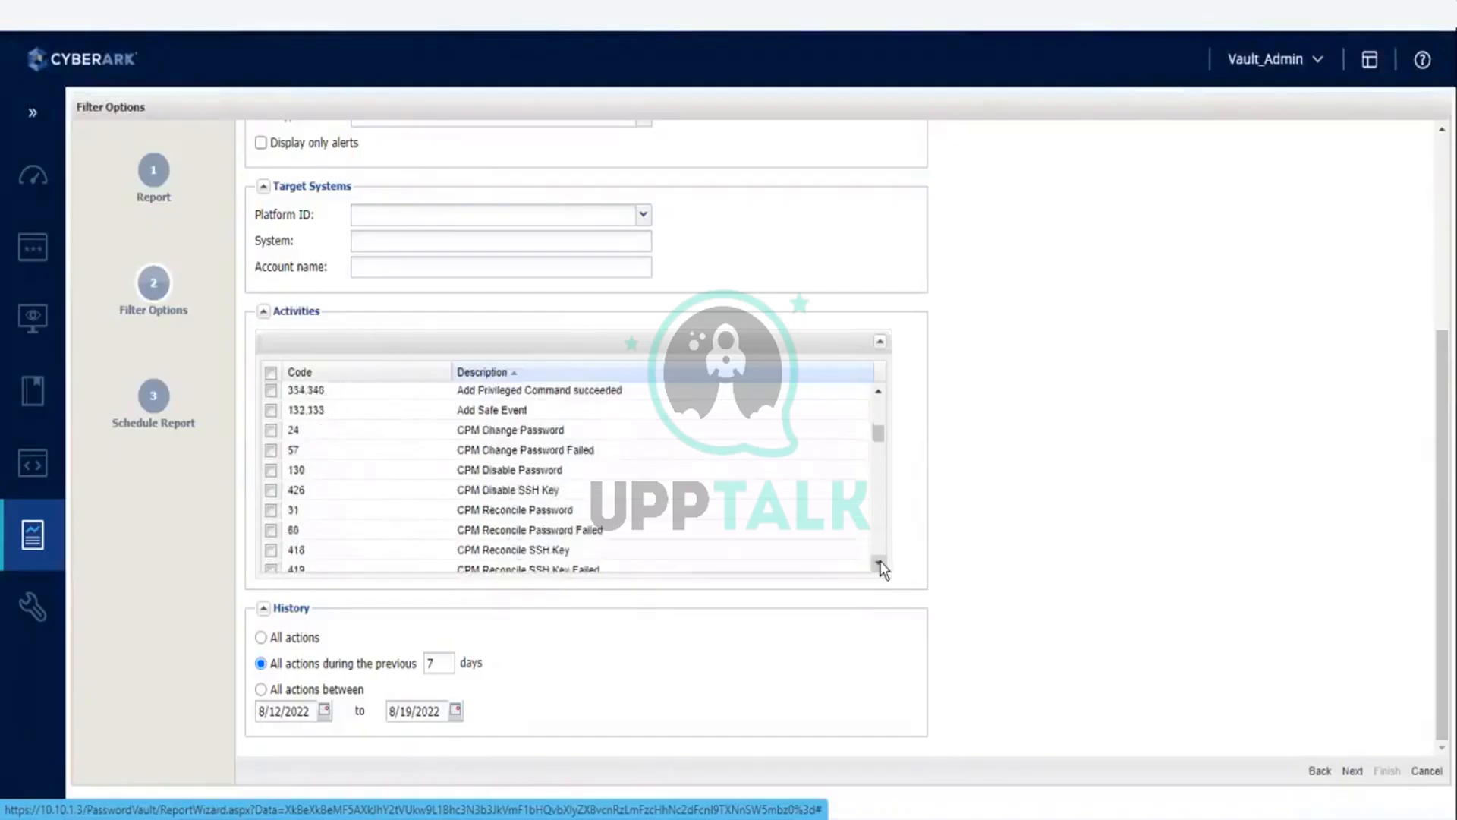
click(879, 566)
click(879, 565)
click(878, 566)
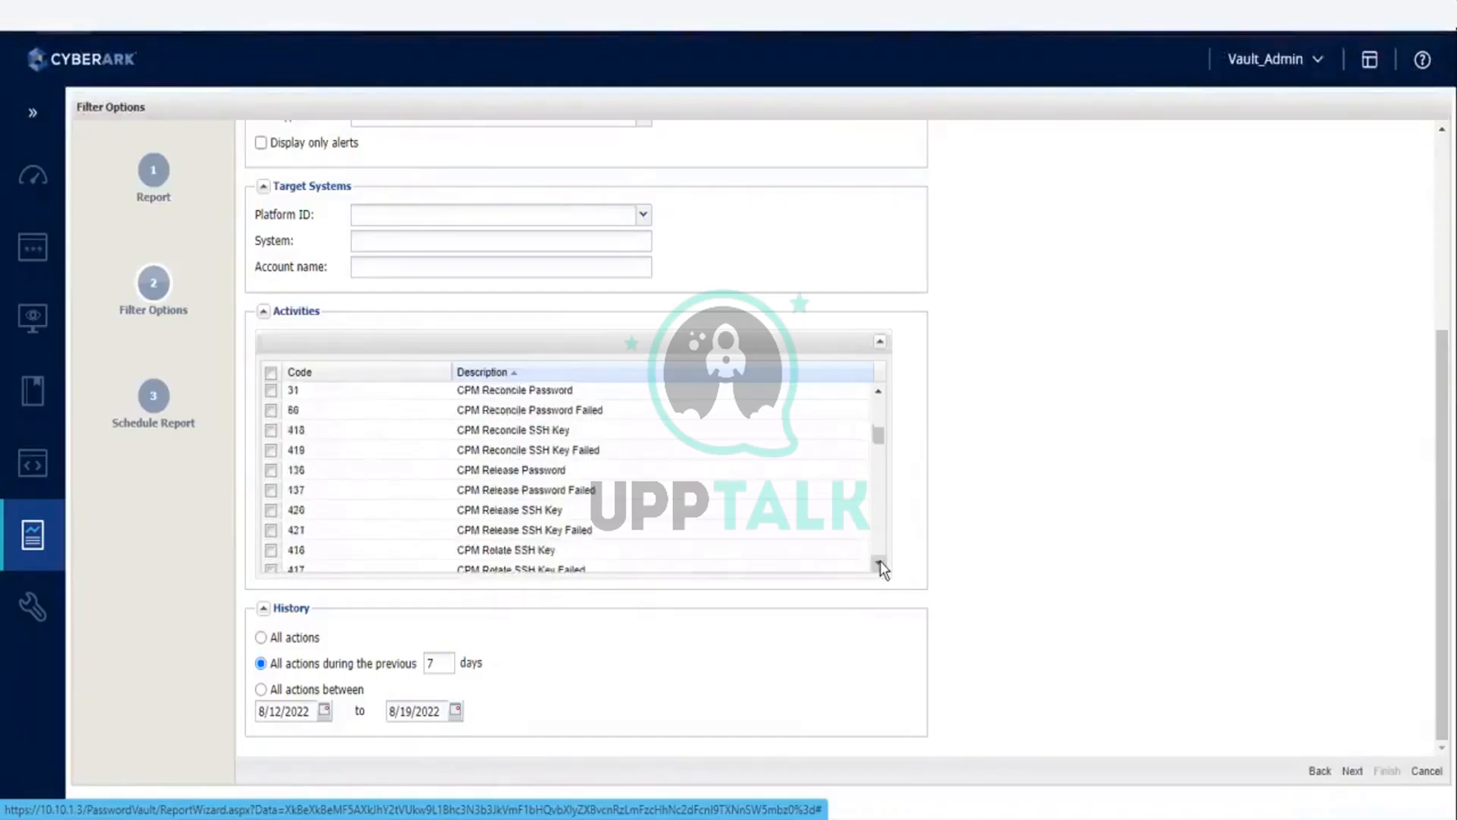
click(879, 566)
click(879, 566)
click(879, 565)
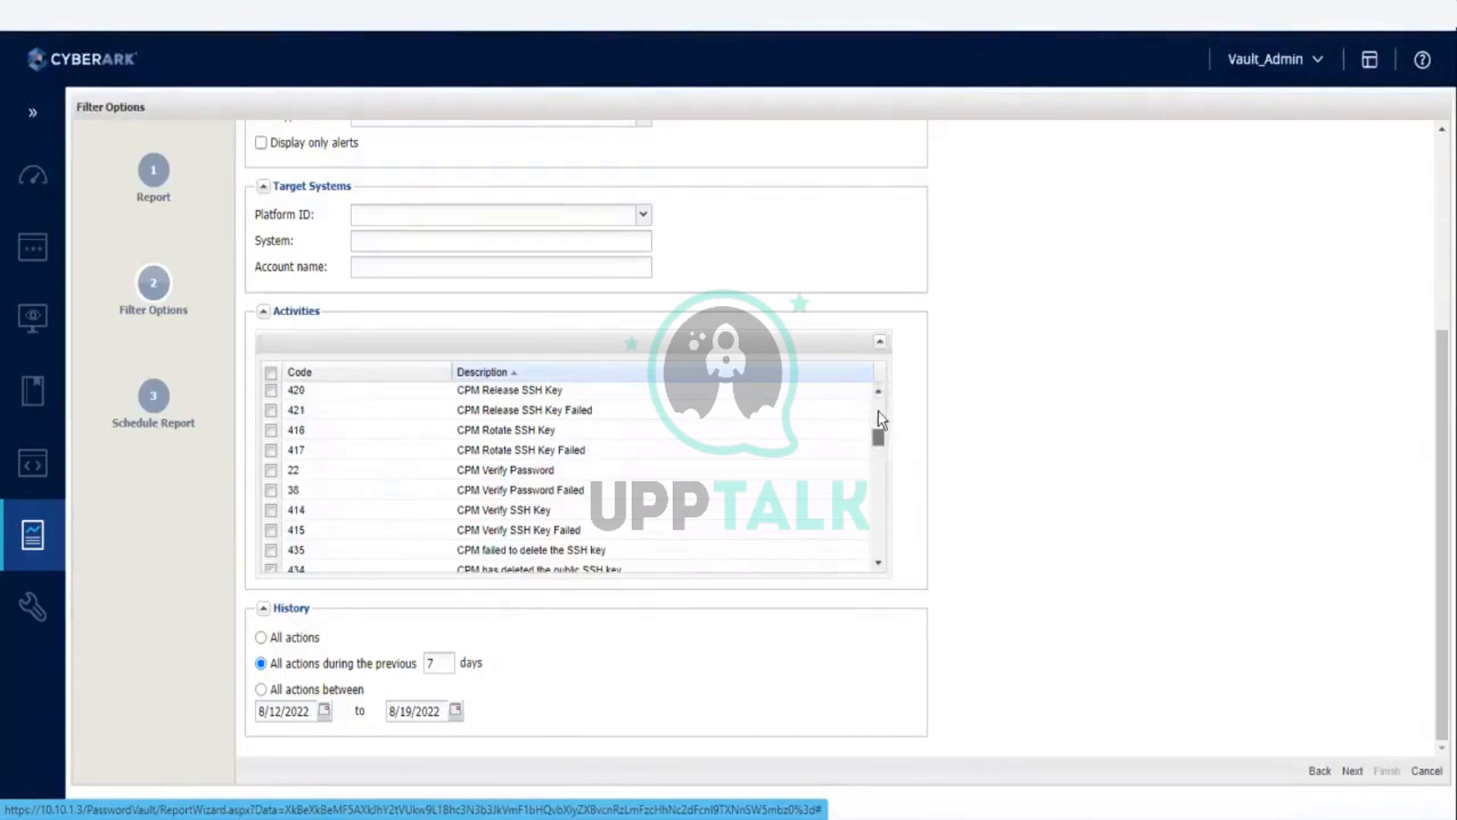
Step: Select all activities for the report and collapse activity groups 01 to 04
drag(878, 412, 878, 389)
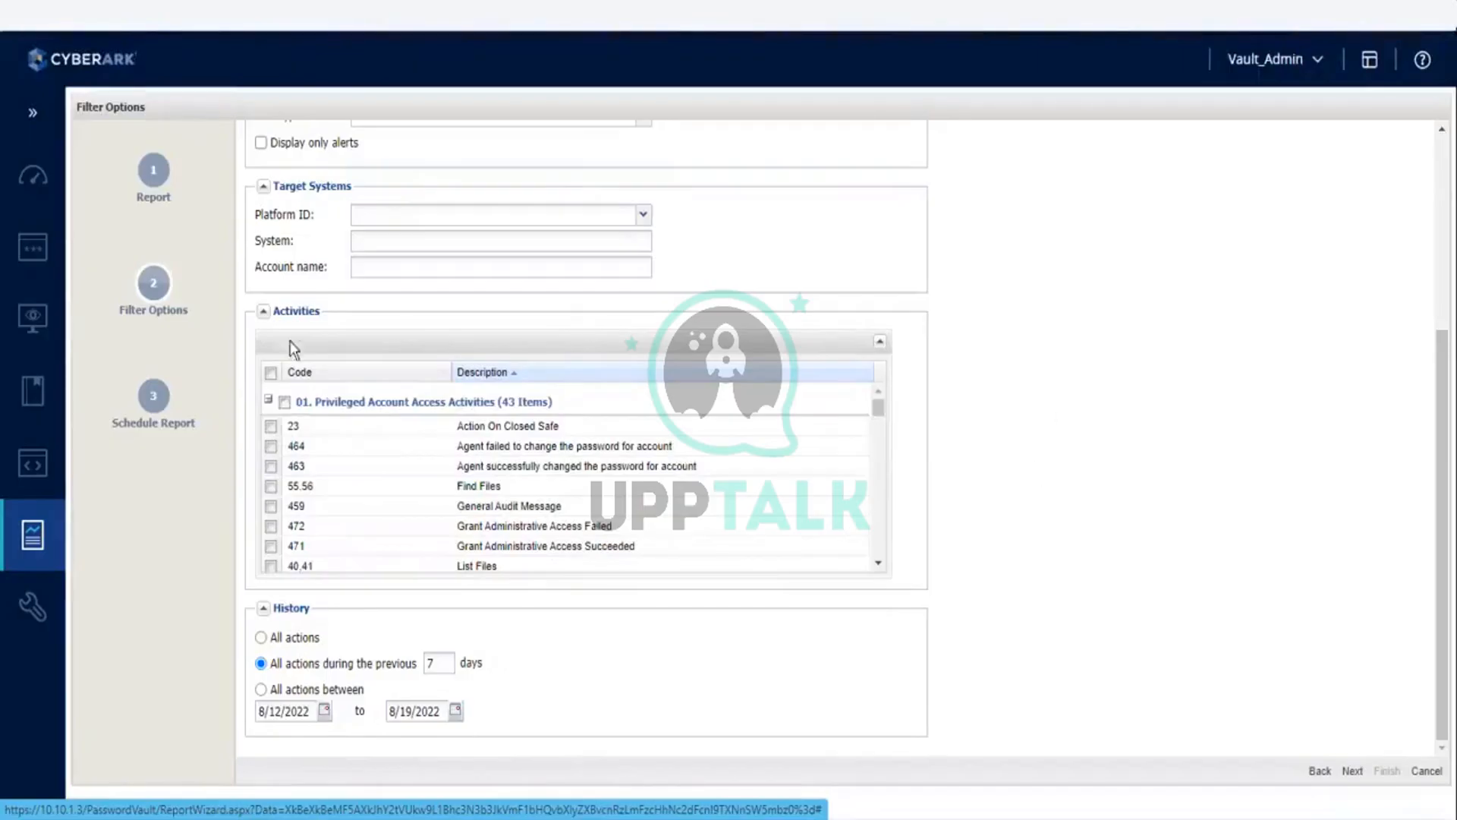
click(271, 372)
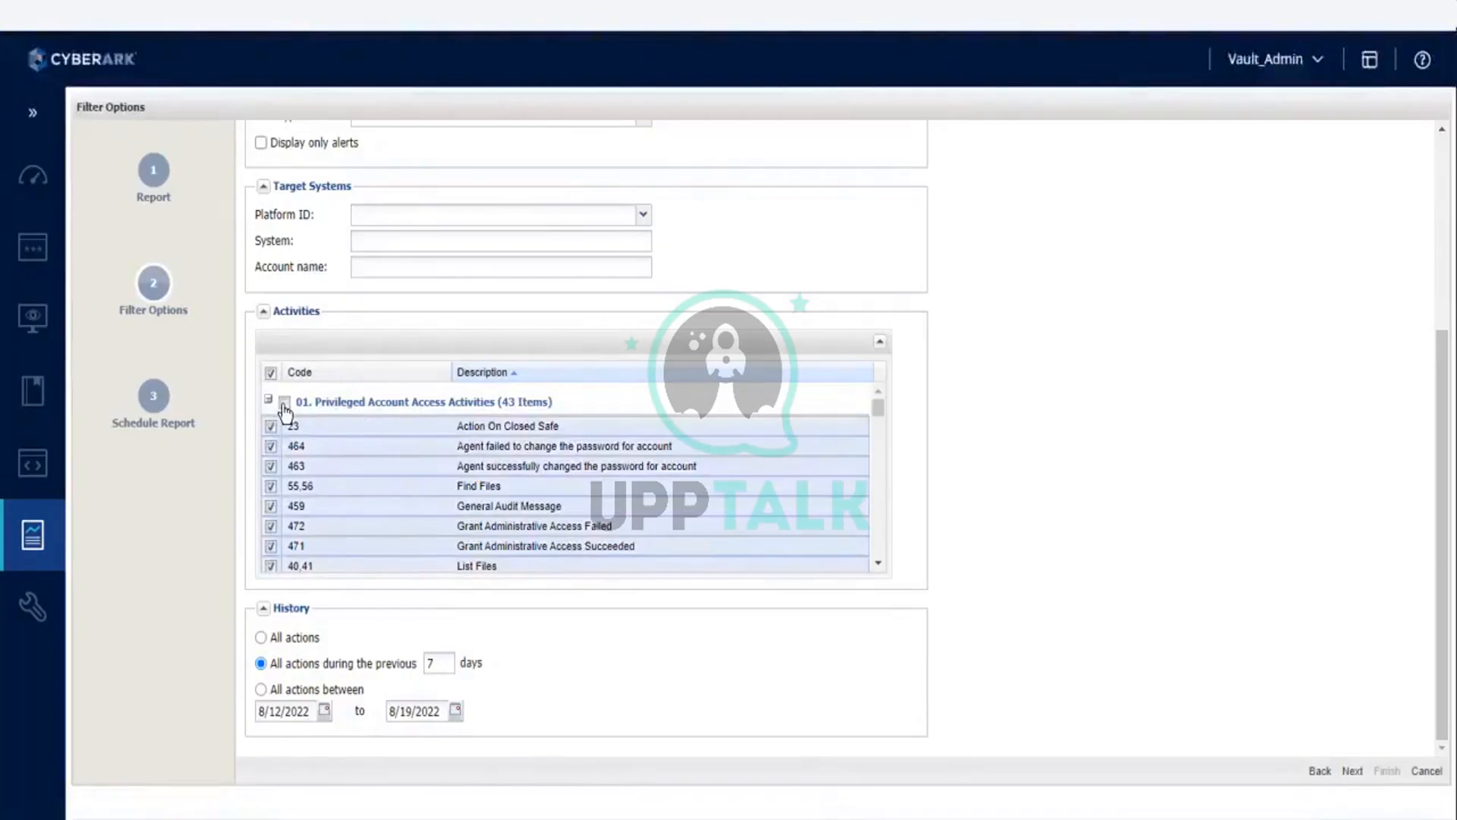
click(268, 399)
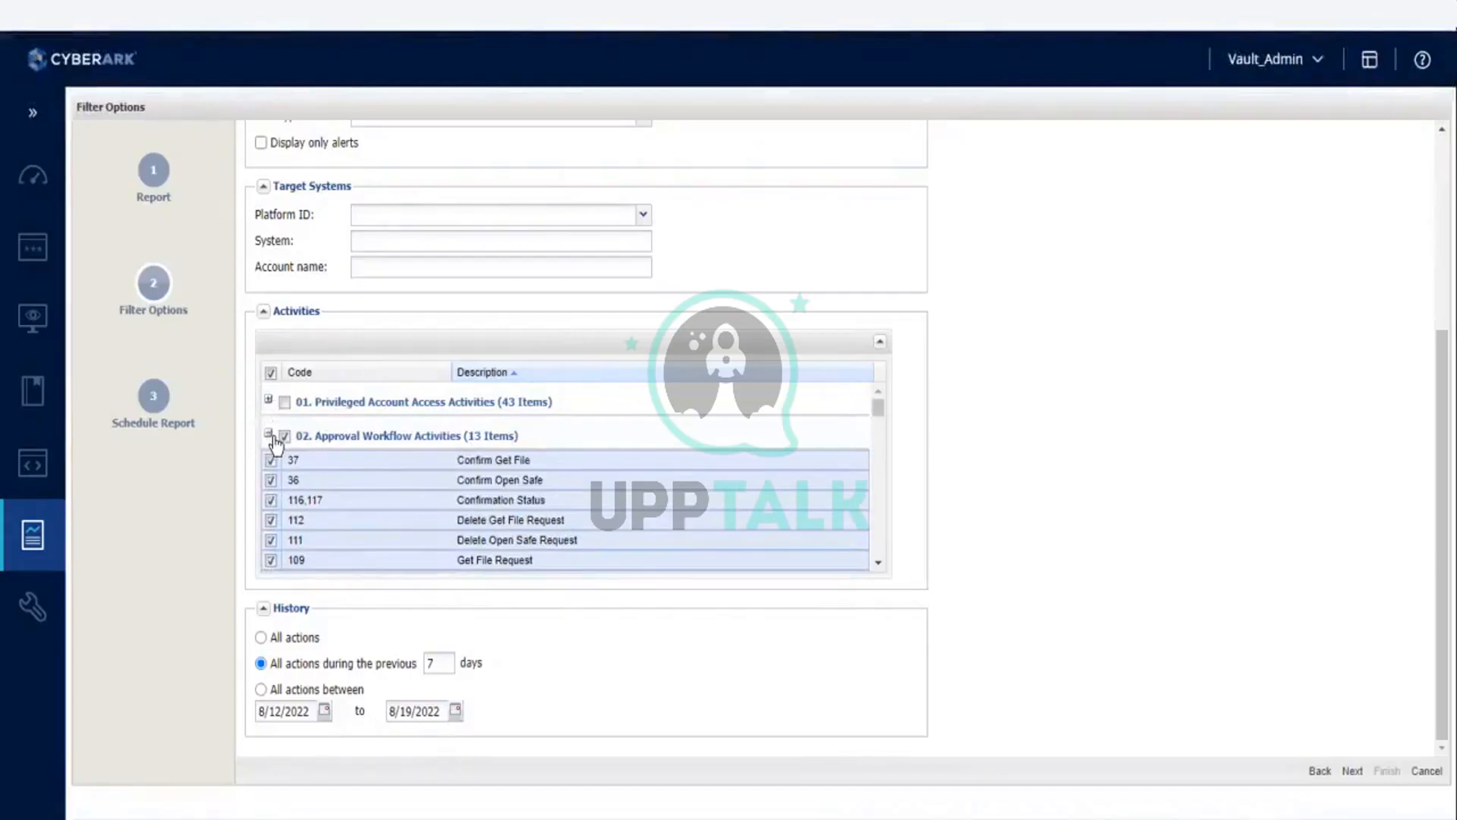
click(270, 435)
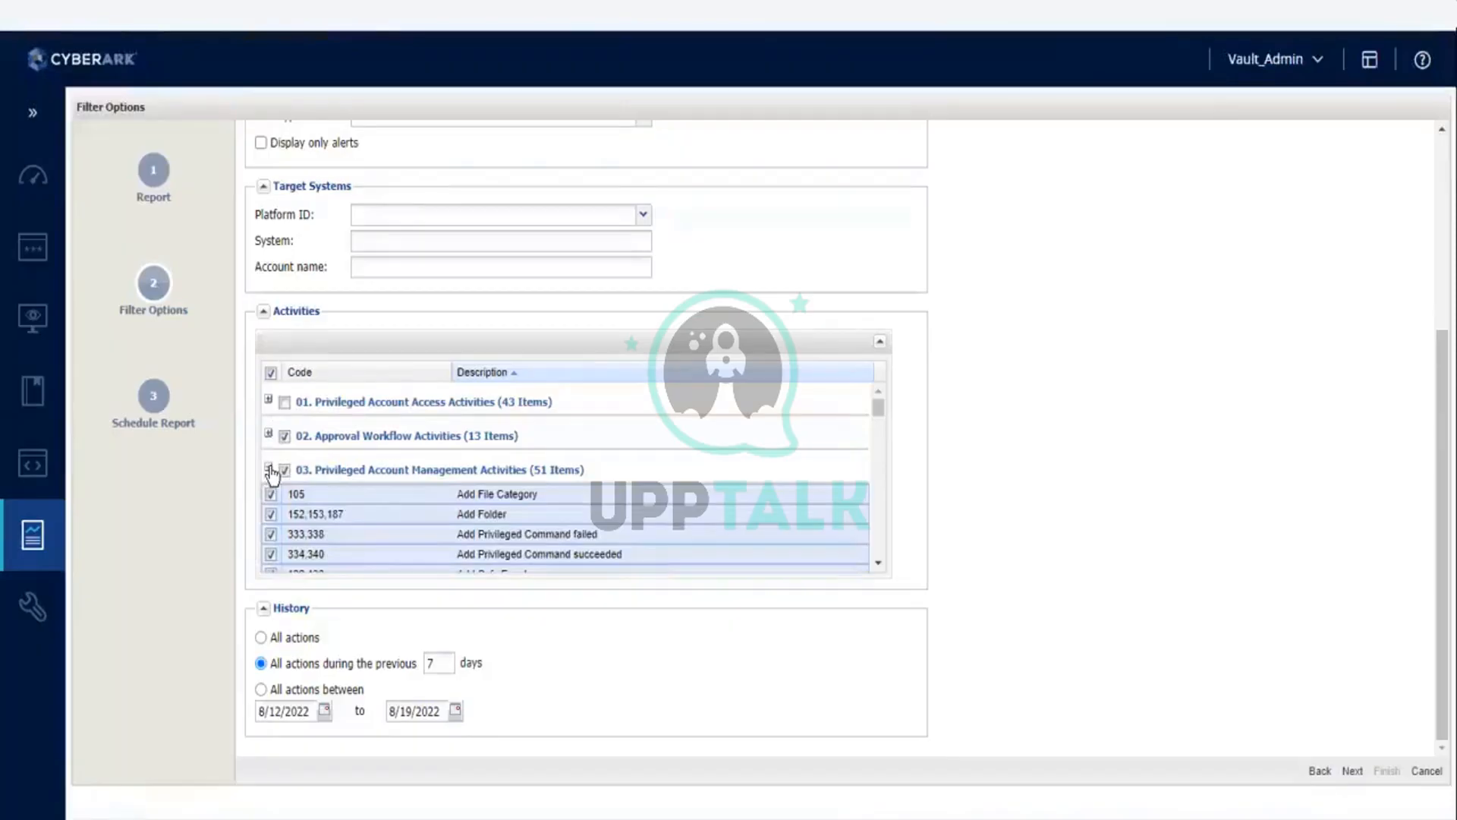
click(269, 469)
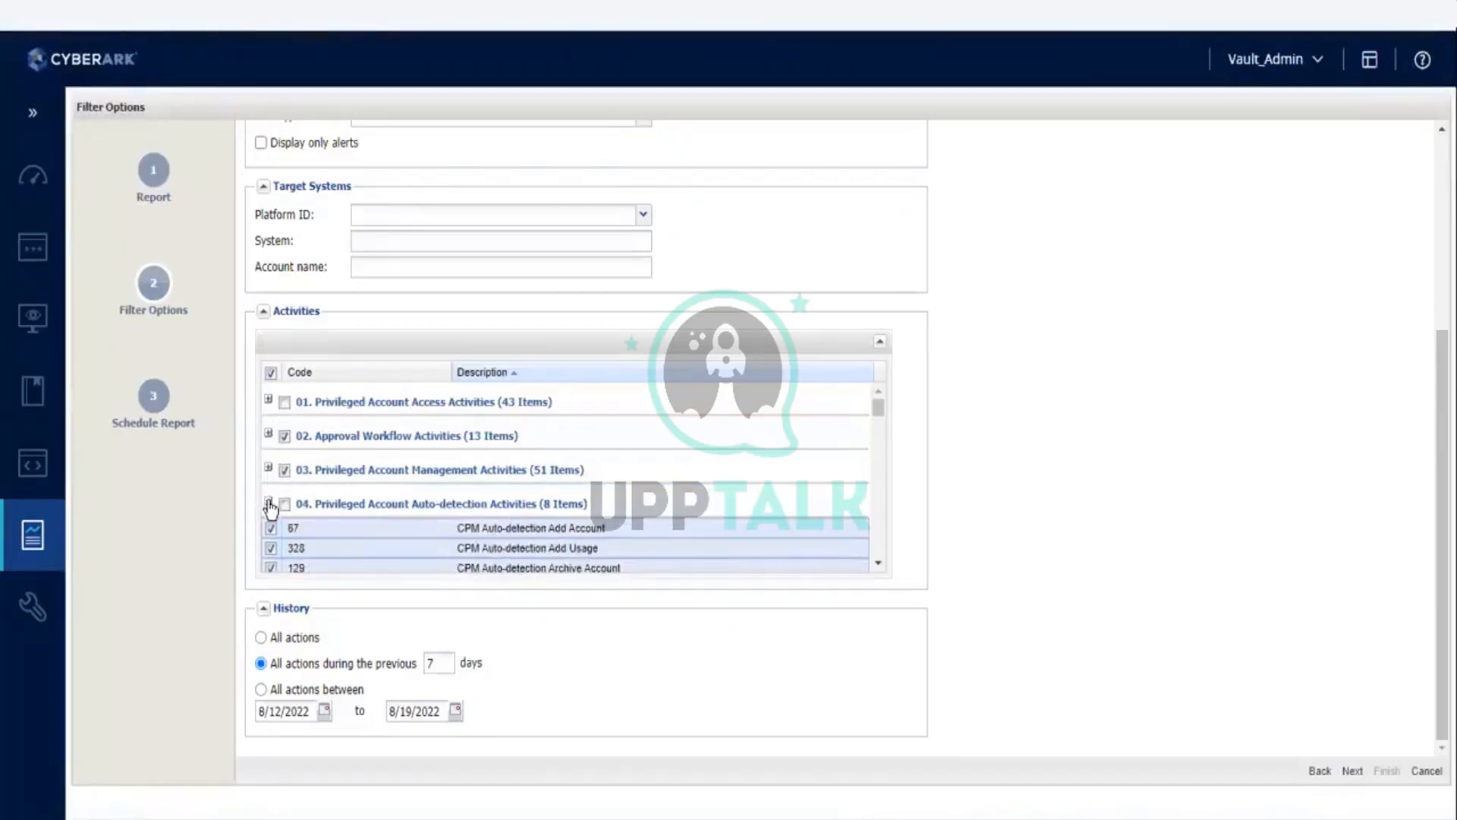
click(269, 502)
Step: Tick the group selections for 01. Privileged Account Access Activities and 04. Privileged Account Auto-detection Activities, and collapse groups 01 and 05
scroll(312, 492, down, 3)
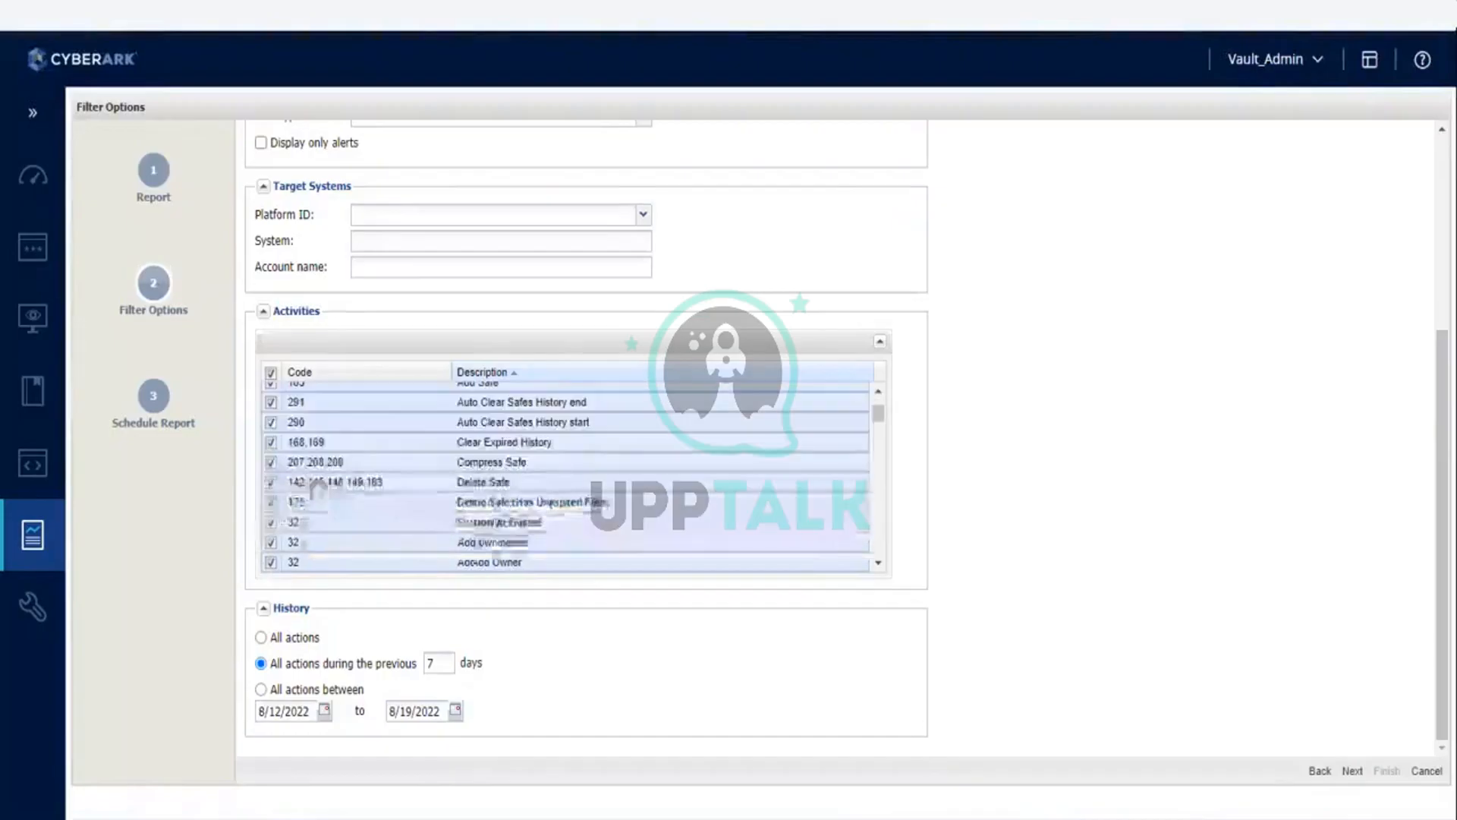
scroll(336, 478, down, 3)
scroll(334, 478, up, 3)
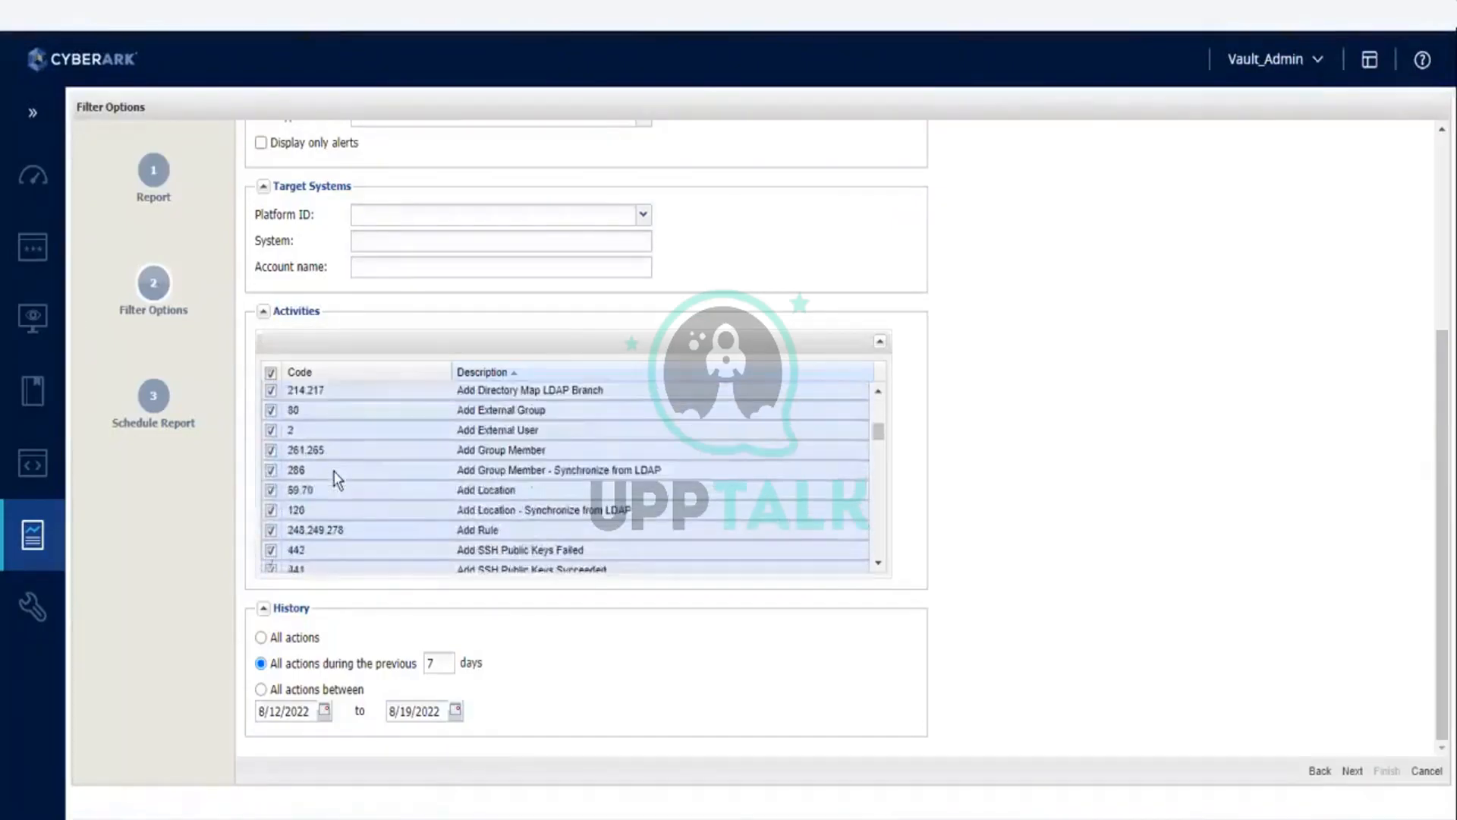
scroll(332, 476, up, 3)
click(286, 404)
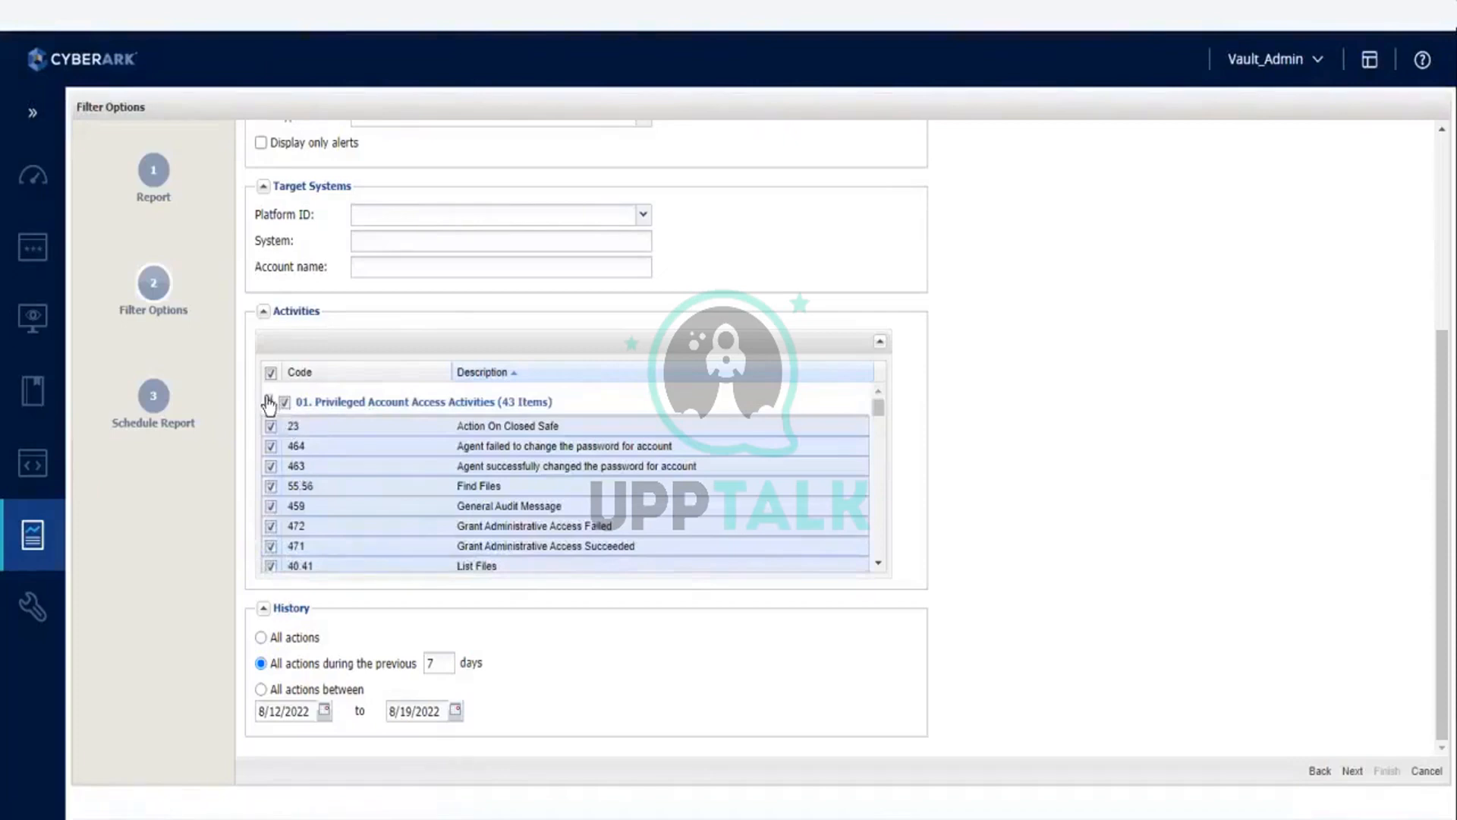
click(268, 402)
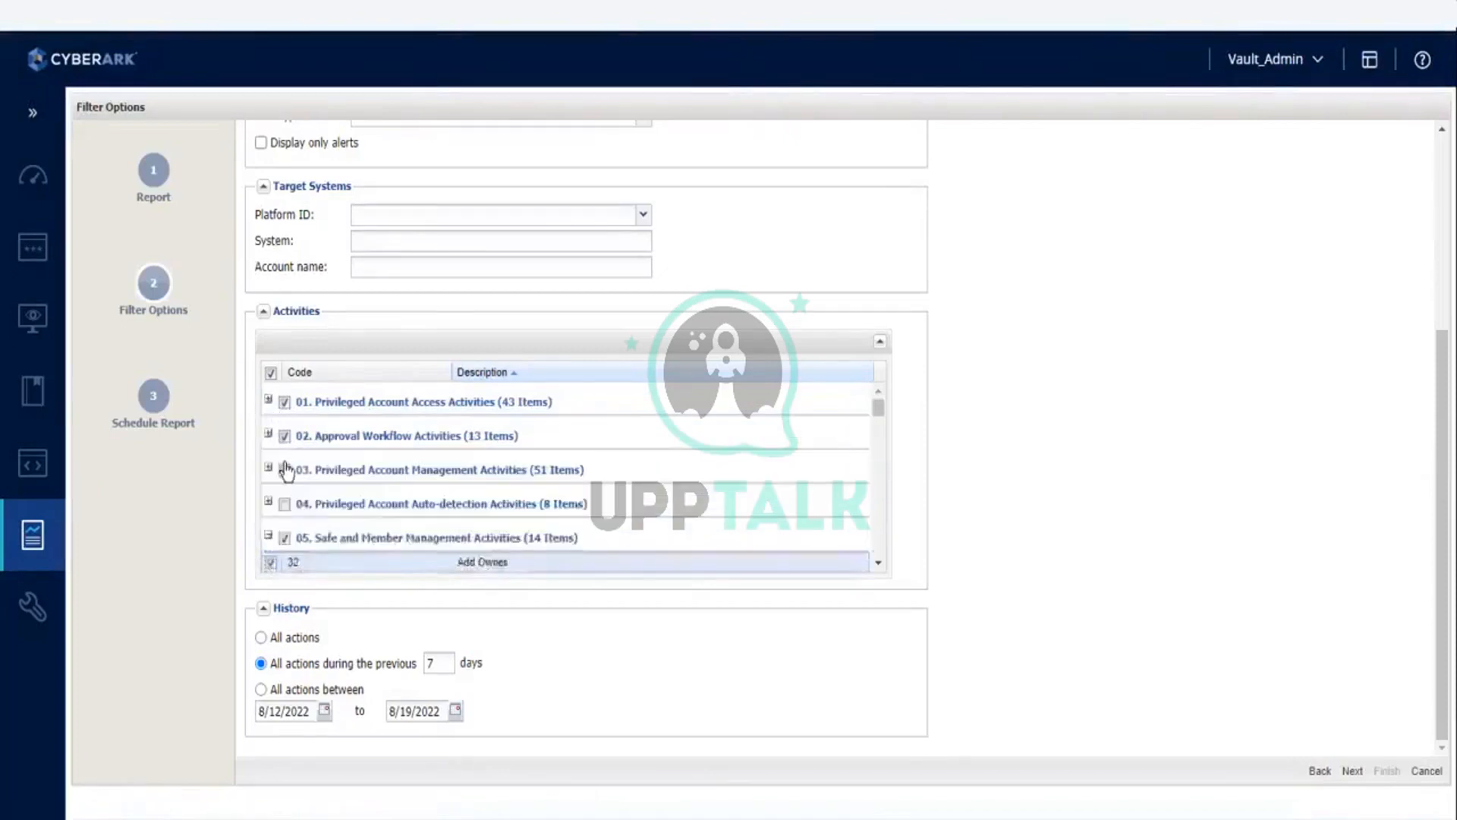
click(284, 504)
scroll(351, 511, down, 3)
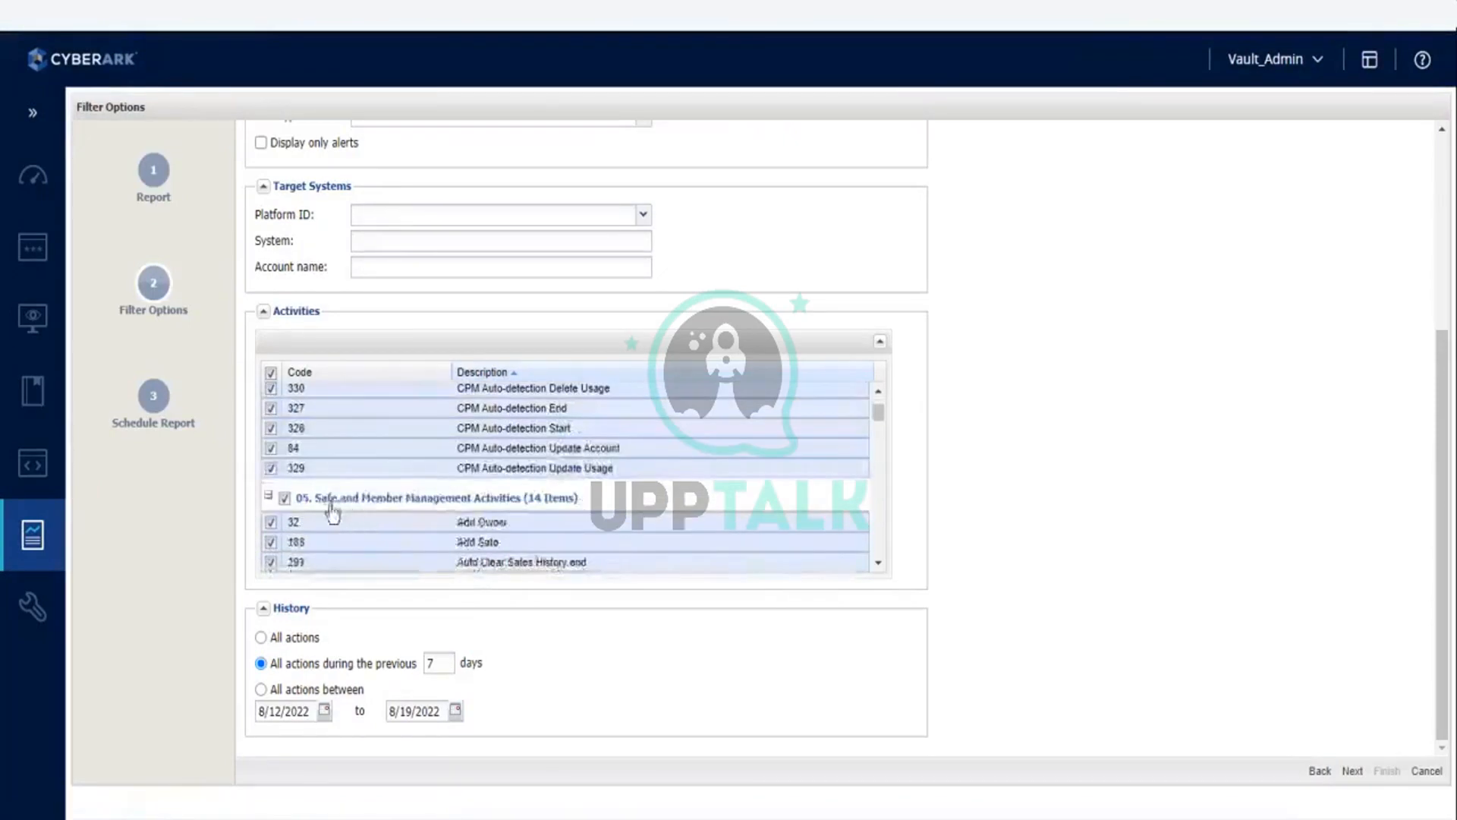
click(269, 496)
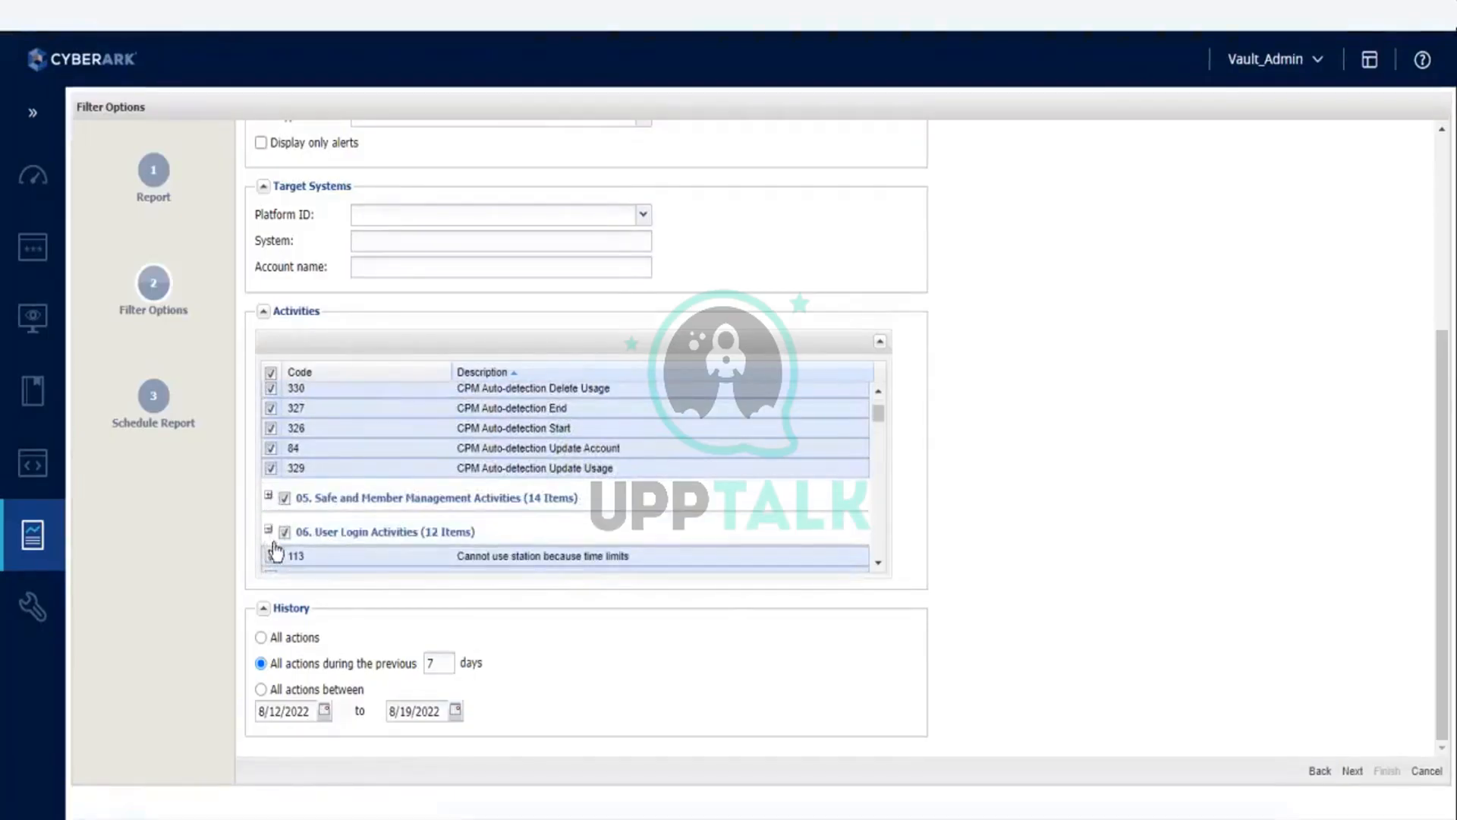
scroll(376, 480, up, 5)
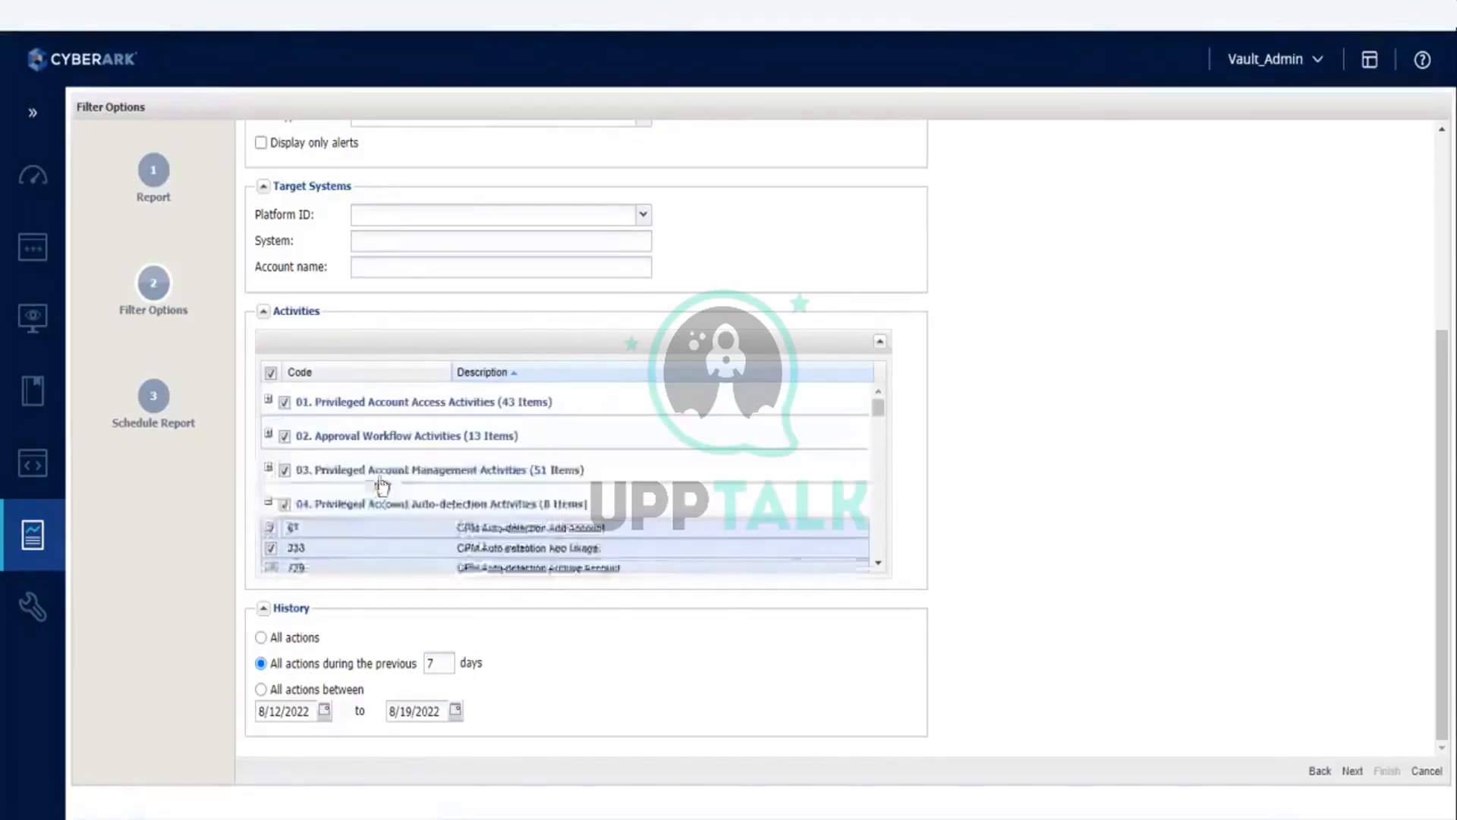
Step: Finish the Activity Log report with the Generate recurrence option and refresh the generated reports list until its status updates
click(1352, 771)
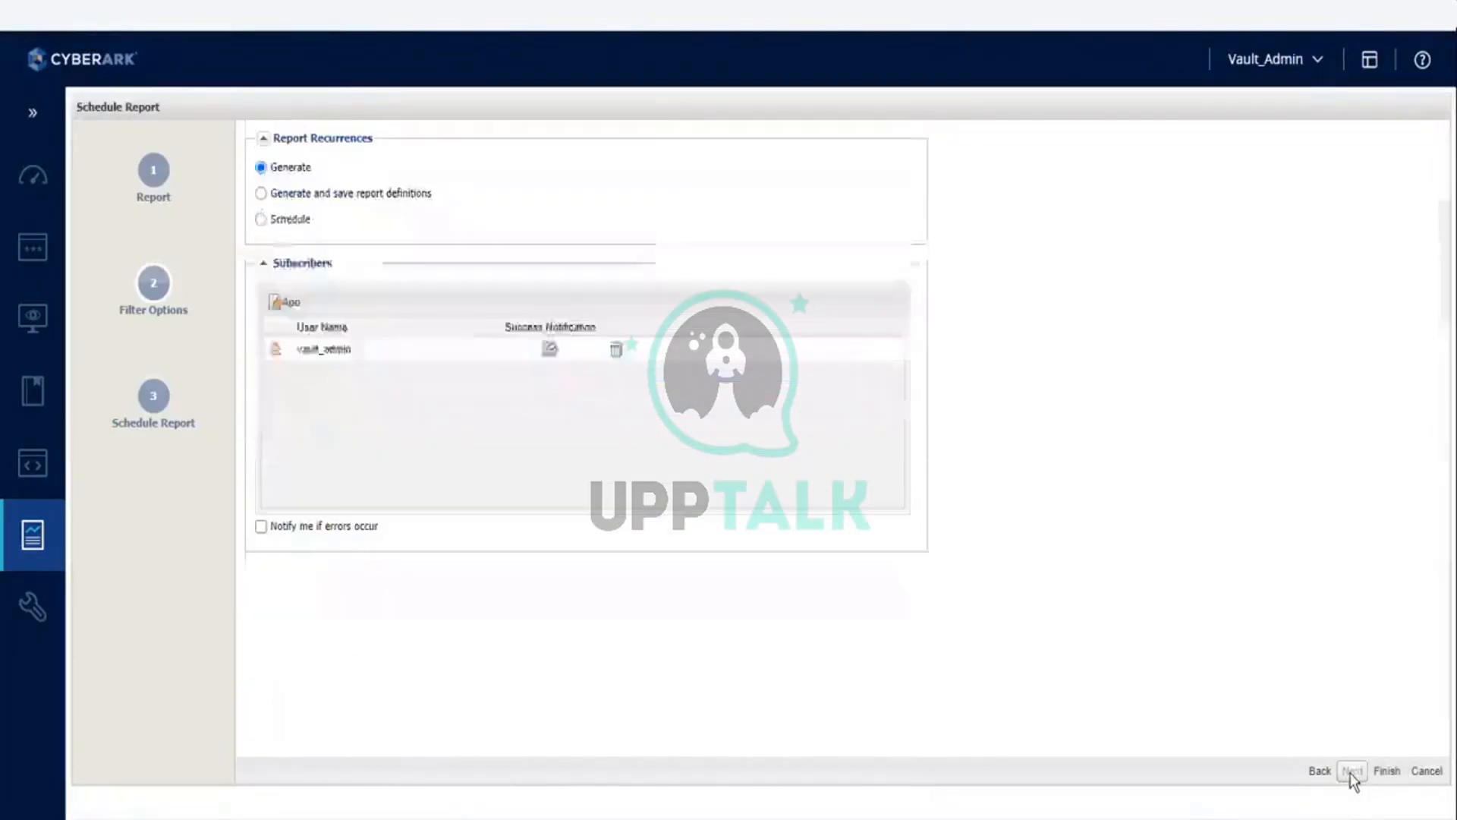
click(1391, 771)
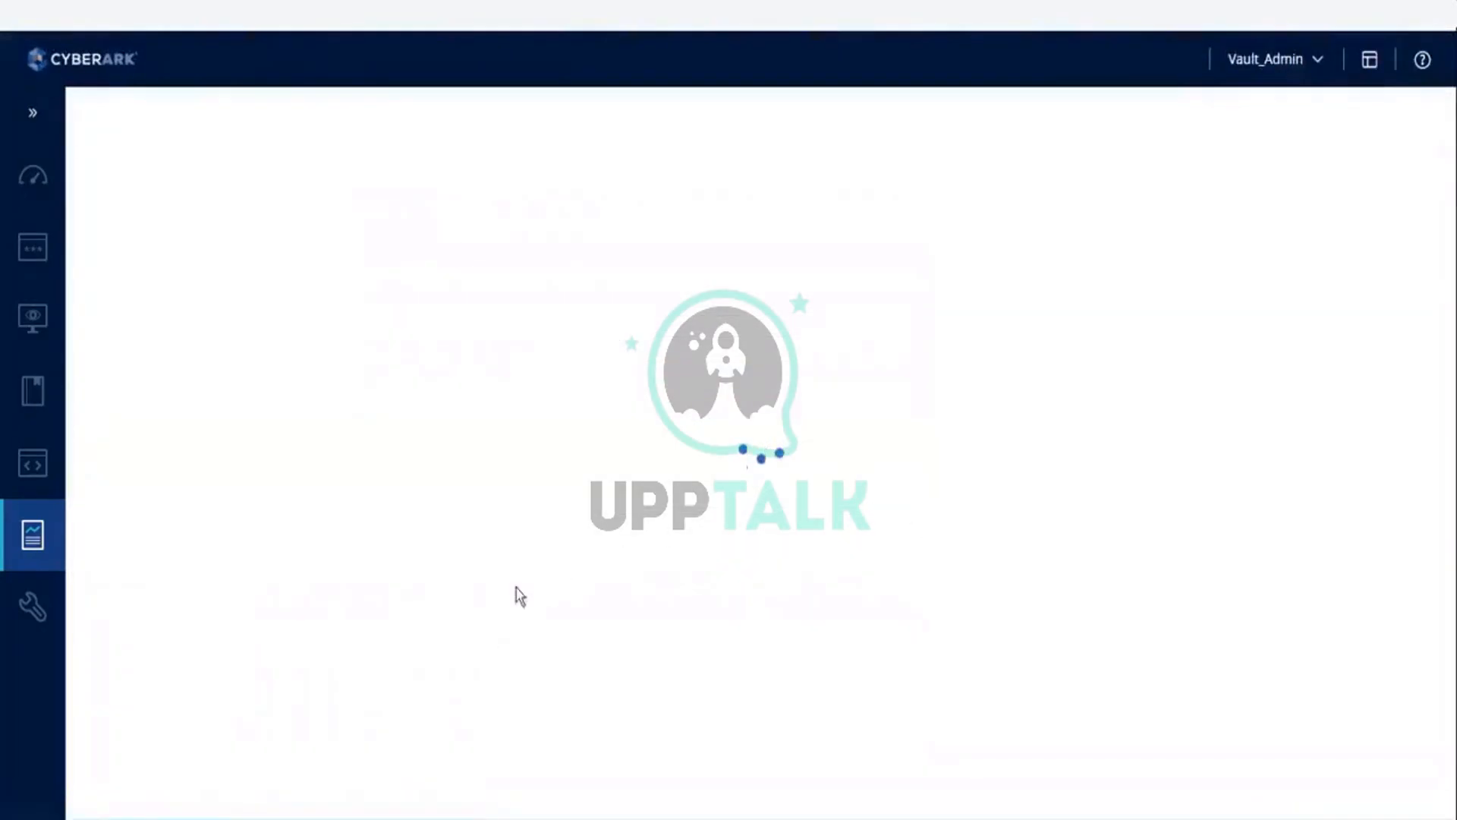
click(267, 773)
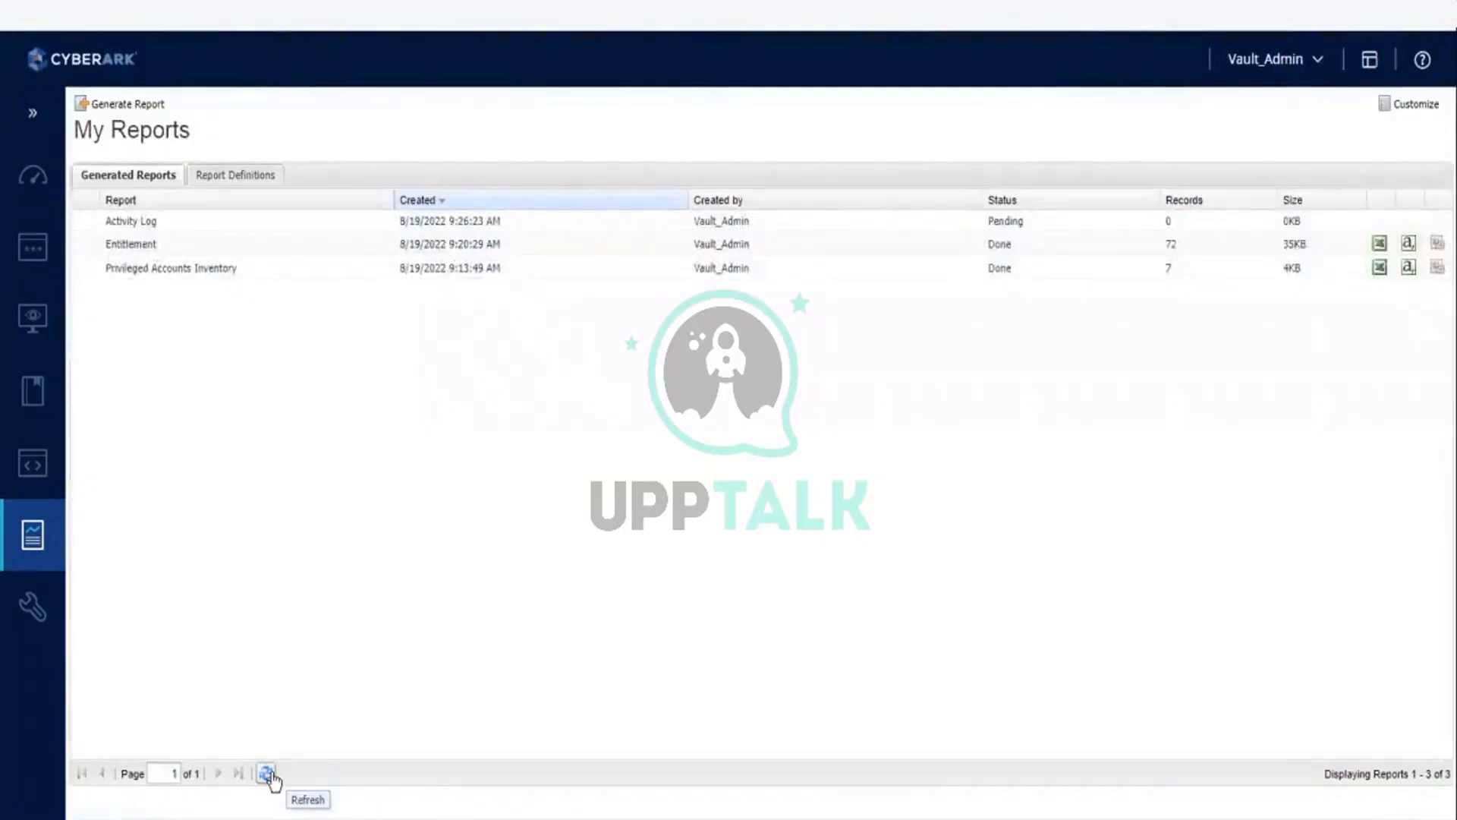
click(268, 773)
click(268, 773)
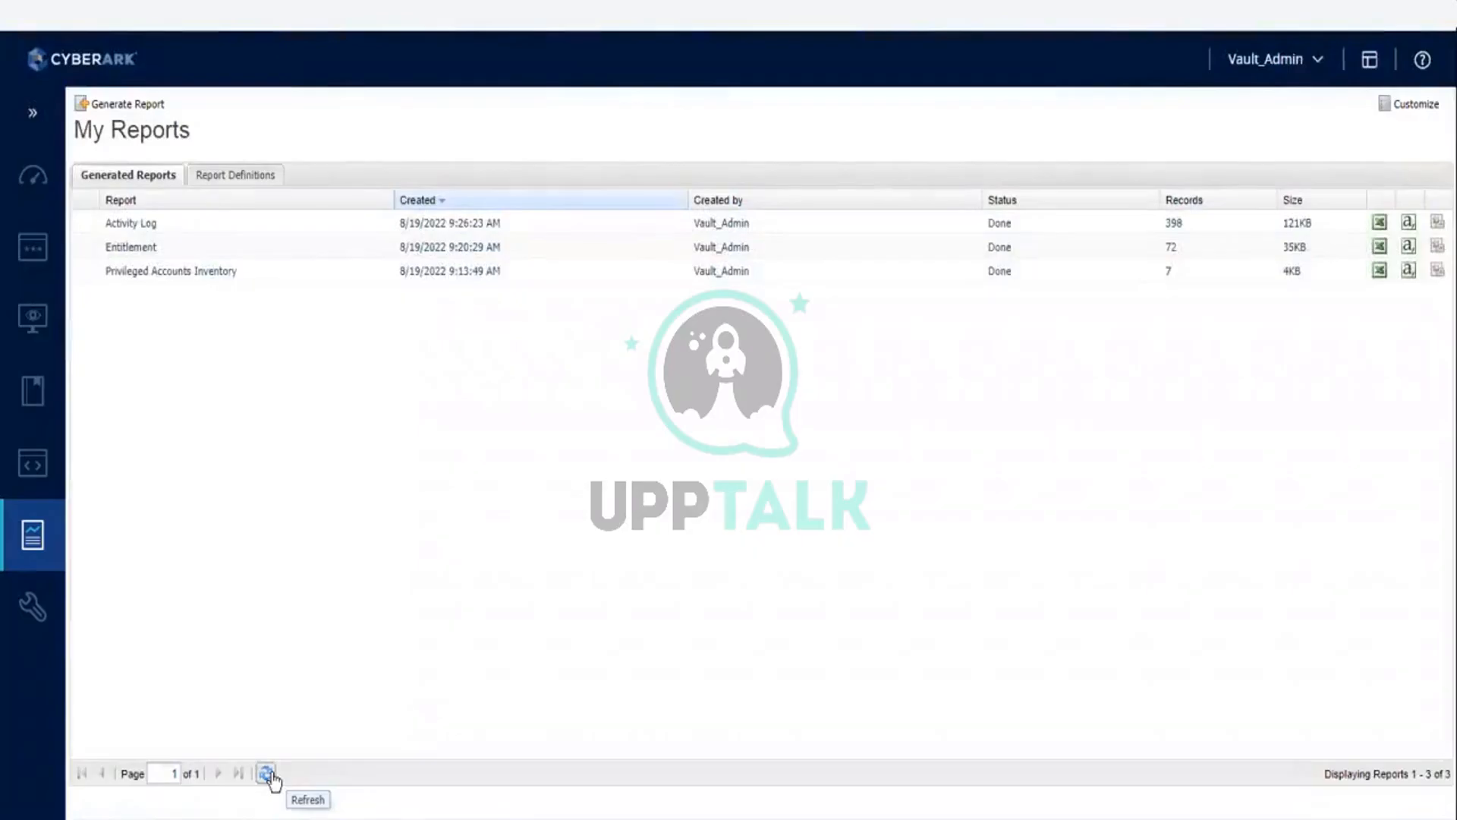
Step: Export the Activity Log report to Excel and copy the downloaded activities report file from its folder
click(1379, 222)
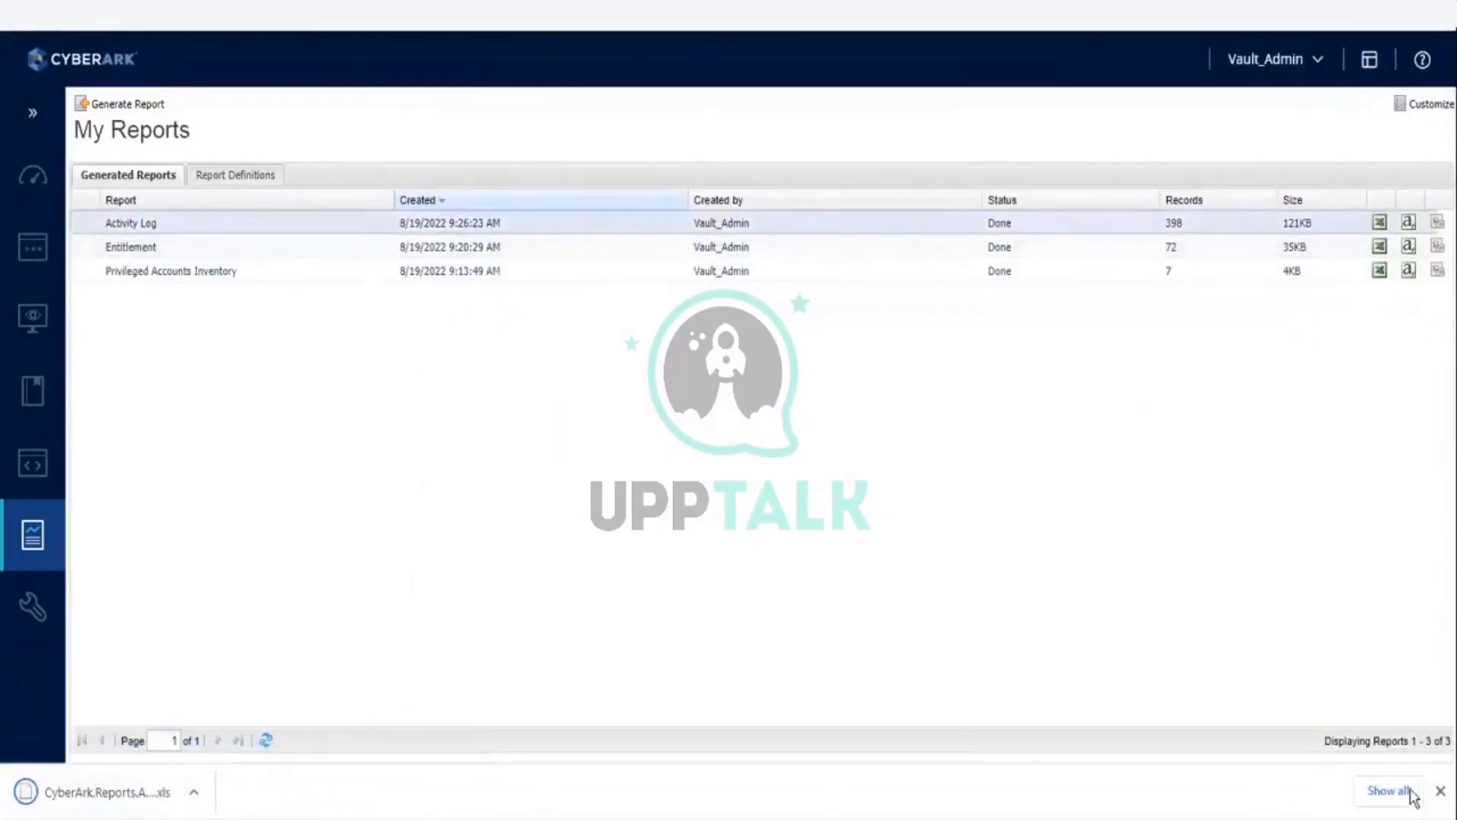
click(1401, 792)
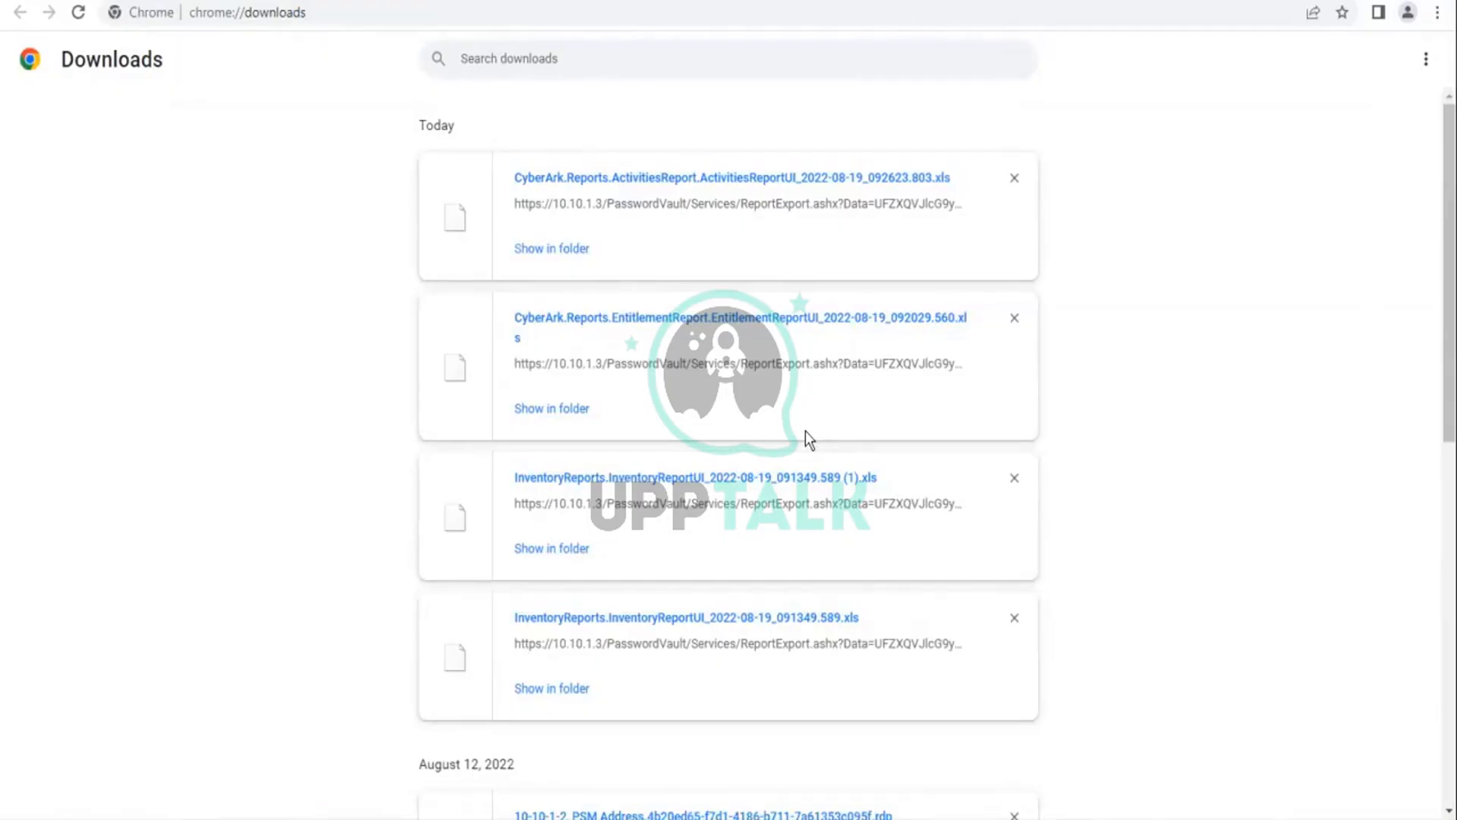
click(570, 250)
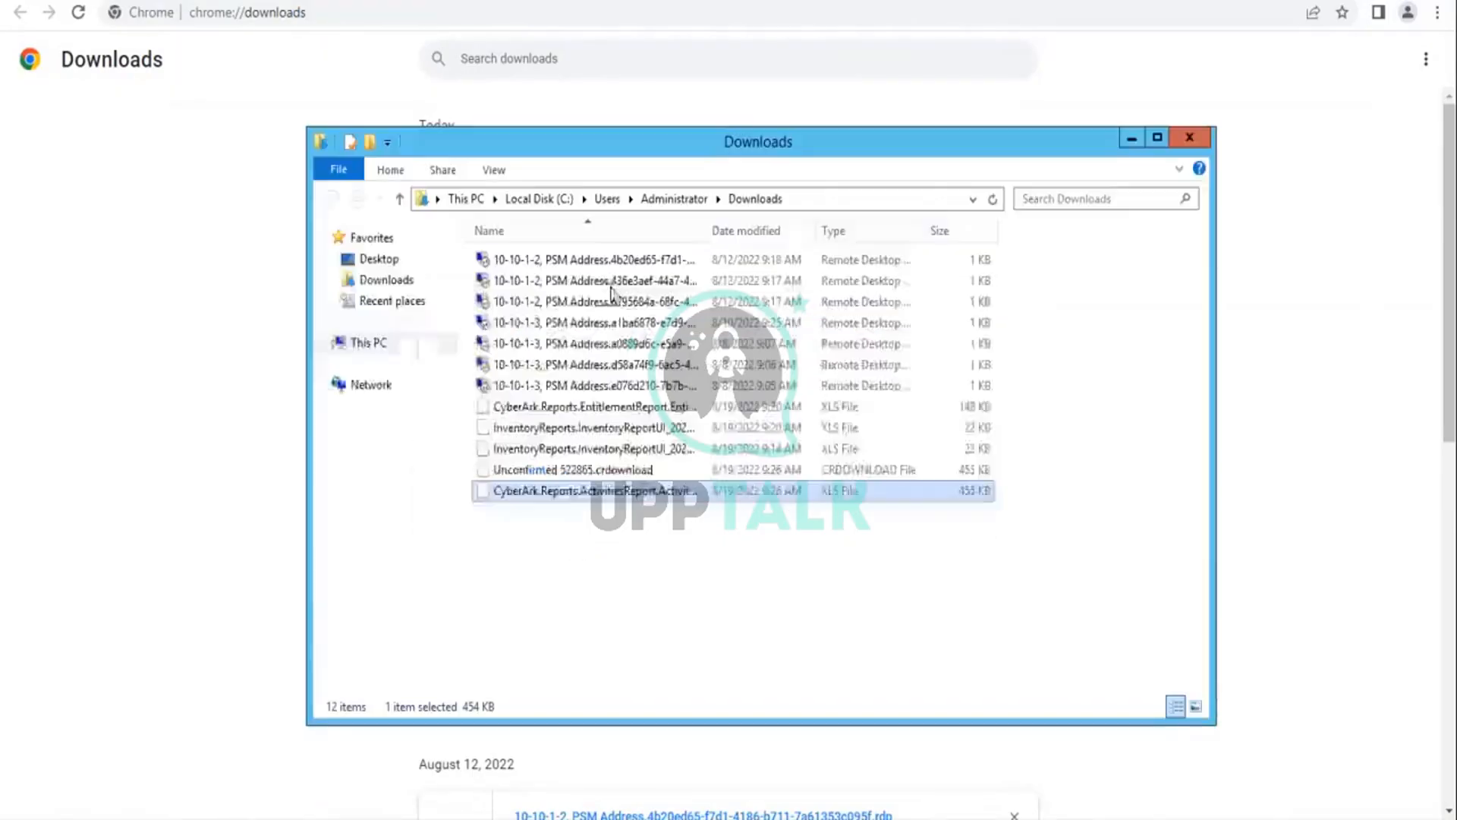
right_click(572, 495)
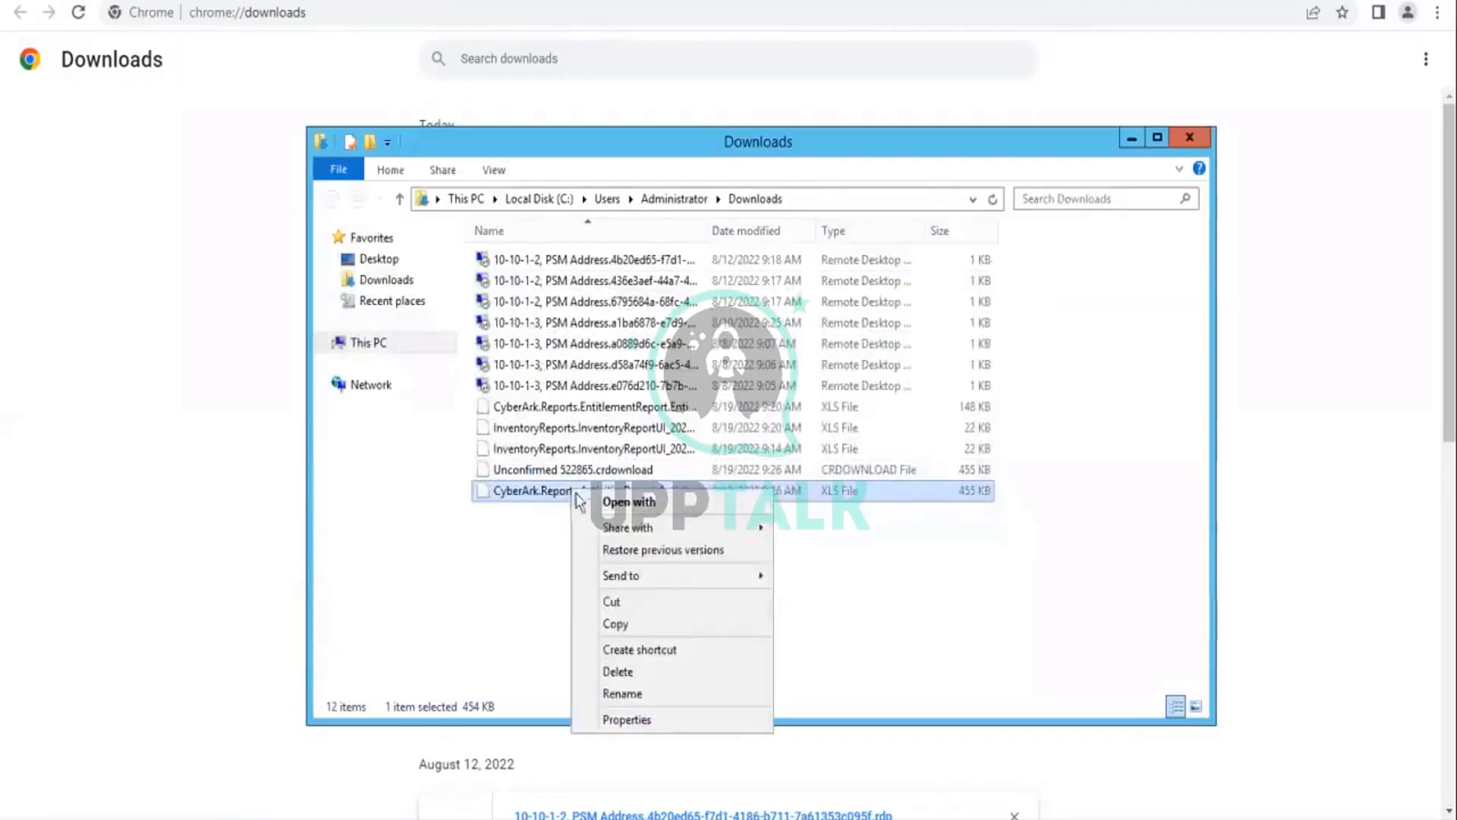
click(621, 627)
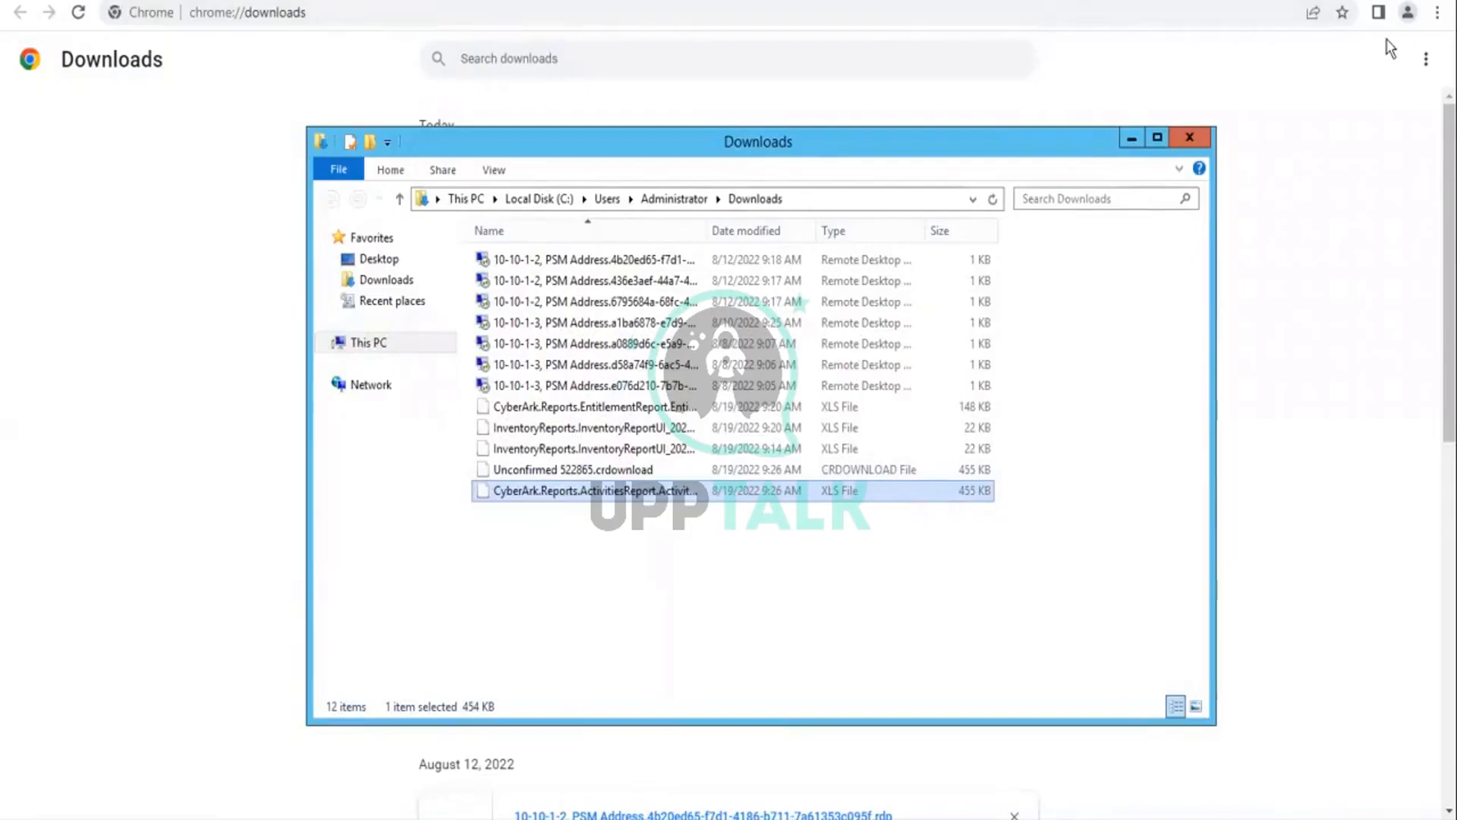
Step: Paste the copied activities report into the shared cyberark vm\reports folder and refresh that folder on the host computer
click(1351, 1)
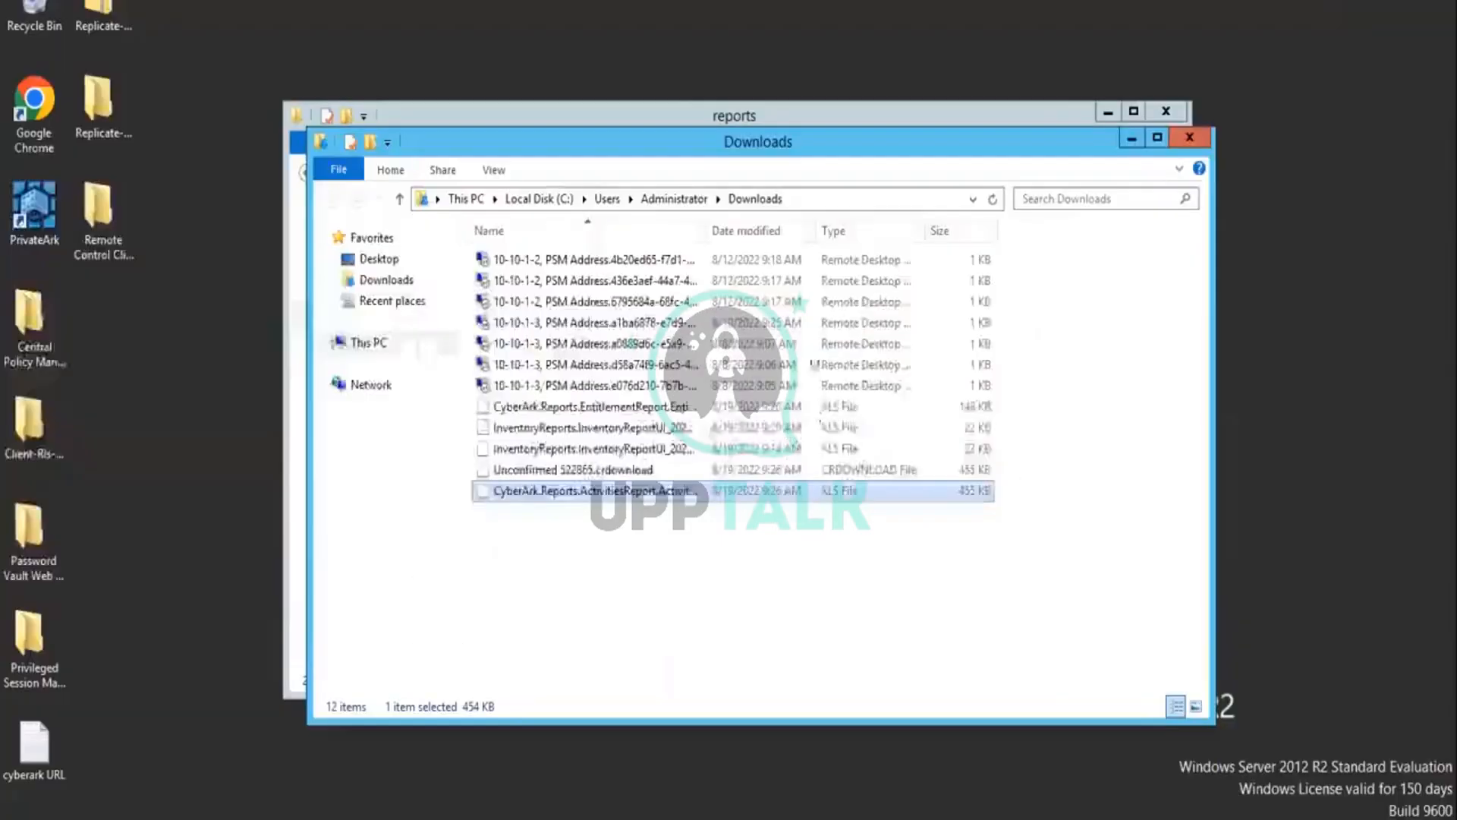
click(207, 818)
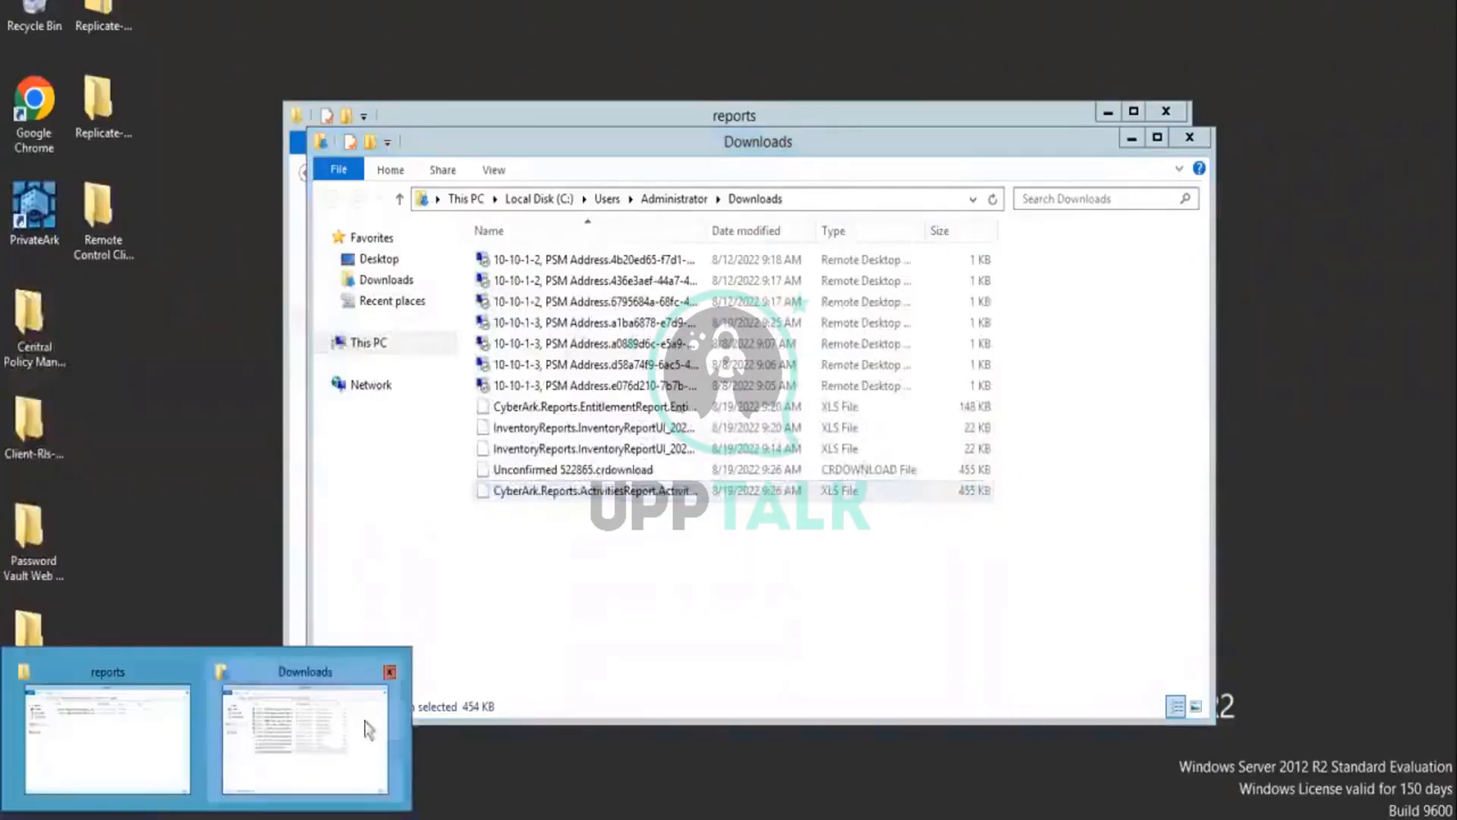
click(103, 730)
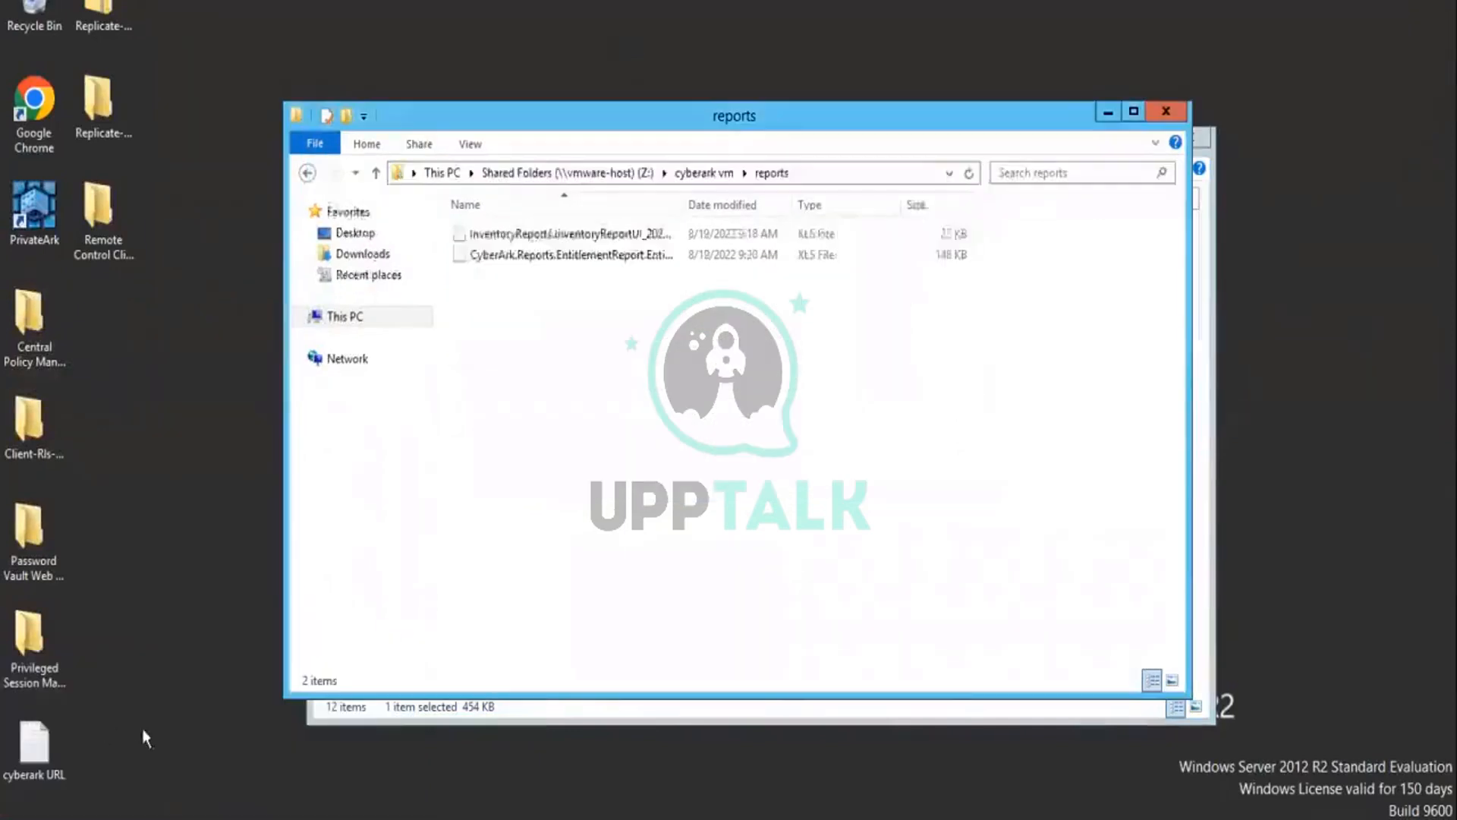
right_click(563, 412)
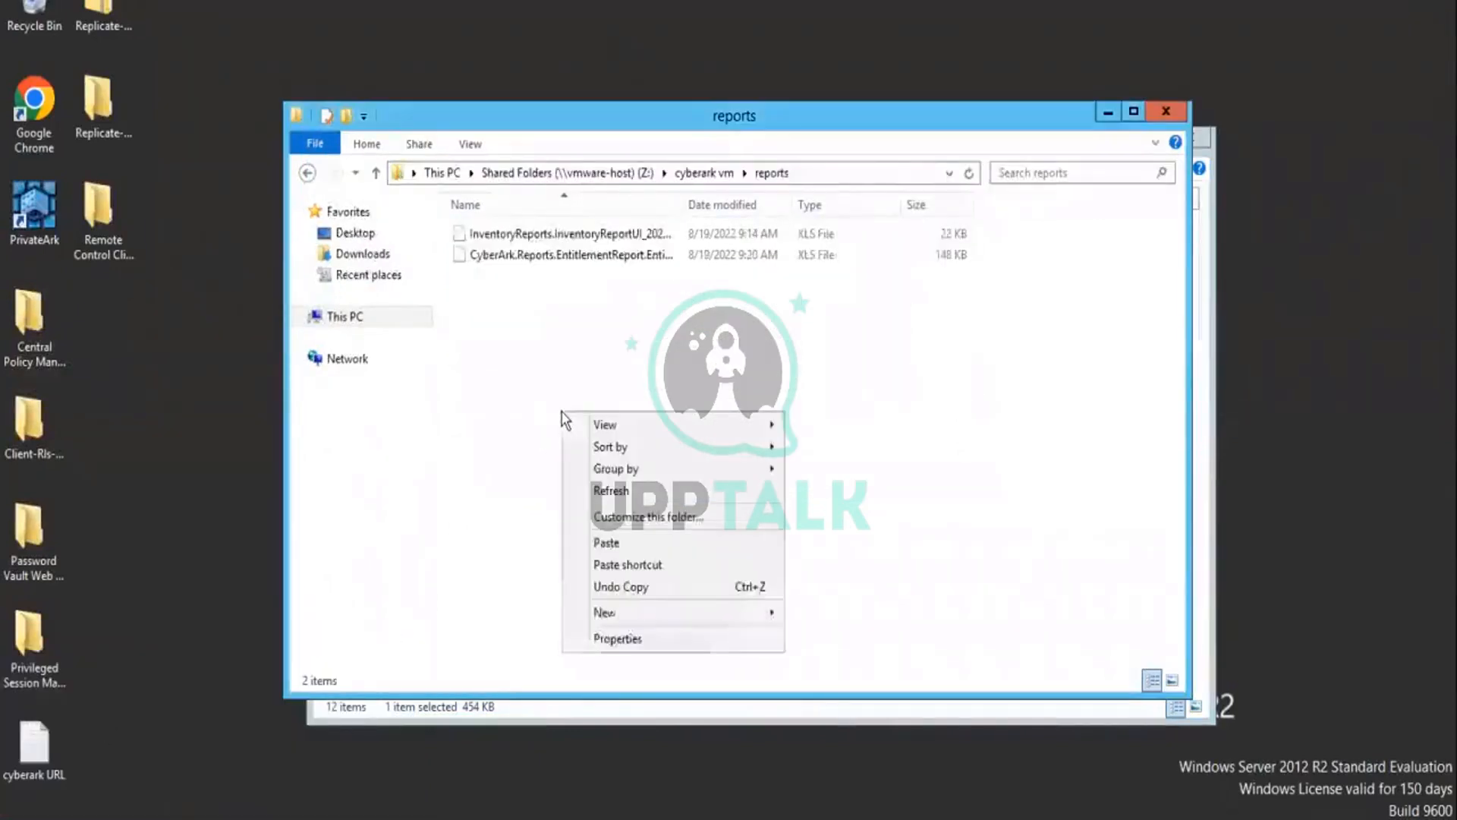
click(607, 544)
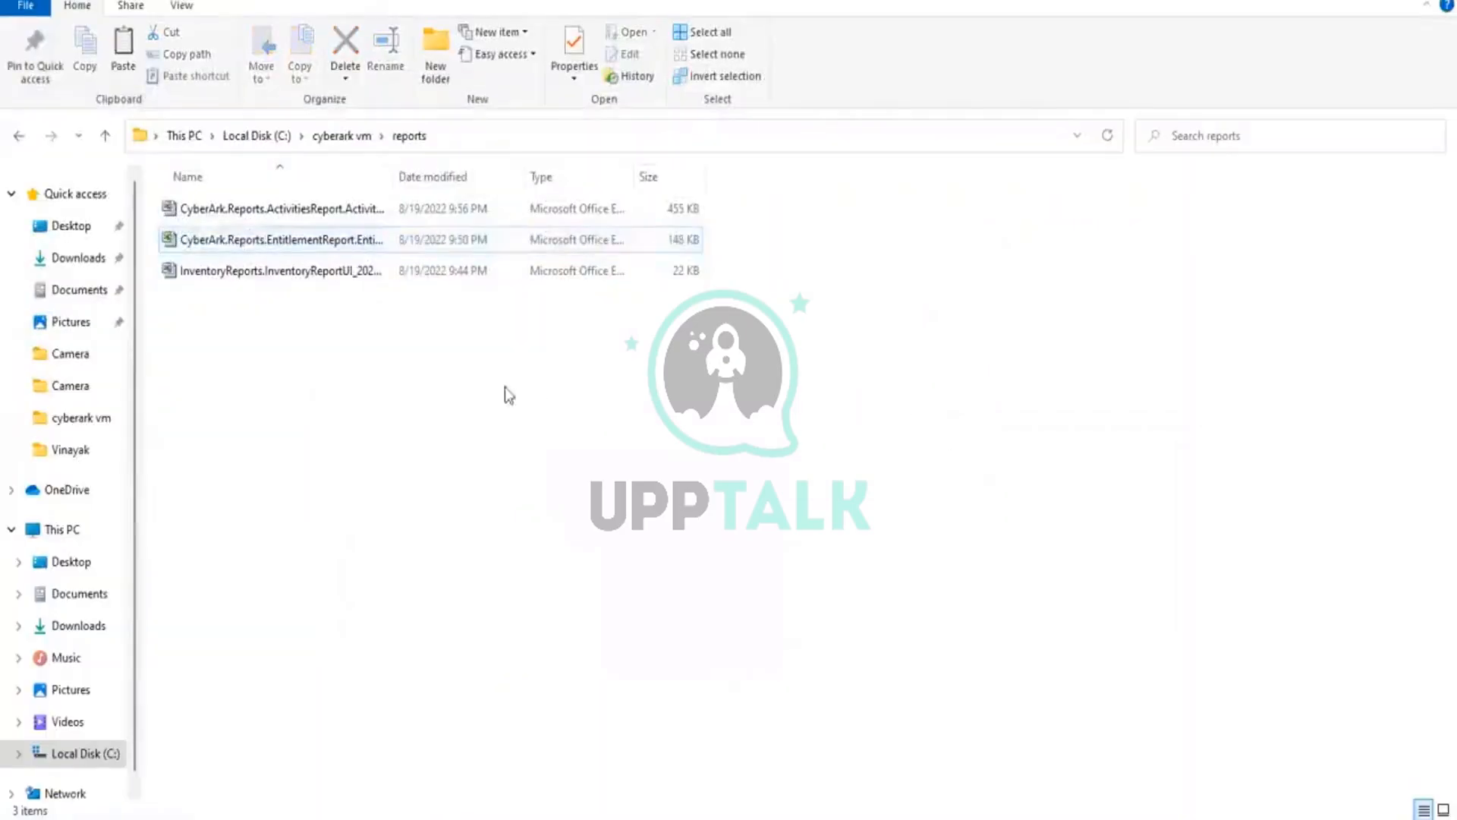
right_click(504, 386)
click(554, 469)
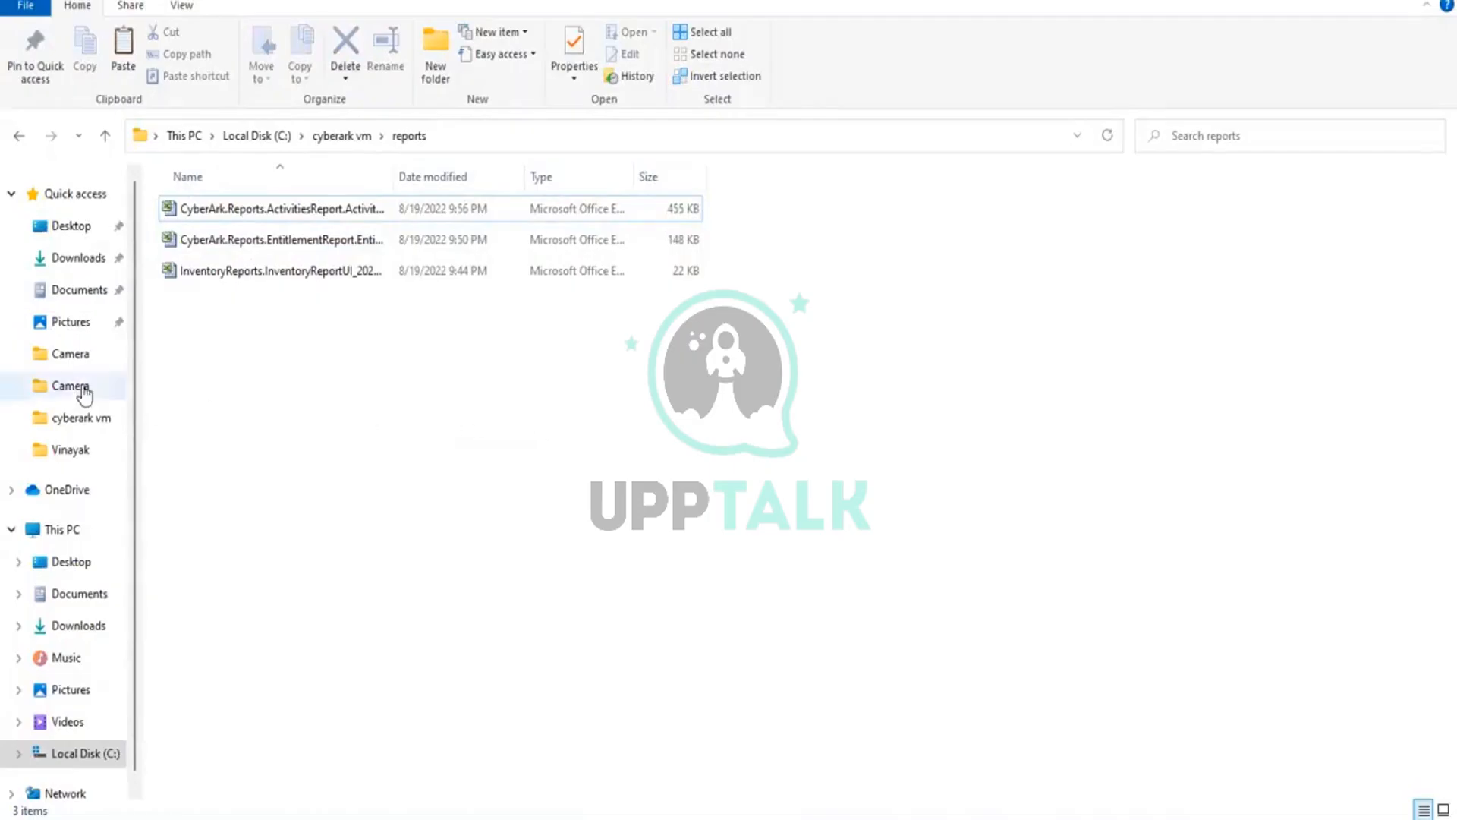
Step: Refresh the cyberark vm\reports folder on the host computer to check that the copied activities report is there
right_click(369, 375)
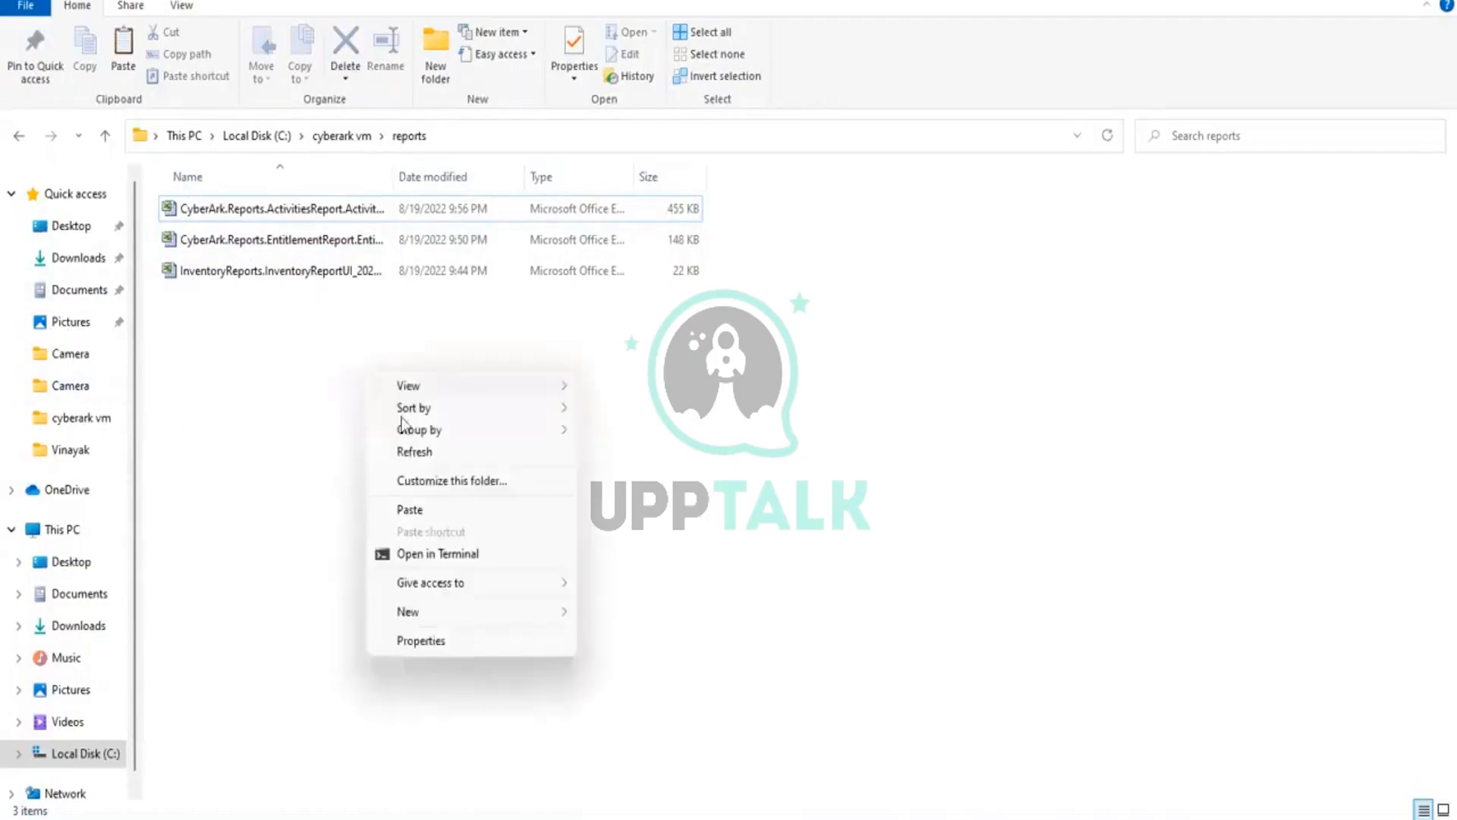
click(414, 453)
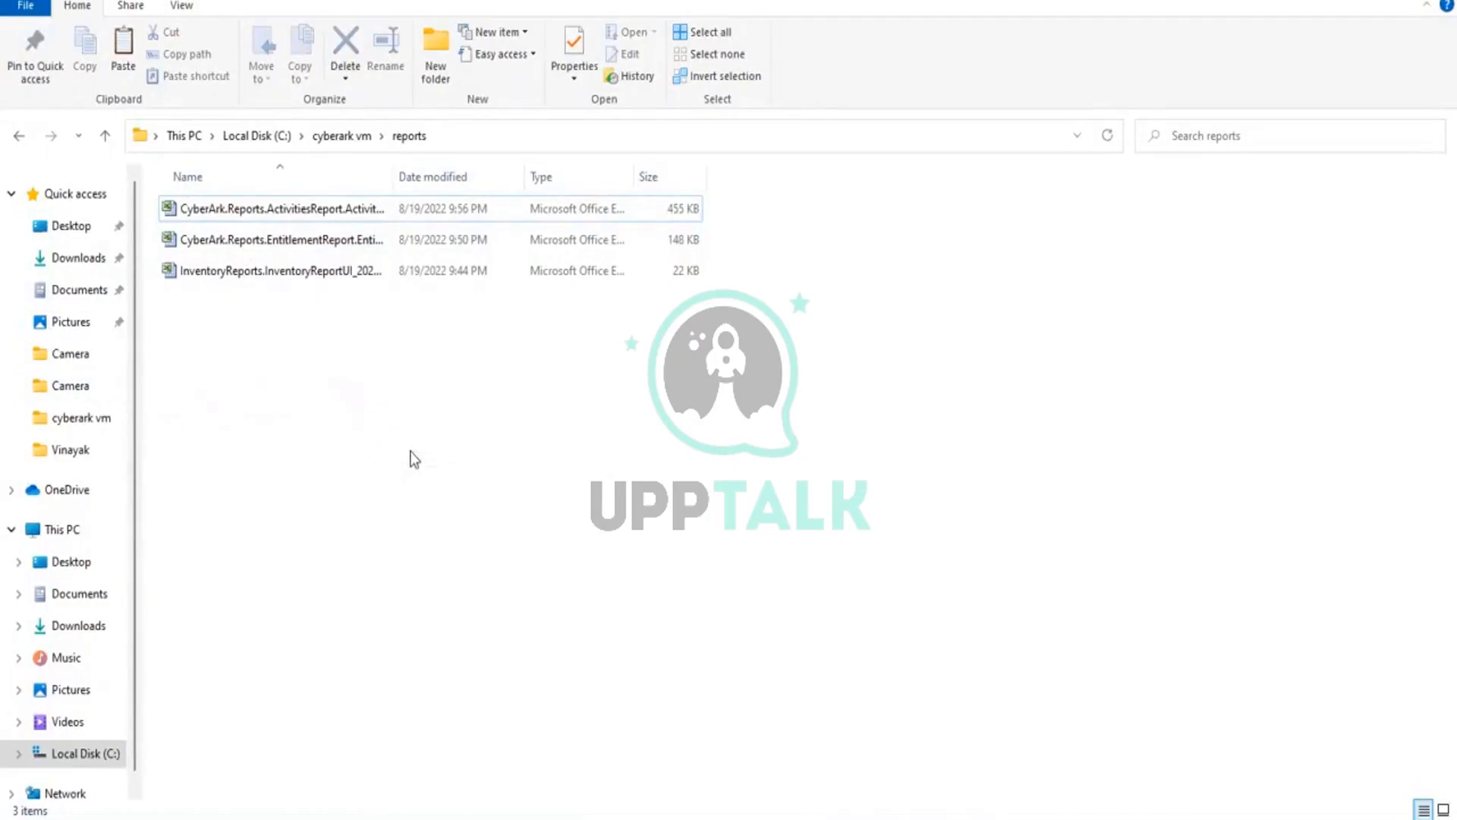
mouse_move(769, 816)
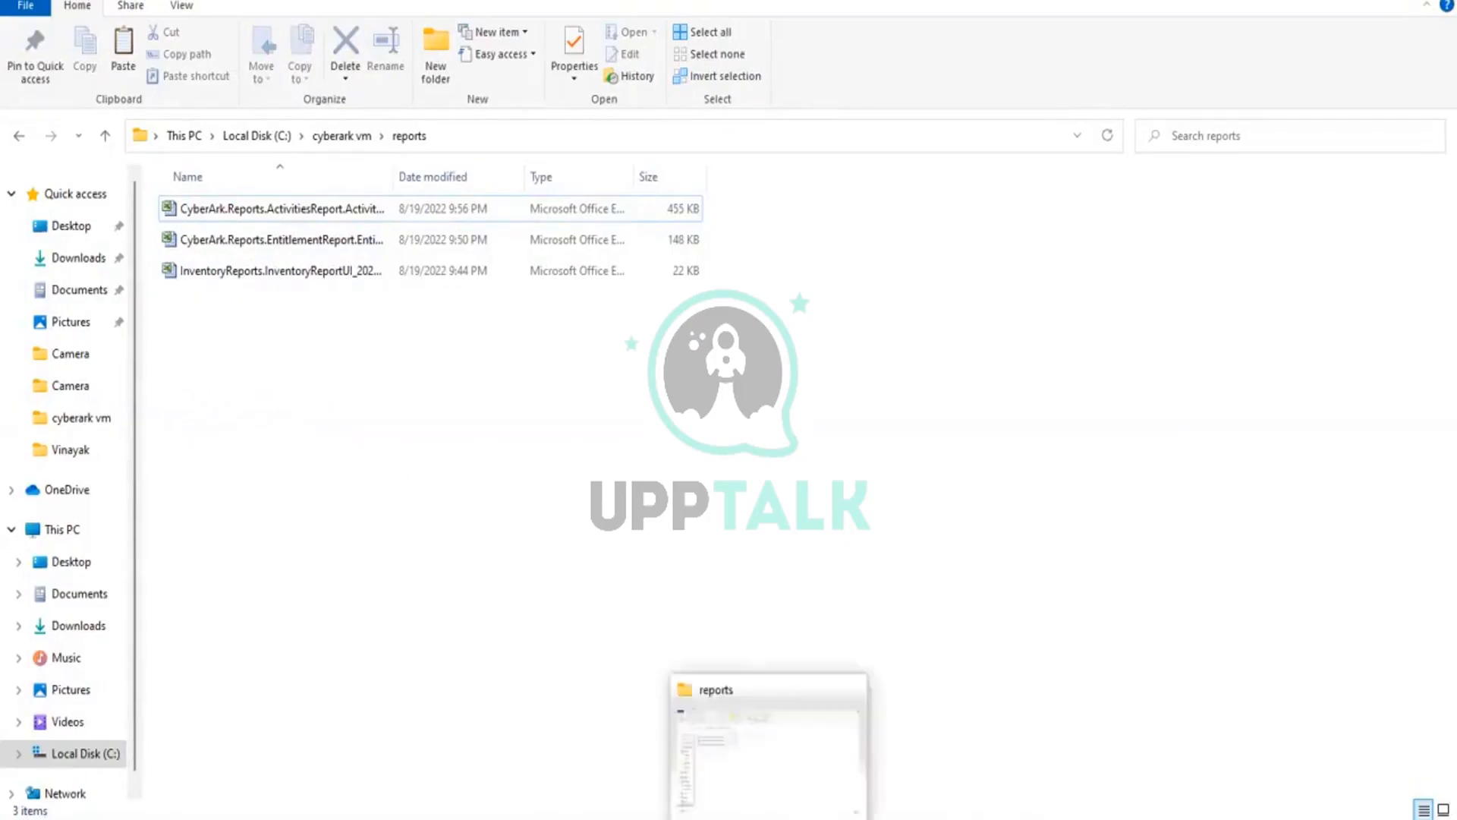
click(798, 780)
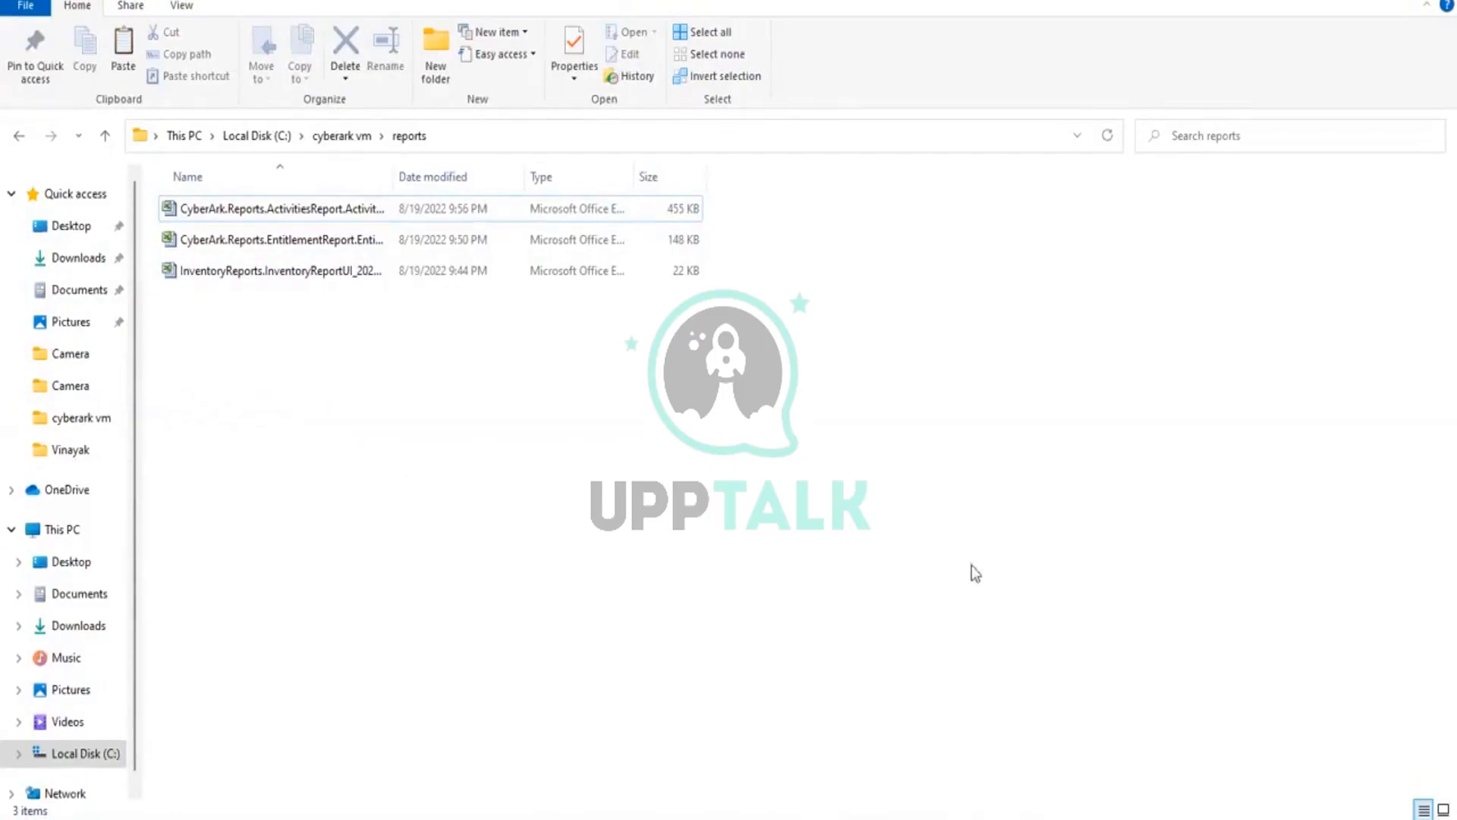
right_click(778, 504)
right_click(1055, 463)
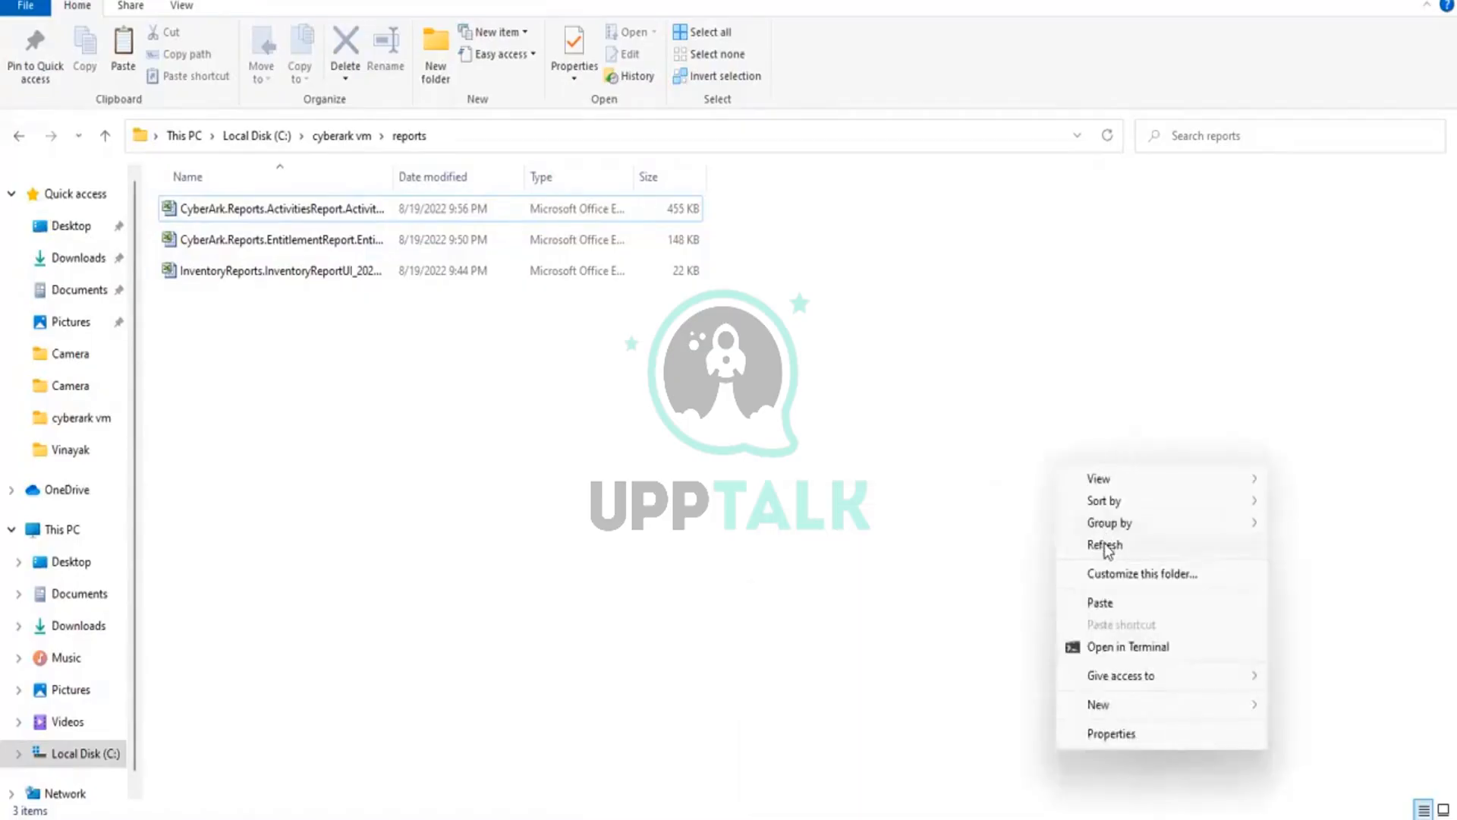
click(1105, 546)
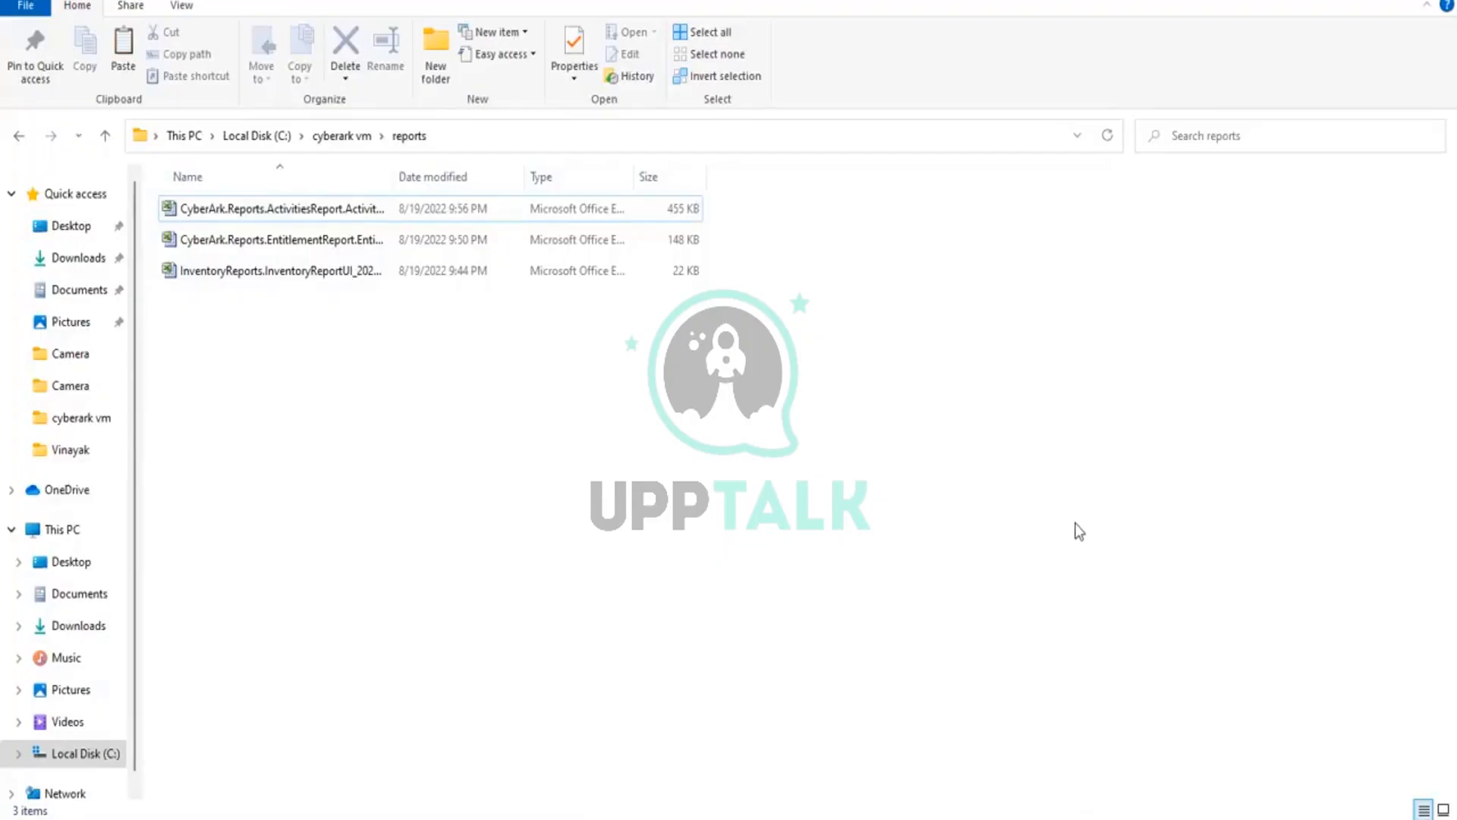
right_click(1045, 376)
click(1081, 458)
mouse_move(768, 819)
right_click(1012, 313)
click(1047, 395)
Step: Switch to the CYB_Comp virtual machine and sort its shared reports folder by date modified, oldest first
mouse_move(987, 805)
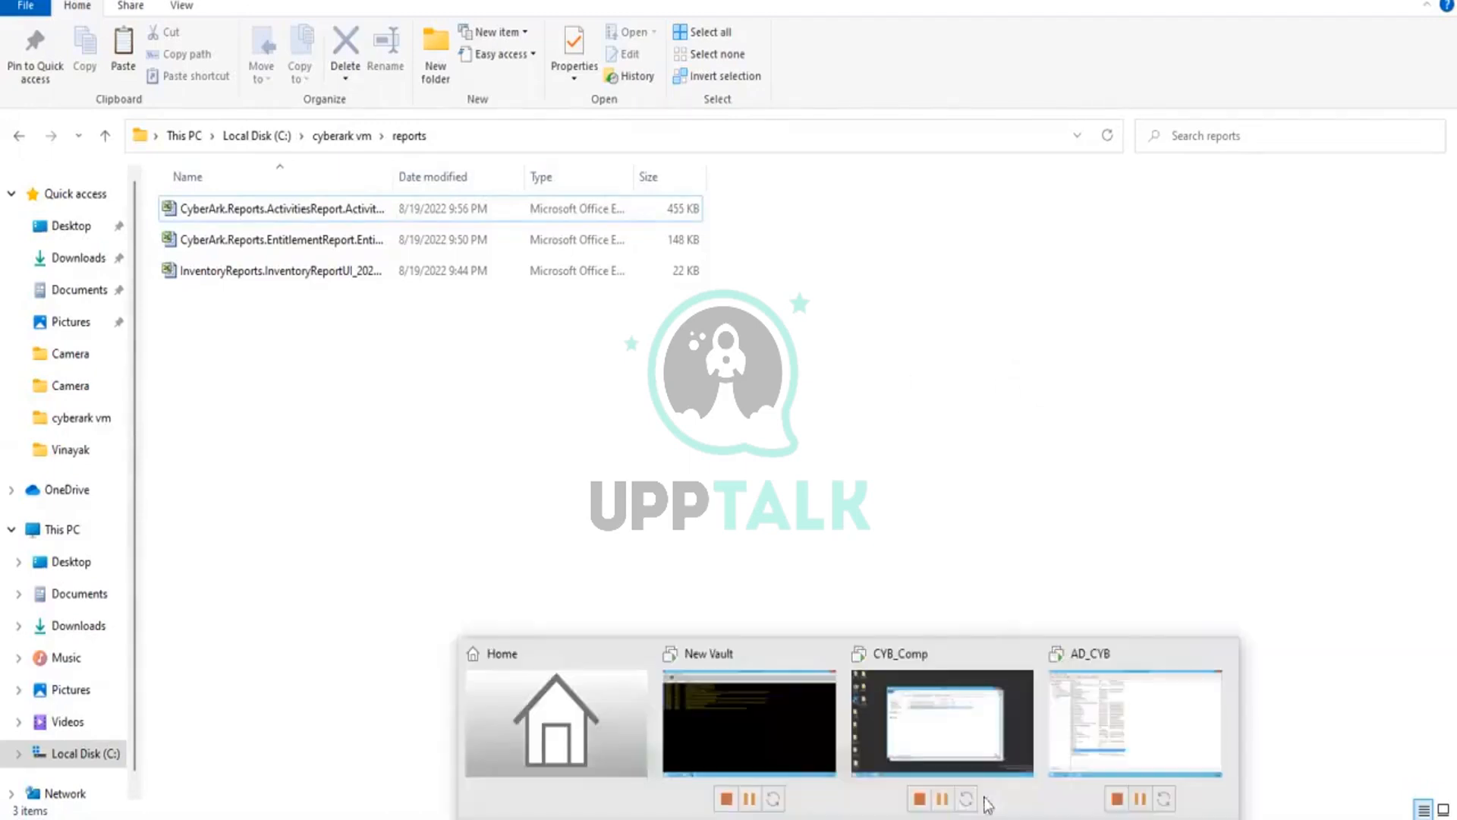
click(1104, 740)
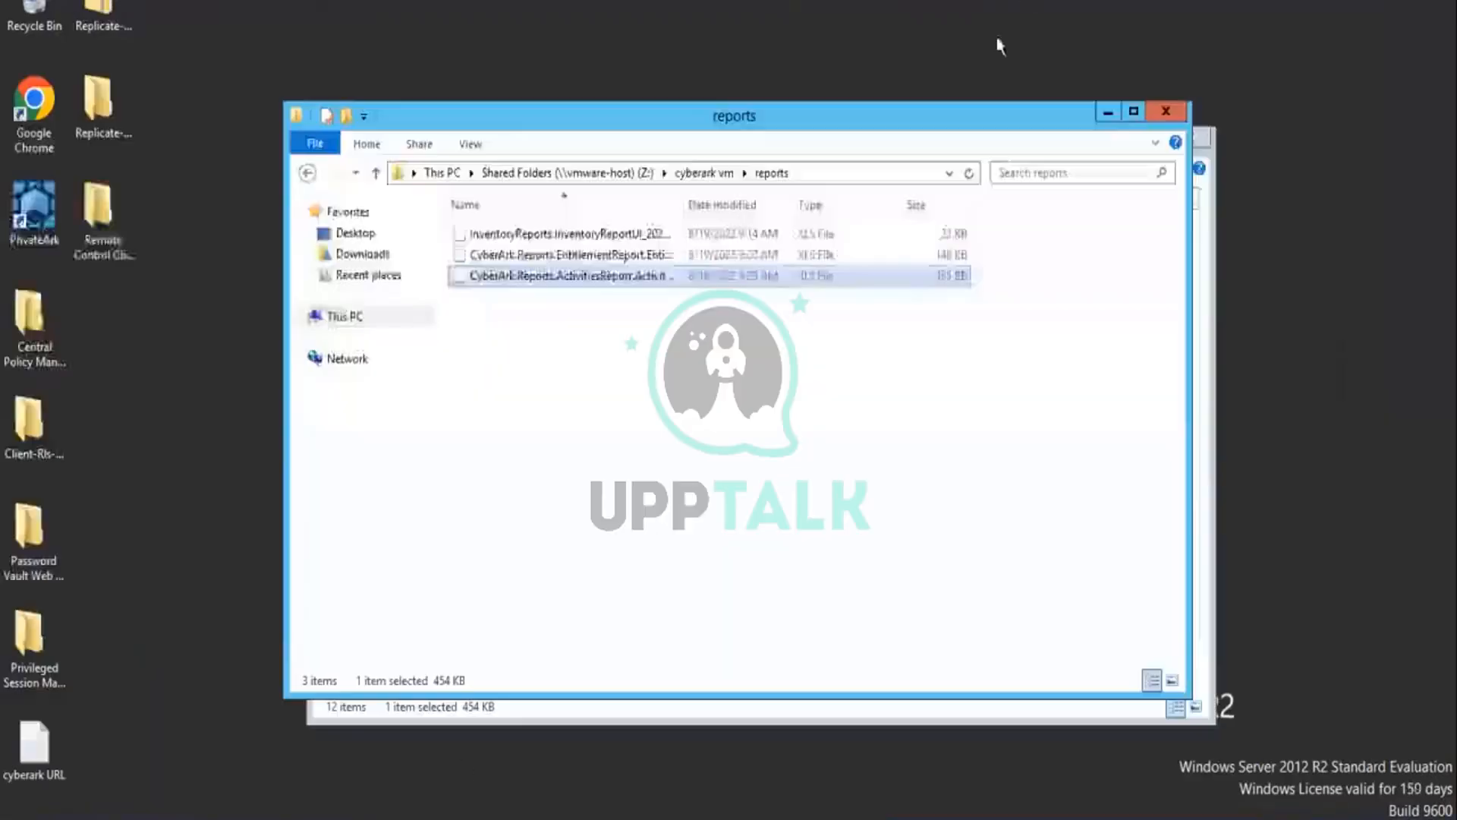
click(805, 478)
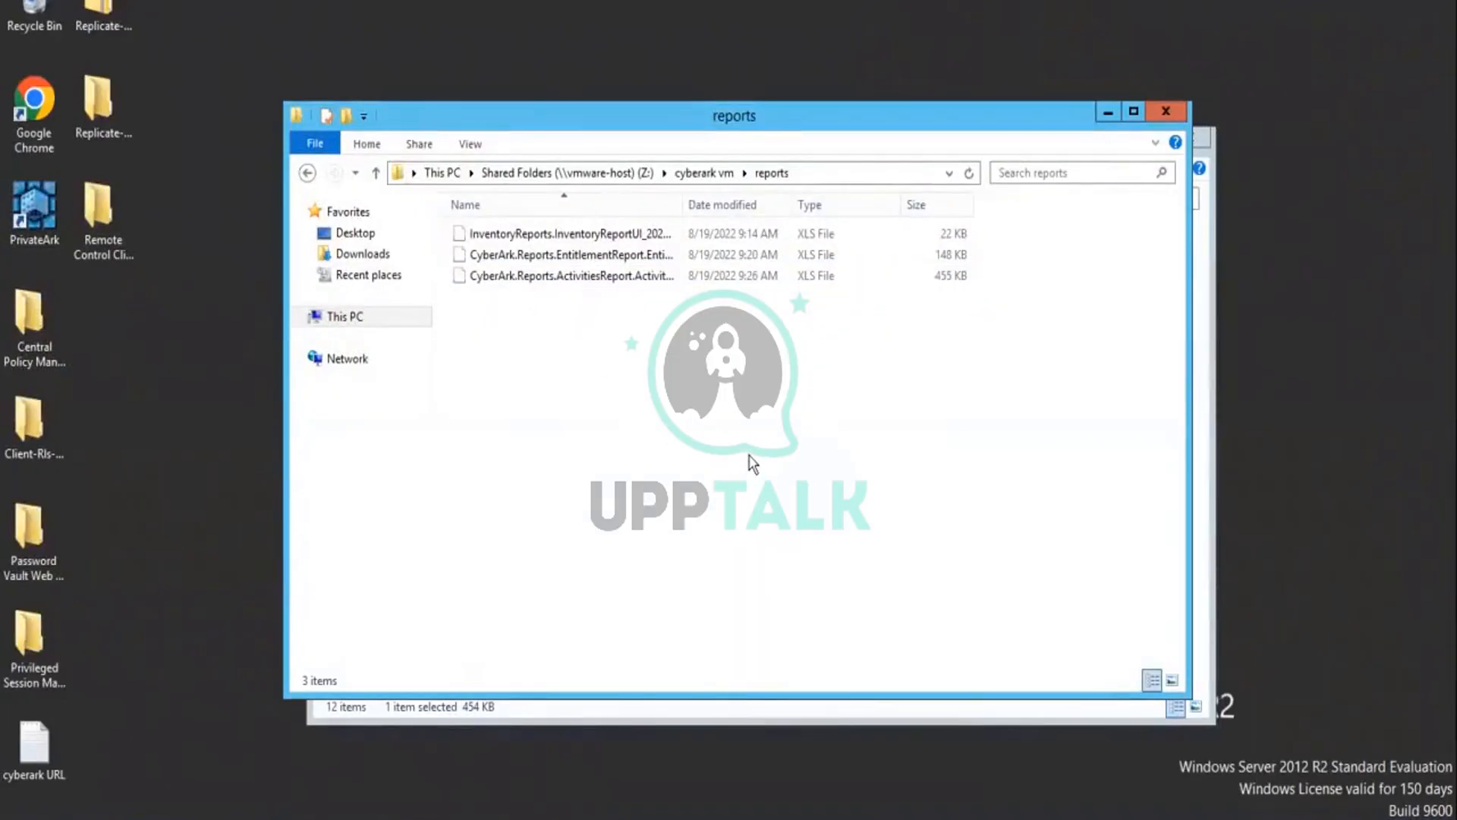
mouse_move(227, 806)
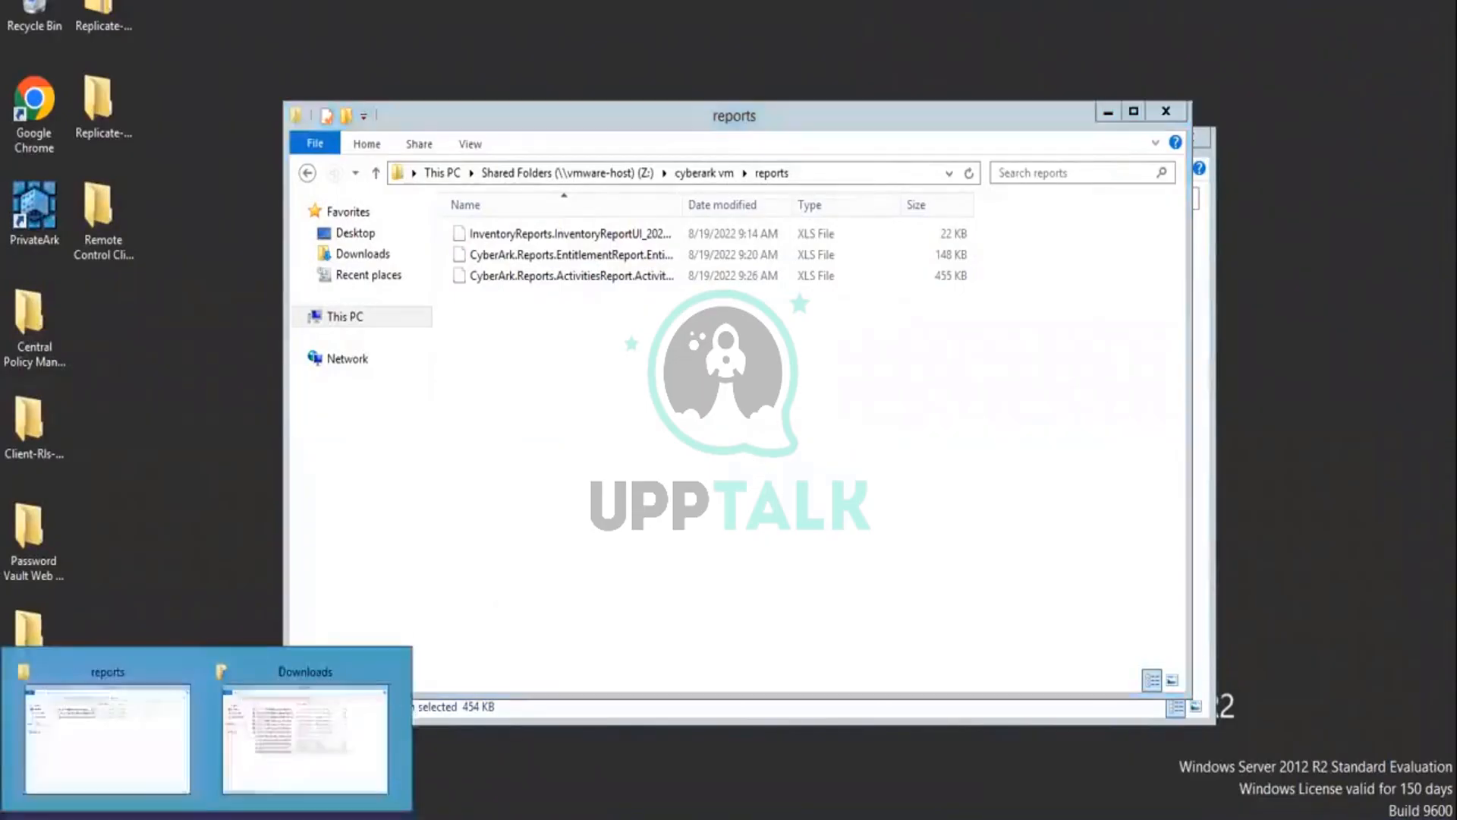
click(109, 762)
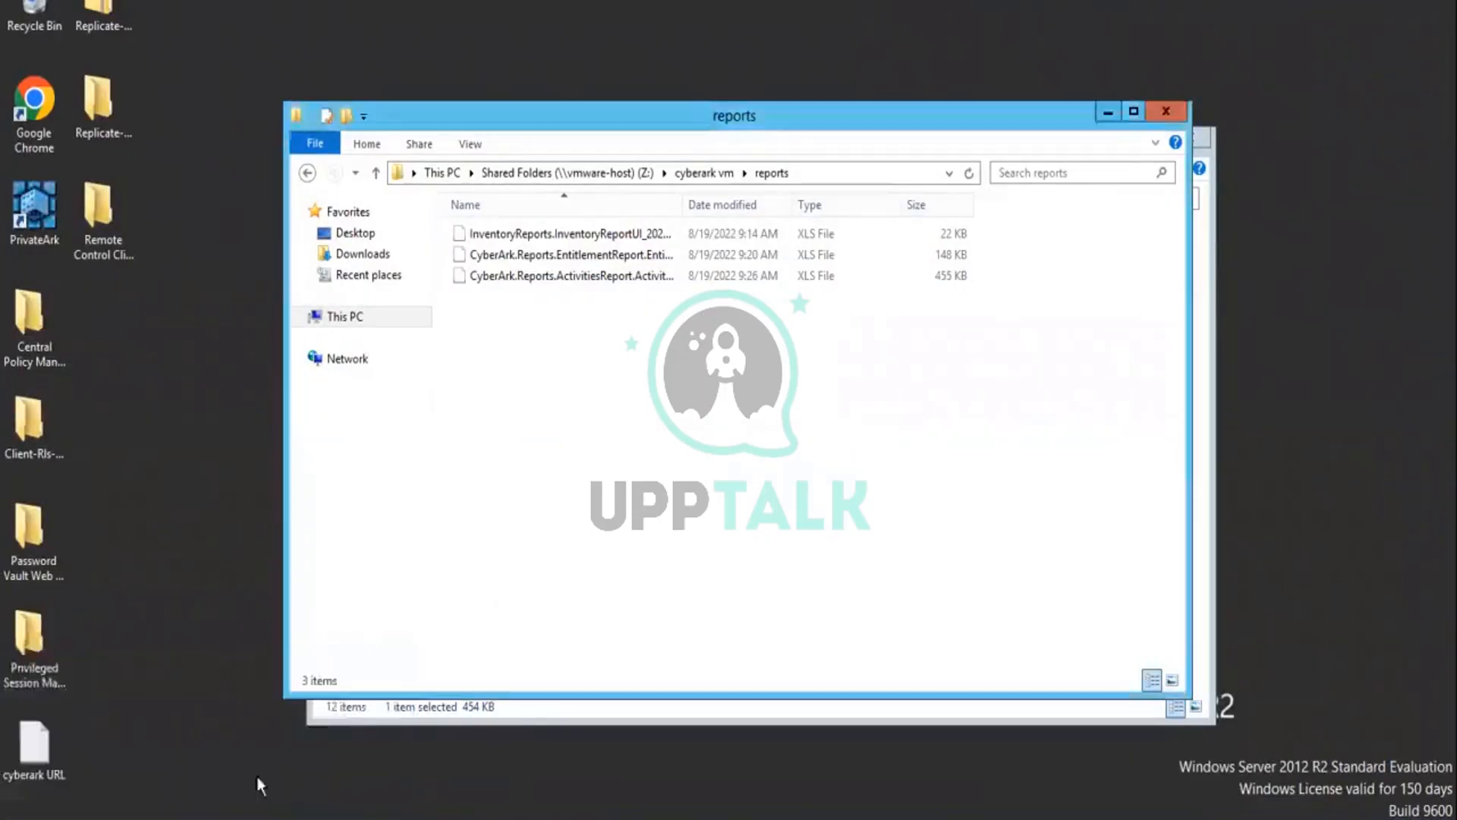
right_click(607, 402)
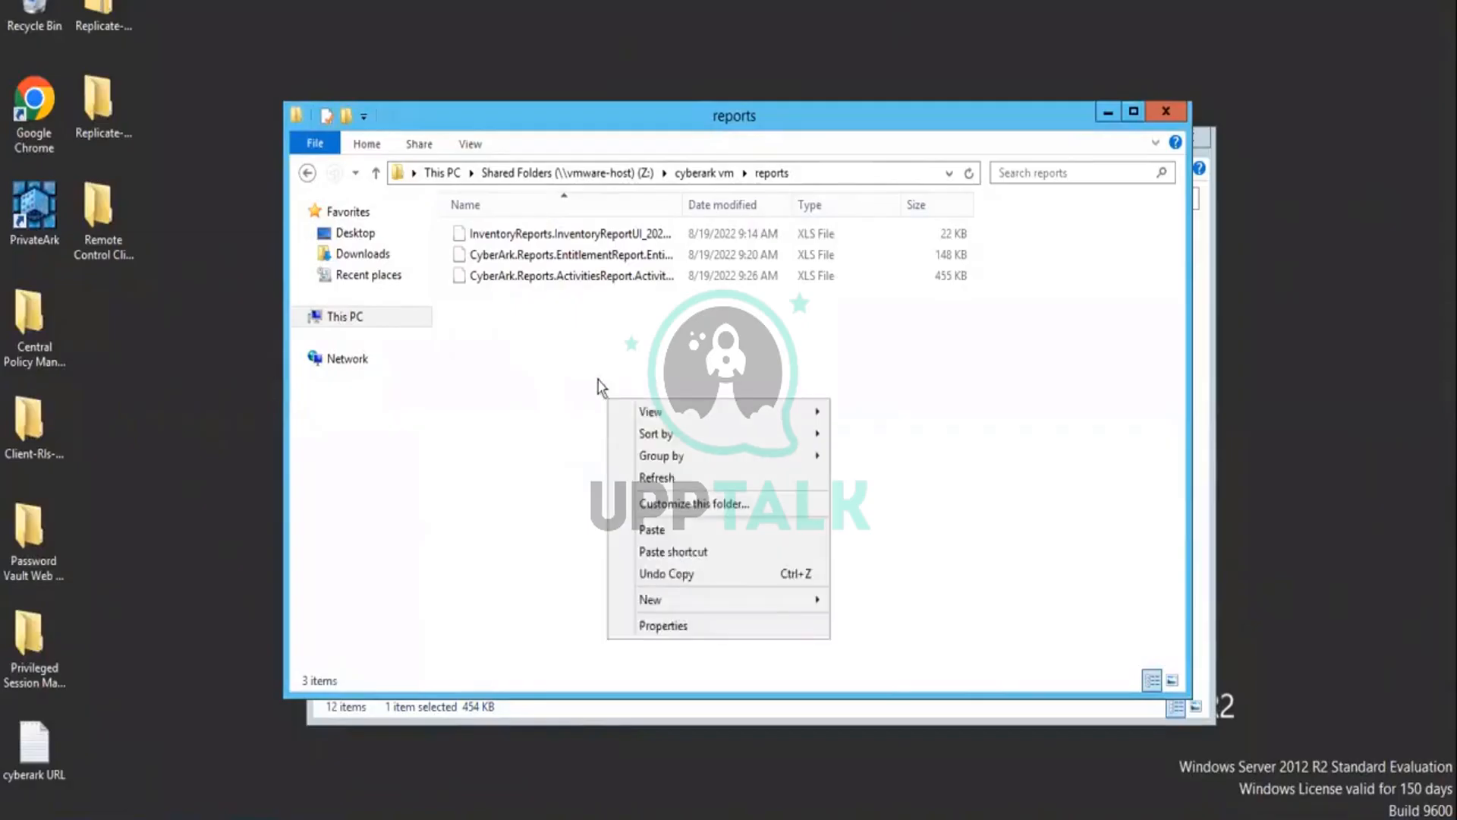
click(569, 372)
click(733, 204)
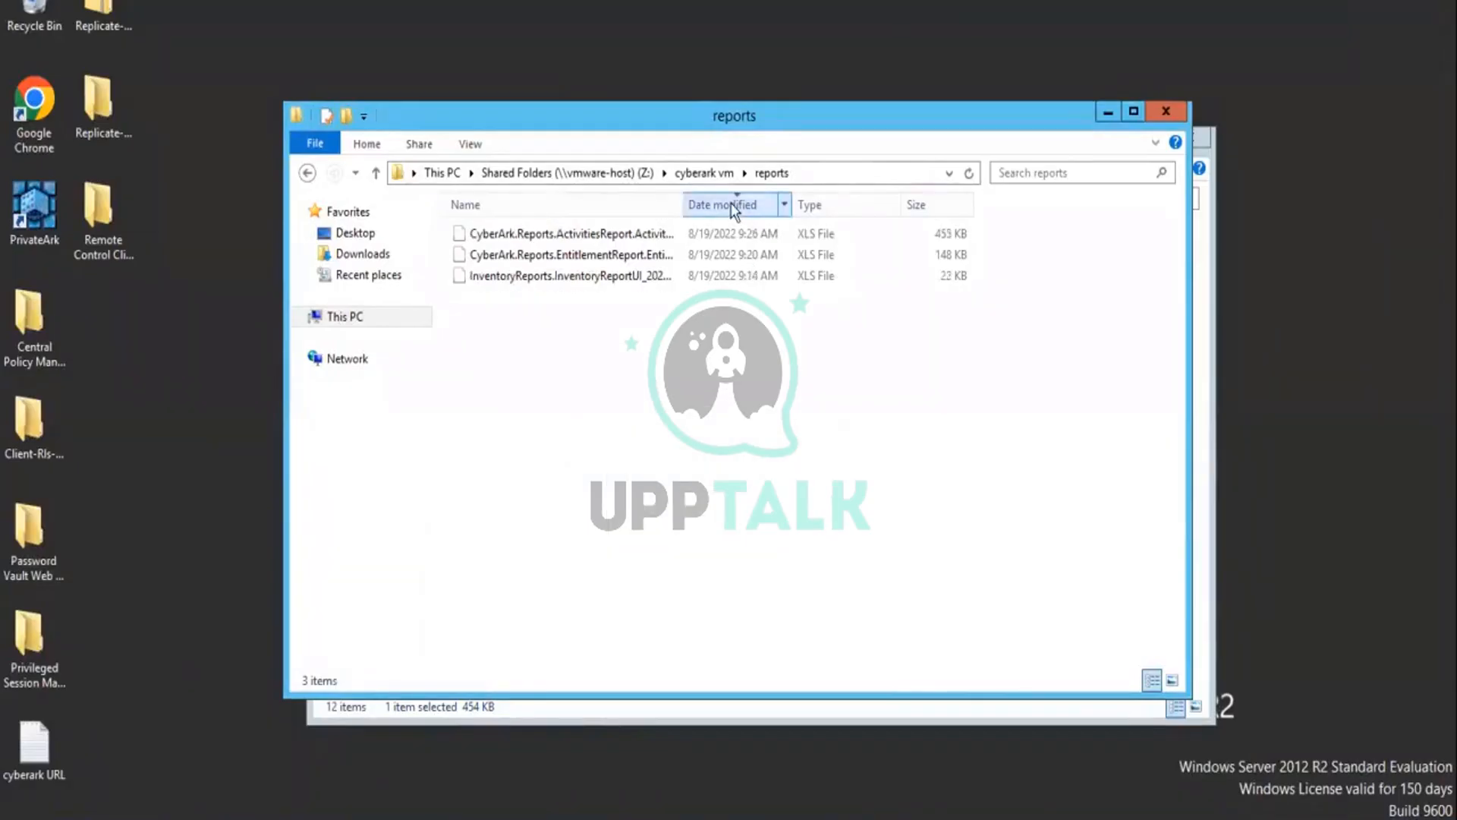
click(733, 206)
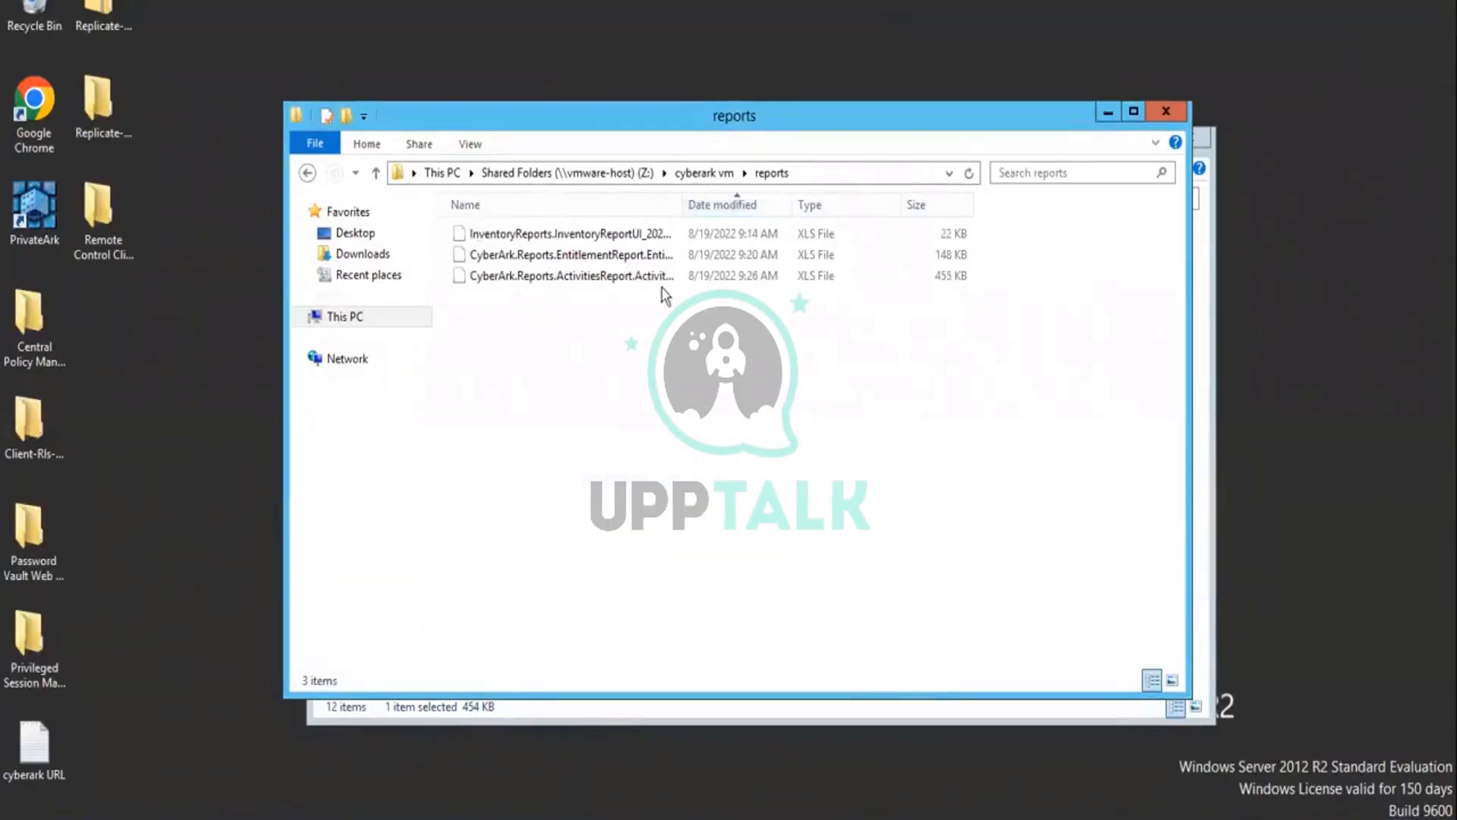
Step: Check the activities report file in the shared reports and Downloads folders, and return to the host's reports folder
right_click(579, 283)
key(Escape)
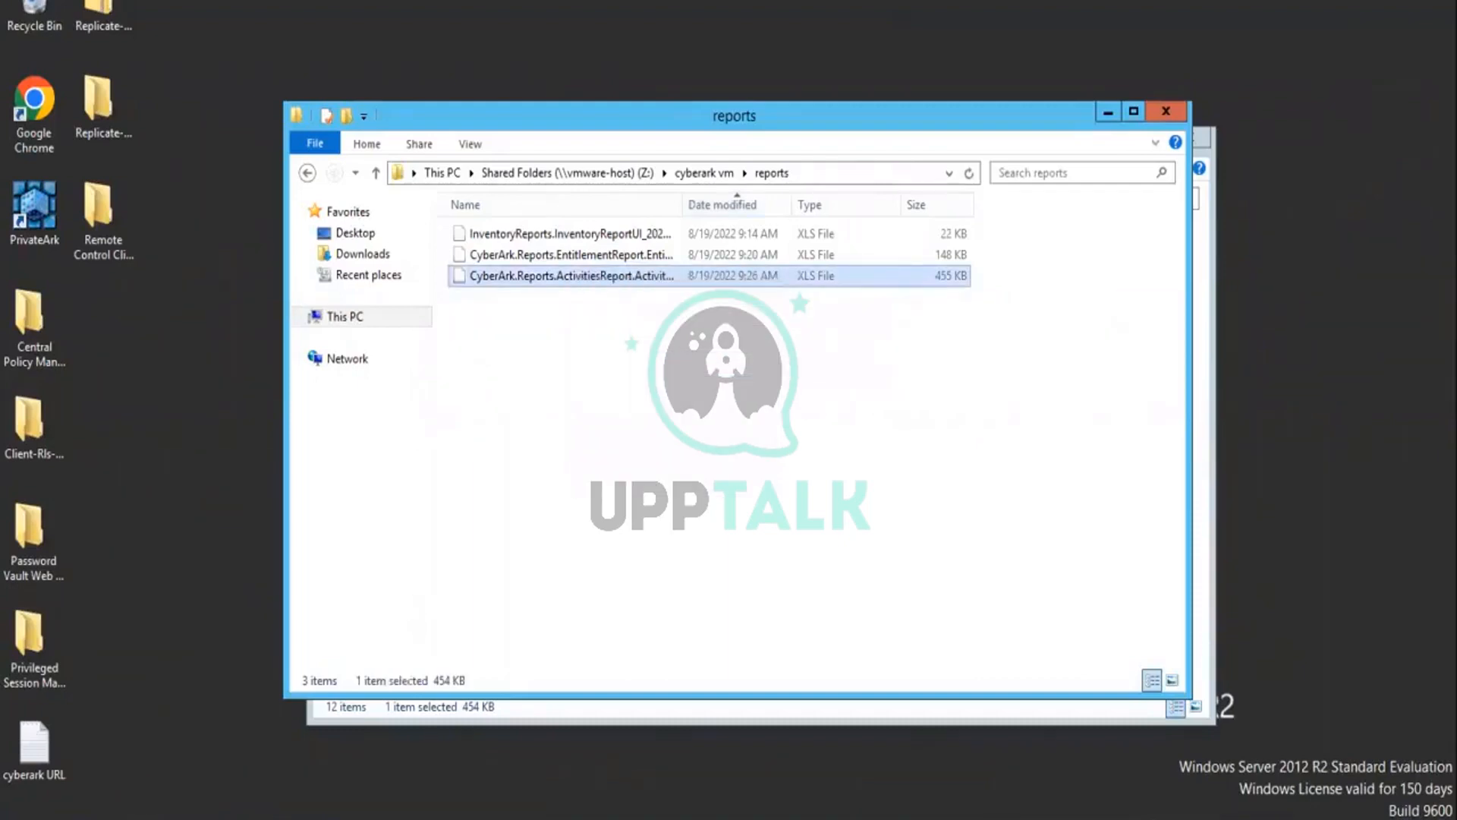
mouse_move(236, 811)
click(358, 768)
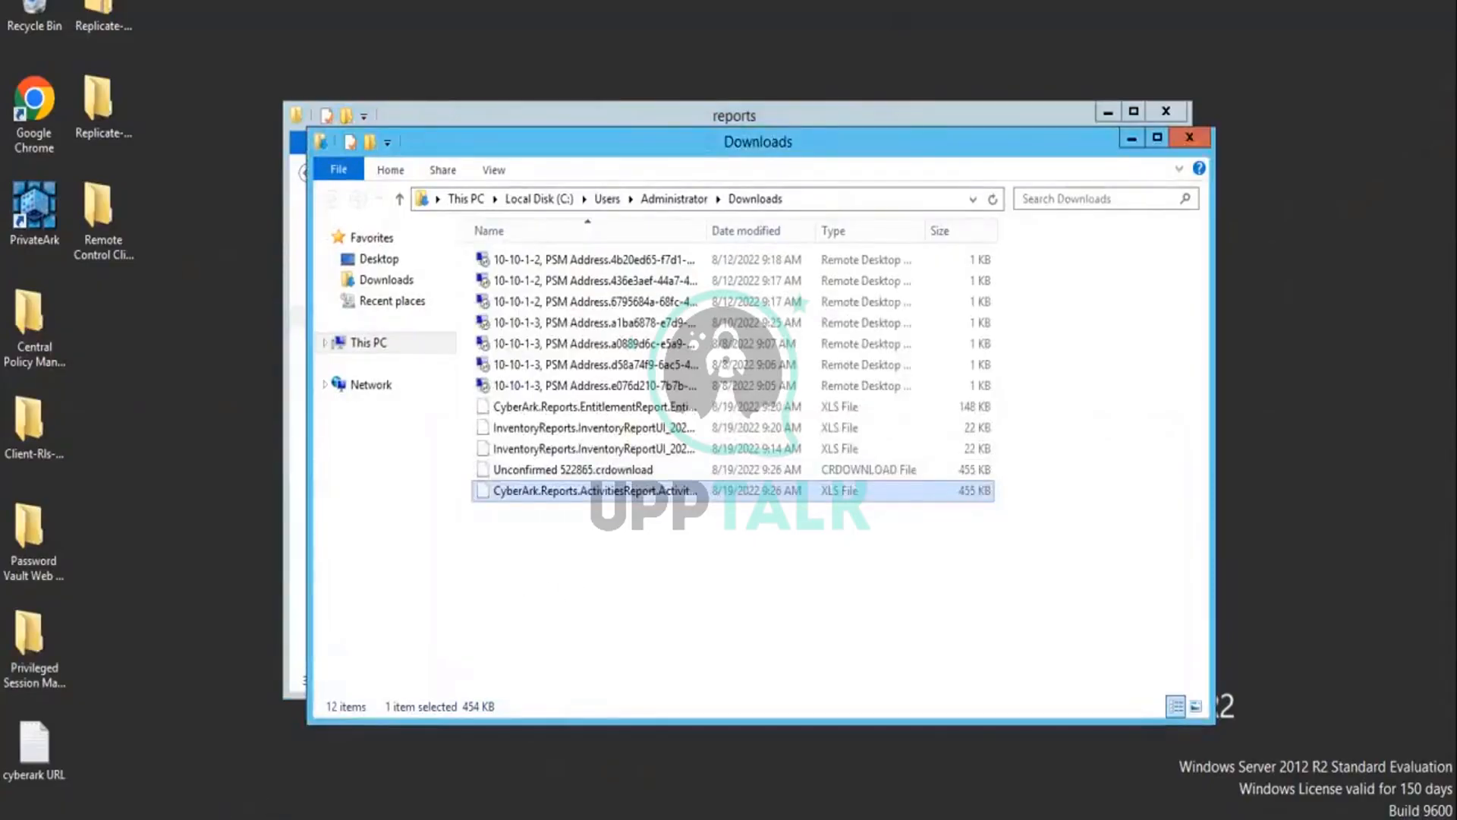
mouse_move(235, 810)
click(163, 759)
click(641, 560)
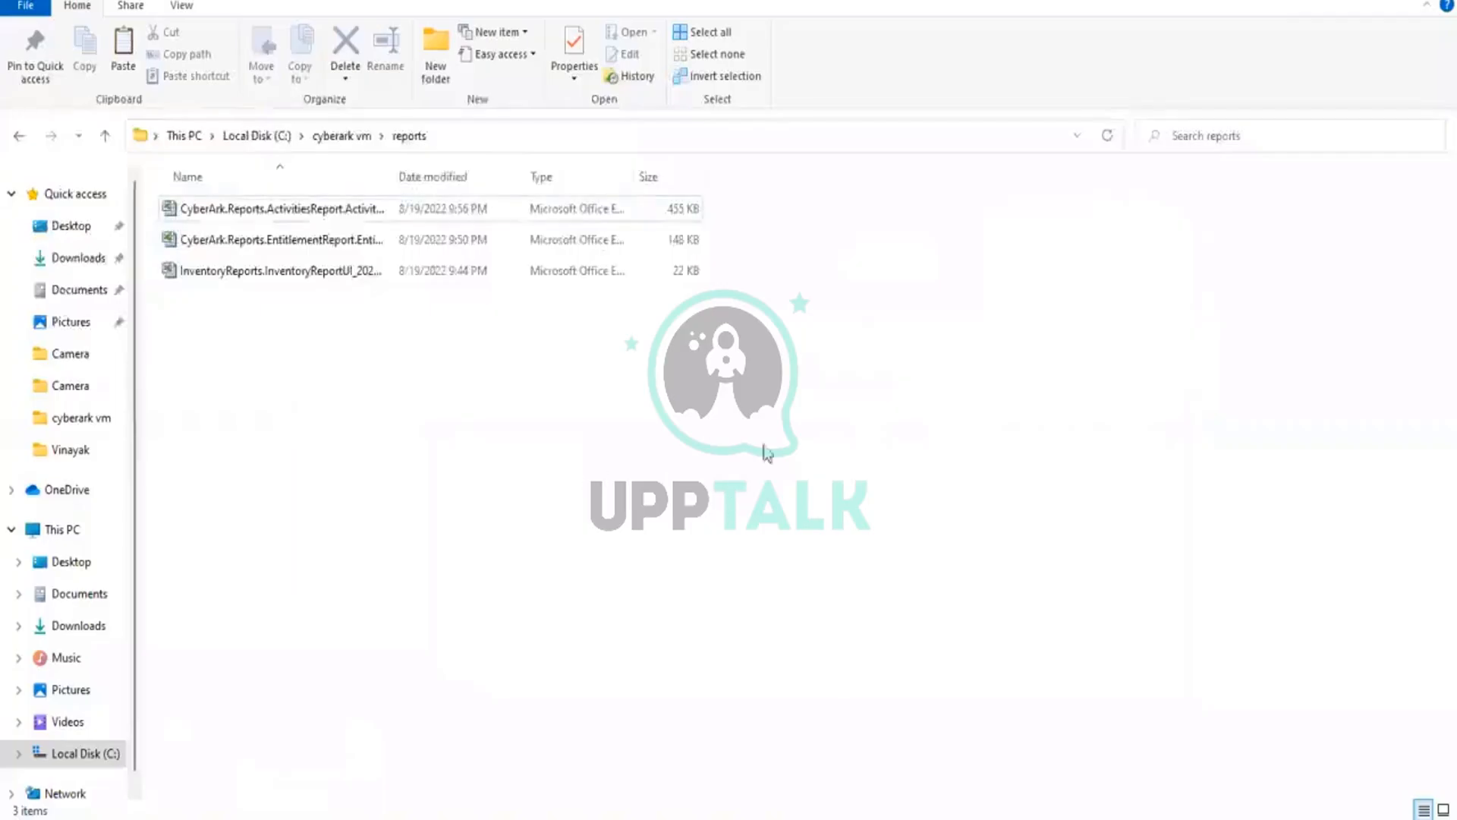
Step: Widen the Name column to fit the full file names and open the activities report in Excel, accepting the file format mismatch
double_click(390, 179)
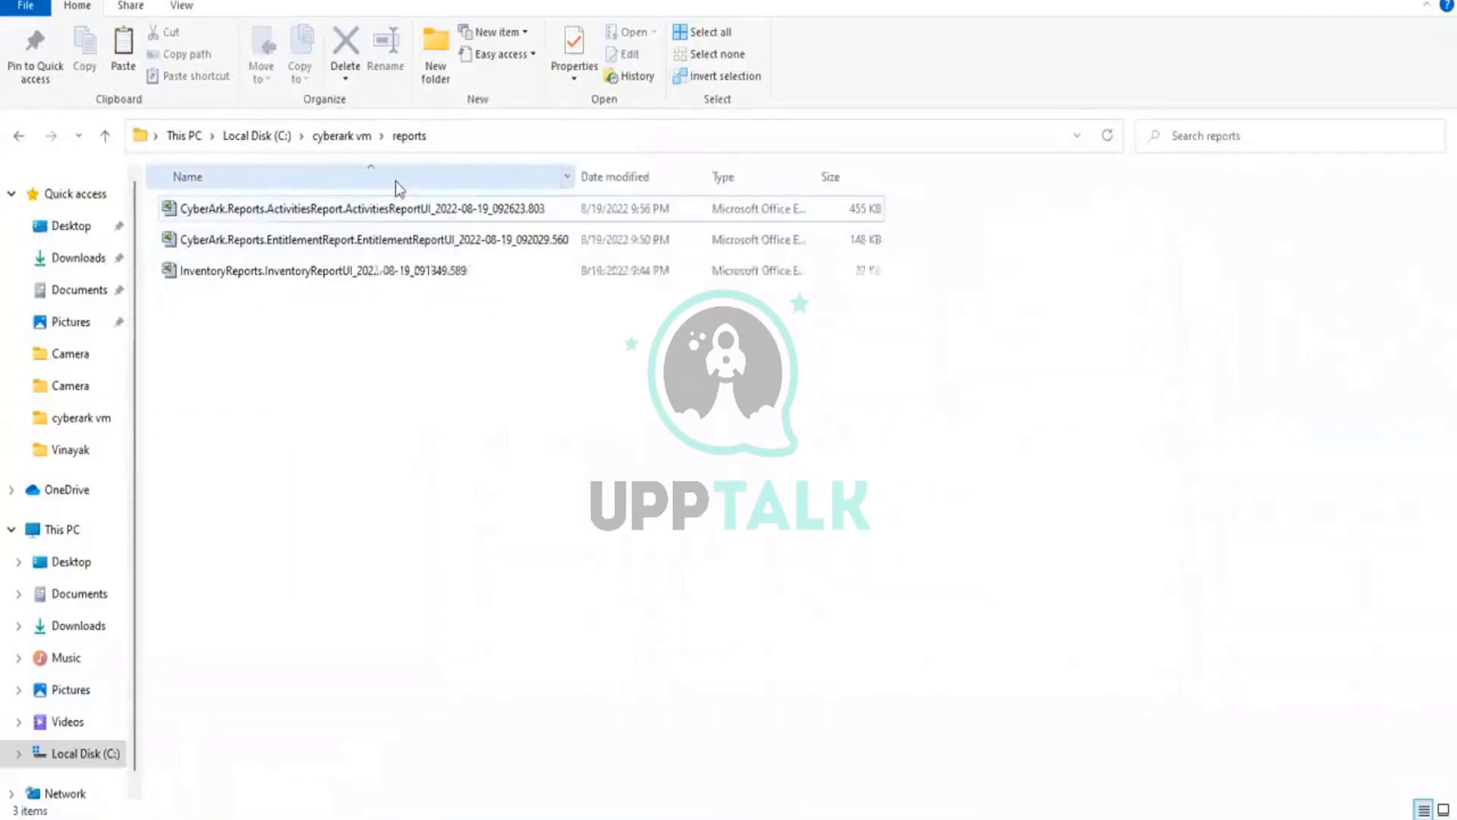
double_click(377, 218)
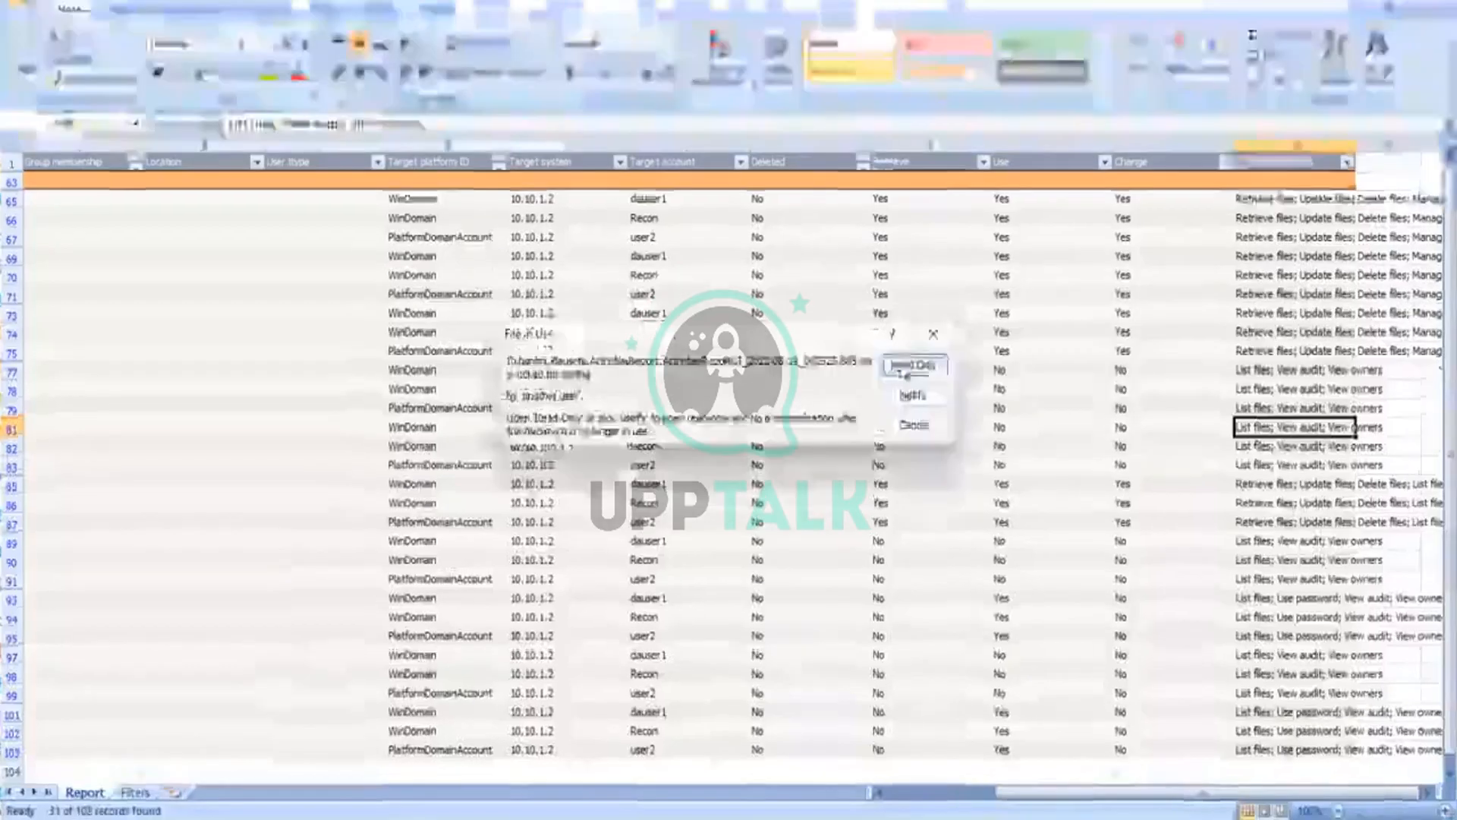
click(911, 367)
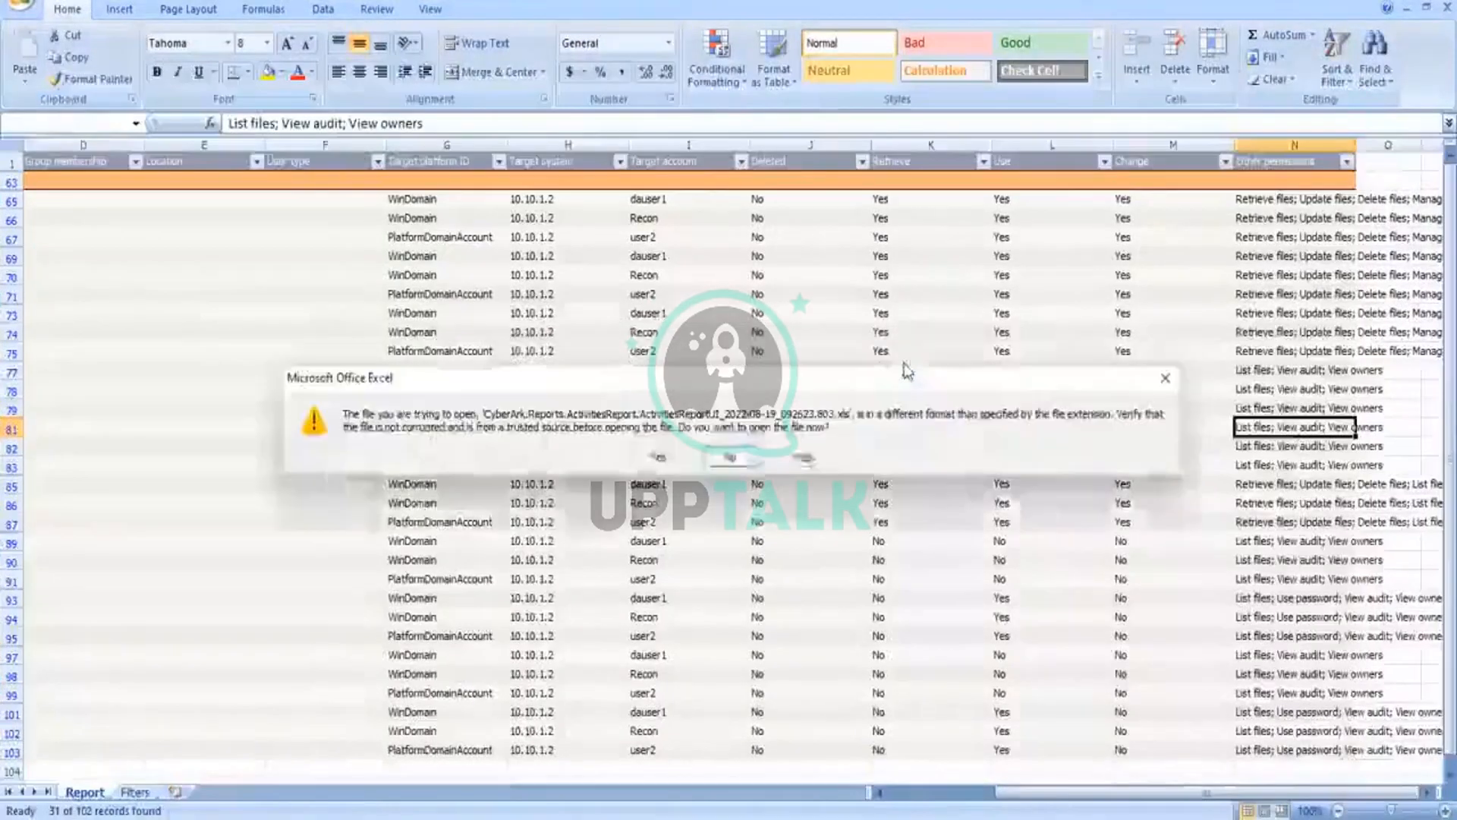
click(659, 457)
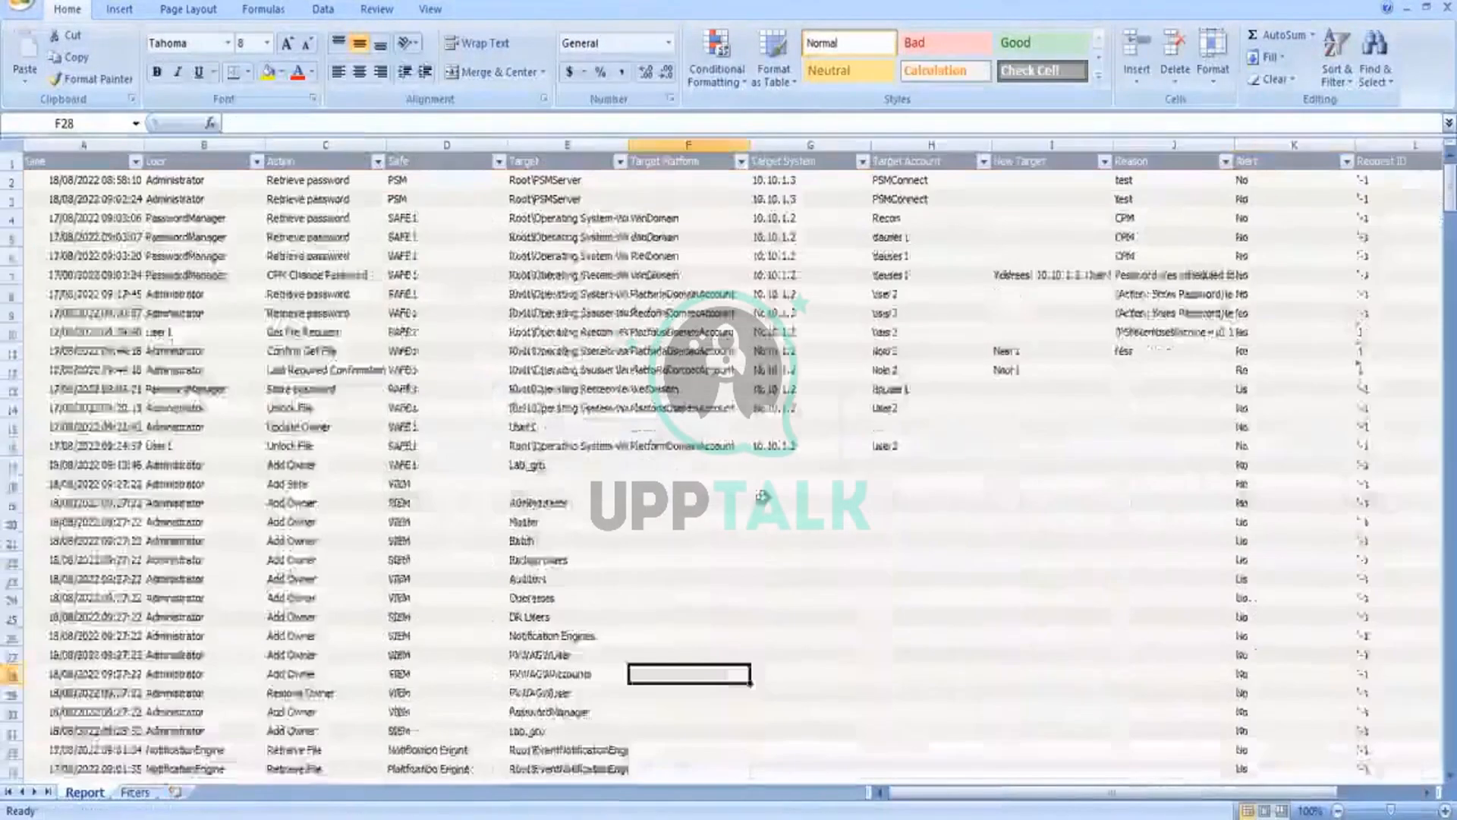
Step: Filter the User column of the activities report to show only User1 and User3
click(942, 635)
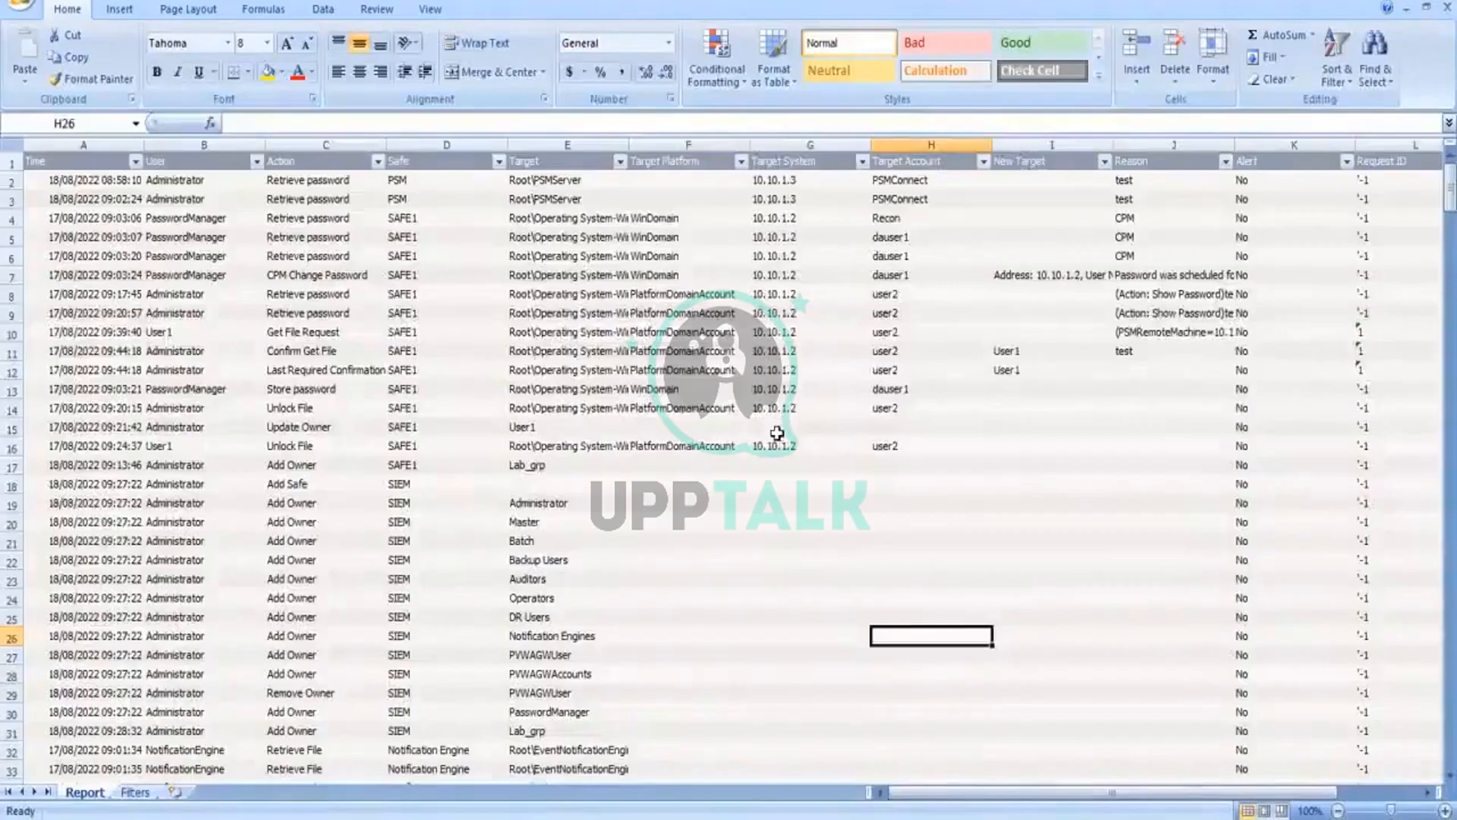
click(256, 162)
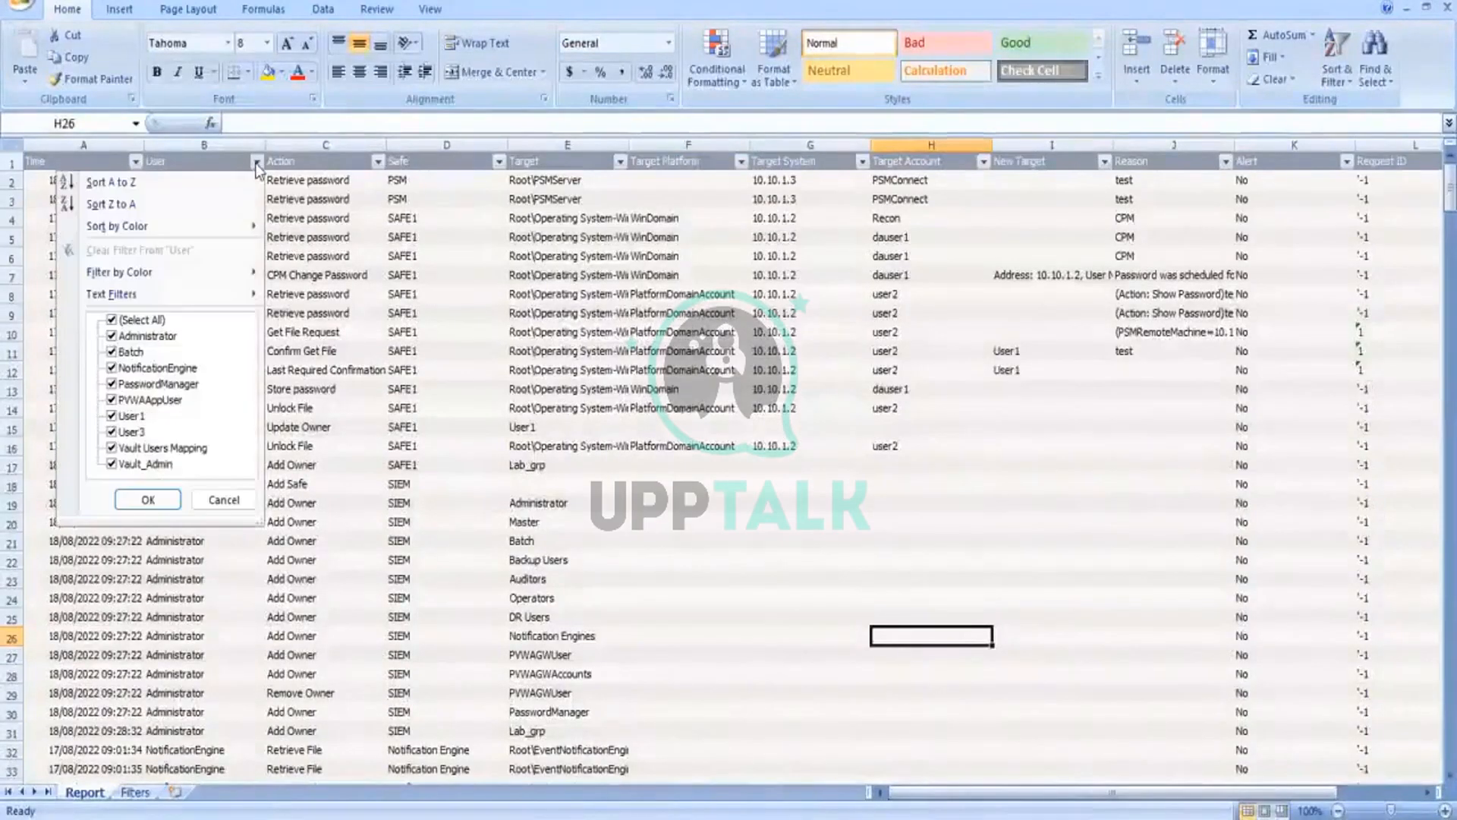
click(112, 321)
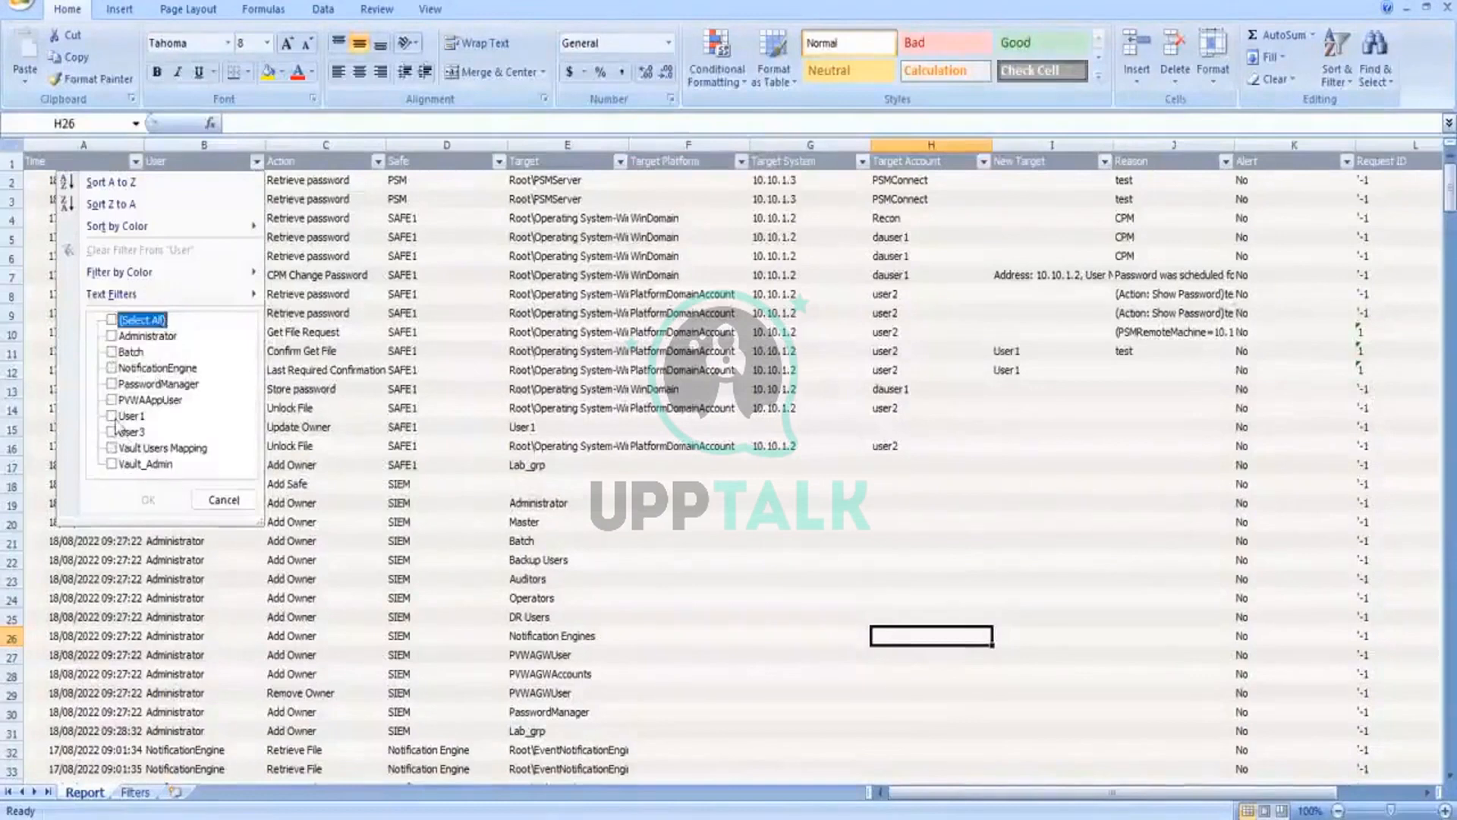
click(113, 416)
click(112, 432)
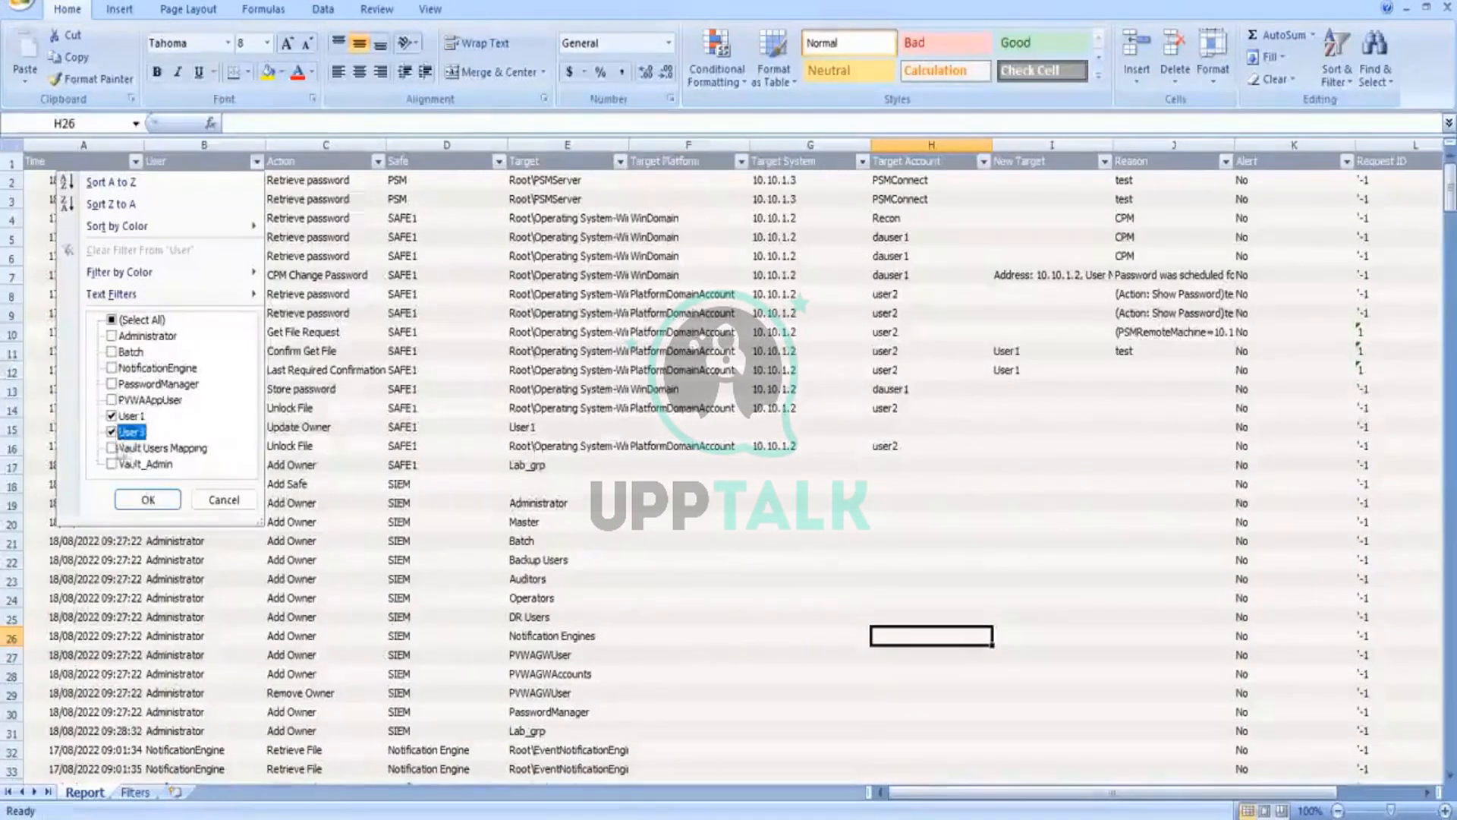
click(148, 501)
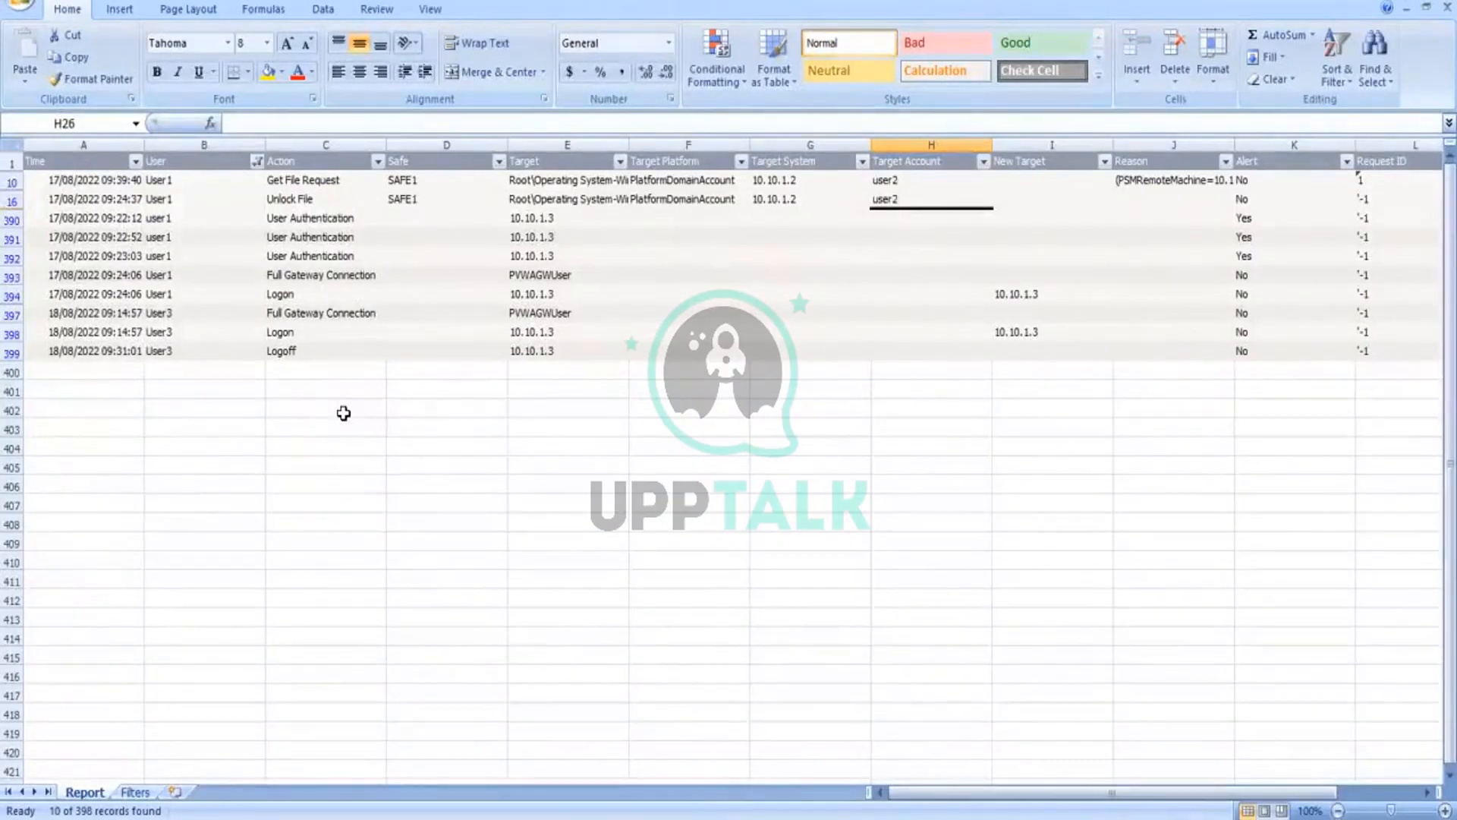
Step: Examine the filtered users' actions and the remaining columns through Client ID, starting from the Get File Request row
click(317, 181)
click(317, 200)
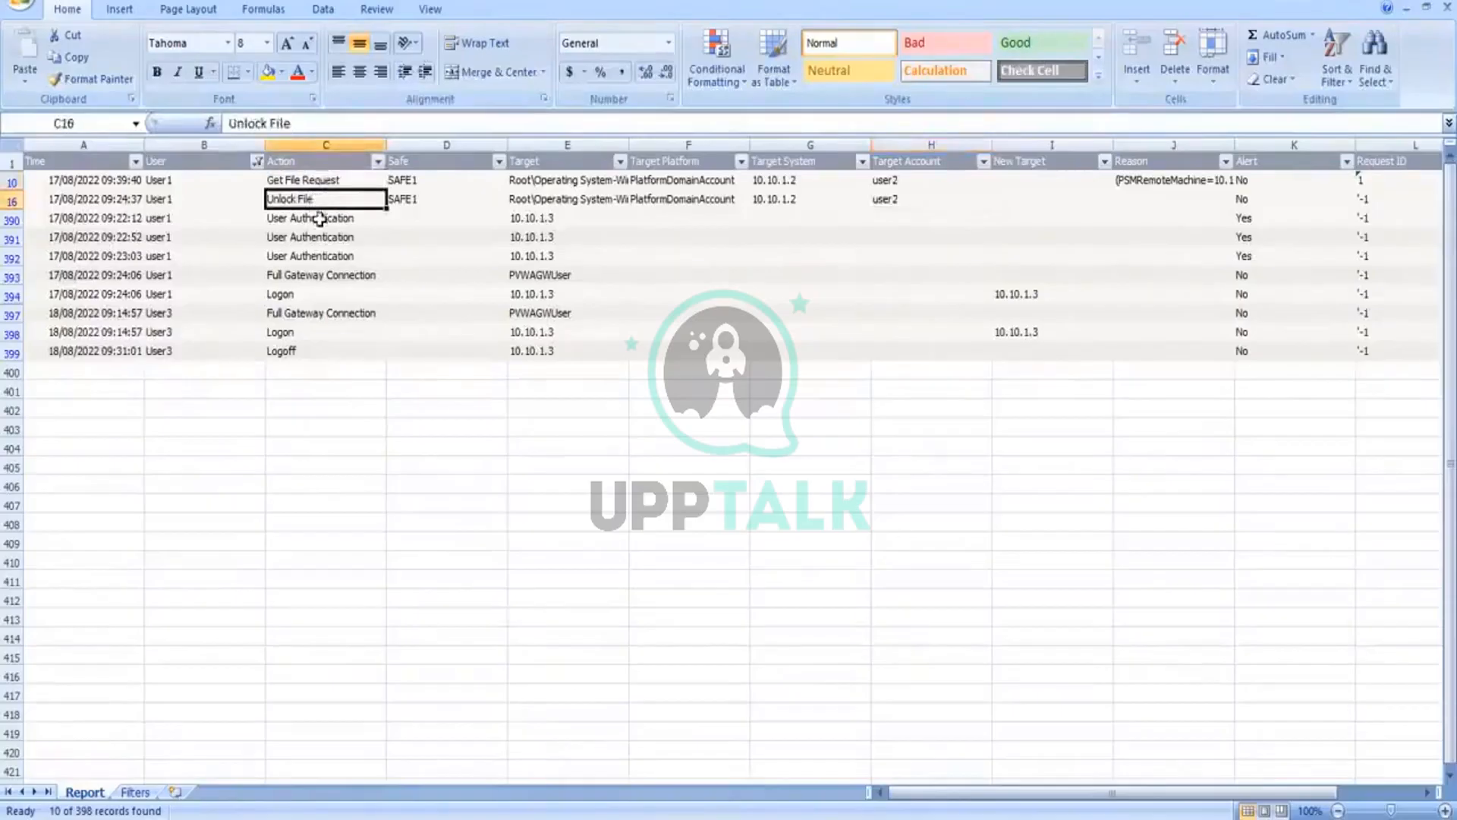
click(320, 219)
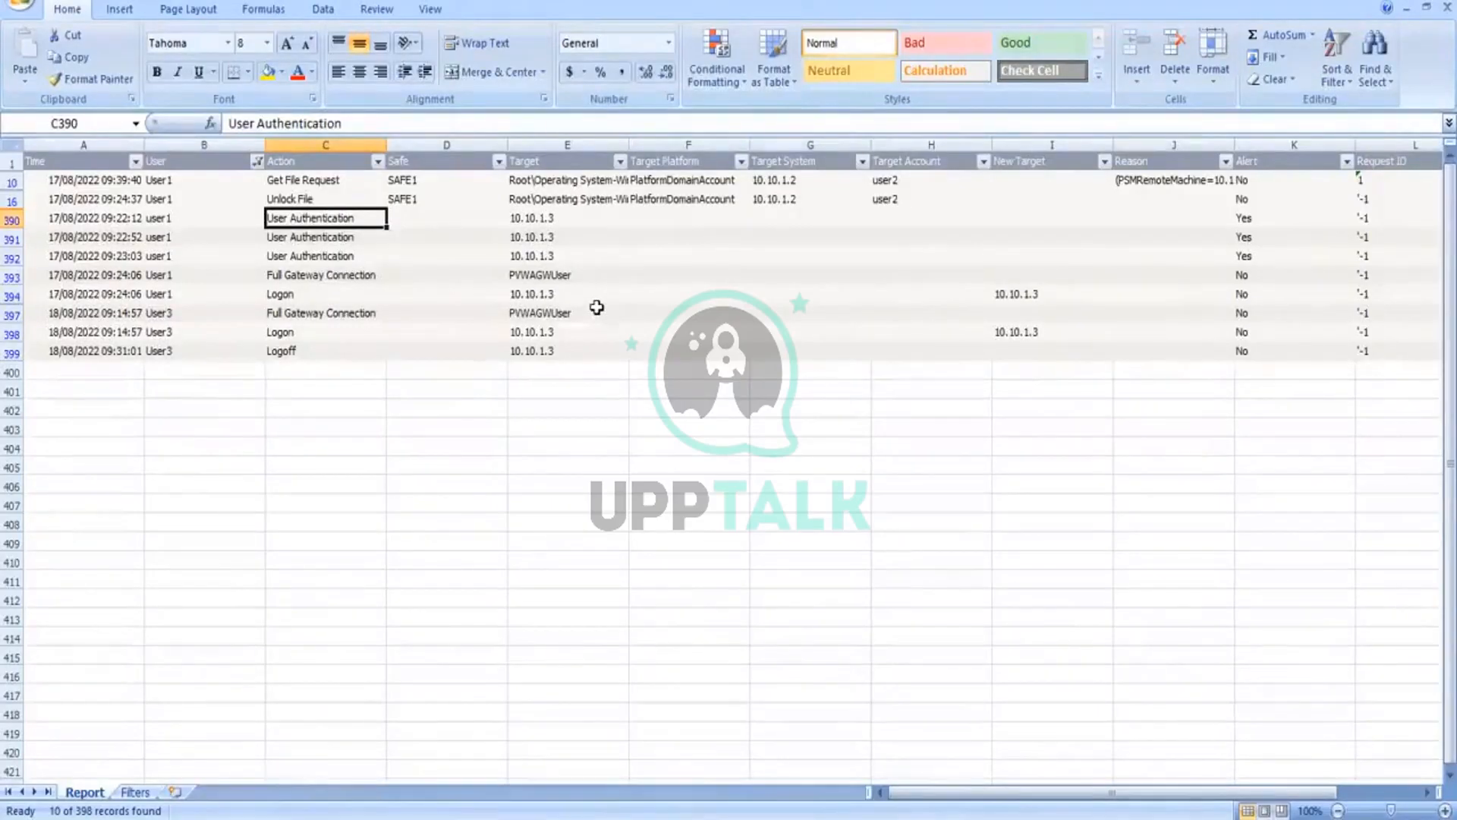
key(Right)
key(Right)
key(Right)
key(Right)
key(Right)
key(Right)
key(Right)
key(Right)
key(Right)
key(Right)
key(Right)
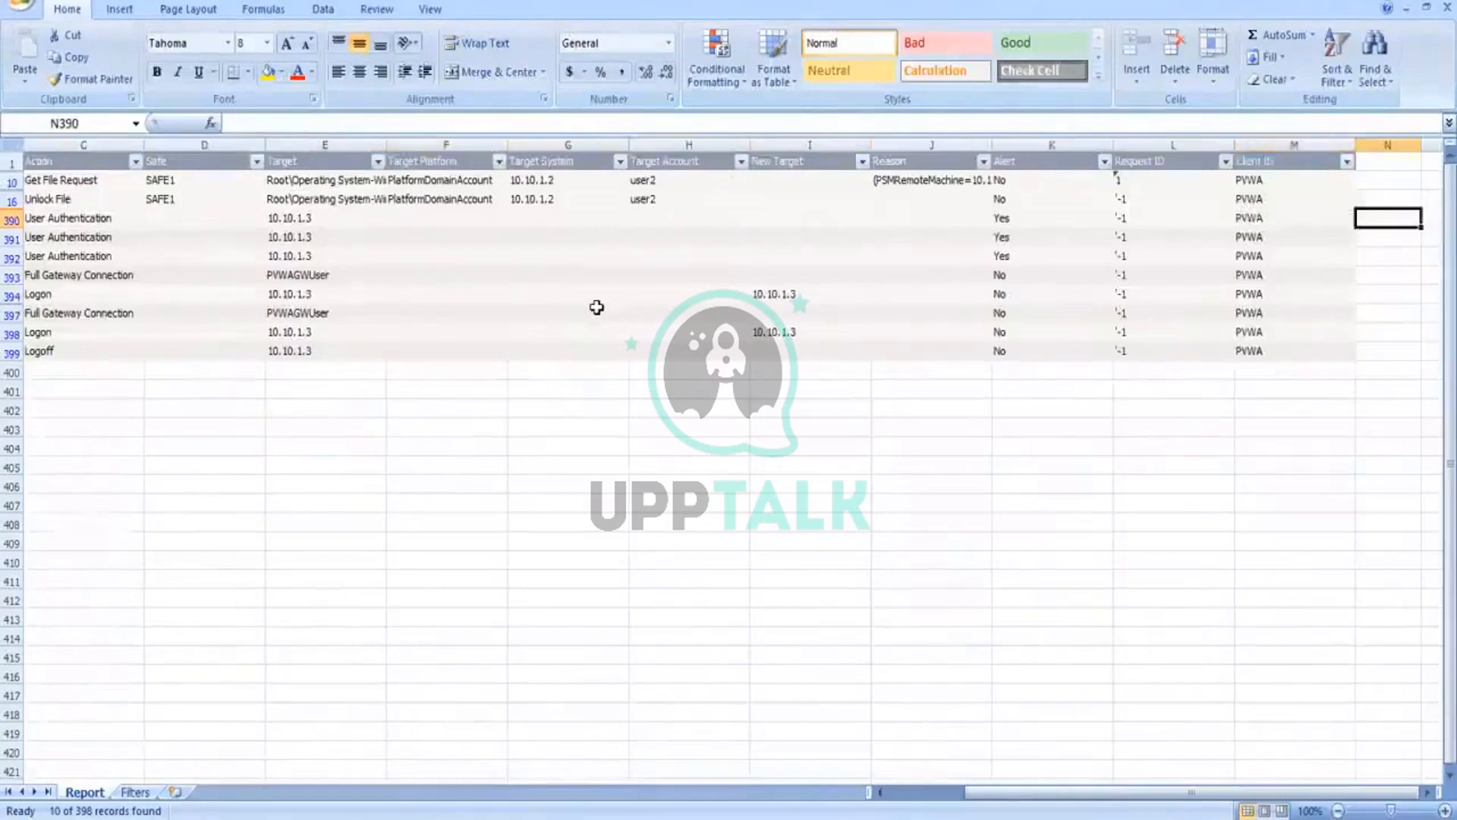
key(Left)
key(Left)
key(Left)
key(Left)
key(Left)
key(Left)
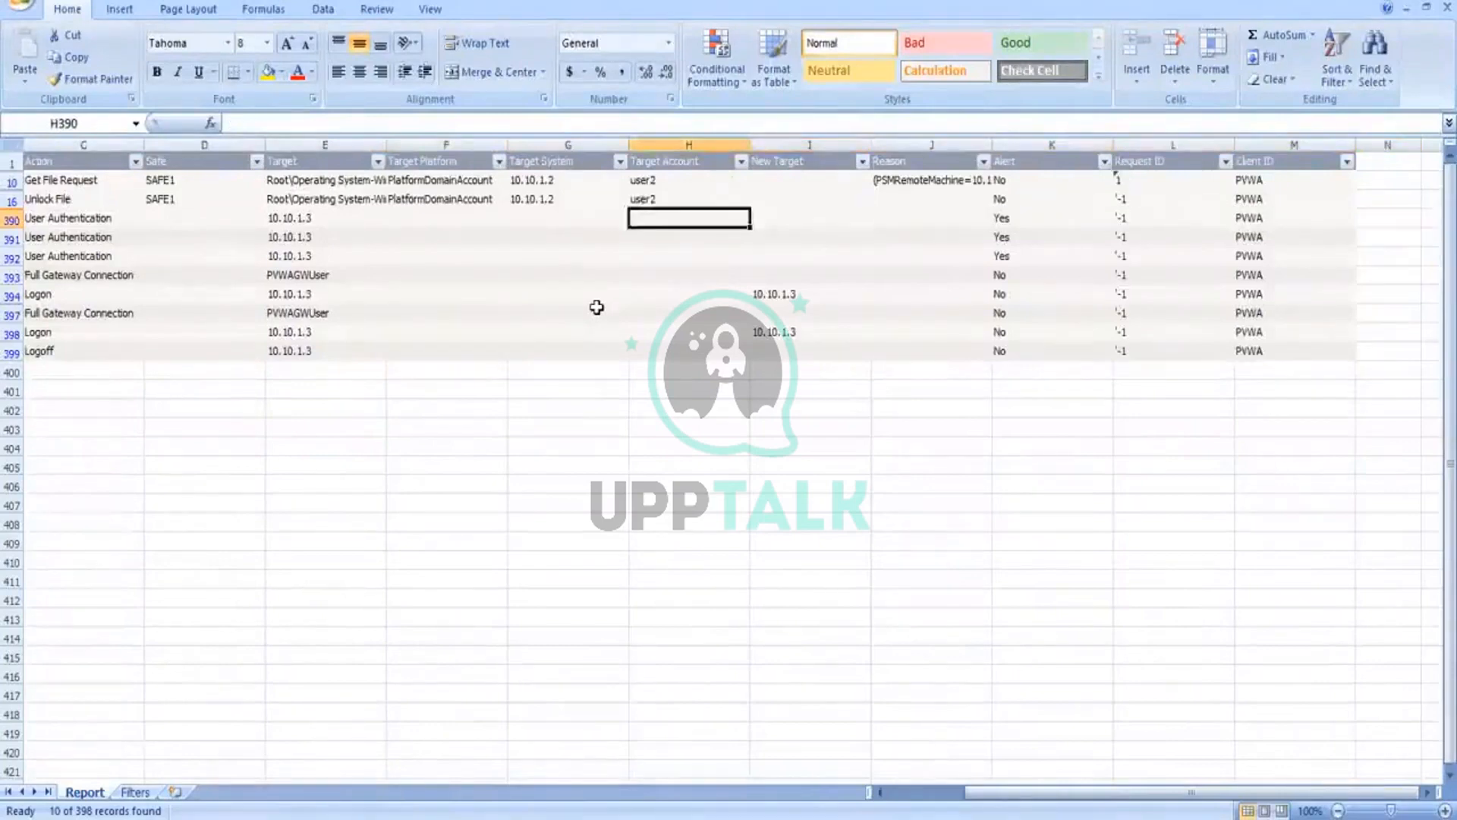
key(Left)
key(Left)
key(Left)
key(Left)
key(Left)
key(Left)
key(Left)
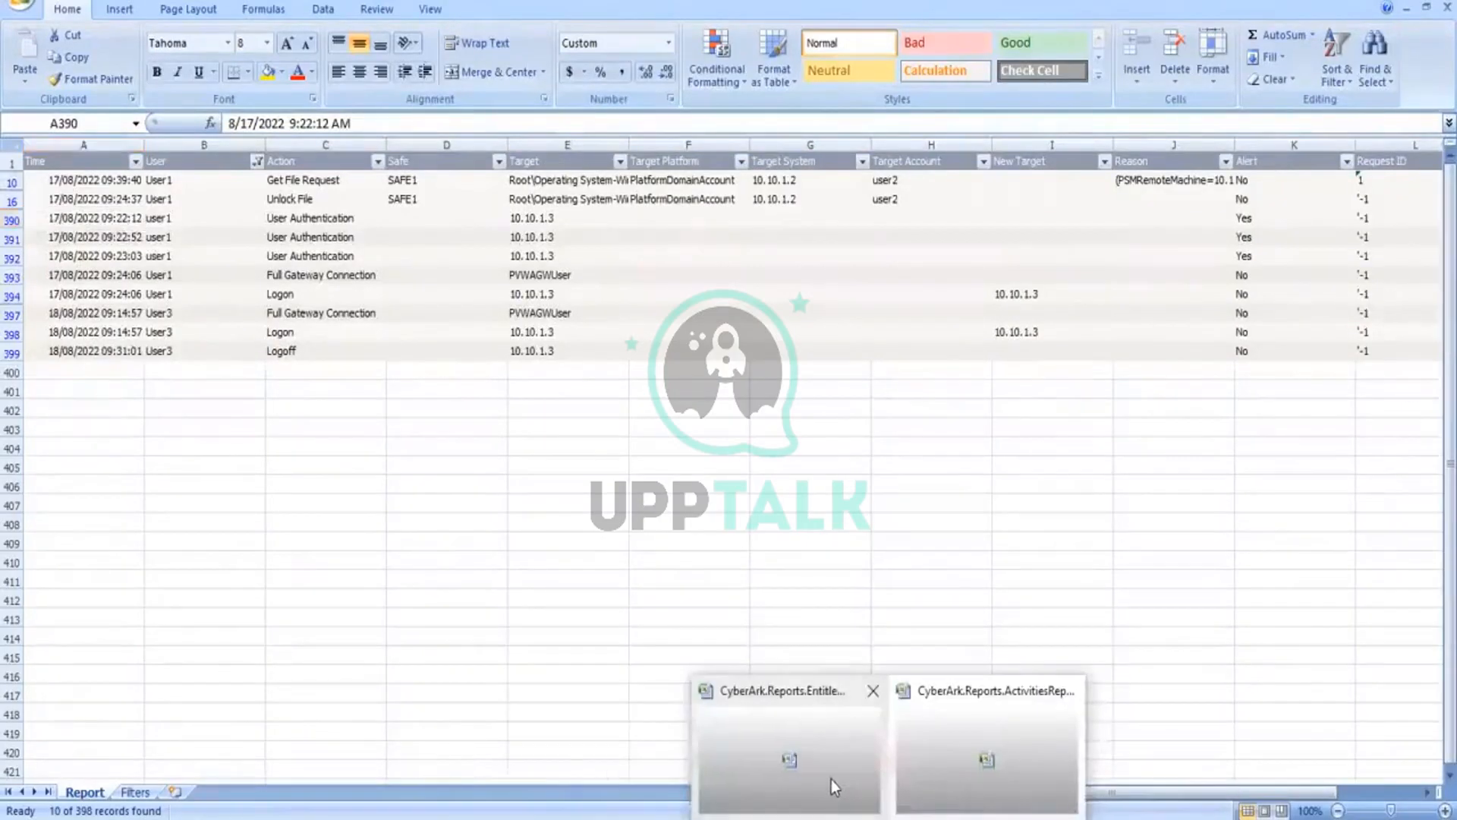
Step: Switch to the entitlement report workbook and close it without saving the changes
click(831, 779)
click(21, 6)
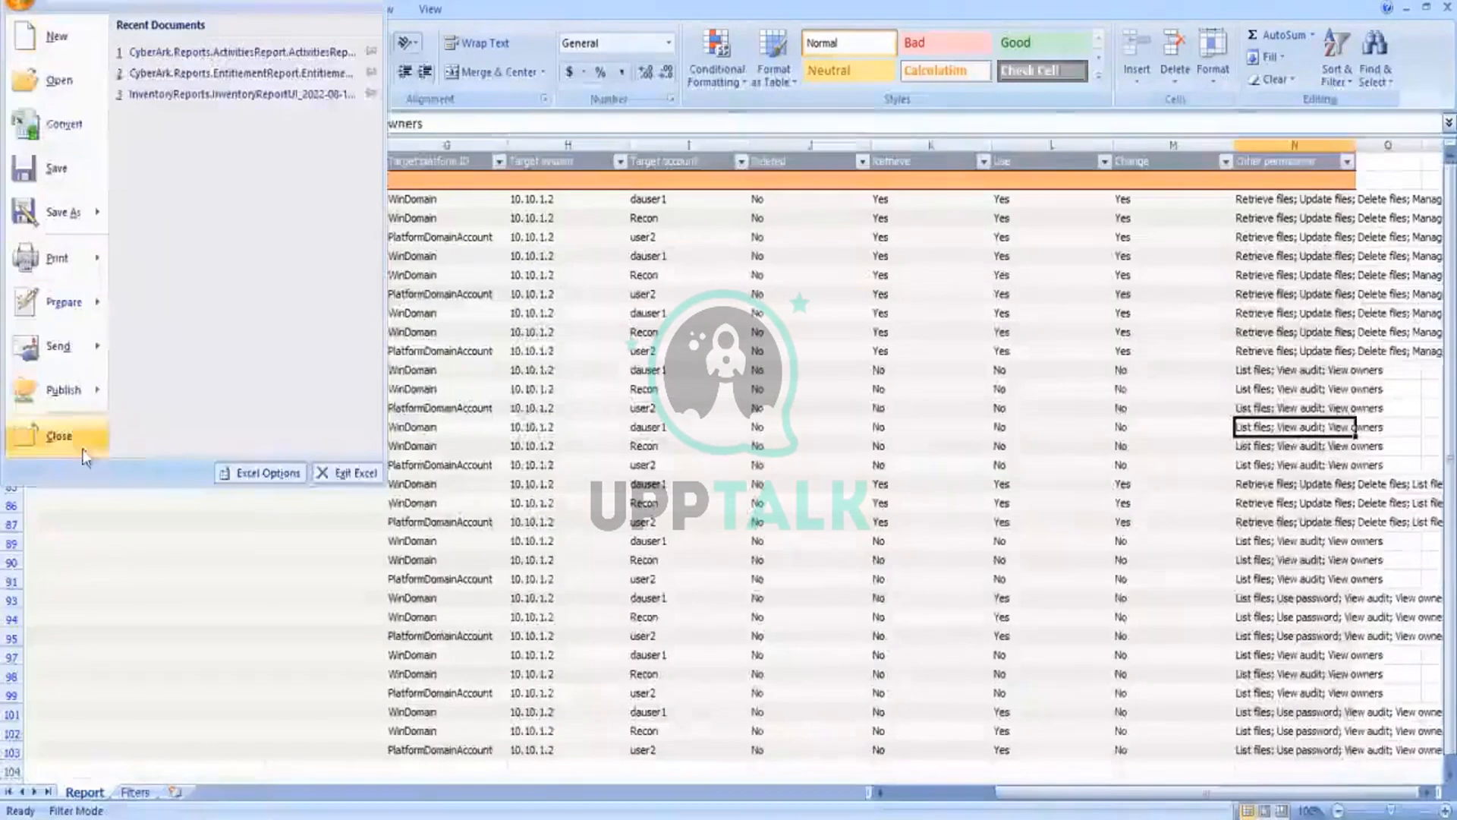
click(61, 436)
click(731, 458)
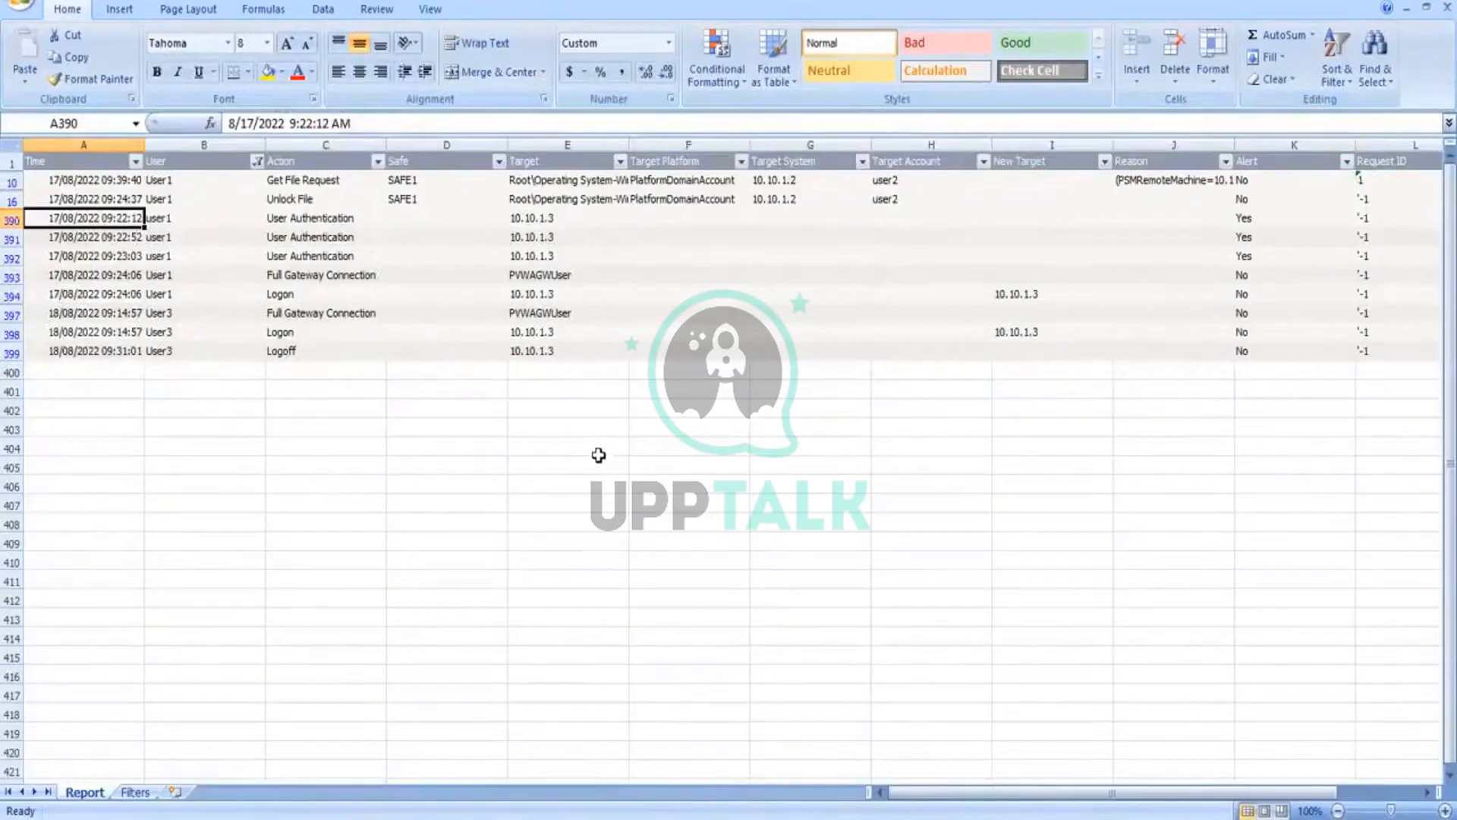
Step: Close the activities report workbook without saving the changes
click(19, 8)
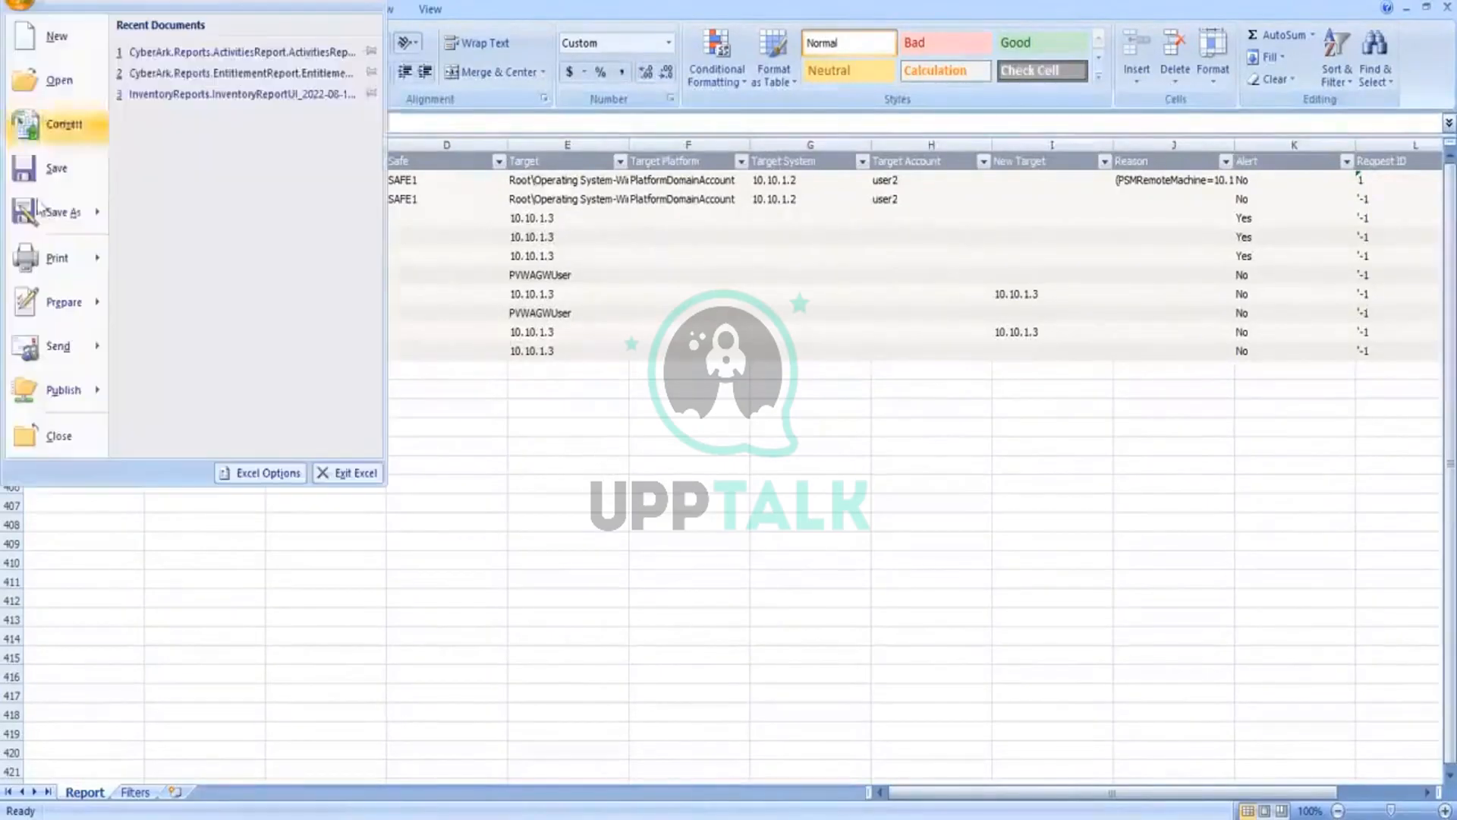
click(43, 445)
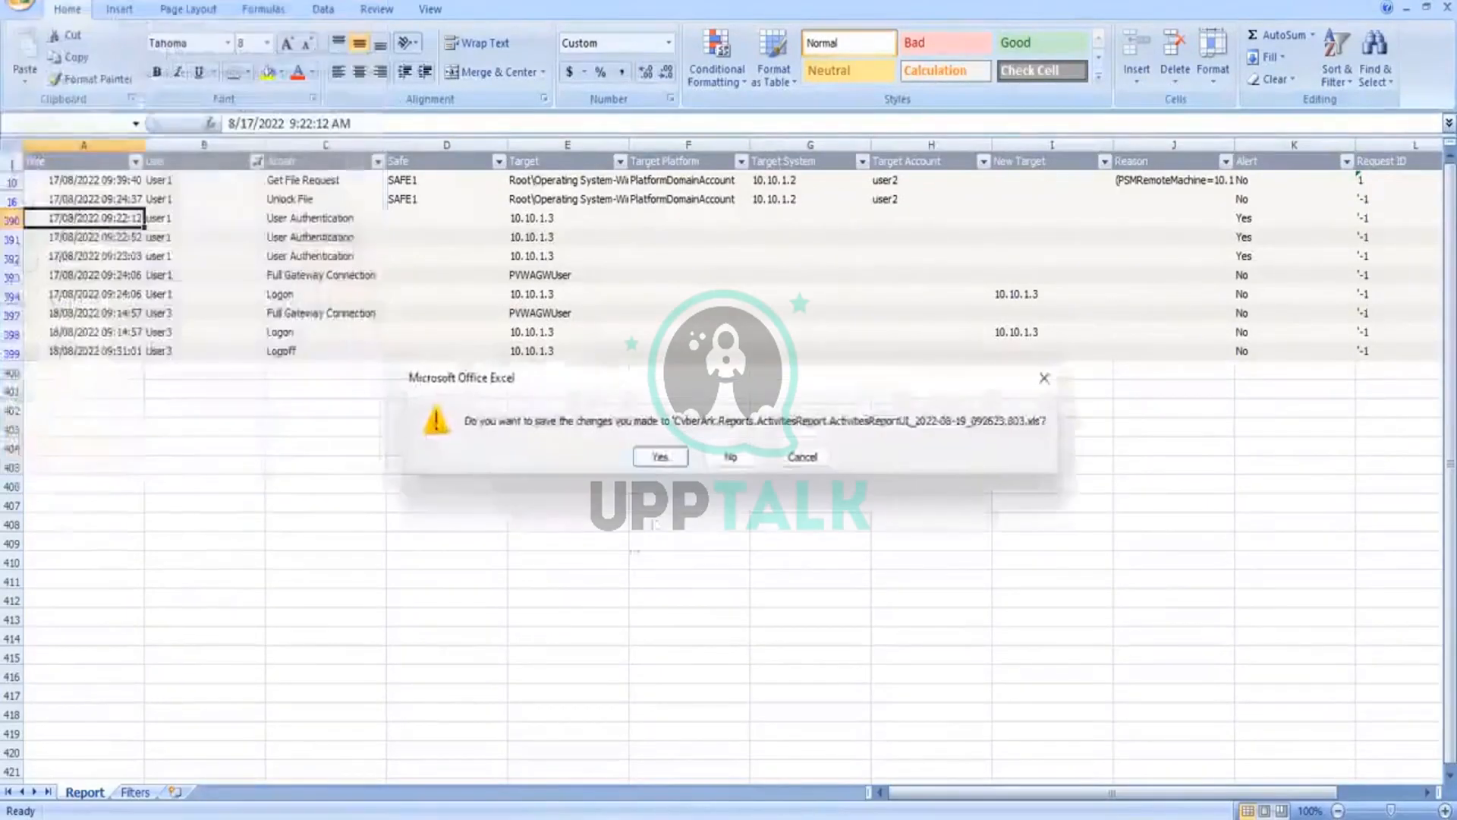
click(731, 462)
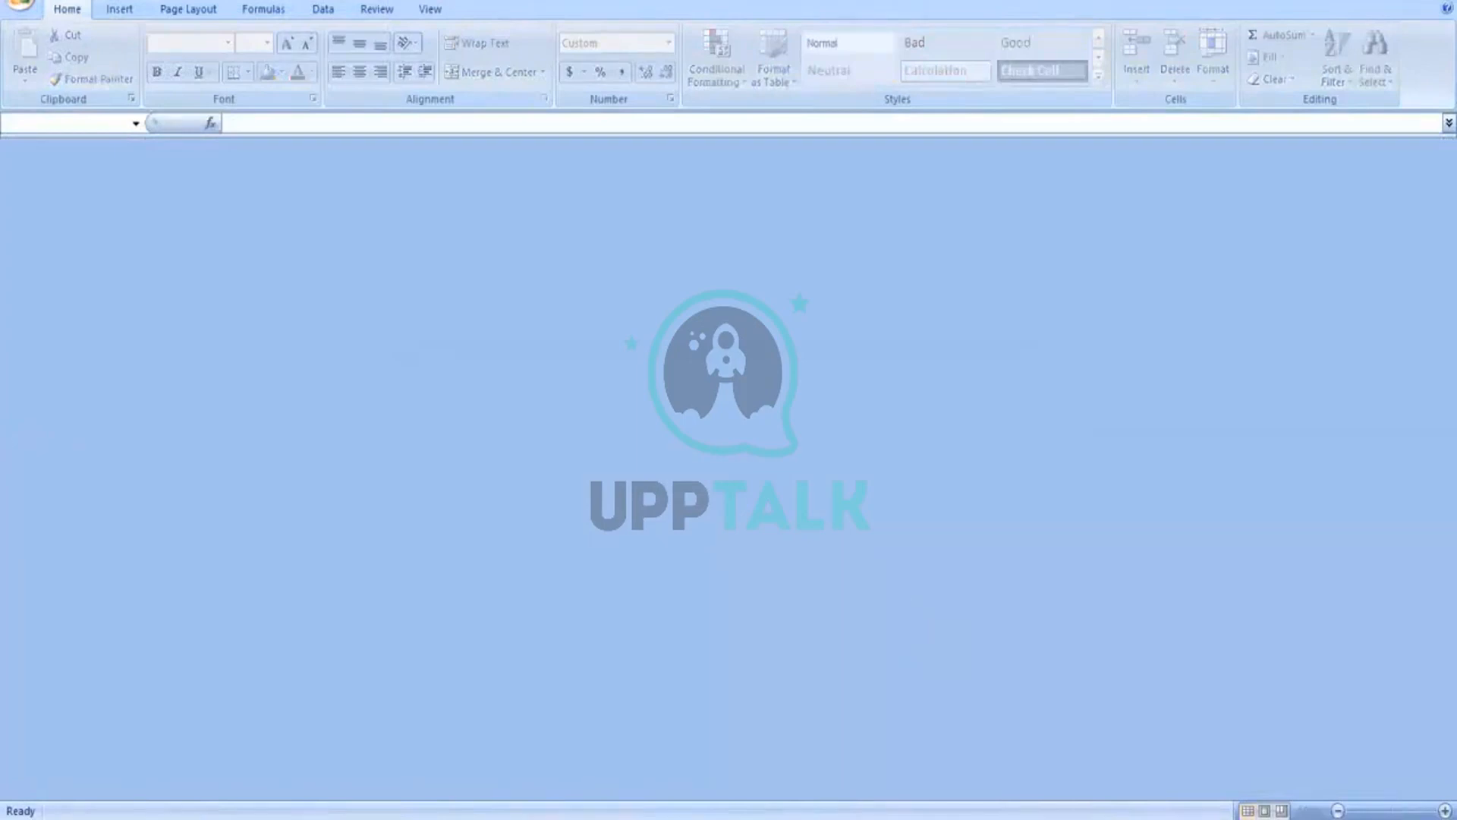
Step: Switch back to the Windows Server virtual machine, refresh the shared reports folder and close both open folder windows
mouse_move(749, 813)
click(1142, 710)
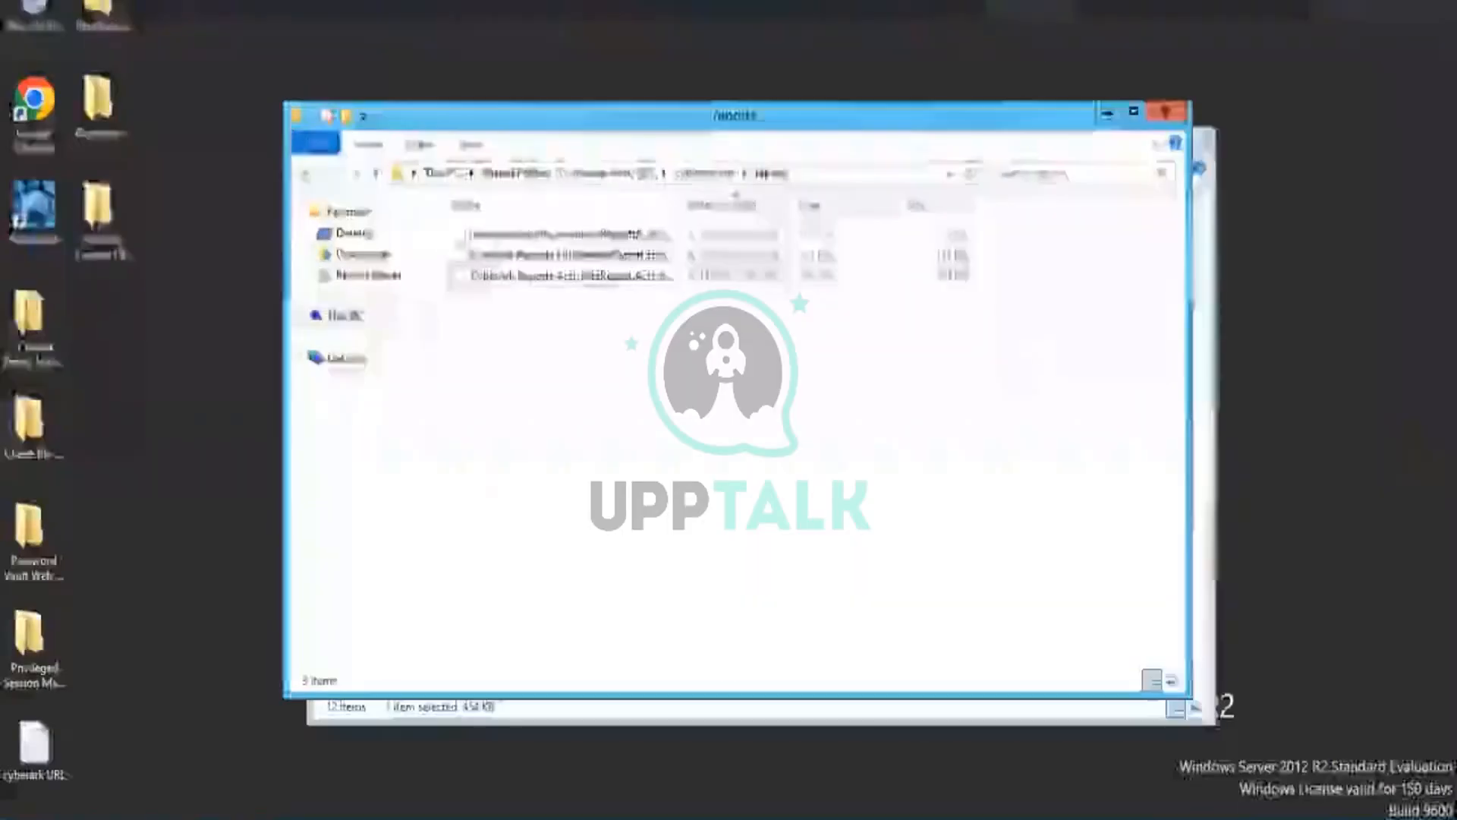
right_click(875, 387)
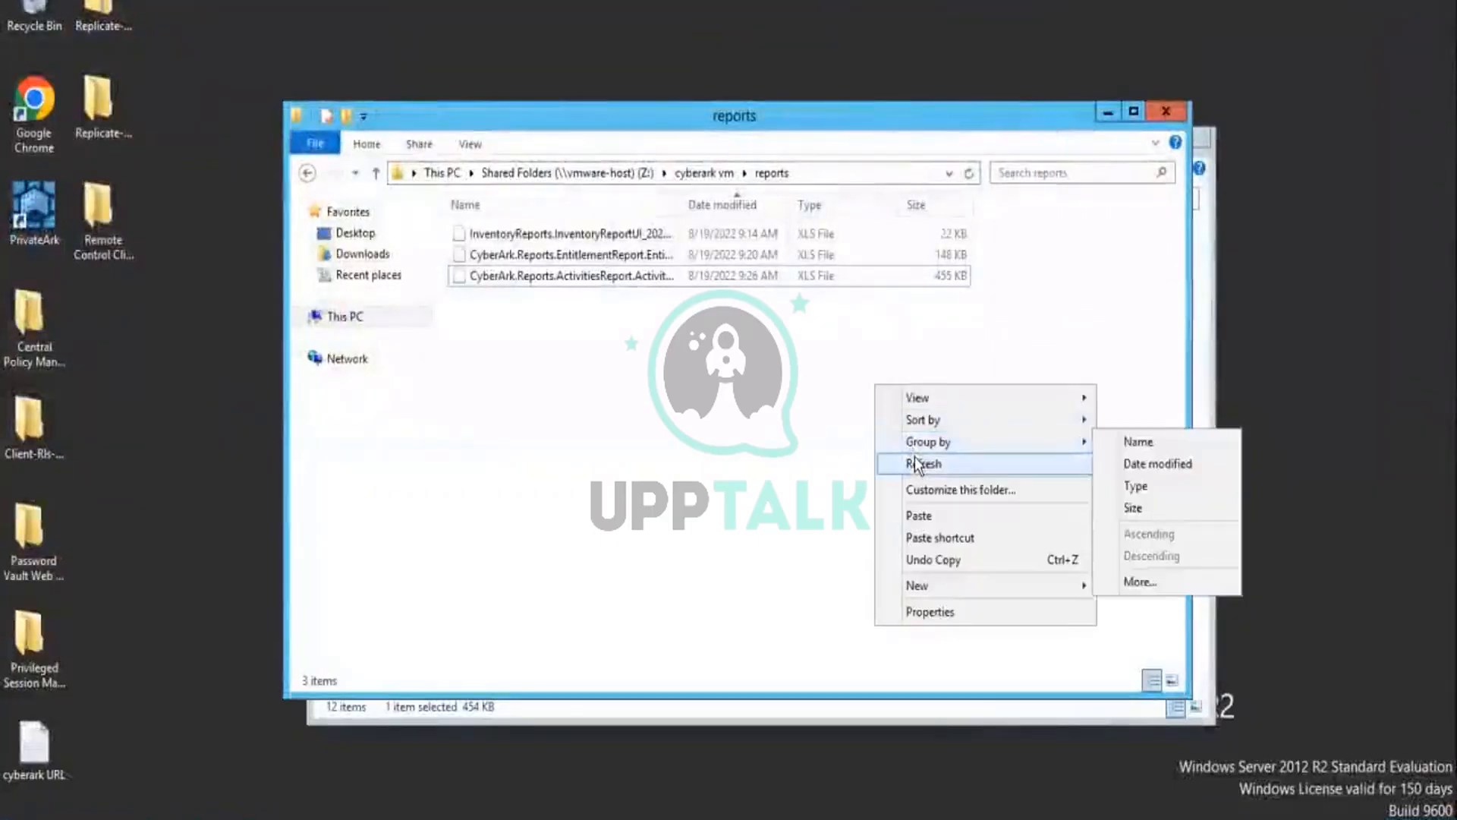
click(916, 464)
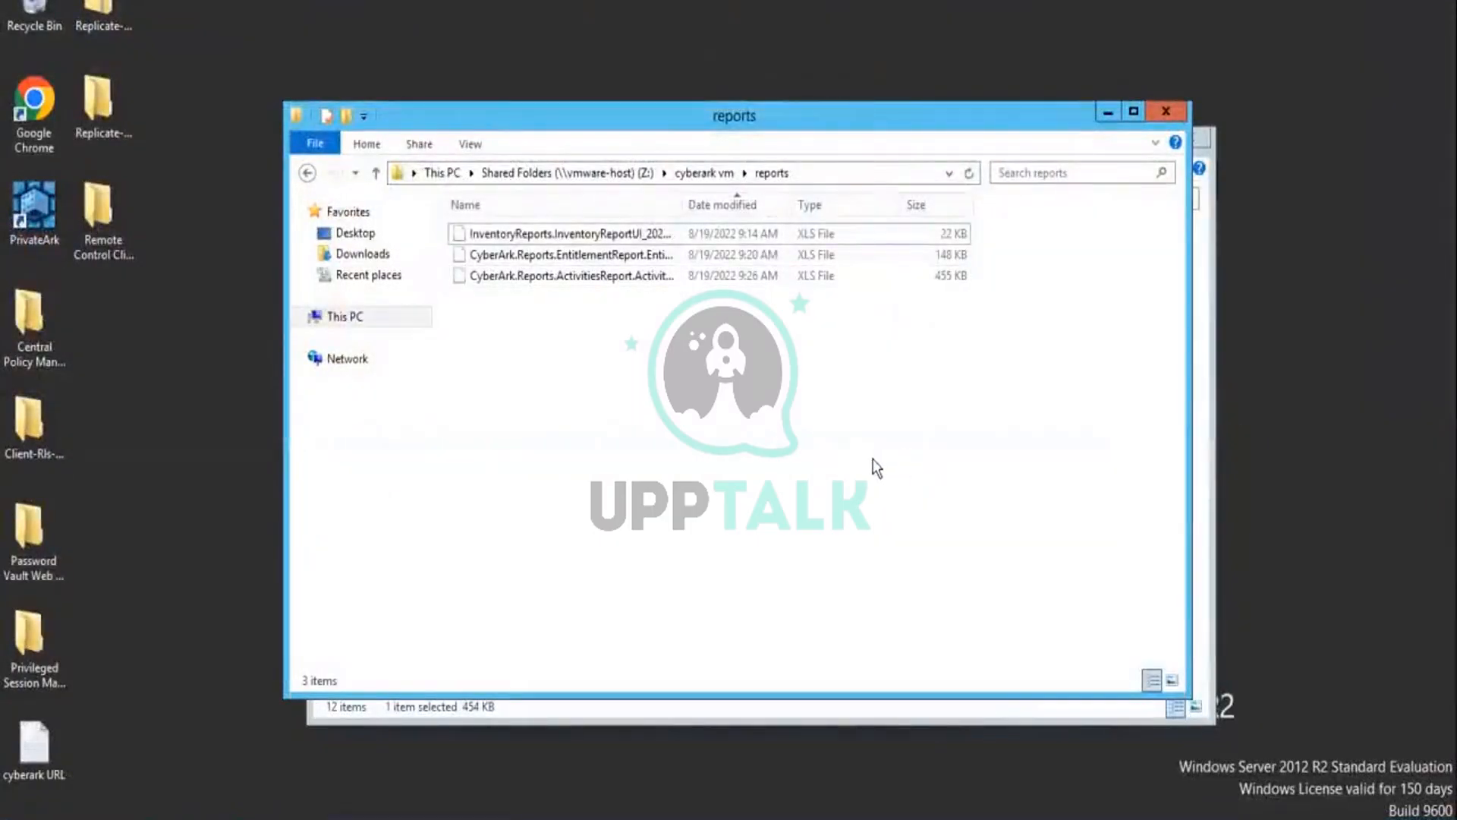
click(1165, 111)
click(1199, 135)
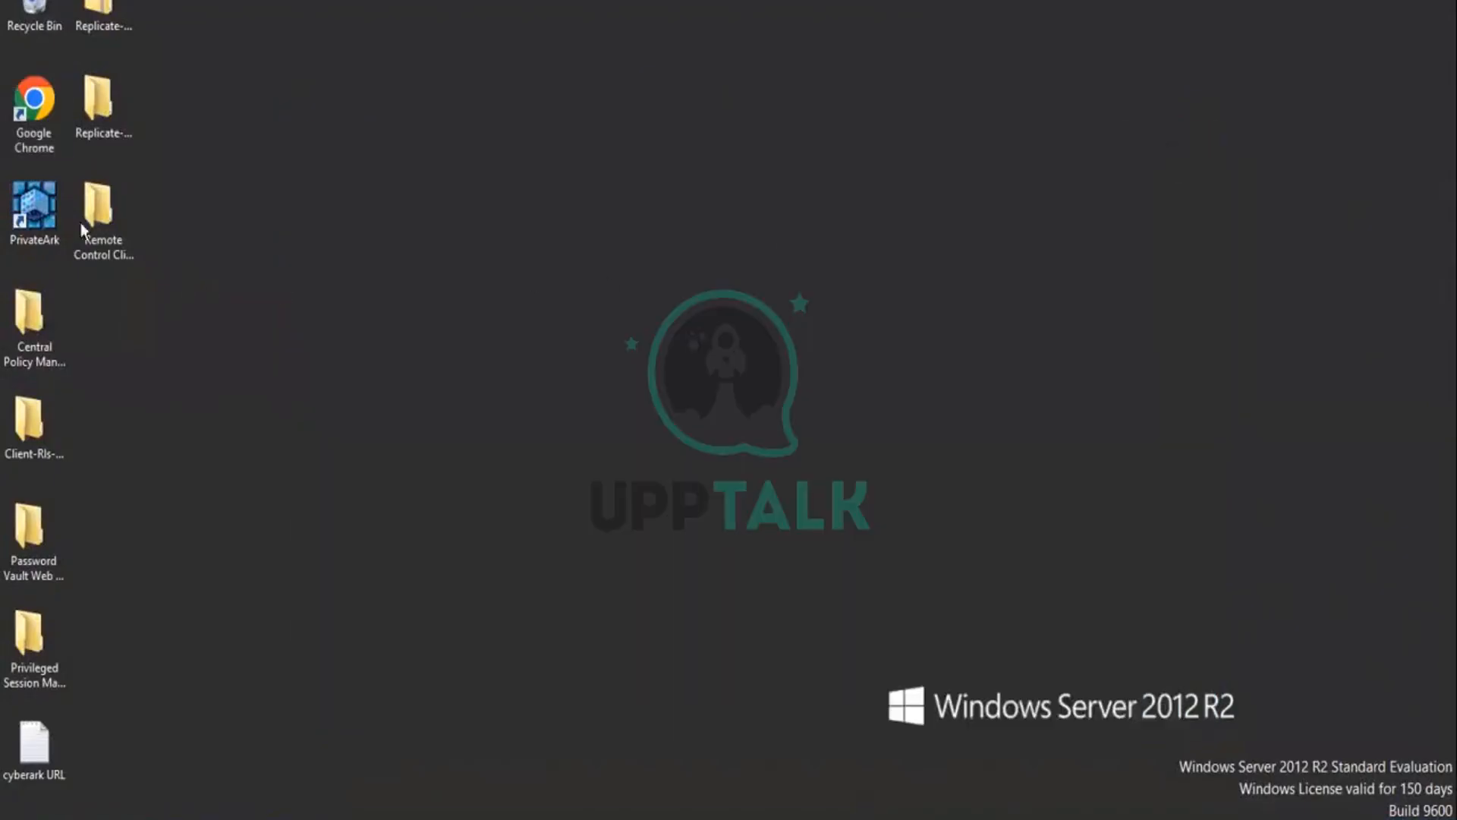
Step: Launch the PrivateArk client and log on to the Primary Vault server as Administrator with the account password
double_click(50, 205)
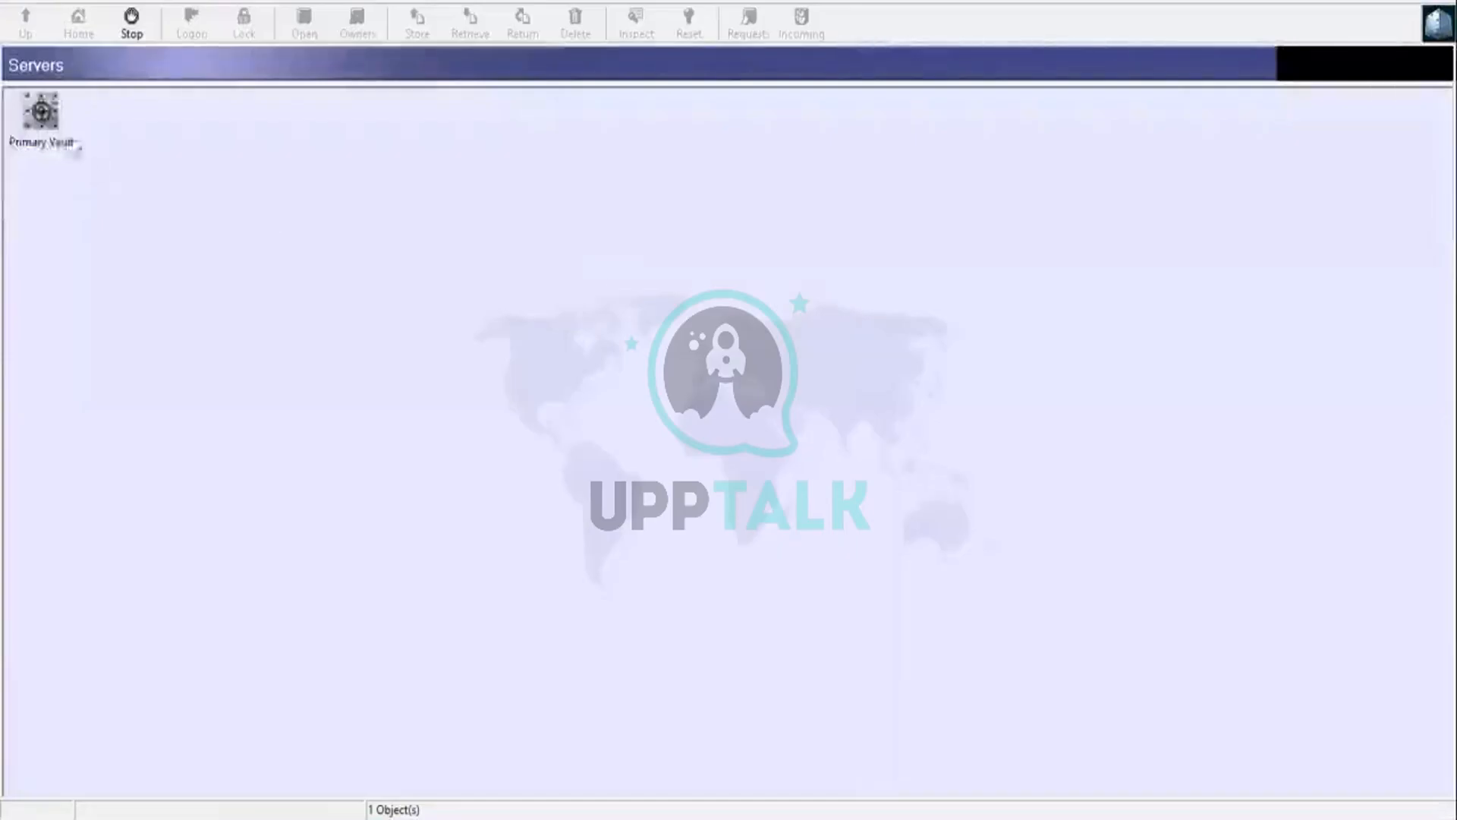
click(54, 121)
double_click(55, 121)
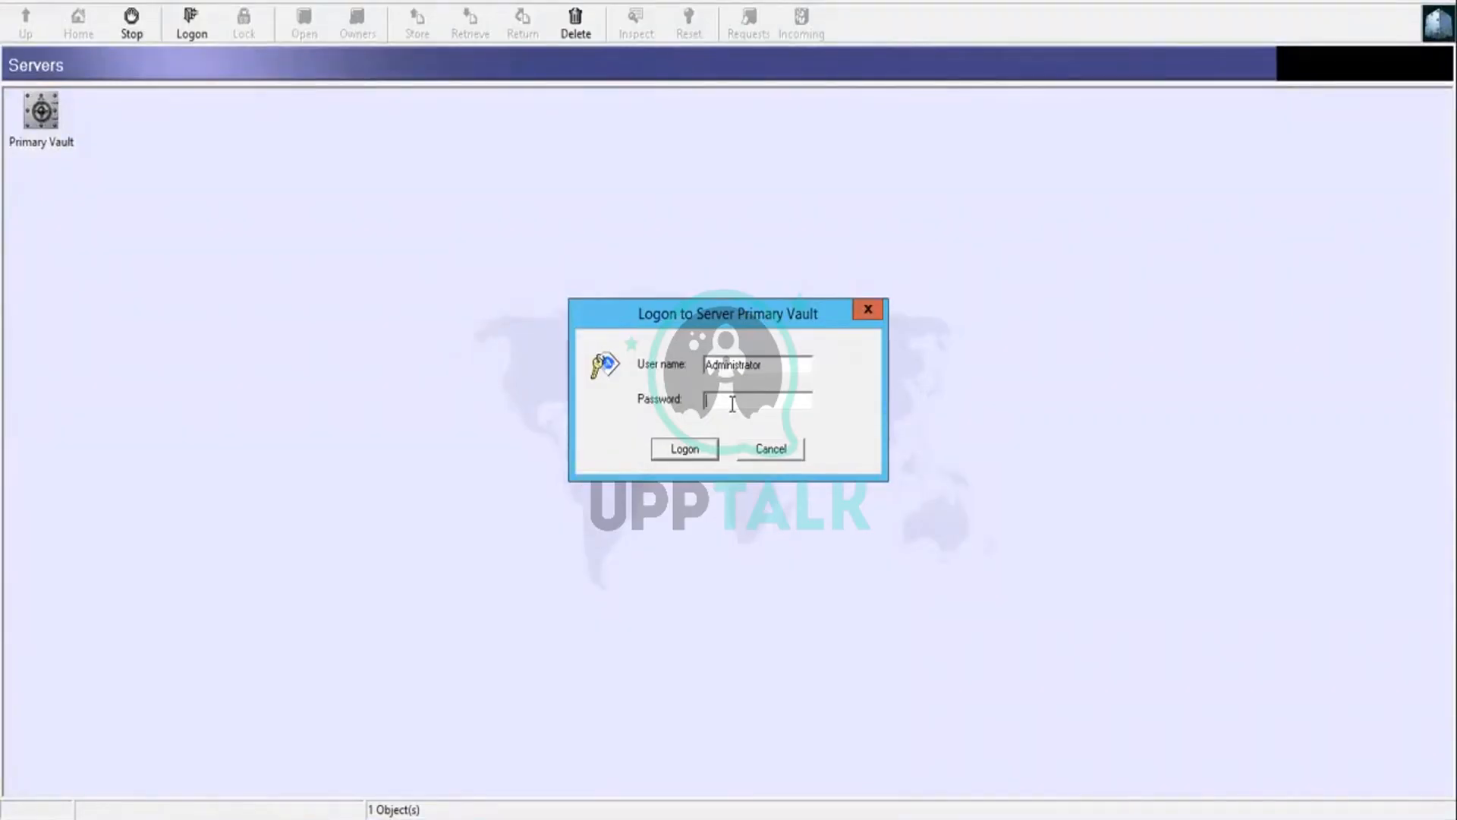
text(***********)
key(Return)
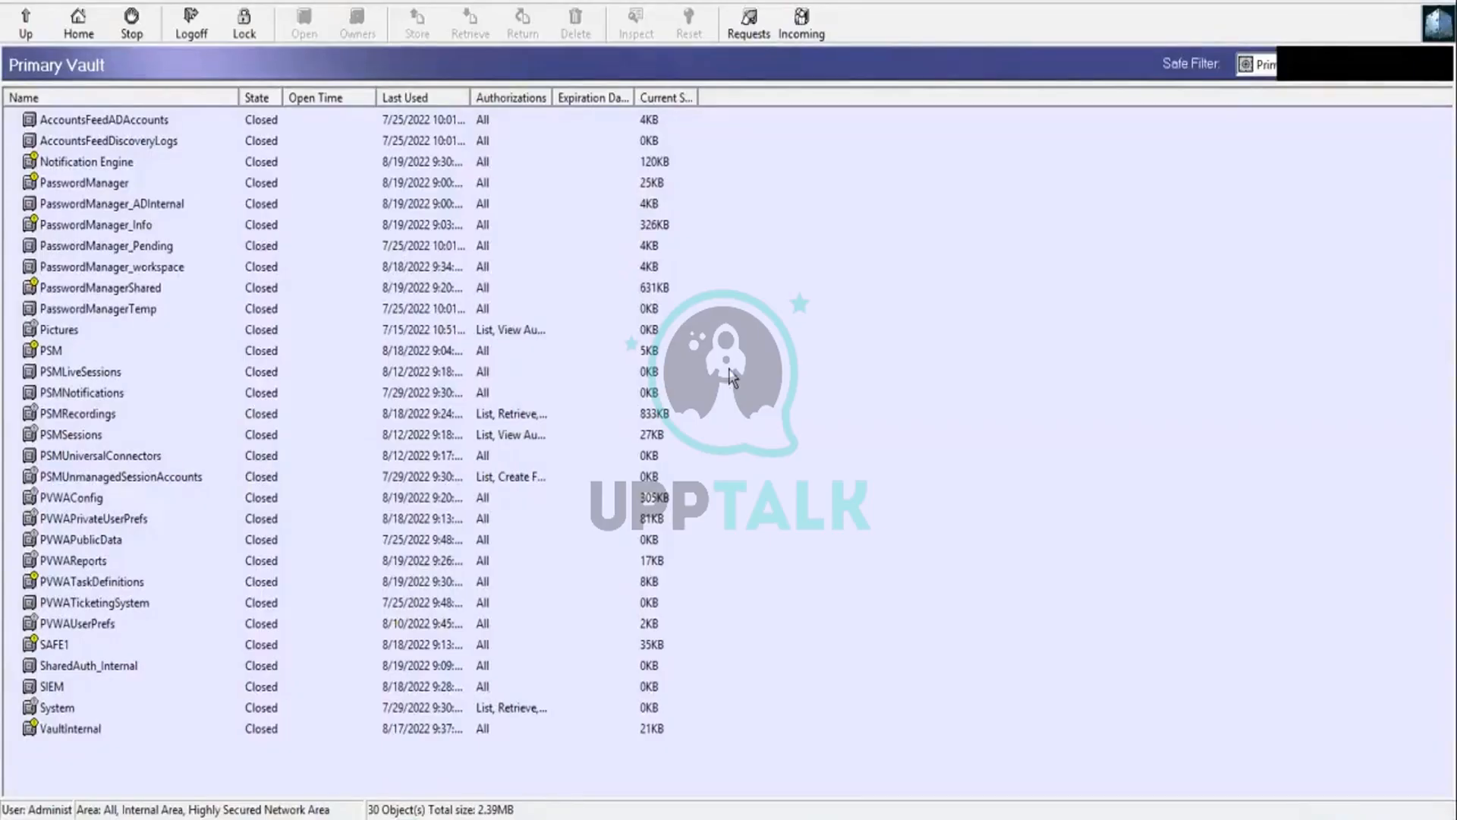
click(267, 3)
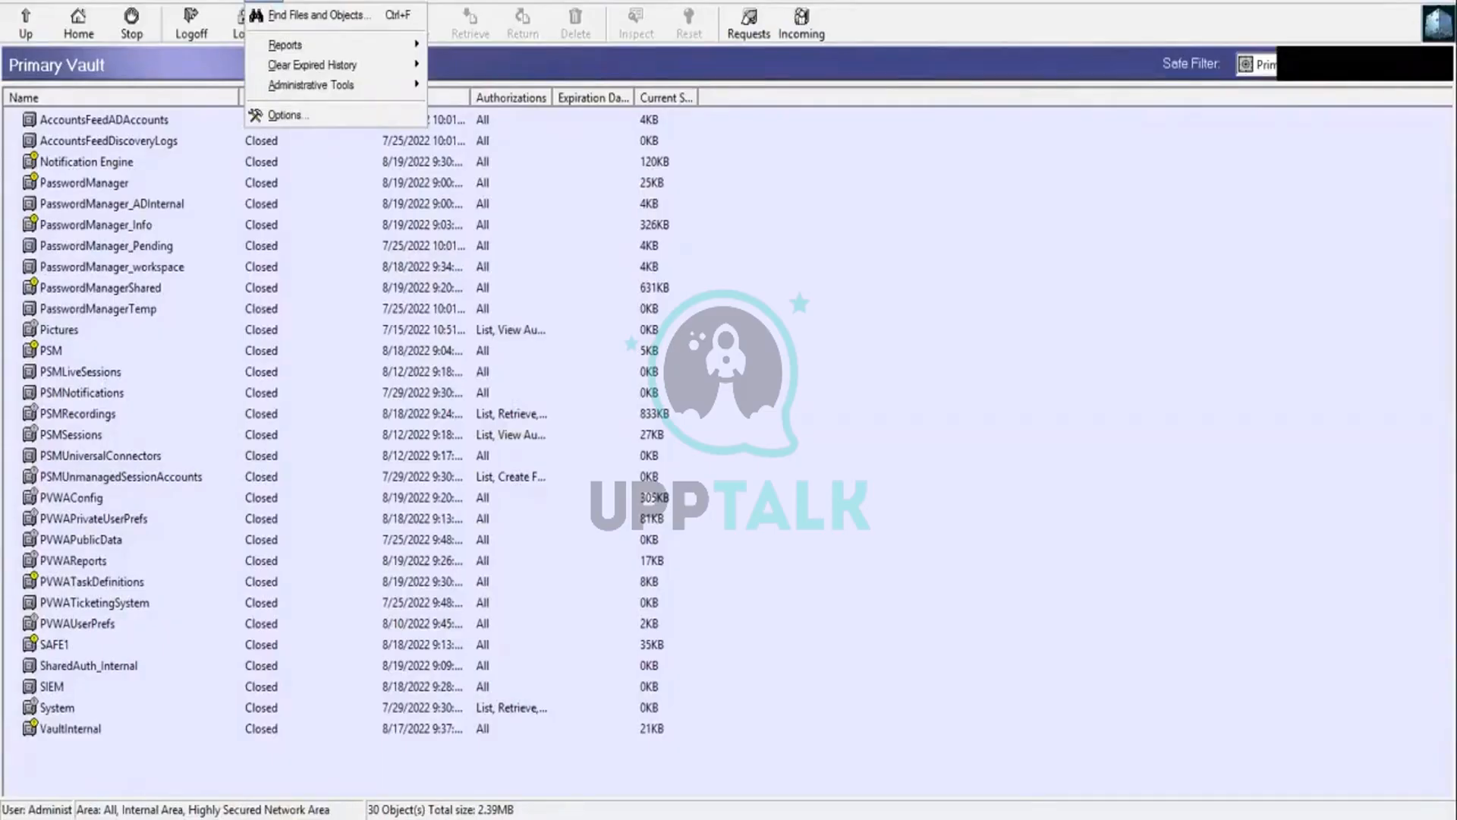
key(Escape)
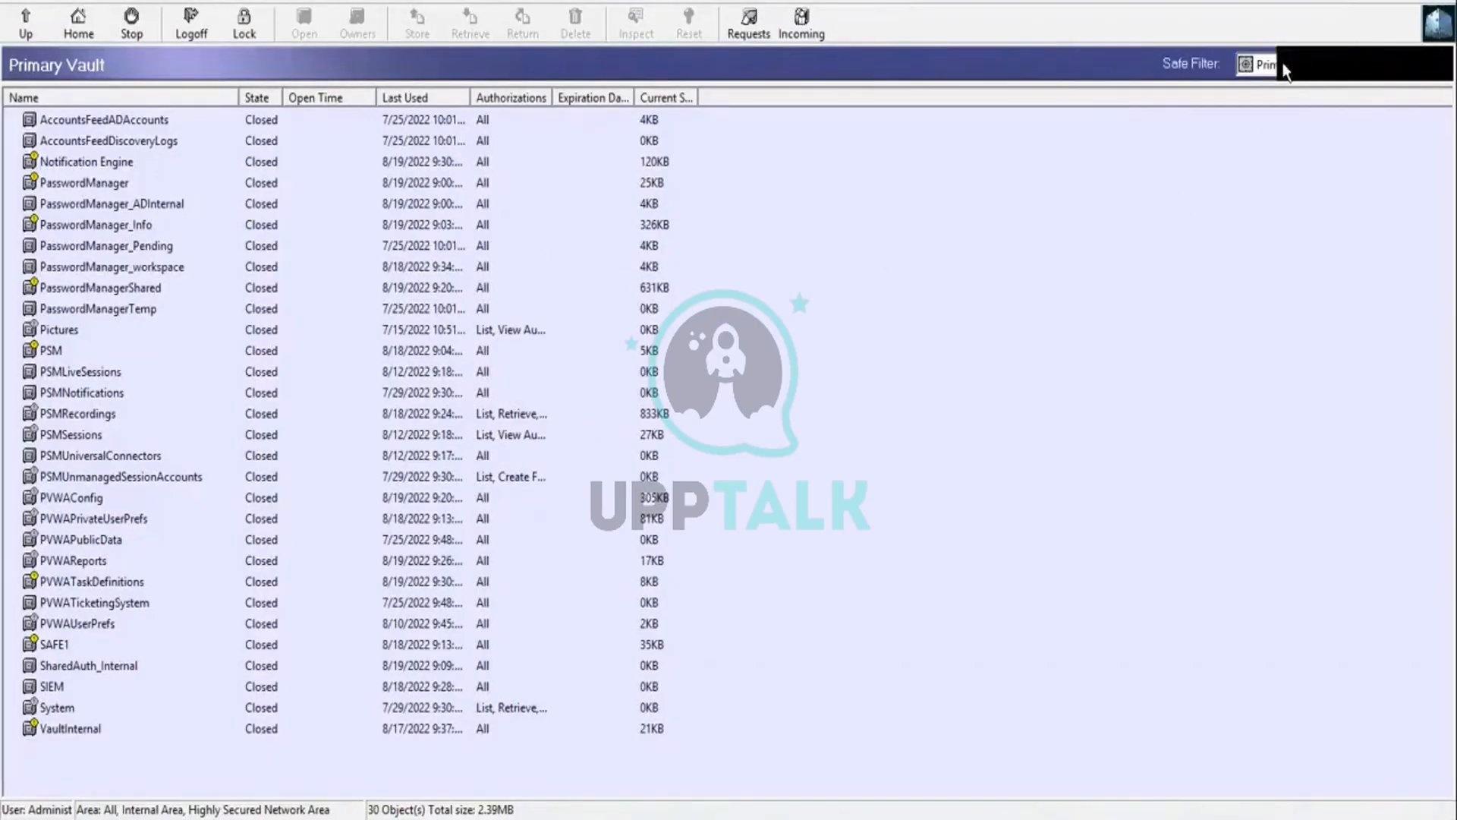
click(1260, 66)
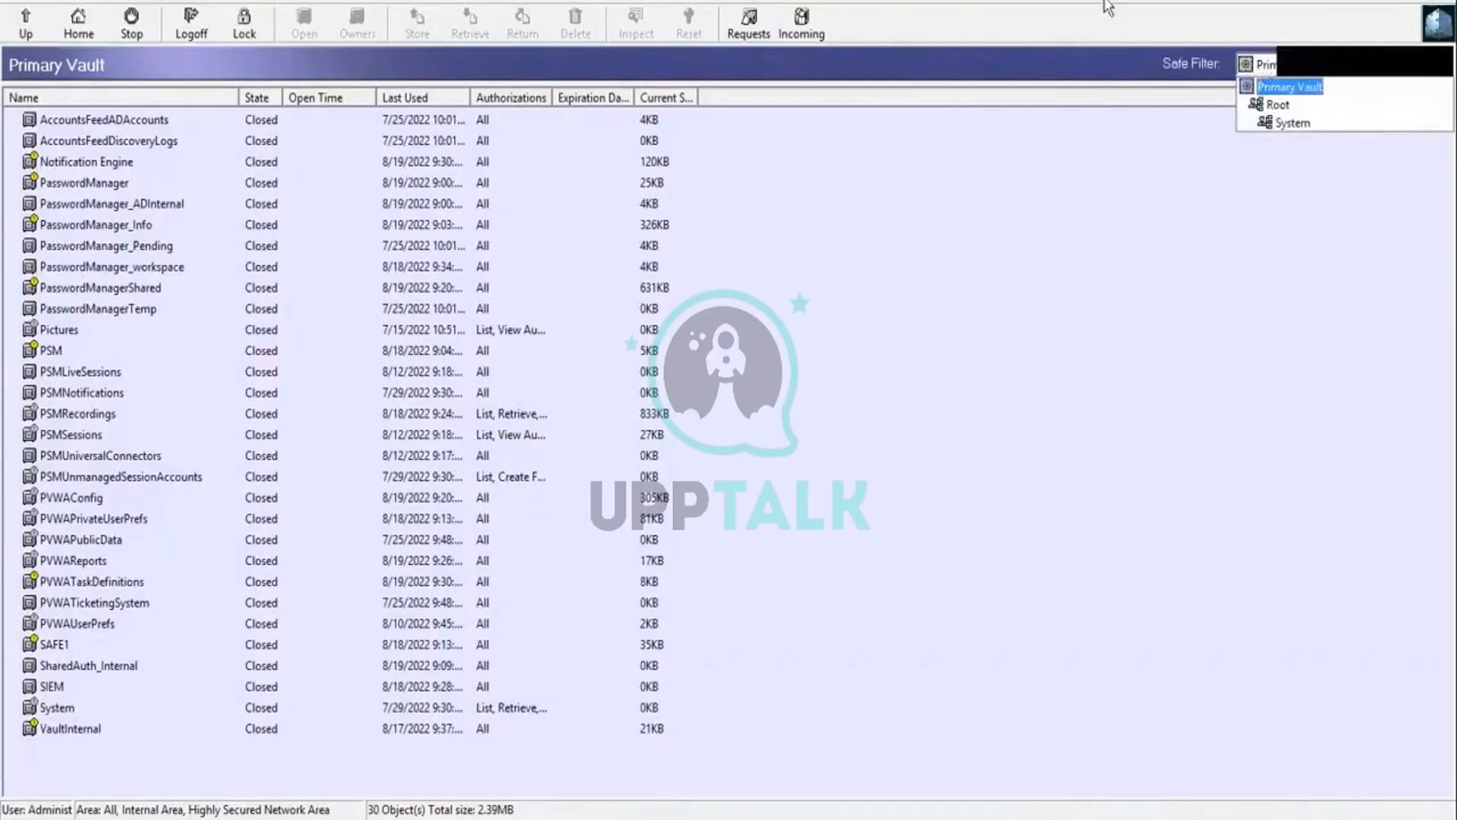
key(Escape)
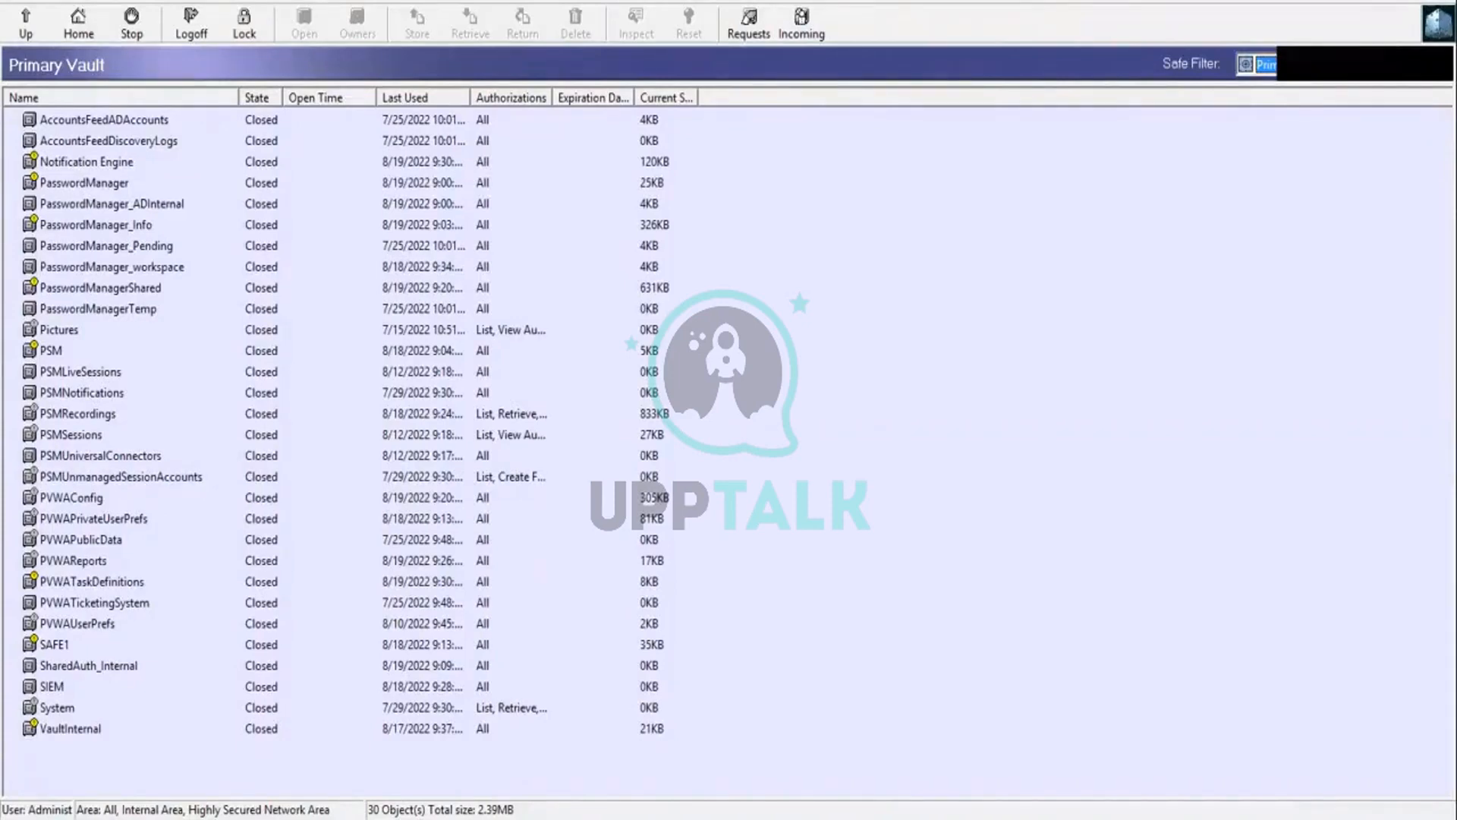
Step: Run the License Capacity Report, examine the used and maximum licences for objects such as EPVUser, PVWA, PSM and DR_User, and close it
click(266, 3)
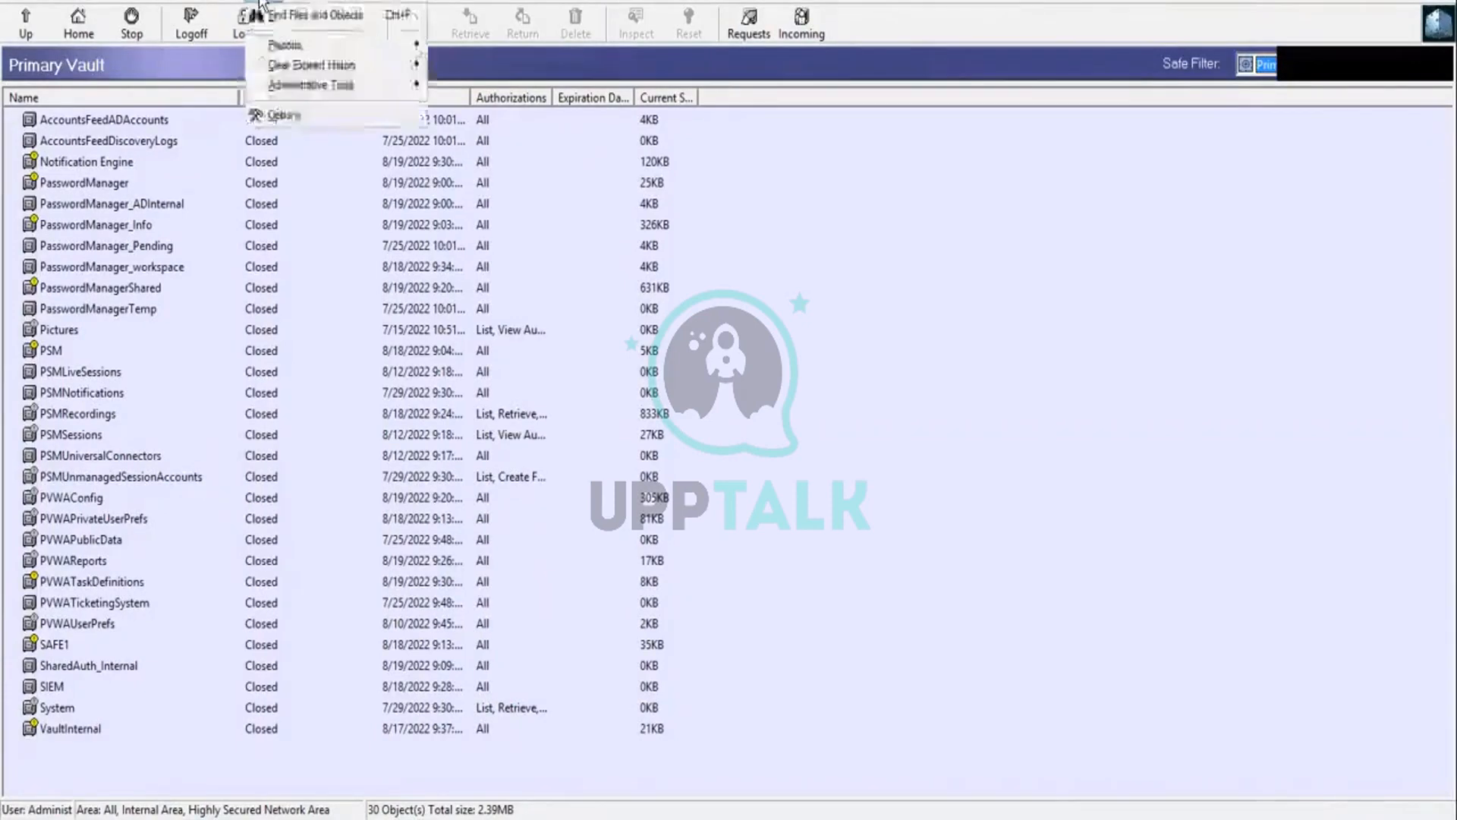
mouse_move(298, 50)
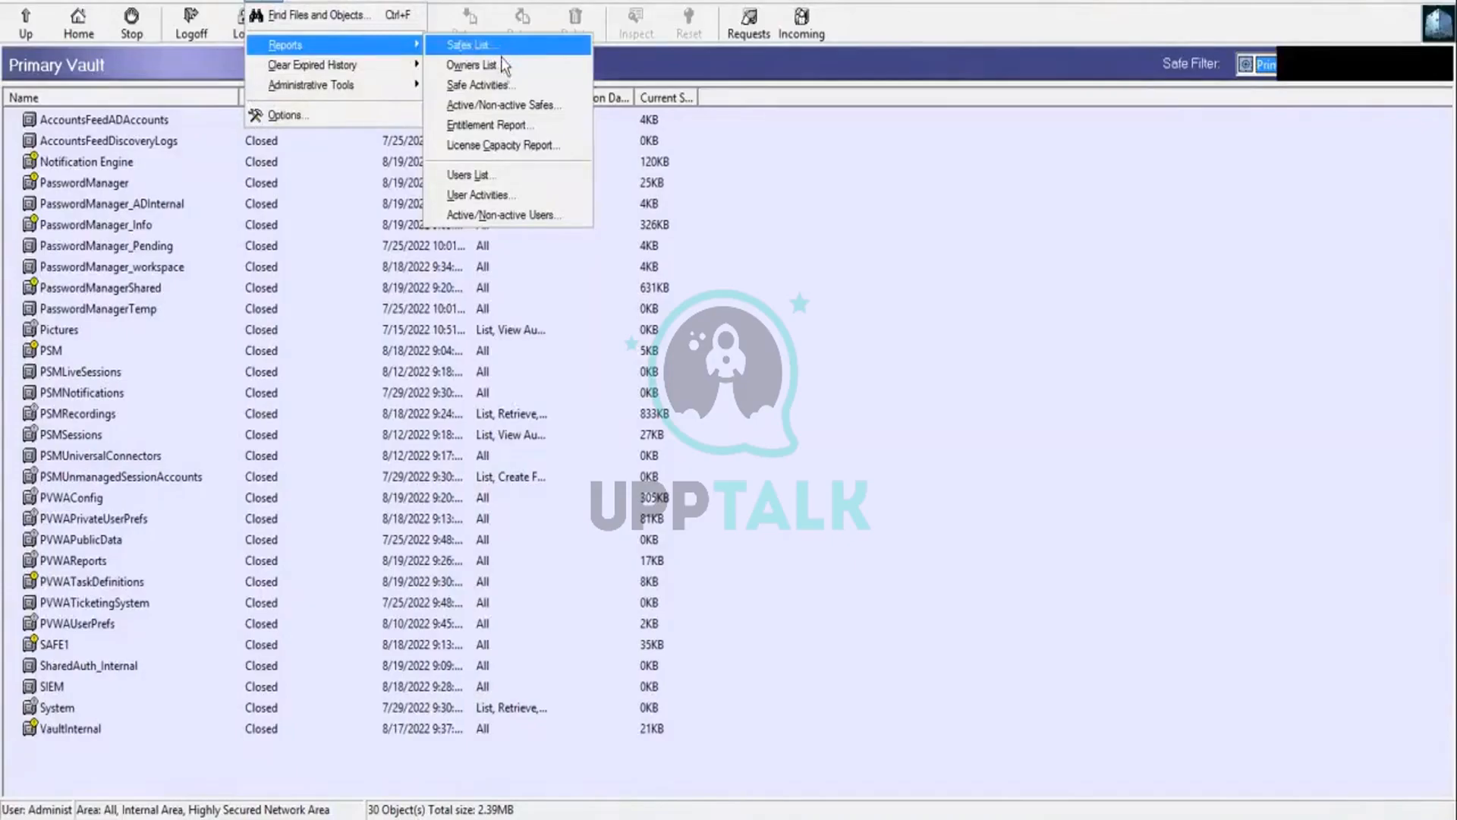
click(495, 144)
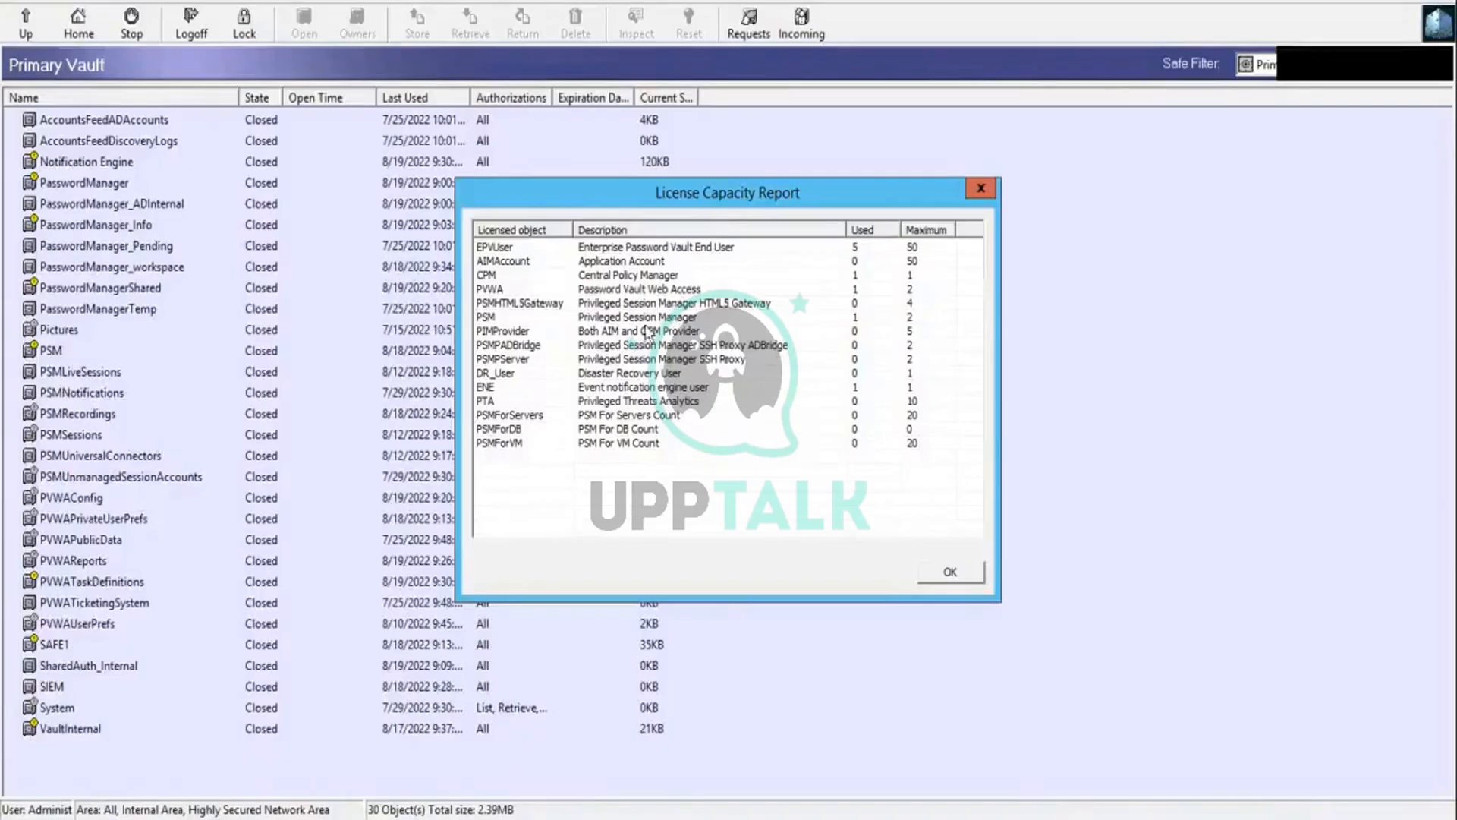
click(499, 296)
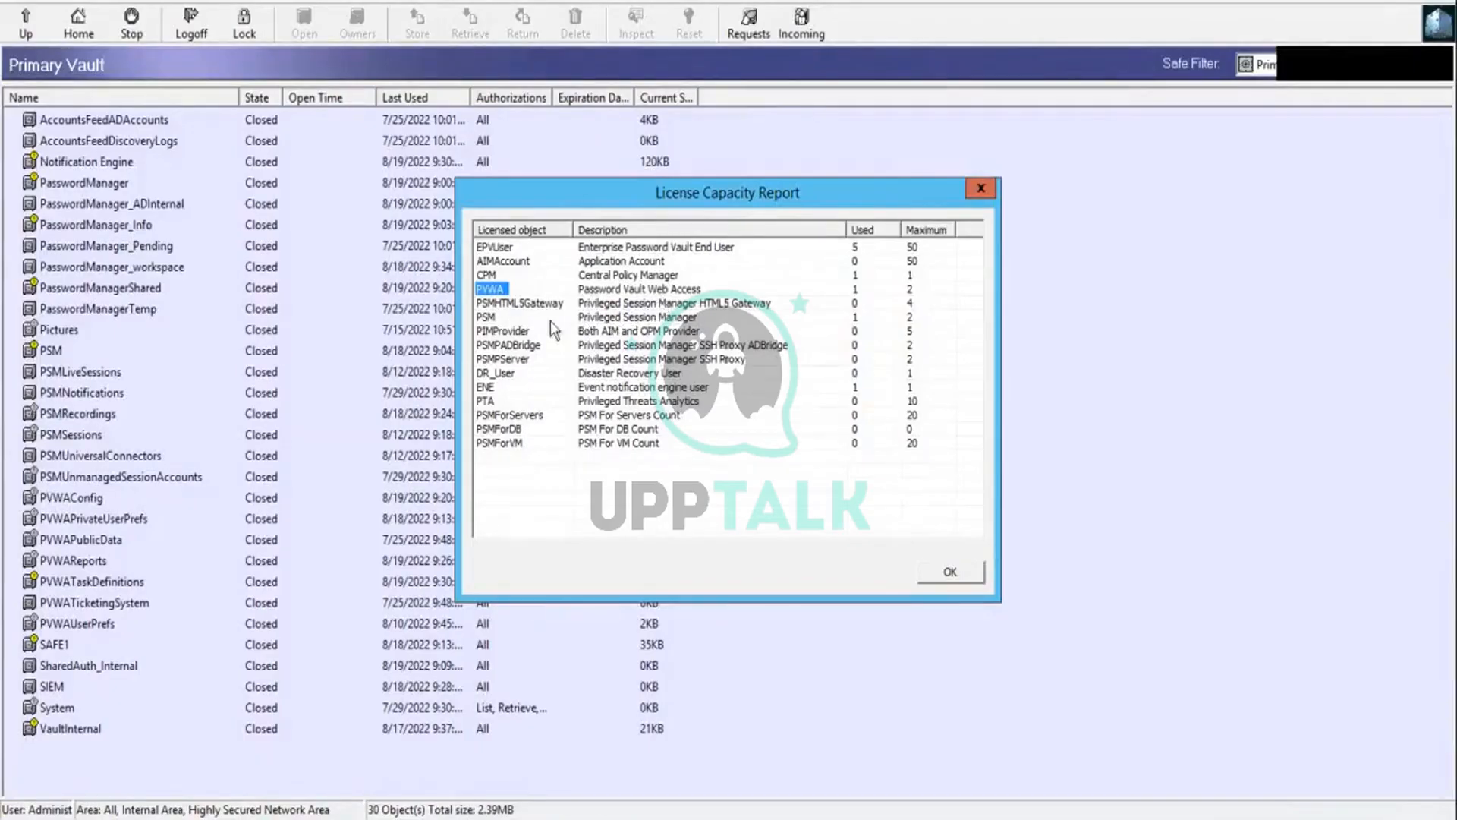
click(501, 304)
click(486, 317)
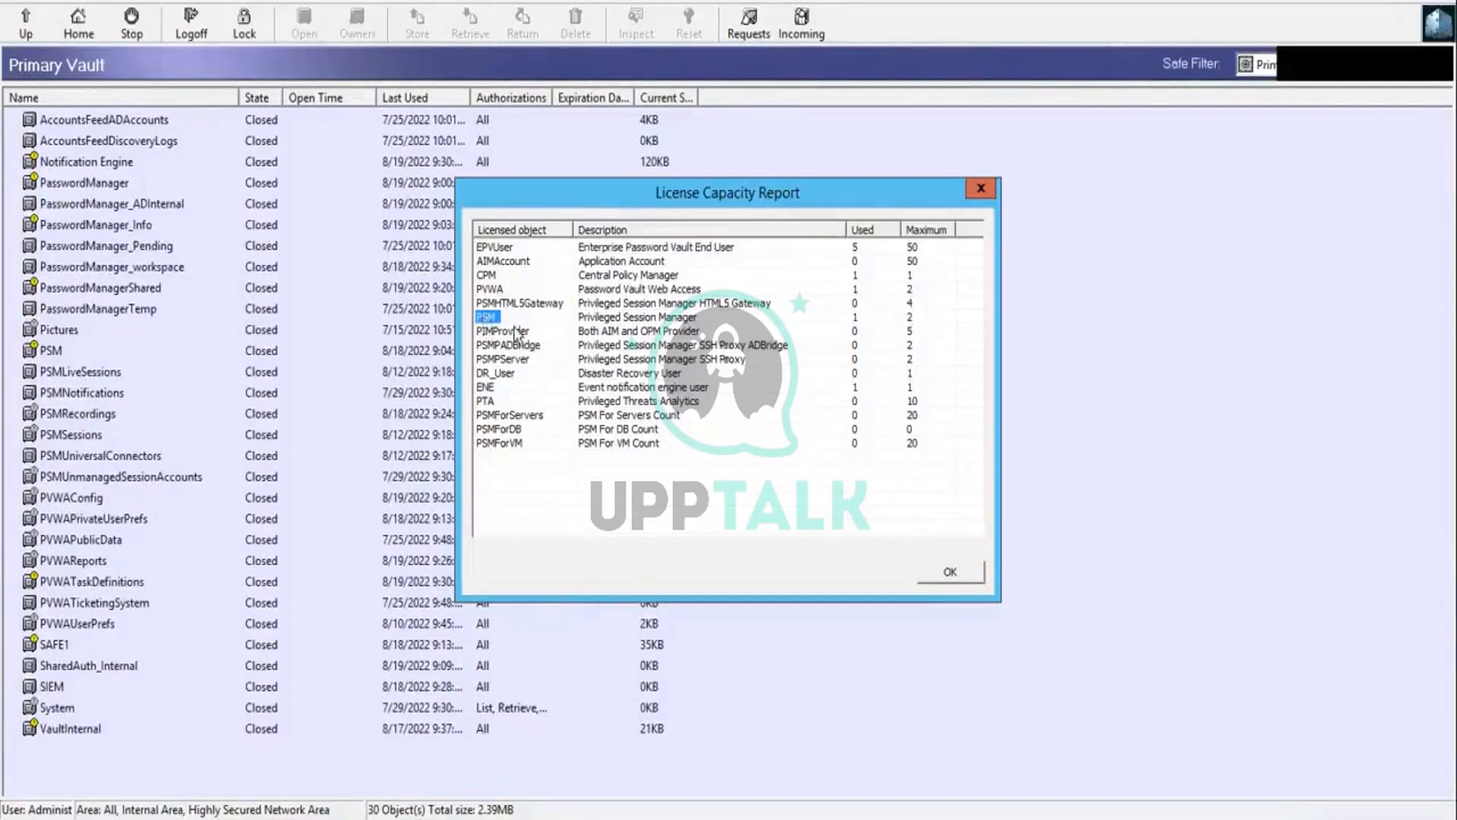
click(490, 248)
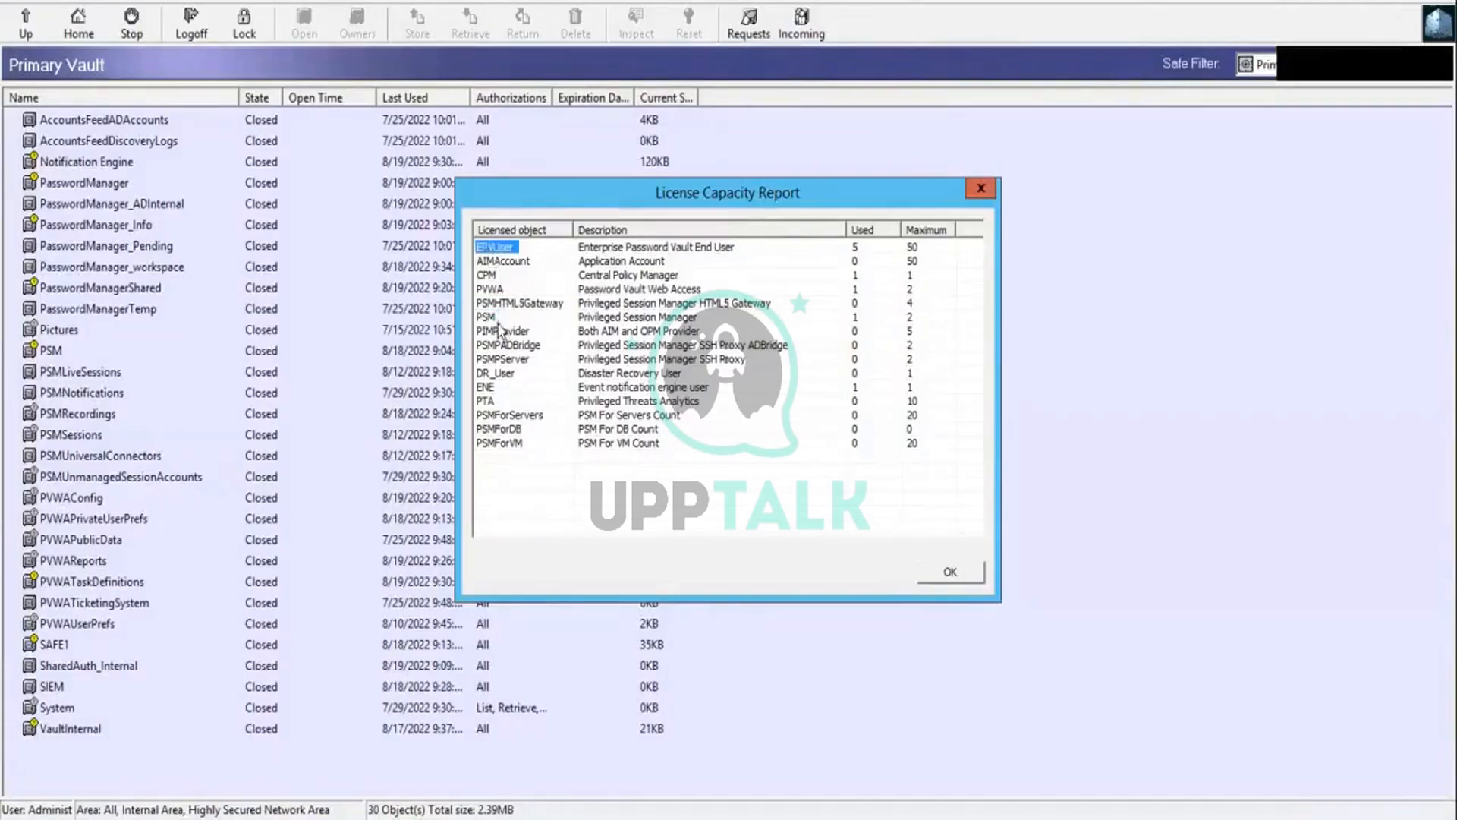
click(491, 293)
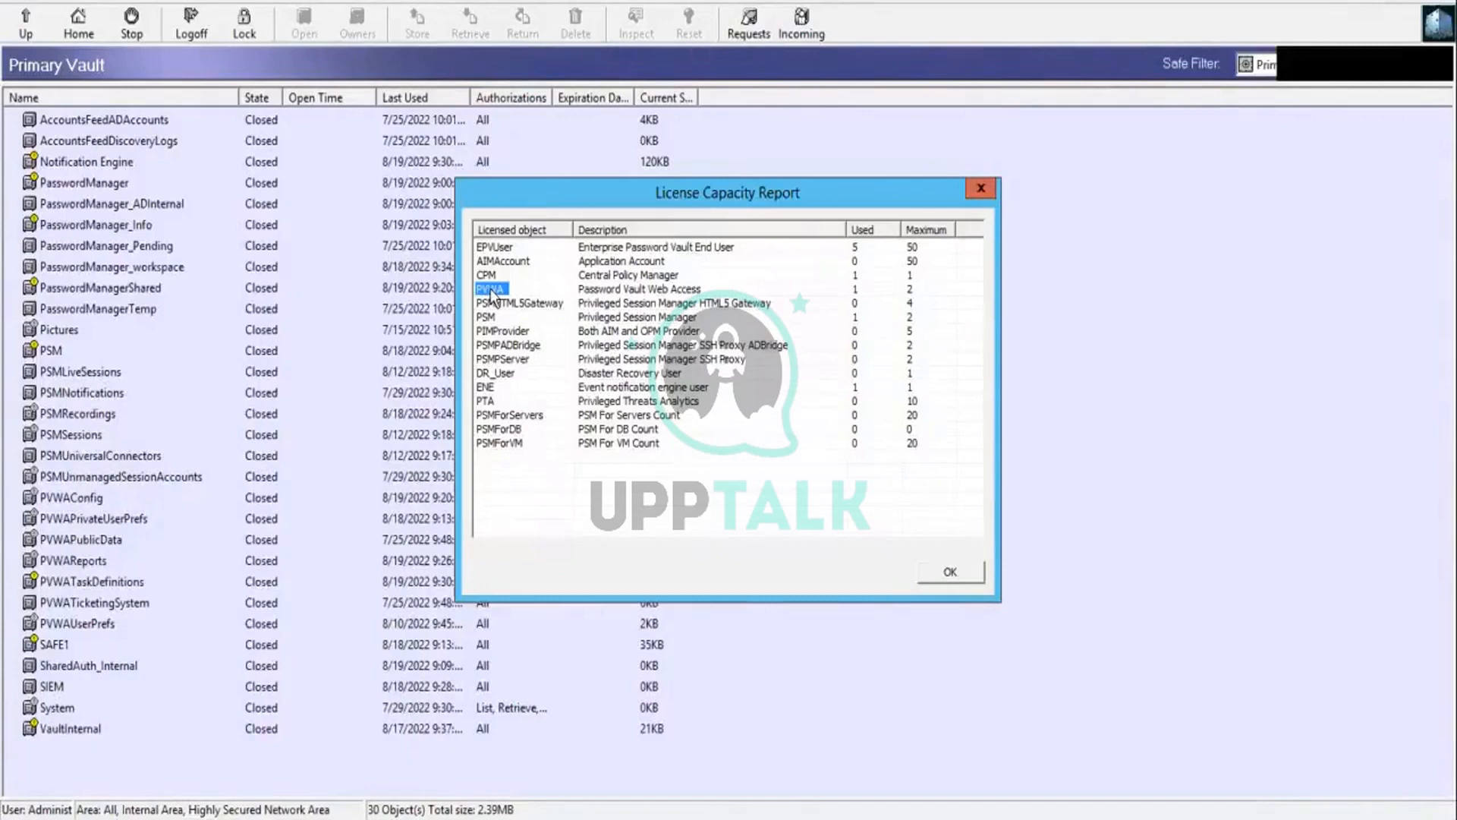
click(485, 375)
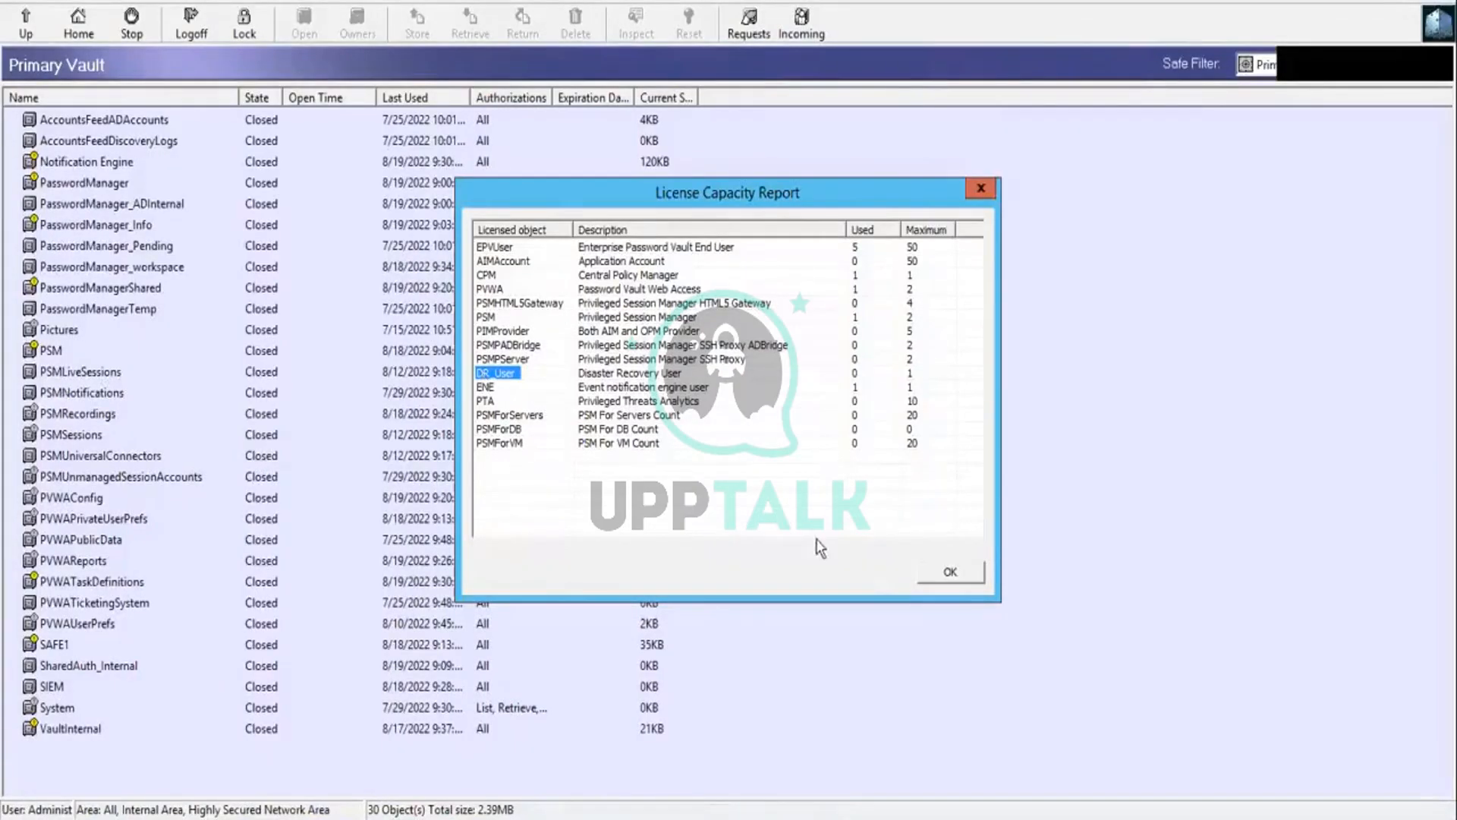
click(946, 572)
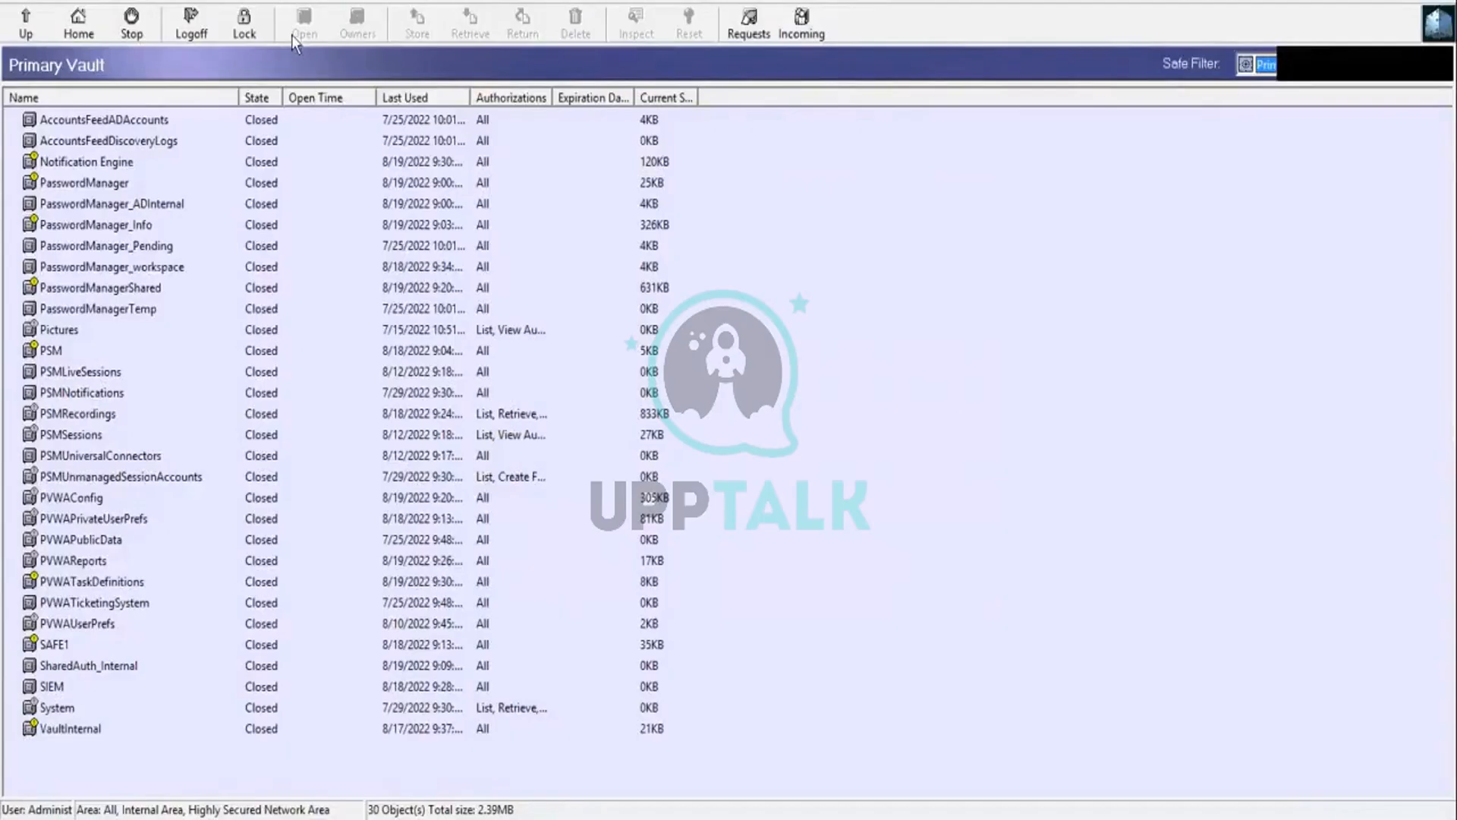
Step: Start an Owners List report and check the choices for its Safe Name parameter
click(258, 2)
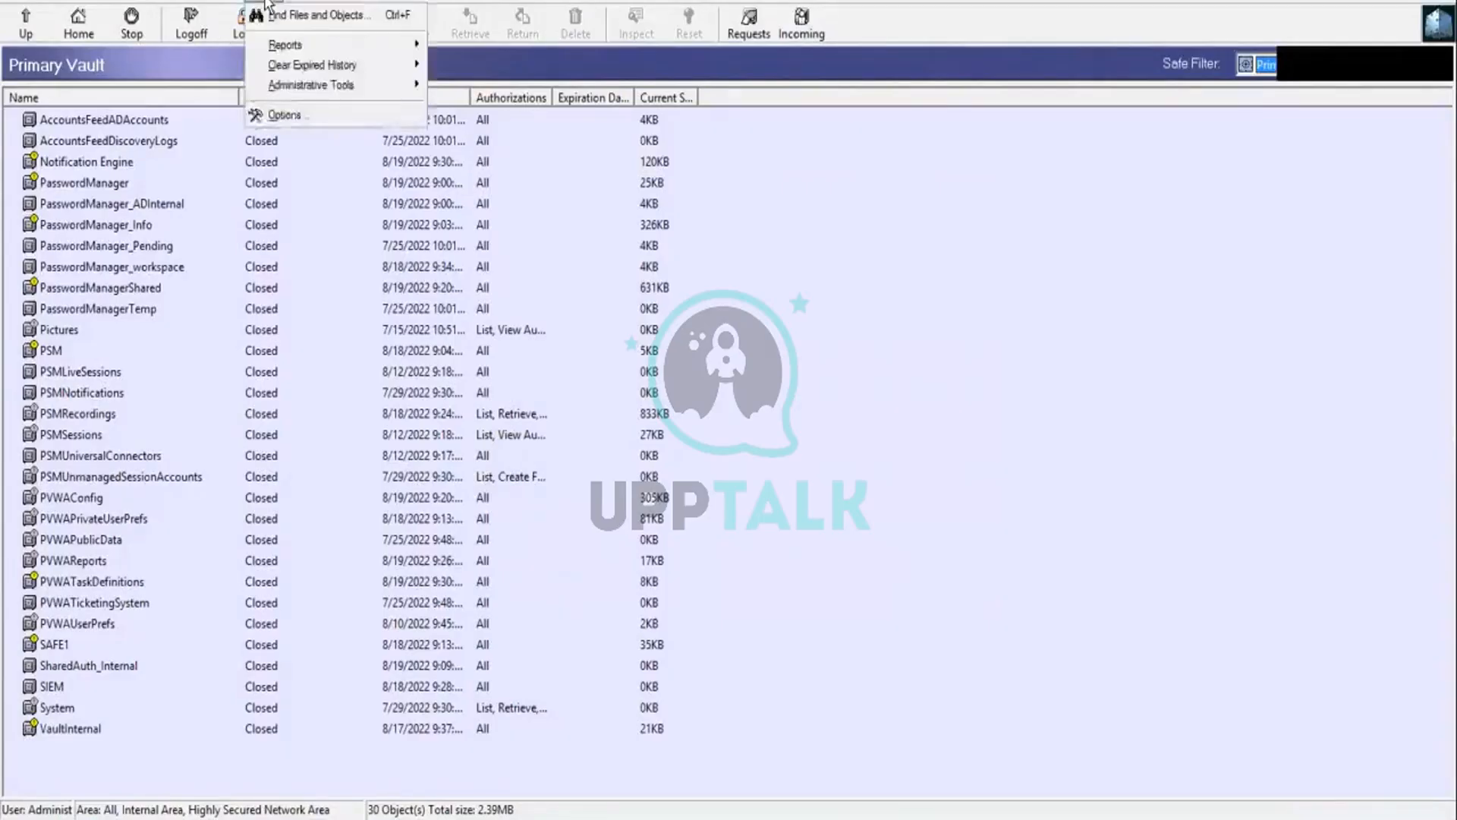
mouse_move(282, 44)
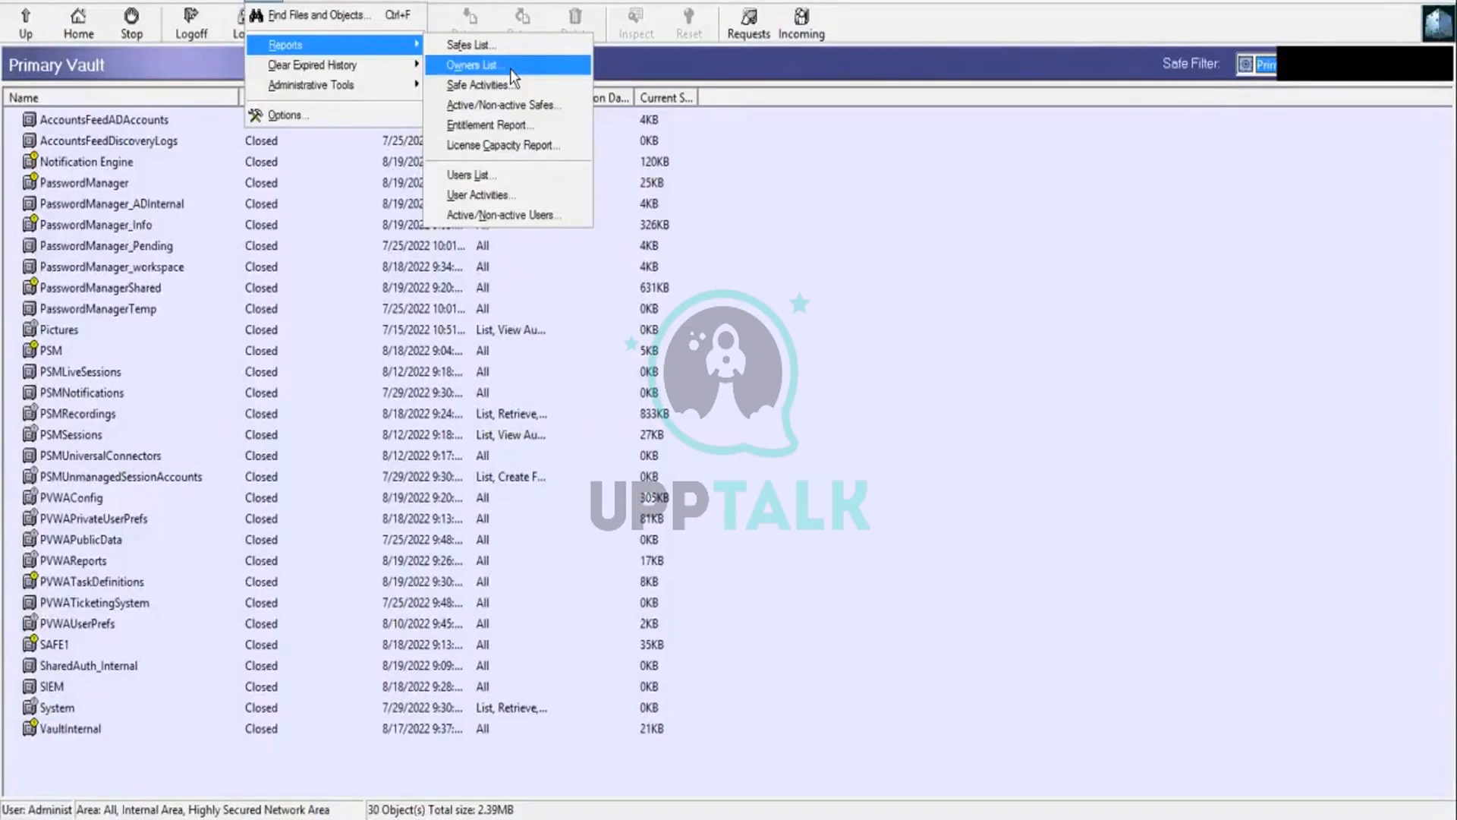
click(510, 69)
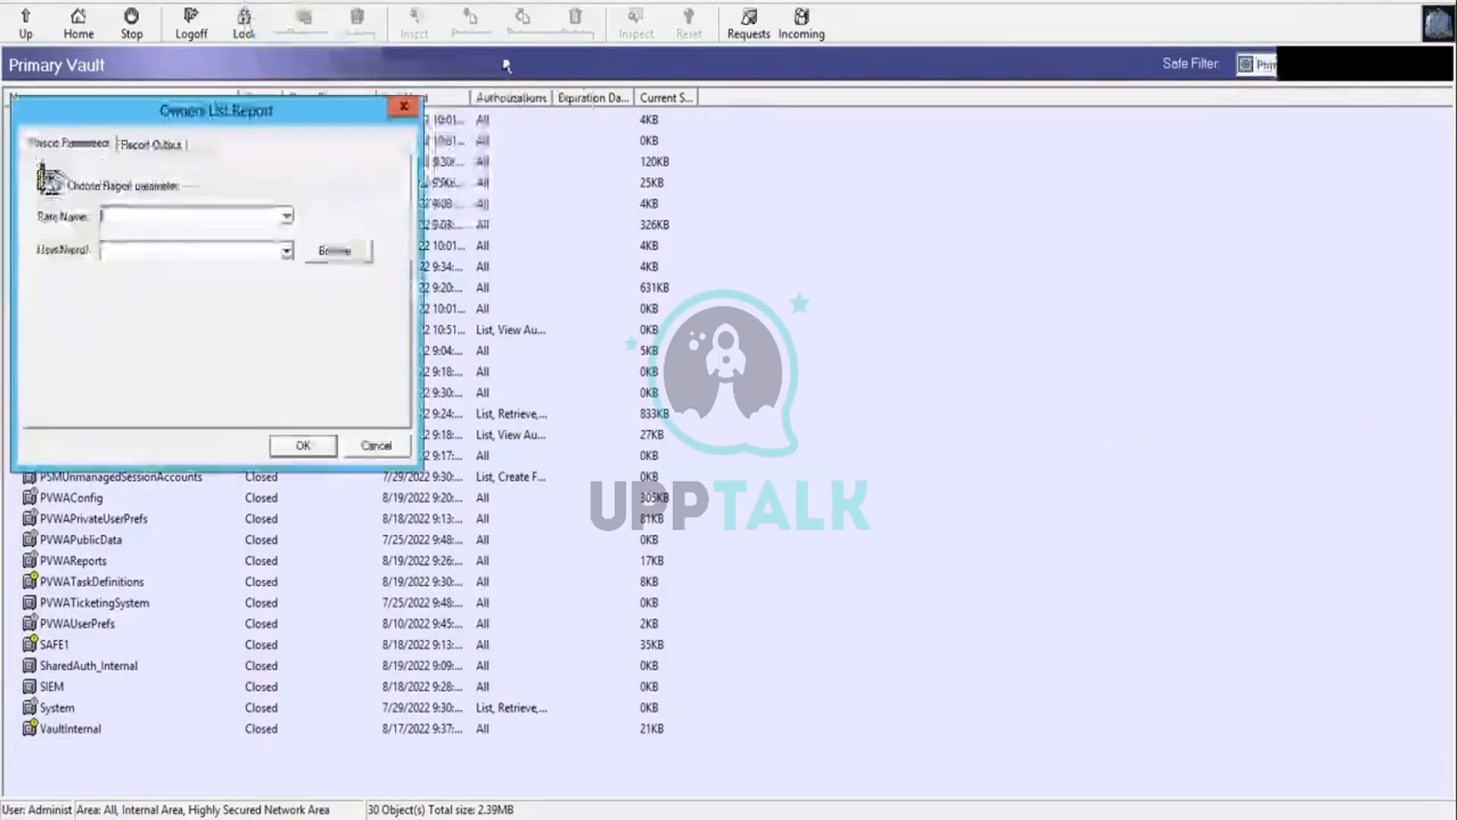
click(287, 218)
click(331, 203)
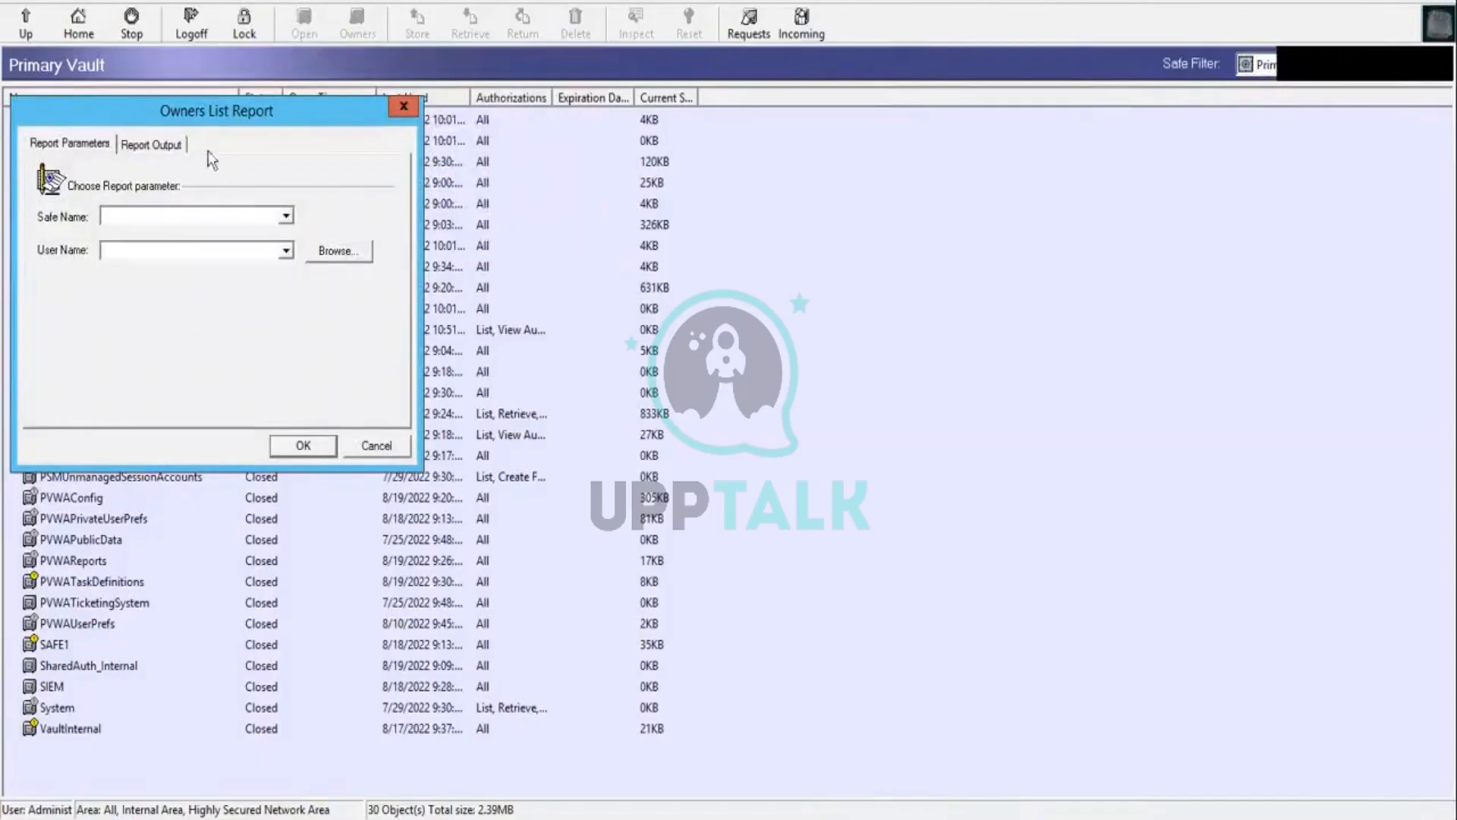
Step: Set the Owners List report to be saved to the folder C:\Users\Administrator\Desktop
click(182, 144)
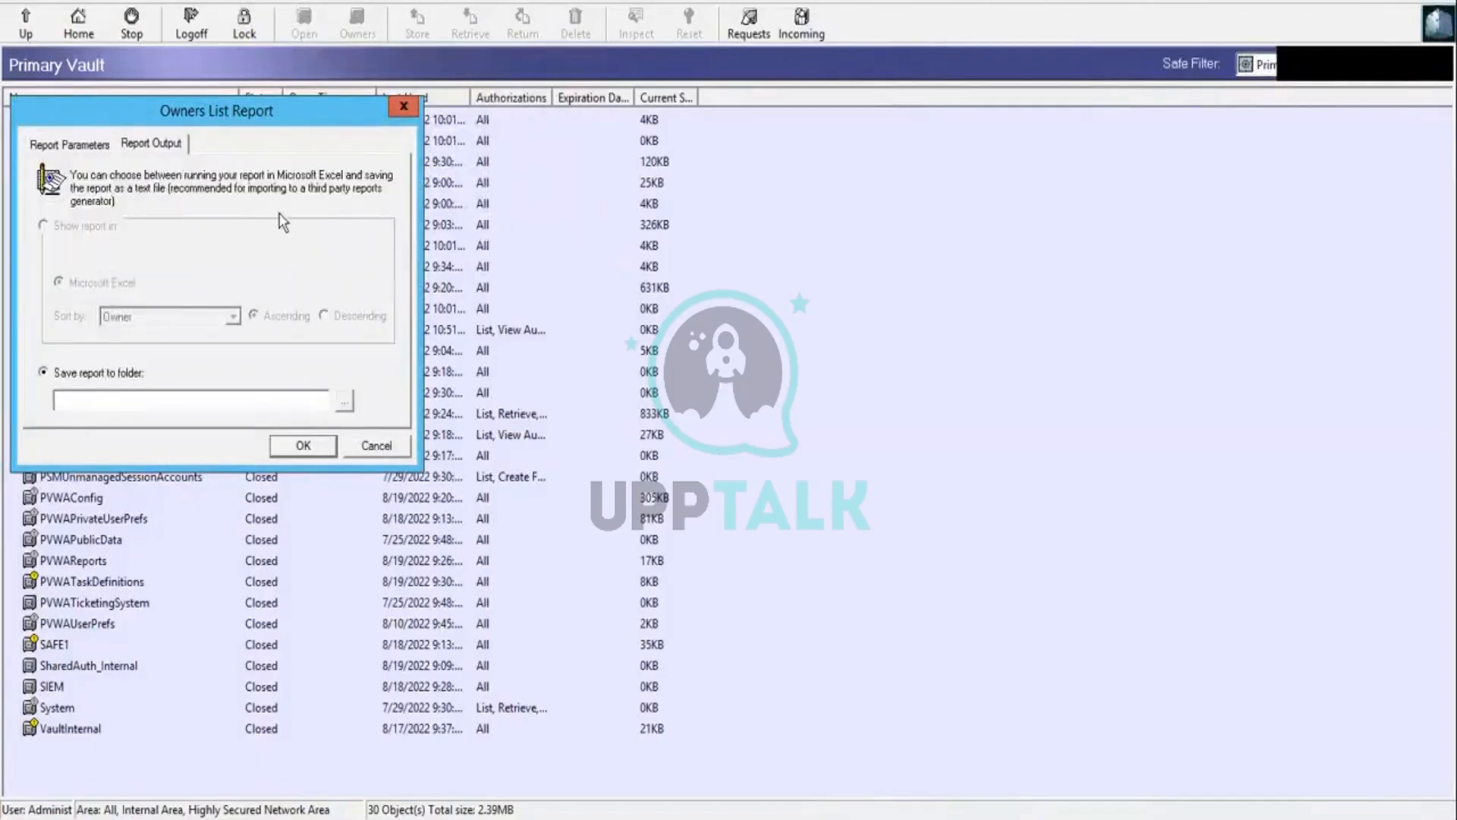
click(303, 446)
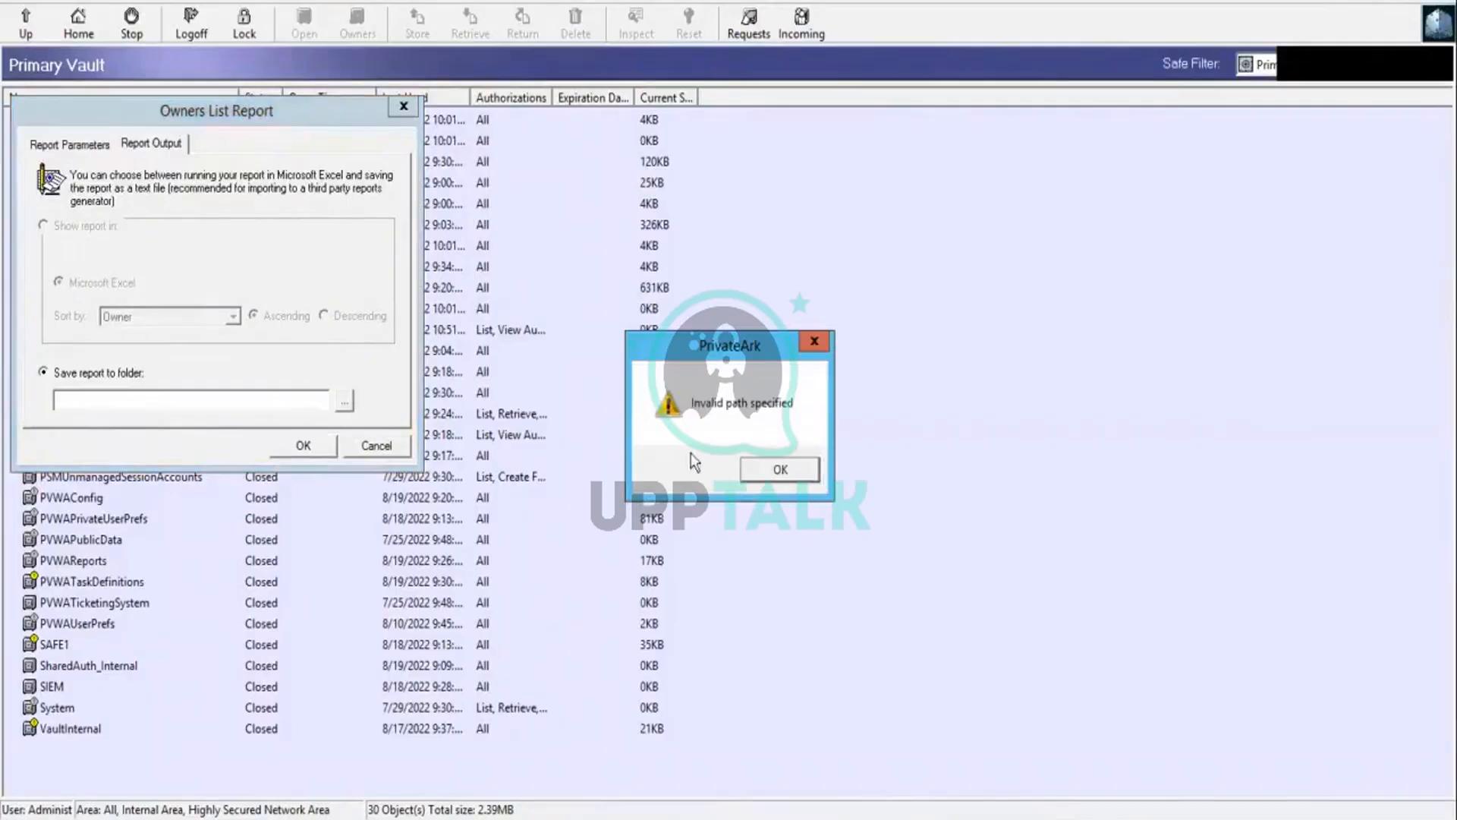
click(781, 471)
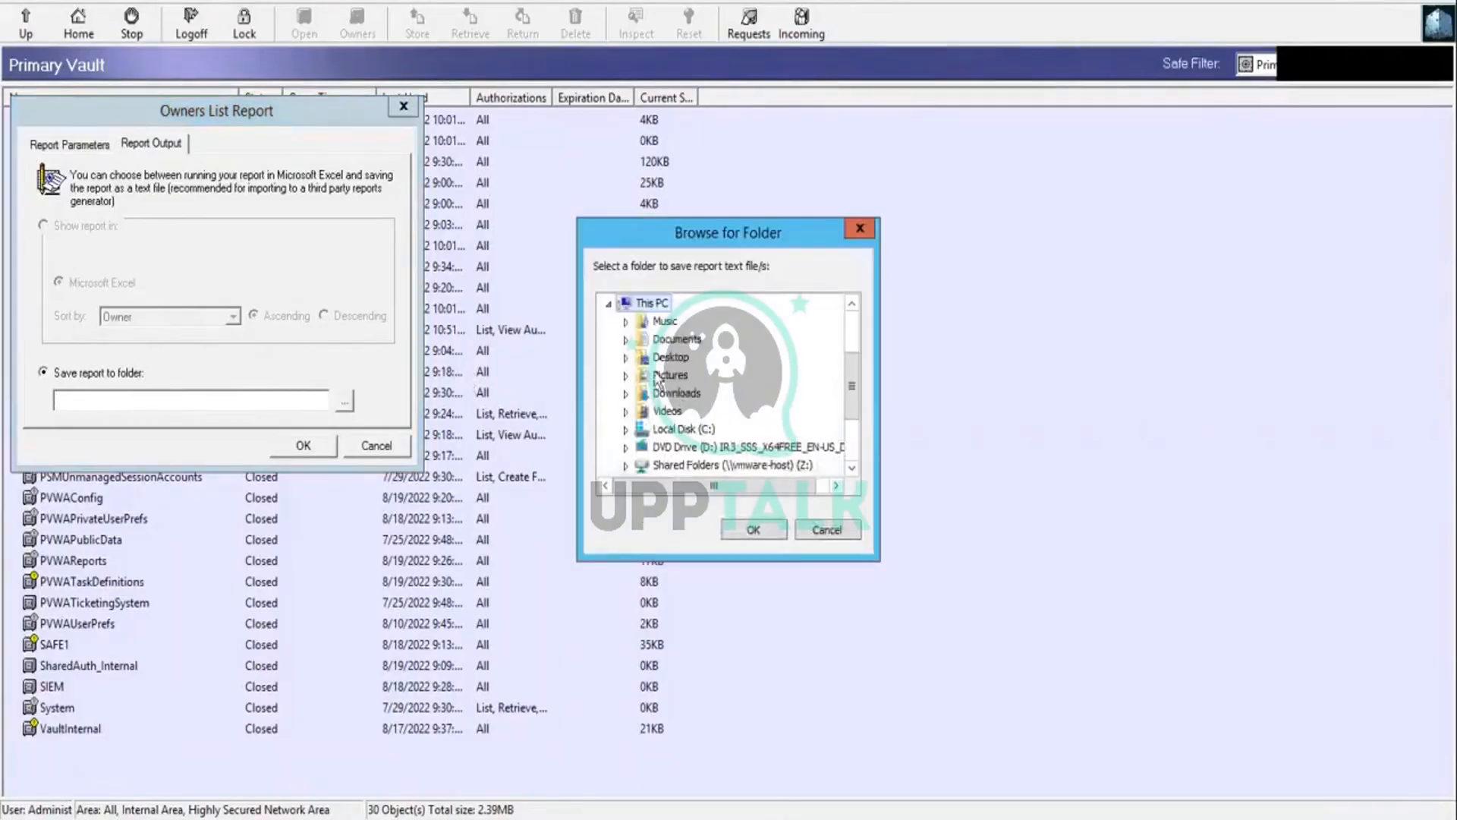
click(662, 359)
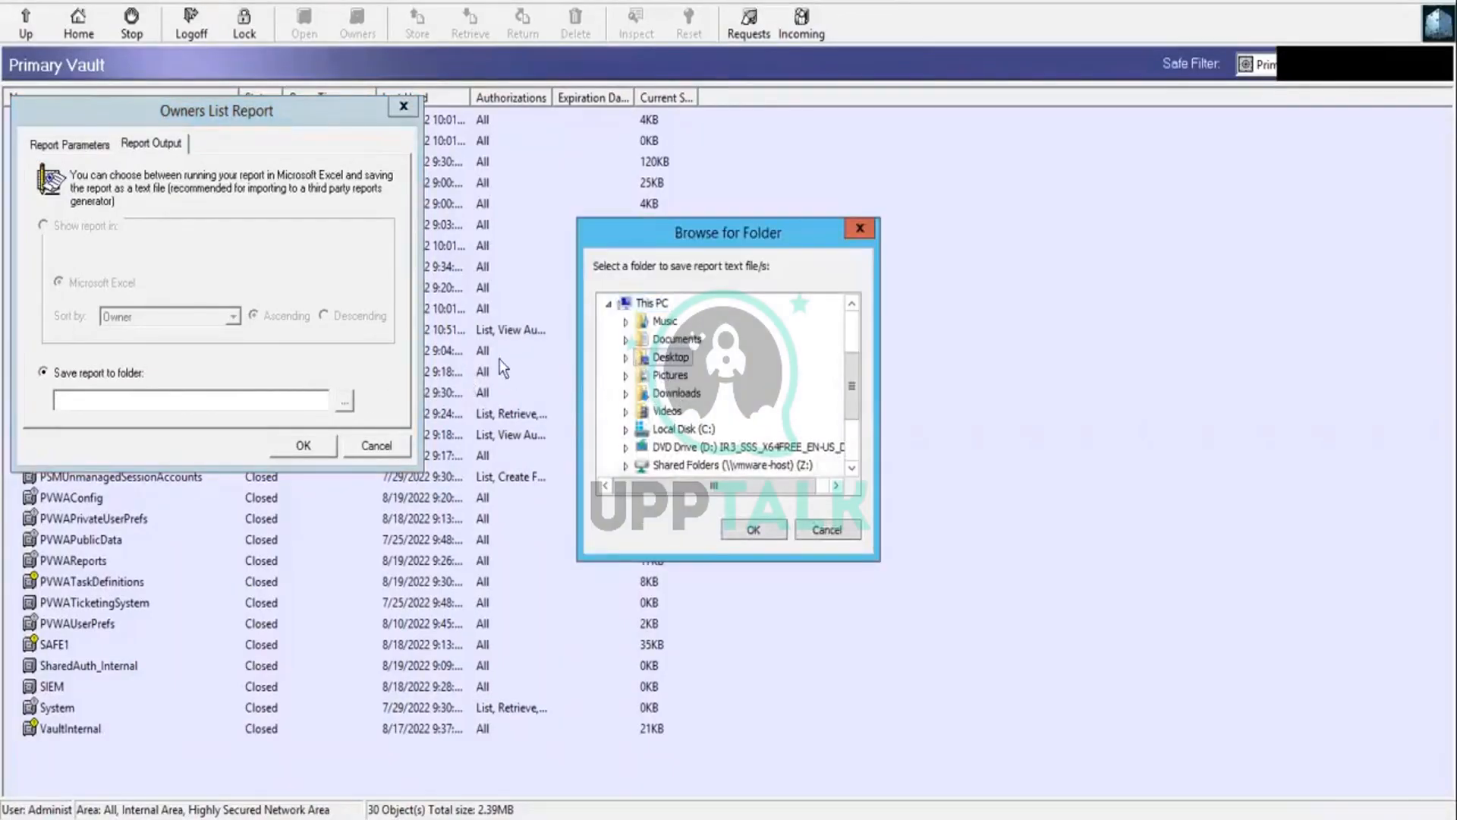
click(751, 530)
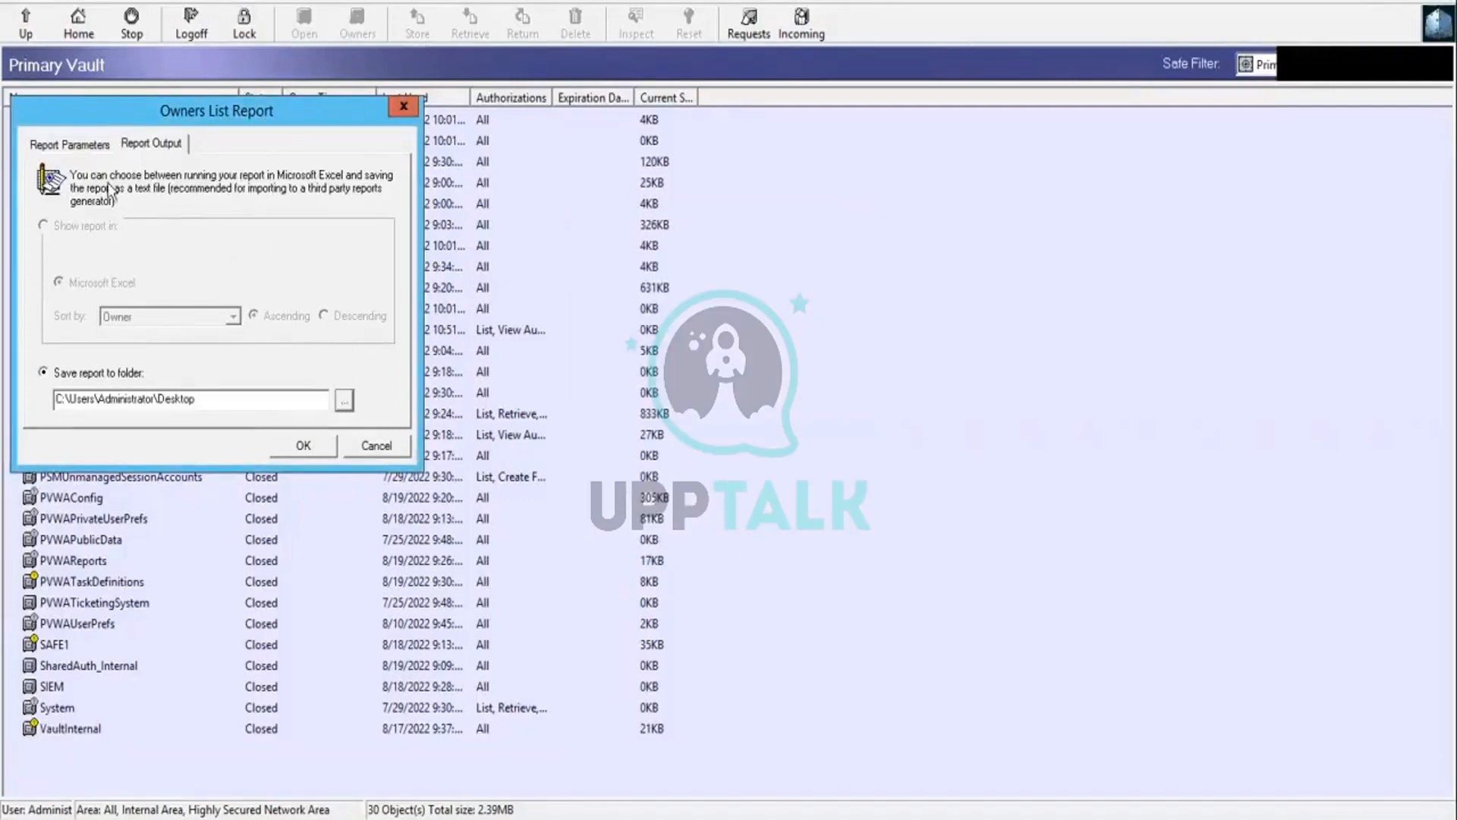
Step: Set the Safe Name parameter of the Owners List report to SAFE1
click(82, 142)
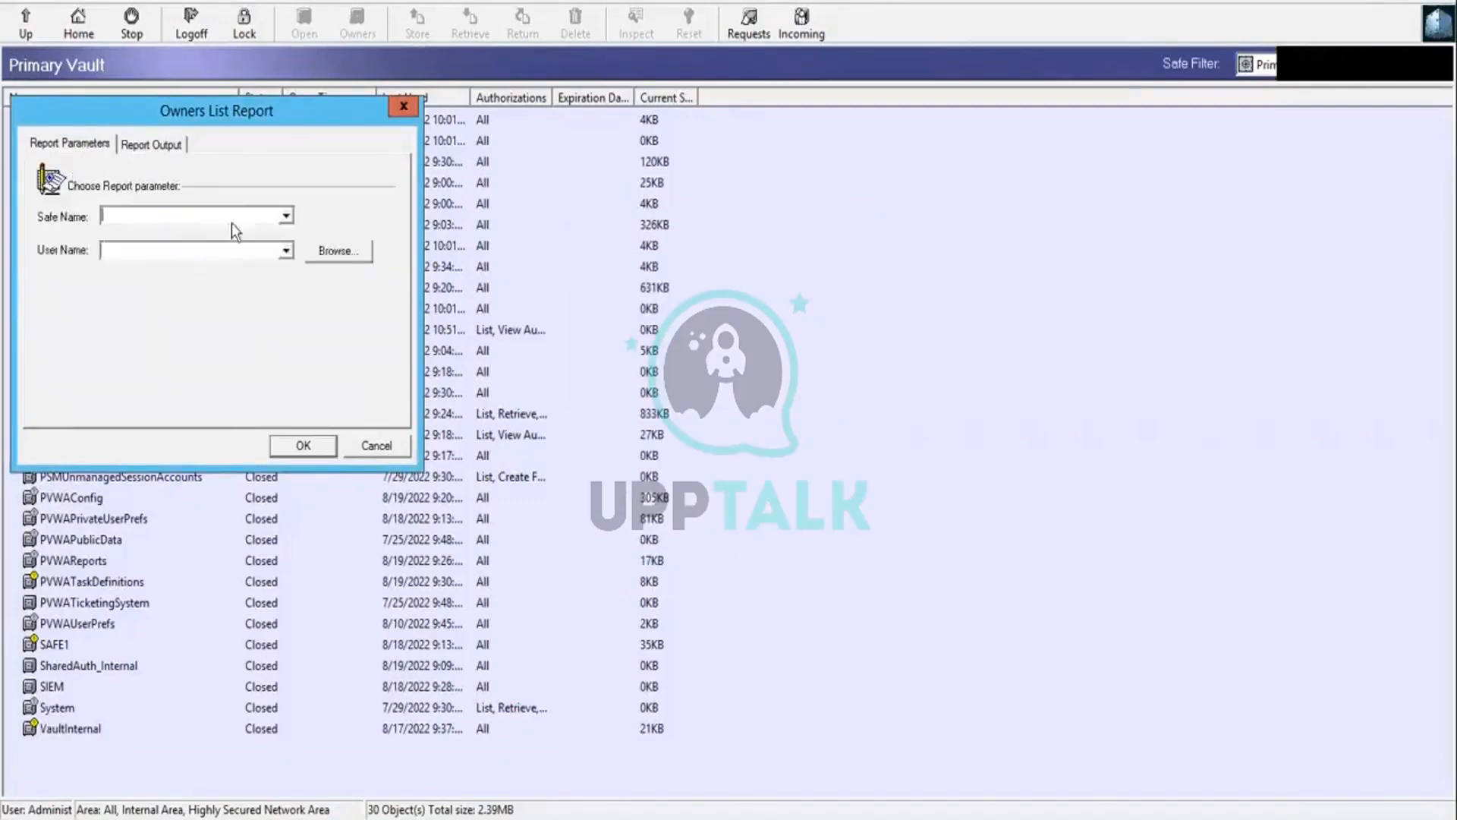
click(286, 218)
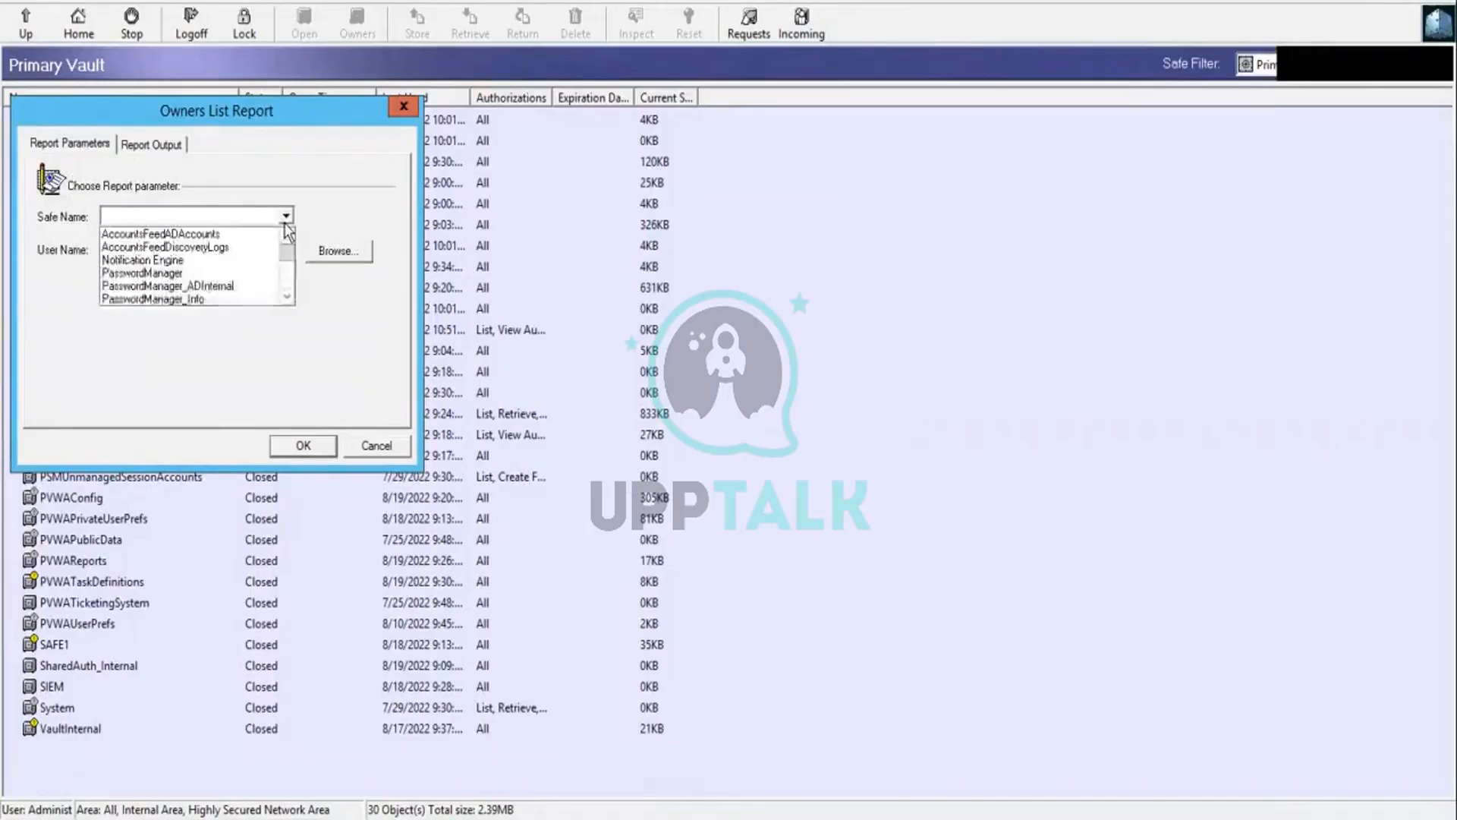
click(287, 296)
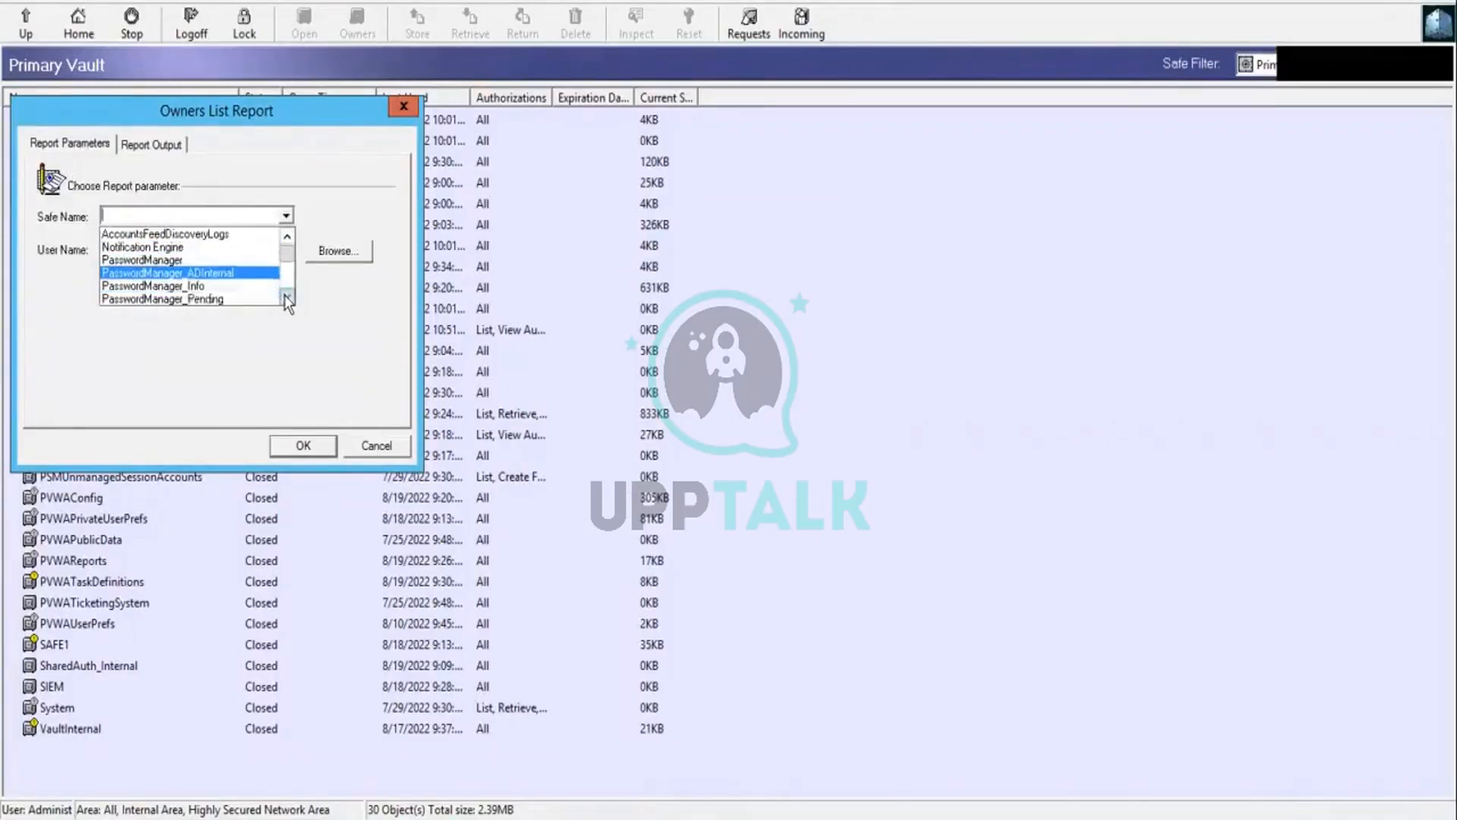
click(286, 296)
click(287, 297)
click(287, 297)
click(287, 298)
click(287, 298)
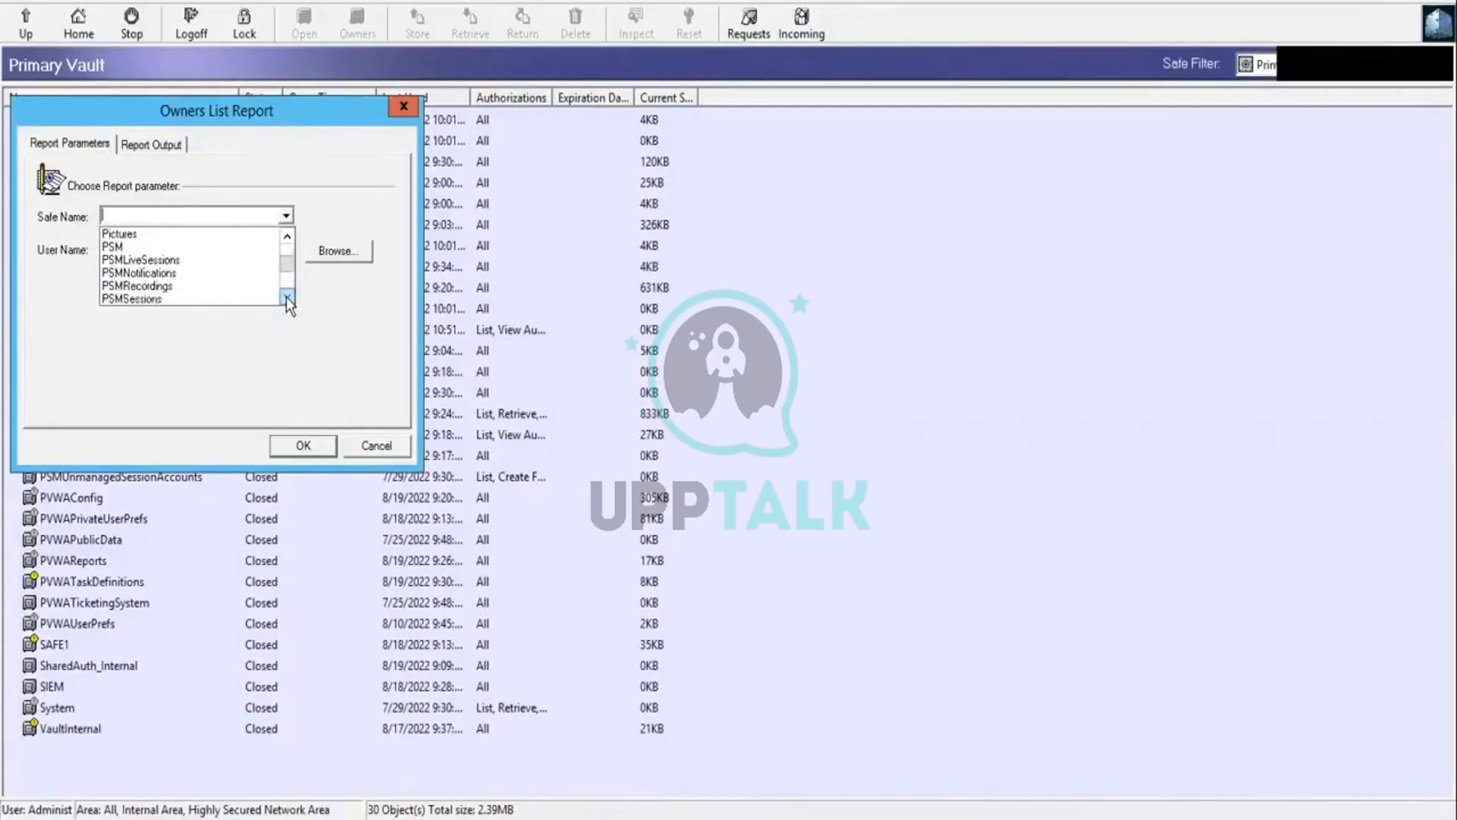
click(286, 298)
click(287, 297)
click(287, 298)
click(287, 298)
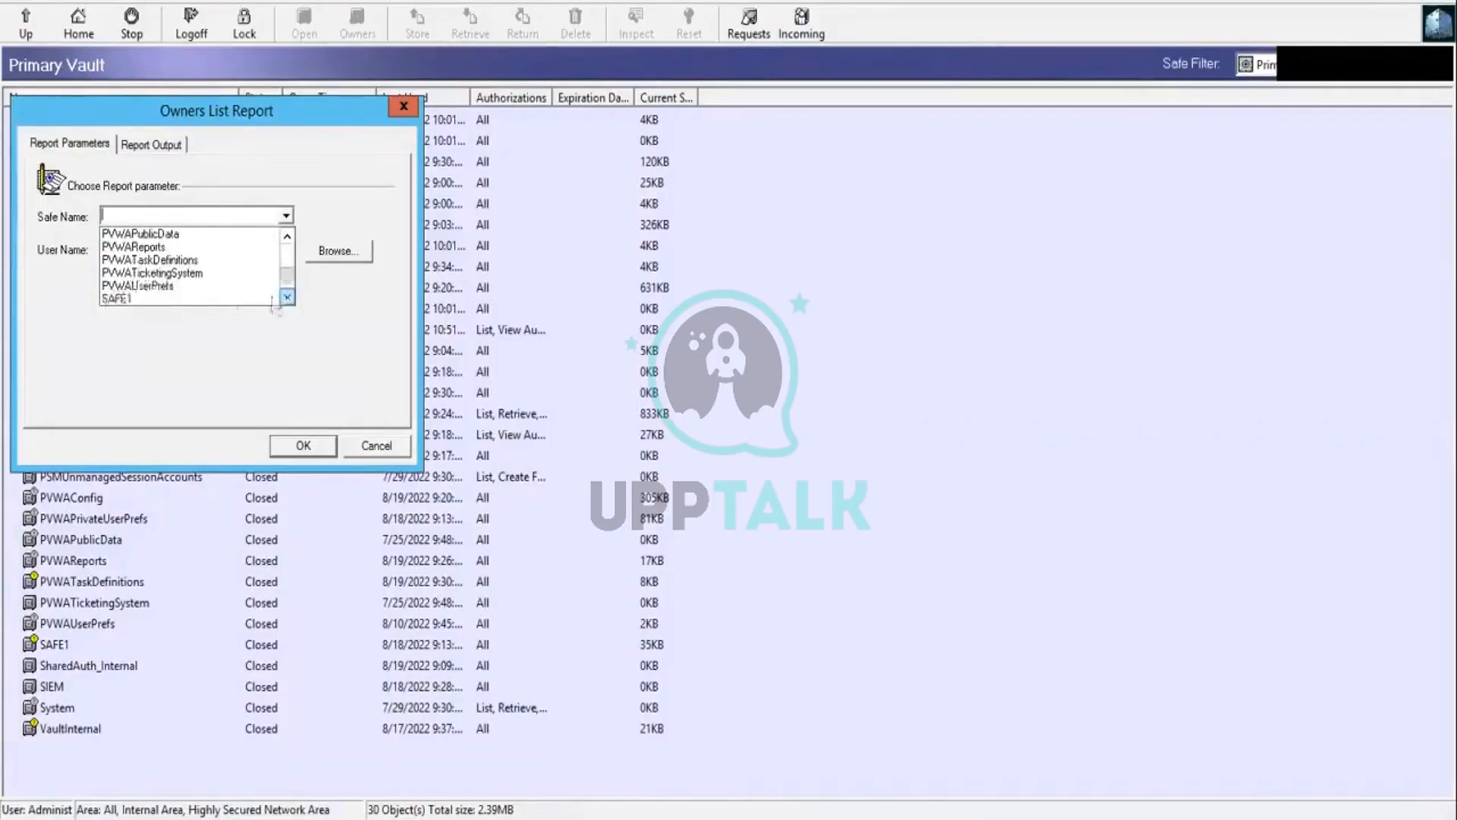
click(218, 299)
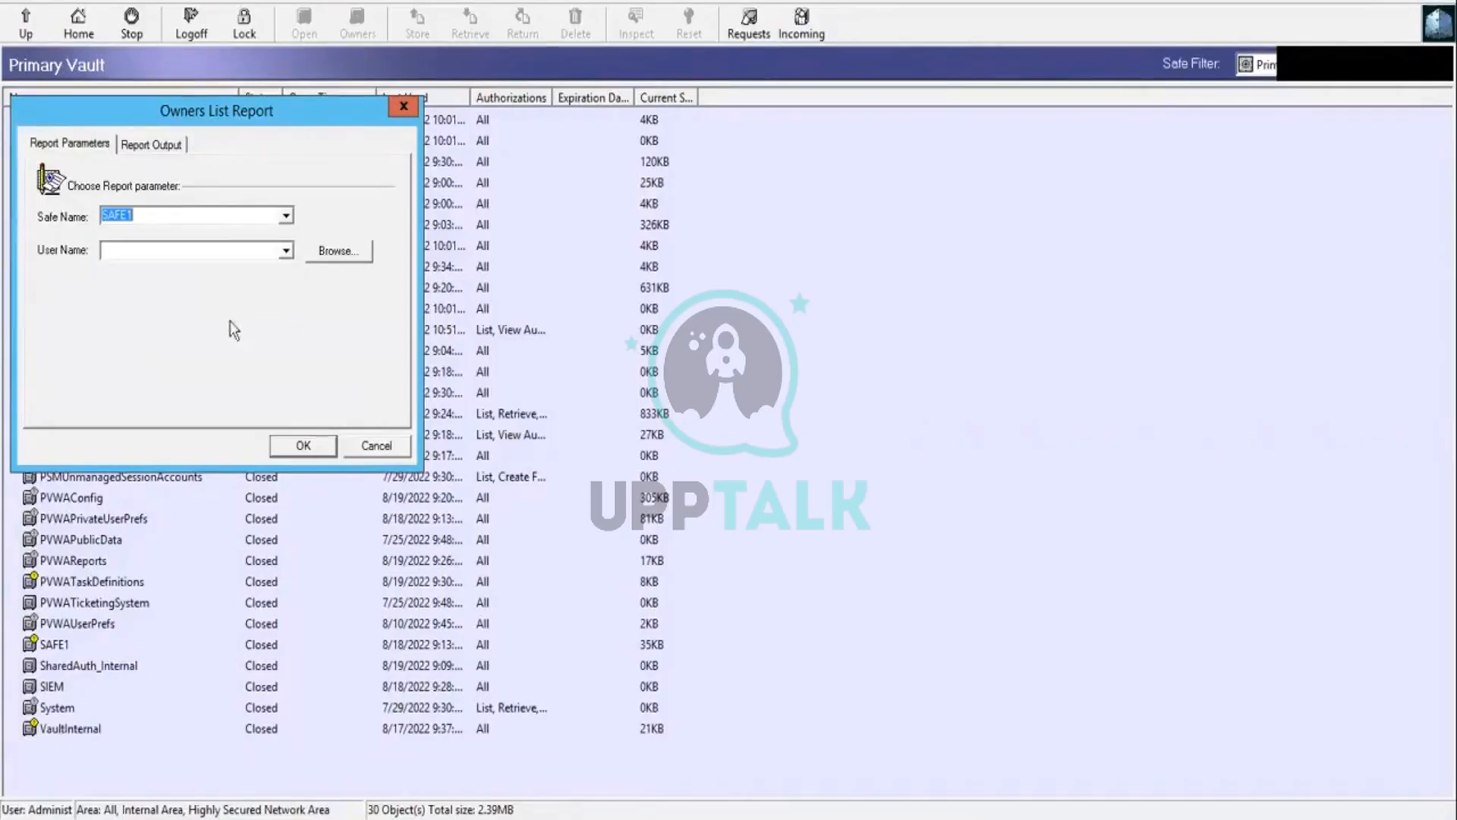
Step: Generate the Owners List report file for SAFE1, dismiss the save notice and close the report dialog
click(324, 450)
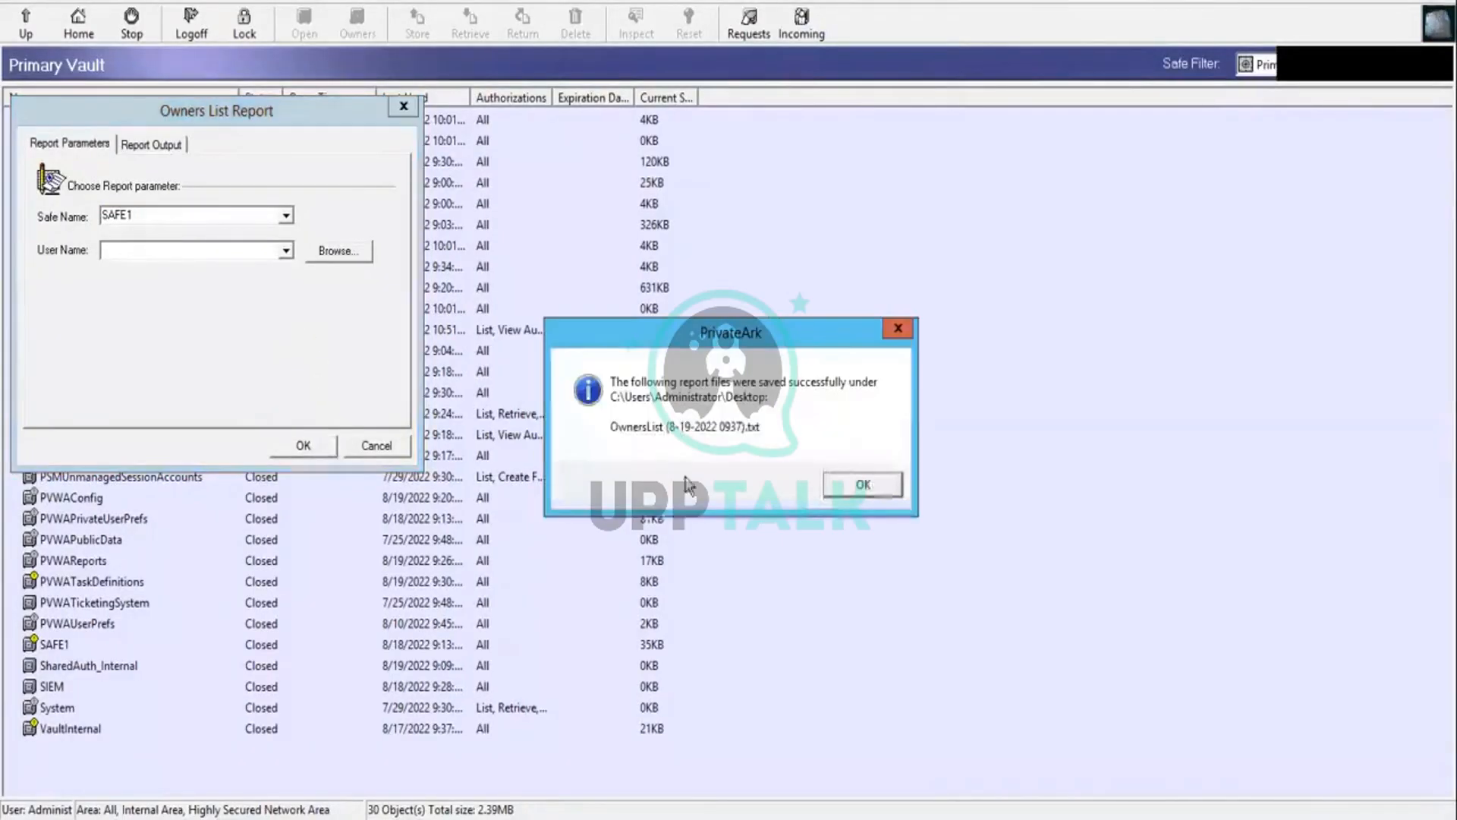
click(846, 492)
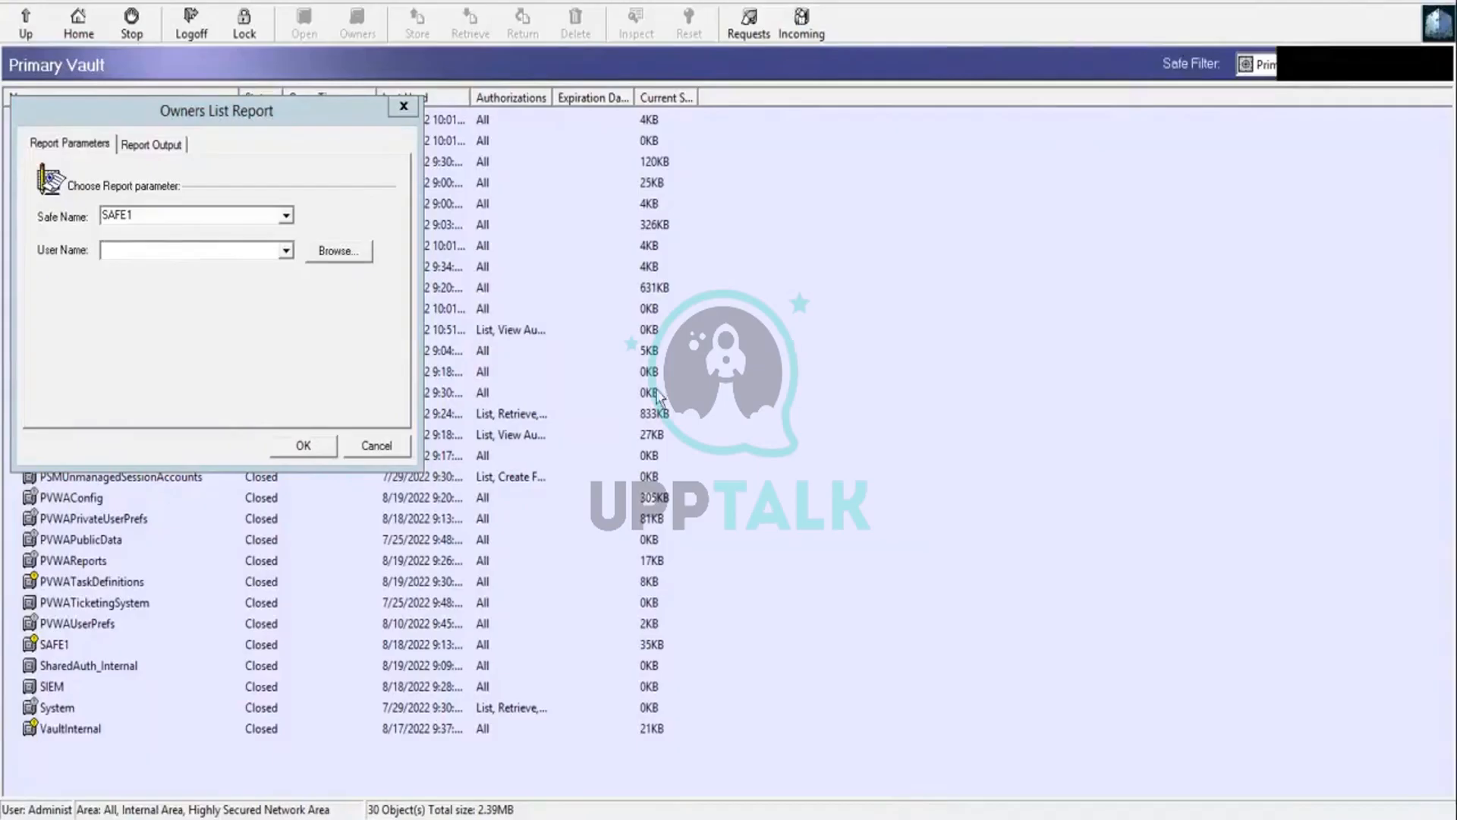
click(380, 447)
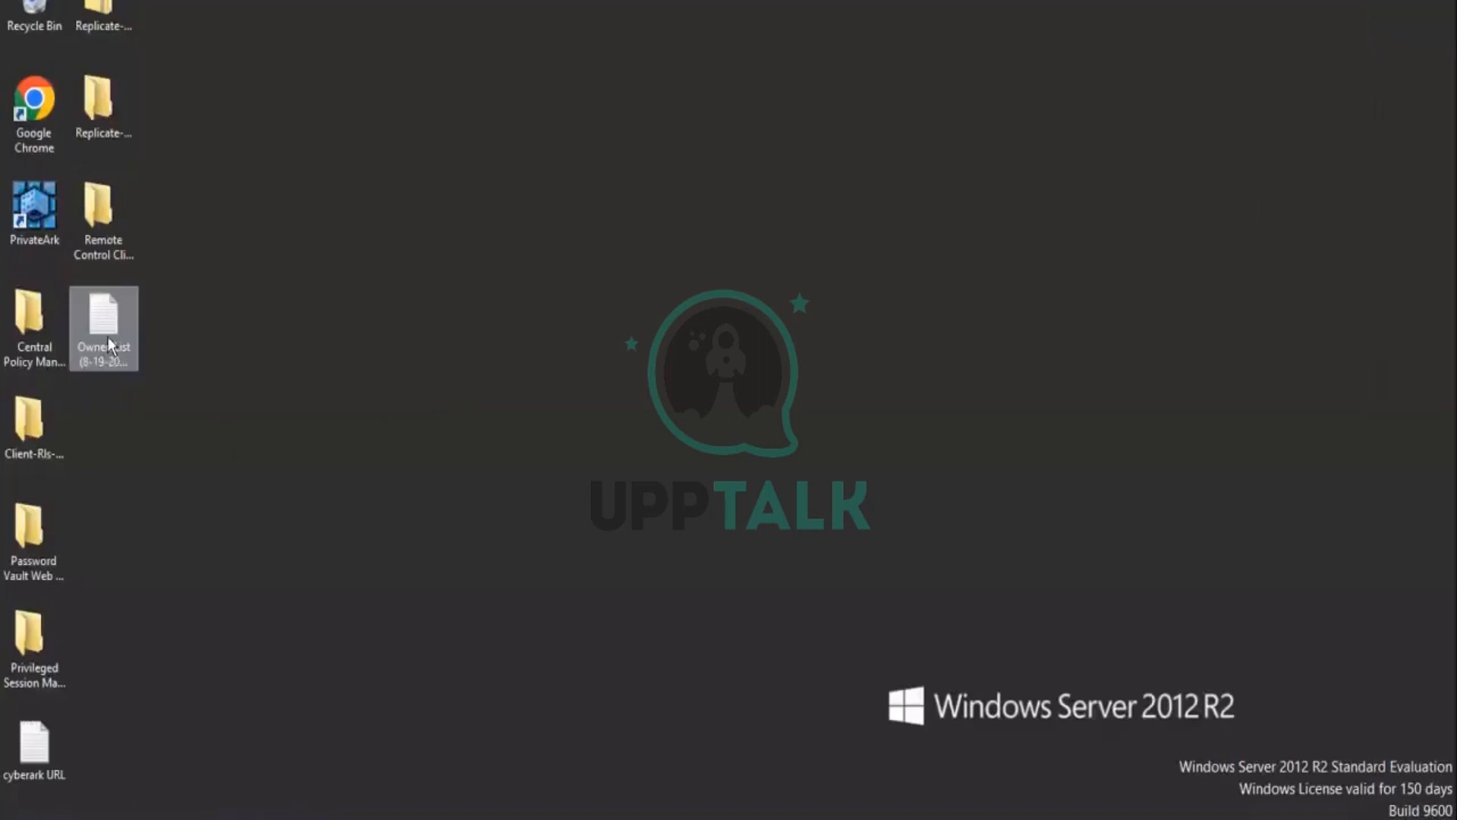
Step: Open the saved OwnersList text file from the desktop, turn off Word Wrap to review each owner's permissions on SAFE1, and close it
mouse_move(108, 337)
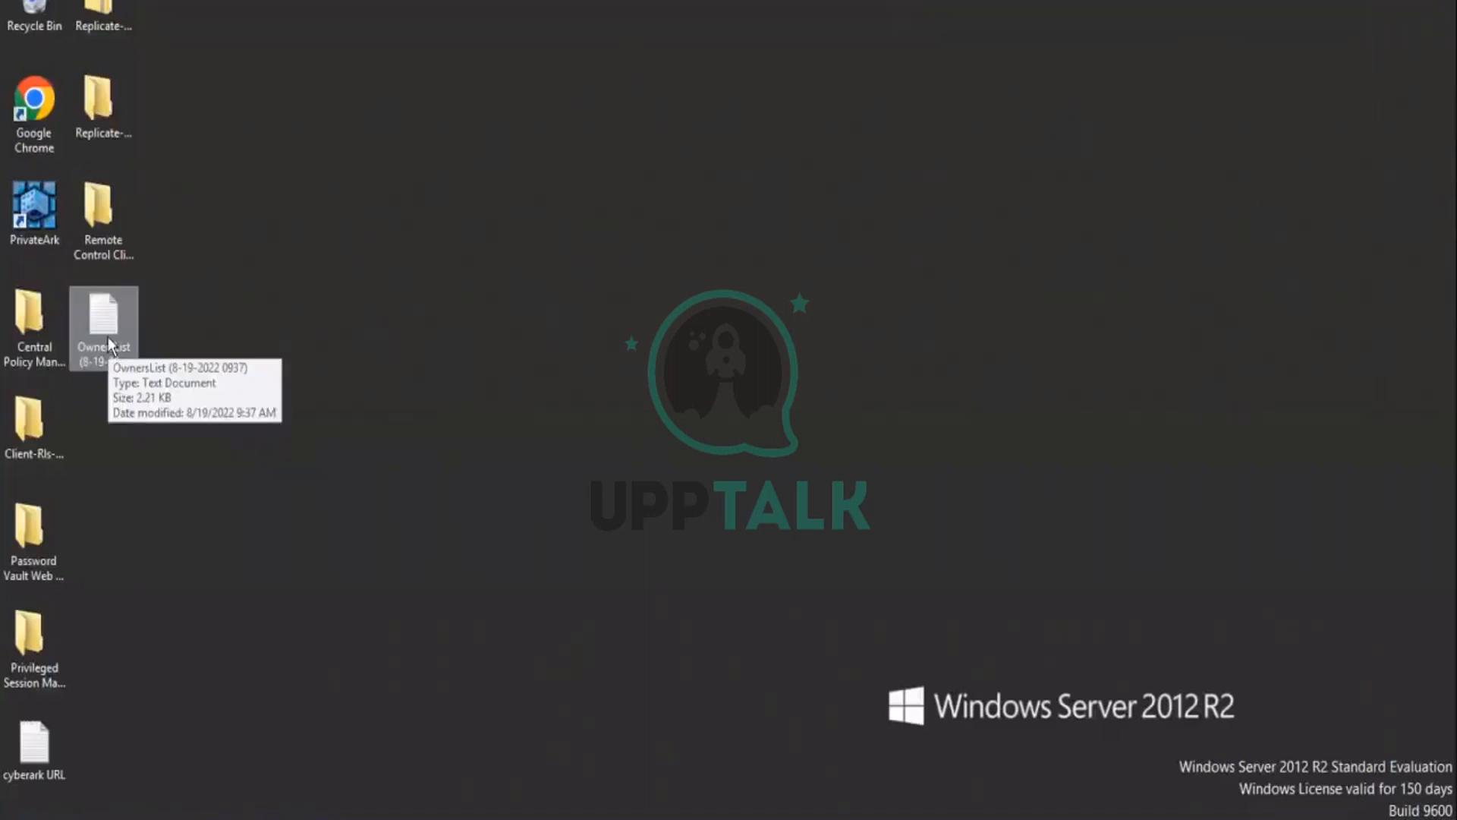
double_click(108, 337)
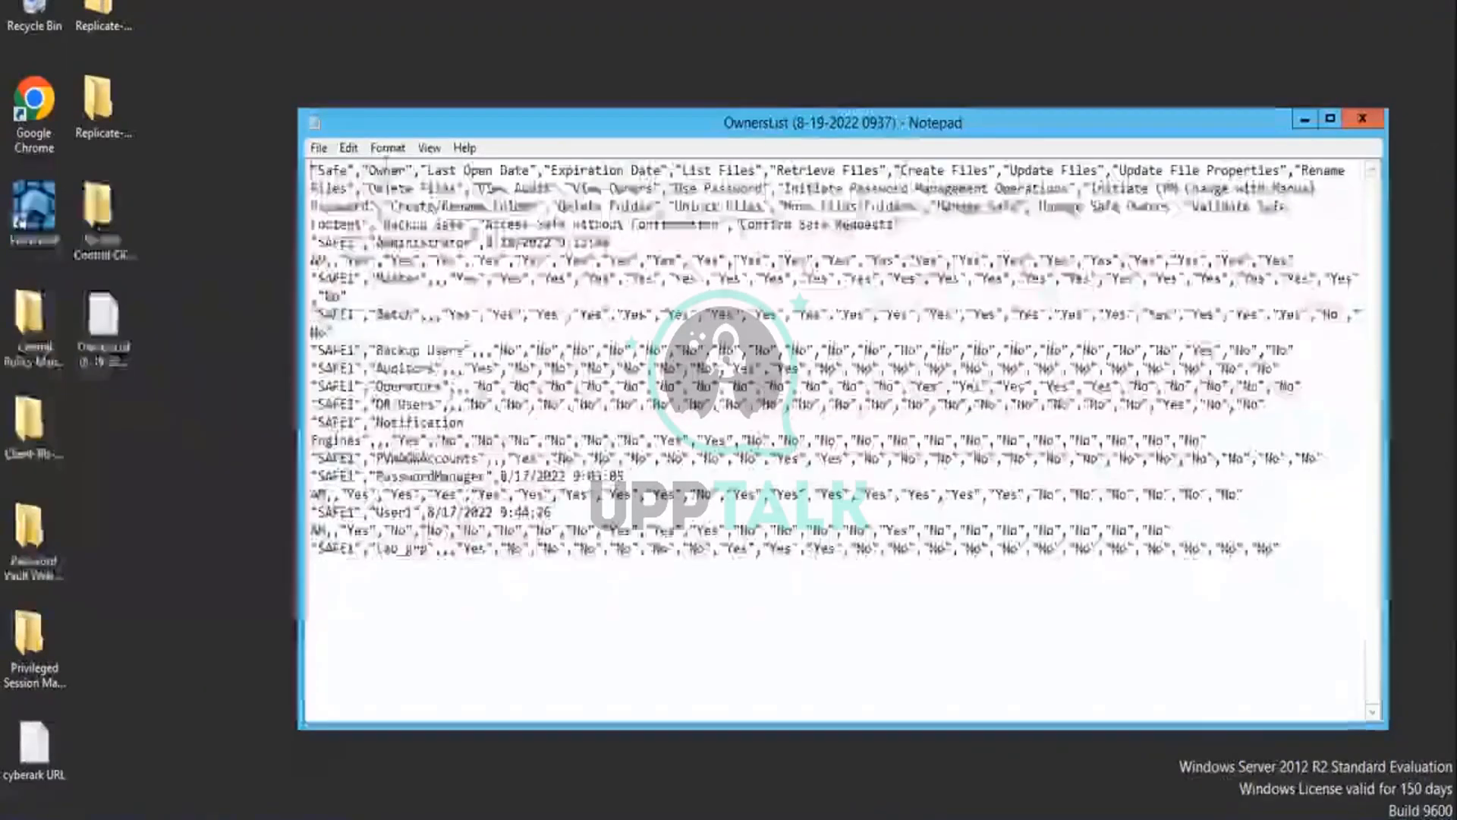
click(388, 150)
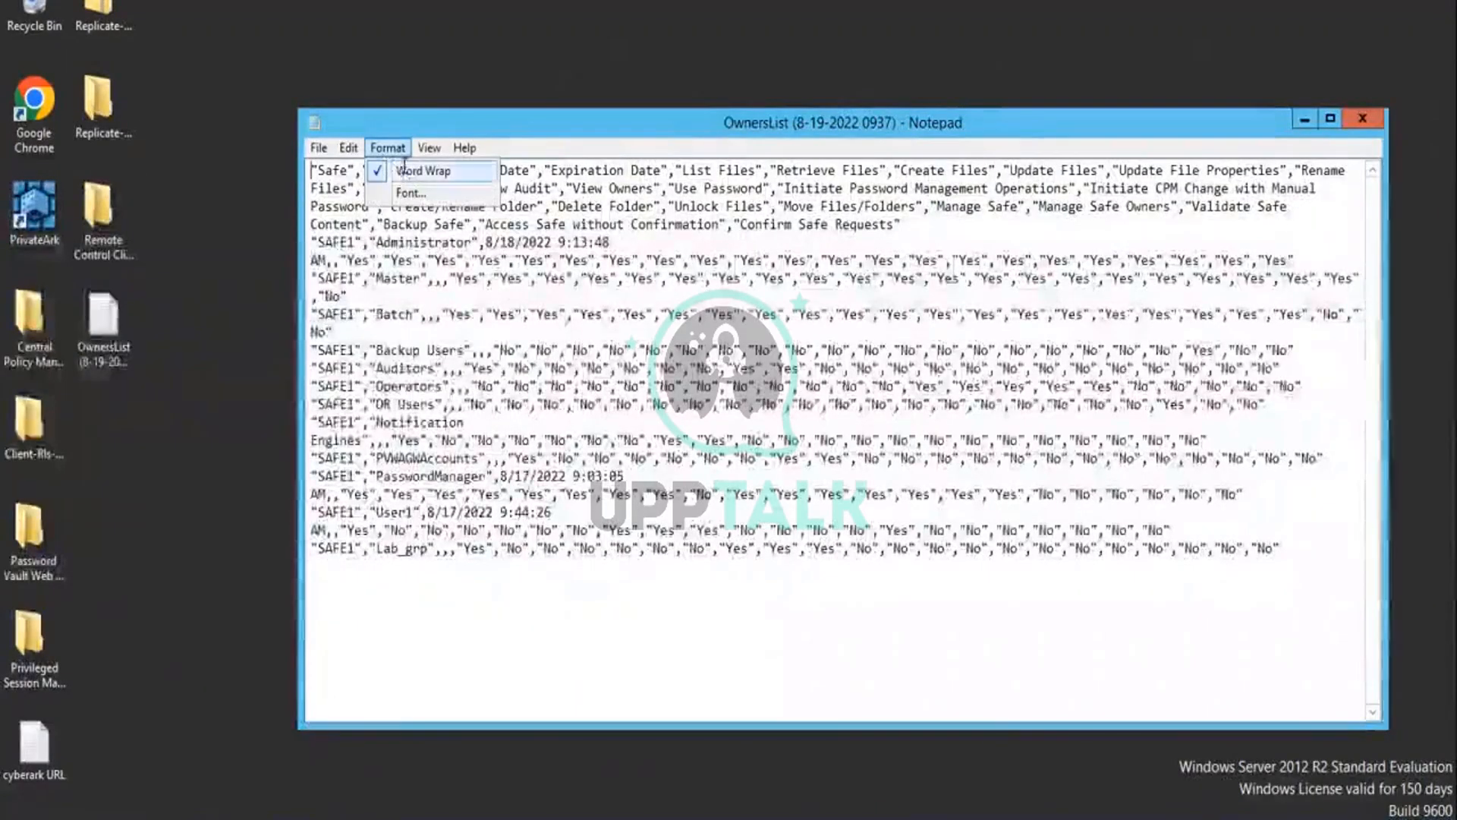
click(414, 171)
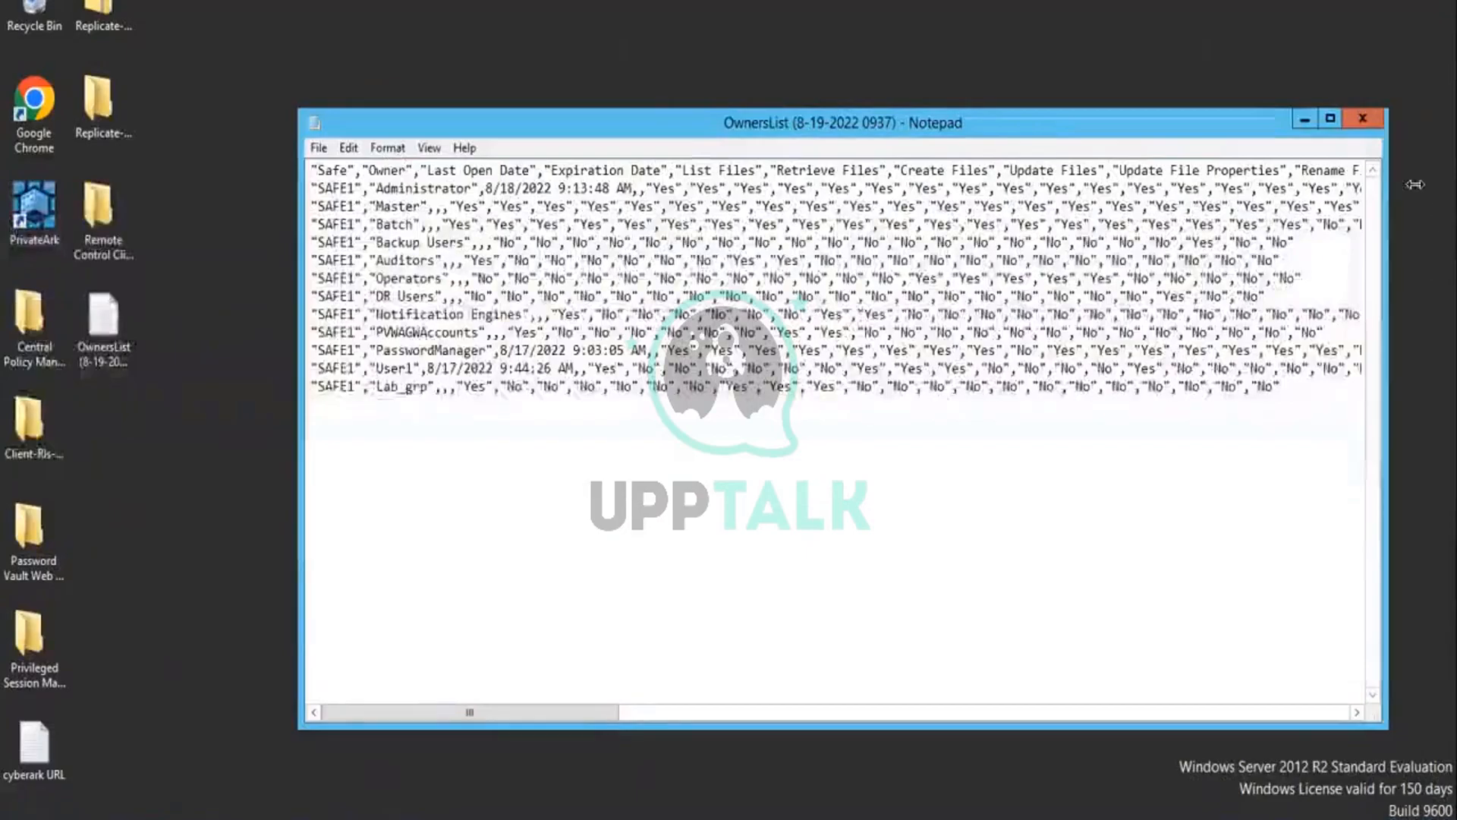
click(1362, 119)
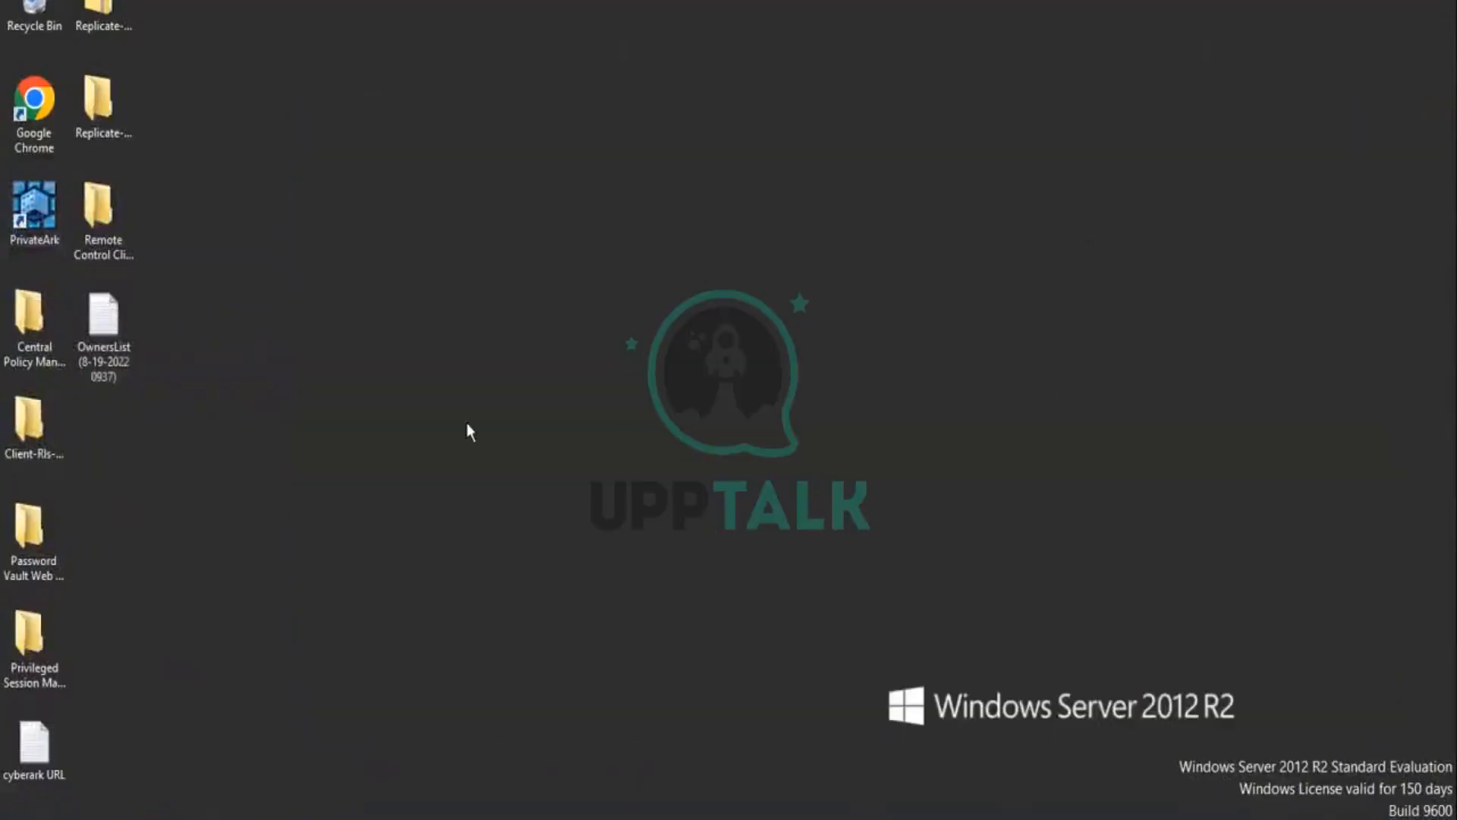
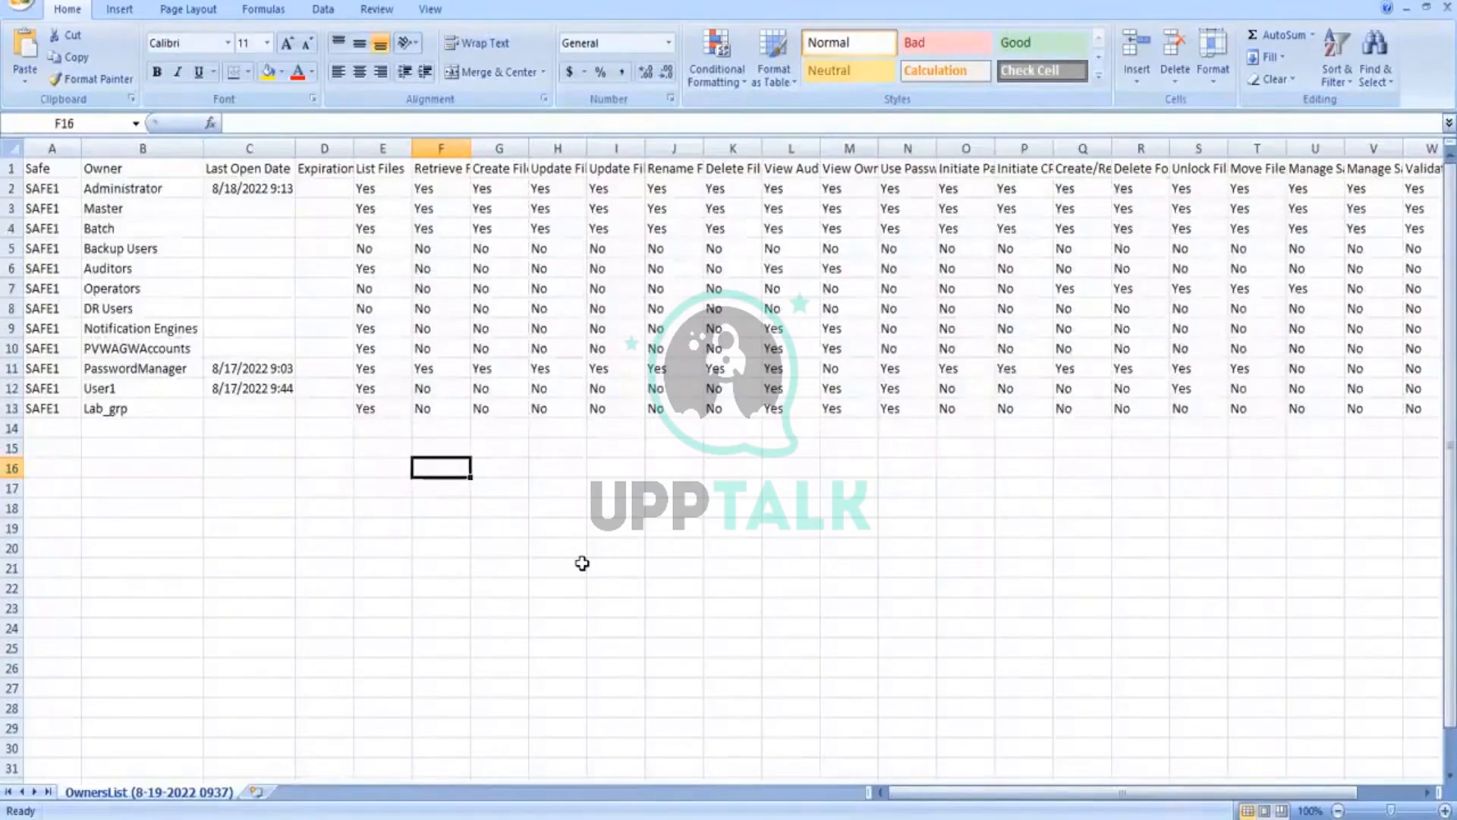
Step: Look over the permission columns of the OwnersList worksheet, close it without saving changes and minimize Excel
key(Up)
key(Up)
key(Up)
key(Up)
key(Up)
key(Up)
key(Up)
key(Up)
key(Up)
key(Up)
key(Up)
key(Up)
key(Up)
key(Up)
key(Up)
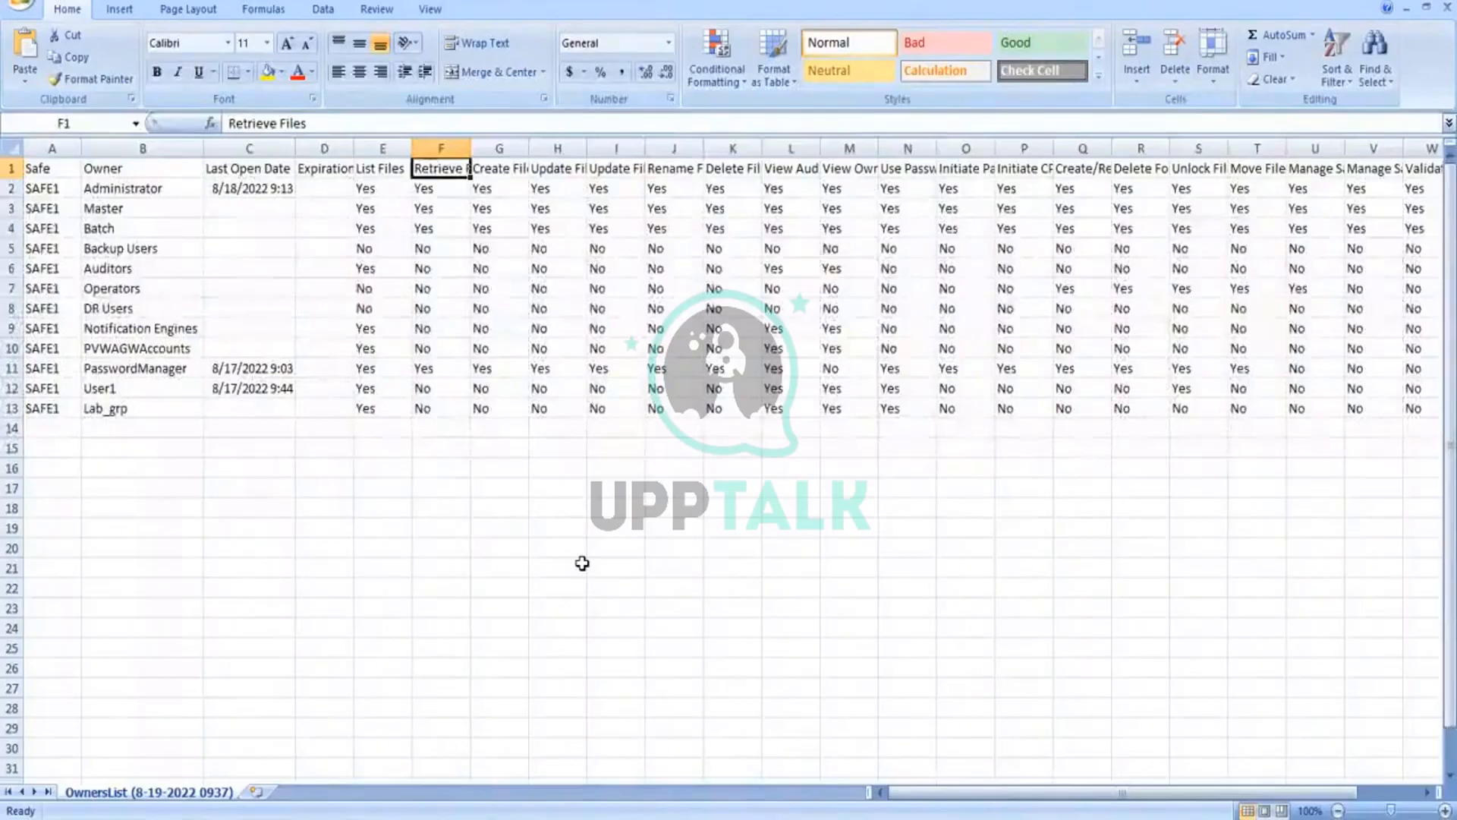
click(614, 499)
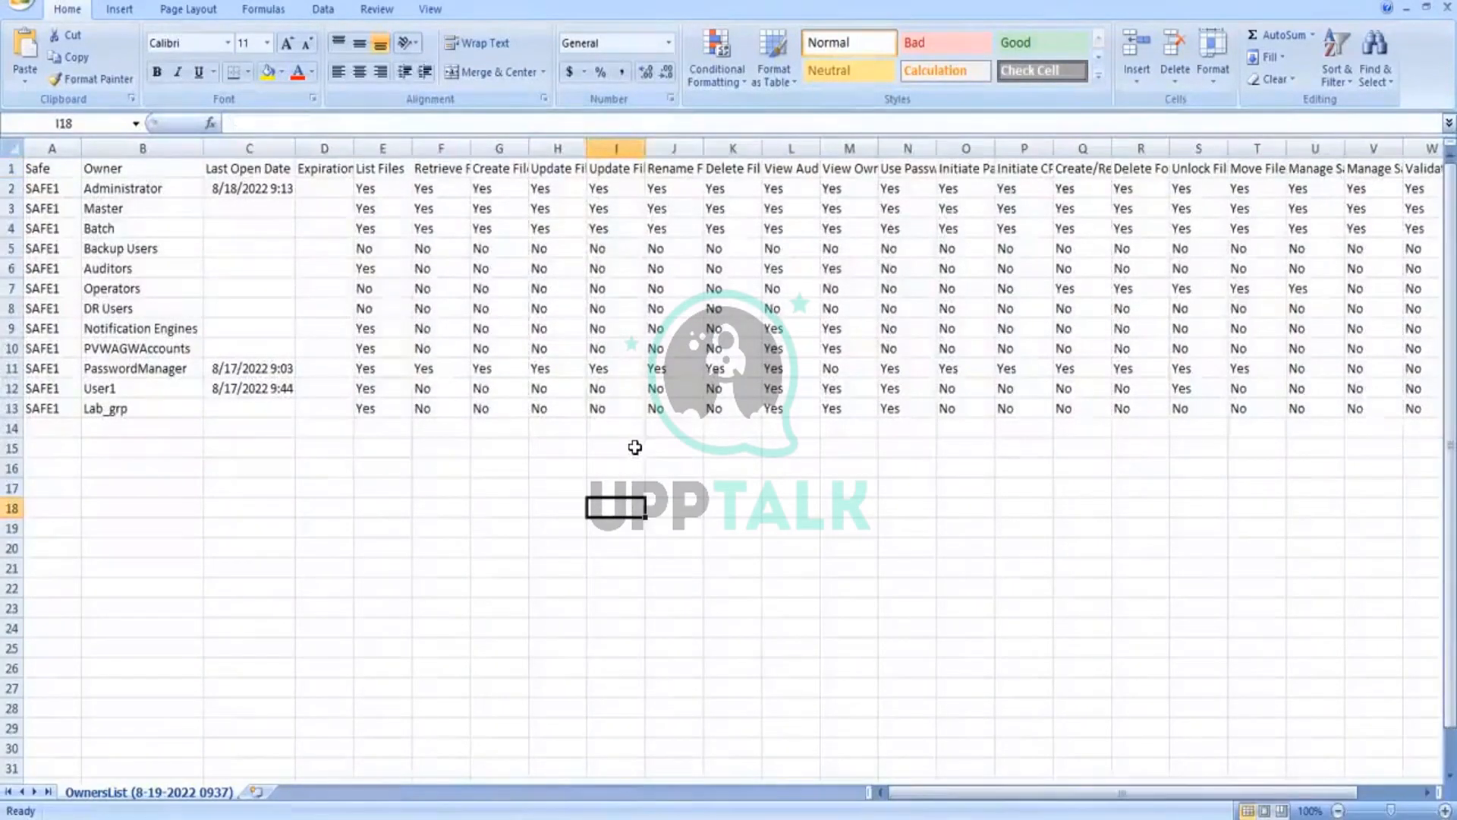
click(1428, 11)
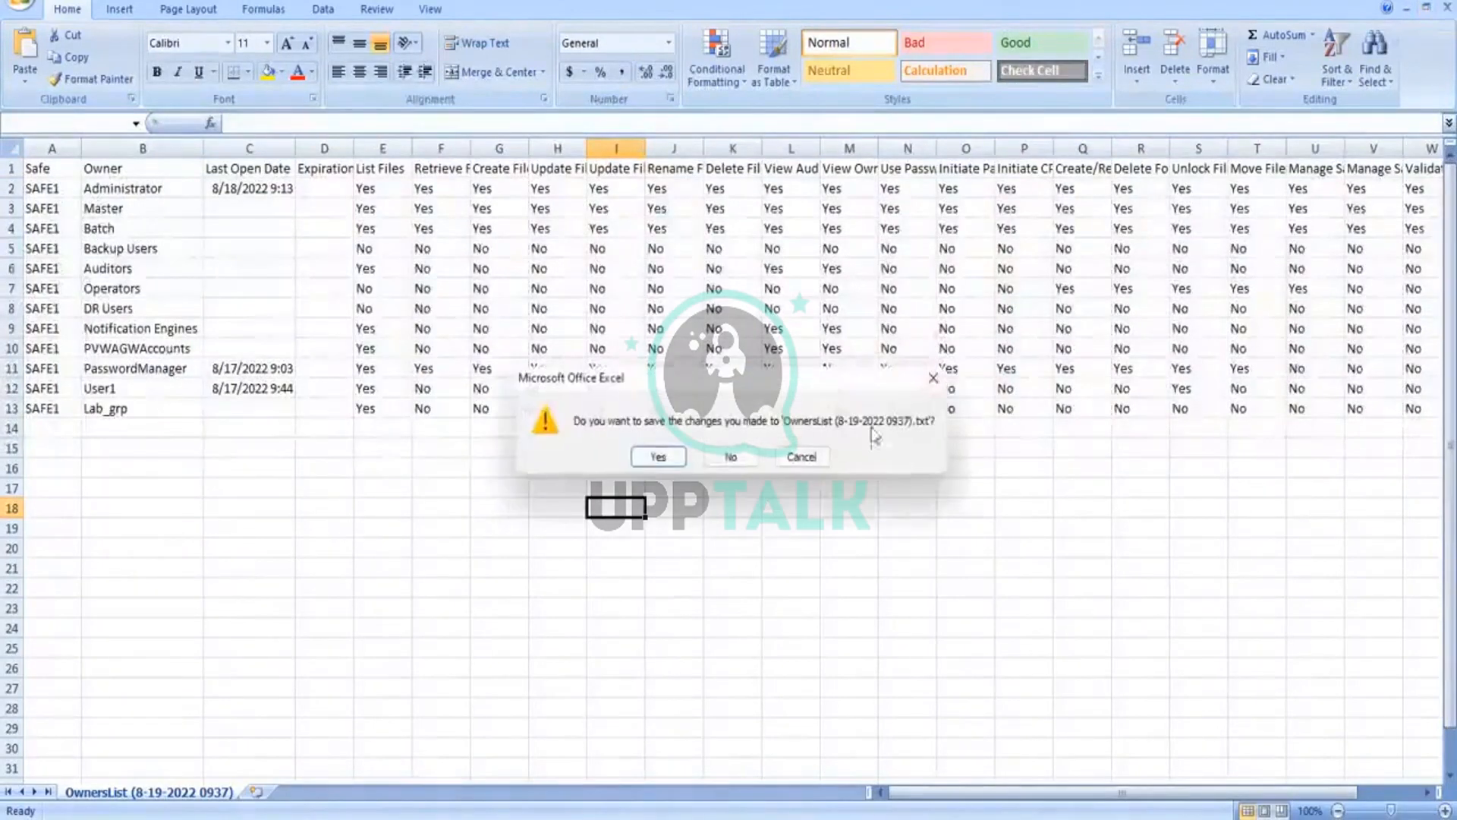
click(730, 457)
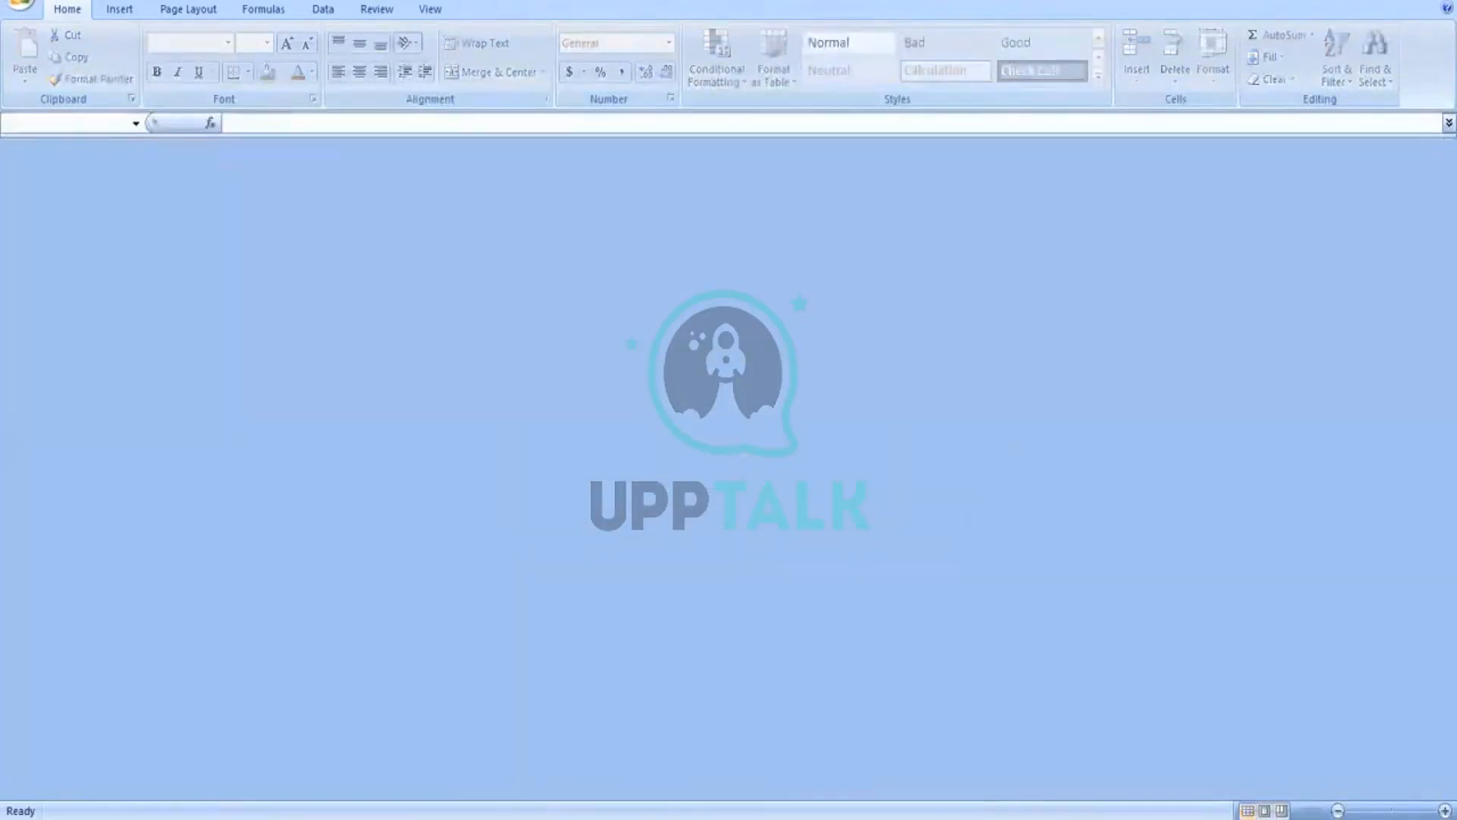
click(1350, 1)
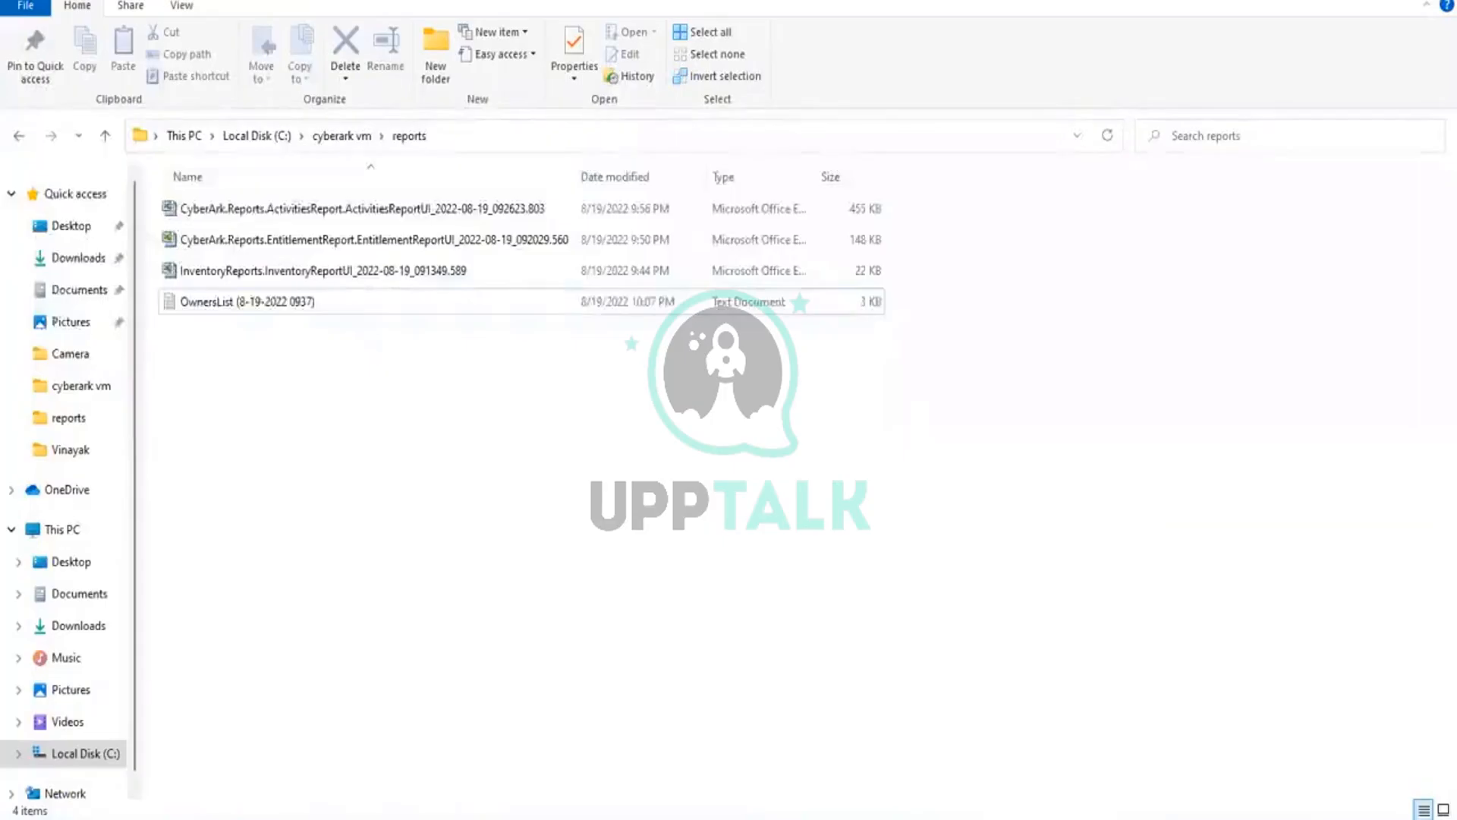
Step: Switch to the PrivateArk client in the virtual machine and open the Users List report
mouse_move(985, 782)
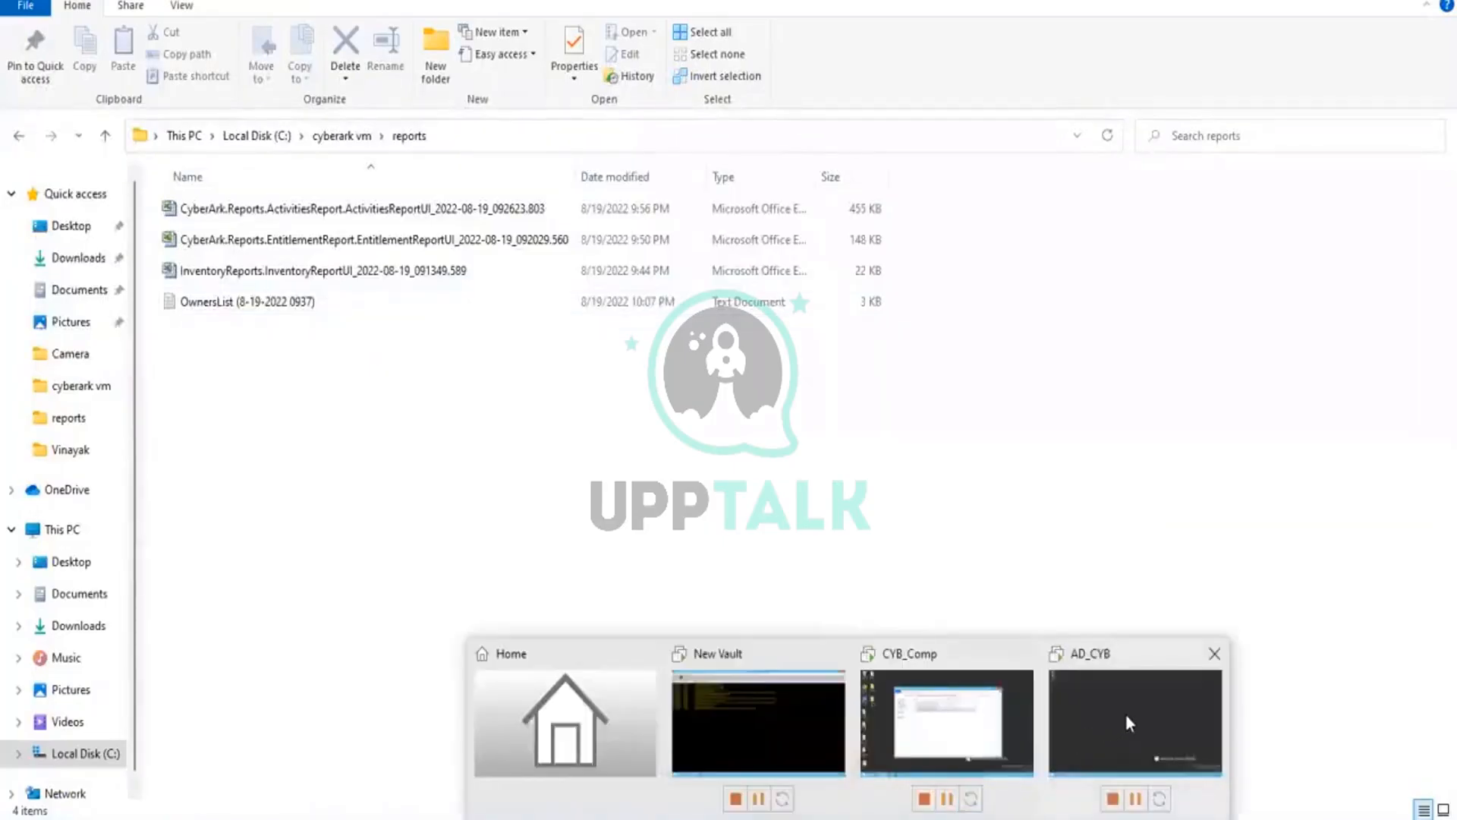
click(1126, 713)
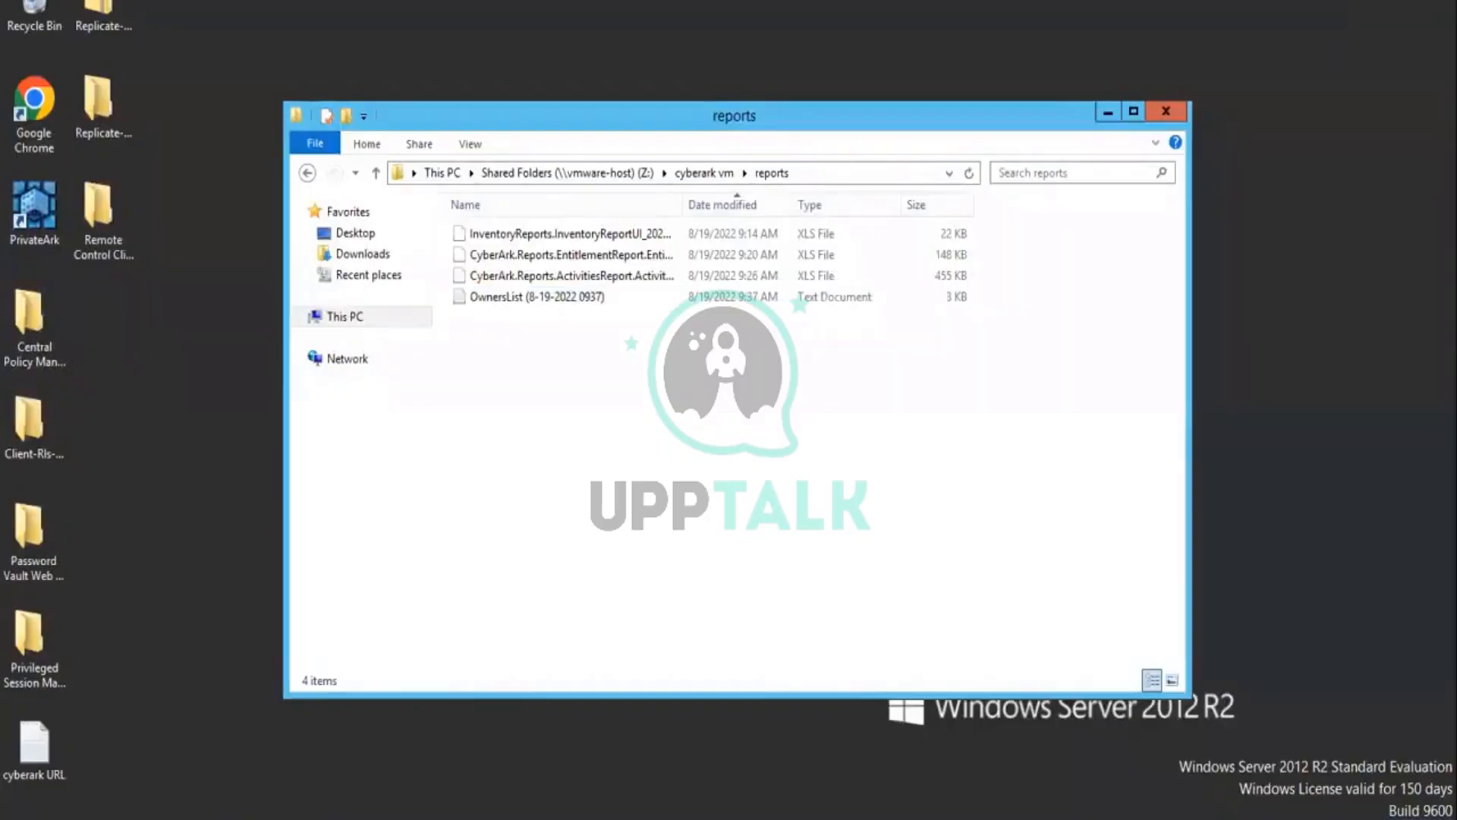
click(314, 784)
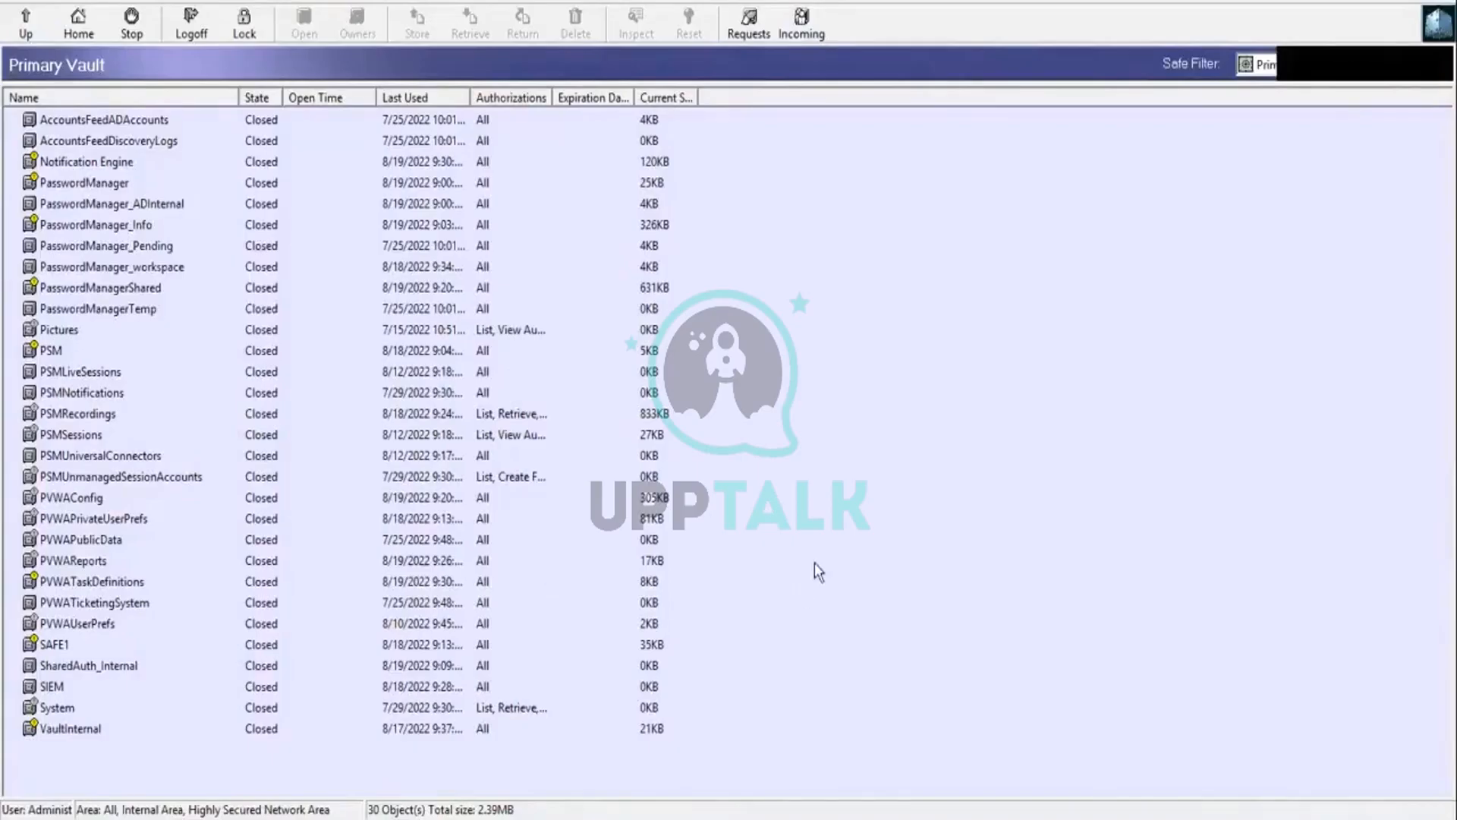
click(259, 2)
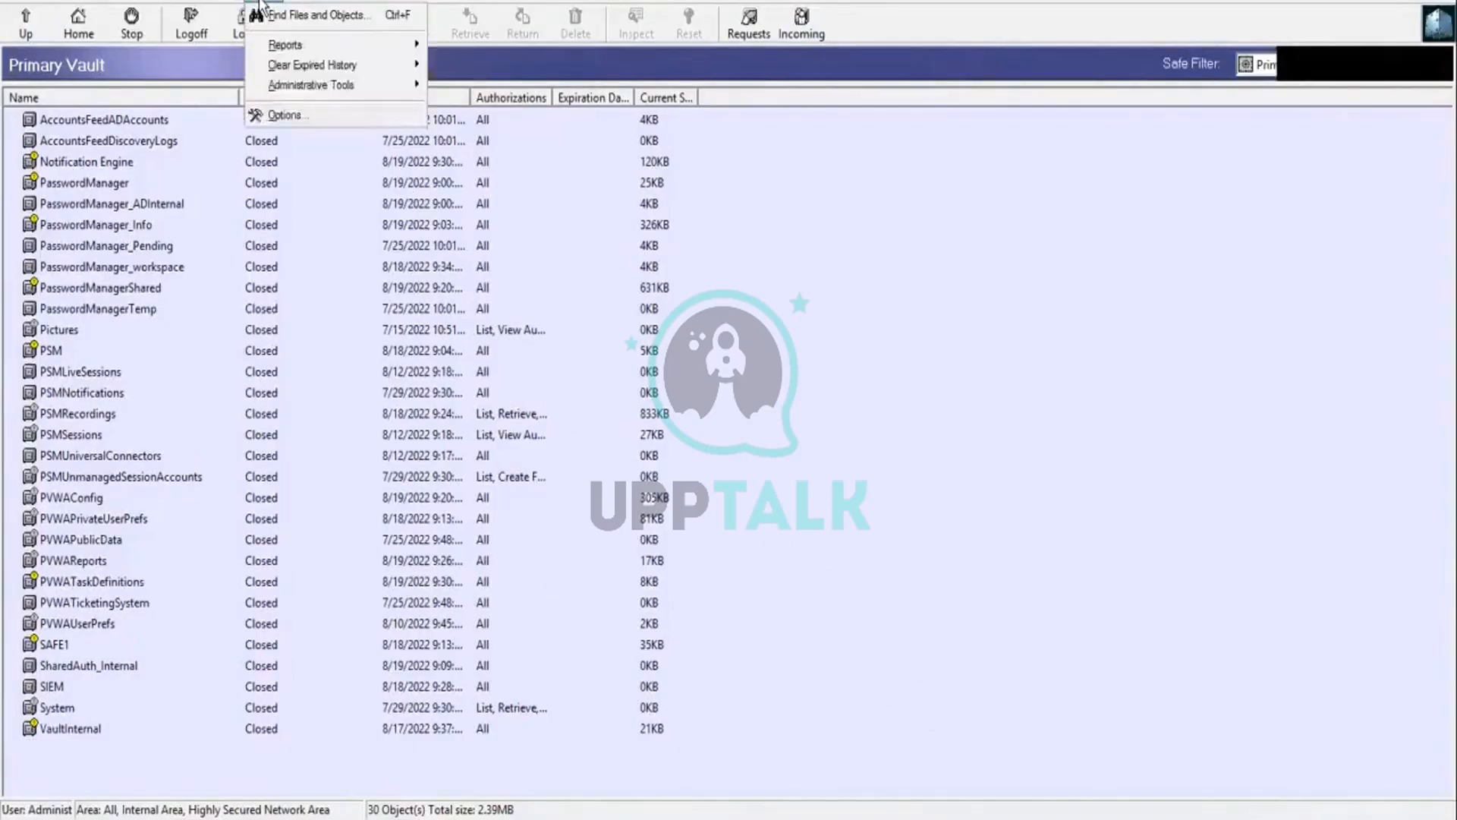
mouse_move(285, 44)
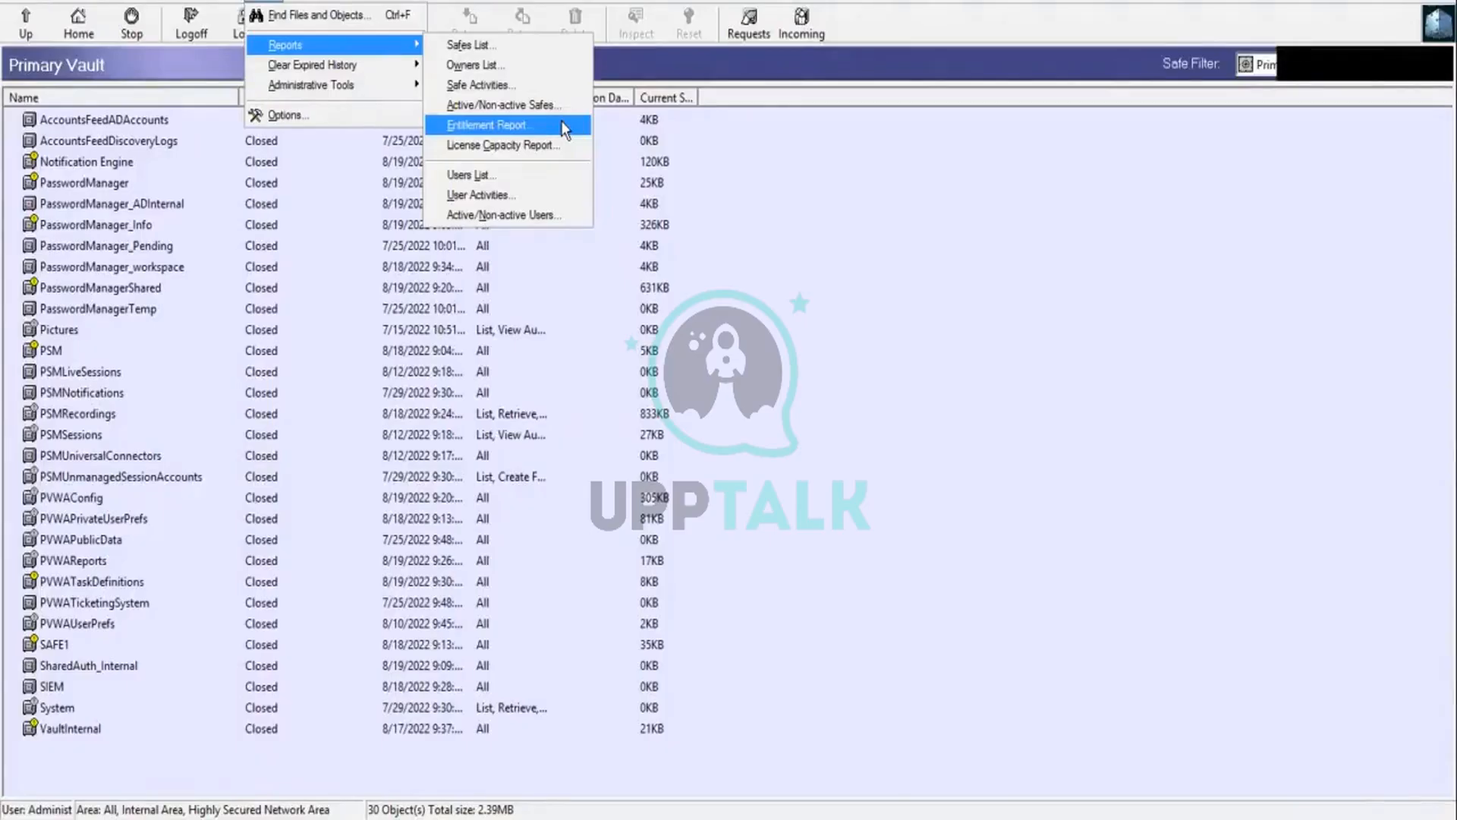
click(545, 179)
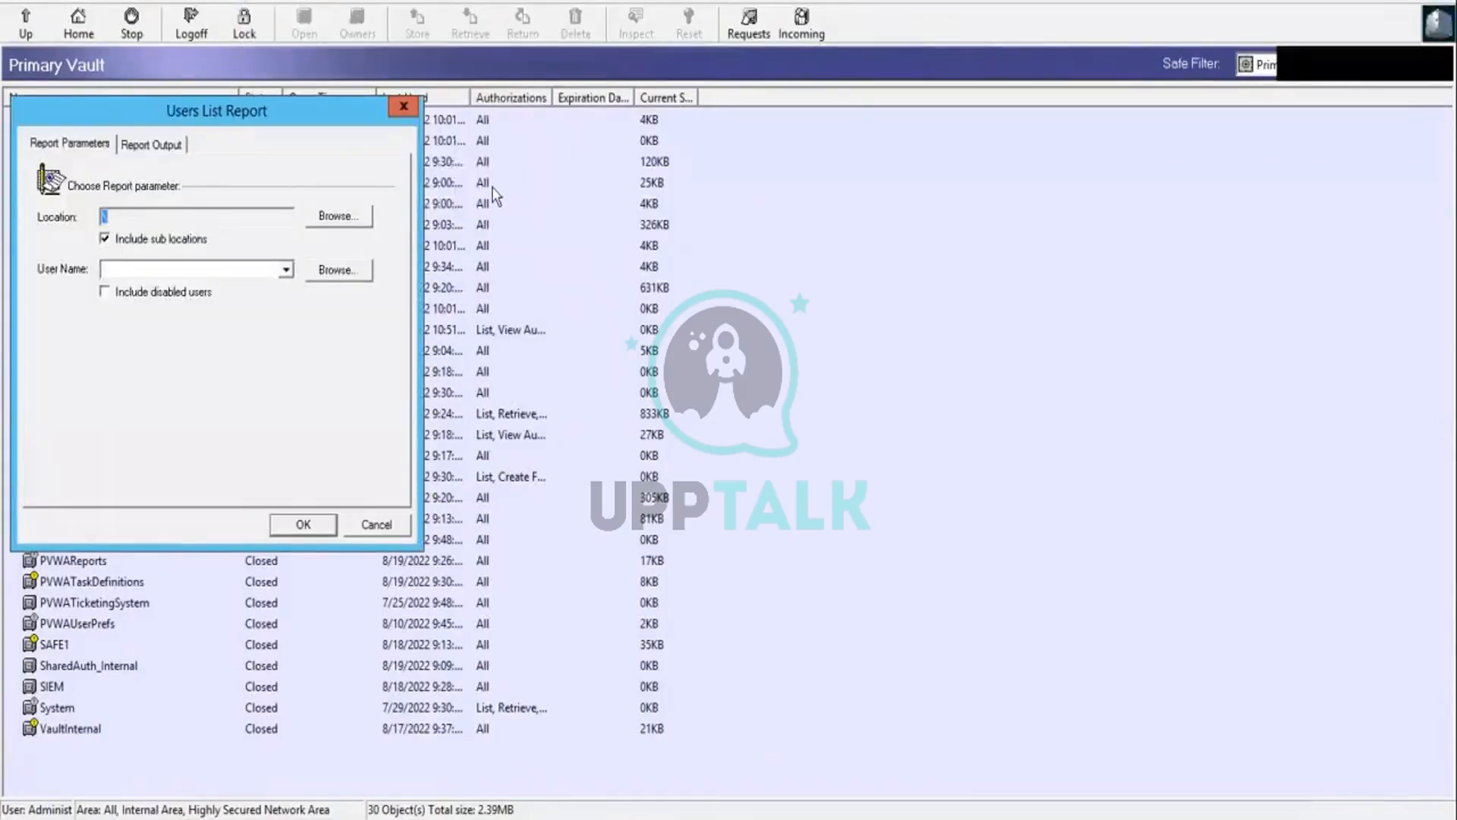
Step: Check the Users List report's output folder, generate the report with the default parameters, dismiss the save notice and close the dialog
click(164, 148)
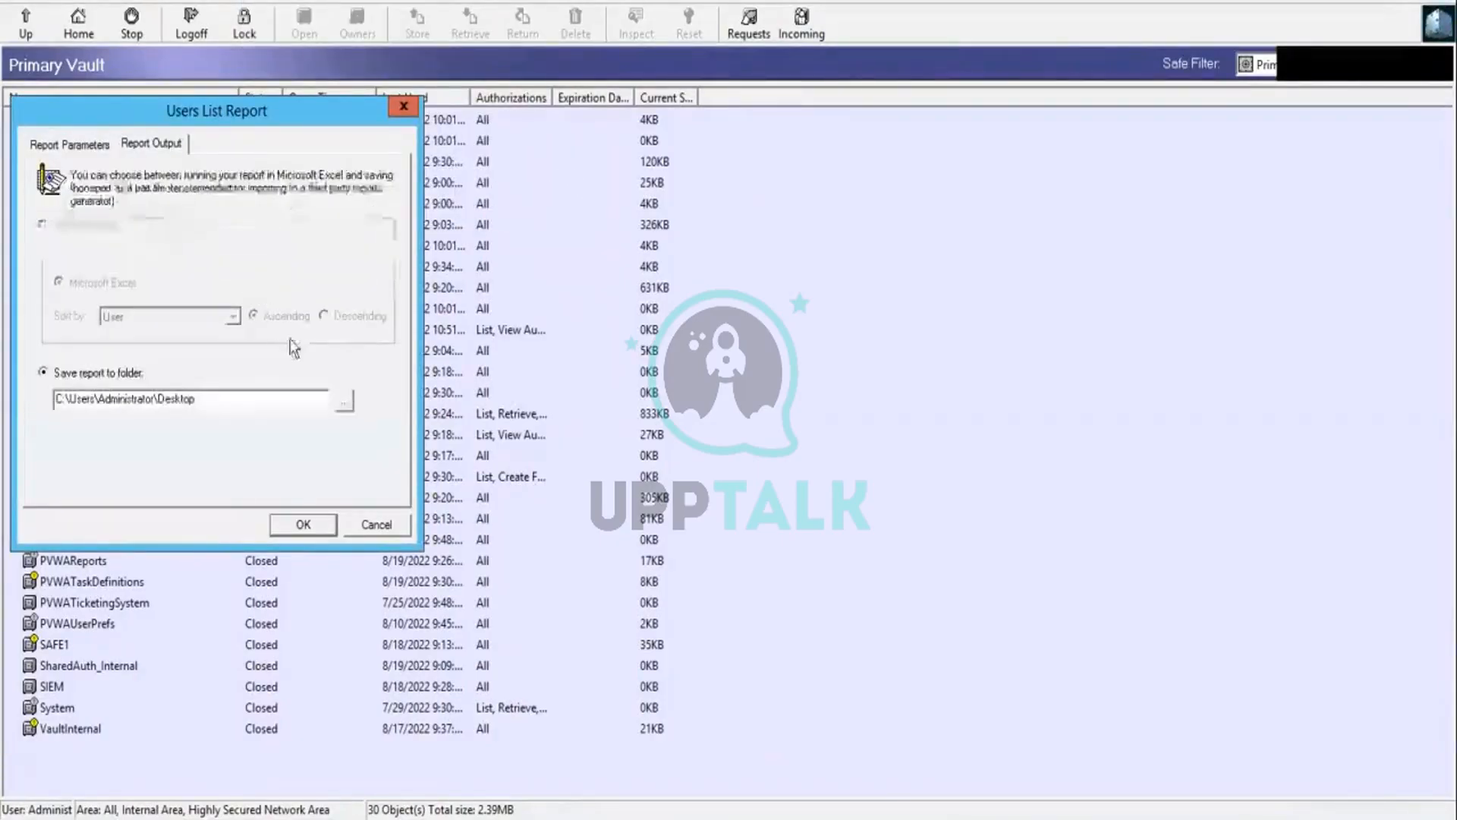
click(72, 149)
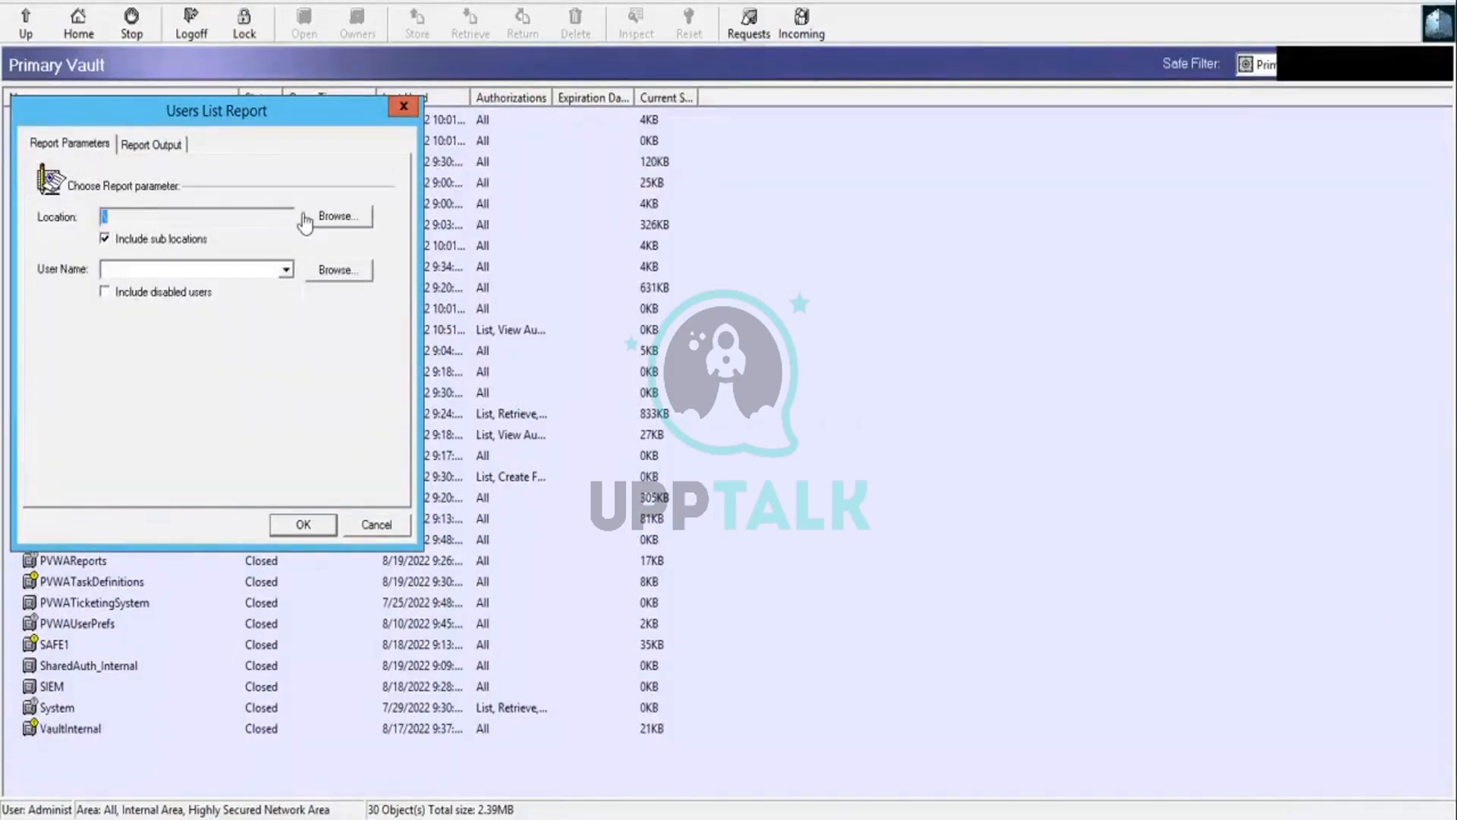
click(322, 522)
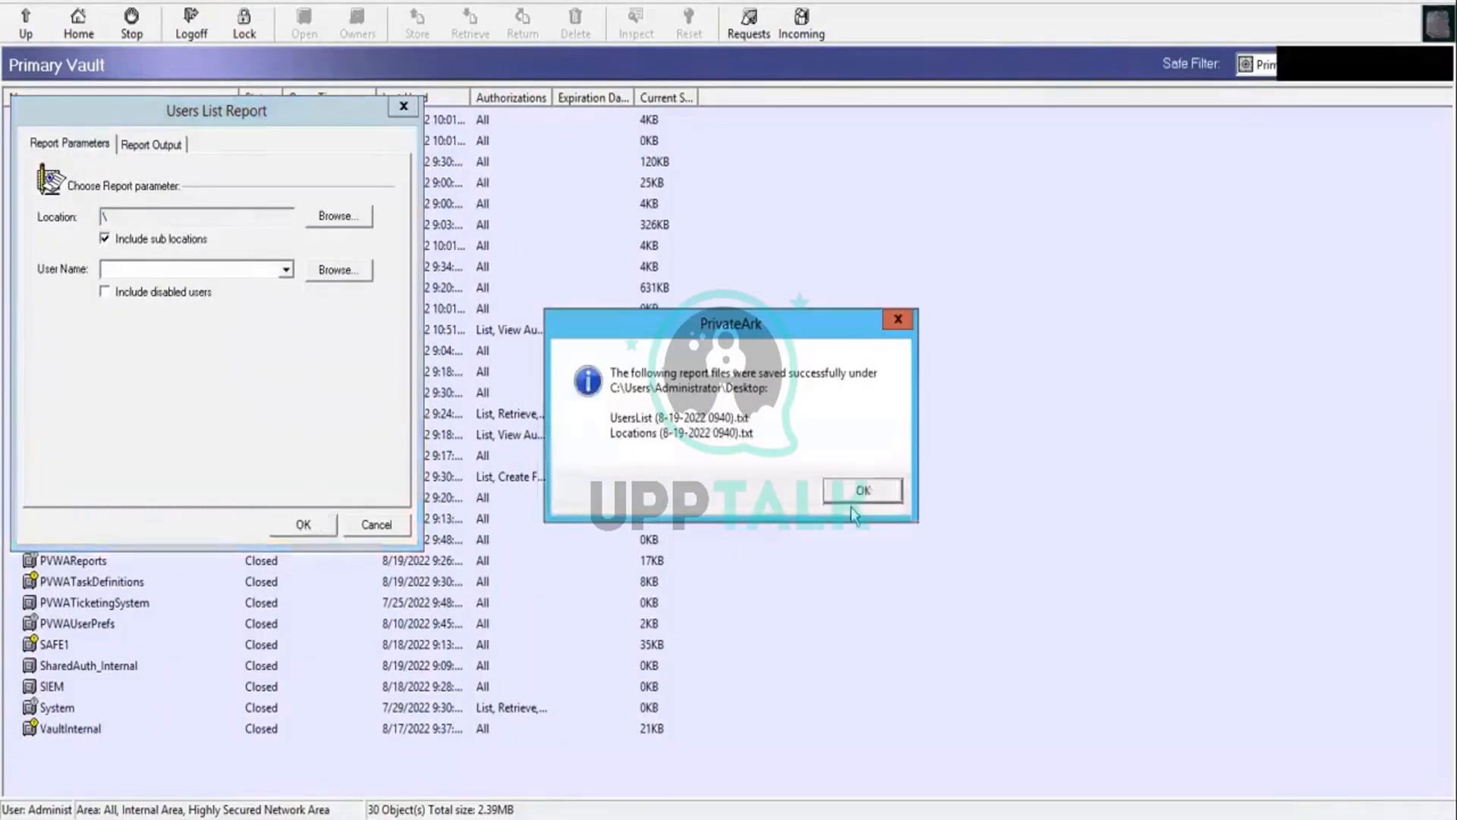
click(859, 492)
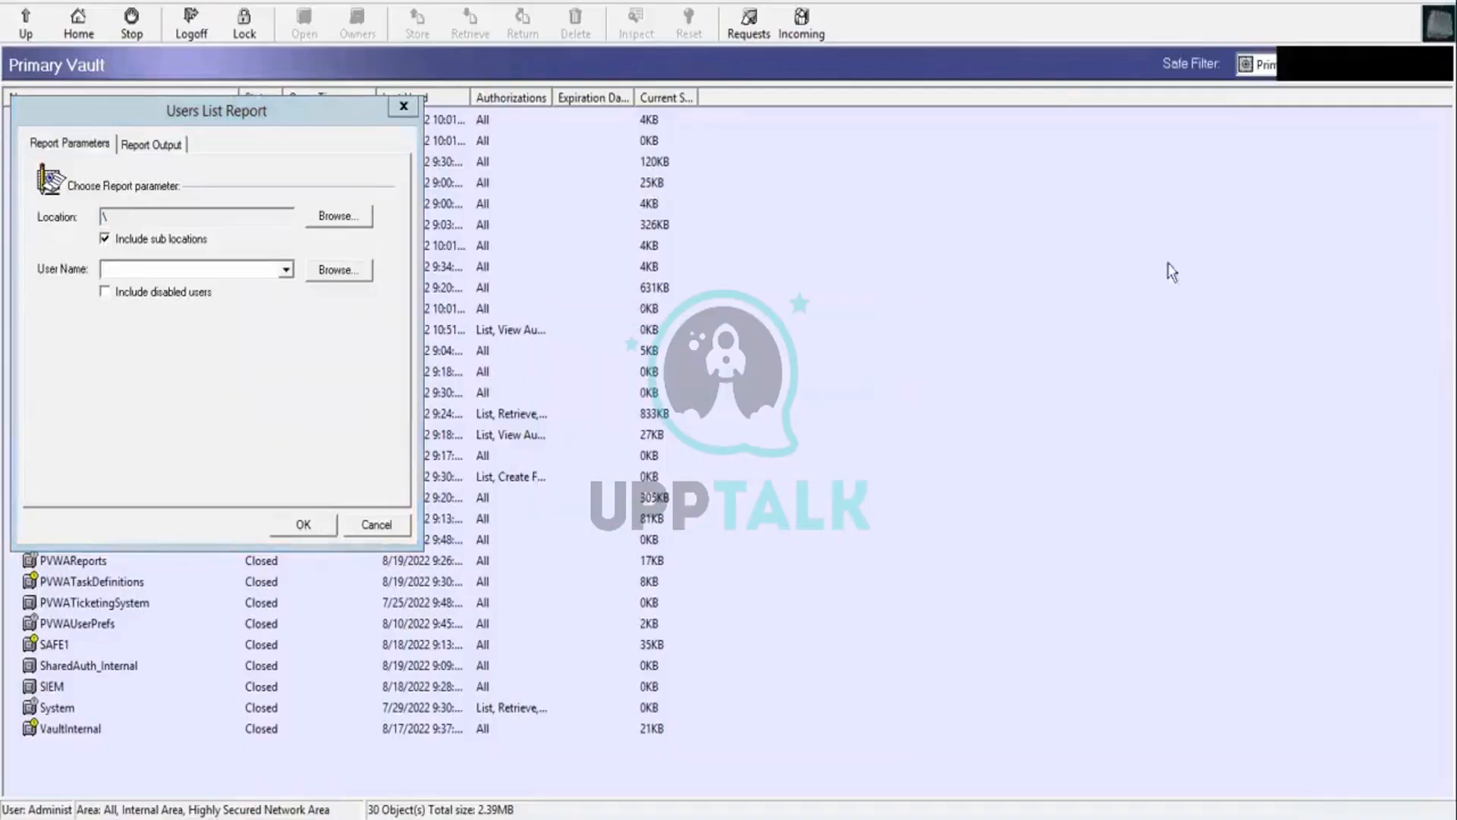
click(377, 524)
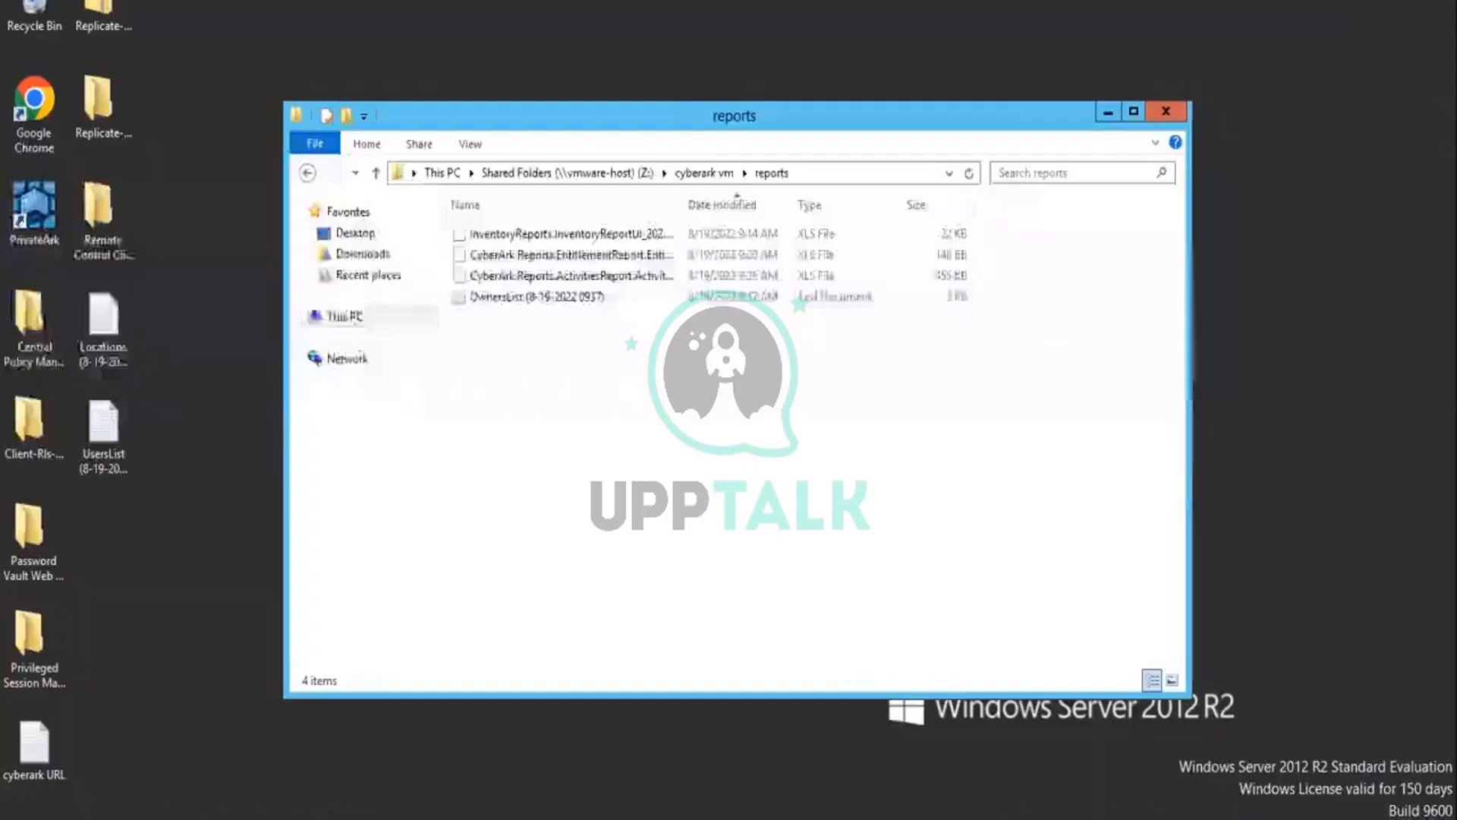
Step: Copy the UsersList text file from the virtual machine's desktop into the shared reports folder
right_click(108, 439)
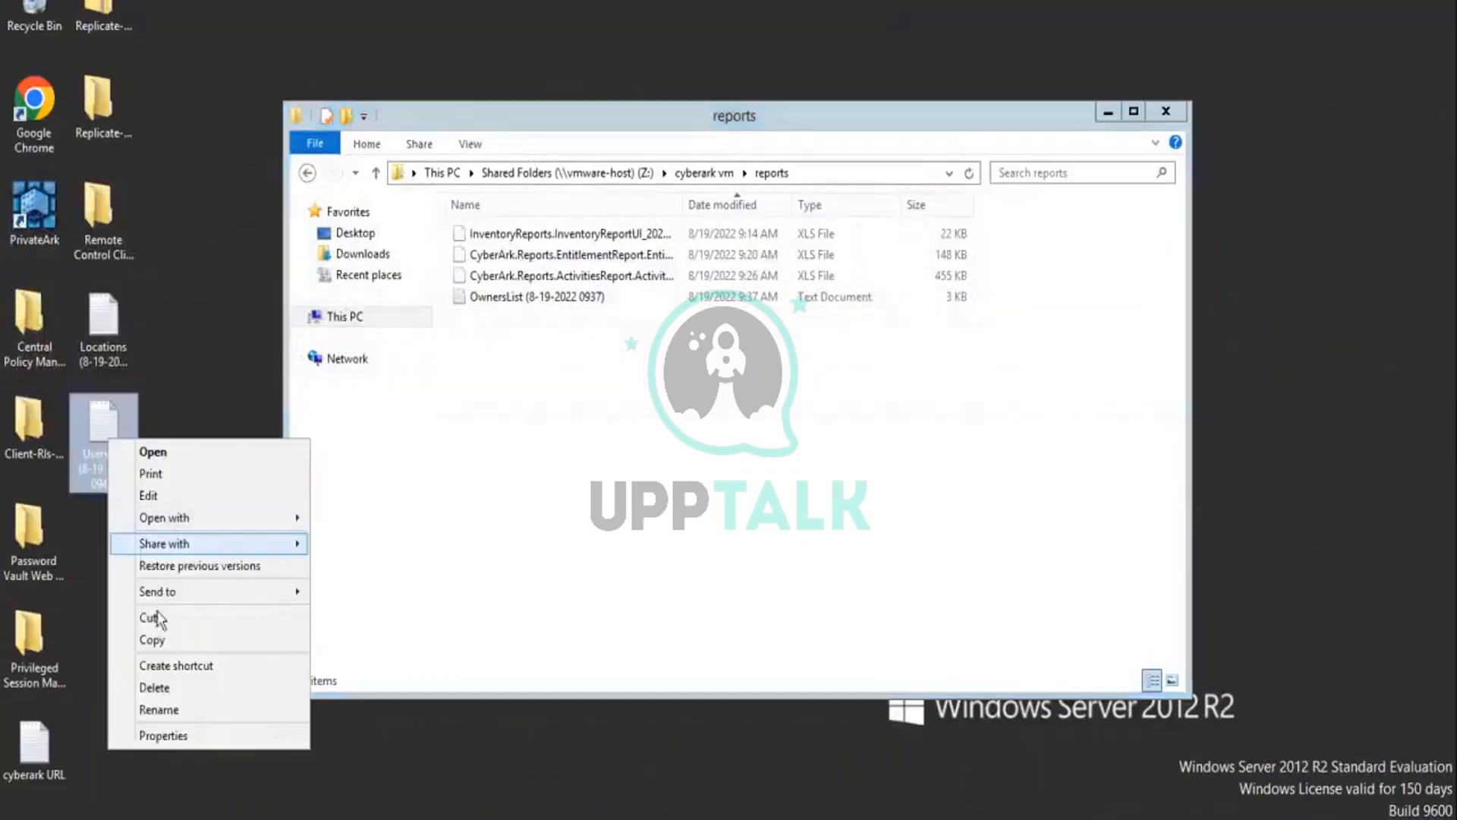
click(157, 640)
click(501, 402)
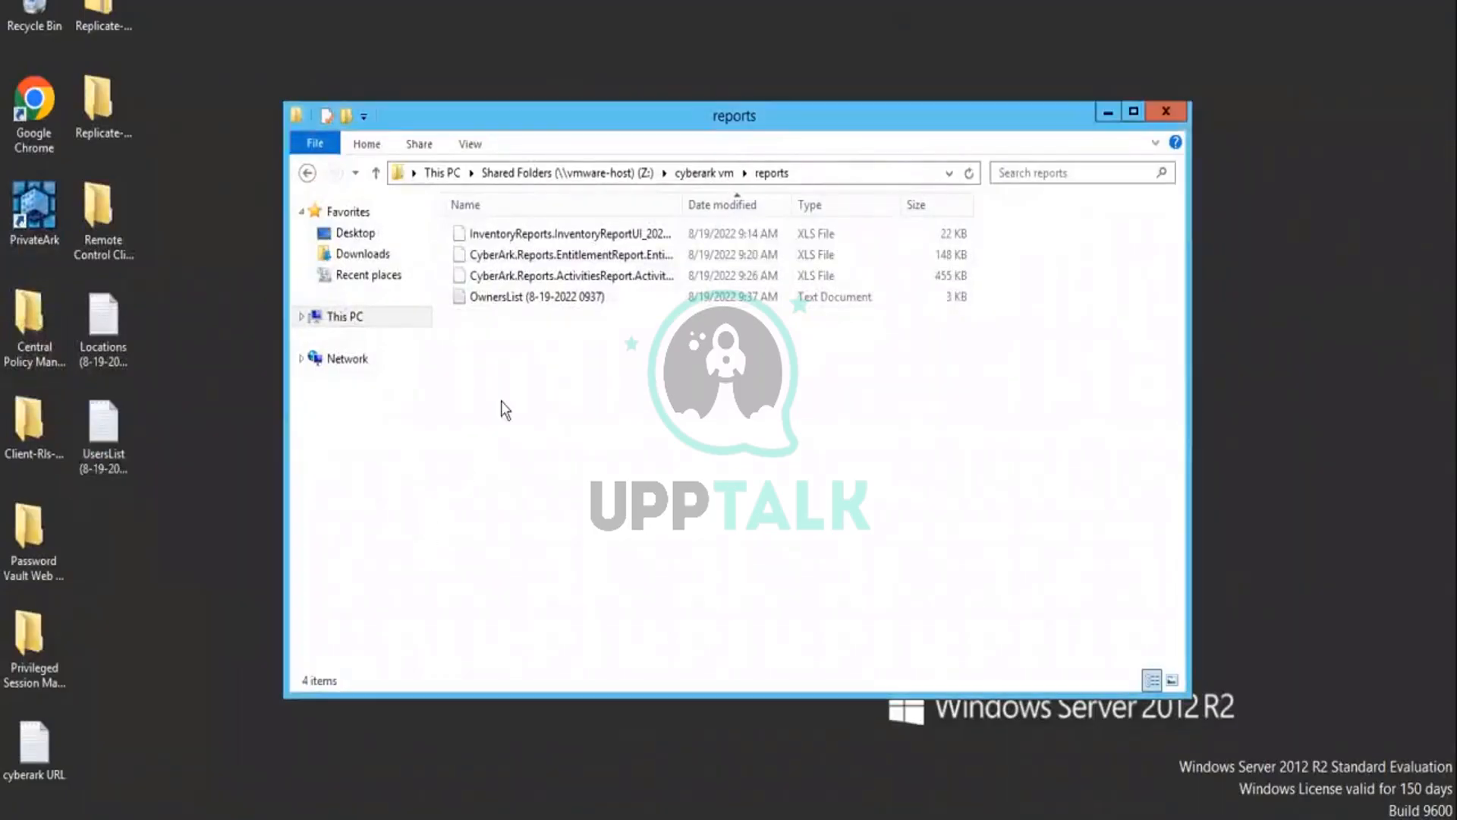
right_click(501, 403)
click(546, 532)
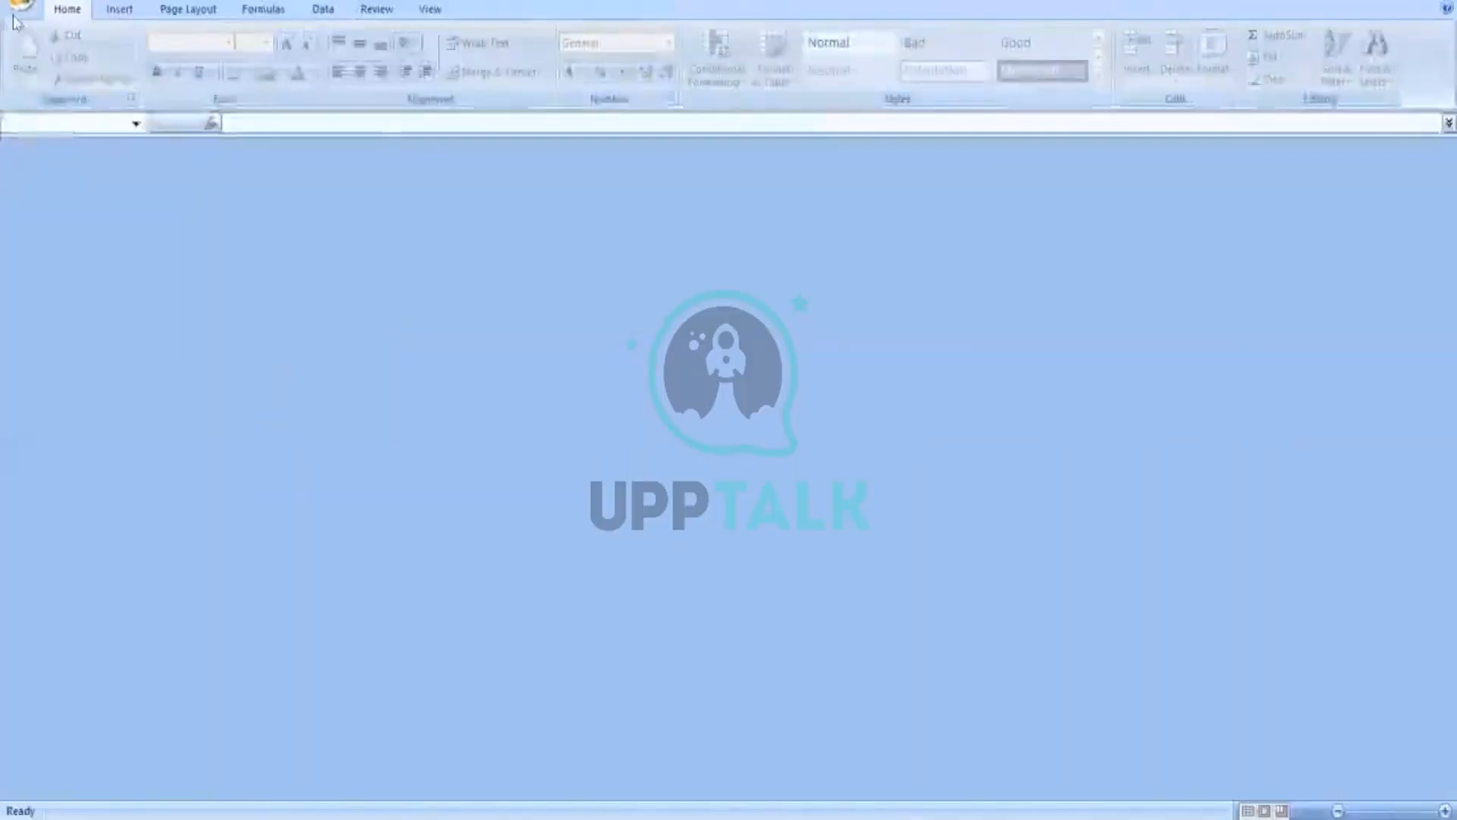
click(17, 19)
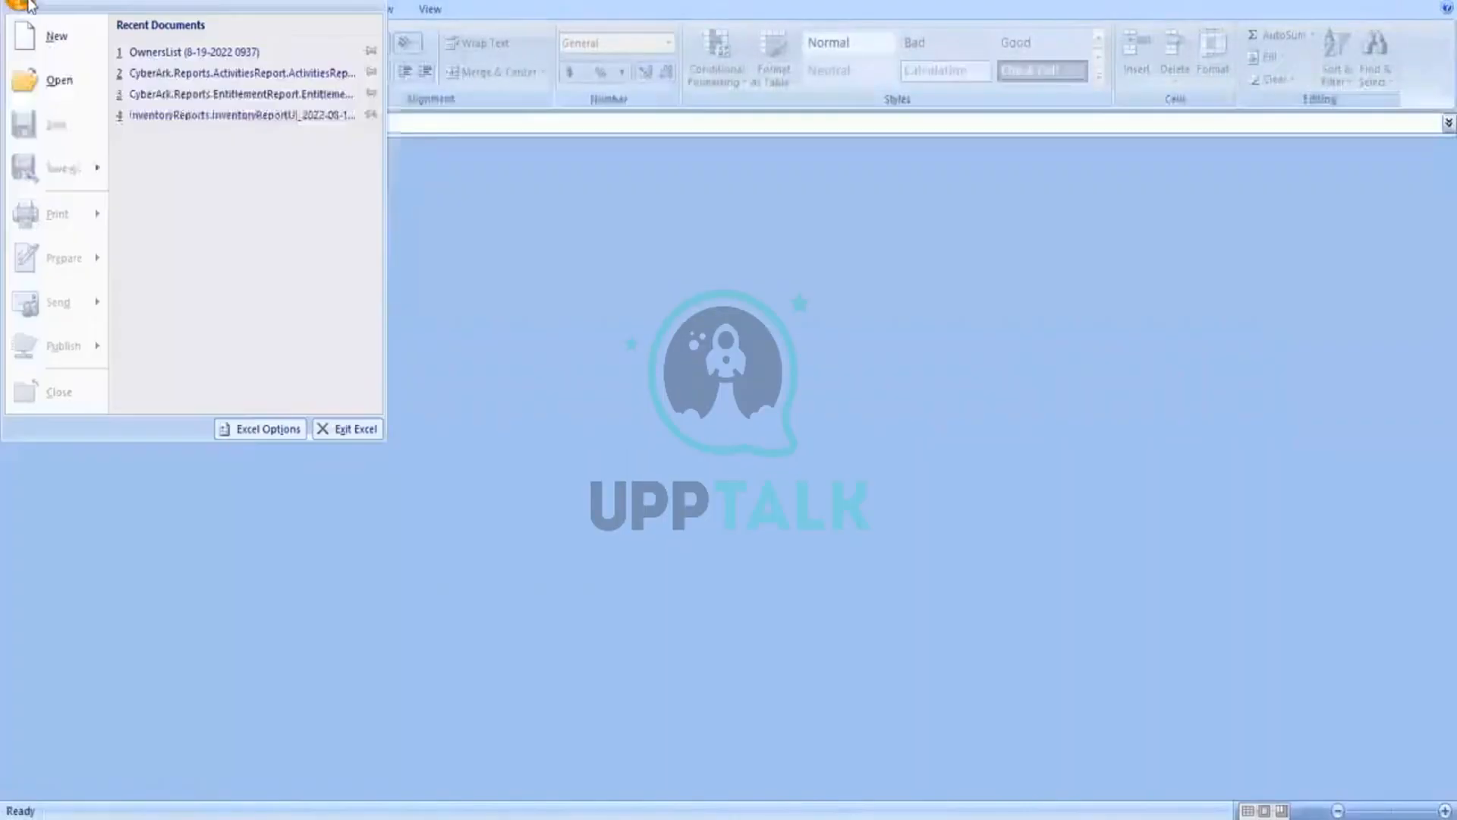
click(64, 88)
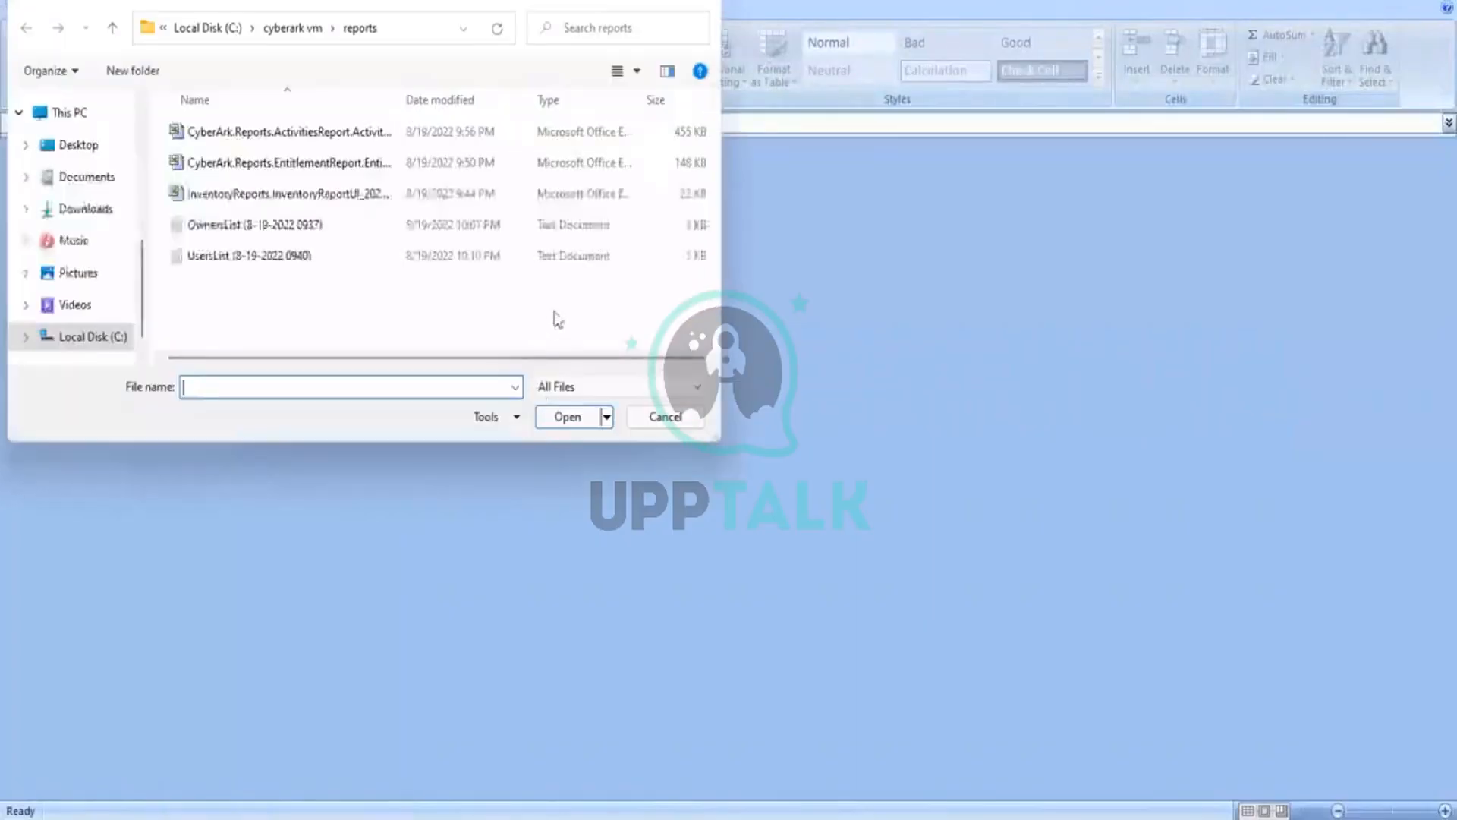
click(228, 258)
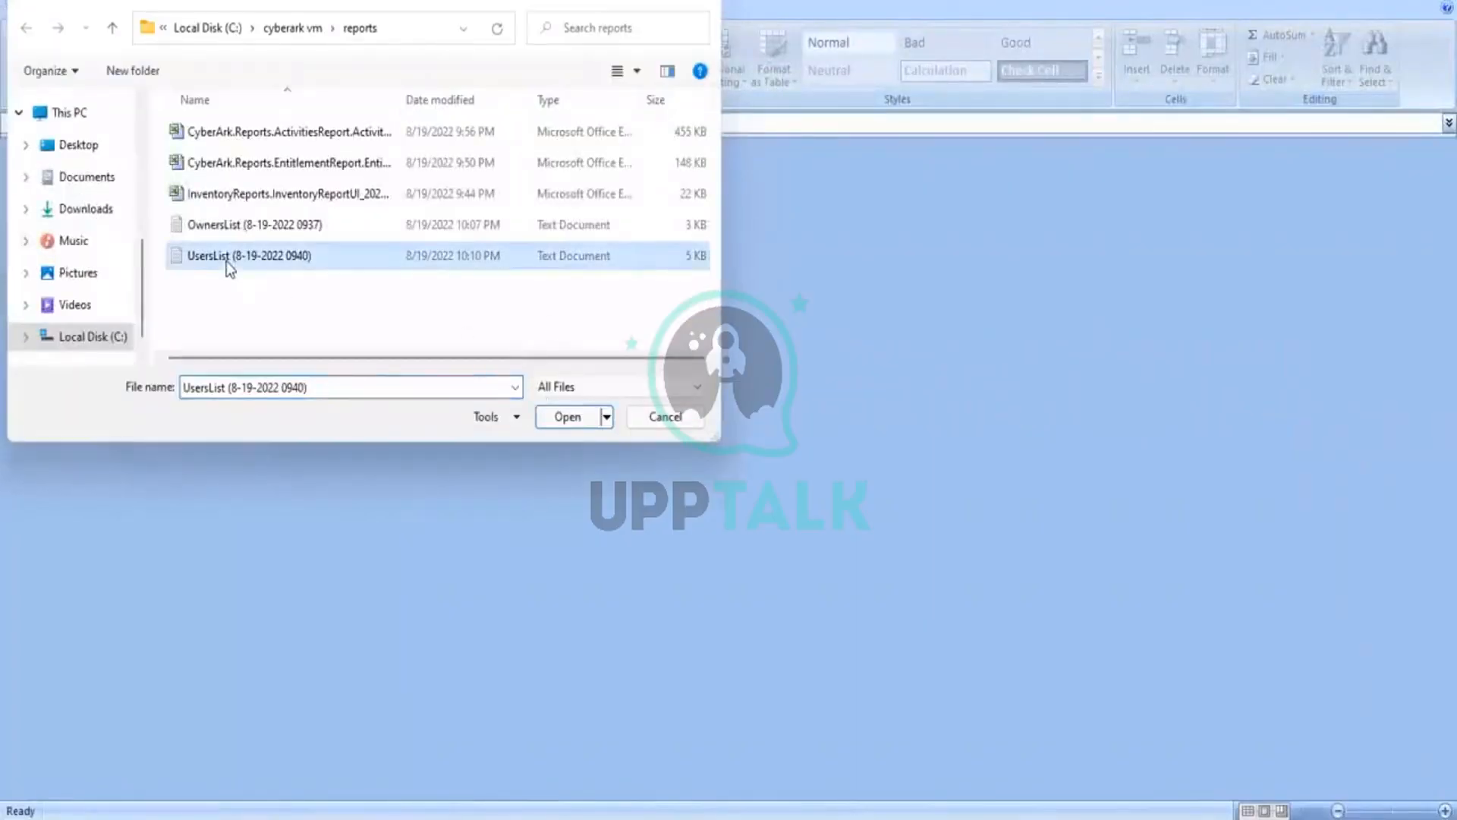
click(578, 425)
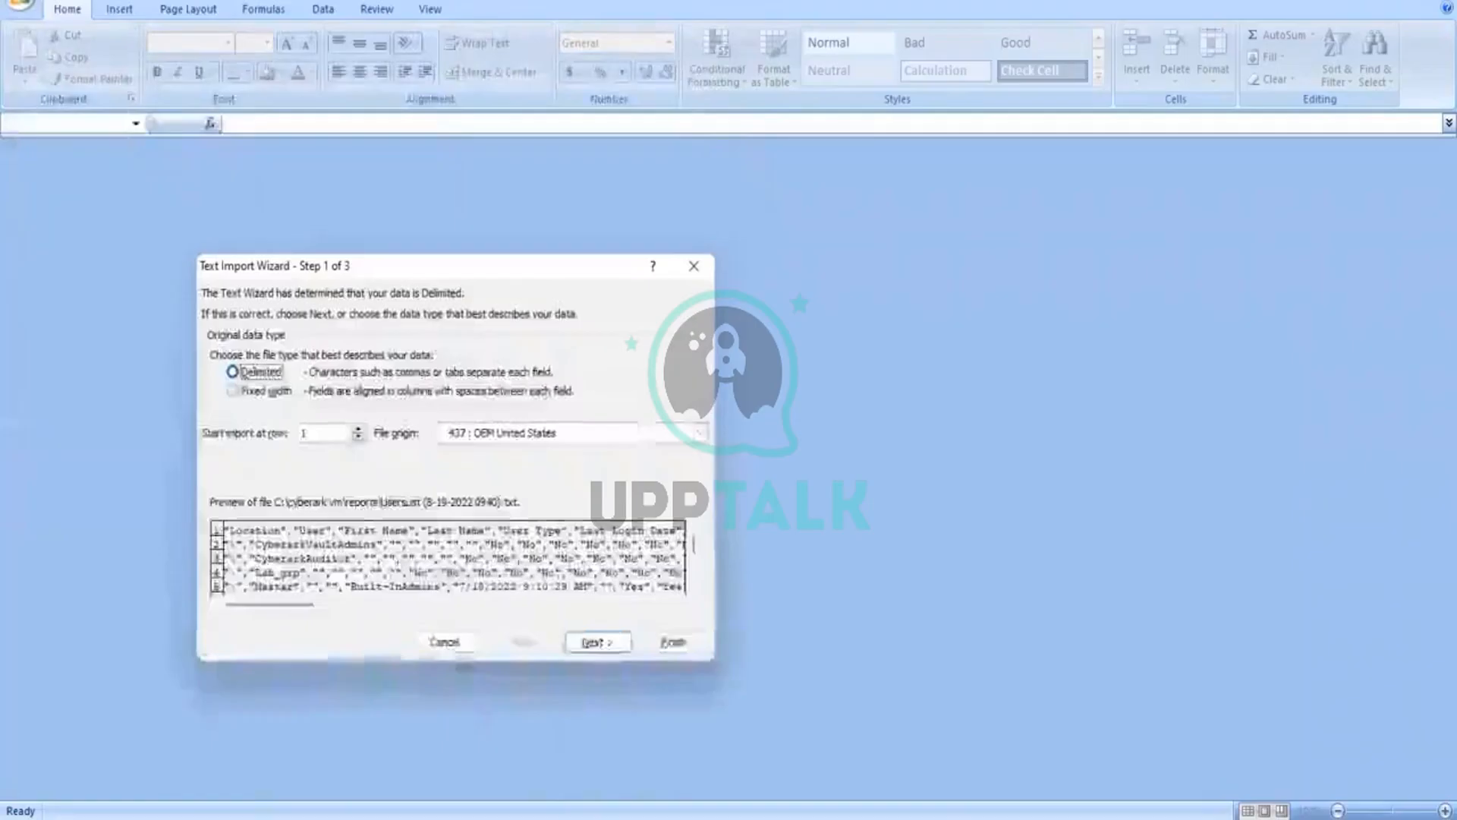
Step: Import the UsersList text as delimited data, with Comma instead of Tab as the delimiter
click(596, 641)
click(220, 351)
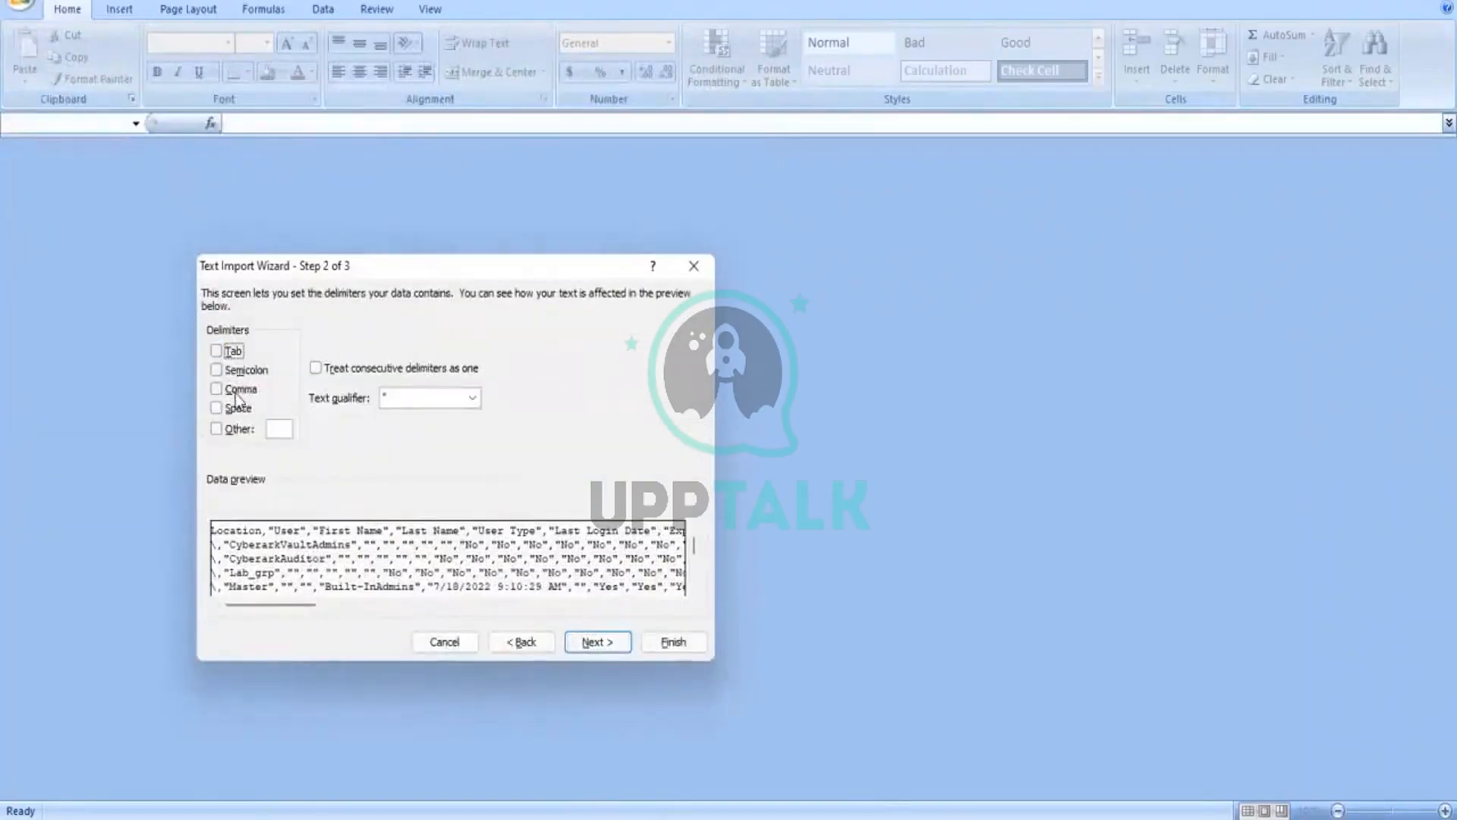
click(238, 391)
click(596, 641)
click(671, 642)
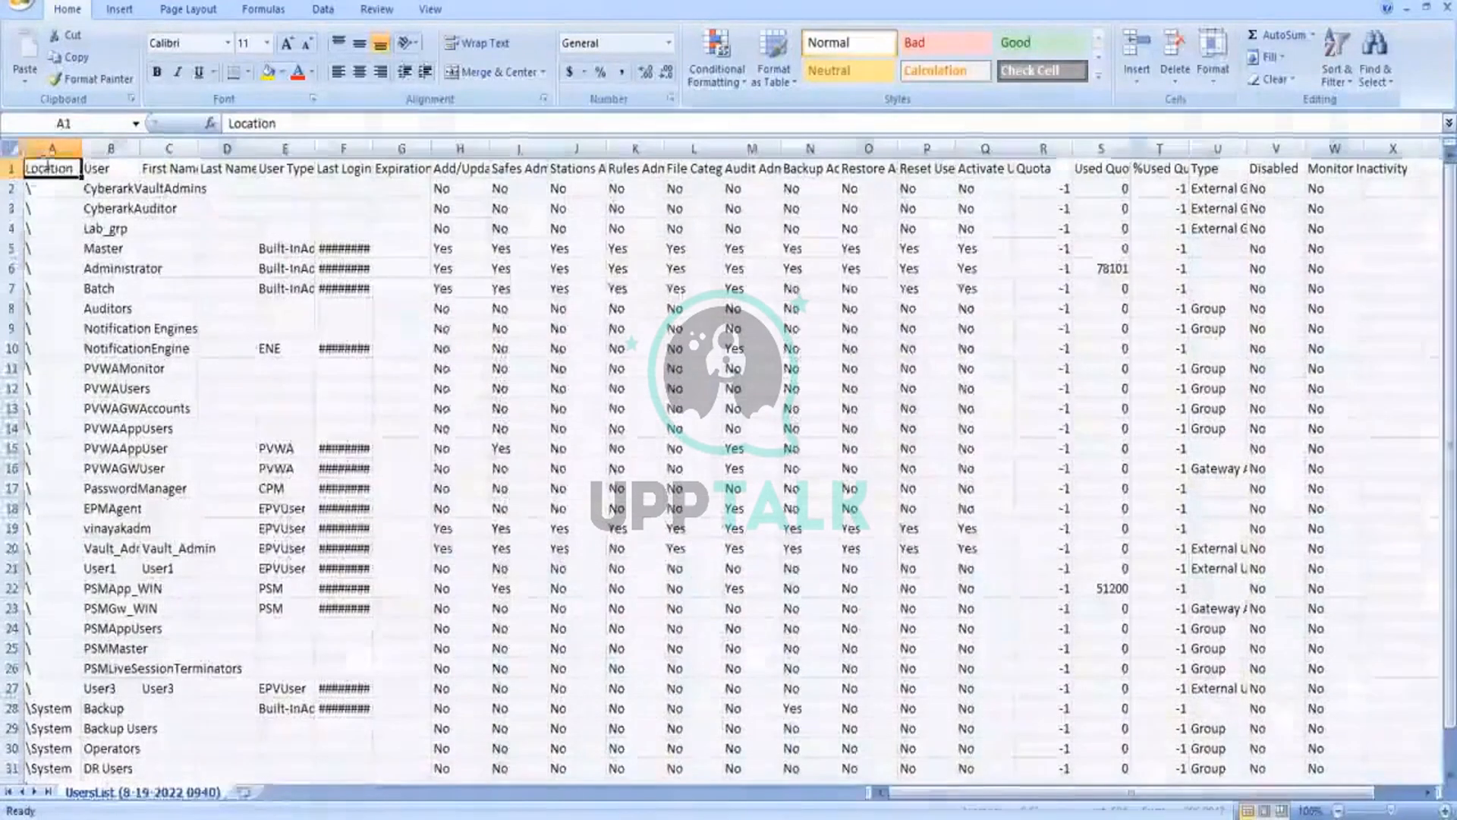
Step: Autofit the width of all columns in the UsersList worksheet and deselect the cells
key(ctrl+a)
double_click(81, 147)
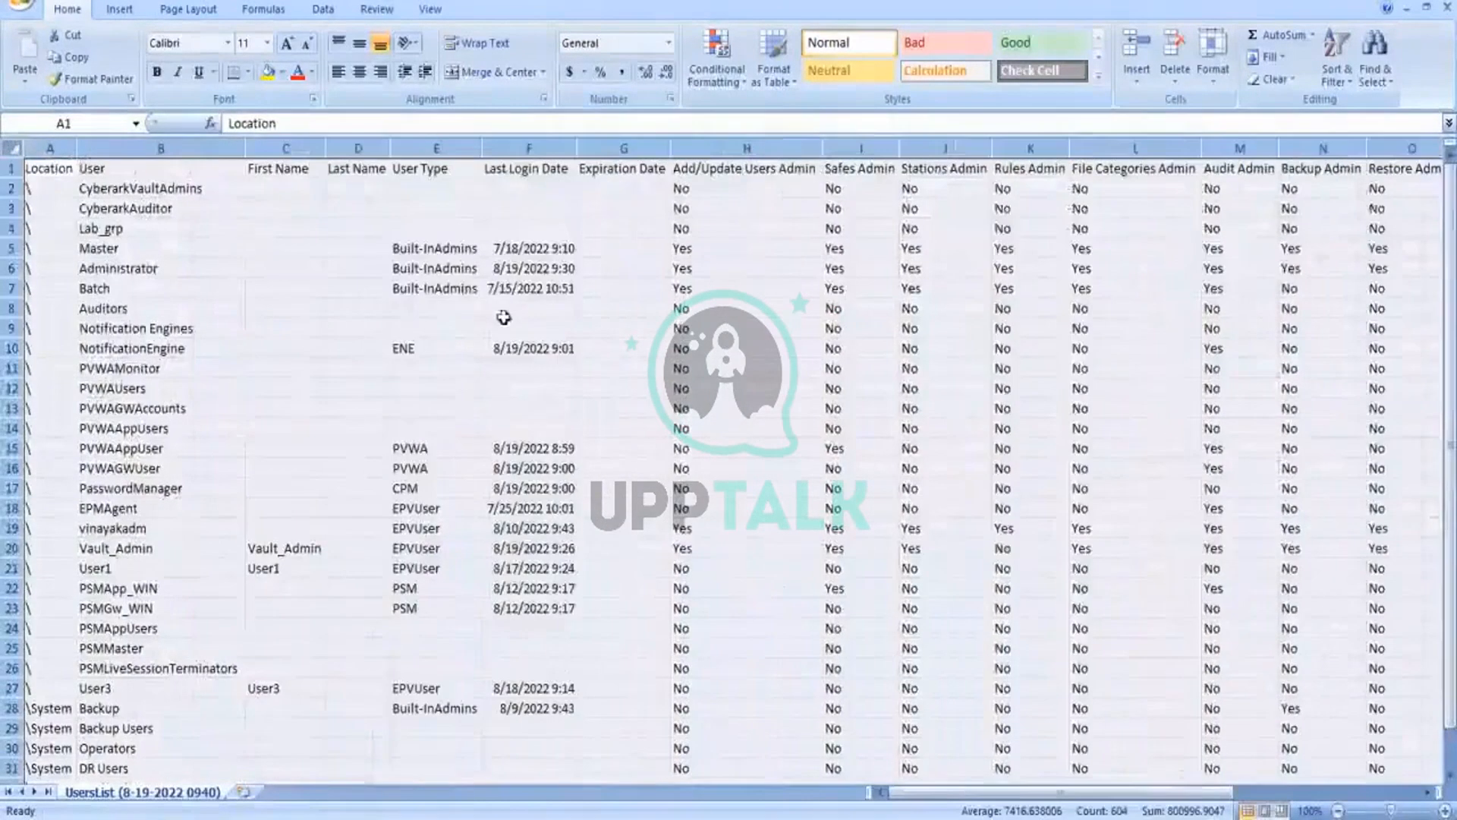
click(351, 308)
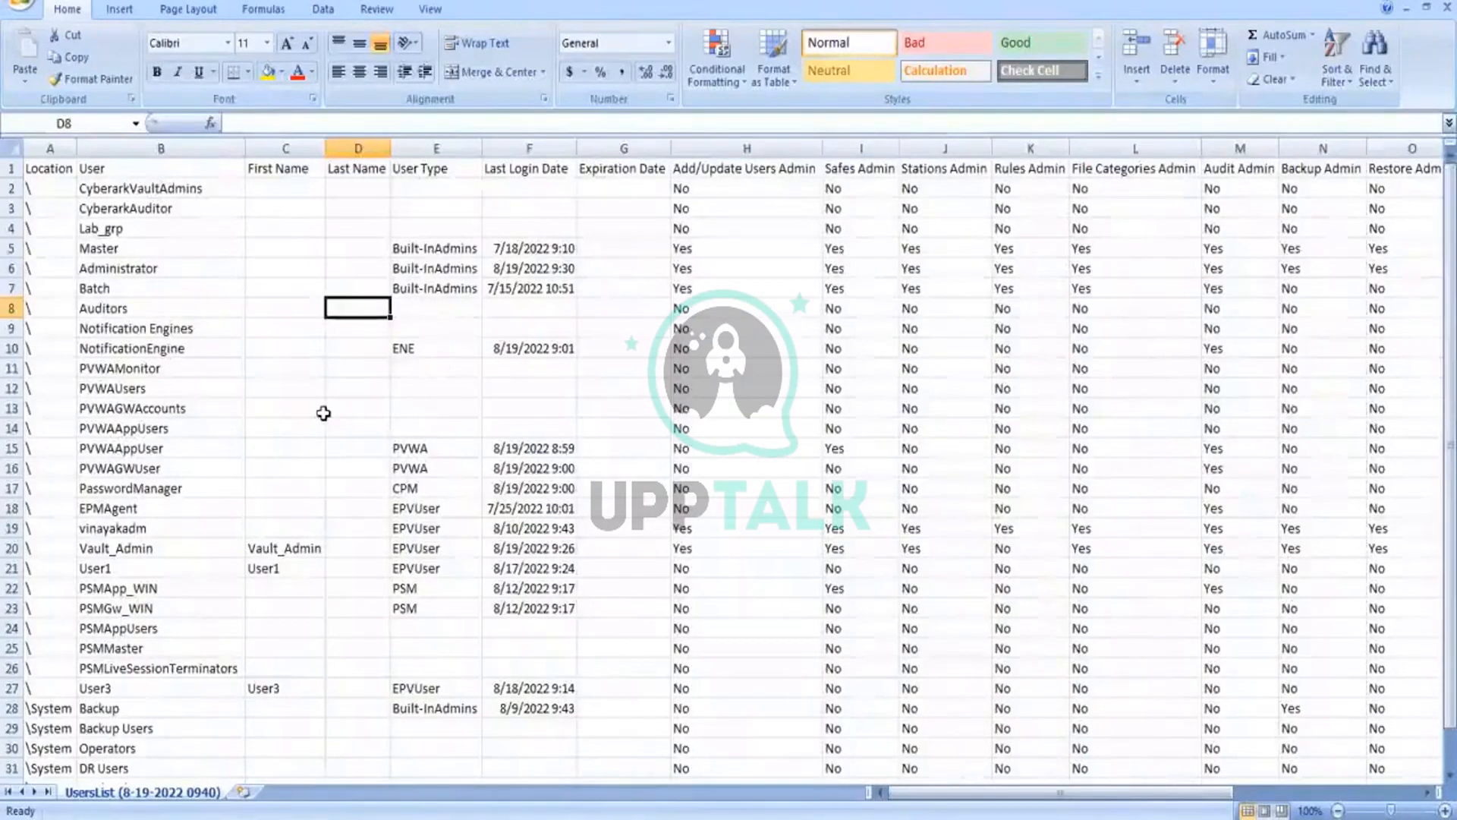
Step: Add filters to the header row and filter Last Login Date to July 2022, excluding August and blanks
click(492, 168)
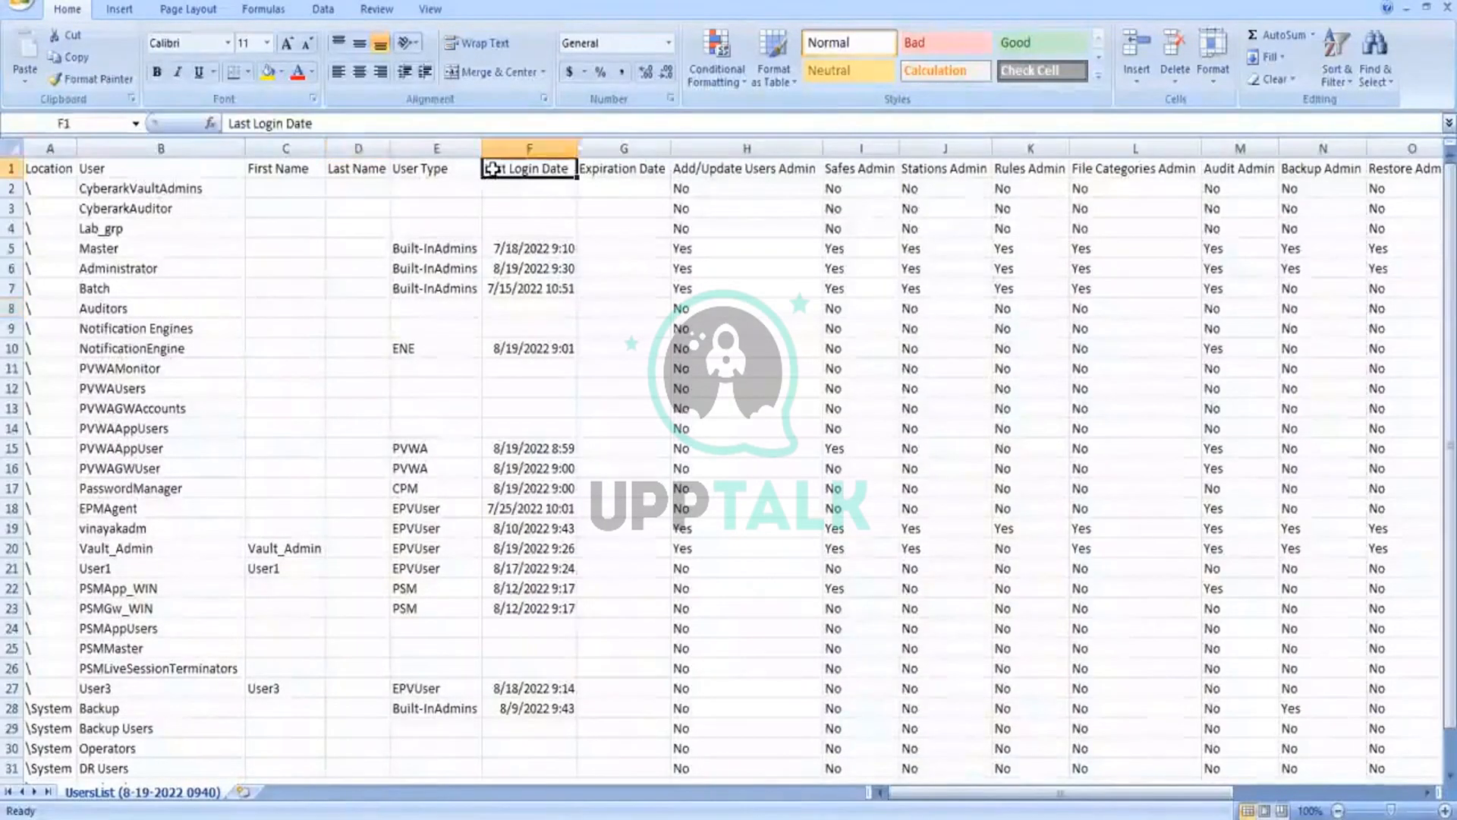
key(ctrl+shift+l)
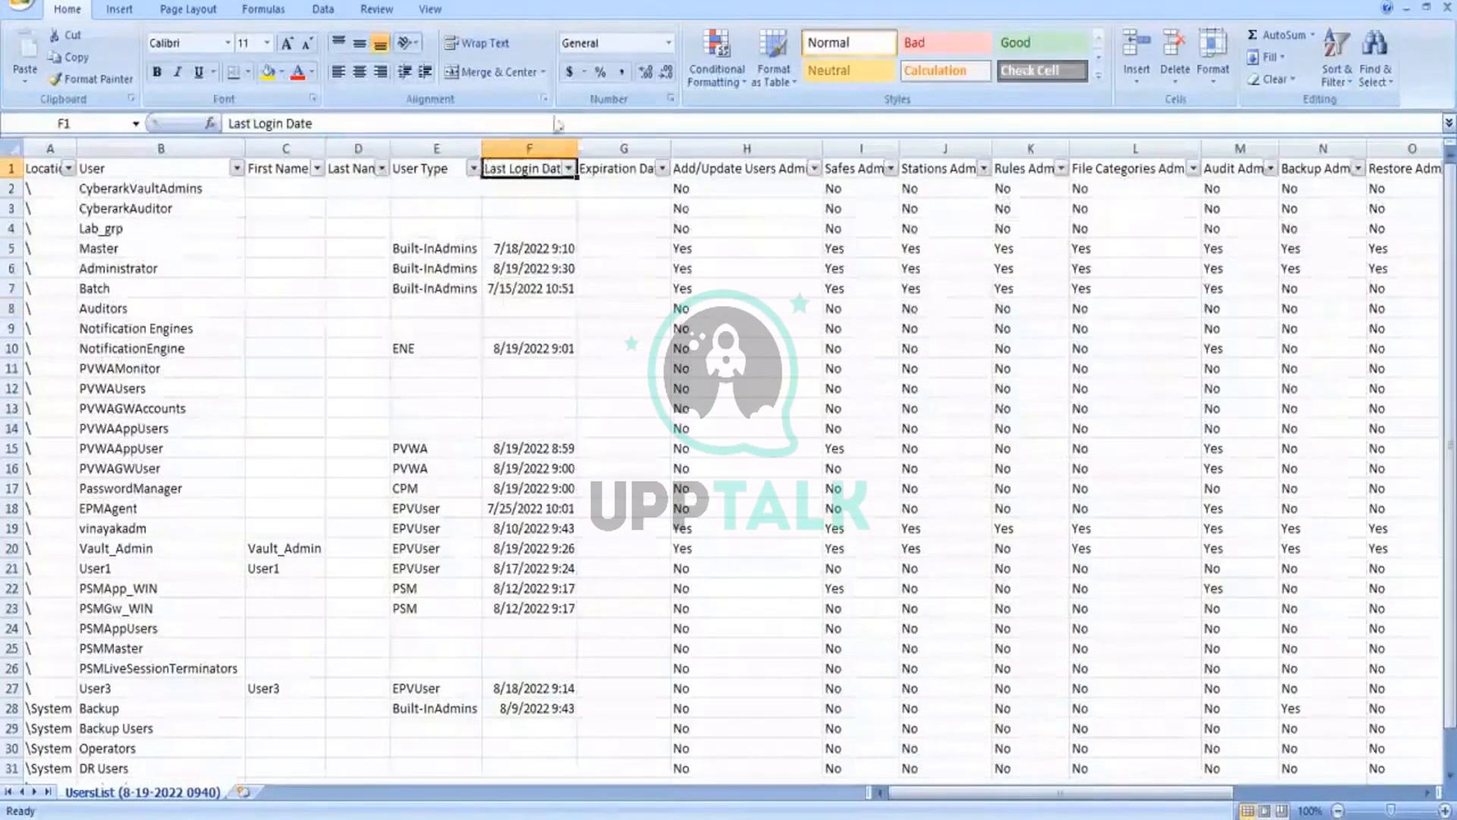
click(568, 168)
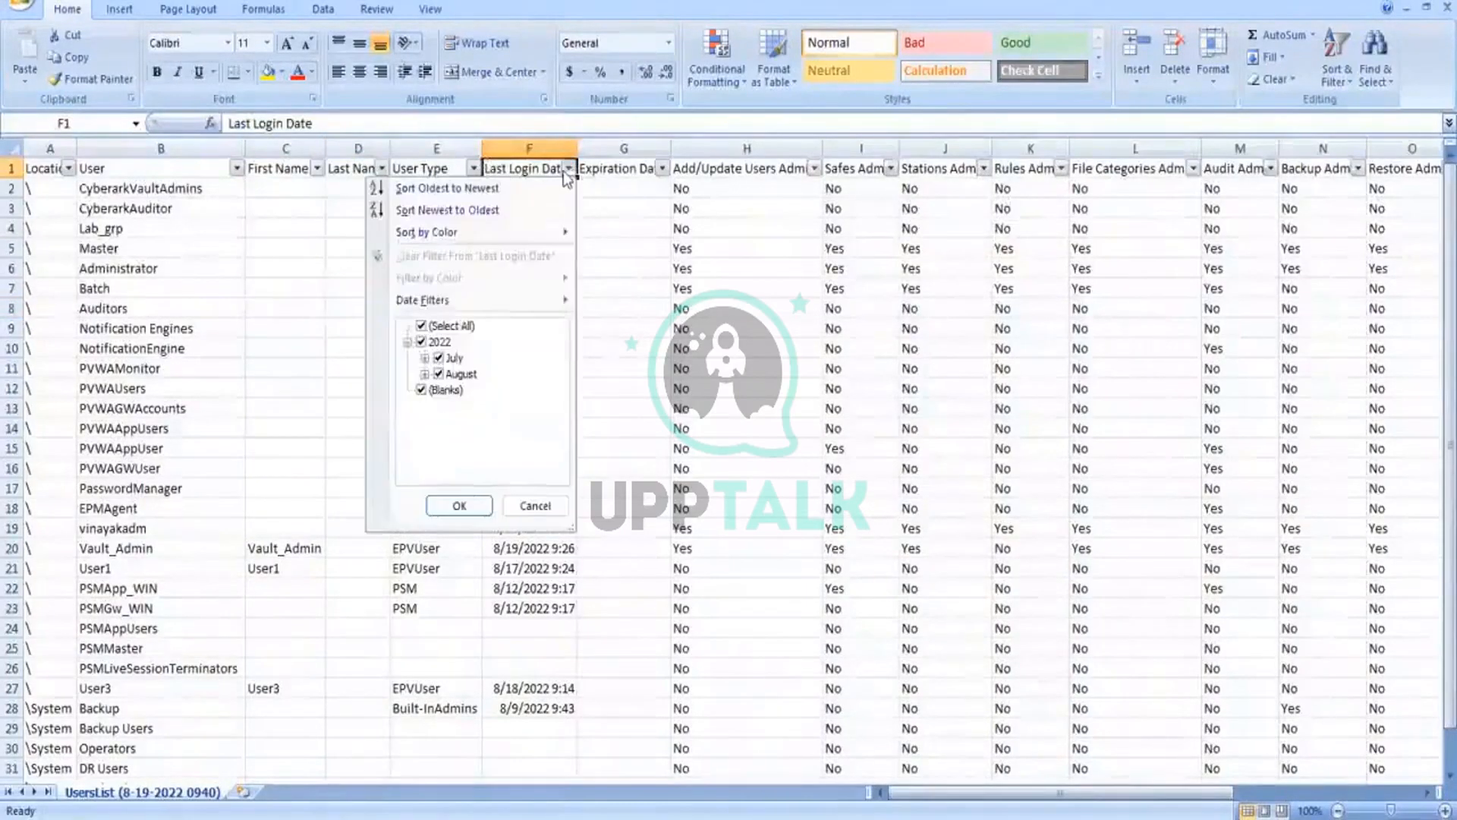
click(439, 374)
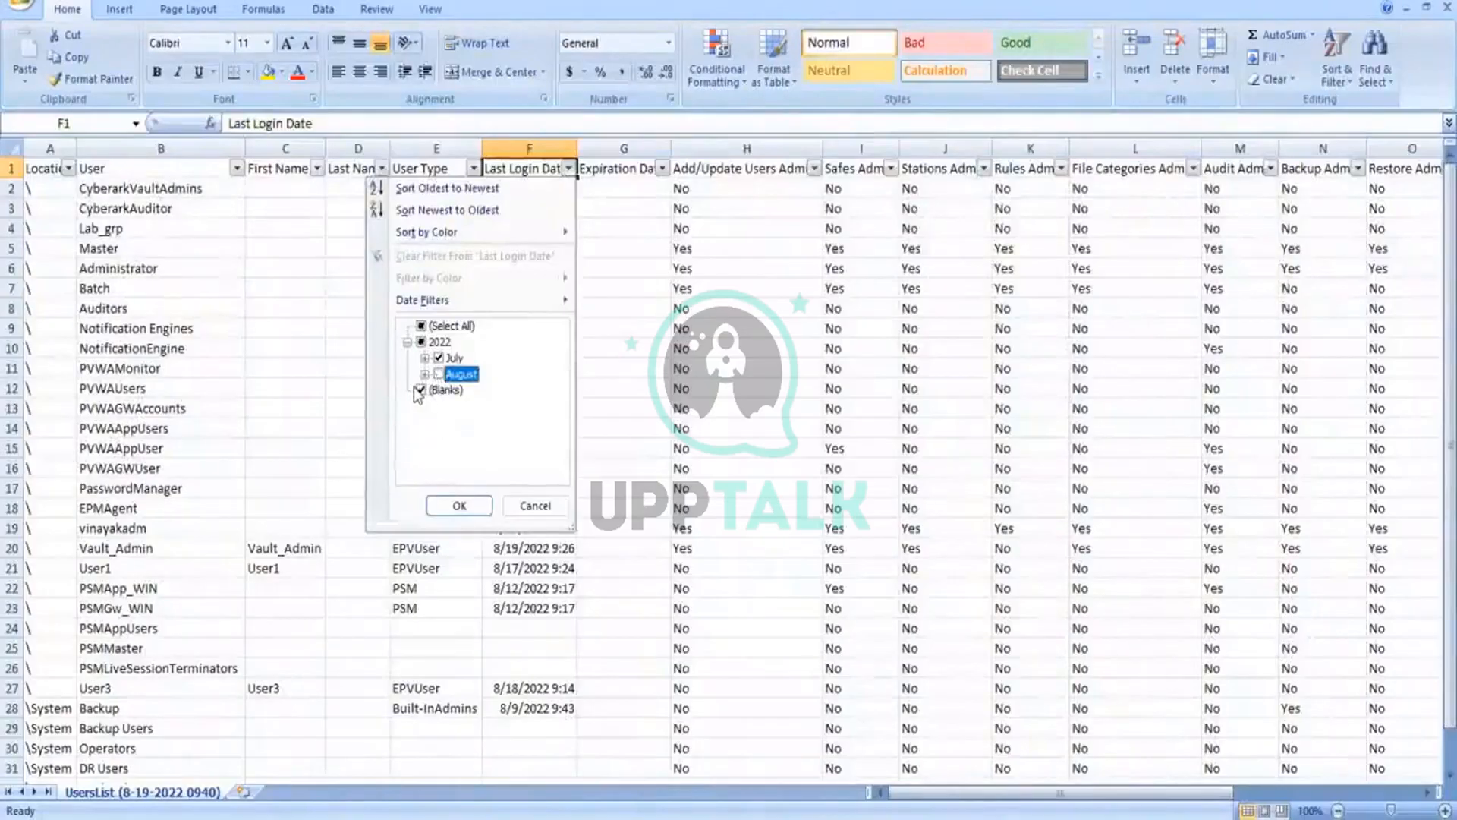
click(420, 390)
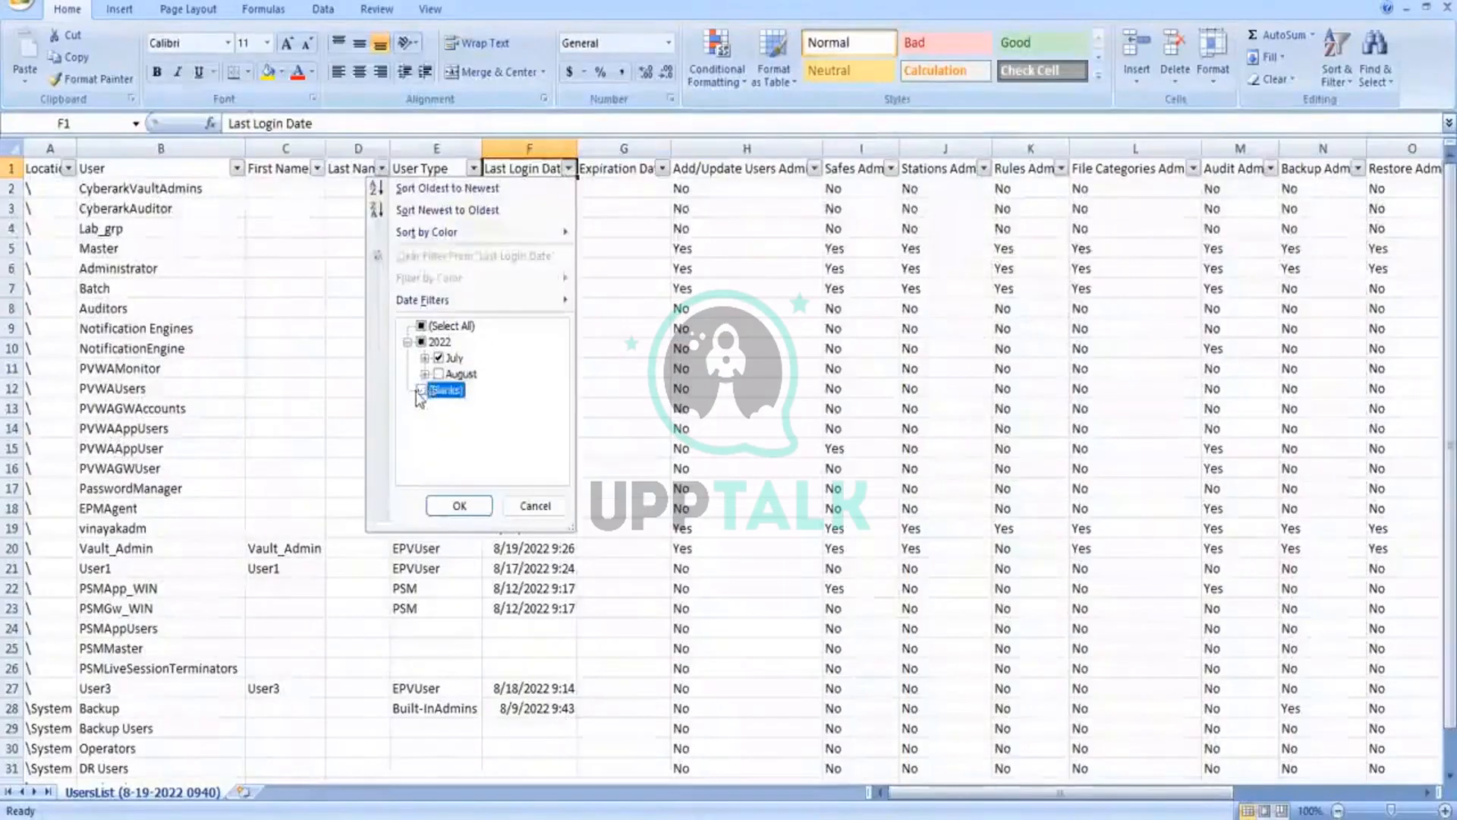
click(459, 506)
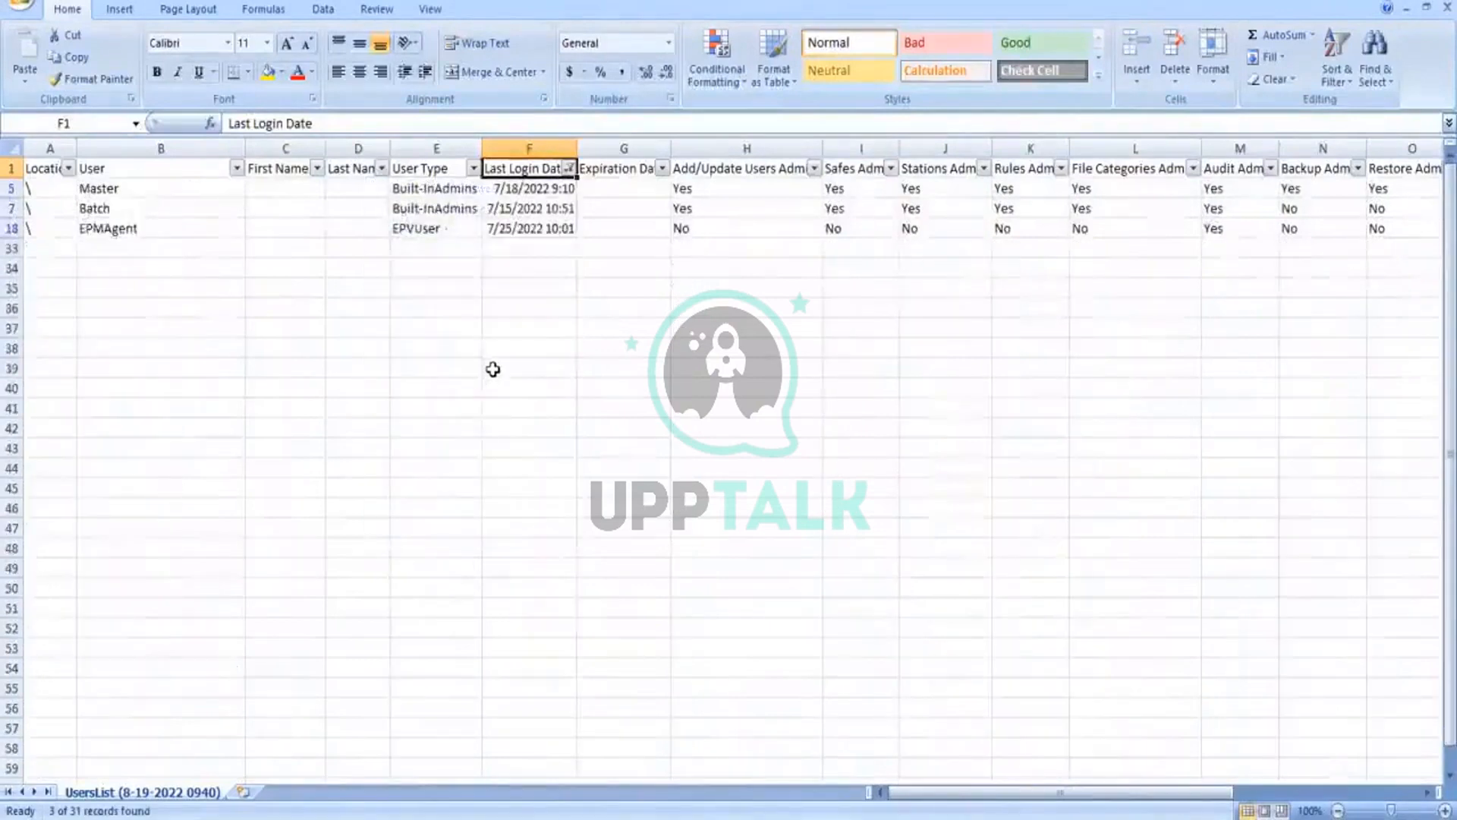
click(510, 363)
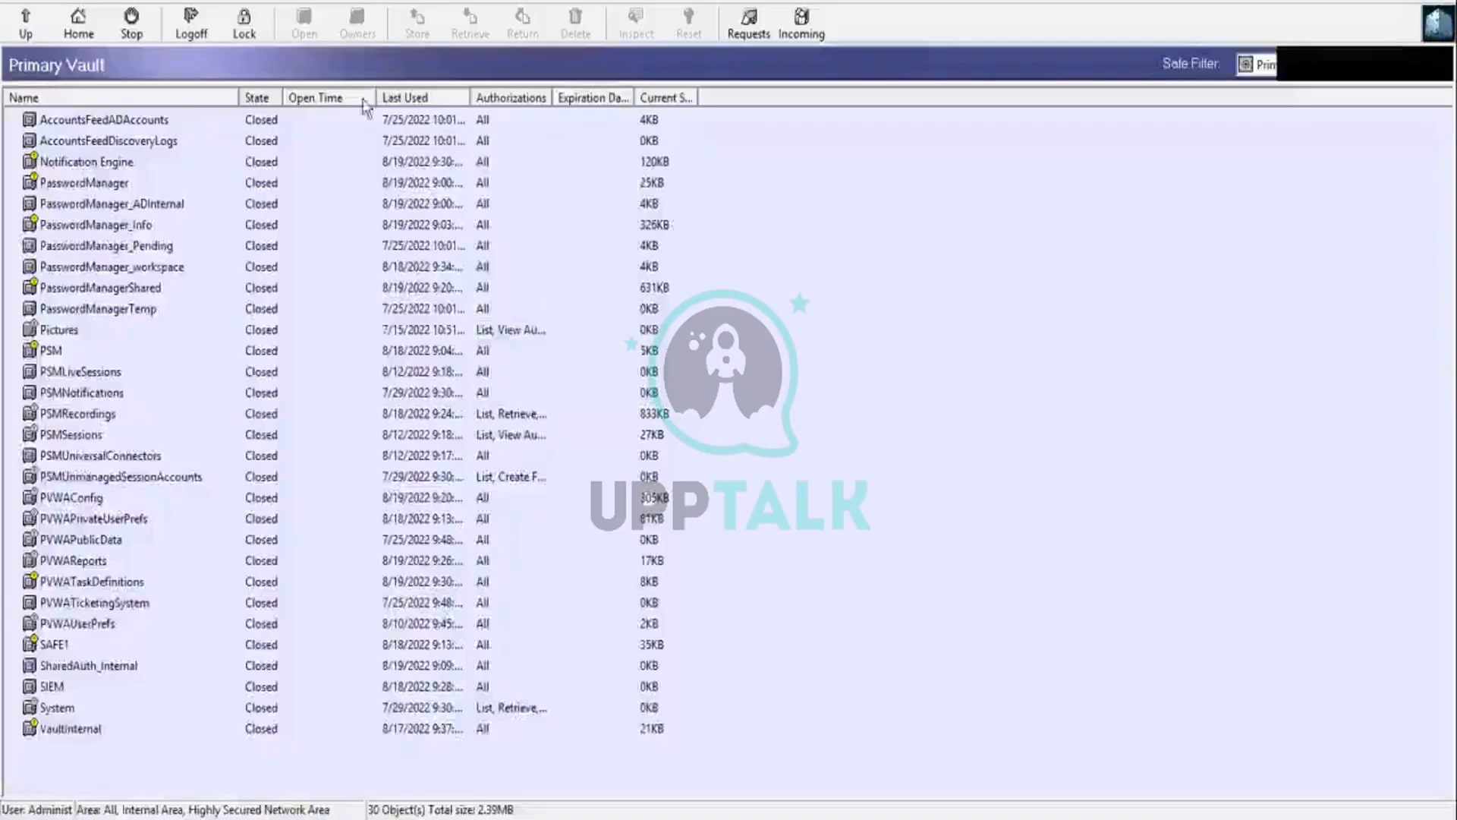
Step: In the PrivateArk client, delete the external user User3 from the Primary Vault's users and groups and close the dialog
click(258, 8)
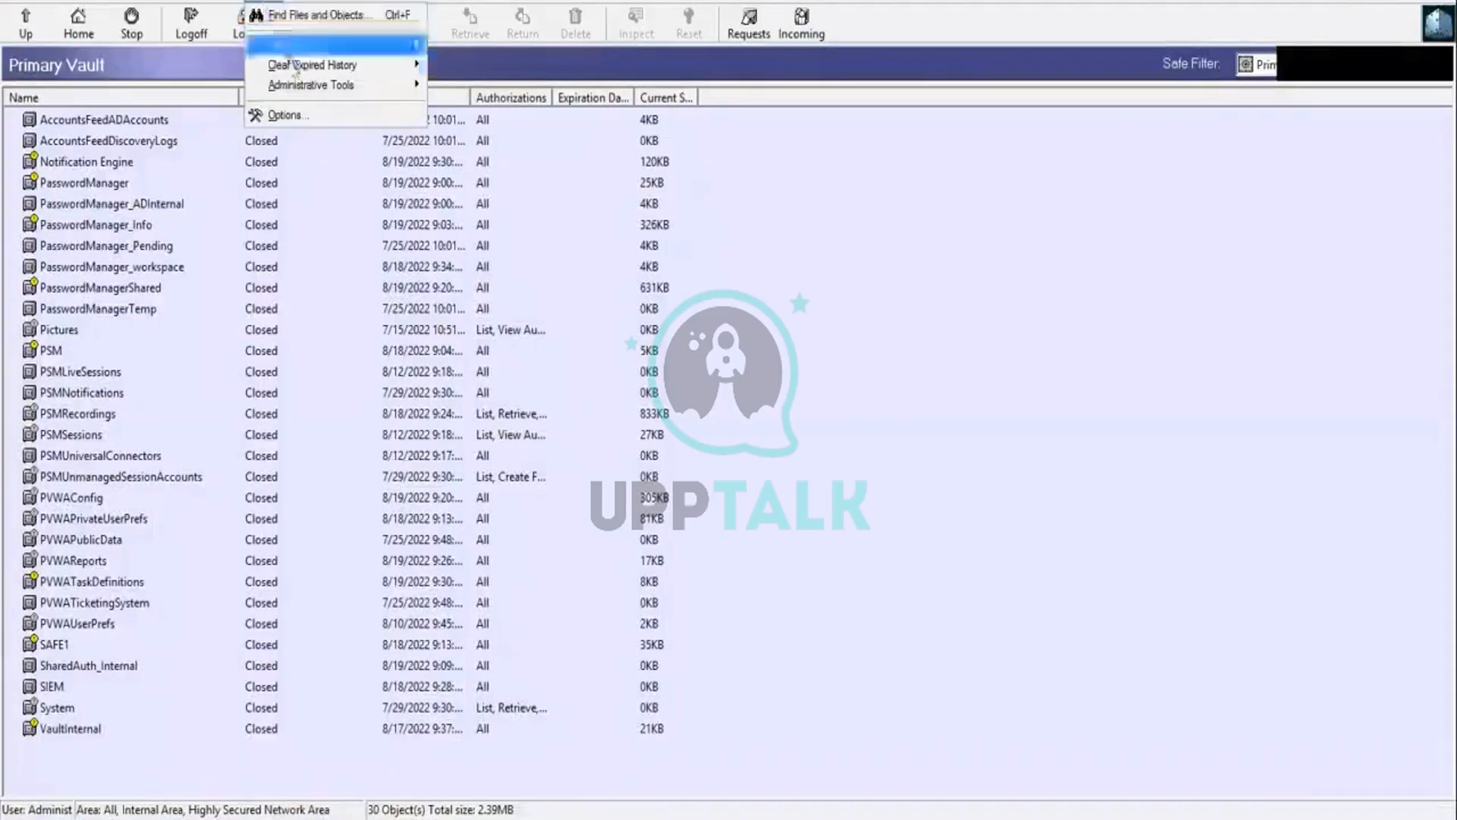
mouse_move(311, 85)
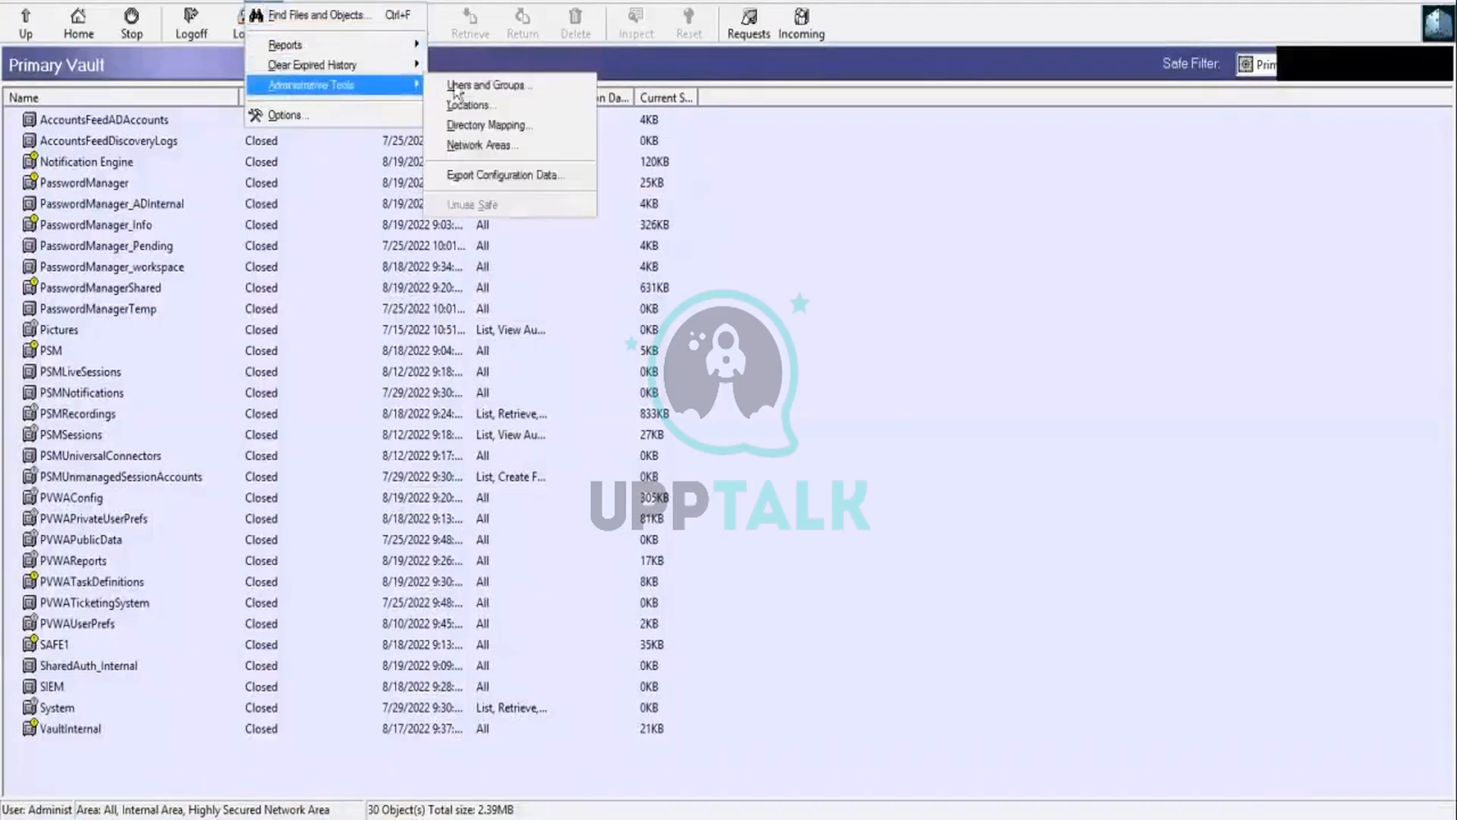
click(472, 86)
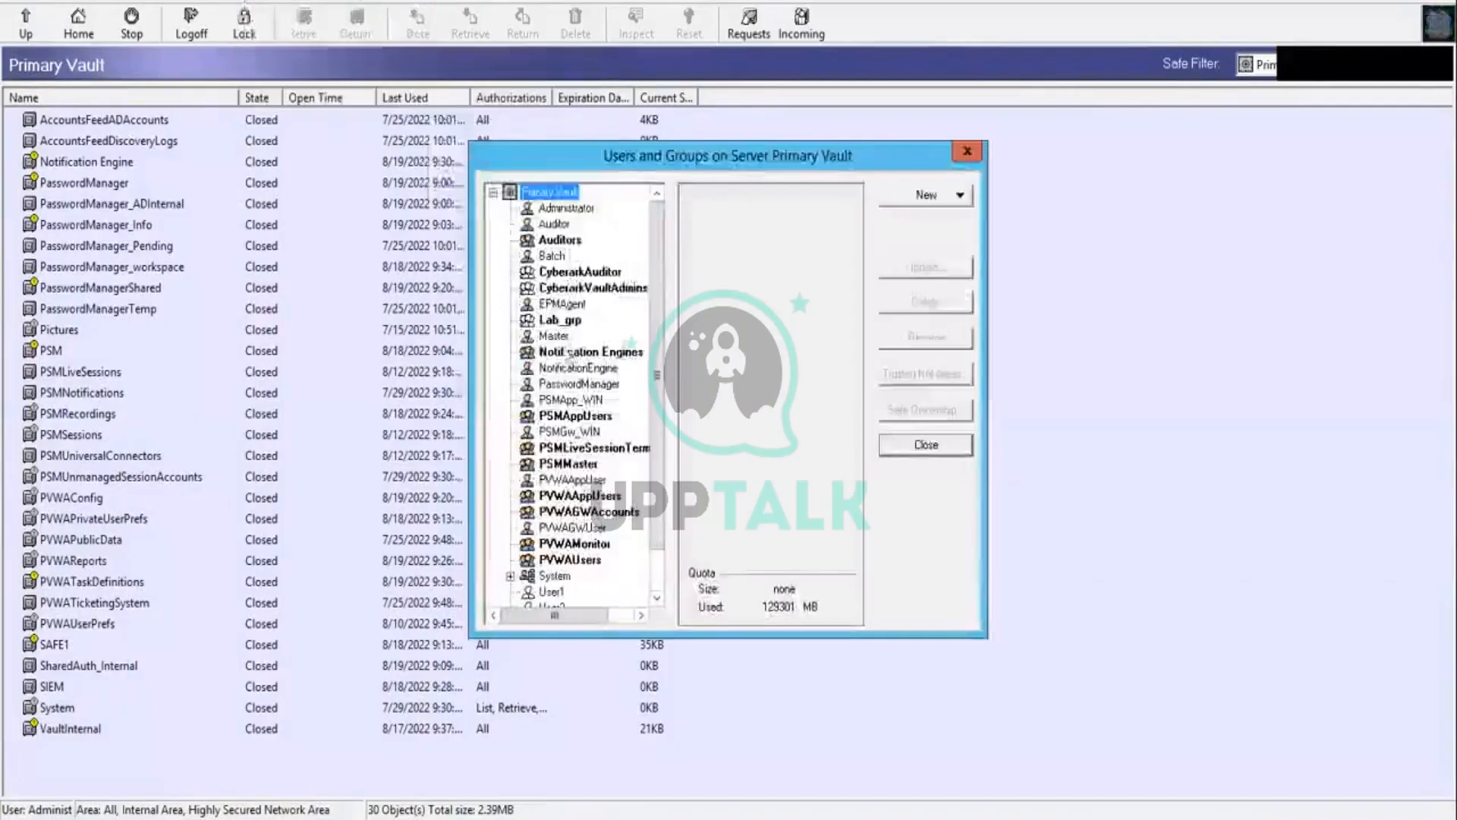
scroll(624, 519, down, 1)
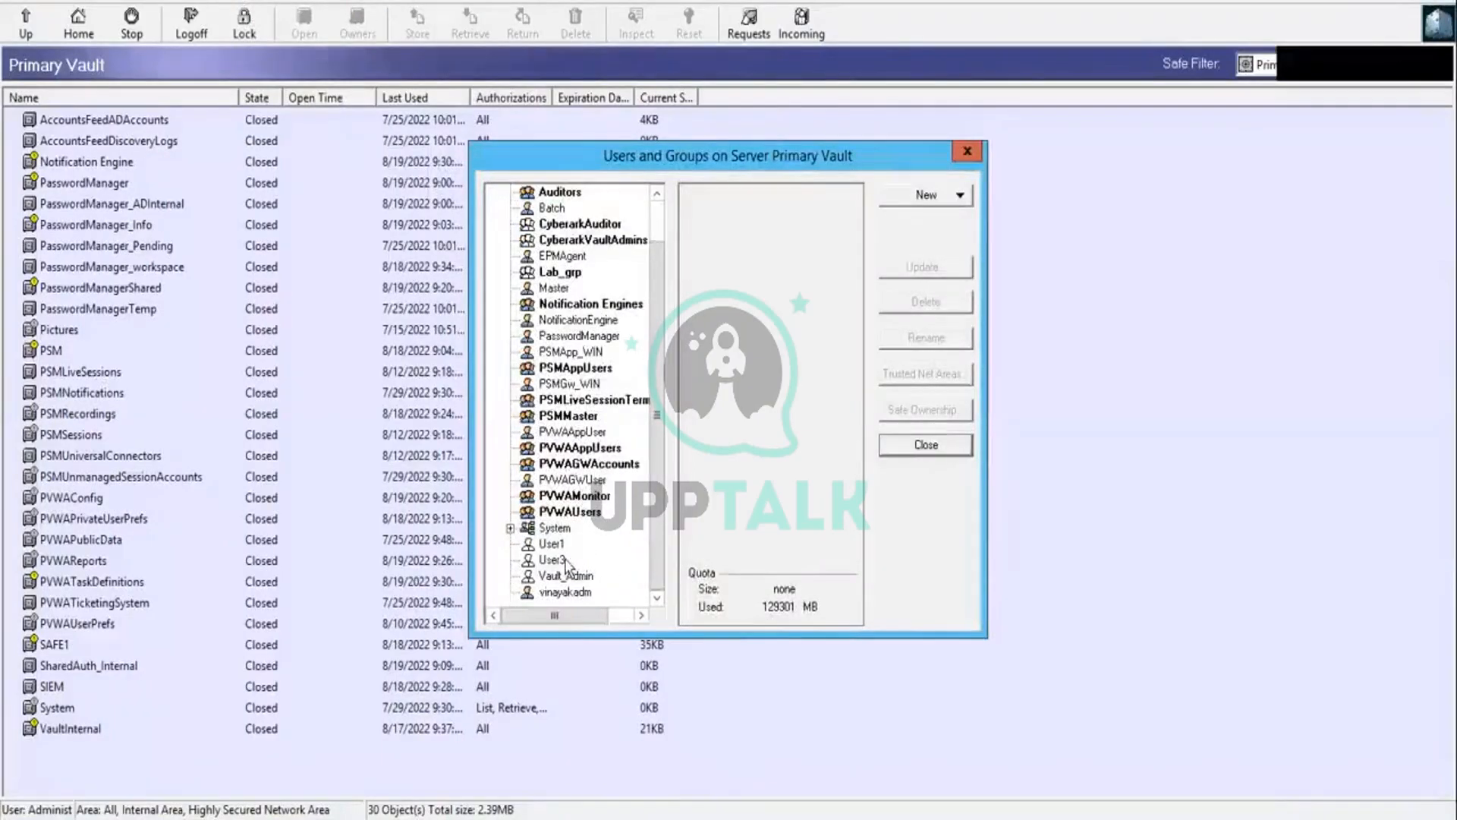
click(551, 560)
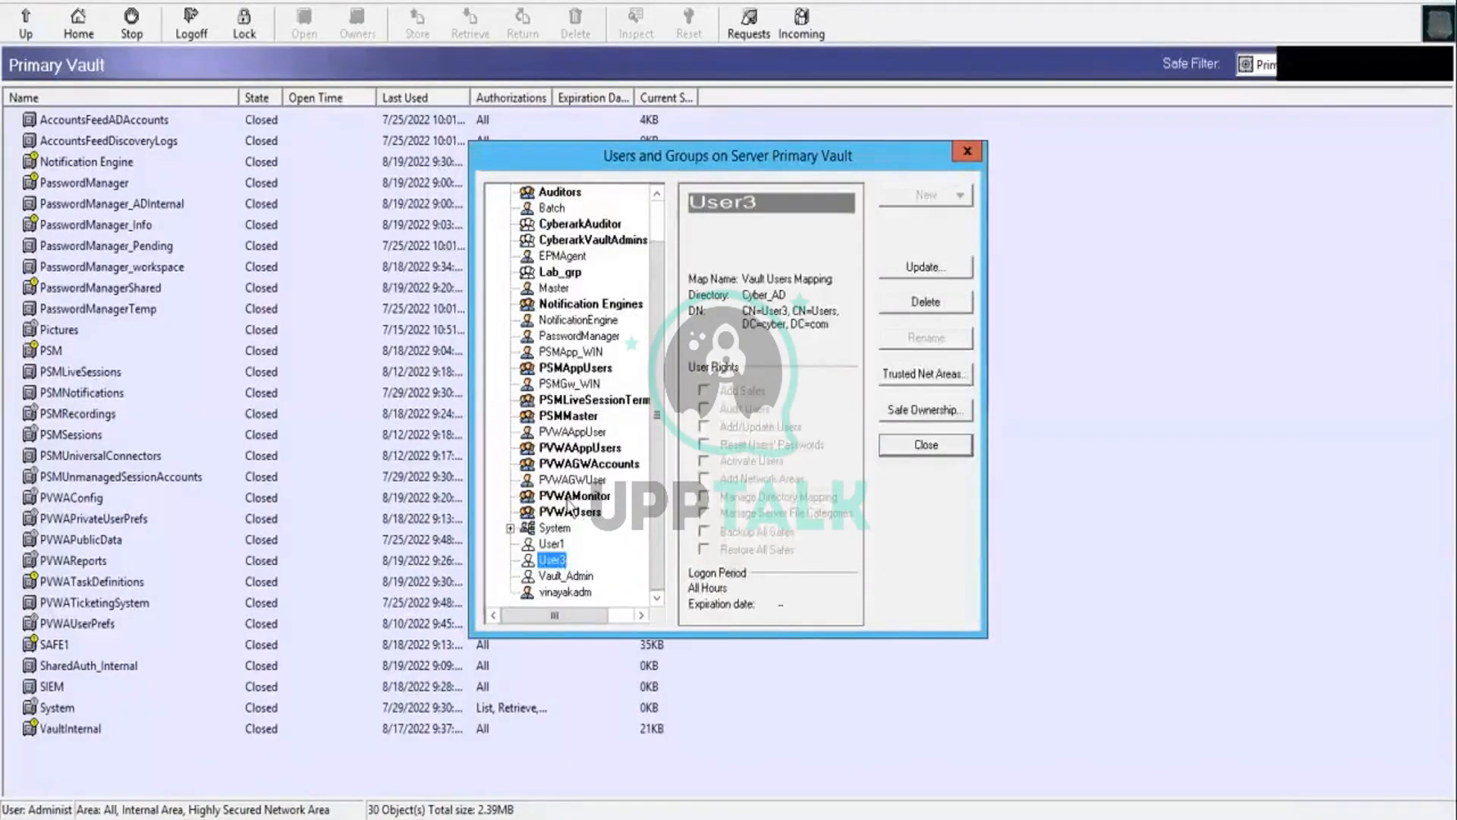
click(921, 306)
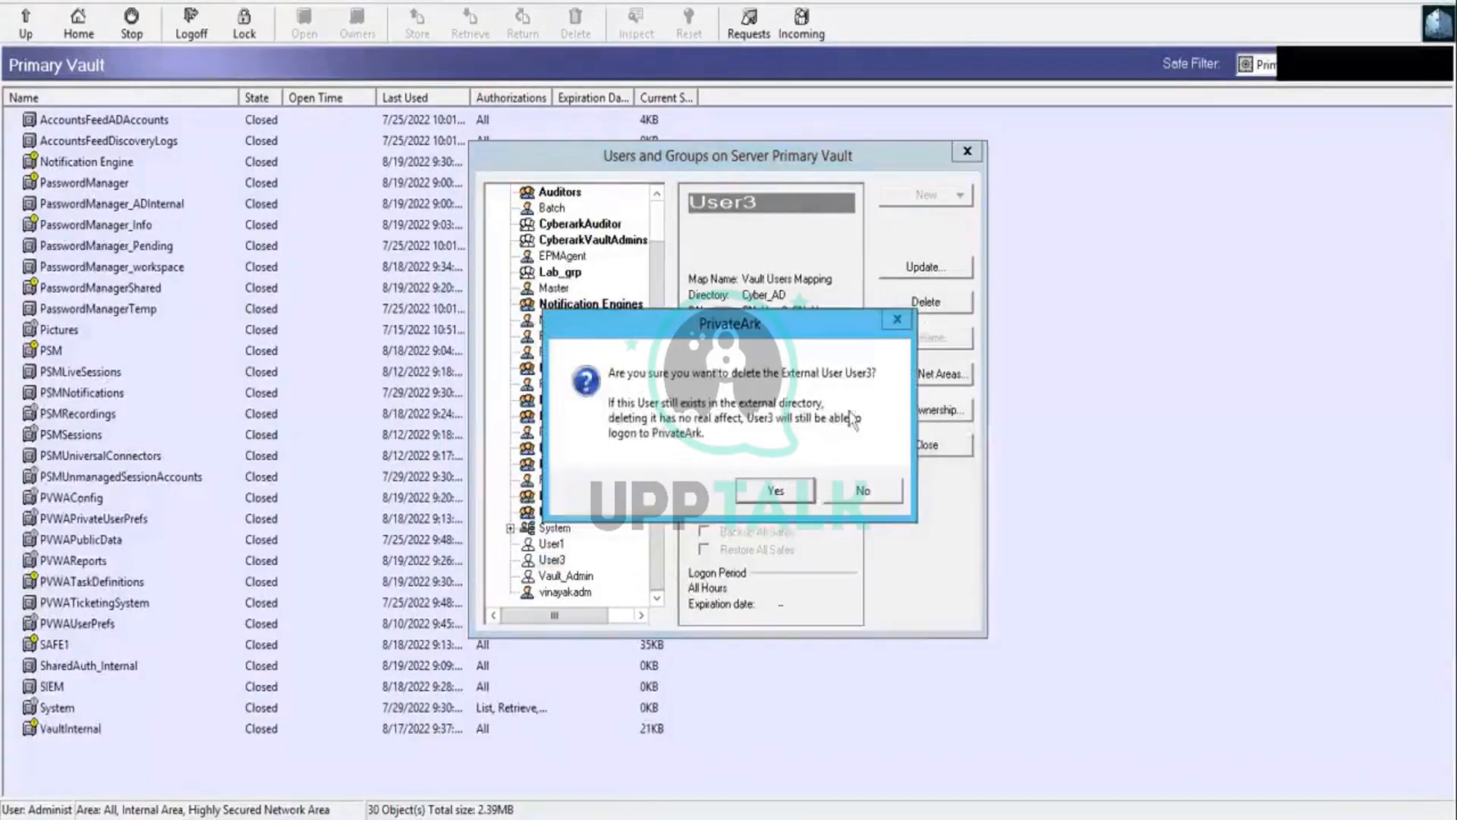
click(776, 490)
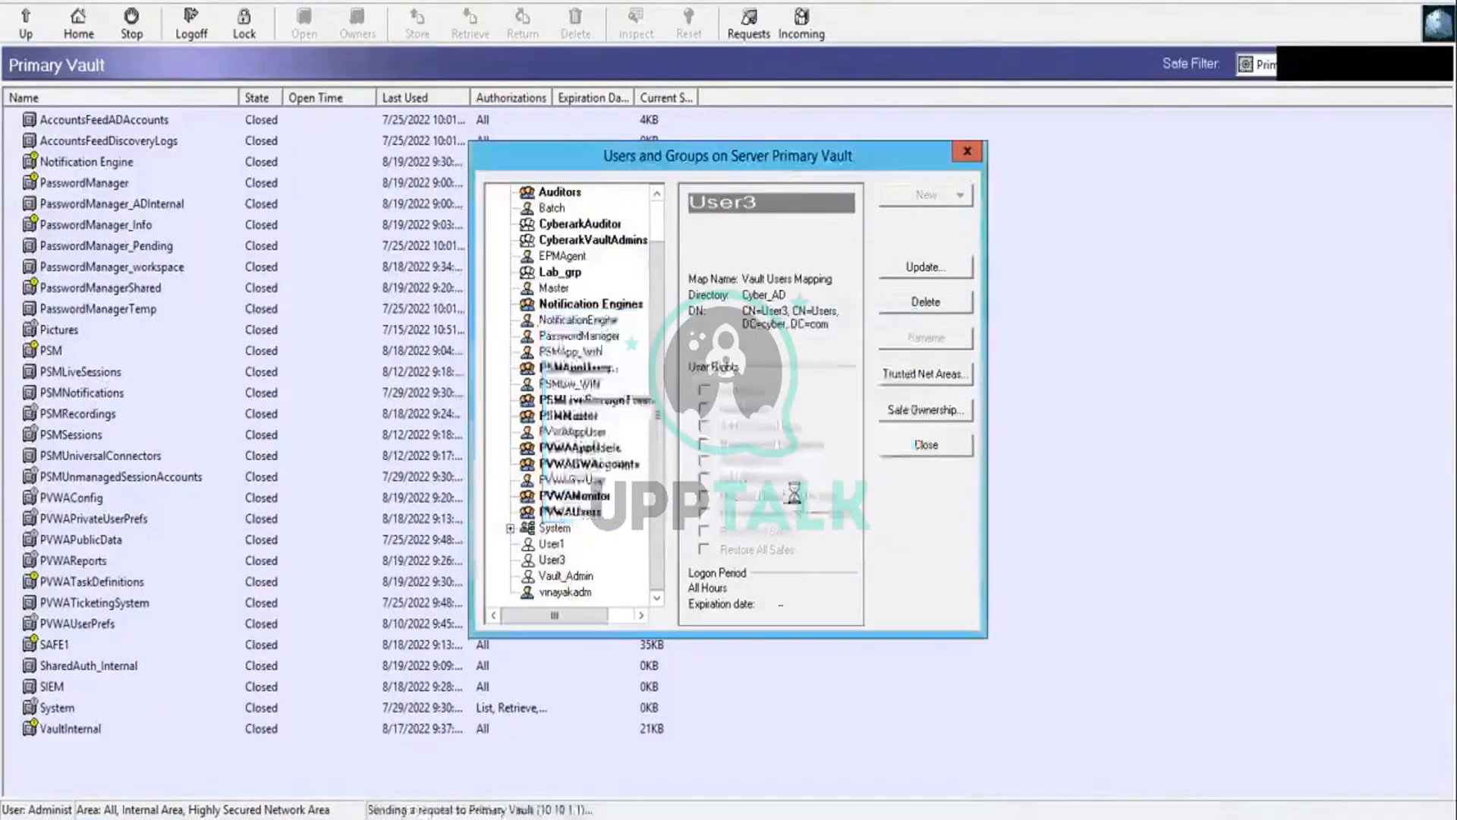
click(928, 445)
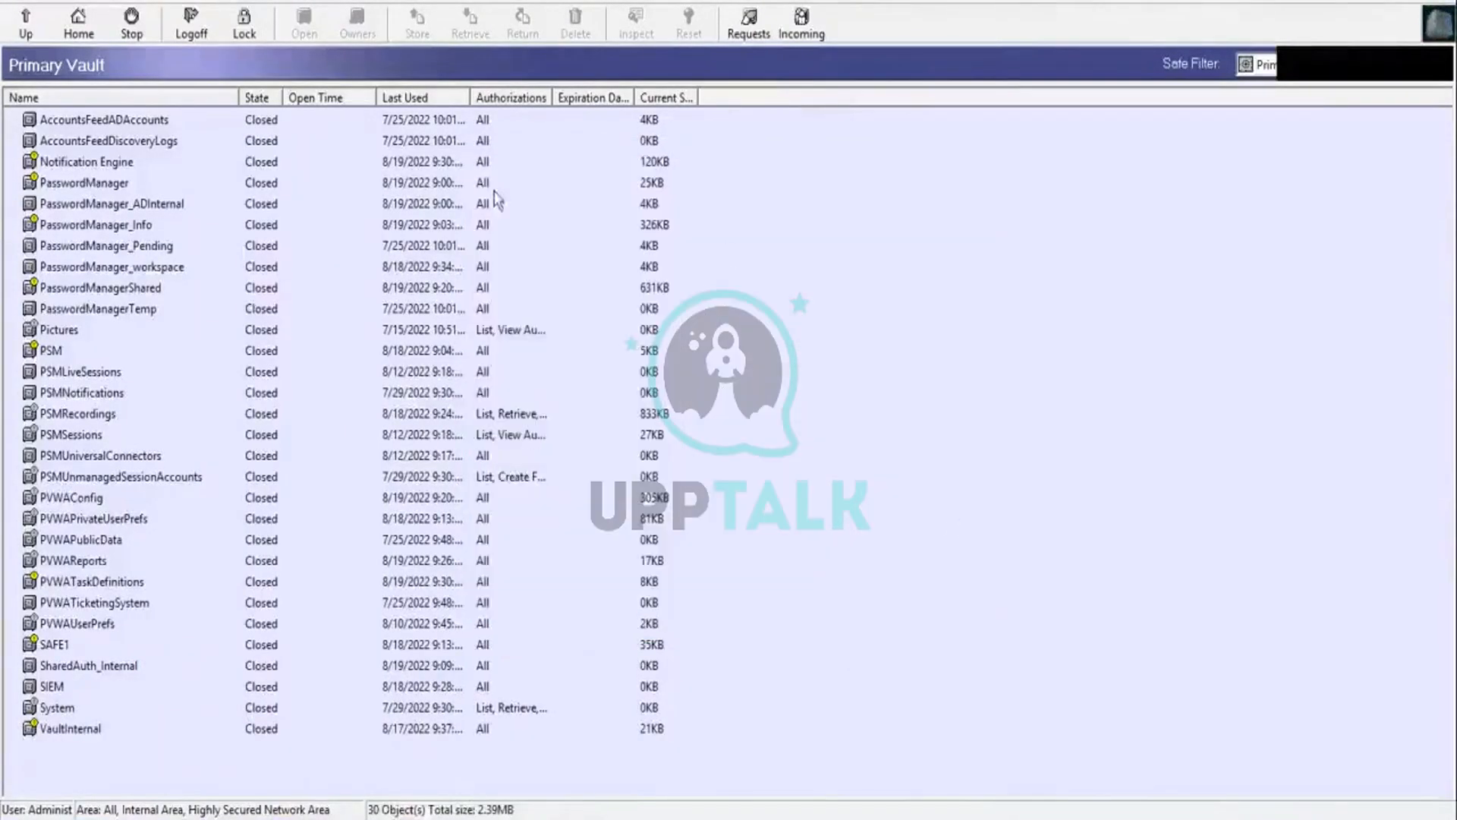
Step: Generate the License Capacity Report, examine the EPVUser entry's used and maximum licenses, and close the report
click(262, 3)
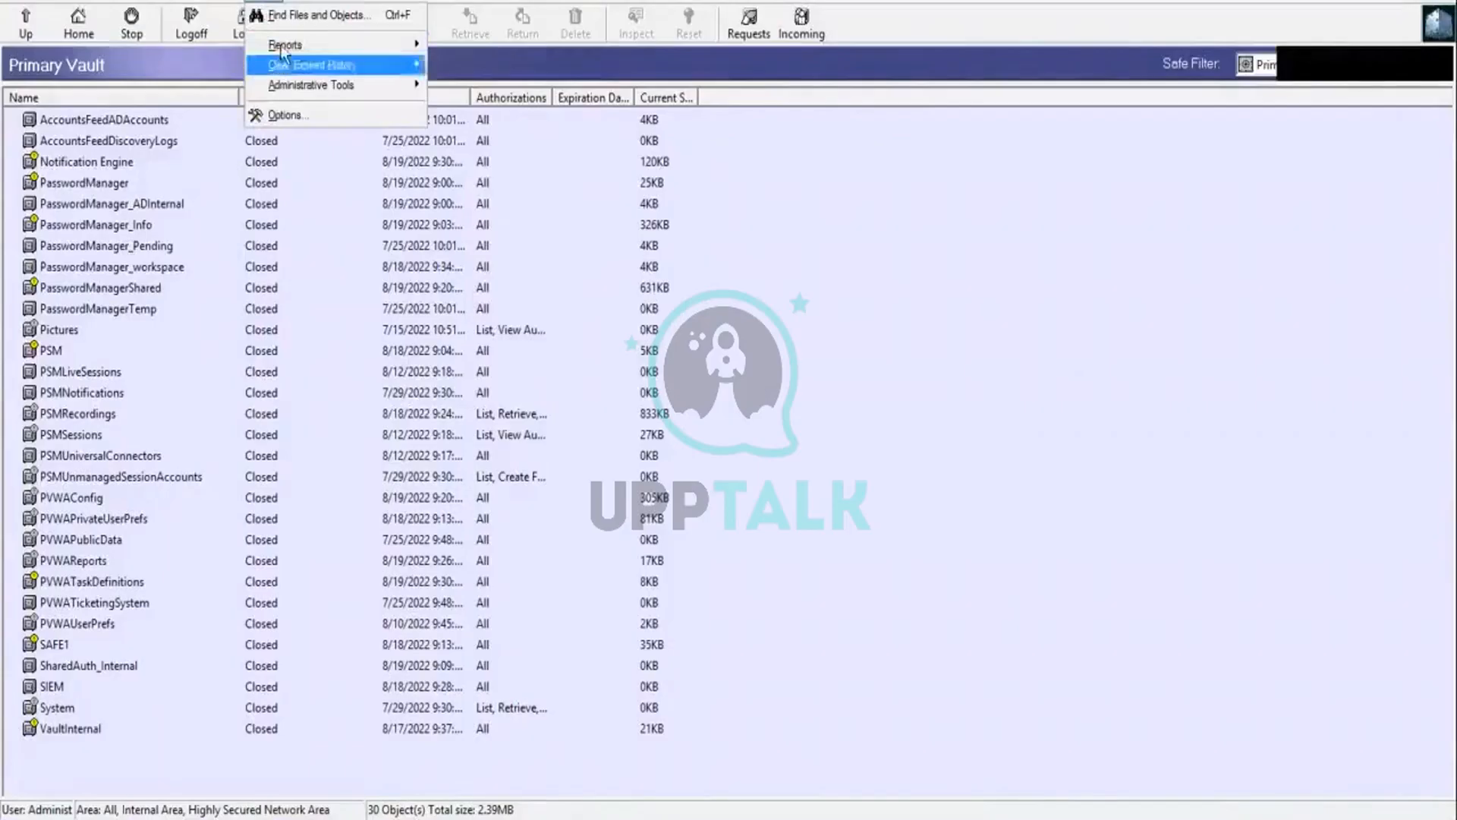
mouse_move(282, 45)
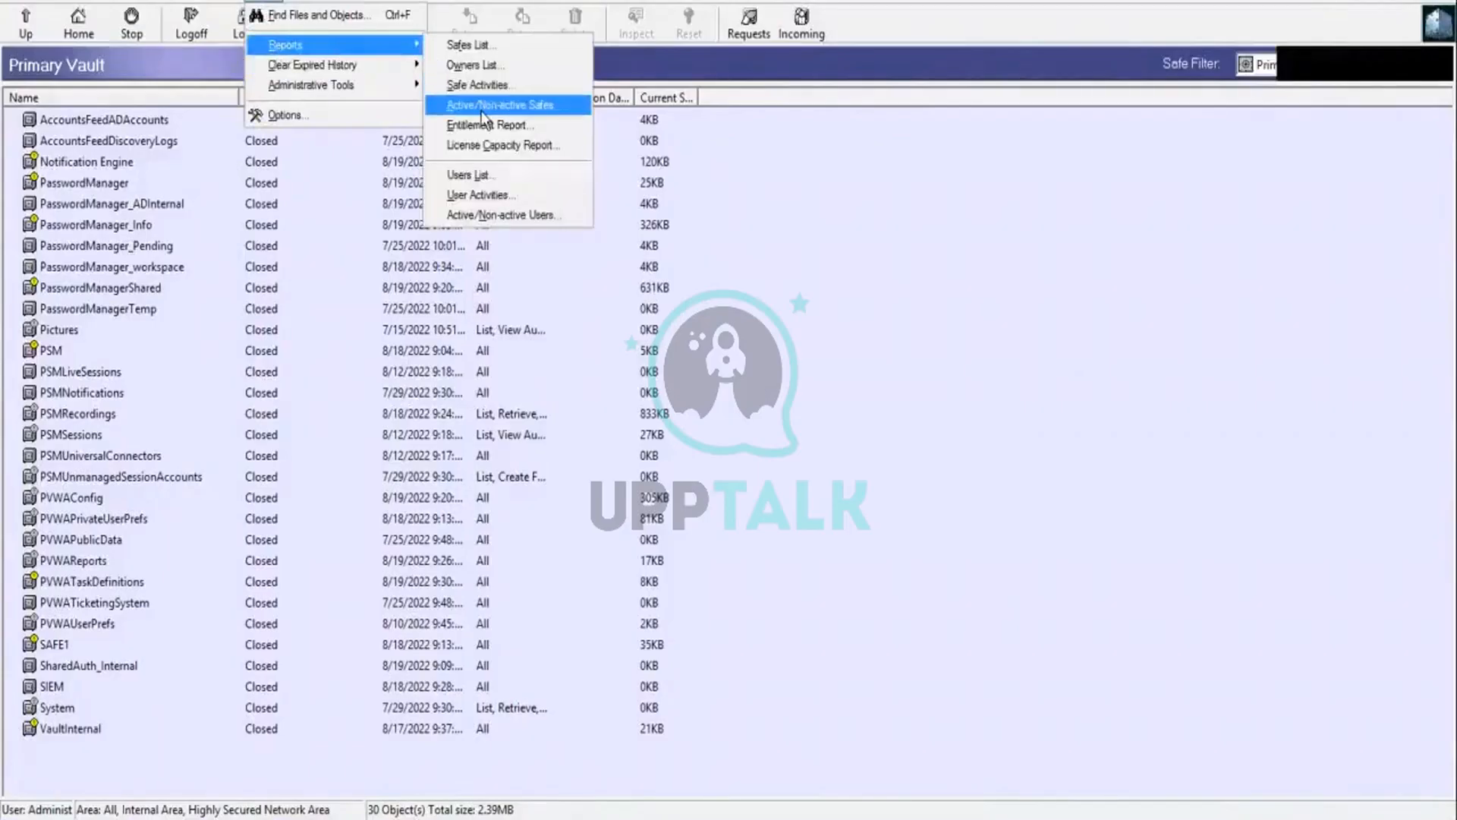
click(499, 146)
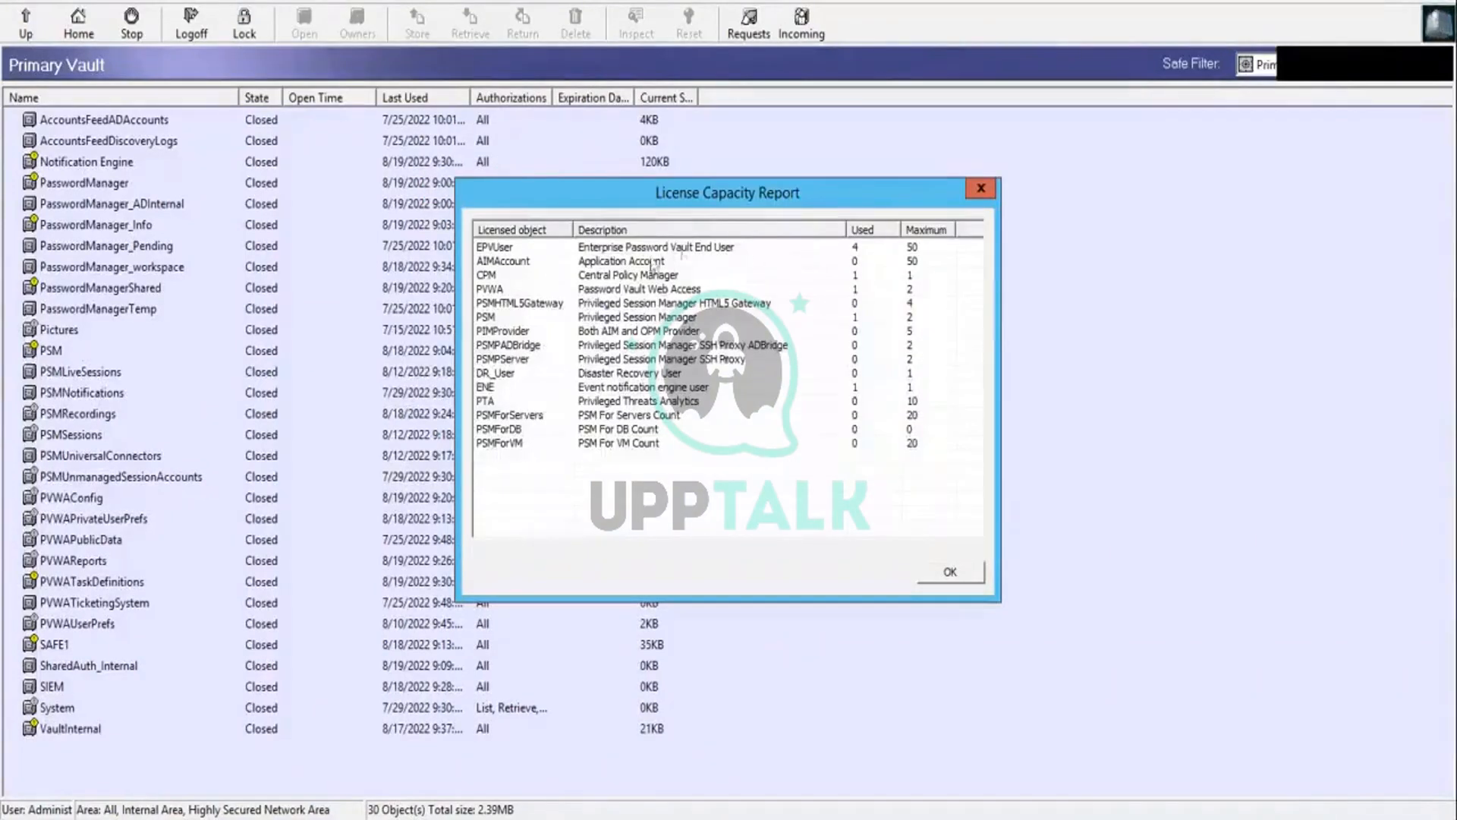
click(514, 248)
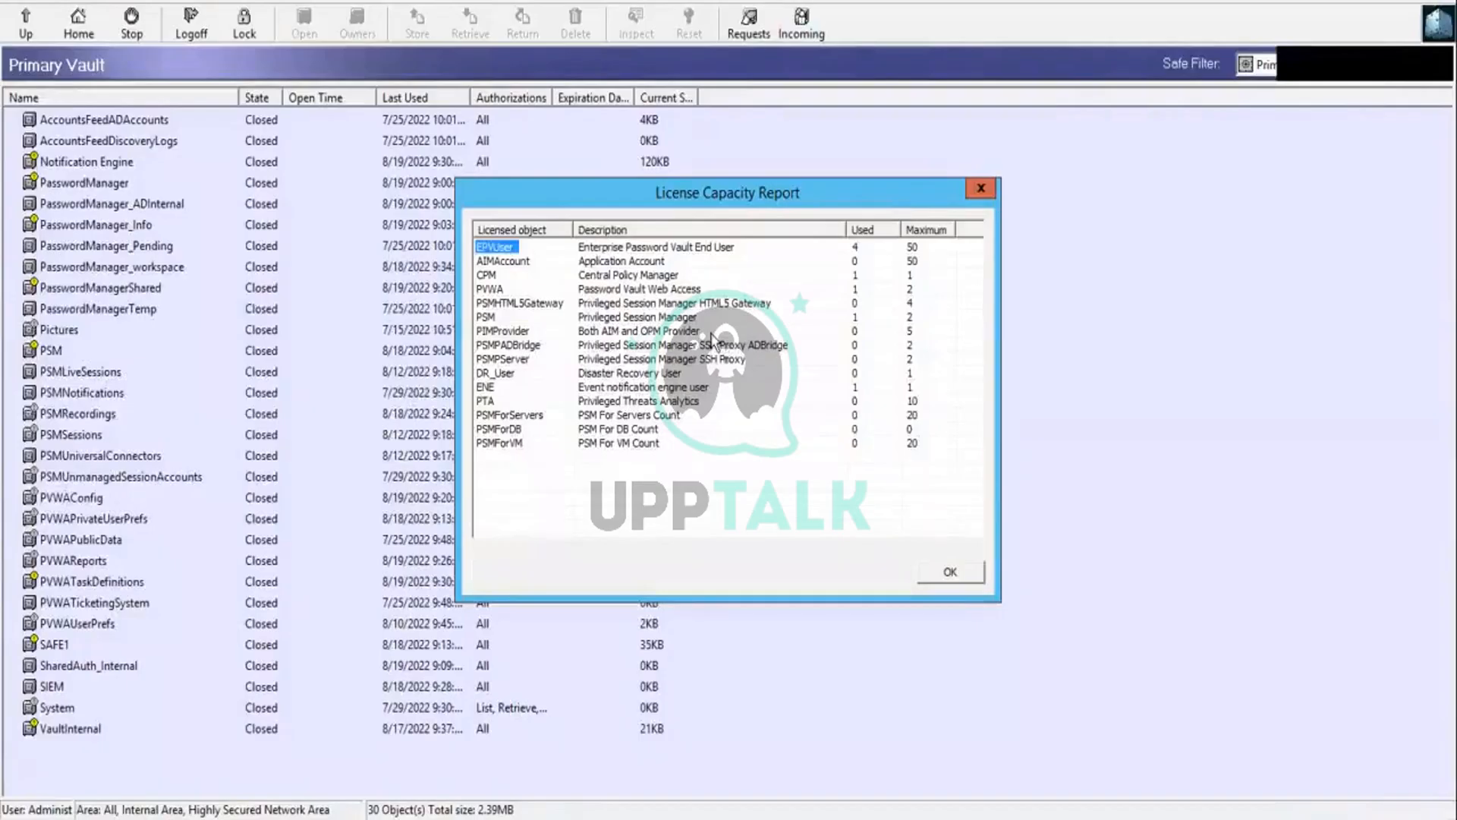
click(969, 579)
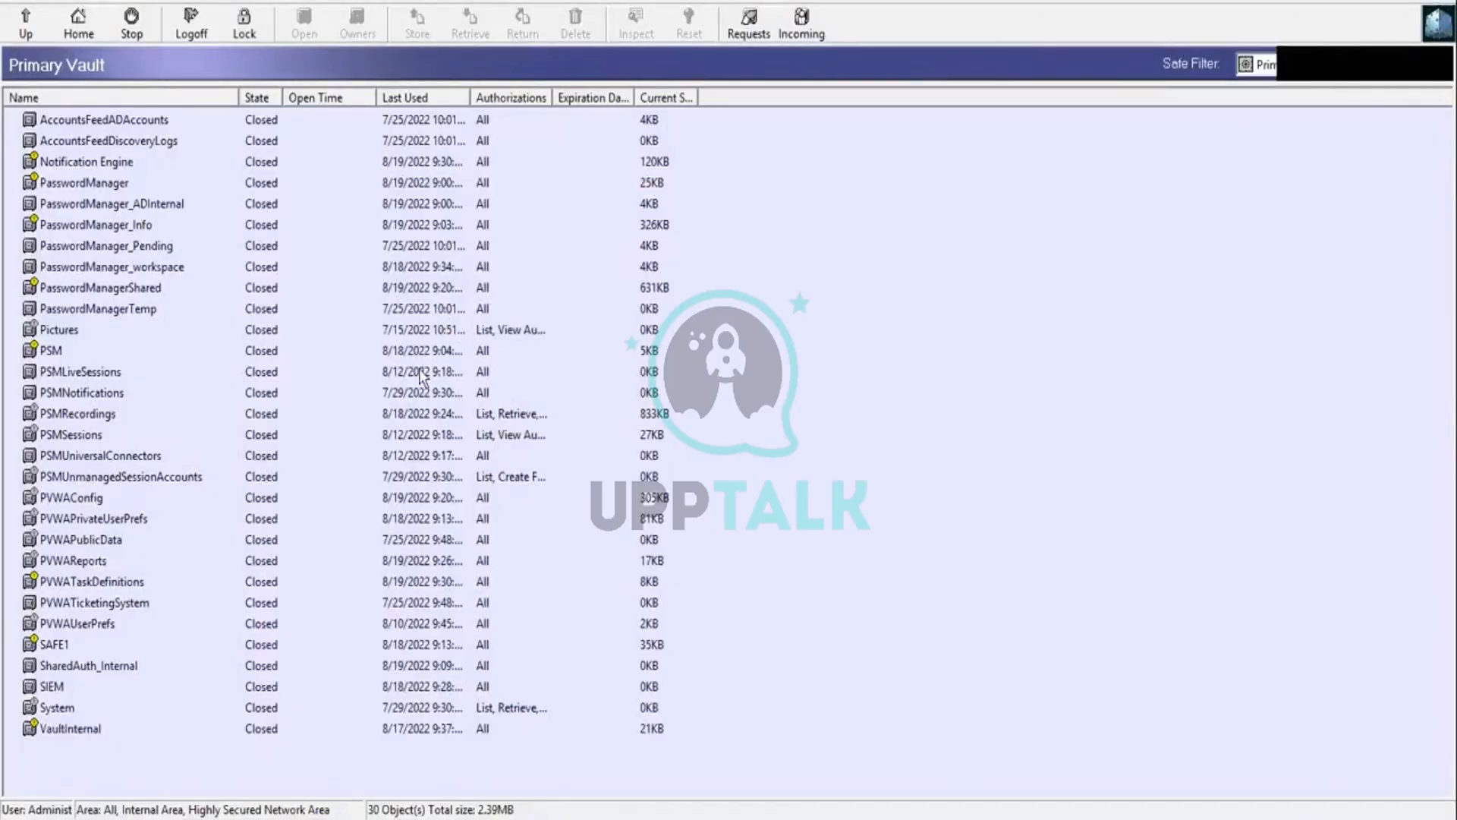
click(258, 4)
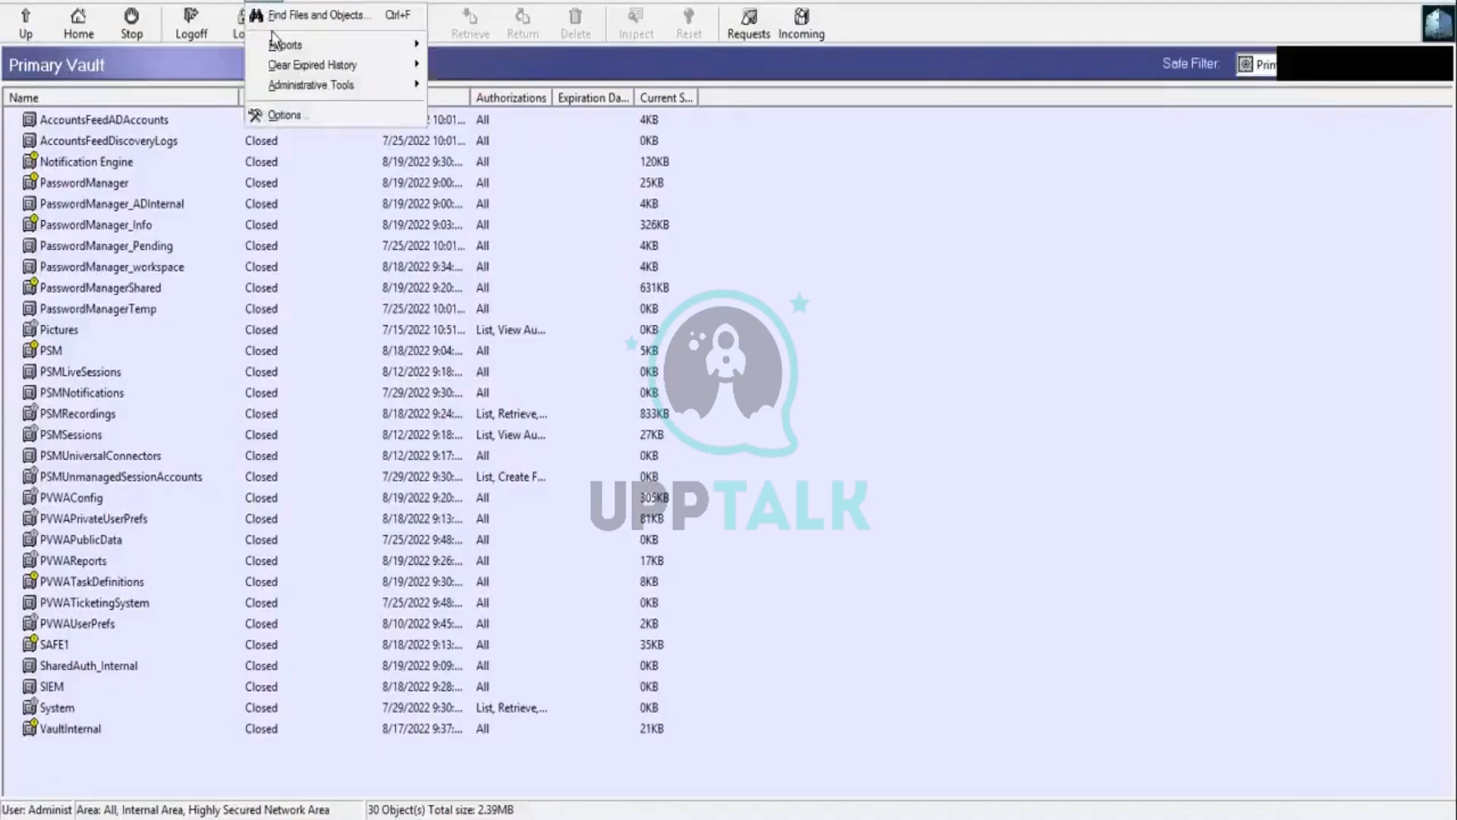
mouse_move(278, 50)
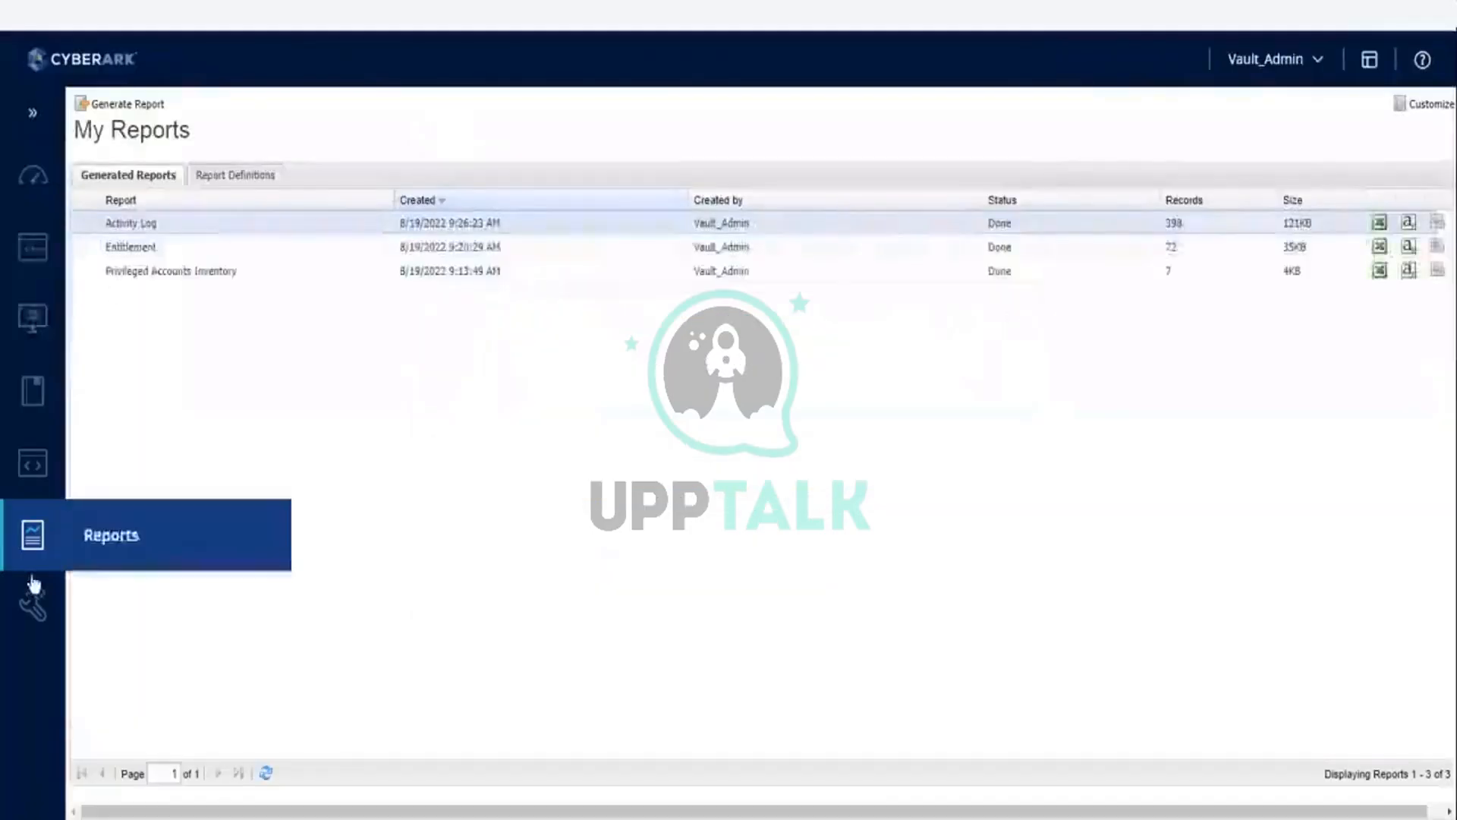
Step: Switch to PVWA in Chrome, look at the Access Control (Safes) policies and return to the Master Policy
mouse_move(33, 628)
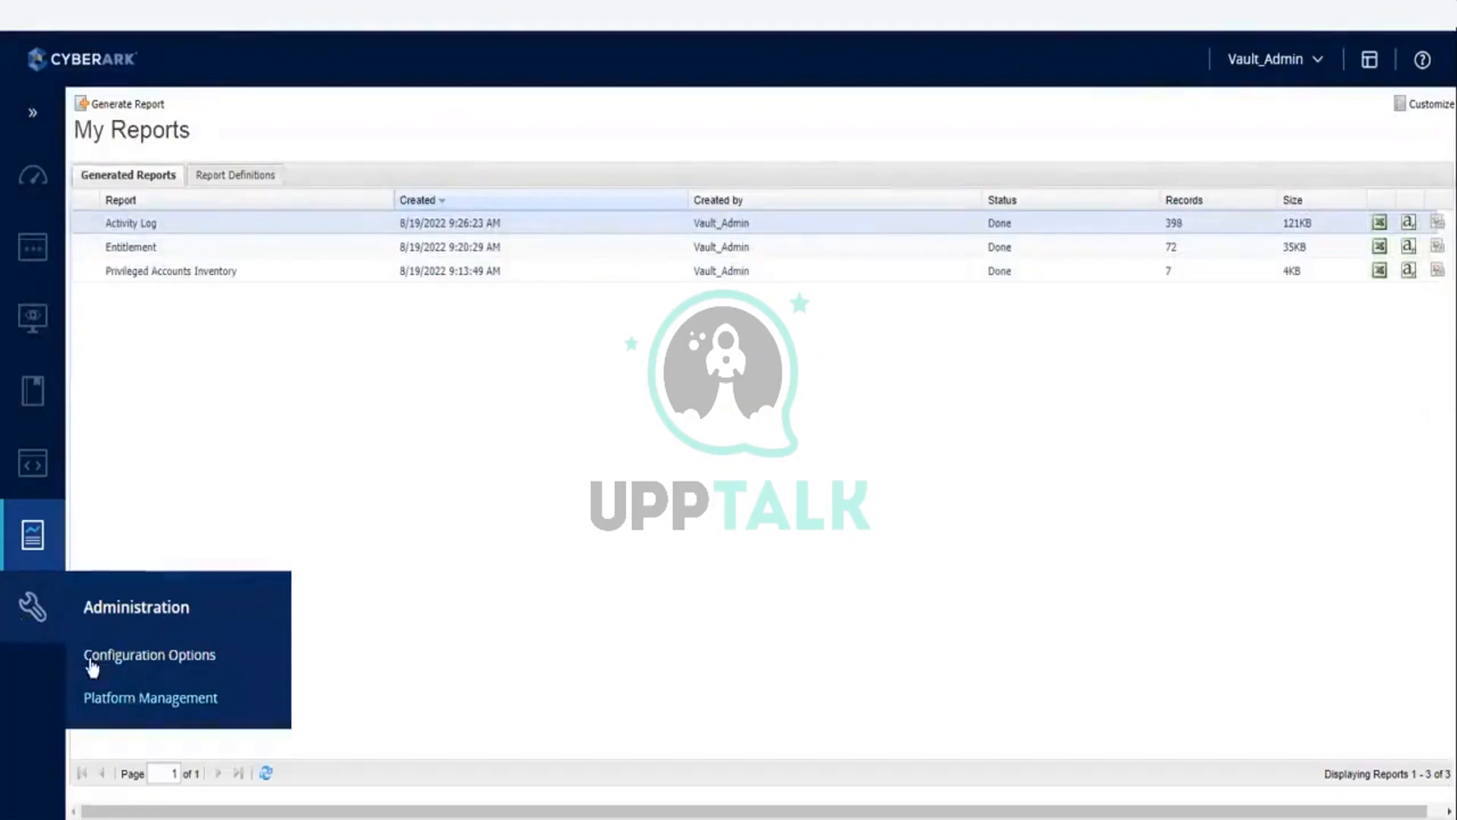
mouse_move(35, 268)
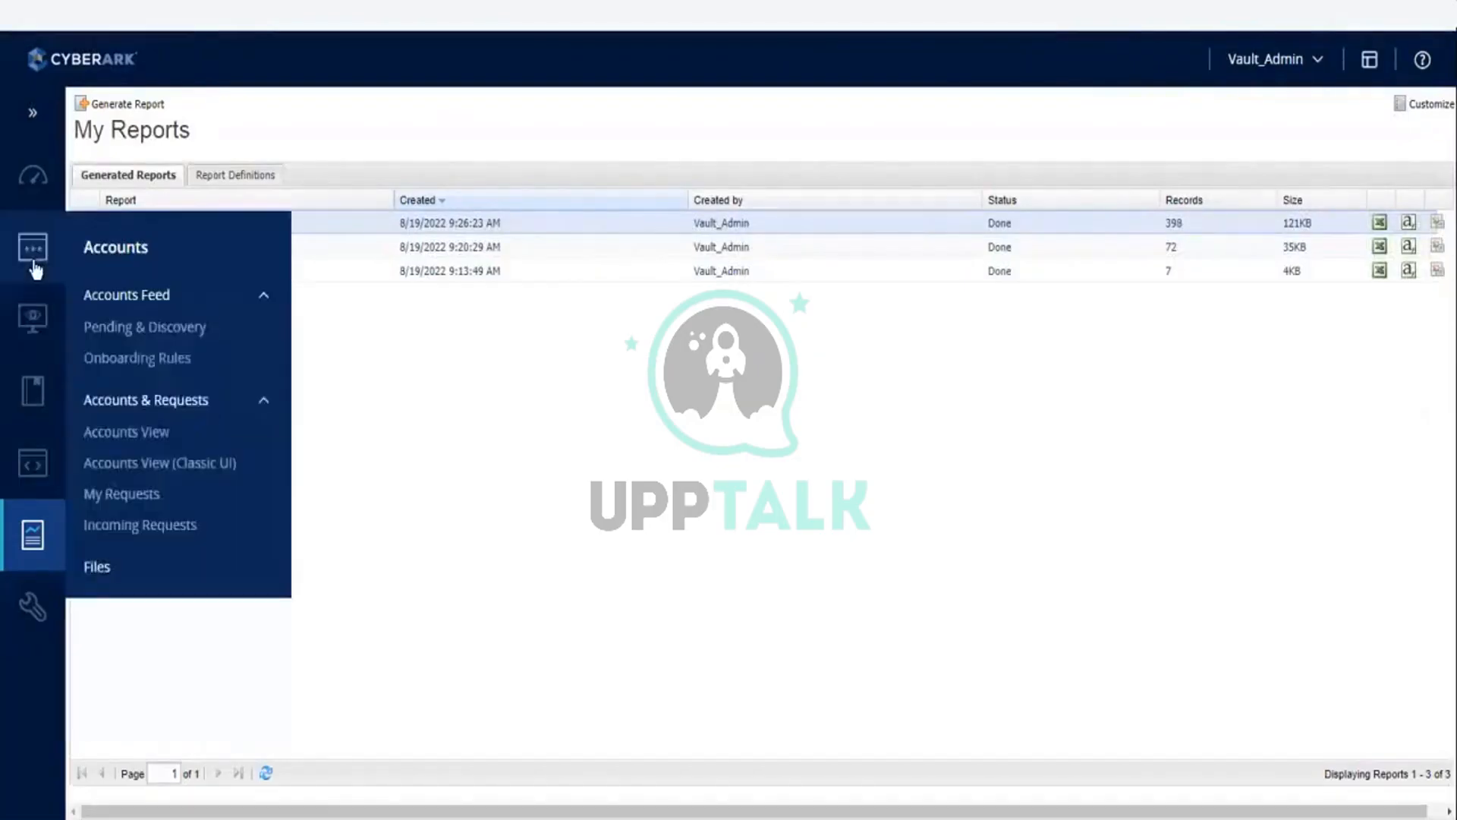
mouse_move(36, 402)
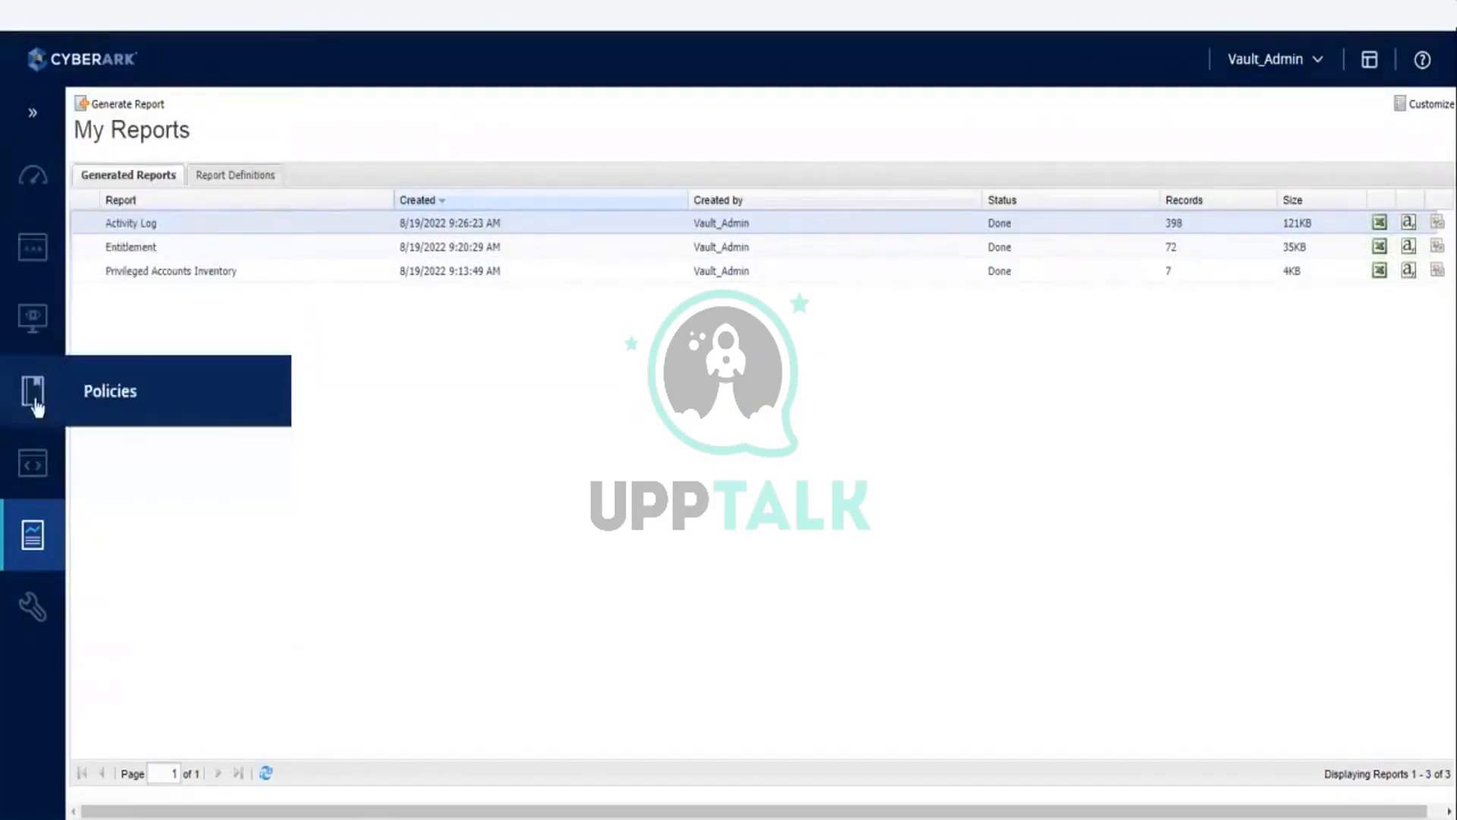
click(119, 393)
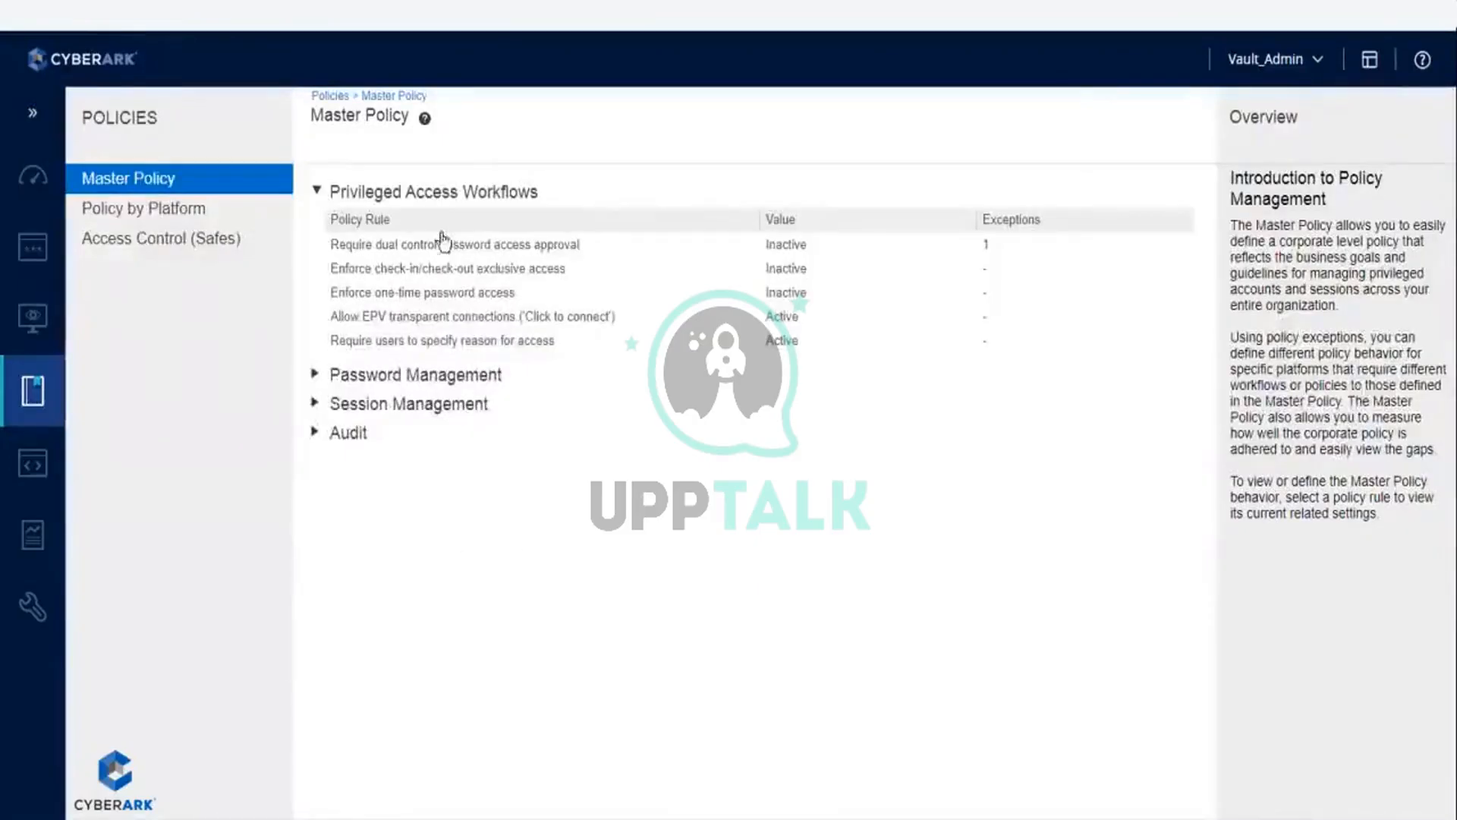
click(173, 241)
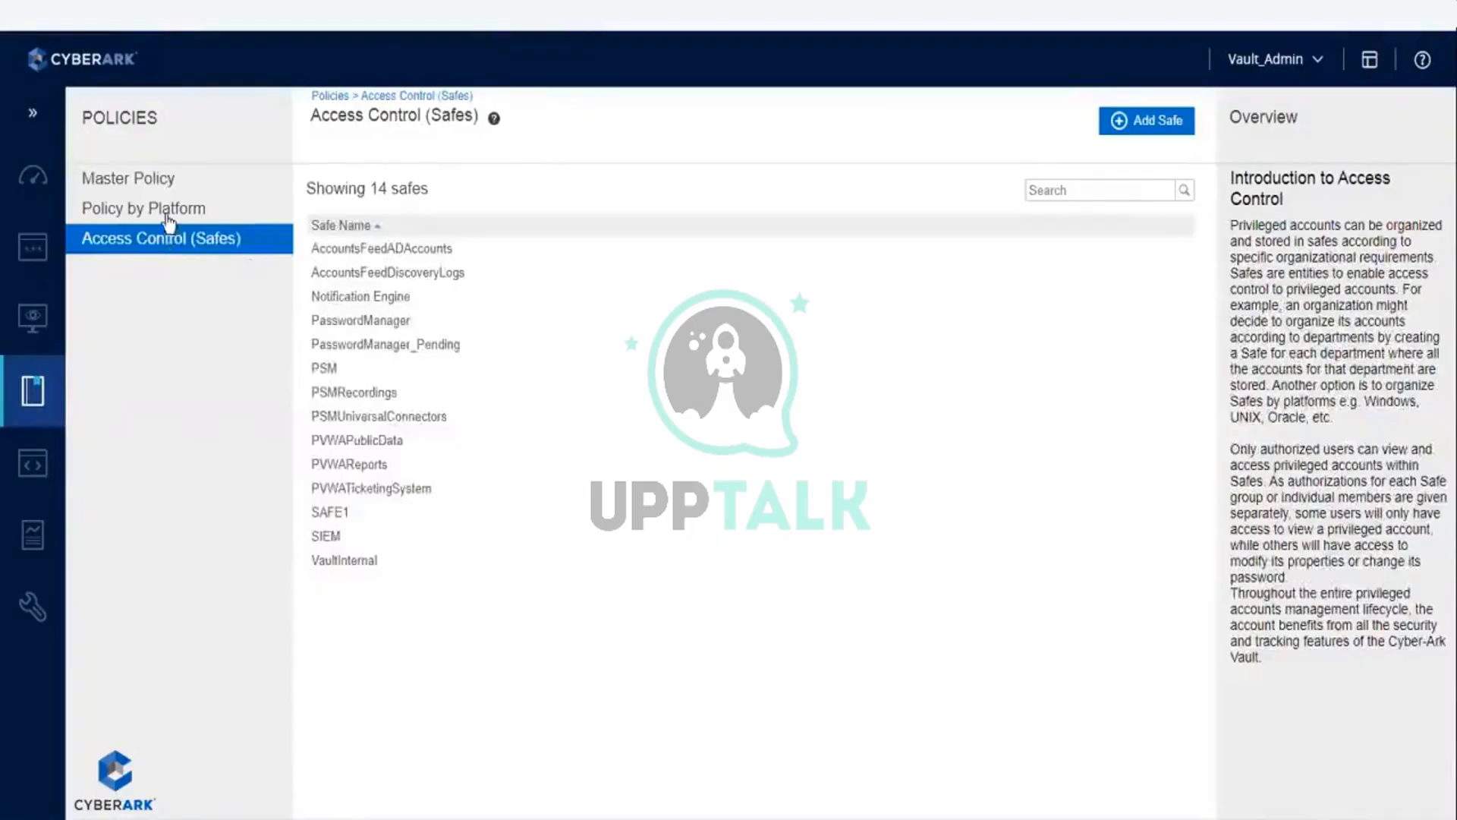
click(161, 182)
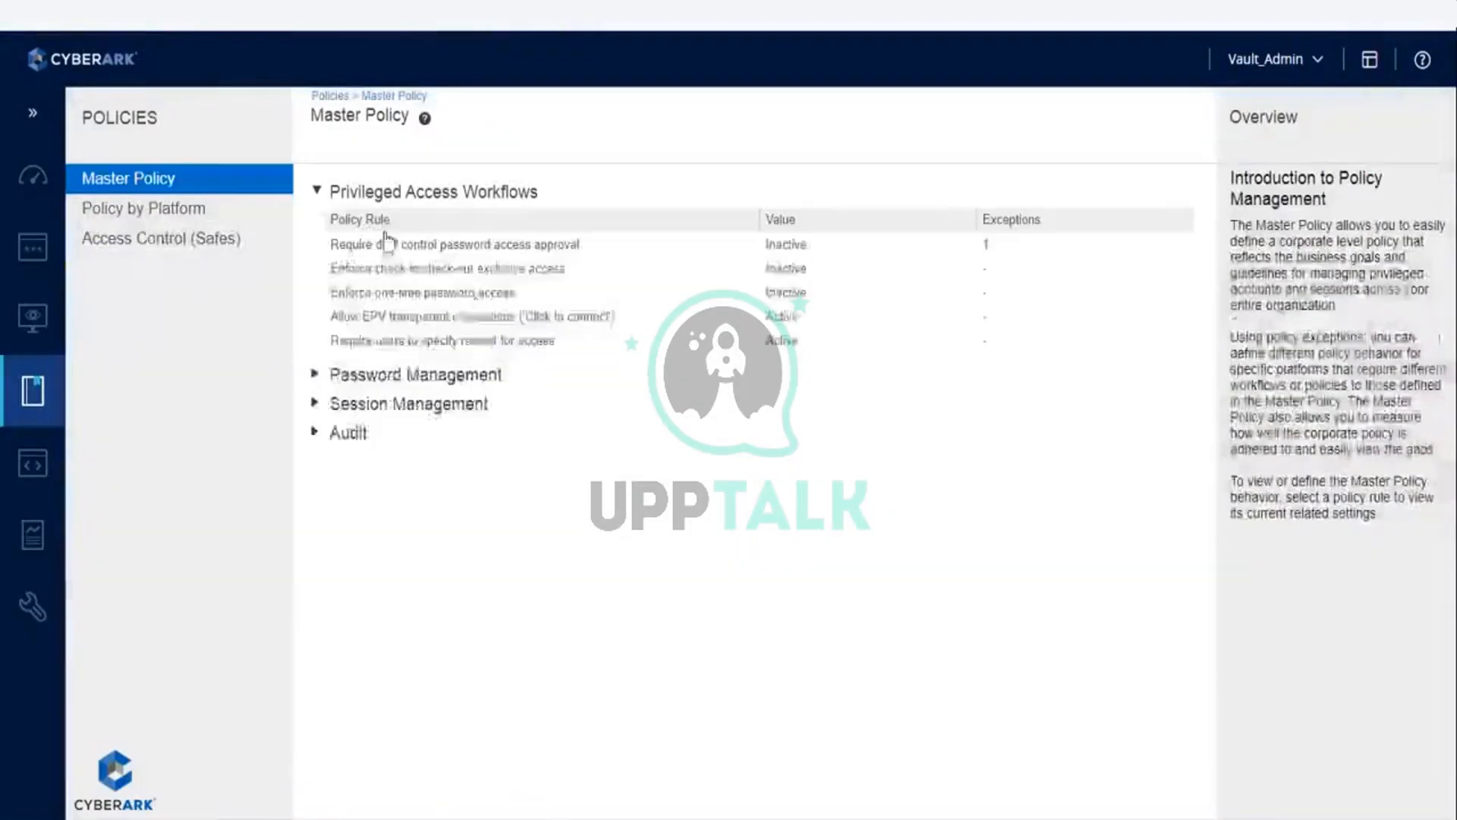
Step: Remove the Platform Domain Account exception from the Master Policy rule "Require dual control password access approval"
click(406, 244)
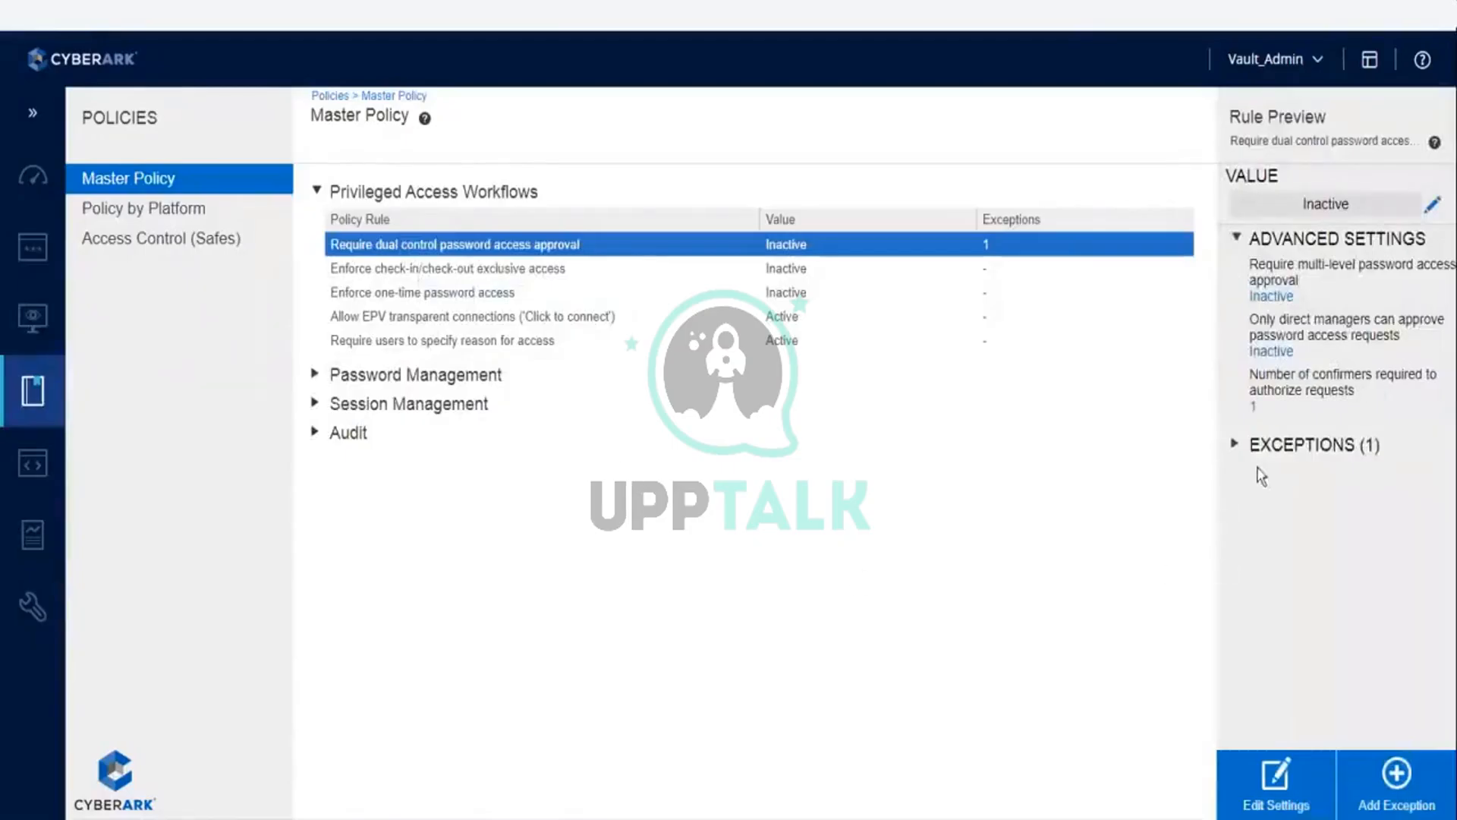
click(1236, 445)
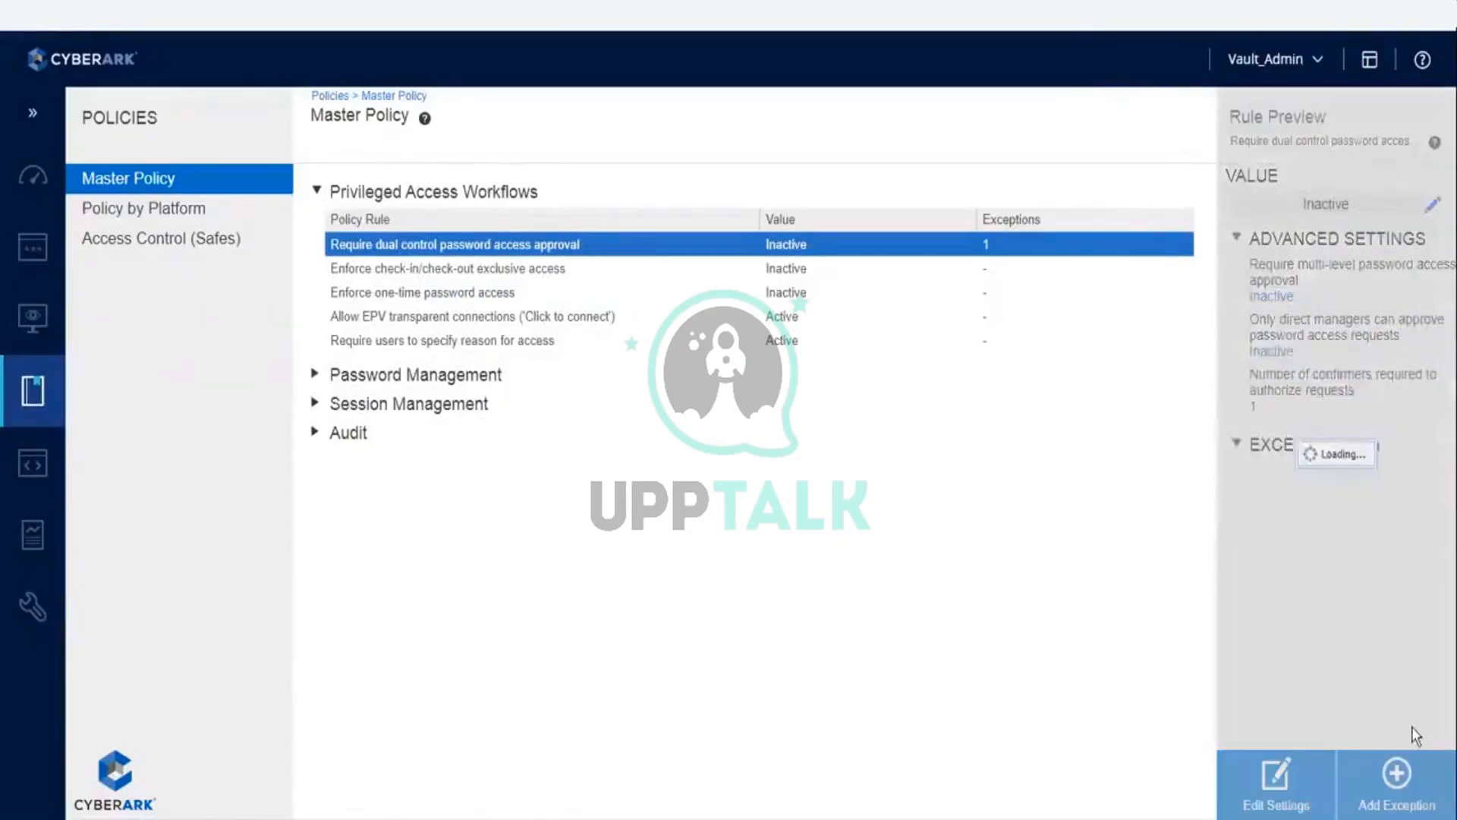
click(1284, 476)
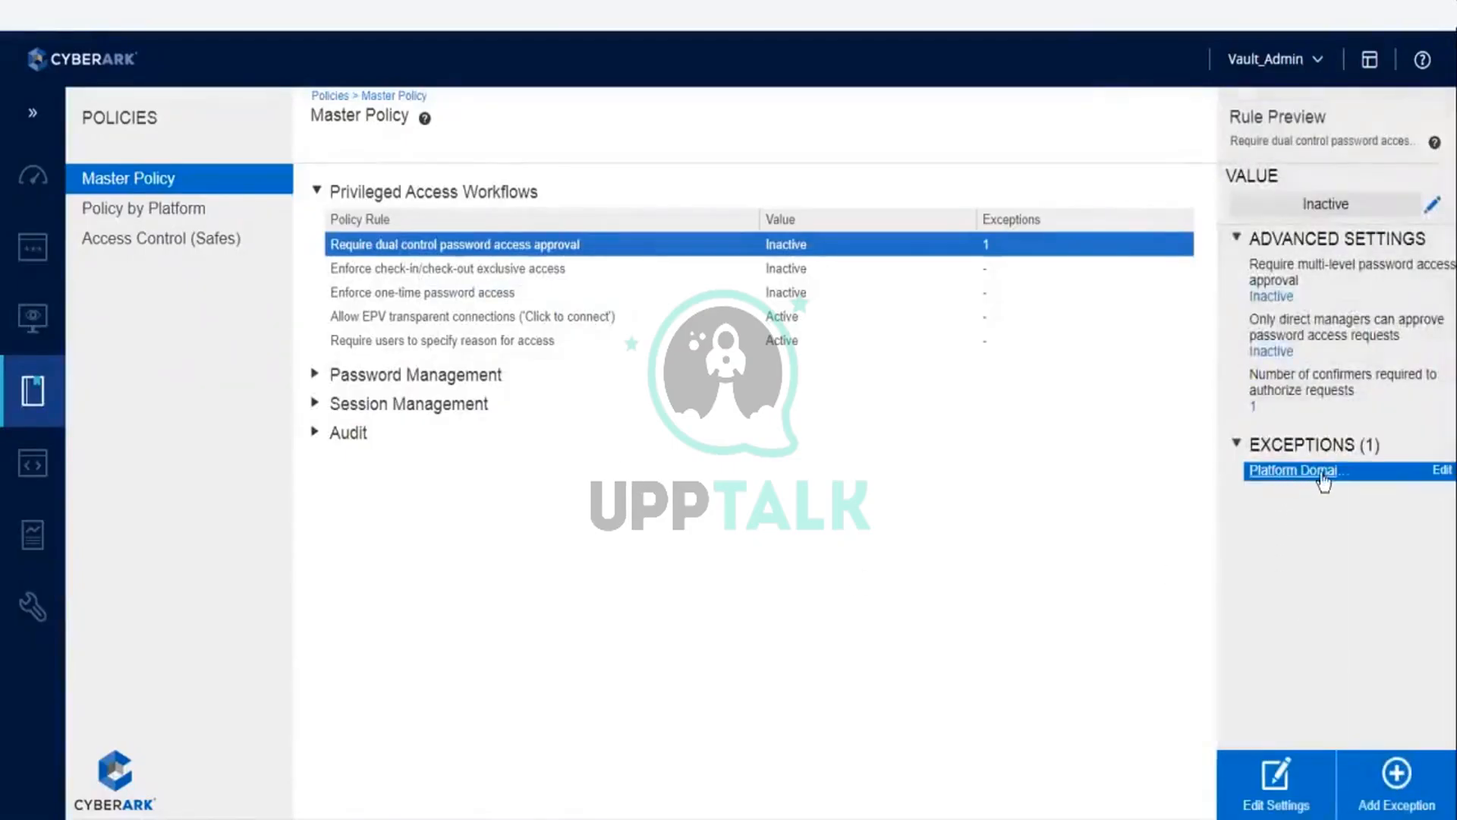
click(1440, 472)
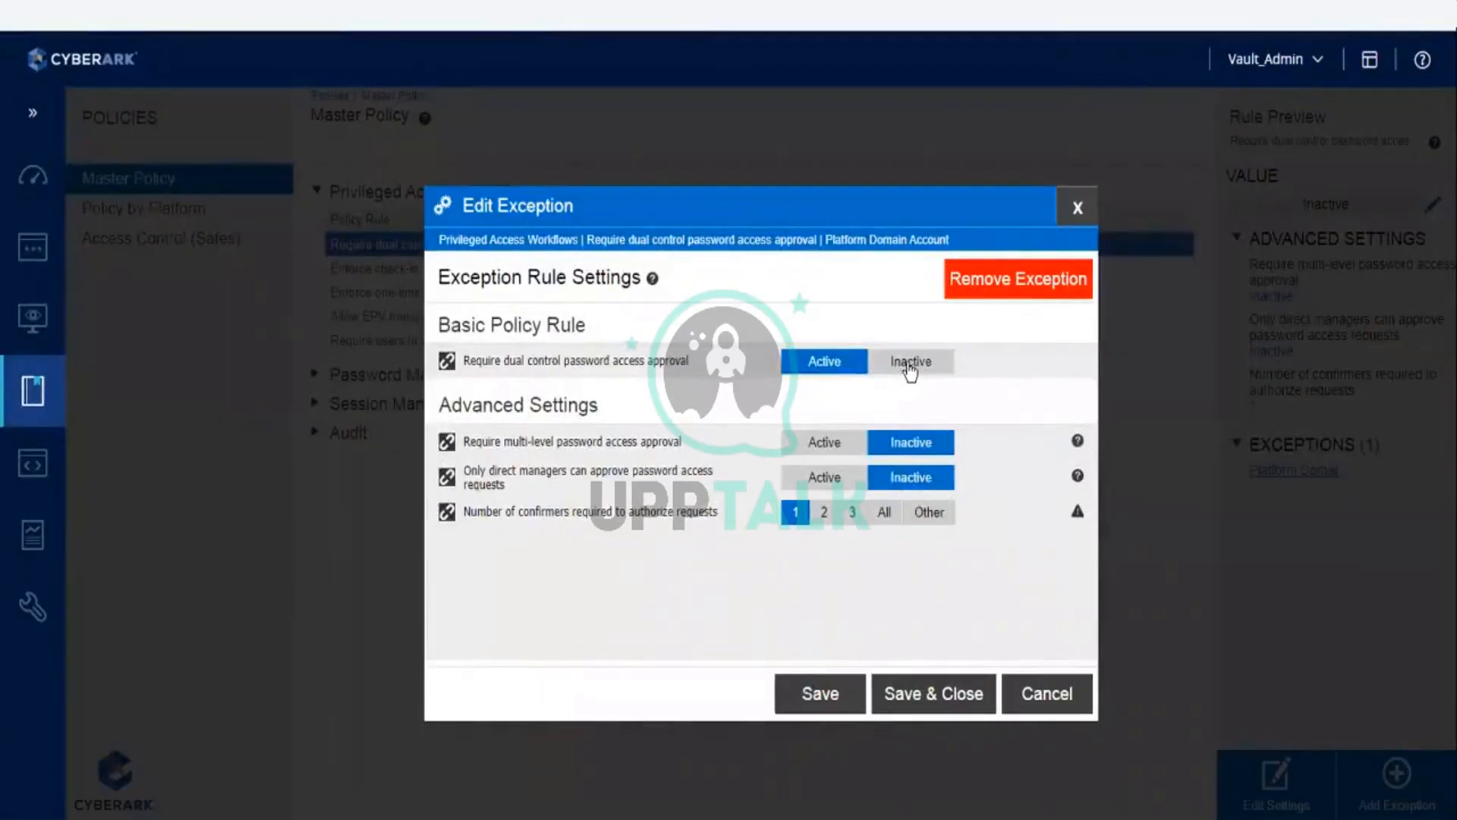
click(979, 300)
click(740, 483)
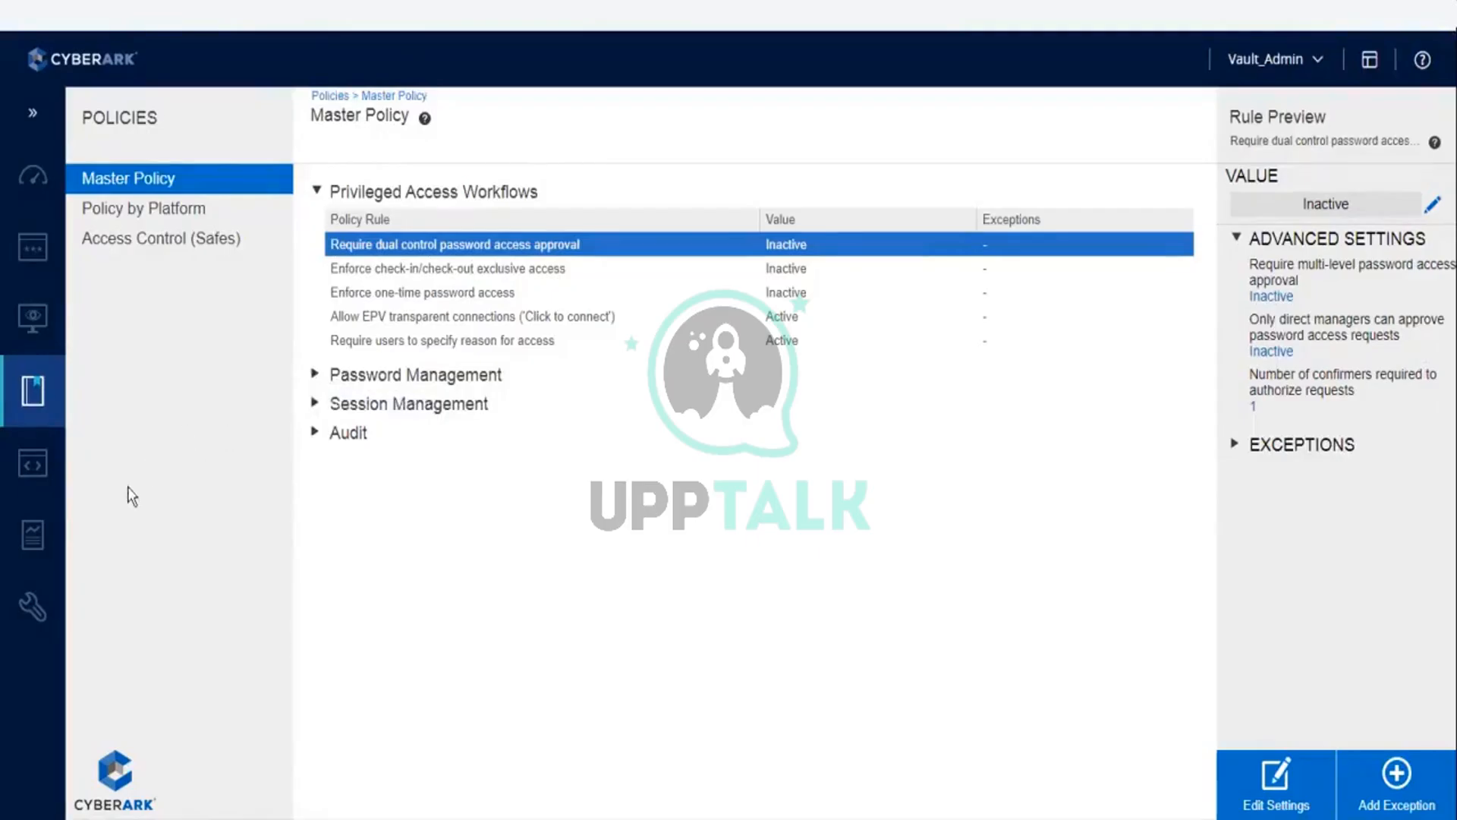
Step: Duplicate the PVWA browser tab and expand the exceptions list of the dual control password access approval rule
right_click(90, 10)
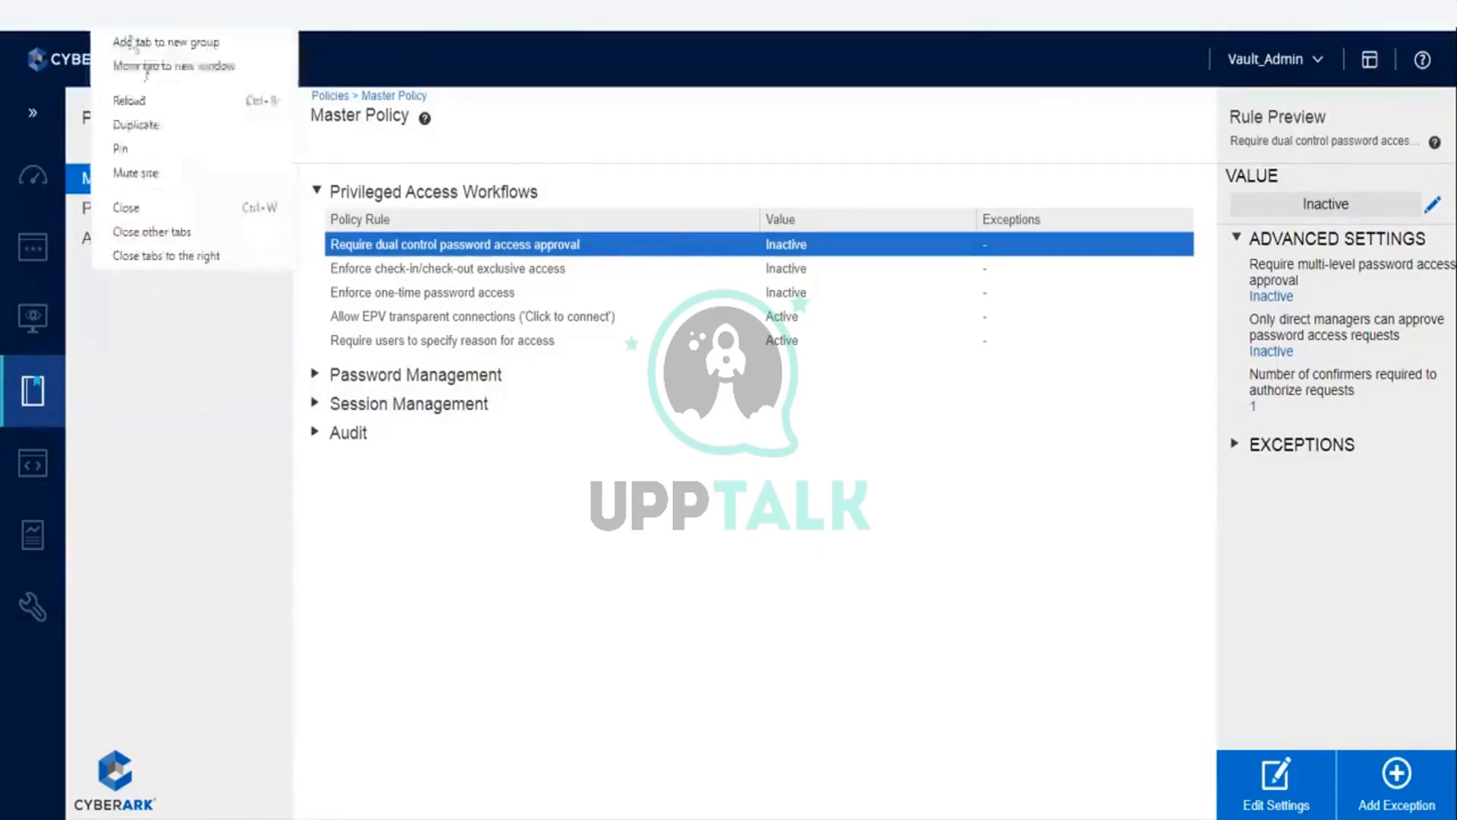
click(147, 128)
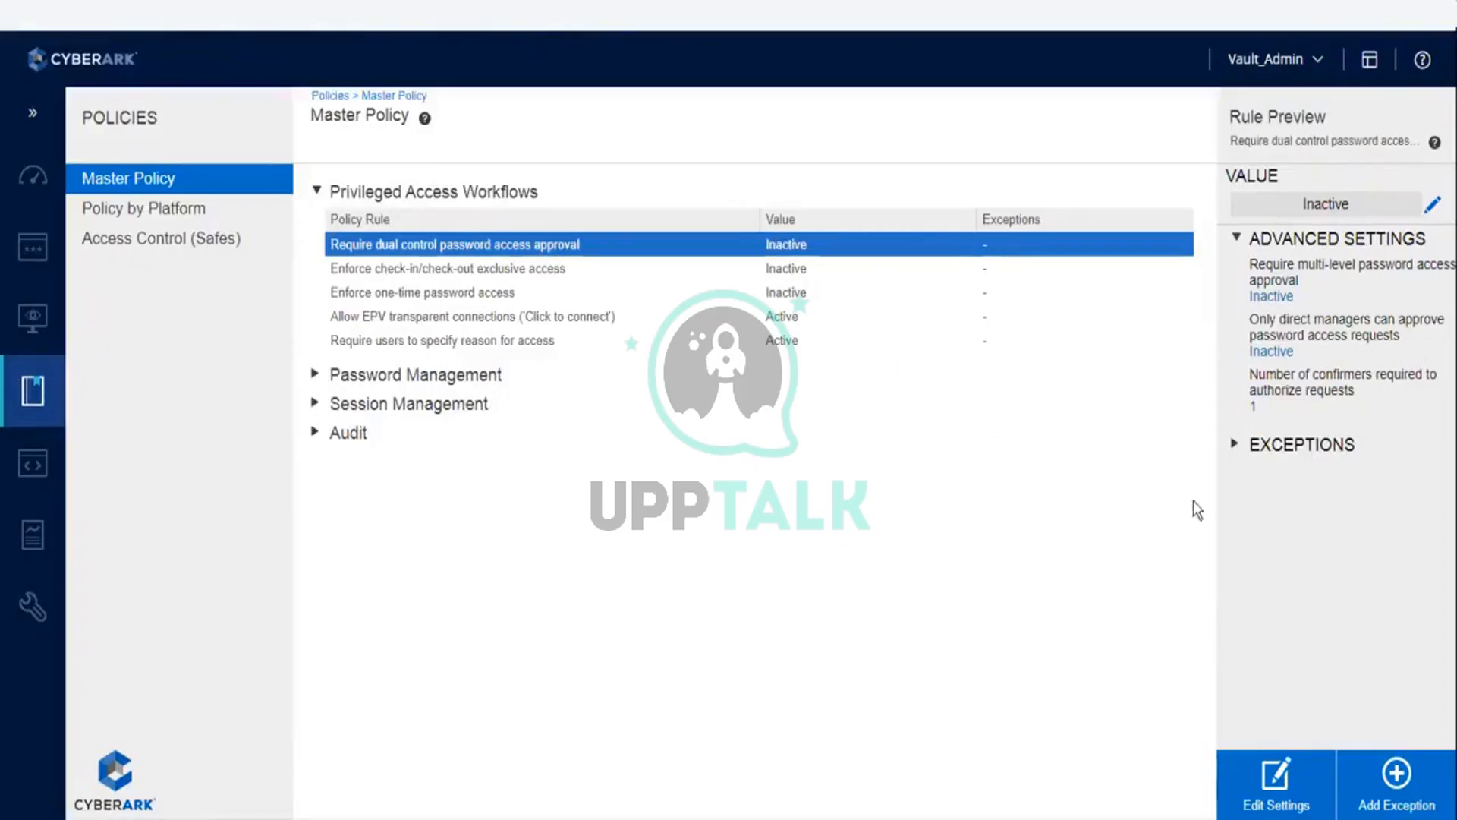
click(1236, 446)
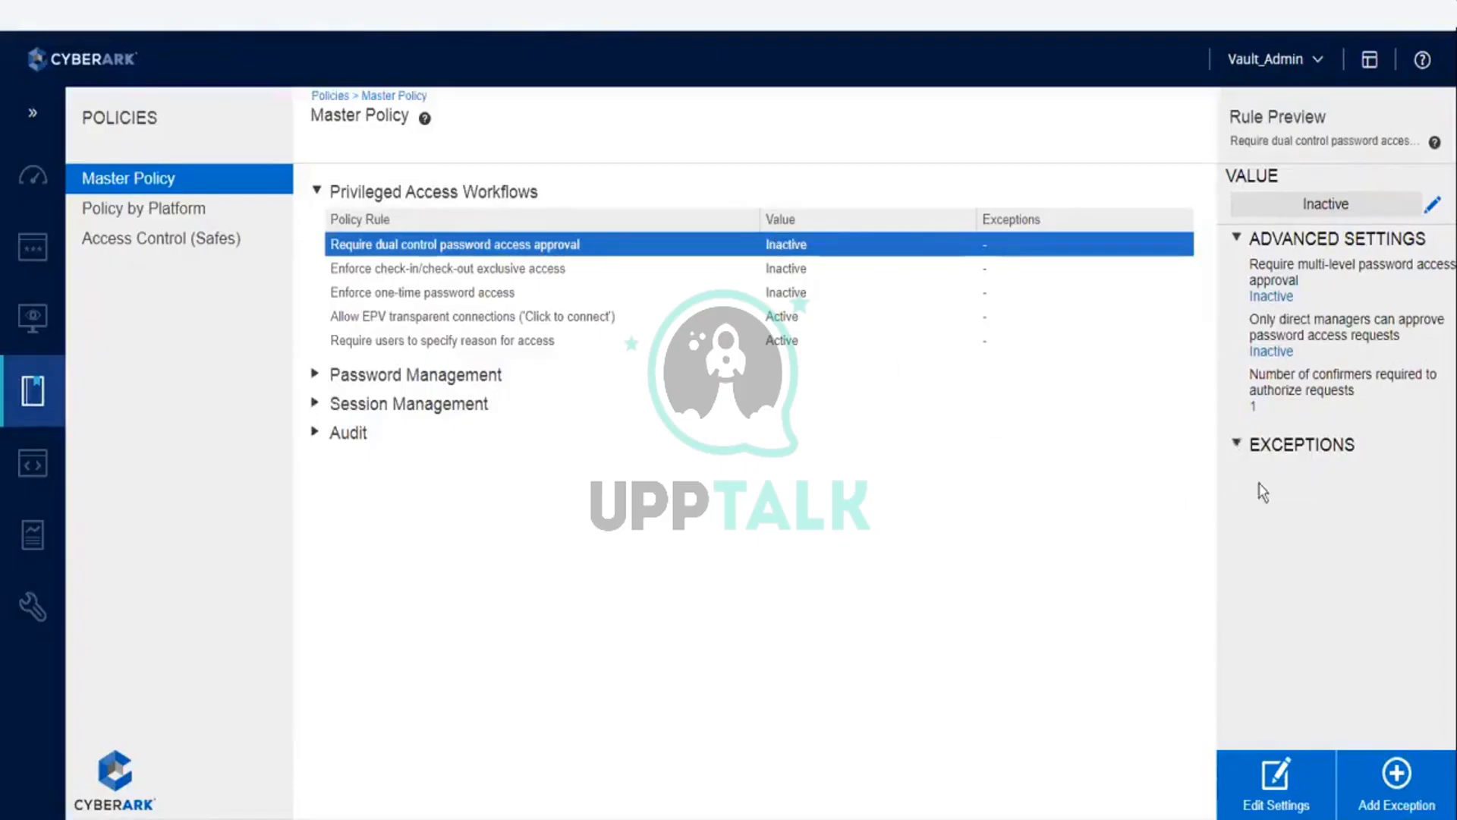